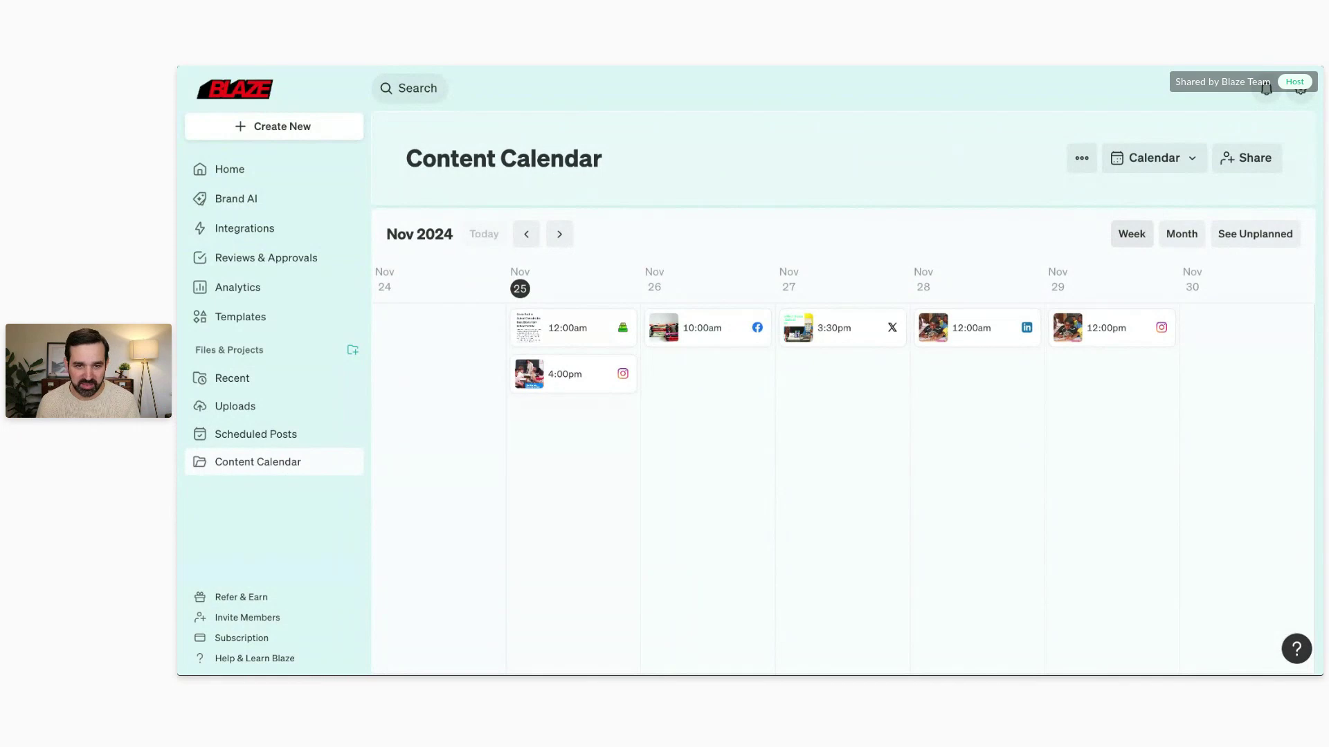
# Step: Switch the content calendar to Month, then to a Table listing the six posts' date, channel, campaign and status
pyautogui.moveTo(613, 325)
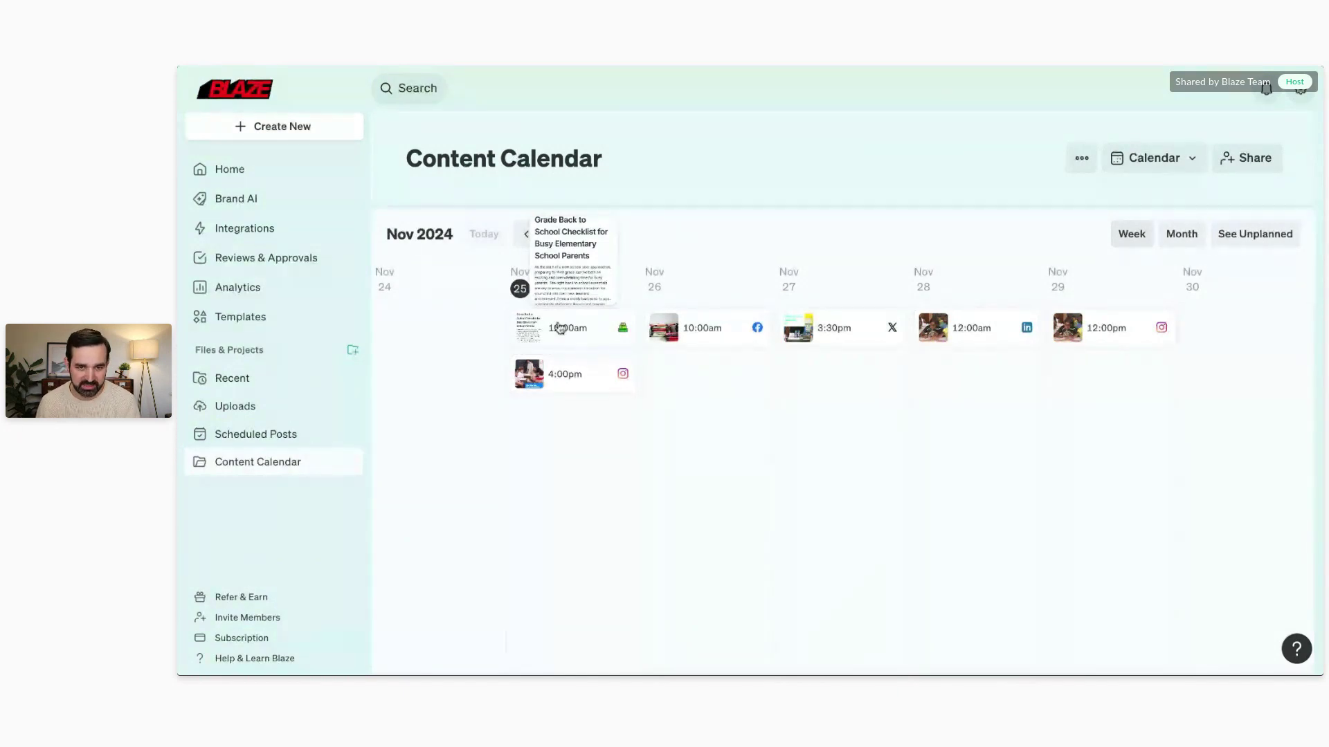
pyautogui.moveTo(598, 378)
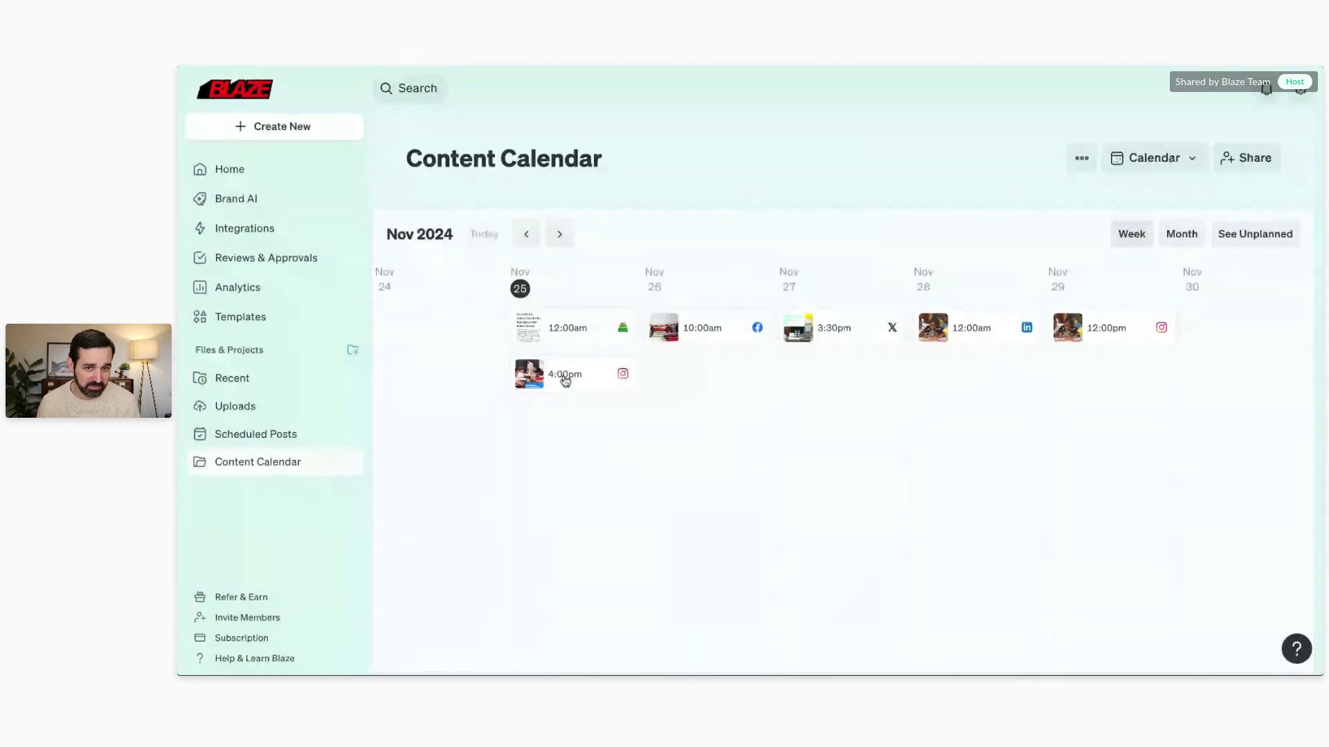
pyautogui.moveTo(874, 335)
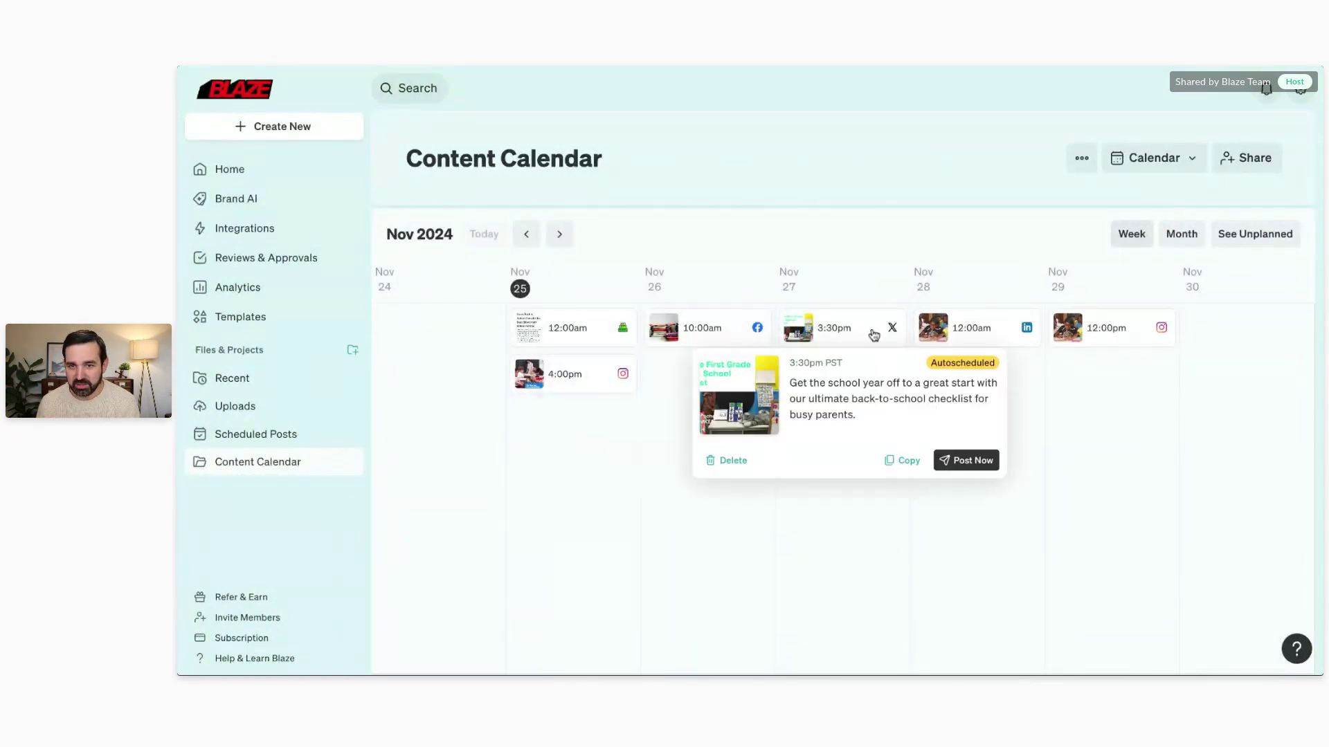
pyautogui.moveTo(1157, 335)
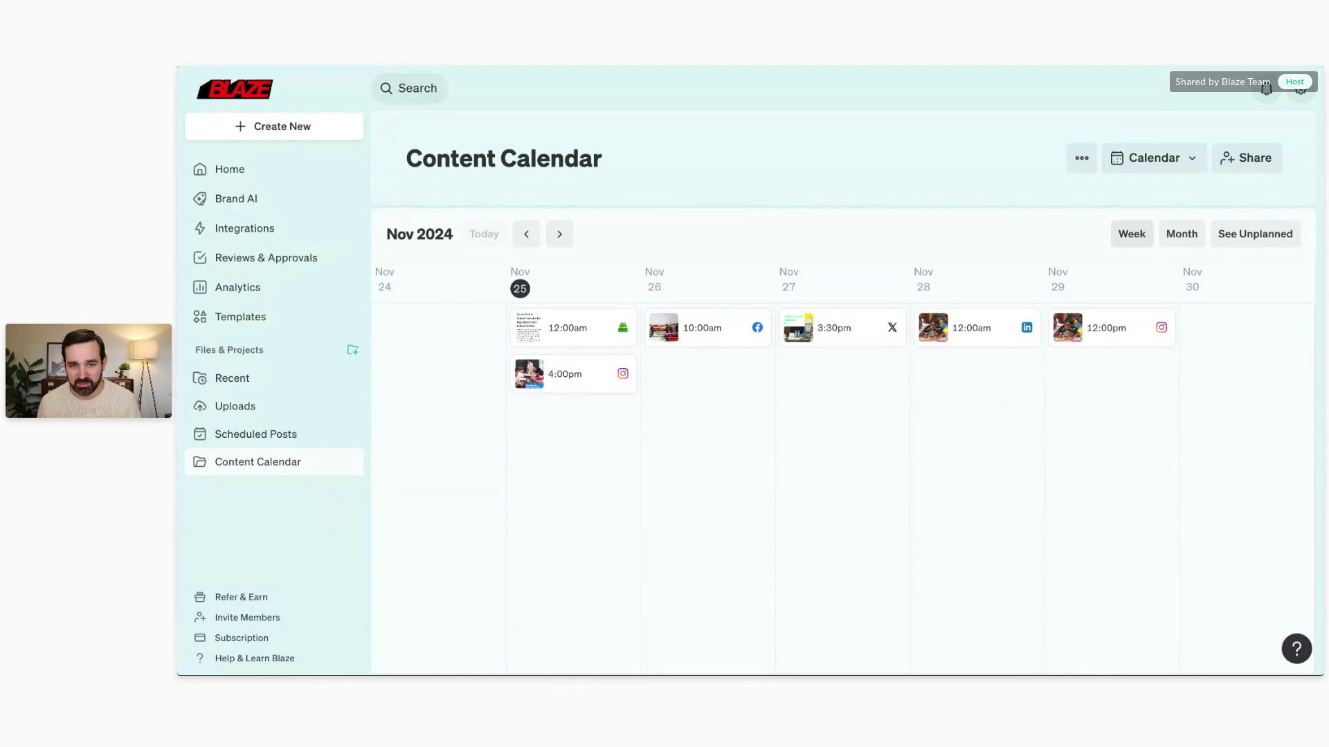
pyautogui.moveTo(537, 333)
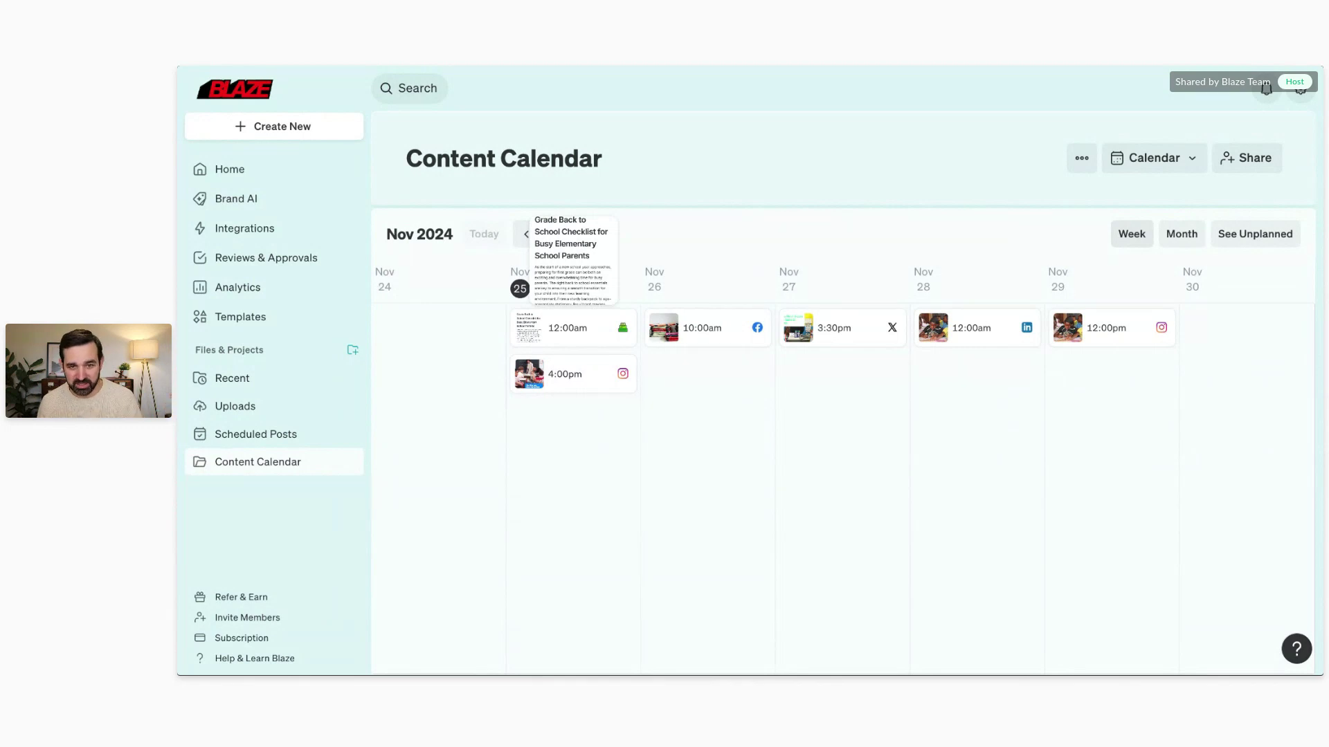
pyautogui.moveTo(551, 381)
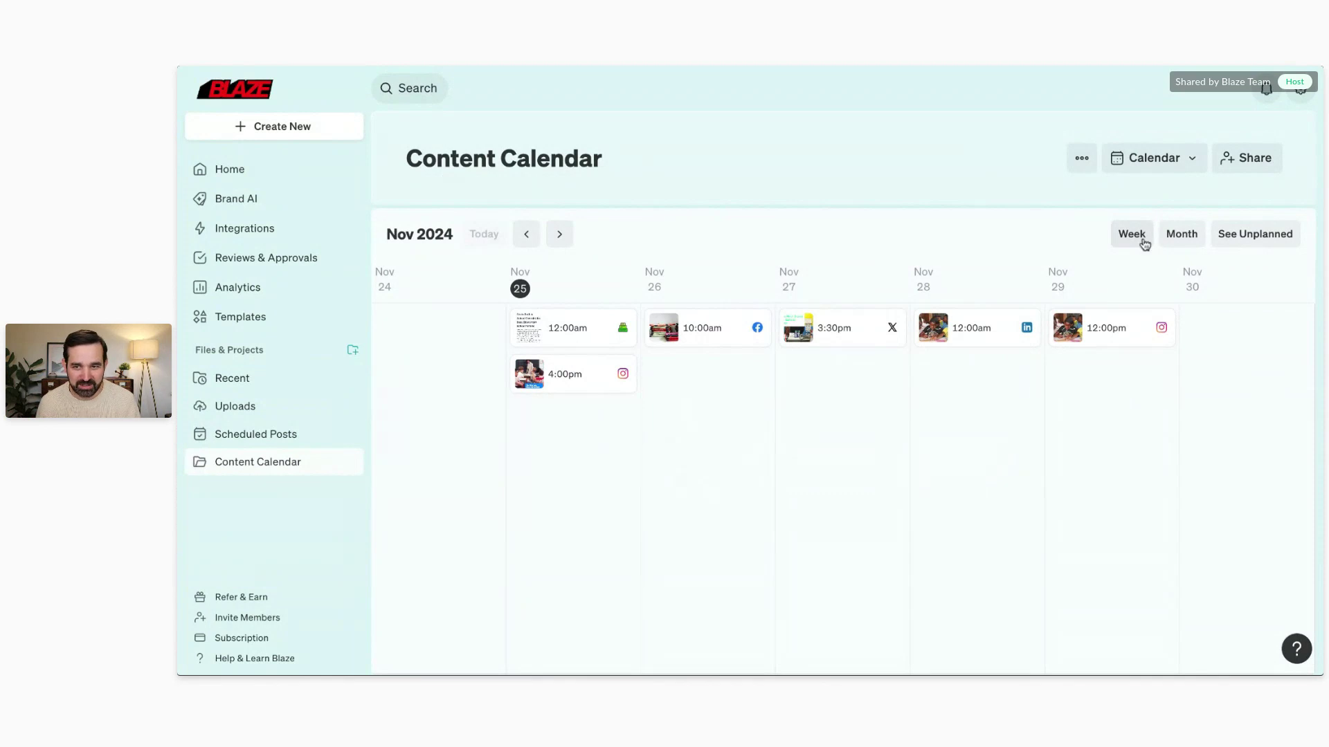
pyautogui.click(1174, 236)
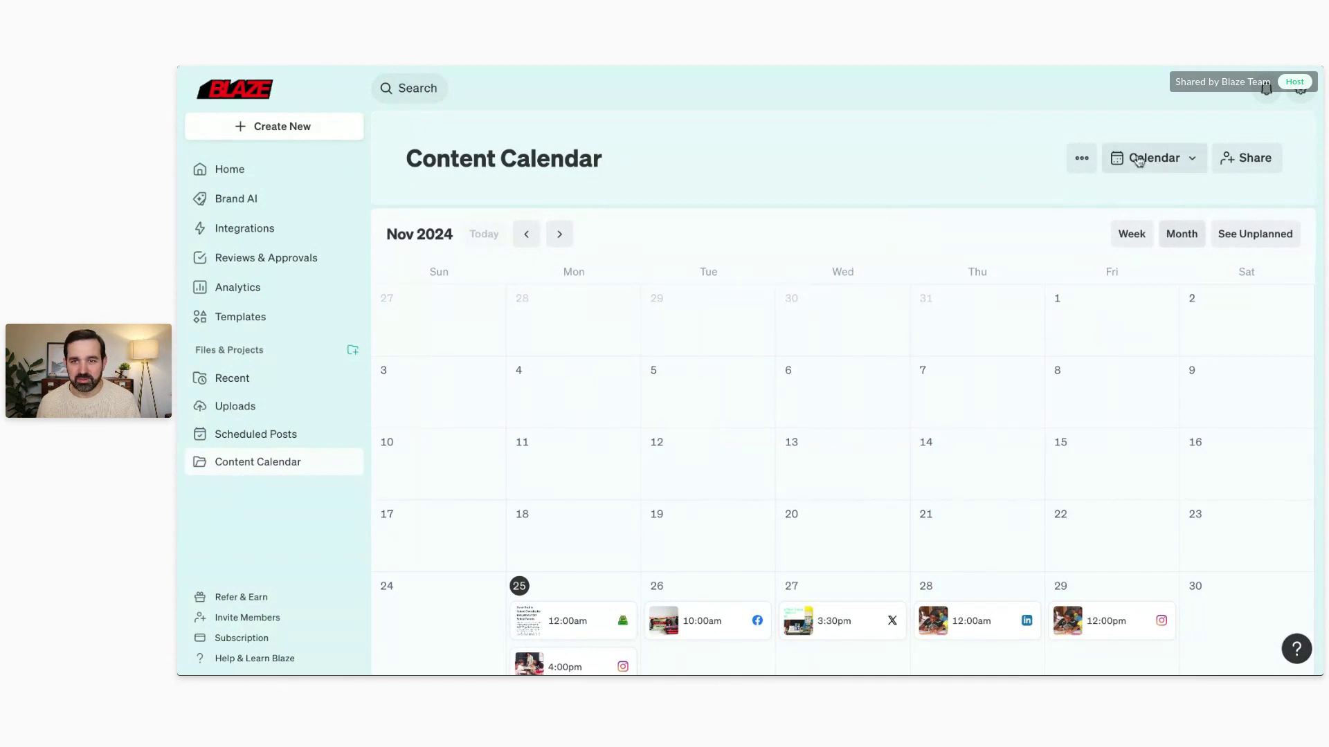
pyautogui.click(1144, 160)
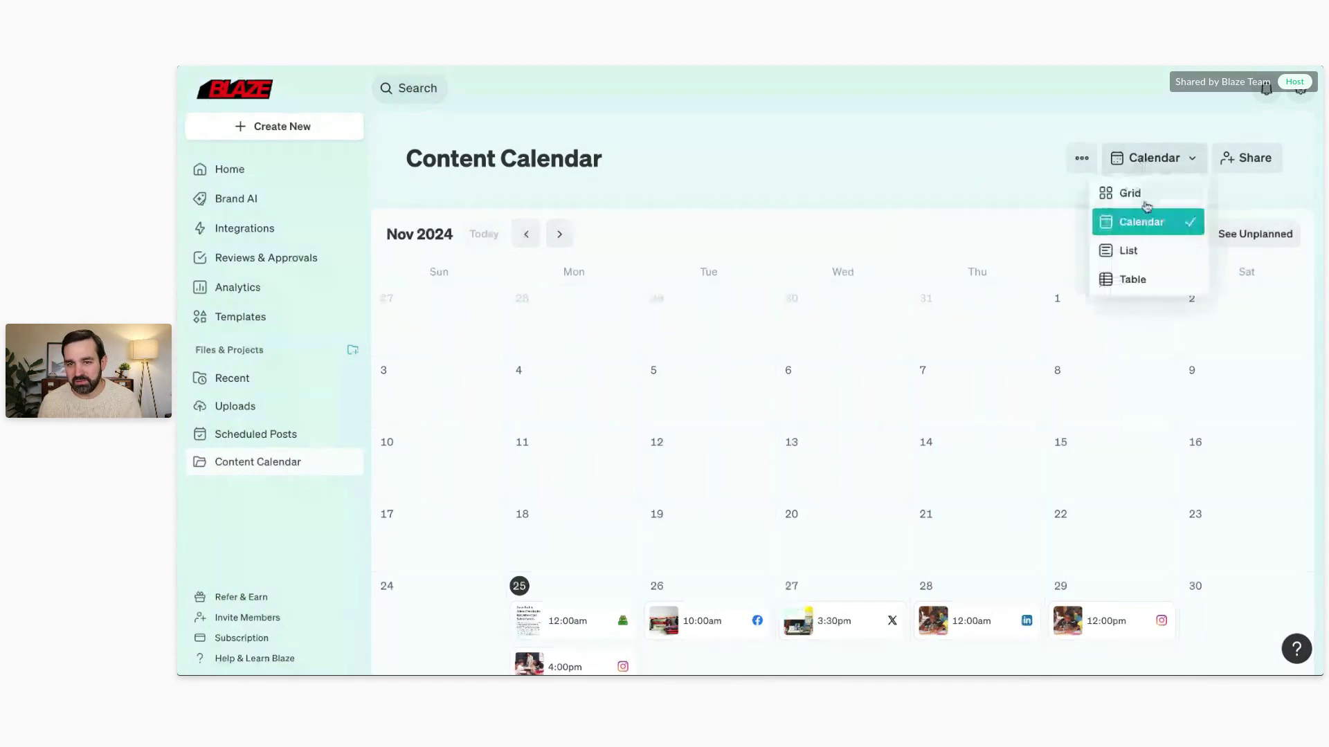
pyautogui.click(1125, 276)
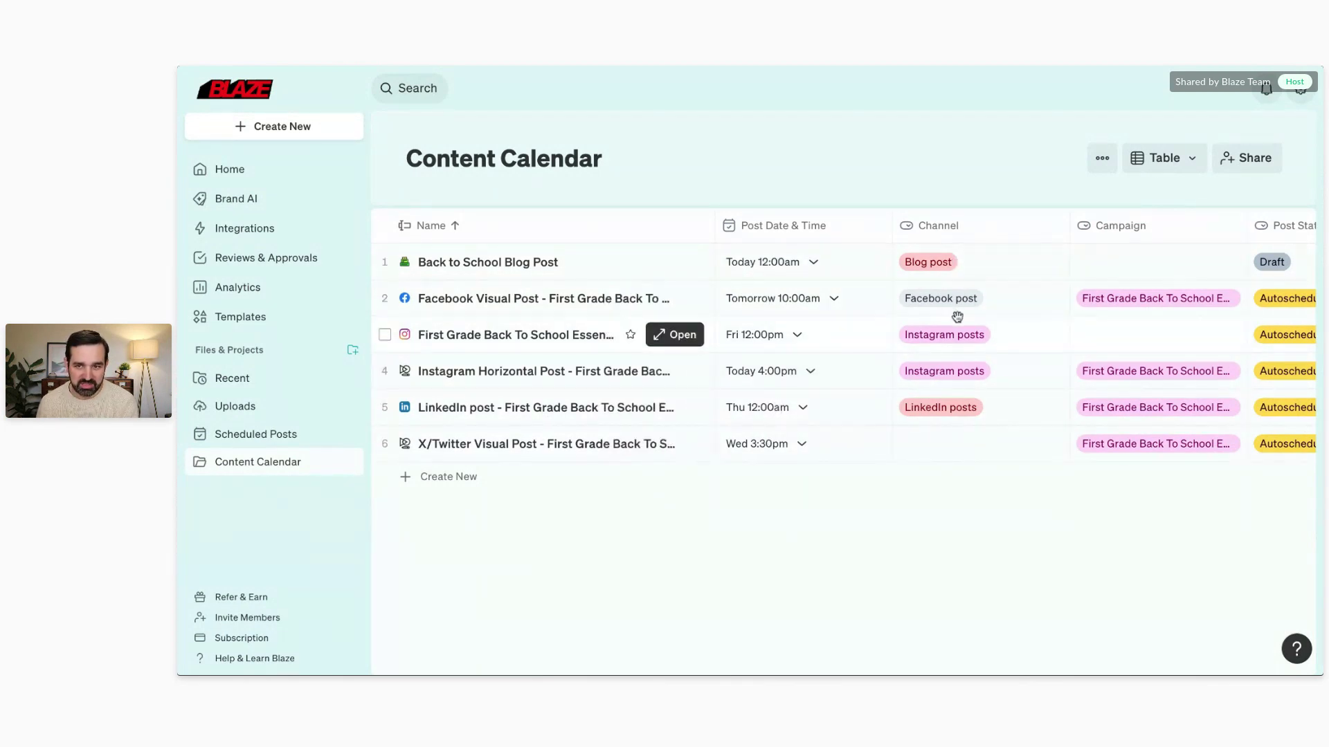
pyautogui.hscroll(3, 955, 314)
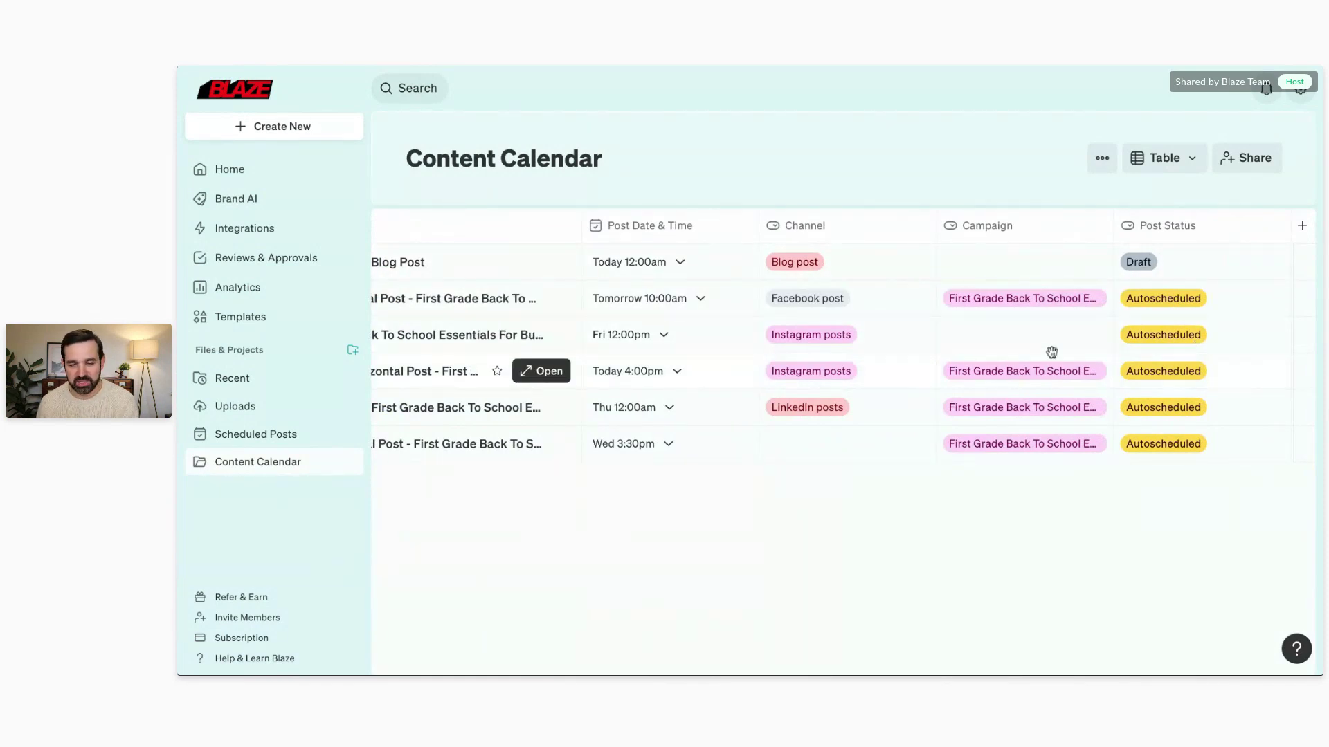
pyautogui.hscroll(-3, 838, 339)
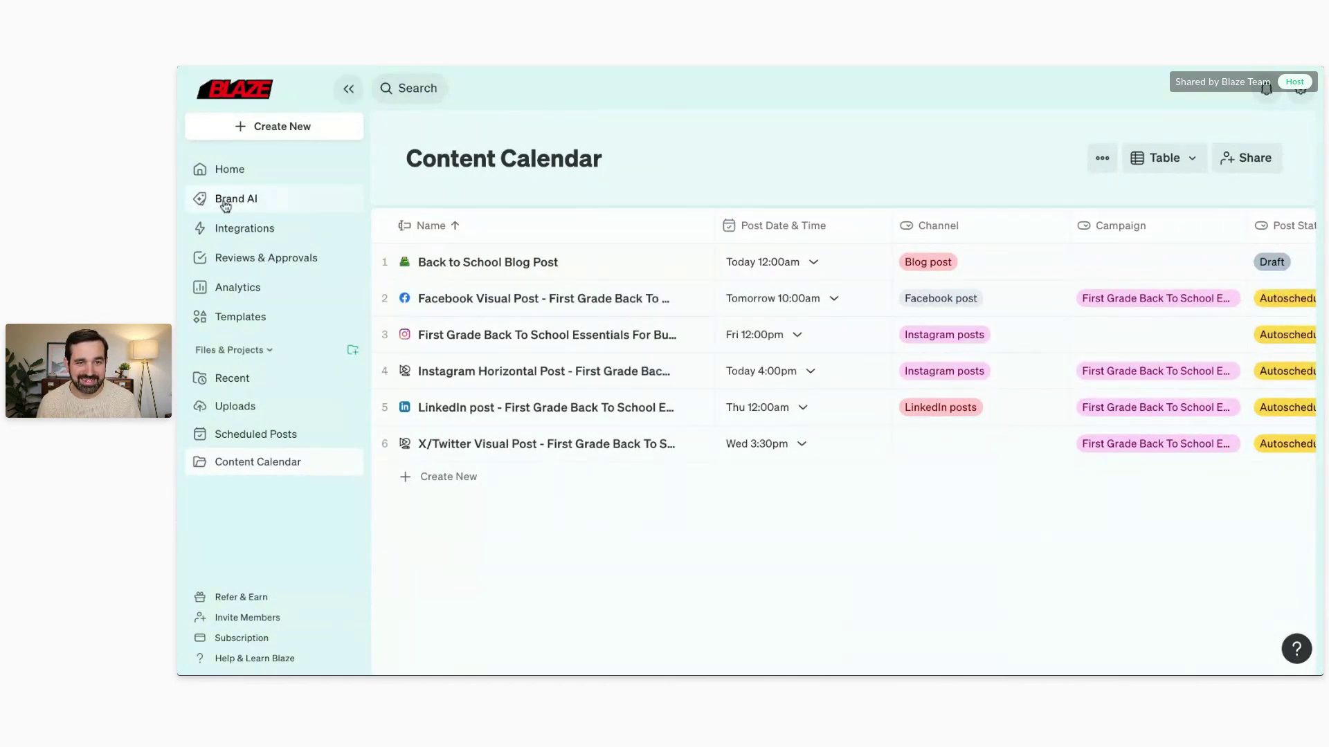
# Step: Go to Brand AI and start a New Brand Voice from brand content
pyautogui.click(225, 200)
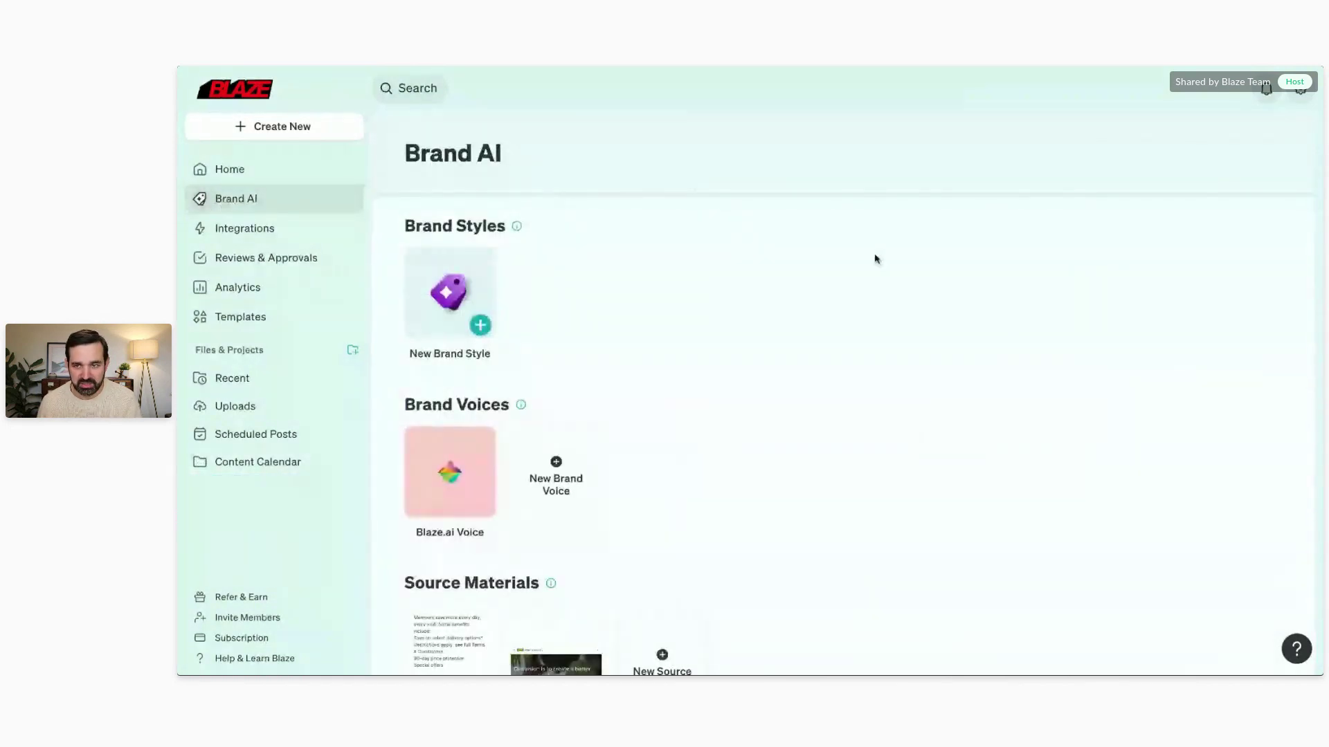
pyautogui.scroll(-2, 828, 263)
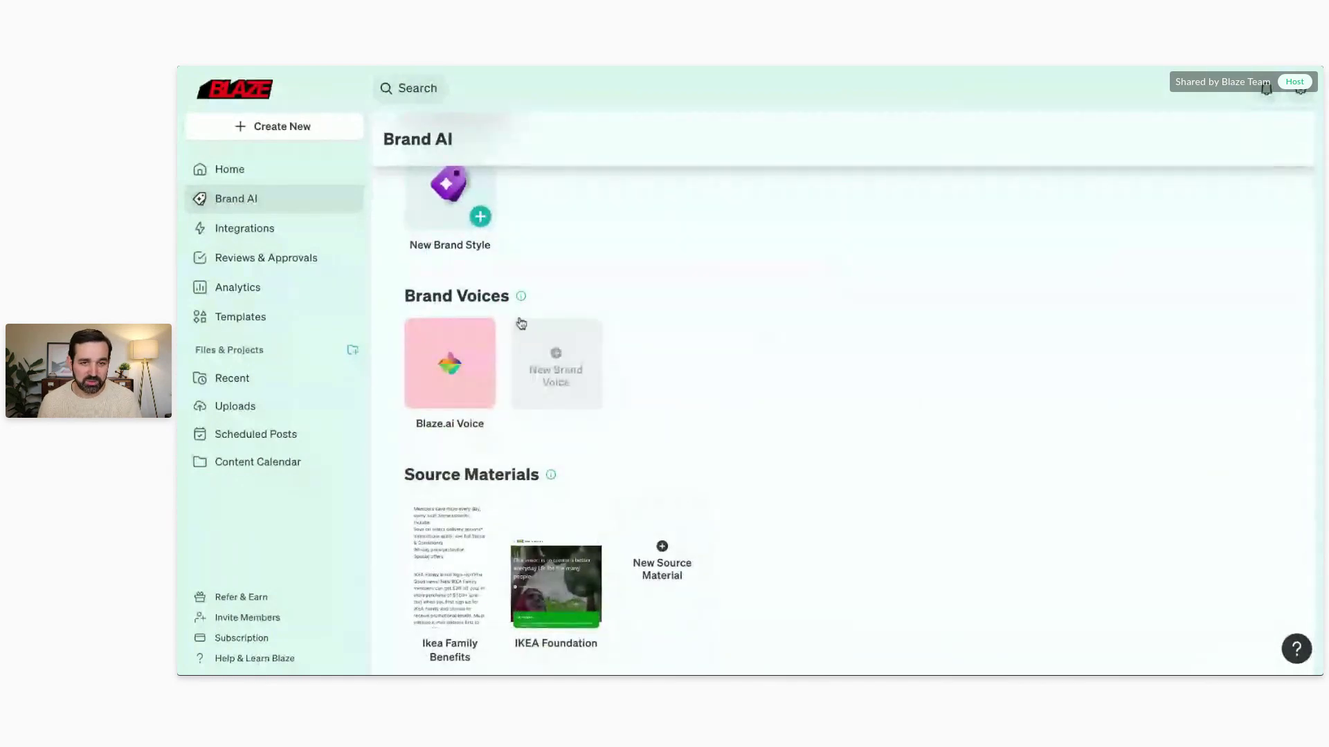
pyautogui.moveTo(427, 365)
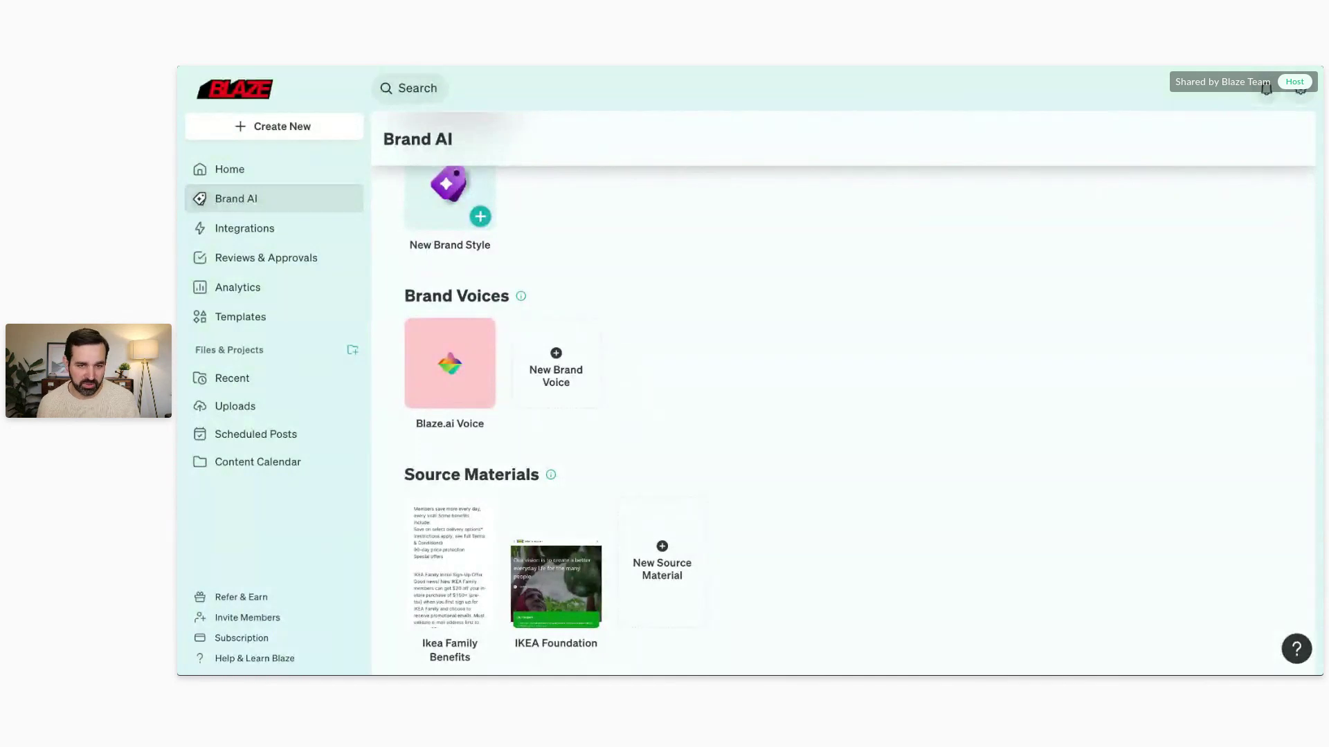
pyautogui.click(566, 371)
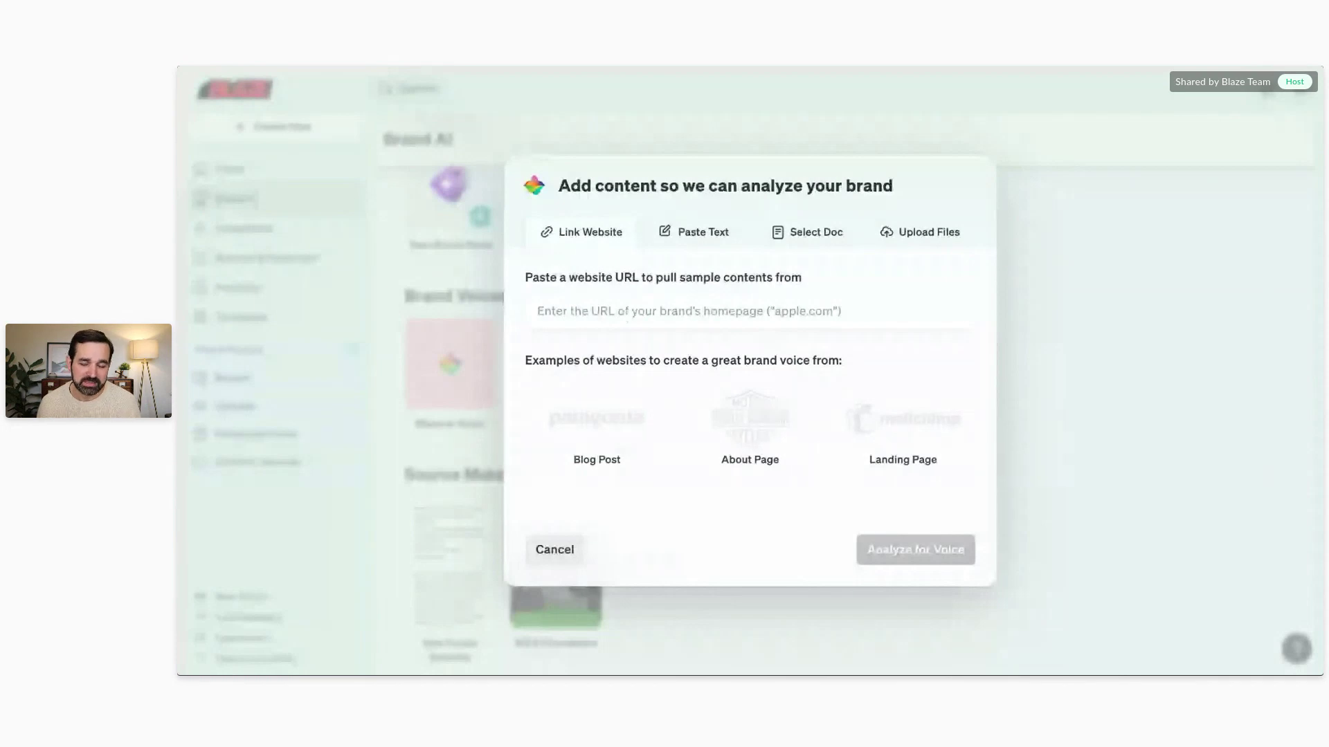
pyautogui.click(694, 234)
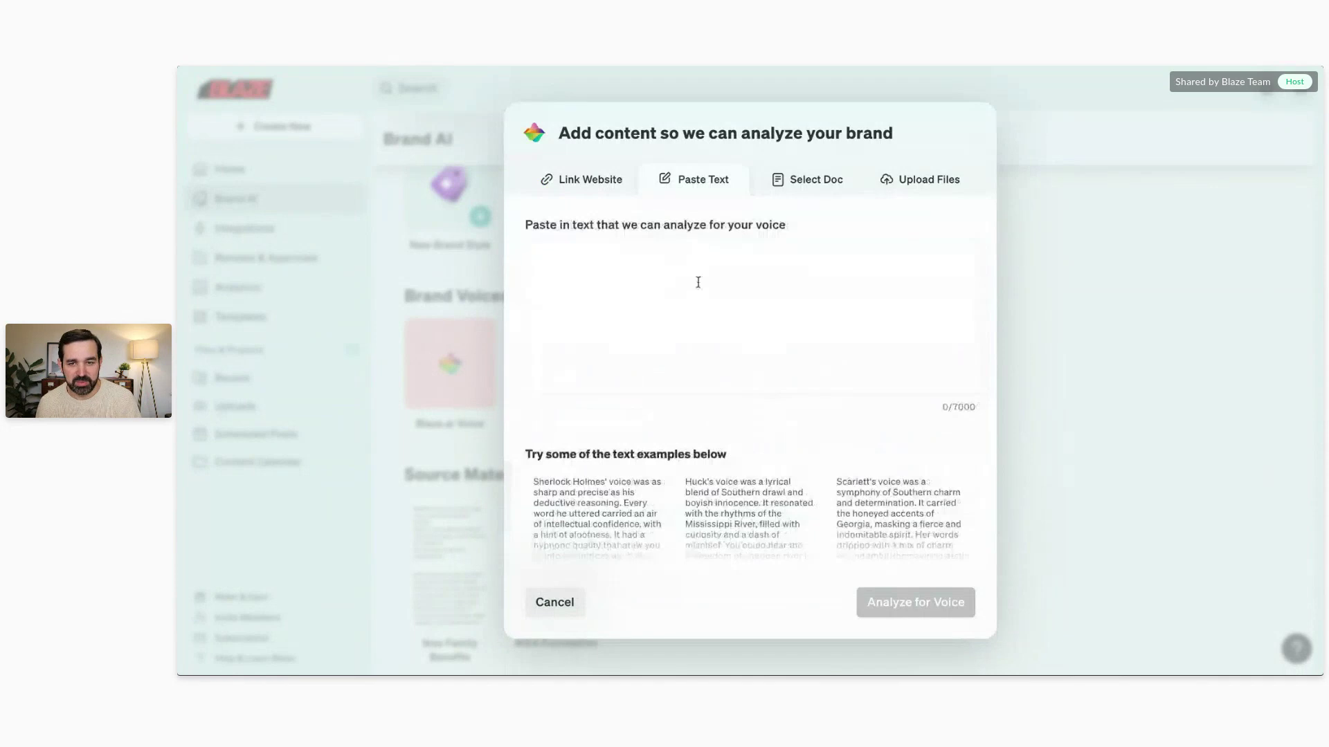
pyautogui.click(913, 191)
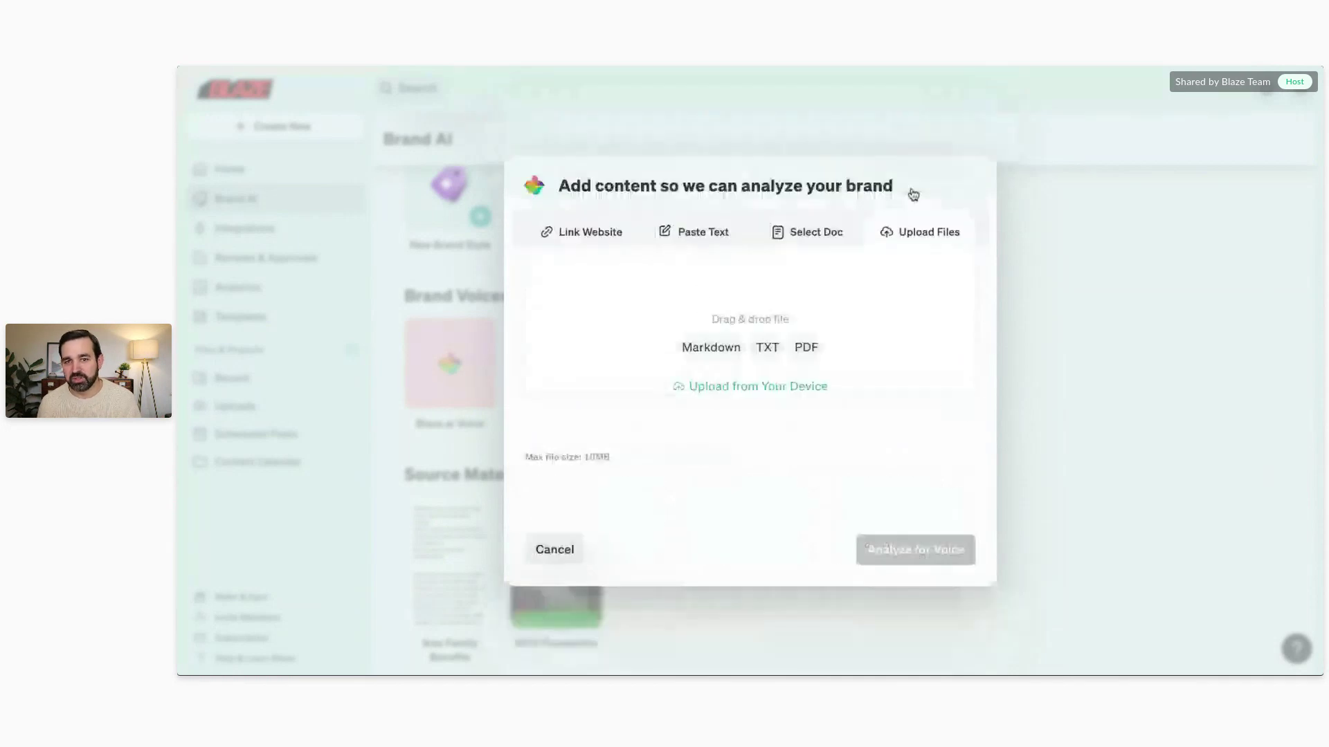
pyautogui.click(566, 241)
pyautogui.click(706, 297)
pyautogui.write('https://www.ikea.com/us/en/')
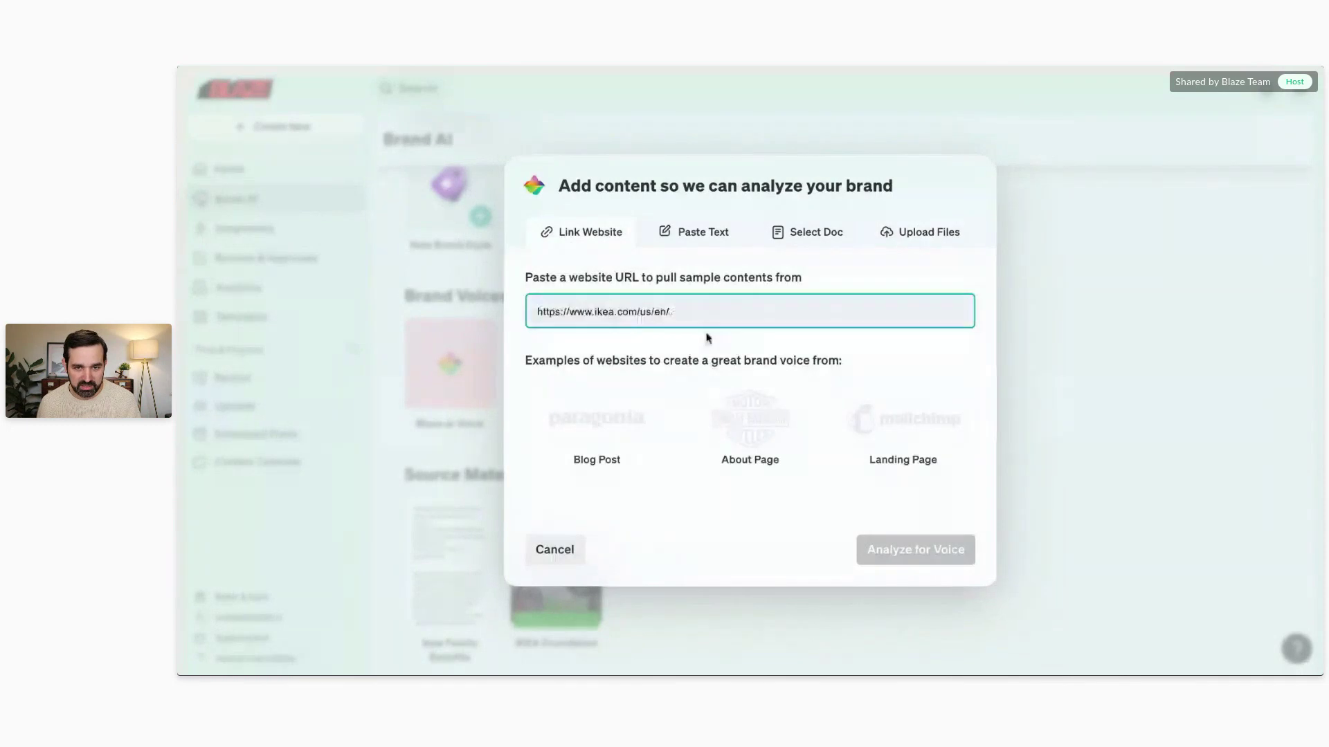
pyautogui.click(903, 557)
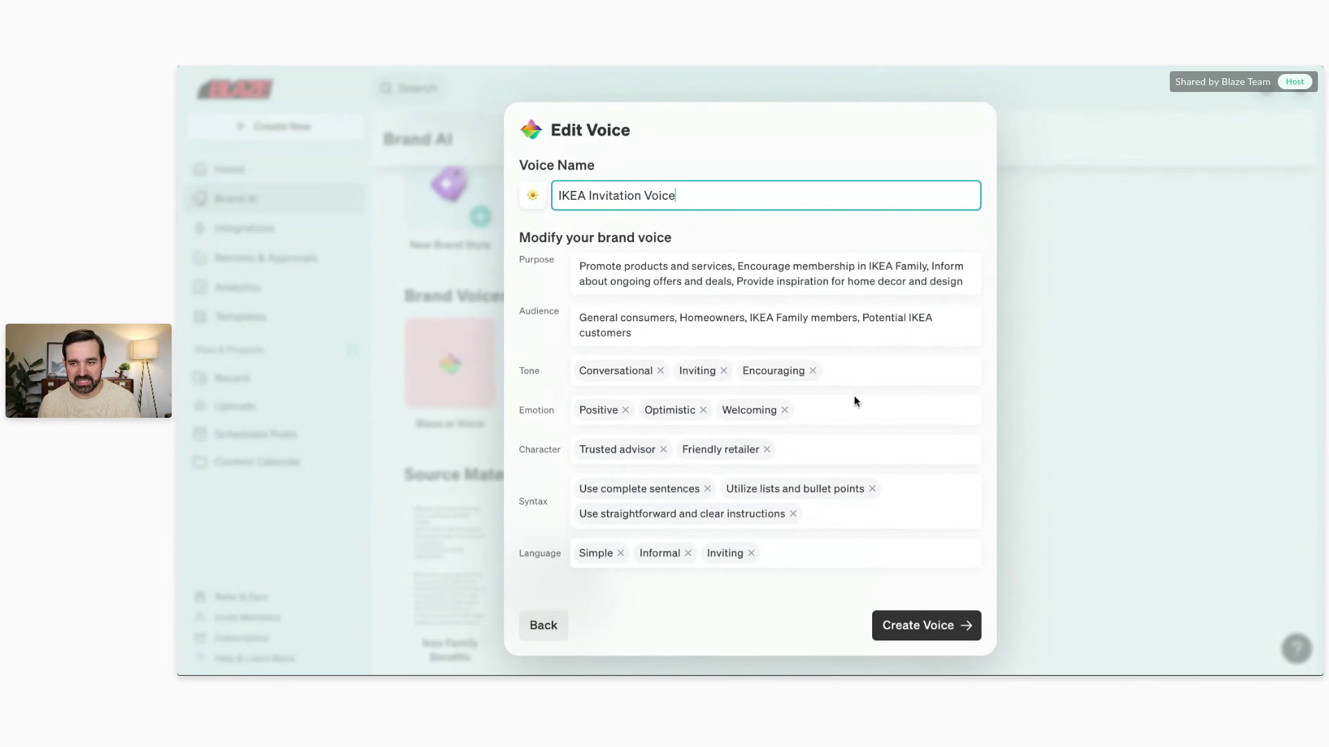
# Step: Remove the Simple language trait and save IKEA Invitation Voice as a brand voice
pyautogui.click(840, 456)
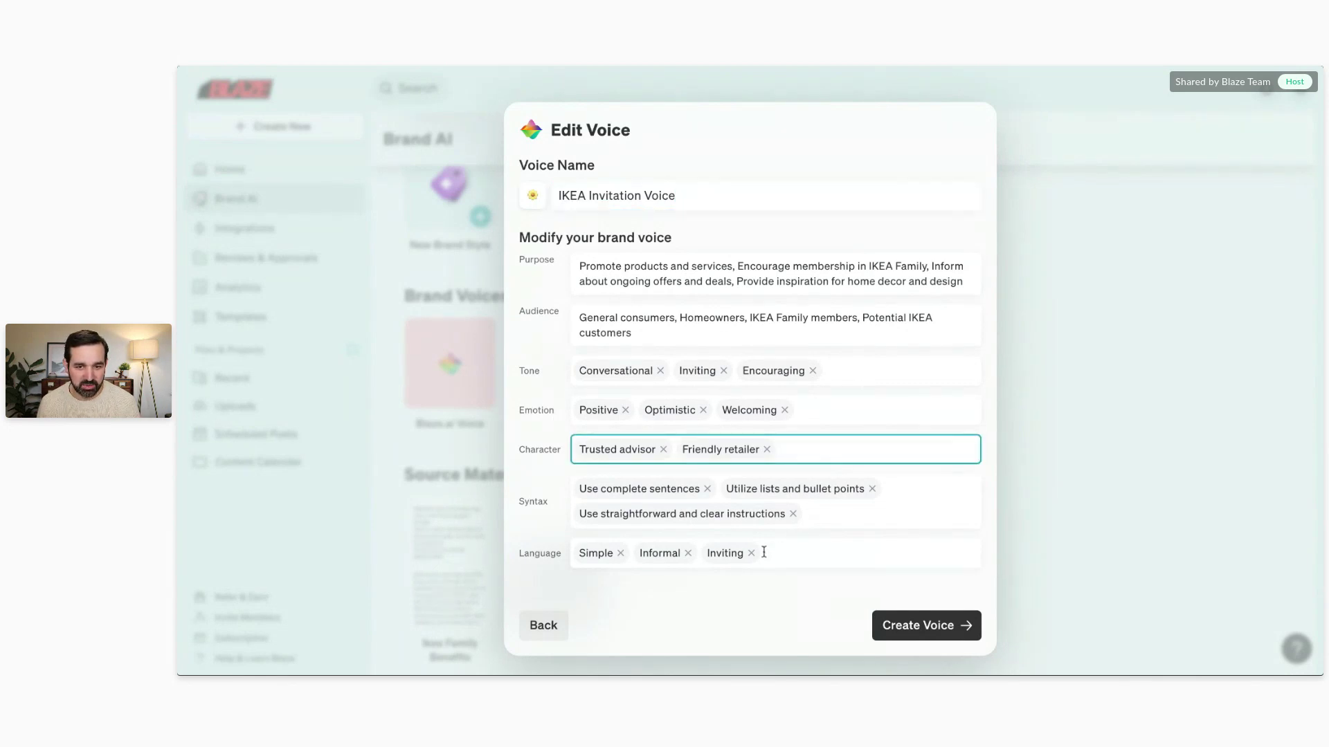
pyautogui.click(620, 553)
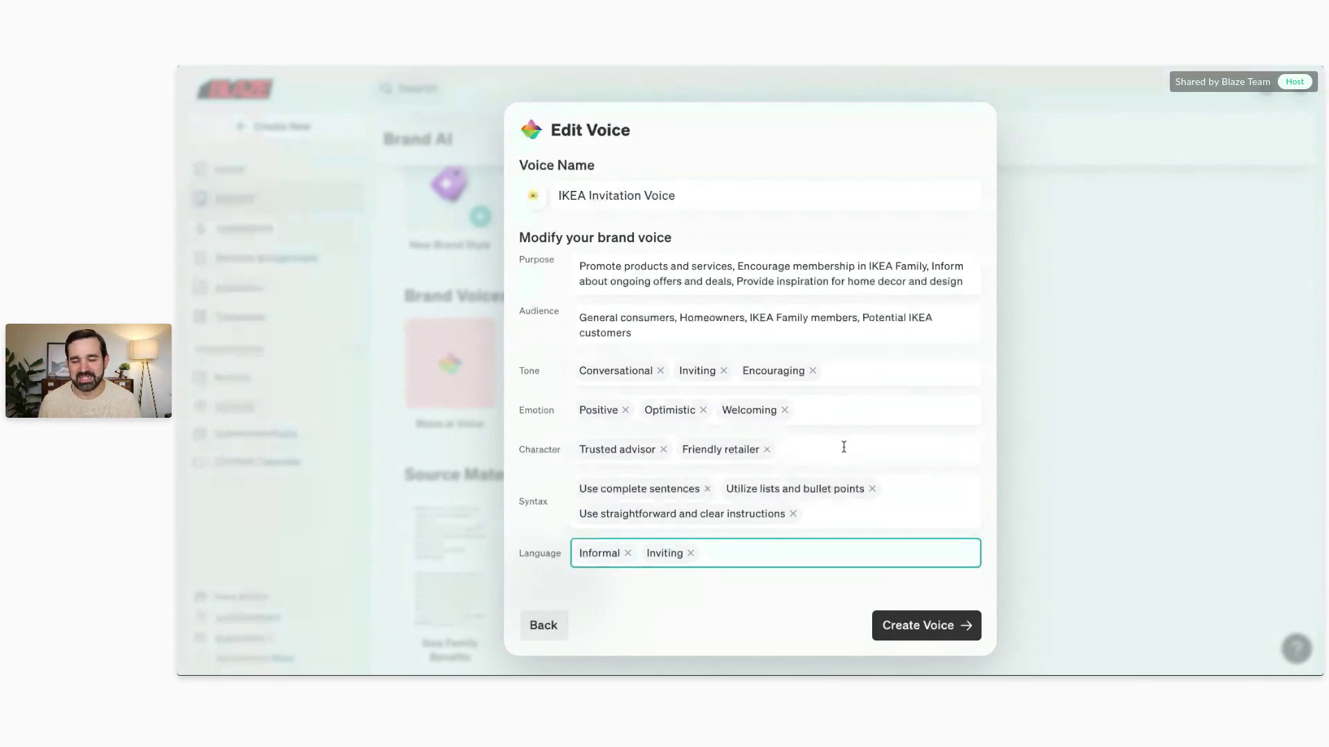
pyautogui.click(955, 626)
pyautogui.click(1102, 339)
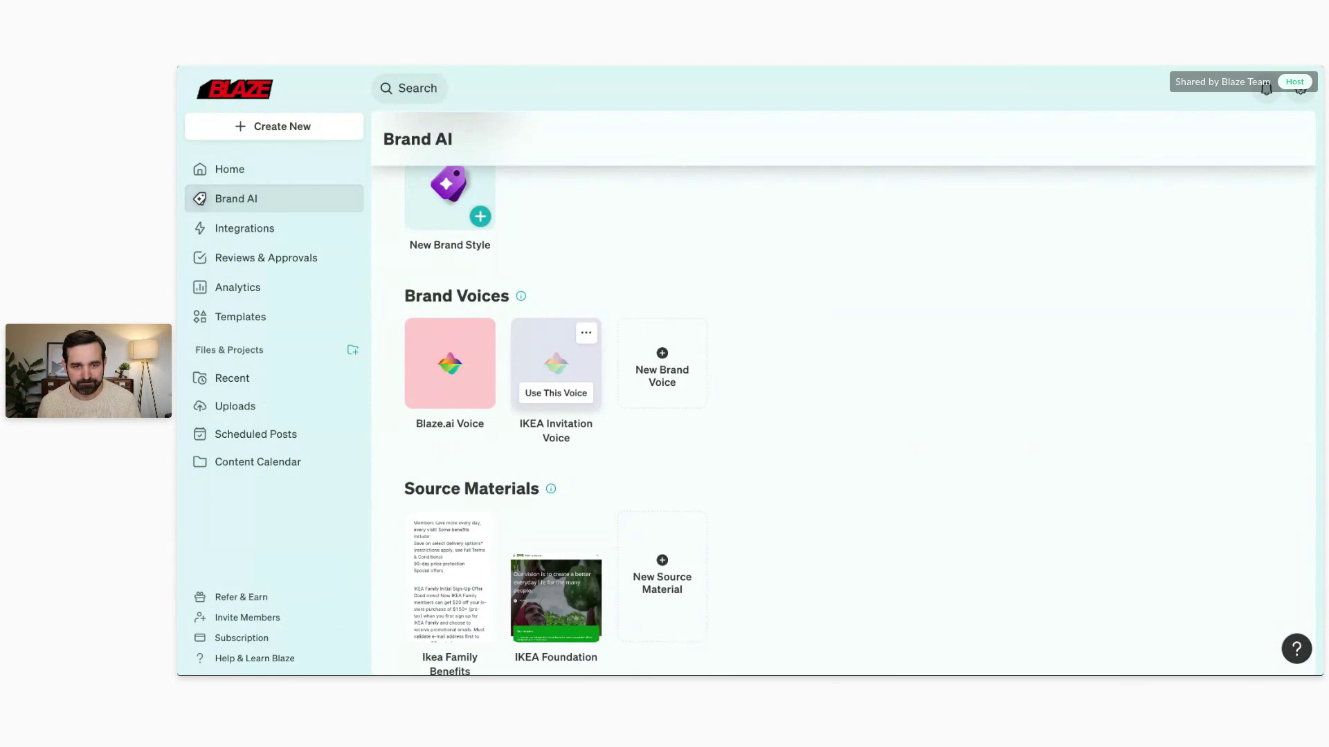
pyautogui.scroll(-3, 431, 401)
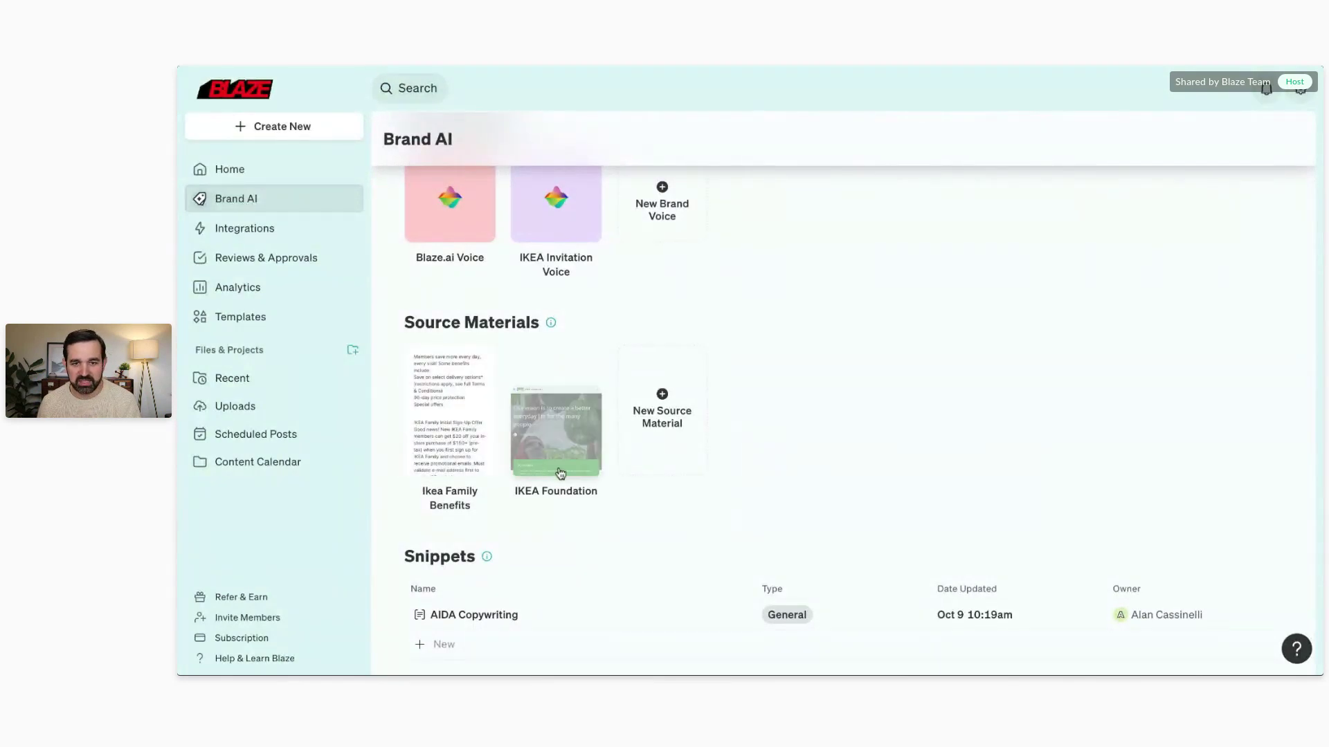
pyautogui.click(672, 414)
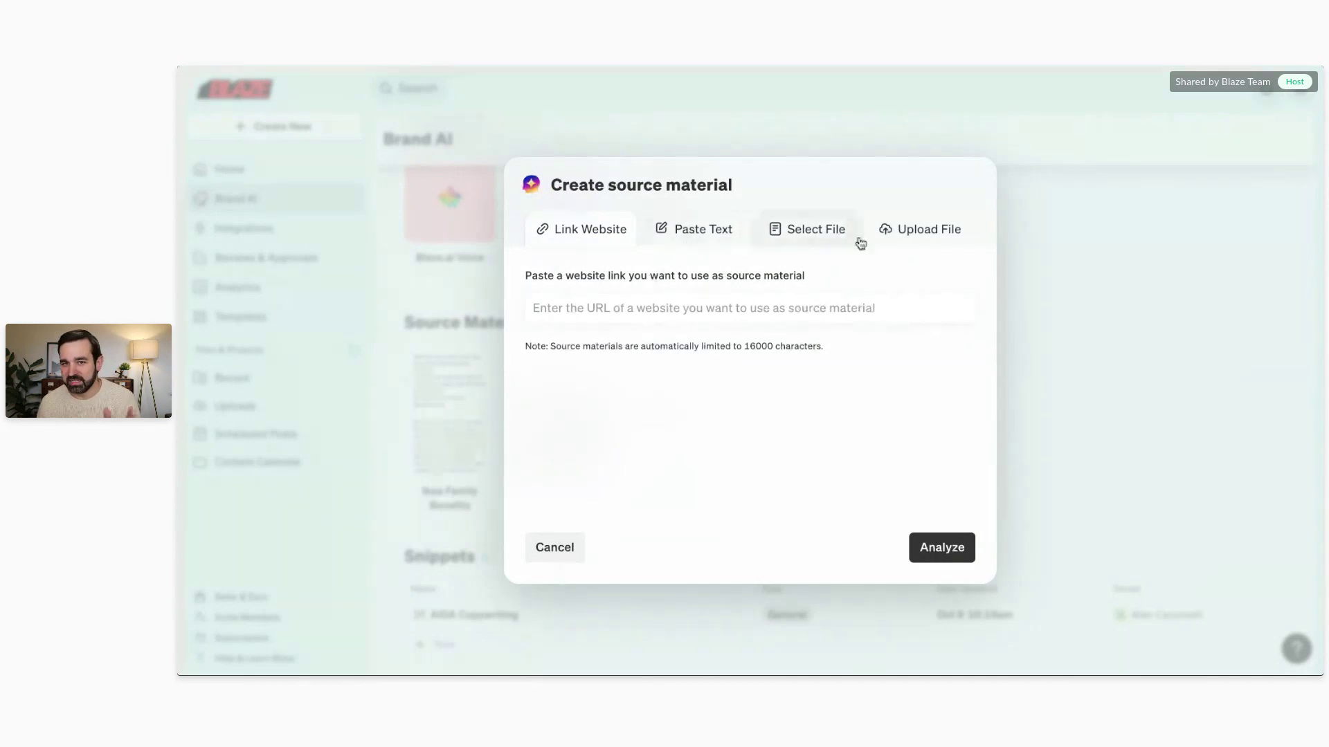
pyautogui.click(1098, 320)
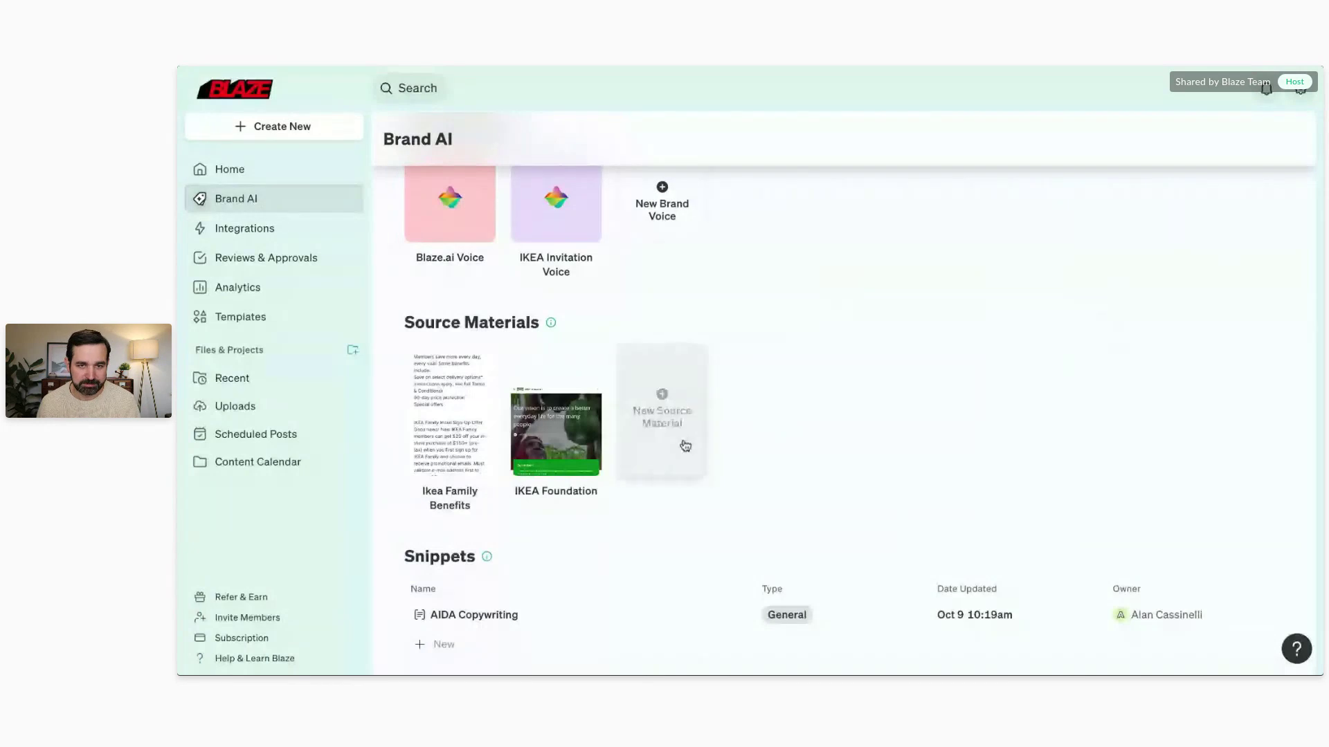
pyautogui.scroll(4, 682, 450)
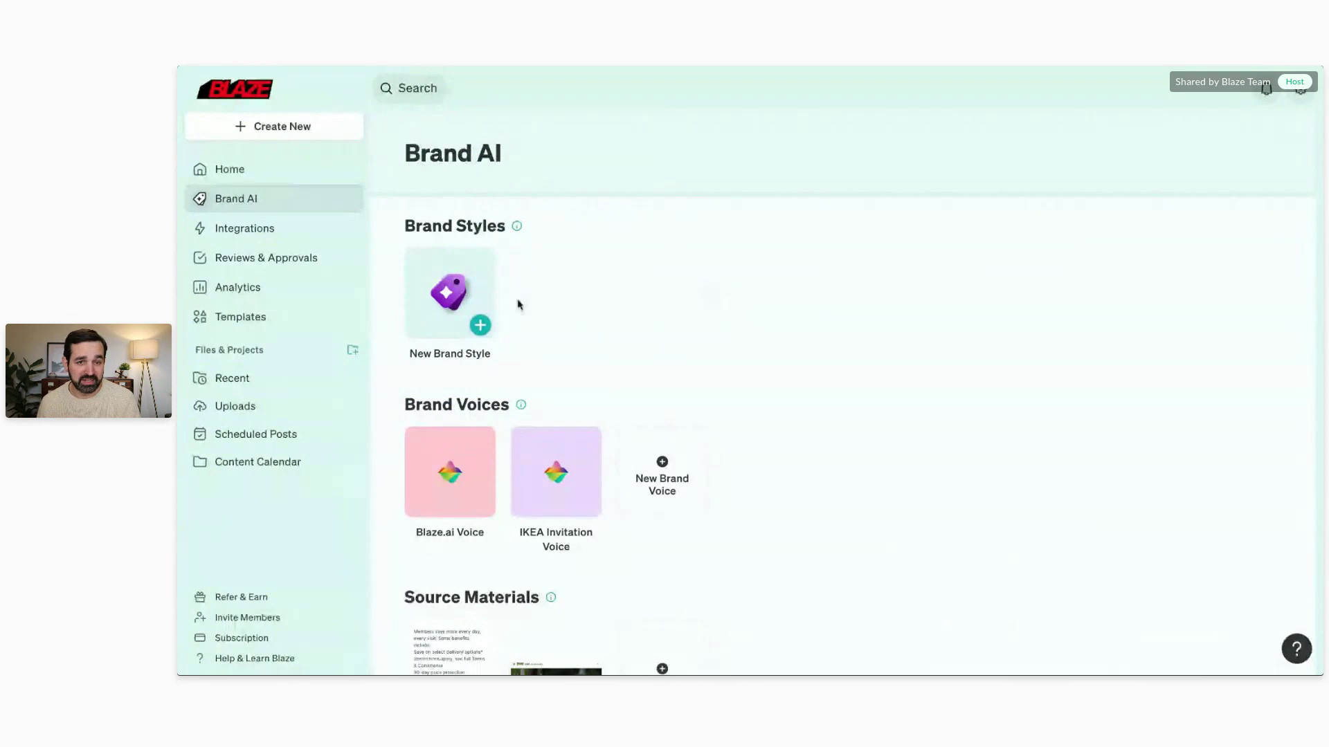
# Step: Generate a brand style from the Blaze Facebook account and accept the resulting brand kit
pyautogui.click(477, 281)
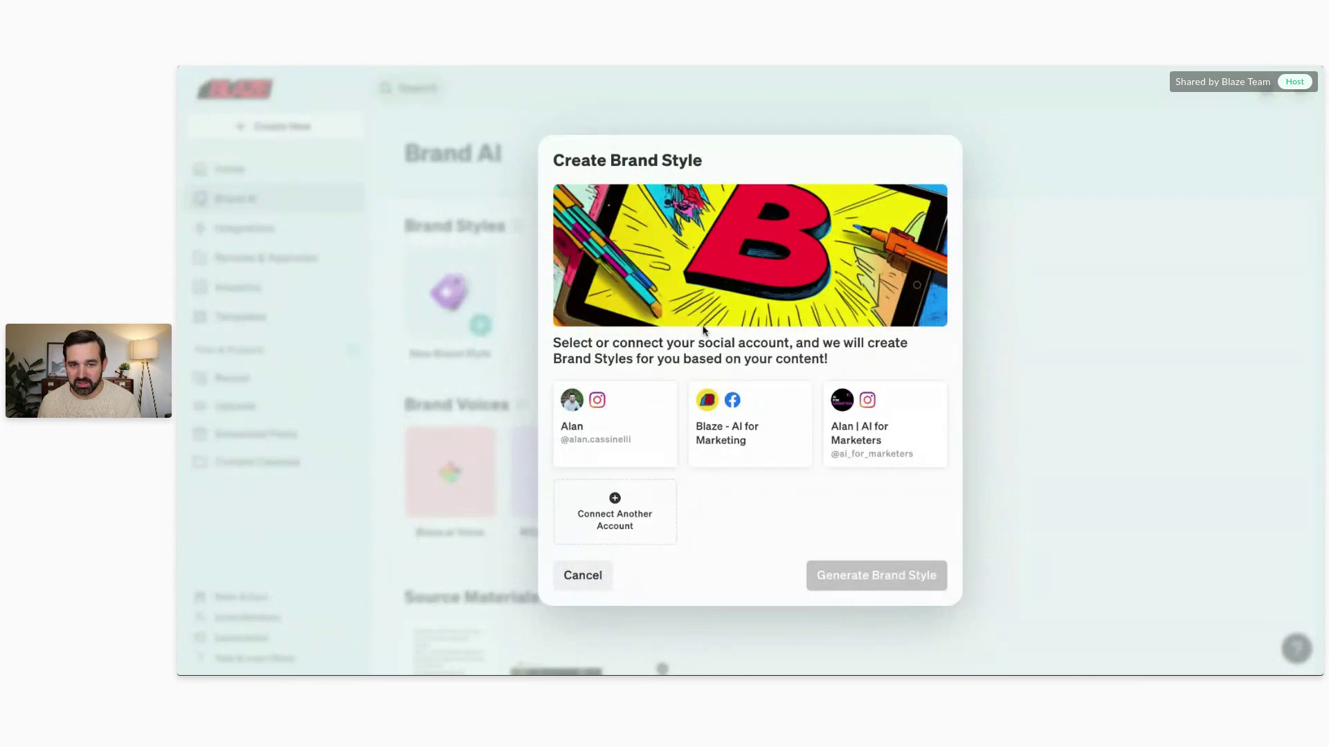
pyautogui.click(760, 414)
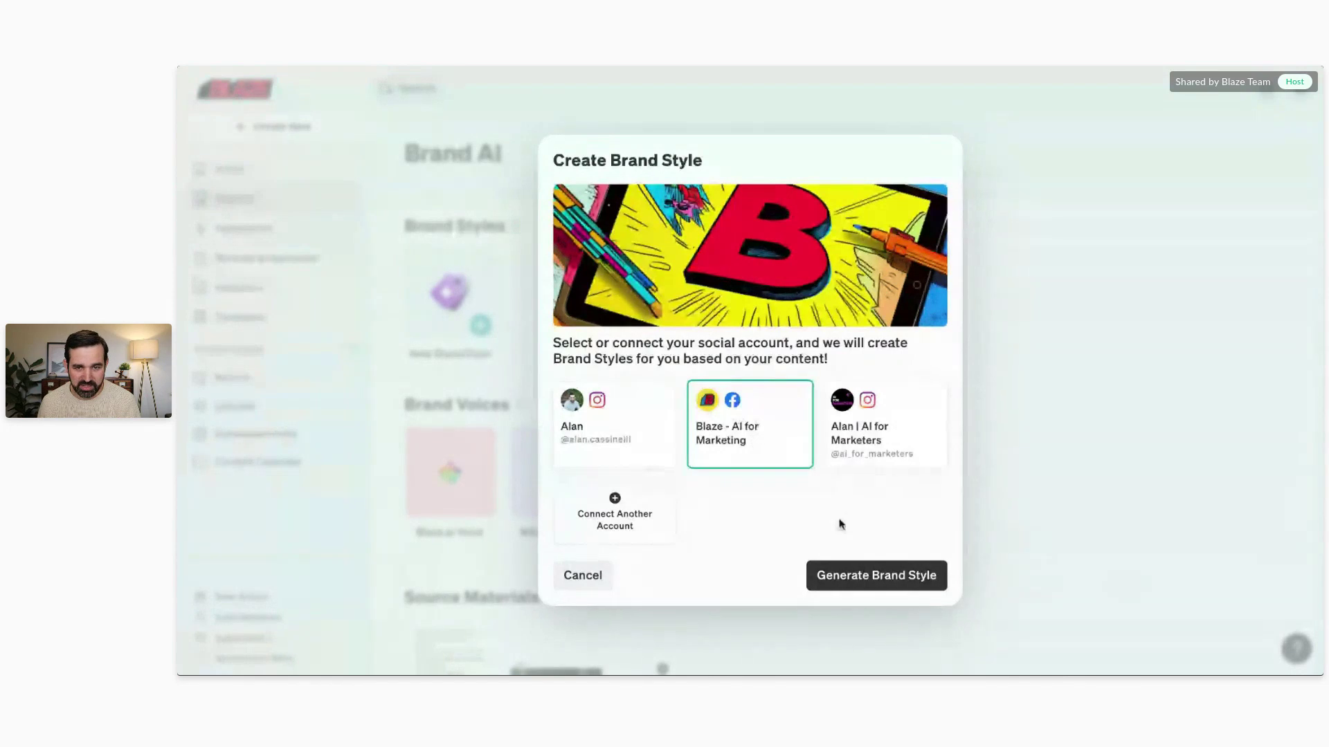
pyautogui.click(904, 578)
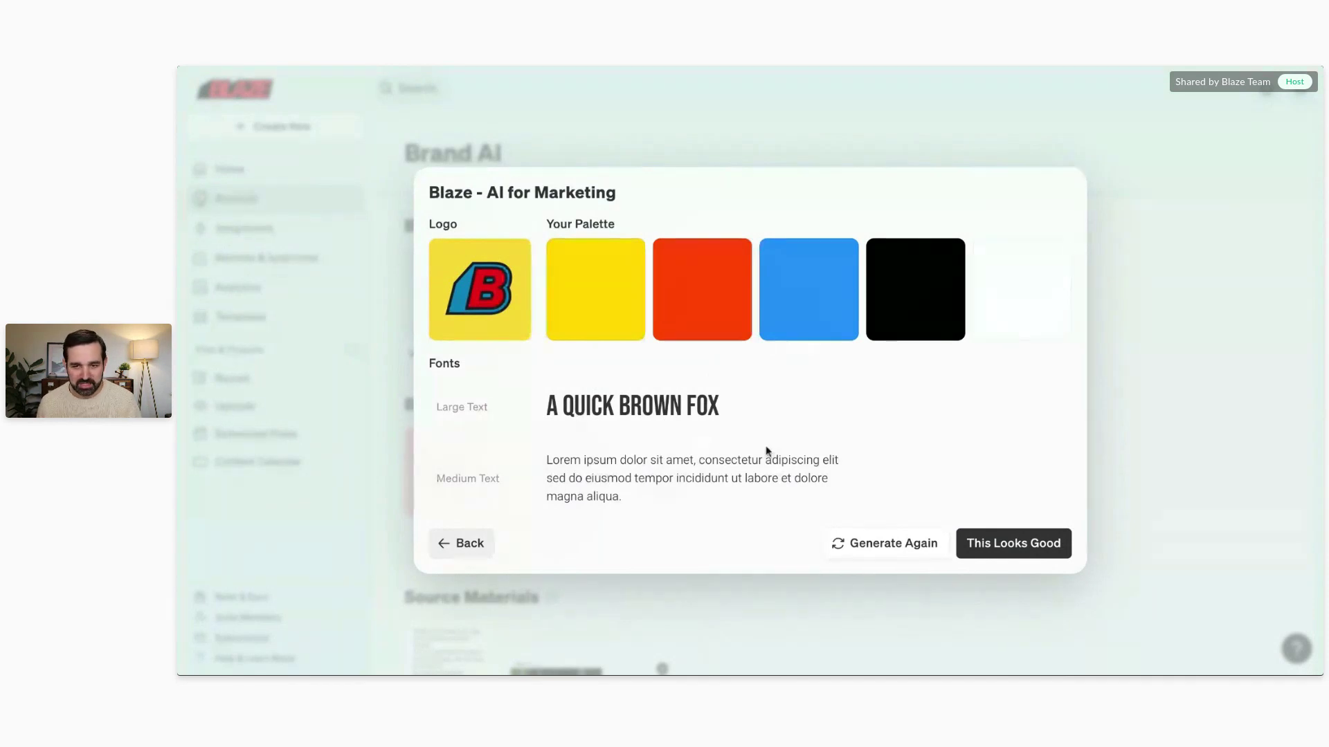
pyautogui.click(1012, 554)
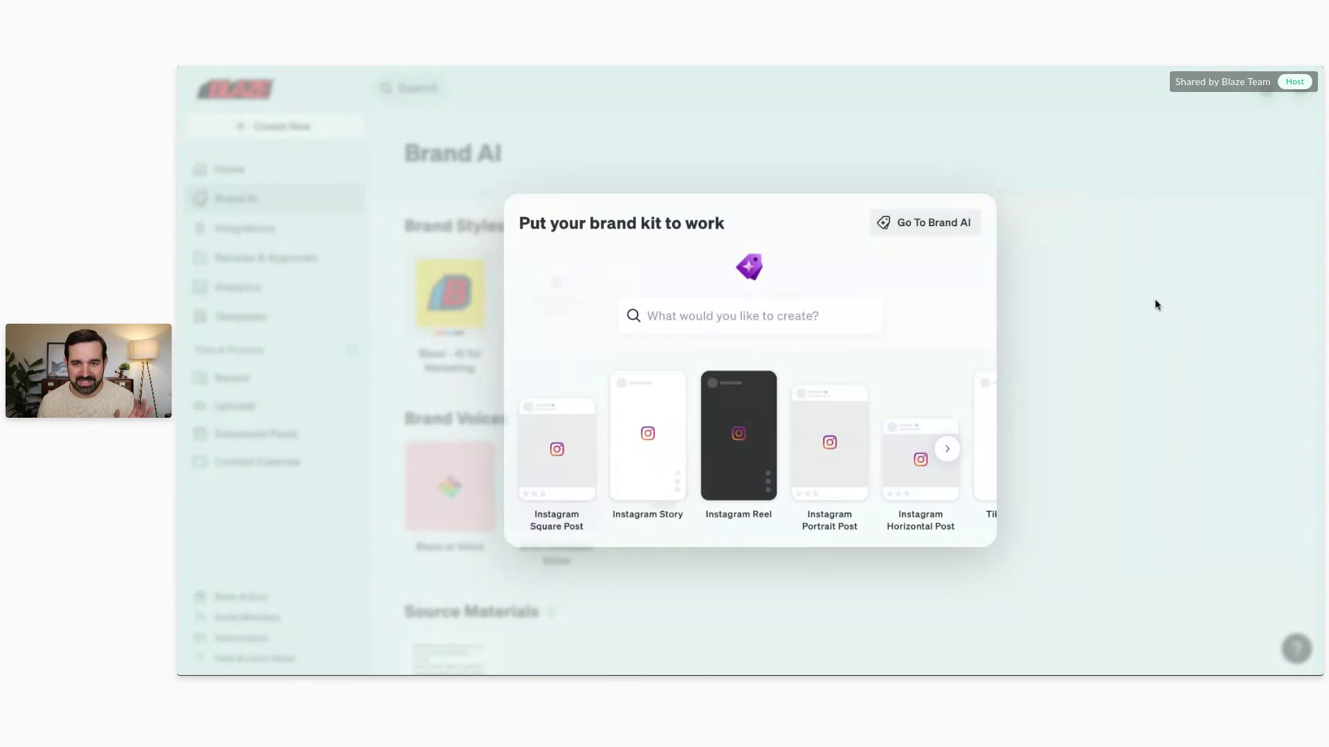
pyautogui.click(1155, 300)
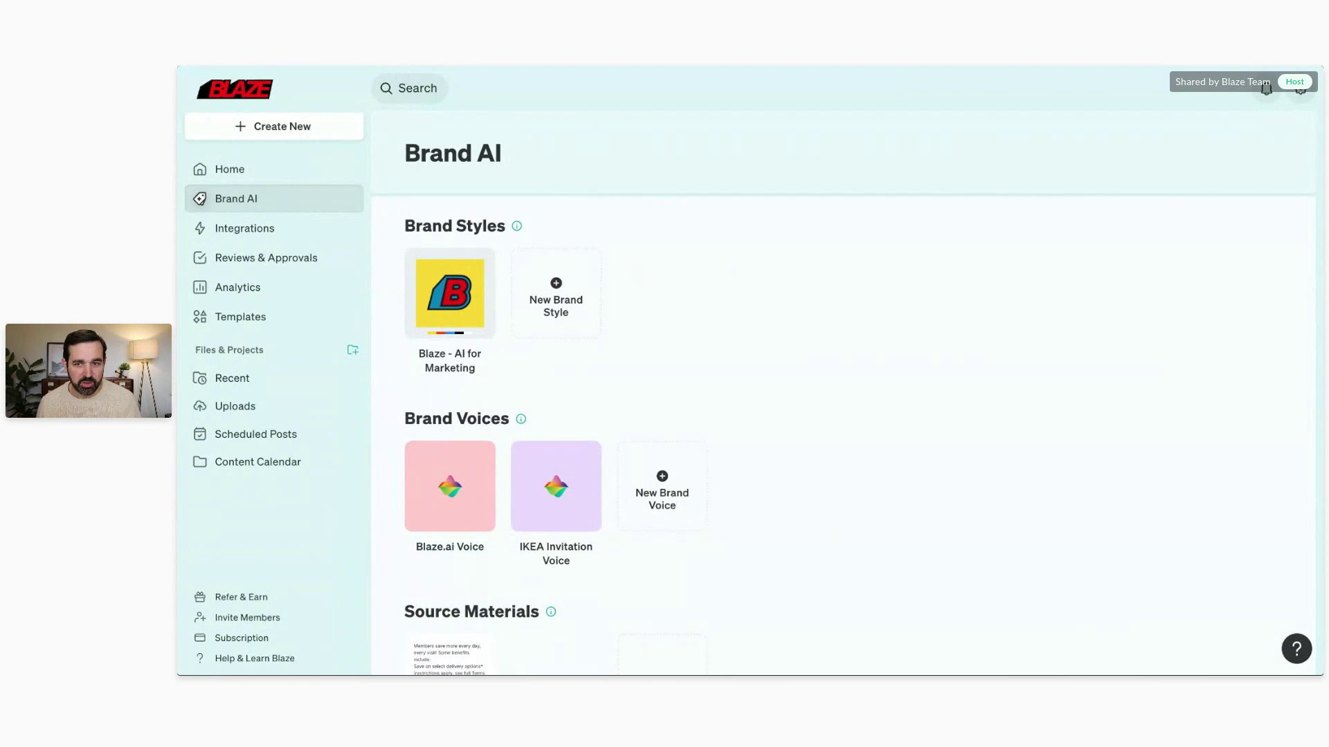
# Step: Go to Home and browse, then close, the suggested content types in the search box
pyautogui.click(279, 177)
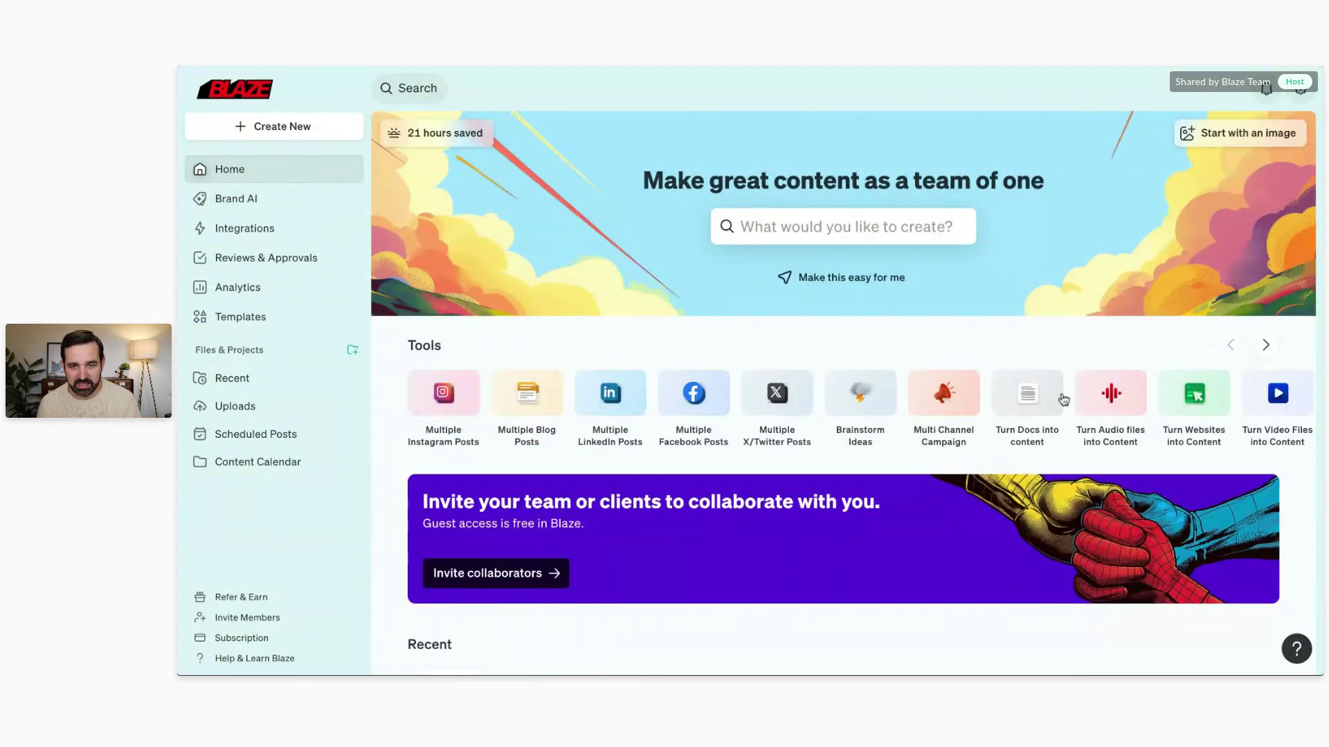
pyautogui.click(758, 226)
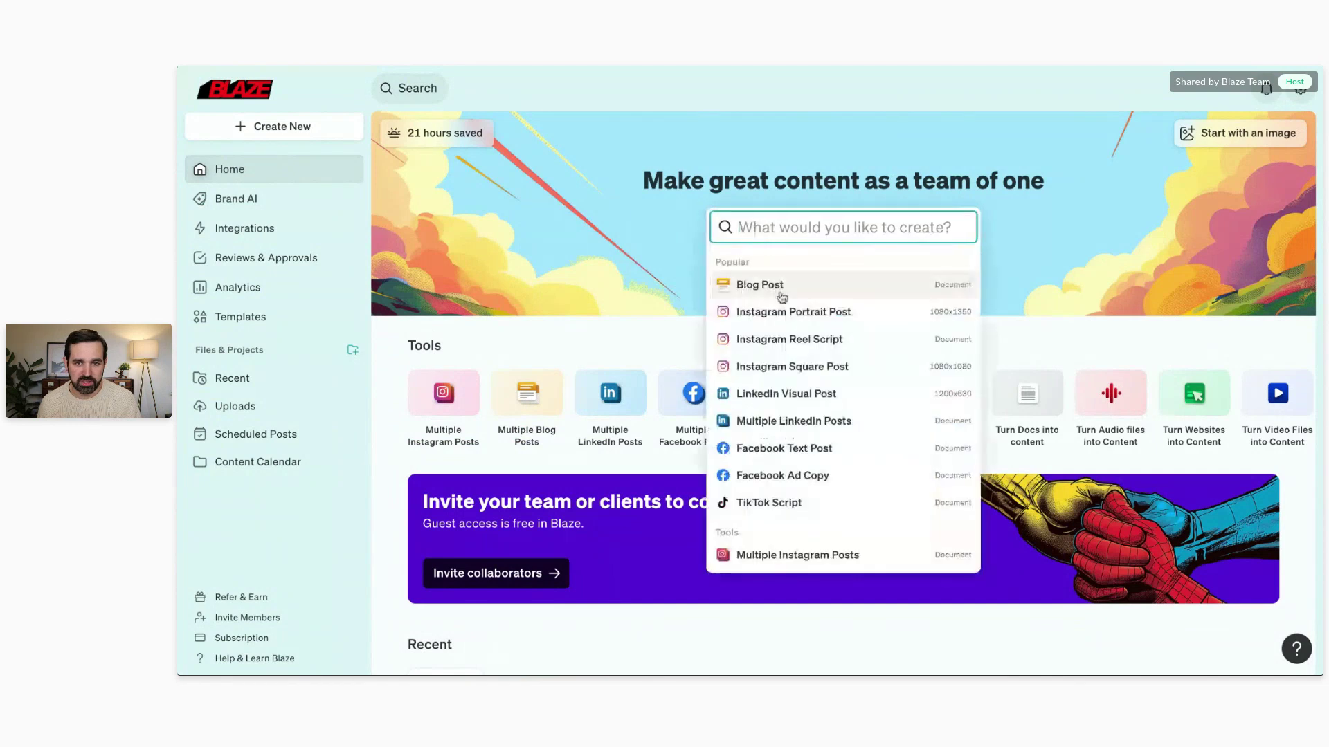
pyautogui.scroll(-4, 776, 338)
pyautogui.click(643, 226)
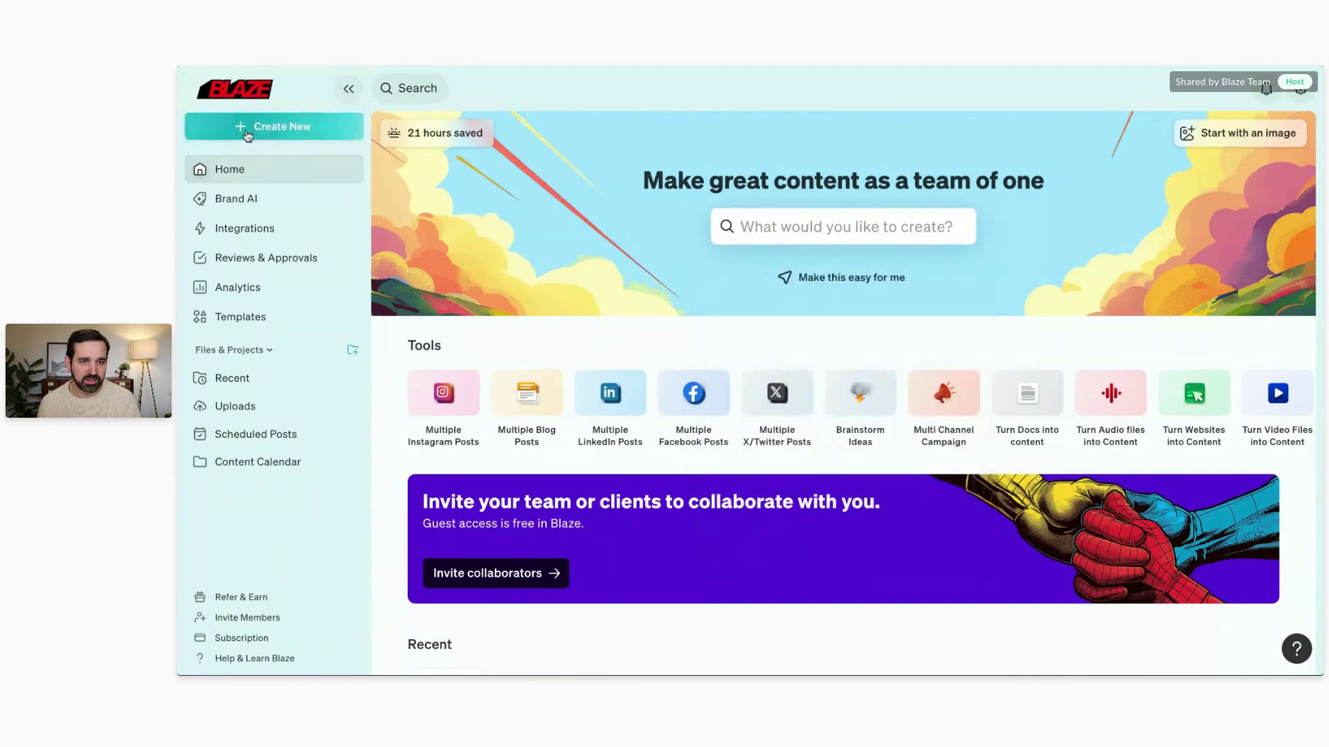
# Step: Open Create New and scroll through its categories from Popular to Sales
pyautogui.click(247, 134)
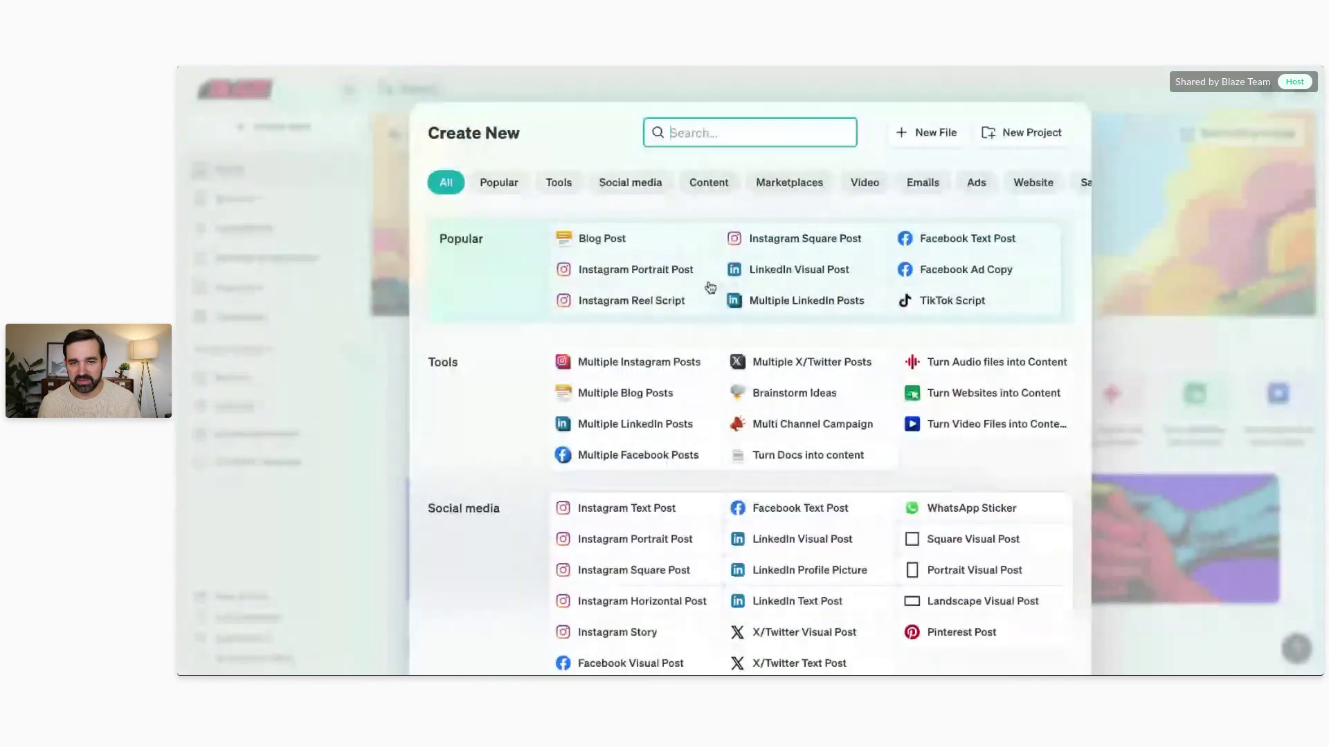
pyautogui.scroll(-4, 754, 322)
pyautogui.scroll(-3, 758, 311)
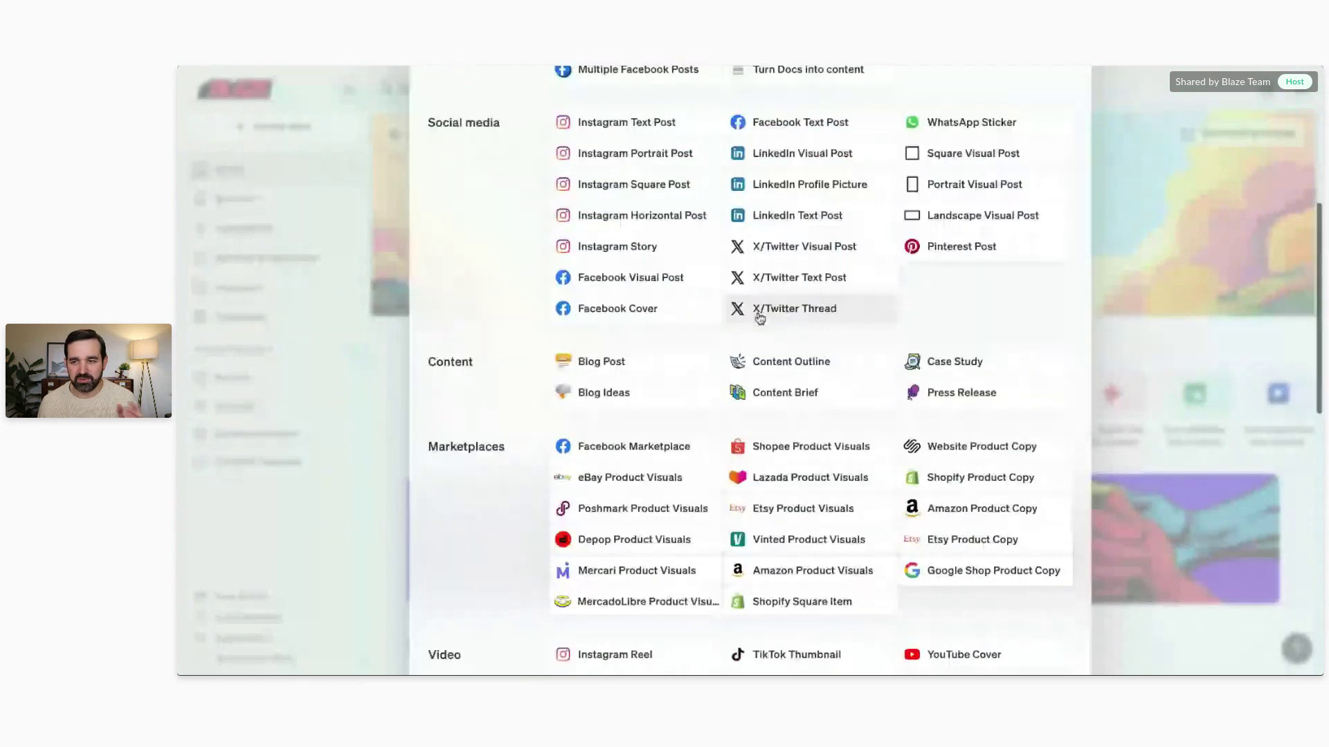
pyautogui.scroll(-6, 850, 269)
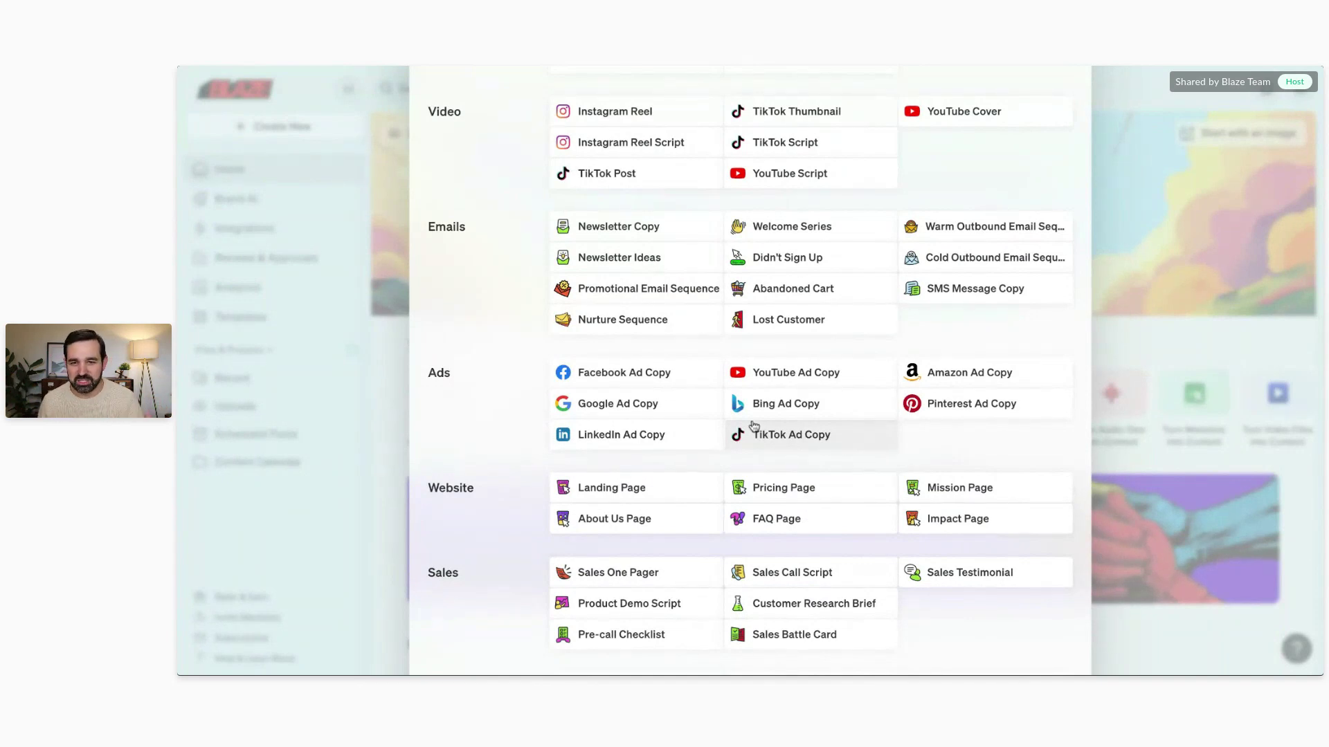
pyautogui.scroll(15, 754, 432)
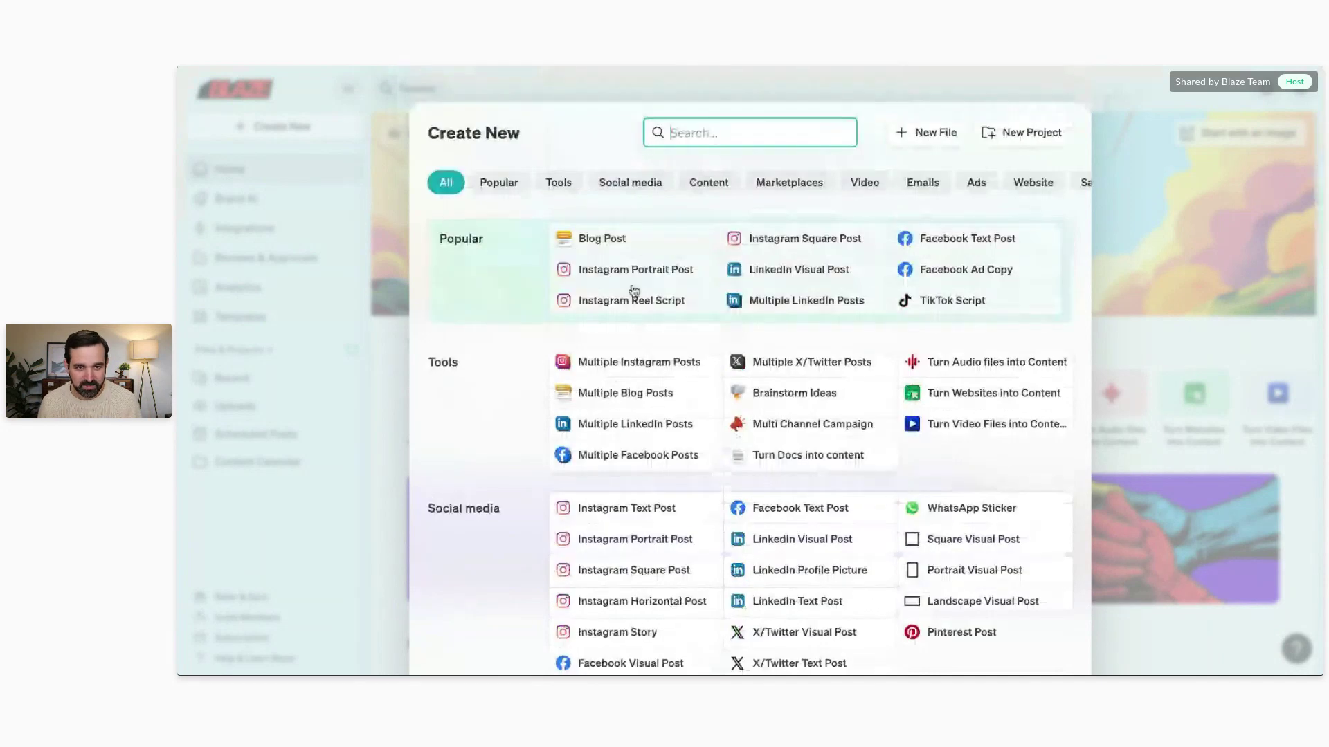
# Step: Start a Blog Post on 'back to school supplies for first graders' and expand it with generated context
pyautogui.click(636, 246)
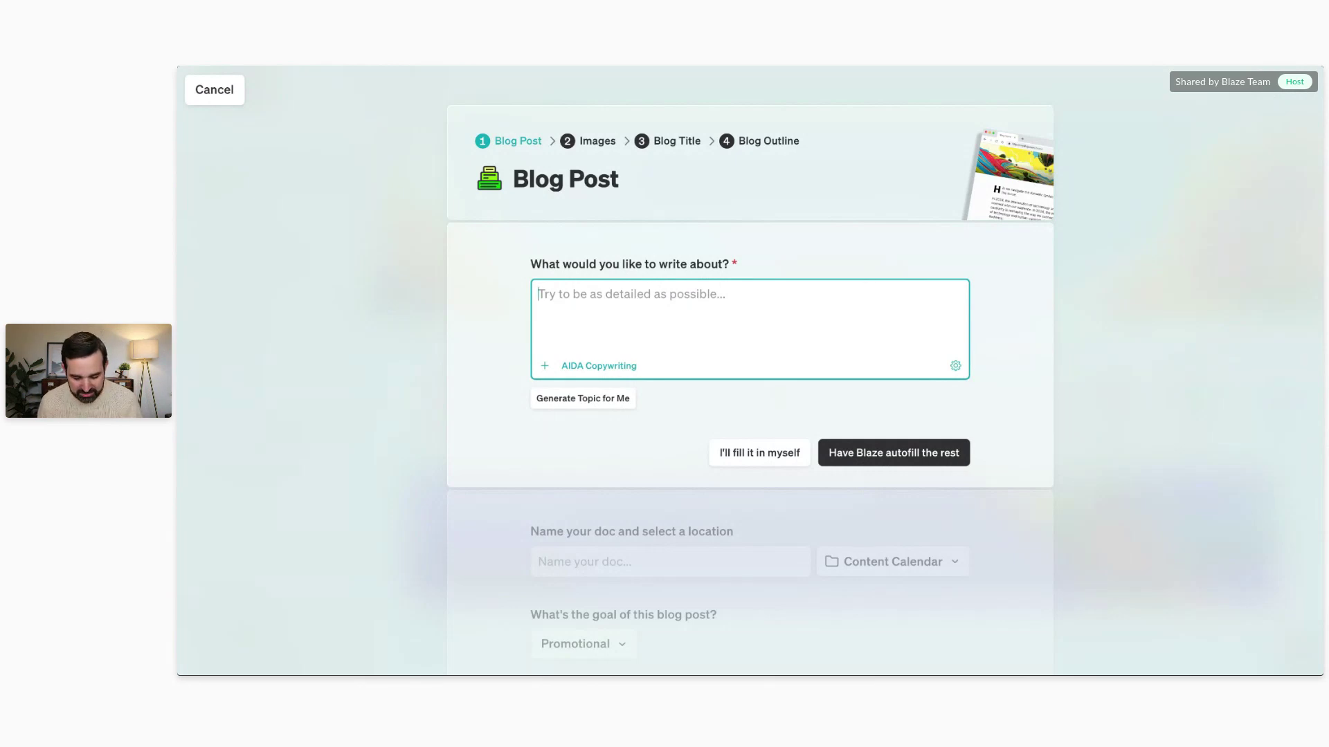
pyautogui.write('back')
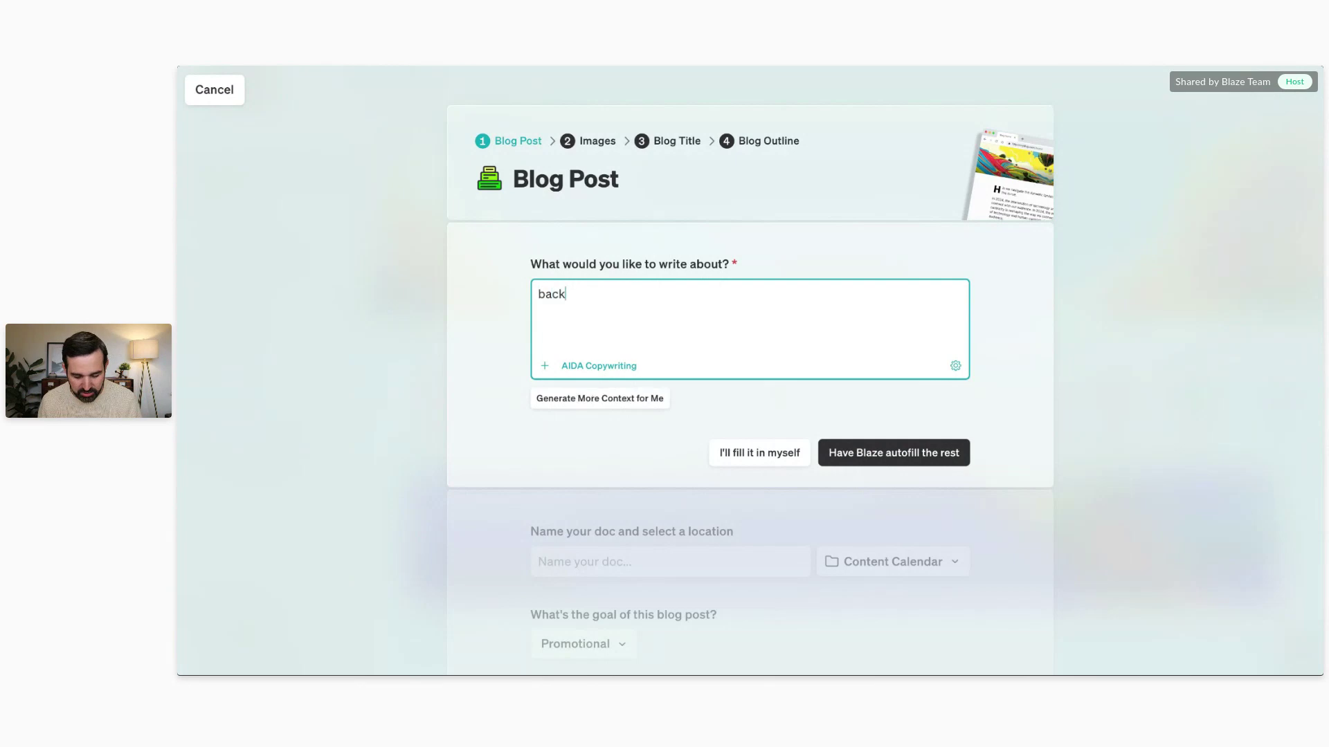
pyautogui.write(' to school sup')
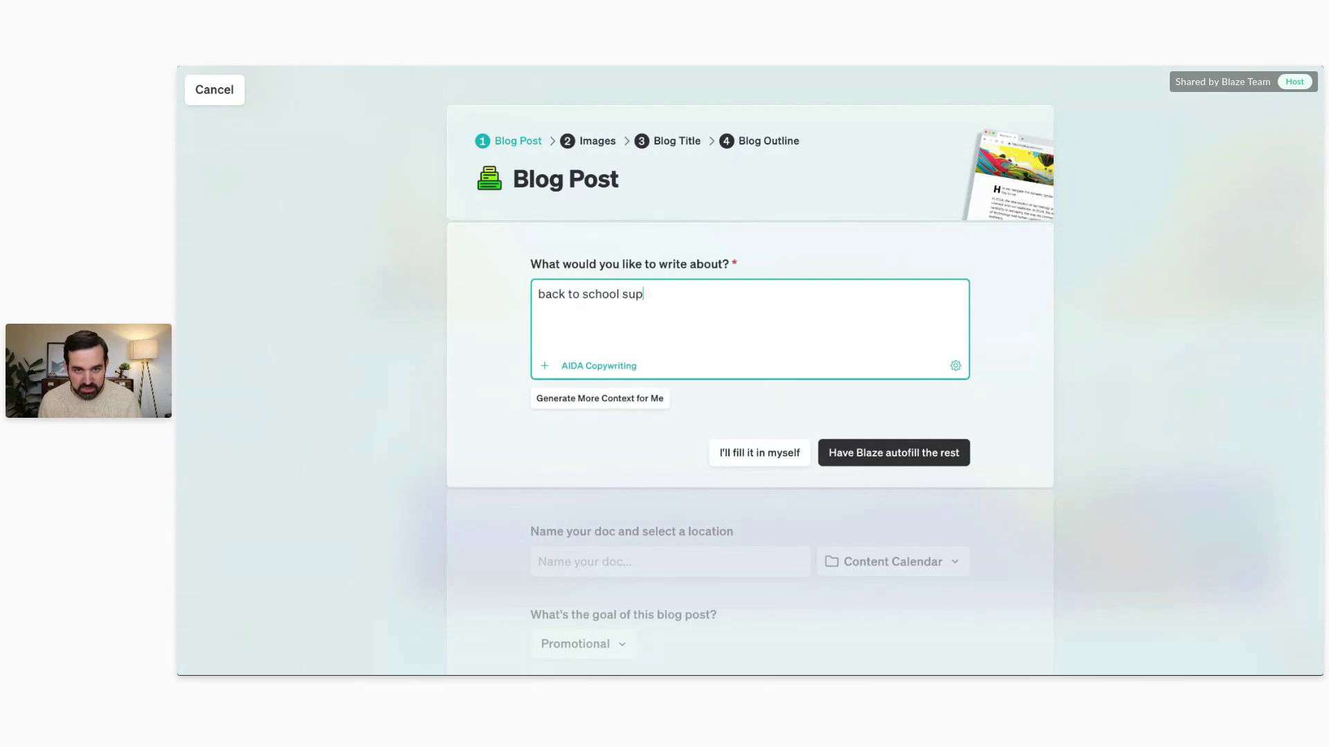
pyautogui.write('plies for f')
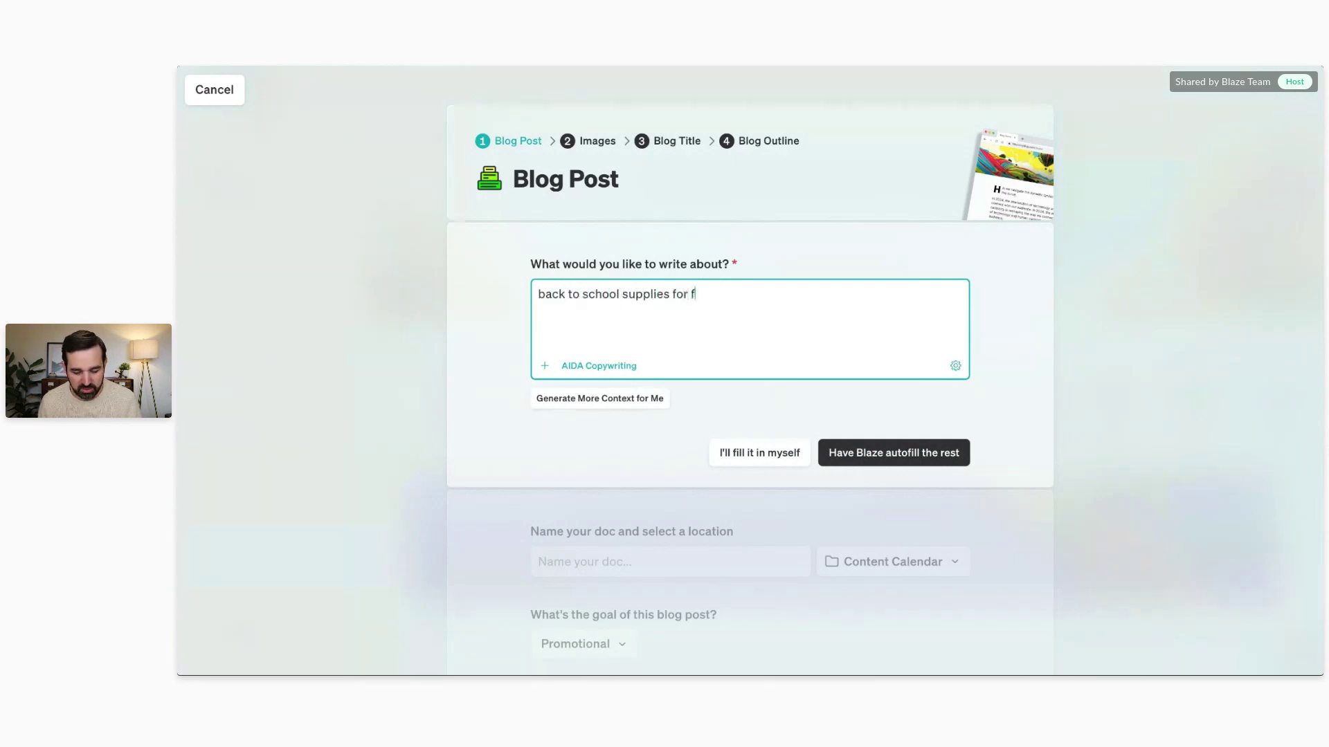
pyautogui.write('irst graders')
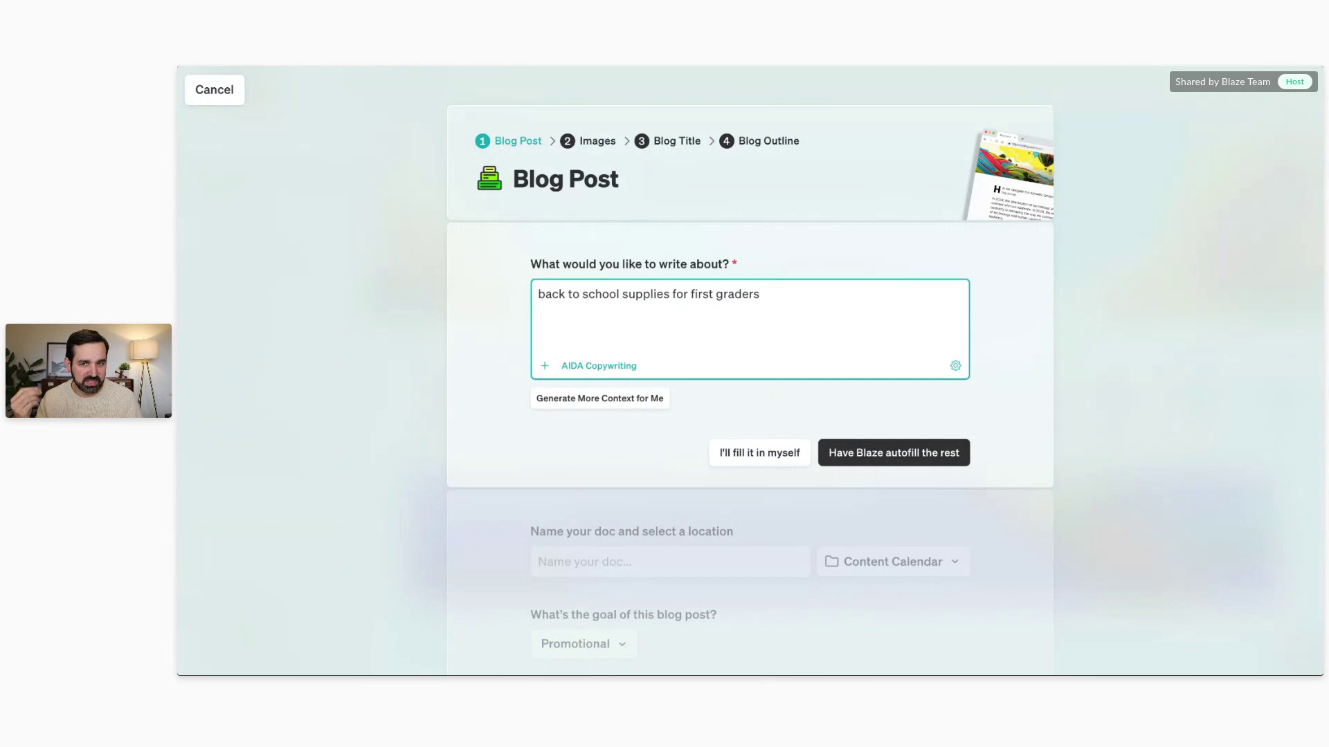
pyautogui.click(602, 406)
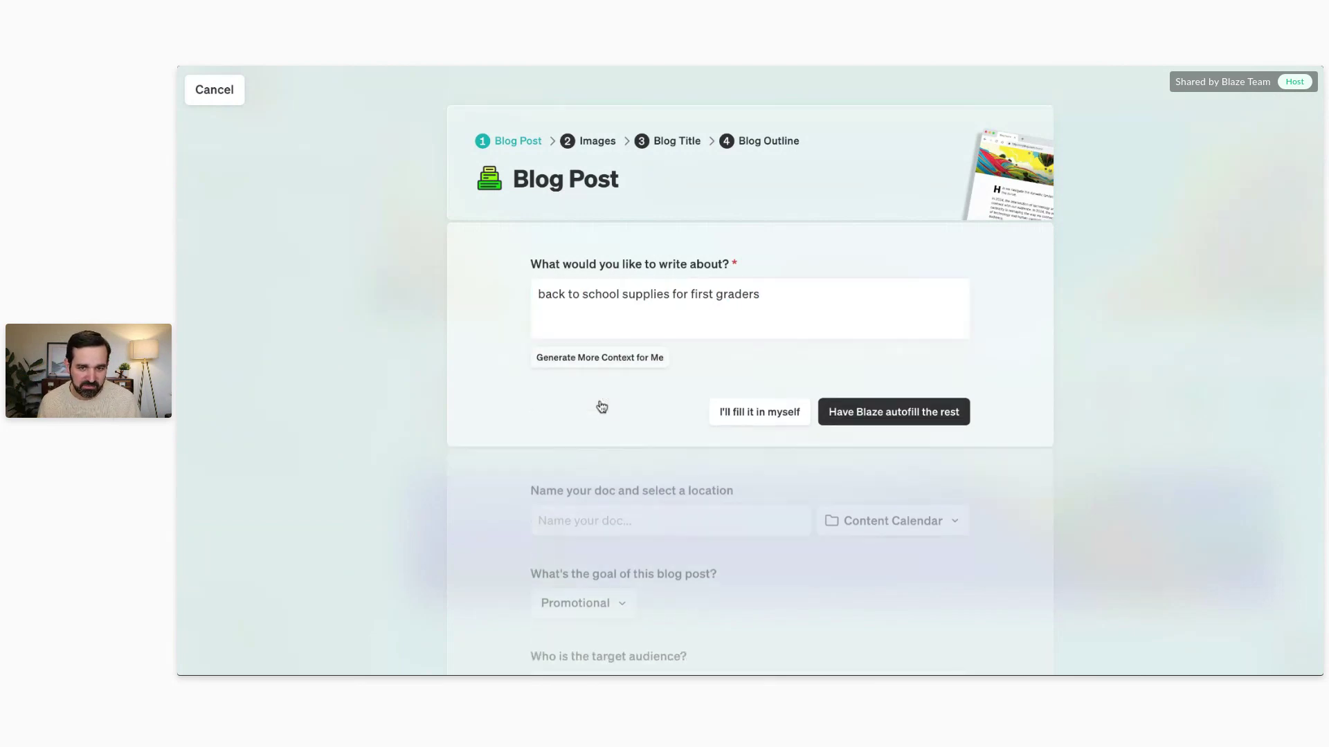
pyautogui.click(602, 358)
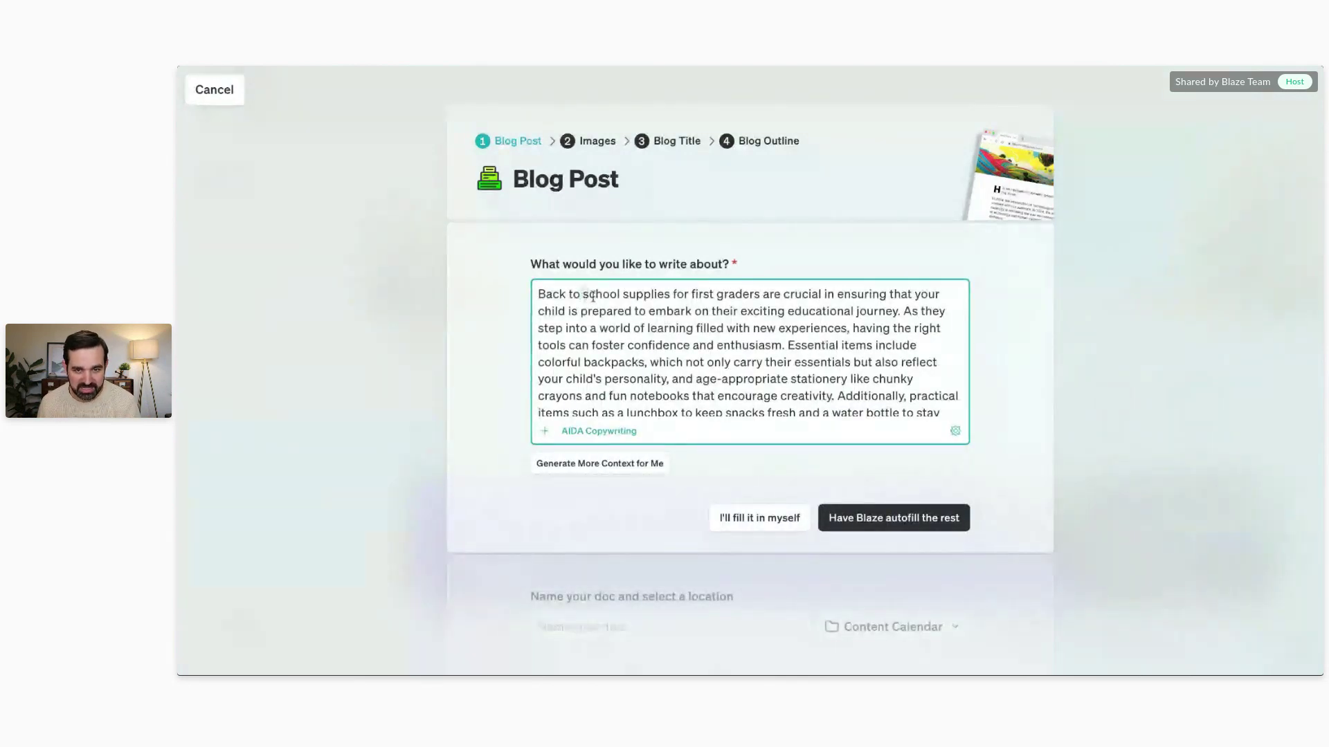
pyautogui.scroll(-2, 726, 305)
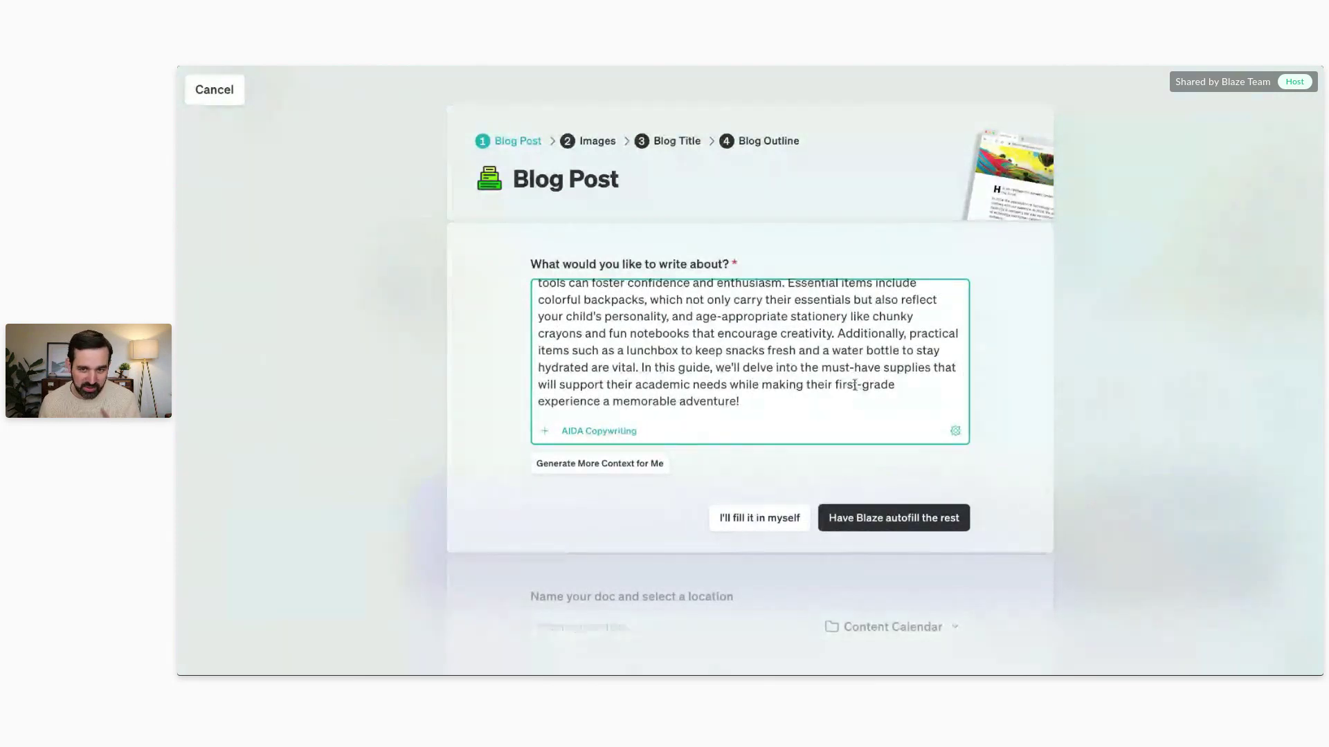
pyautogui.scroll(-2, 712, 267)
pyautogui.scroll(-3, 713, 268)
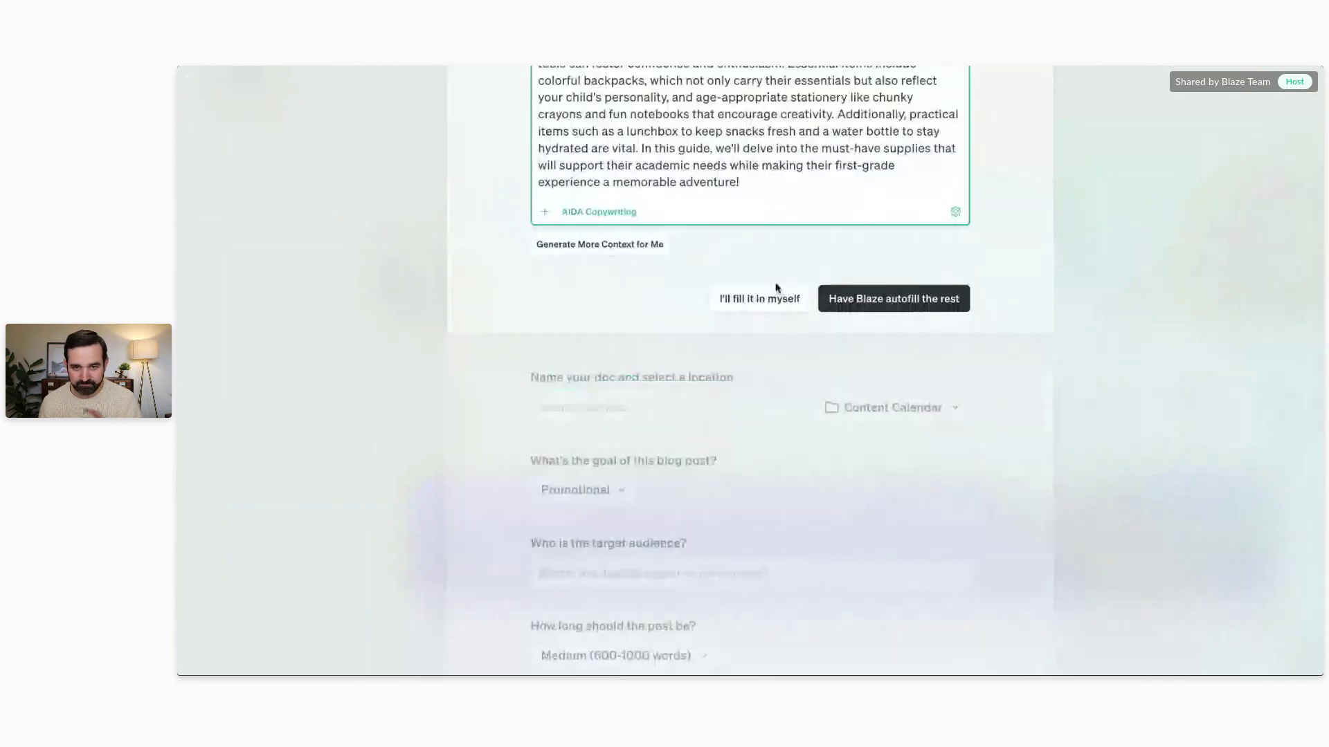
pyautogui.scroll(-1, 766, 305)
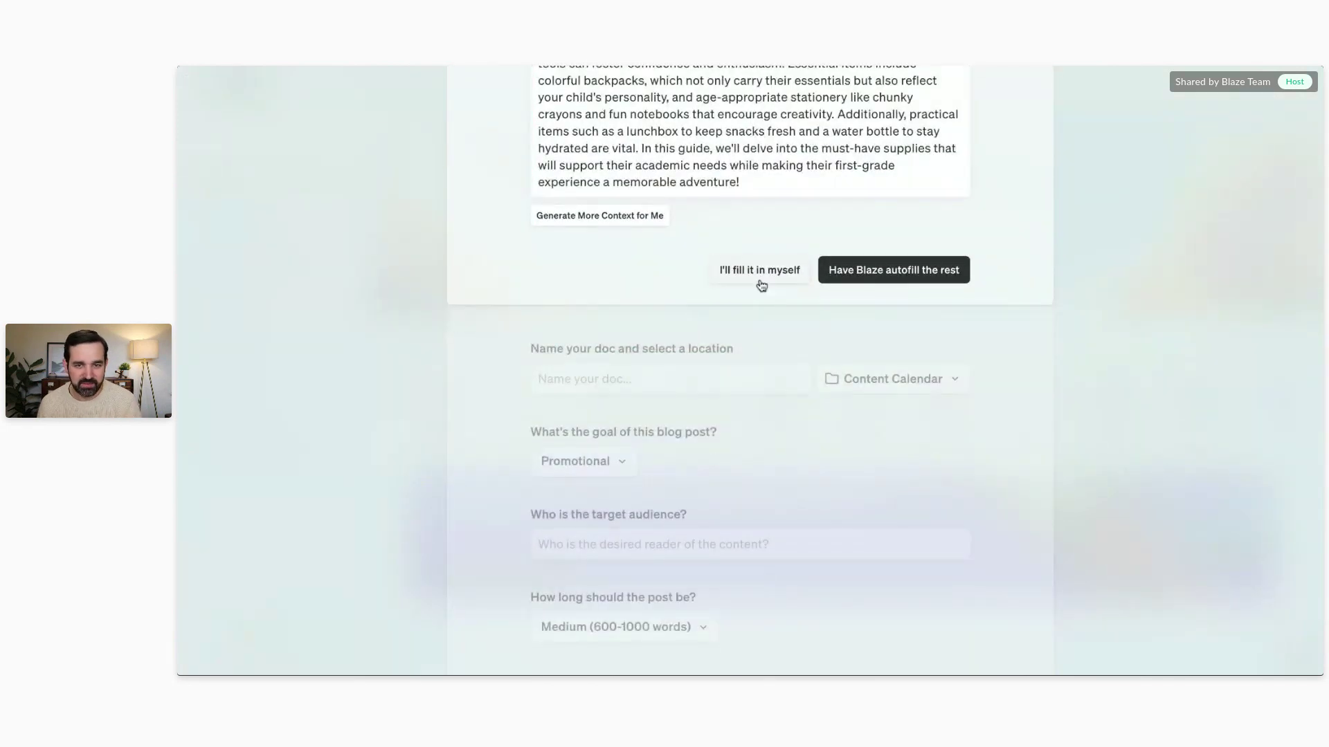
# Step: Name the doc Back to School Blog and save it in a new project called Blog
pyautogui.click(761, 274)
pyautogui.click(634, 283)
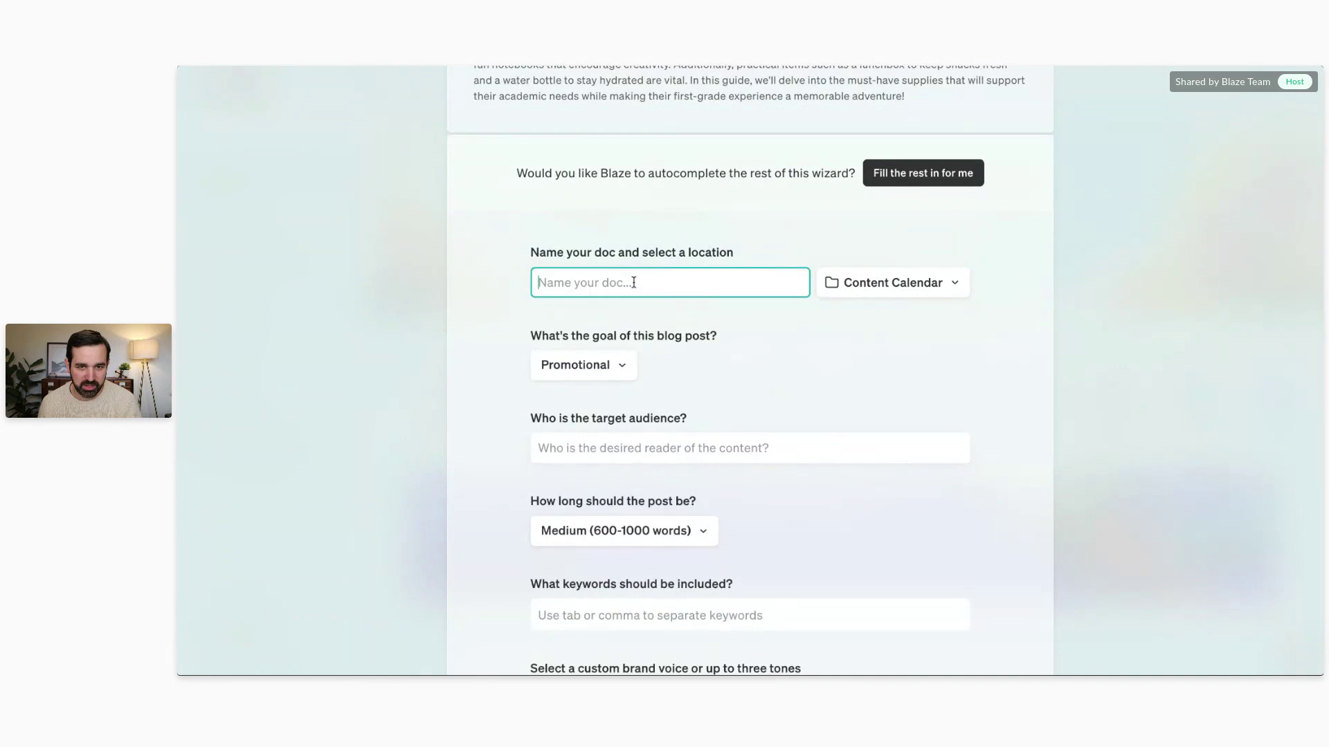
pyautogui.click(637, 300)
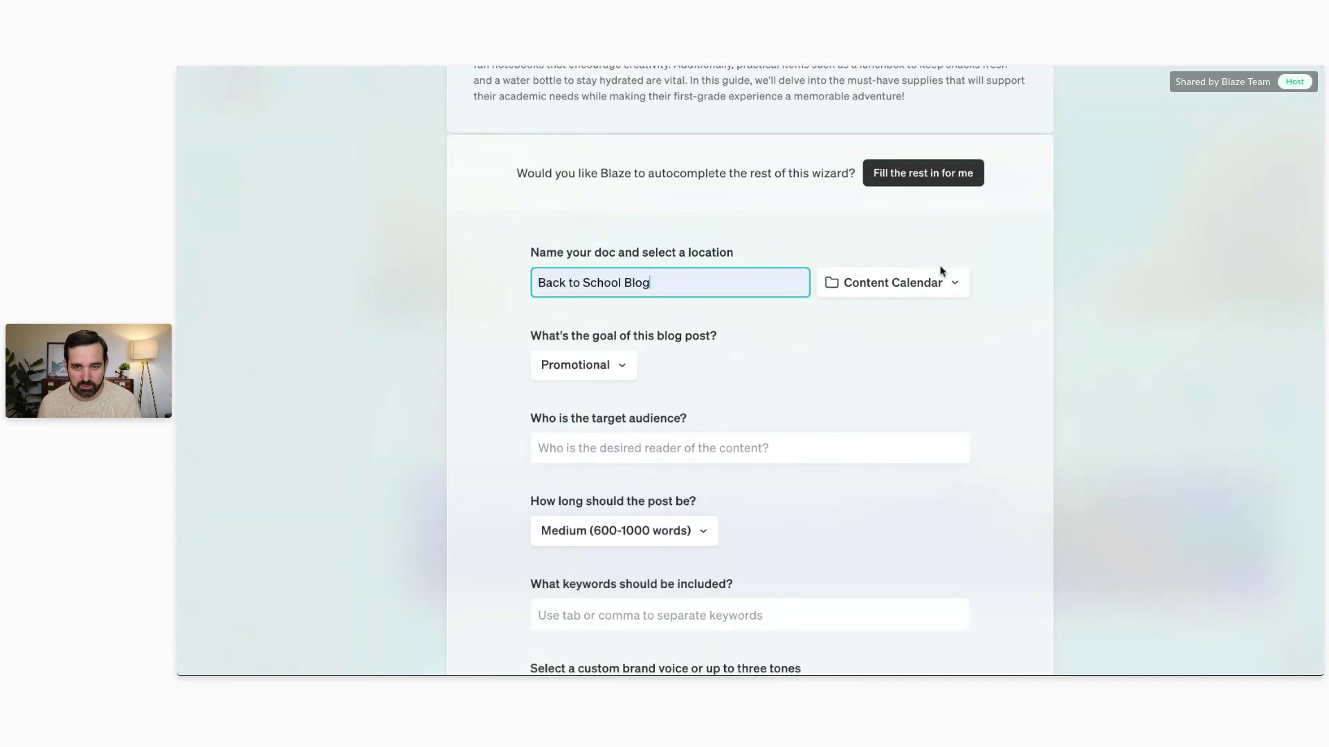
pyautogui.click(939, 291)
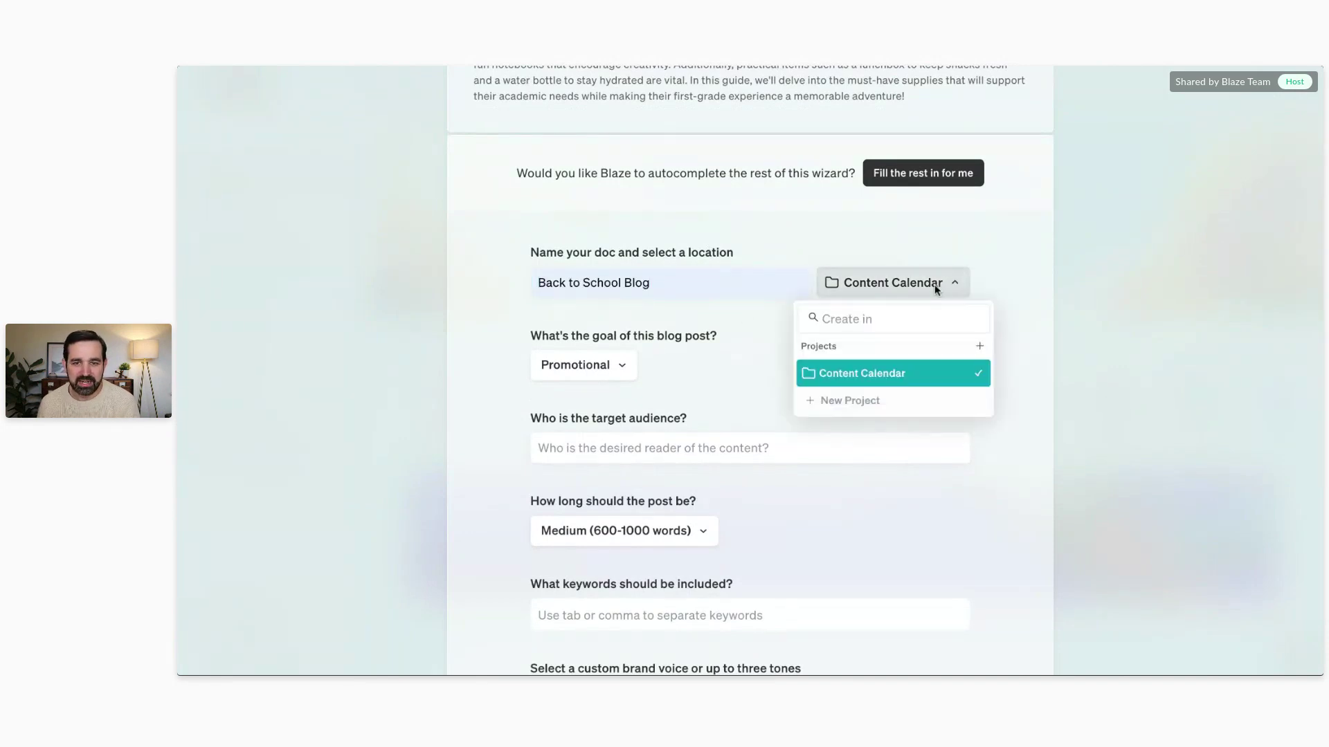
pyautogui.click(862, 402)
pyautogui.write('Blog')
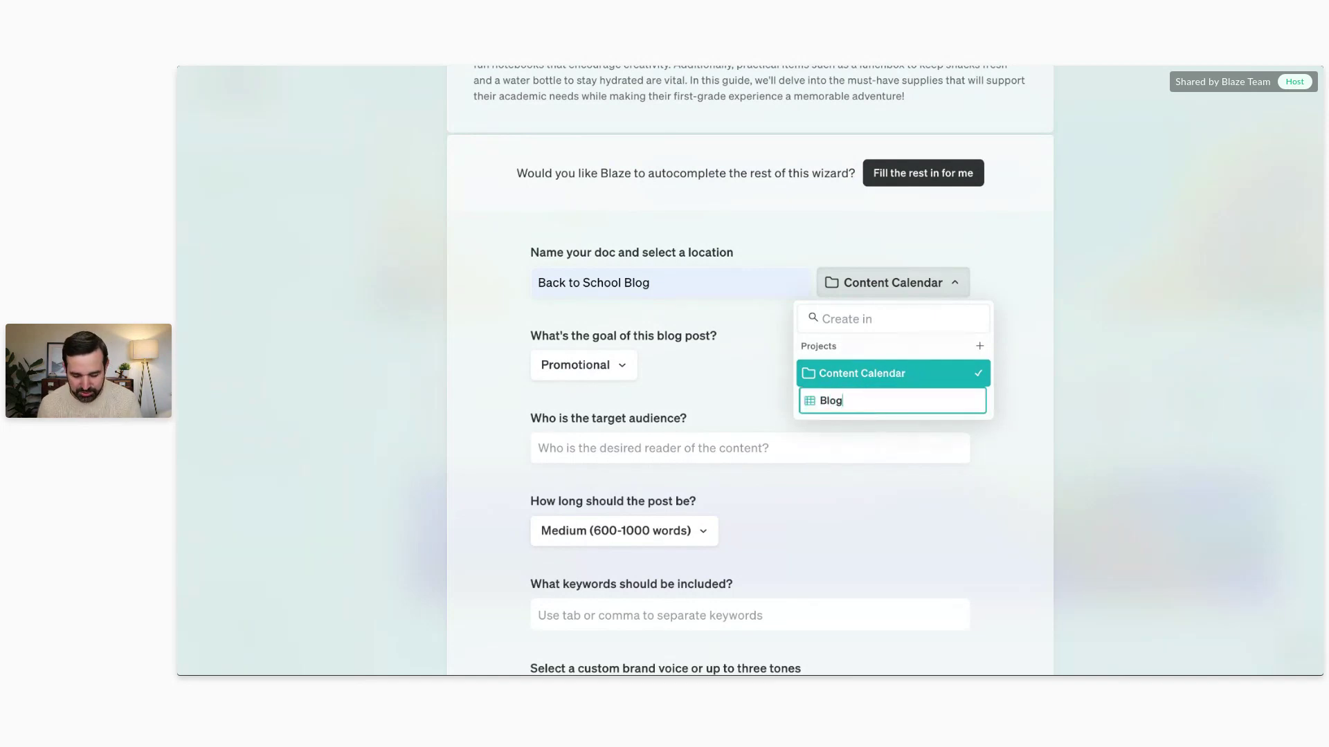
pyautogui.press('Return')
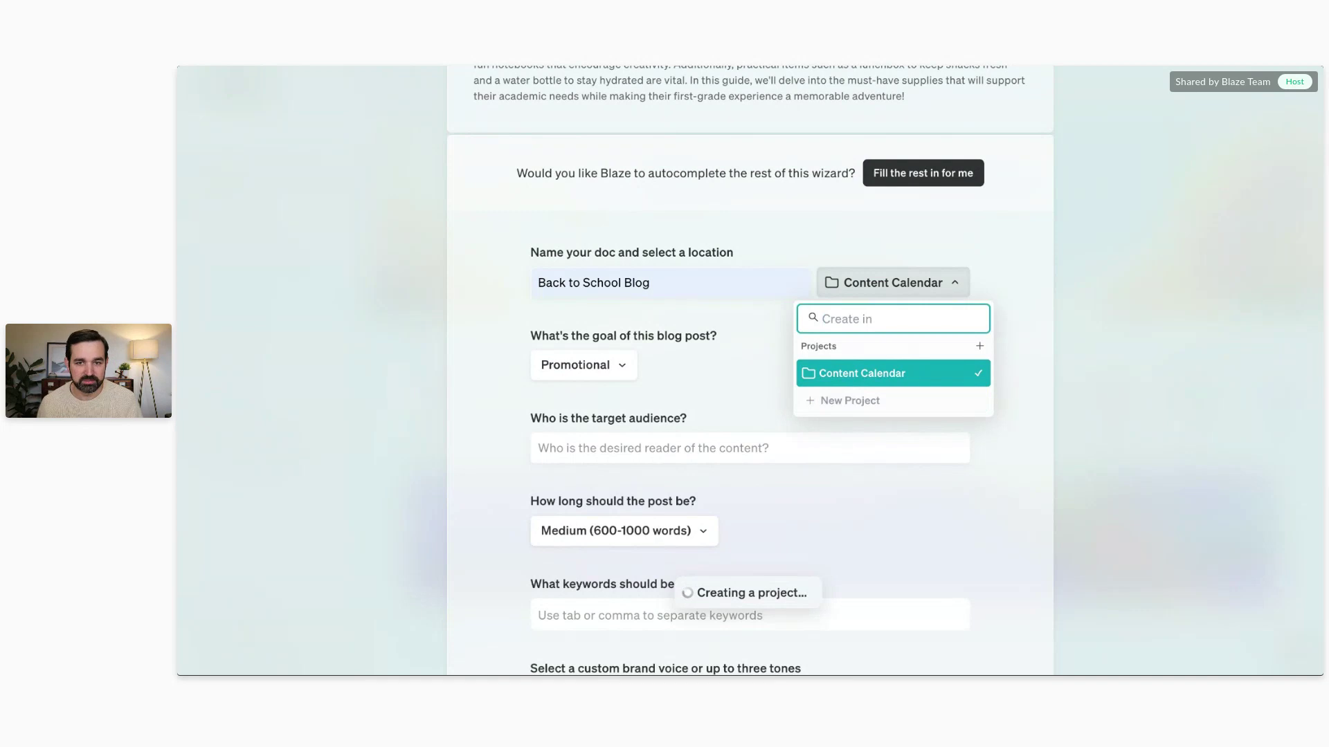
# Step: Set the blog post's goal to Informational
pyautogui.click(599, 372)
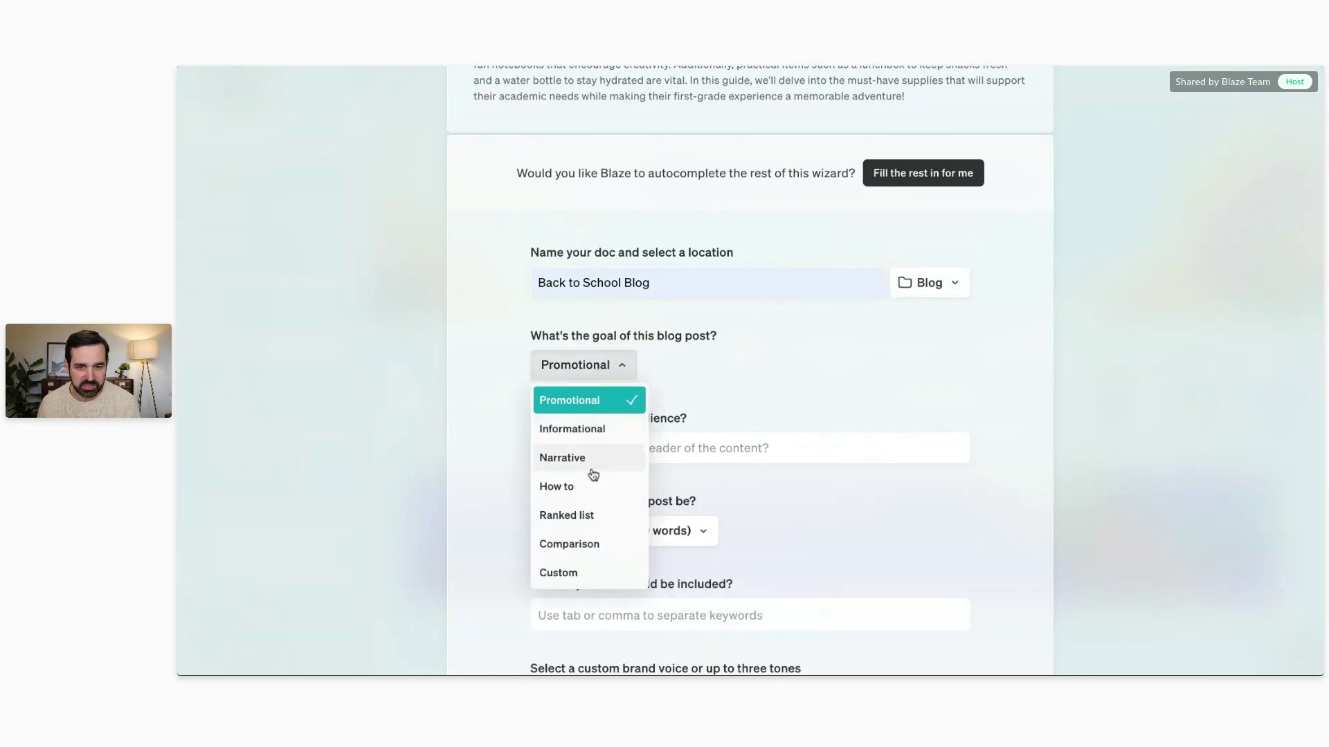
pyautogui.click(585, 430)
pyautogui.scroll(-1, 721, 376)
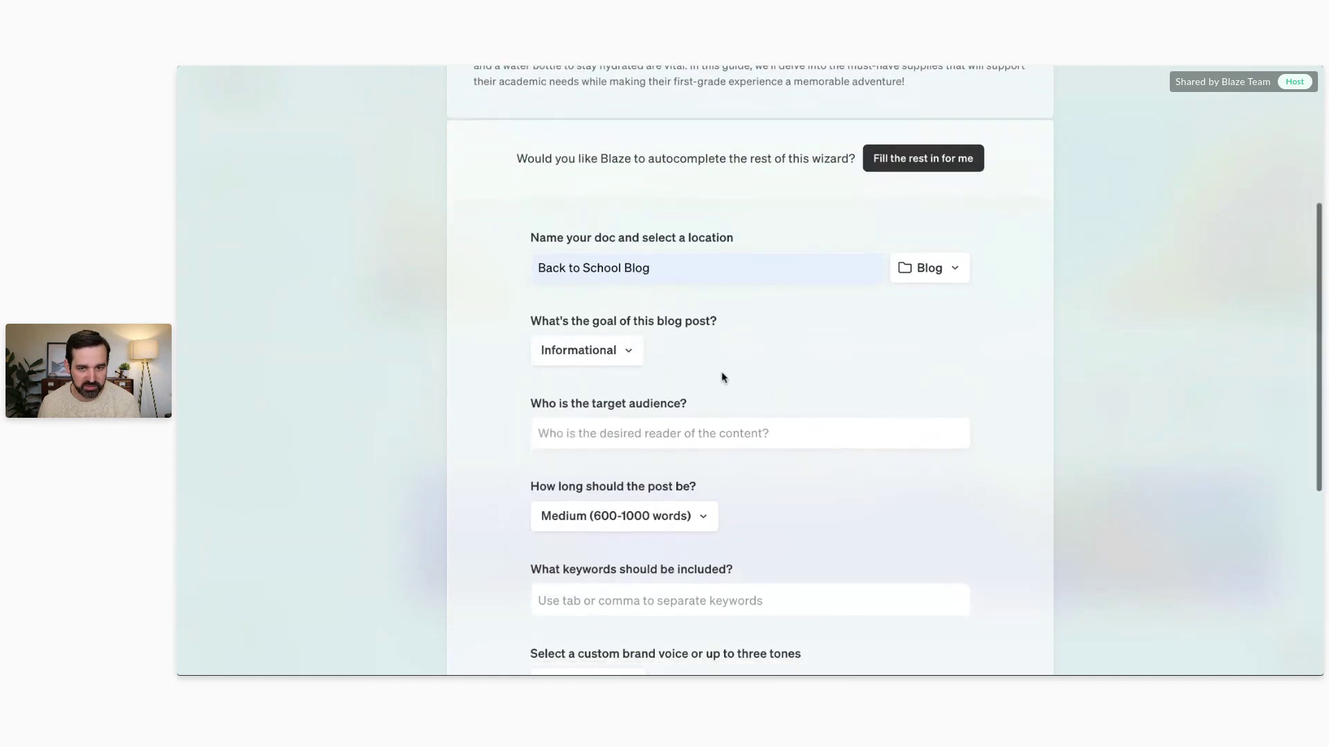
# Step: Target moms and dads, keep Medium (600-1000 words) length, and add the keyword 'back to school'
pyautogui.click(692, 423)
pyautogui.write('moms')
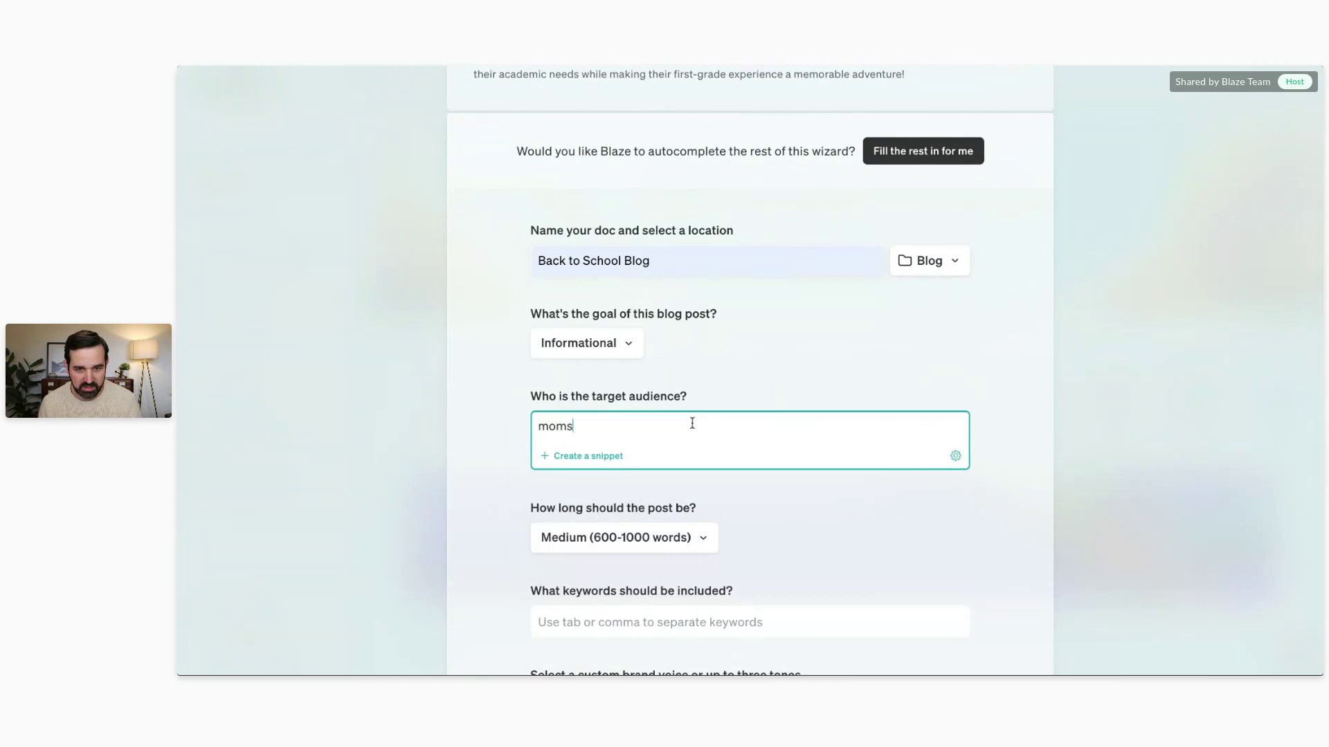
pyautogui.write(' and dads')
pyautogui.scroll(-3, 704, 346)
pyautogui.click(632, 309)
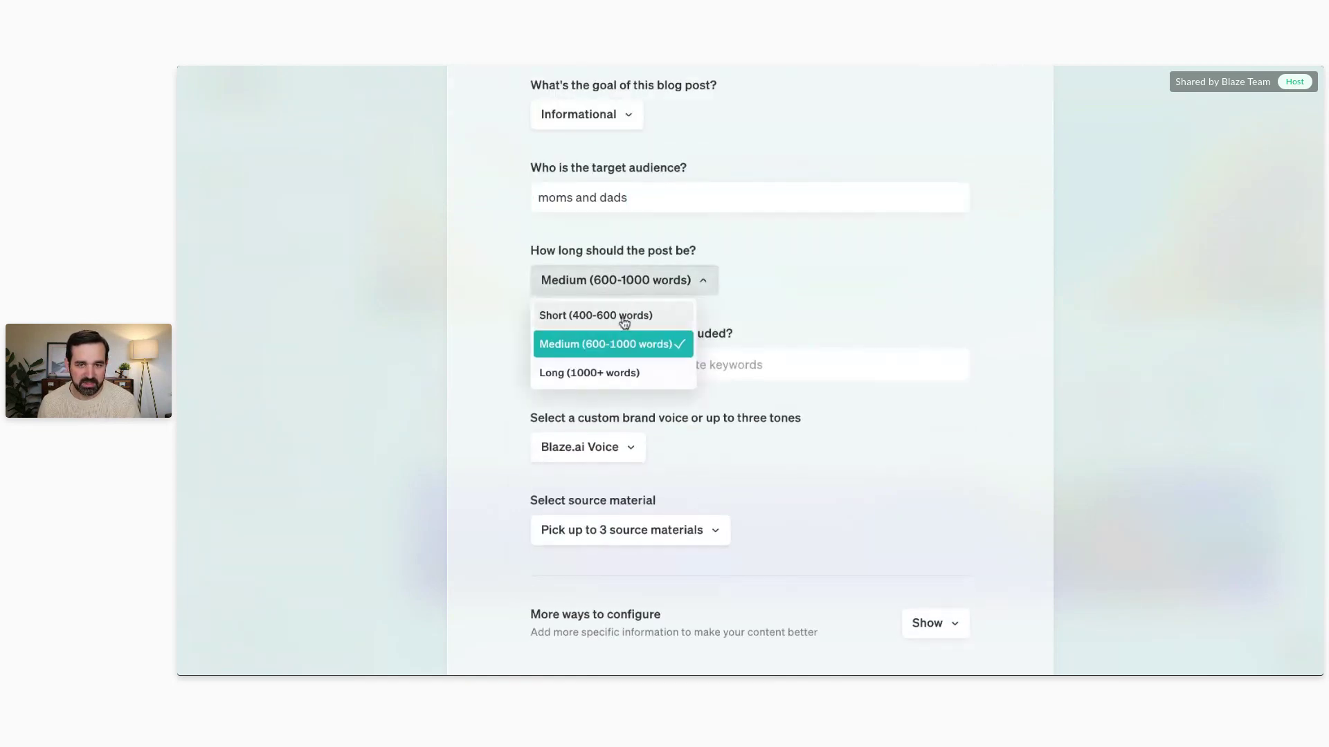
pyautogui.click(788, 297)
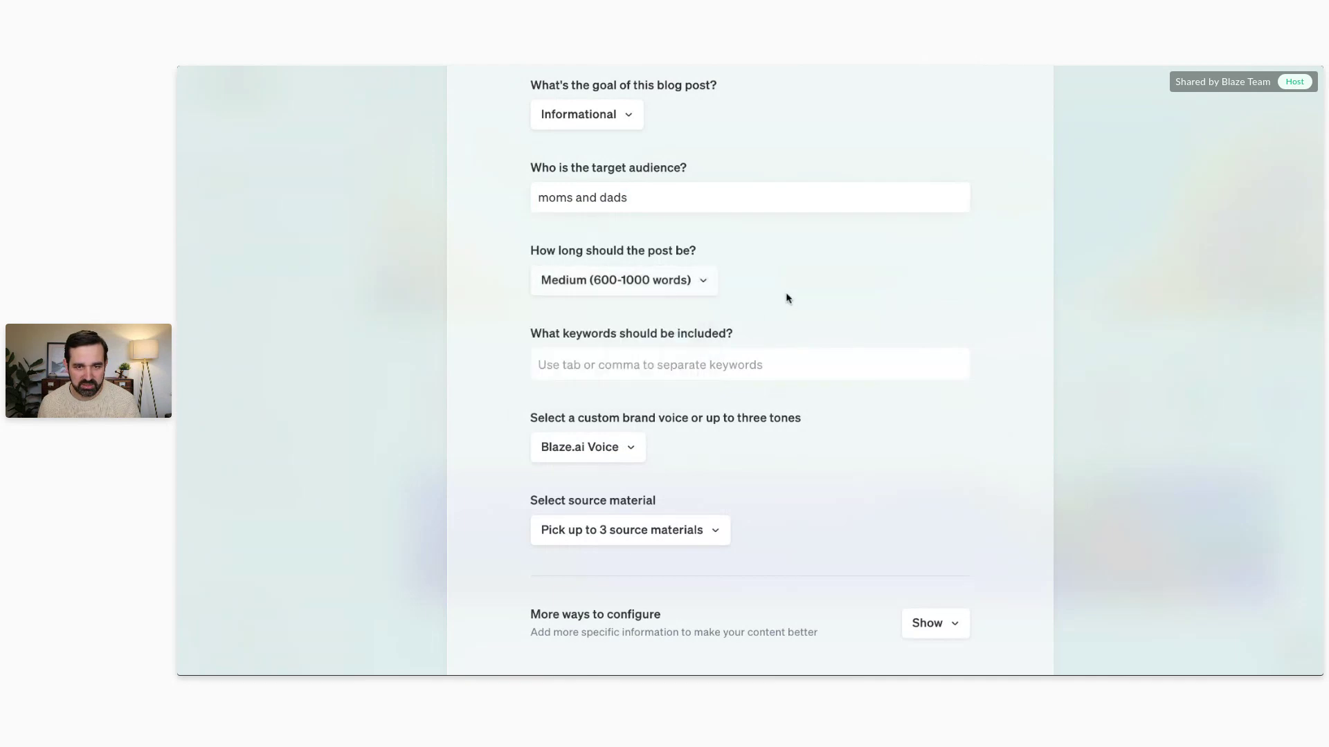
pyautogui.click(685, 362)
pyautogui.write('ba')
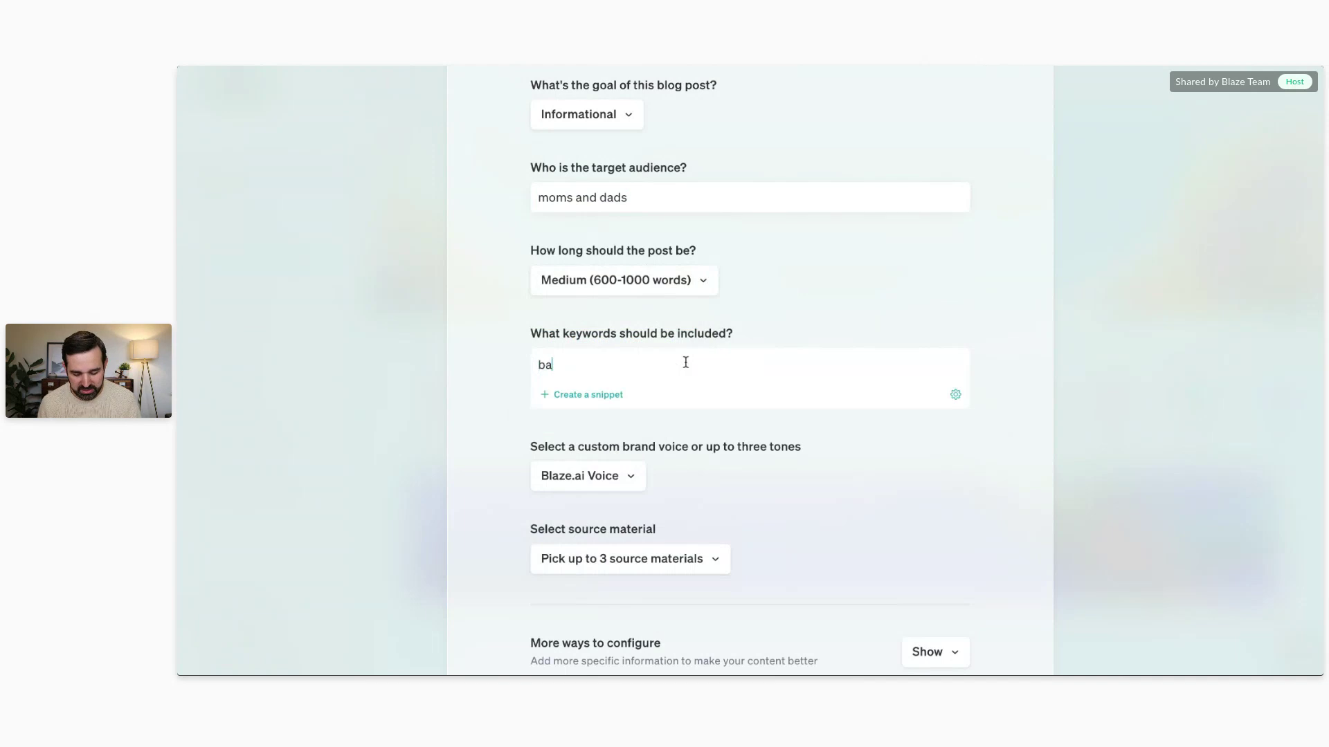
pyautogui.write('ck to school')
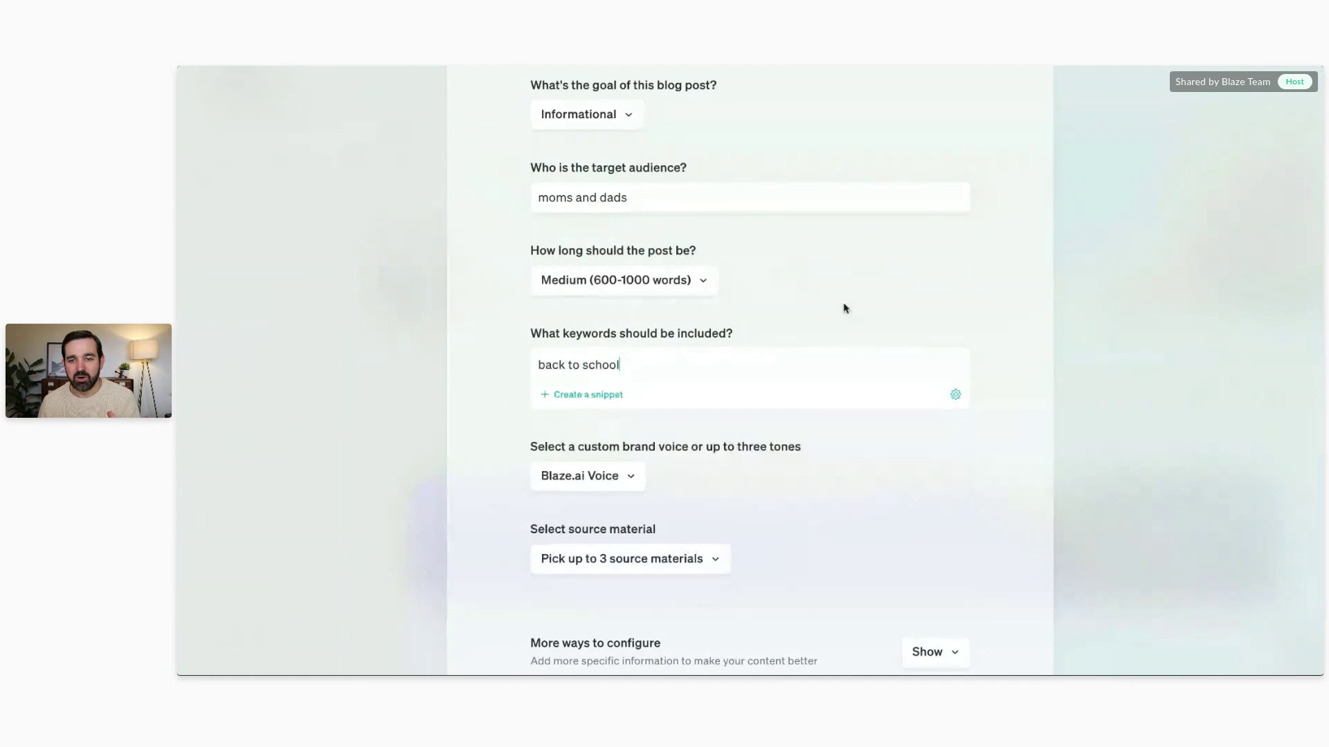
pyautogui.scroll(-3, 801, 293)
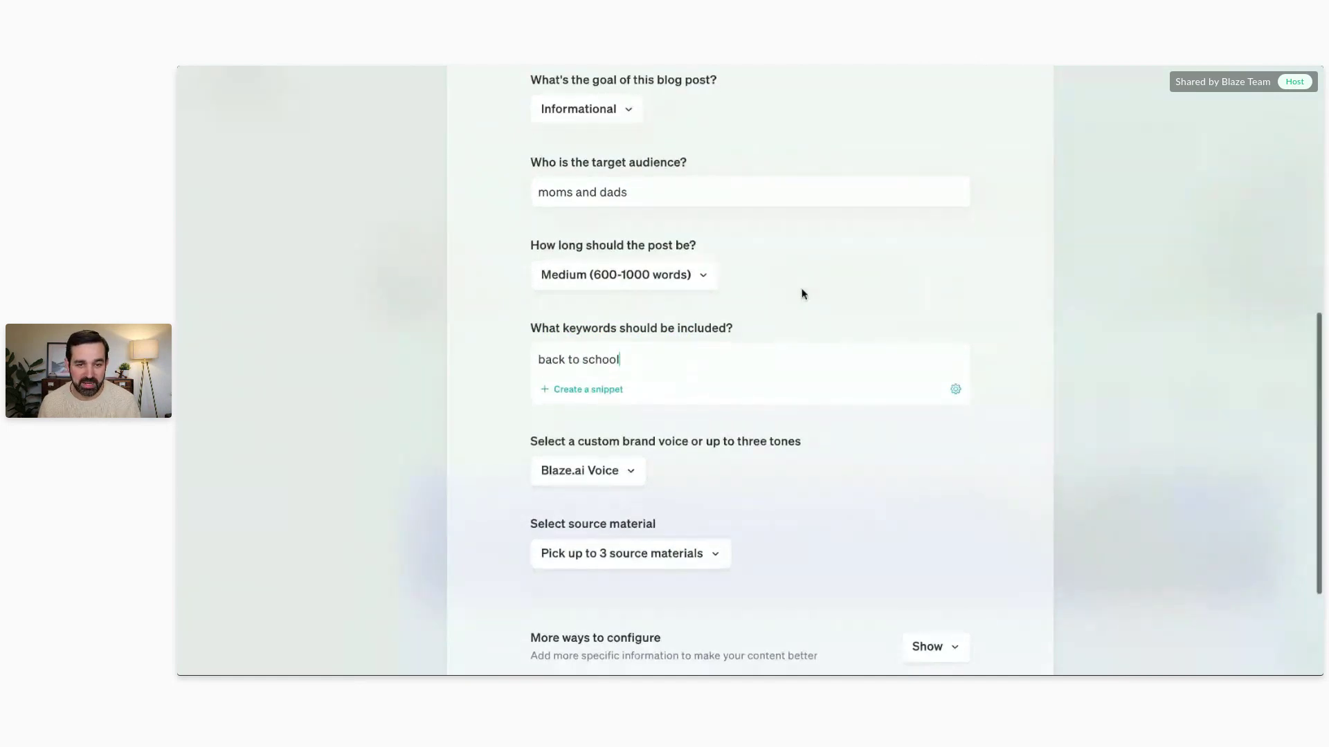
# Step: Apply the IKEA Invitation Voice to the blog post, leaving source materials unselected
pyautogui.click(585, 300)
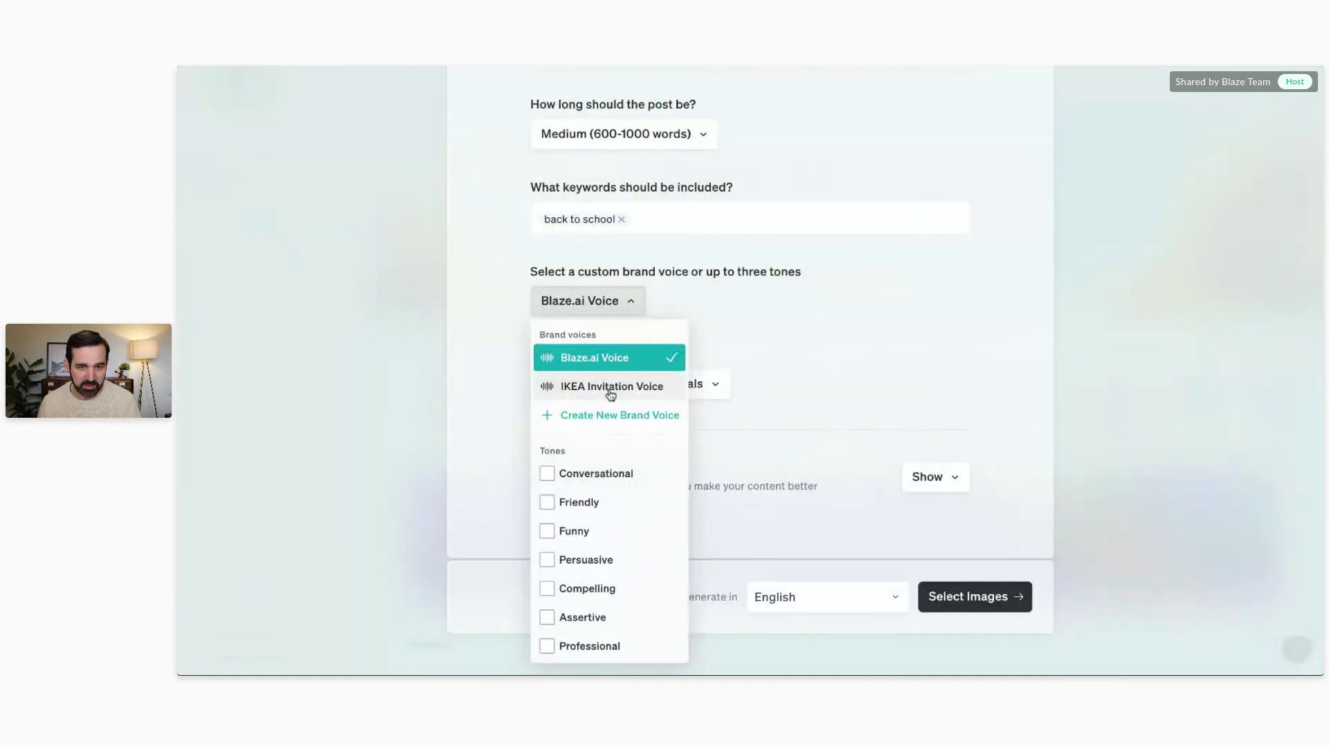
pyautogui.click(607, 389)
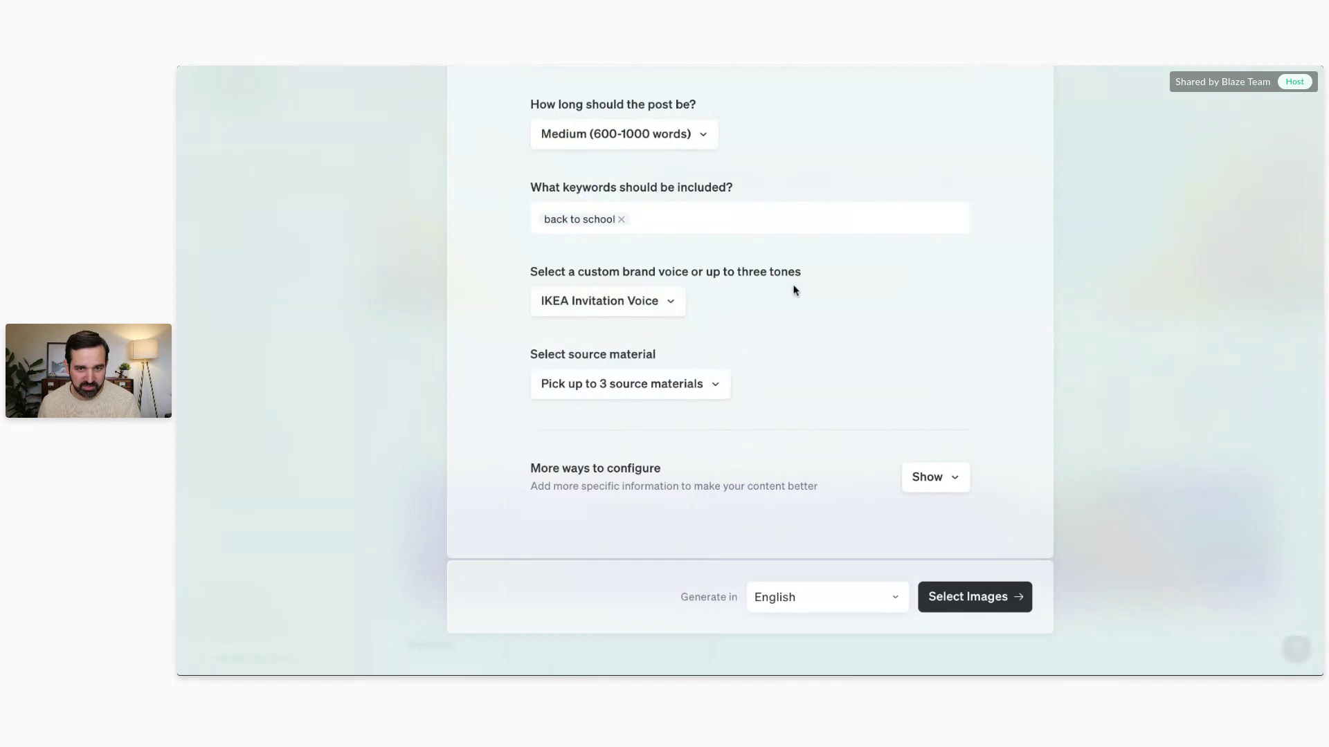
pyautogui.click(648, 392)
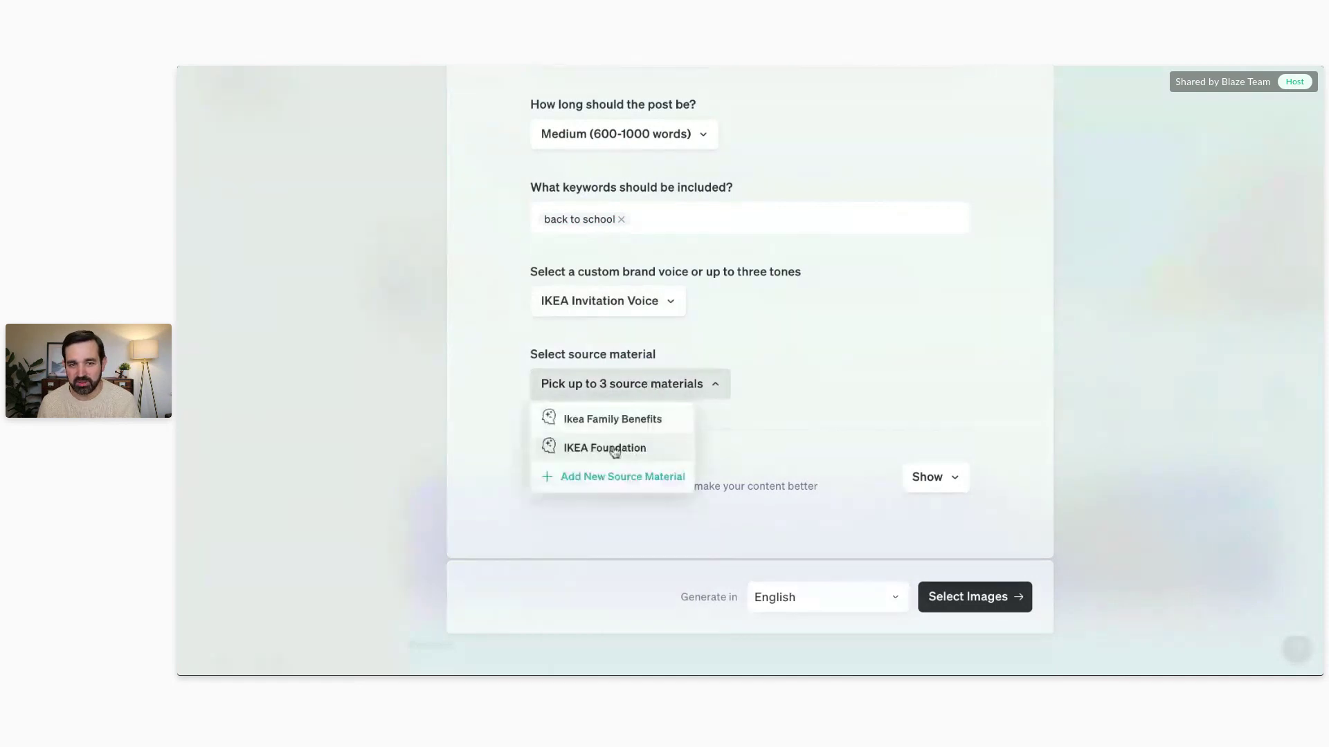
pyautogui.click(819, 318)
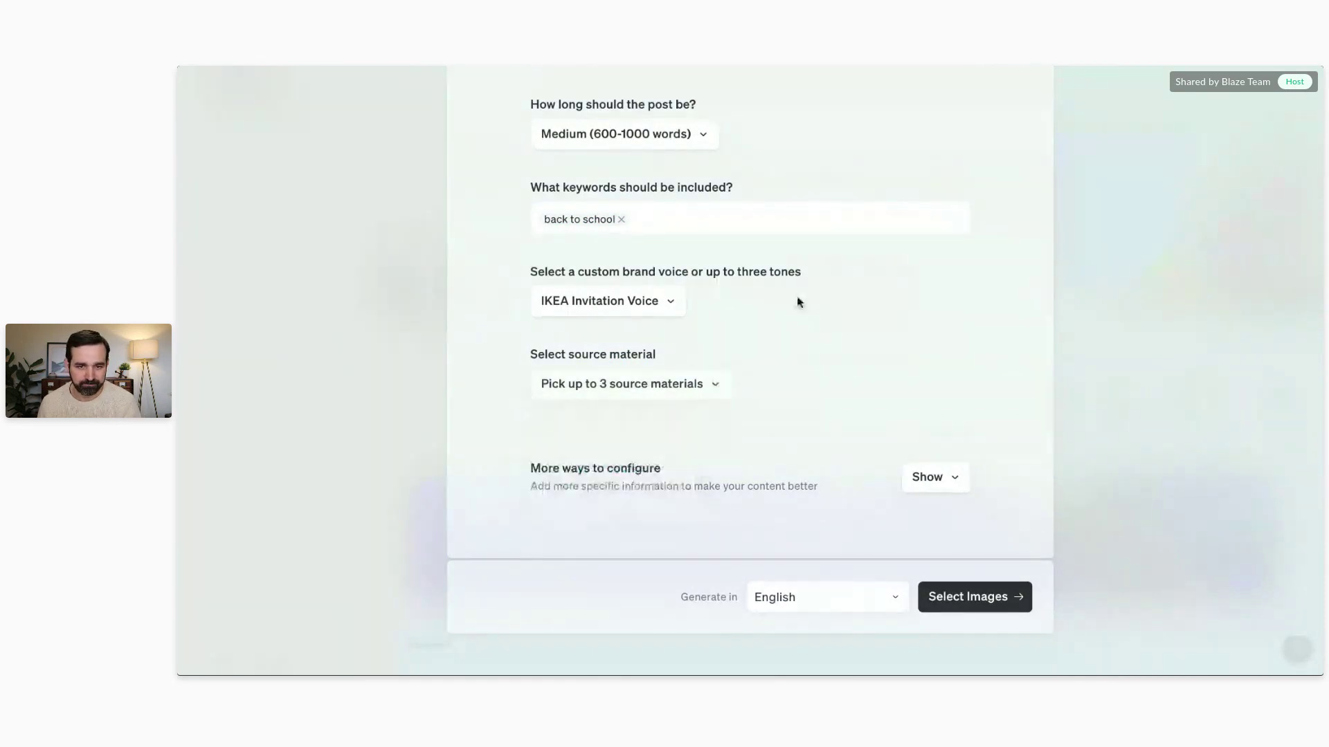
# Step: Keep English as the output language under More ways to configure and proceed to image selection
pyautogui.click(914, 470)
pyautogui.scroll(-2, 831, 333)
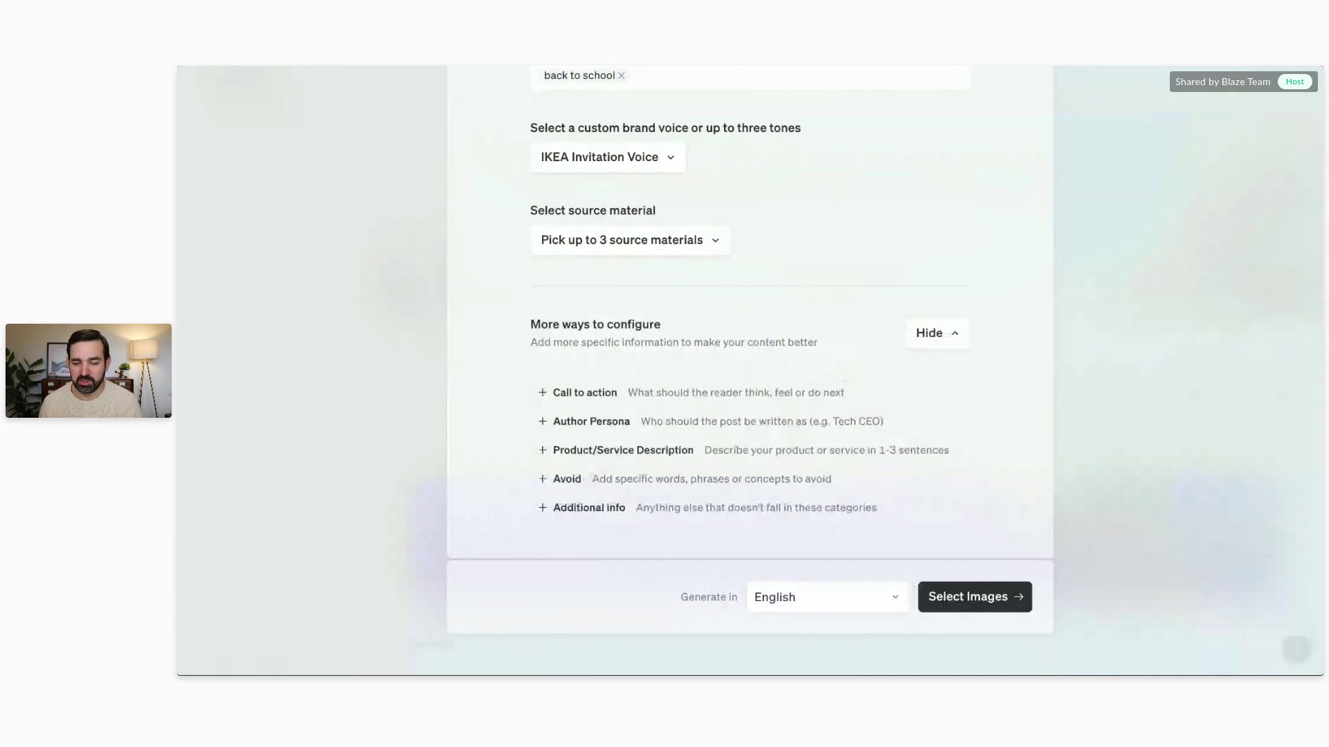
pyautogui.click(893, 591)
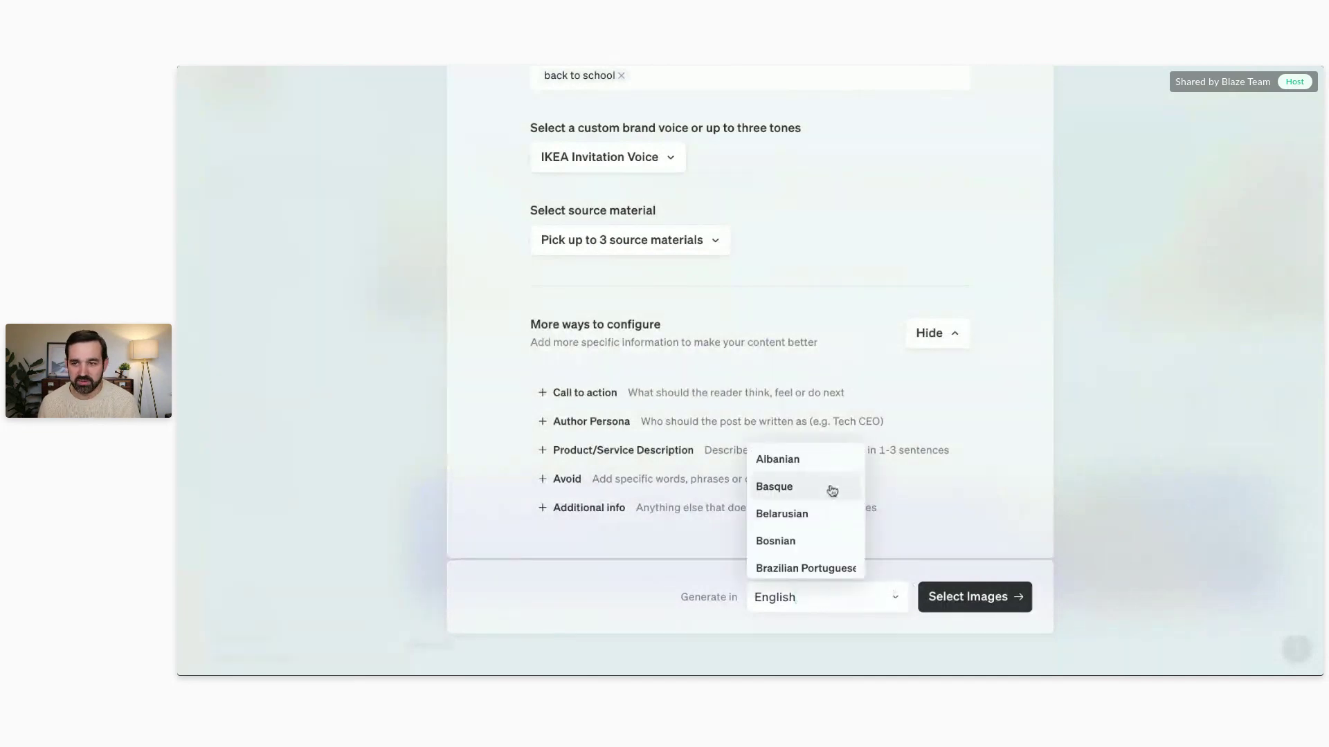
pyautogui.scroll(-1, 832, 490)
pyautogui.scroll(-3, 806, 511)
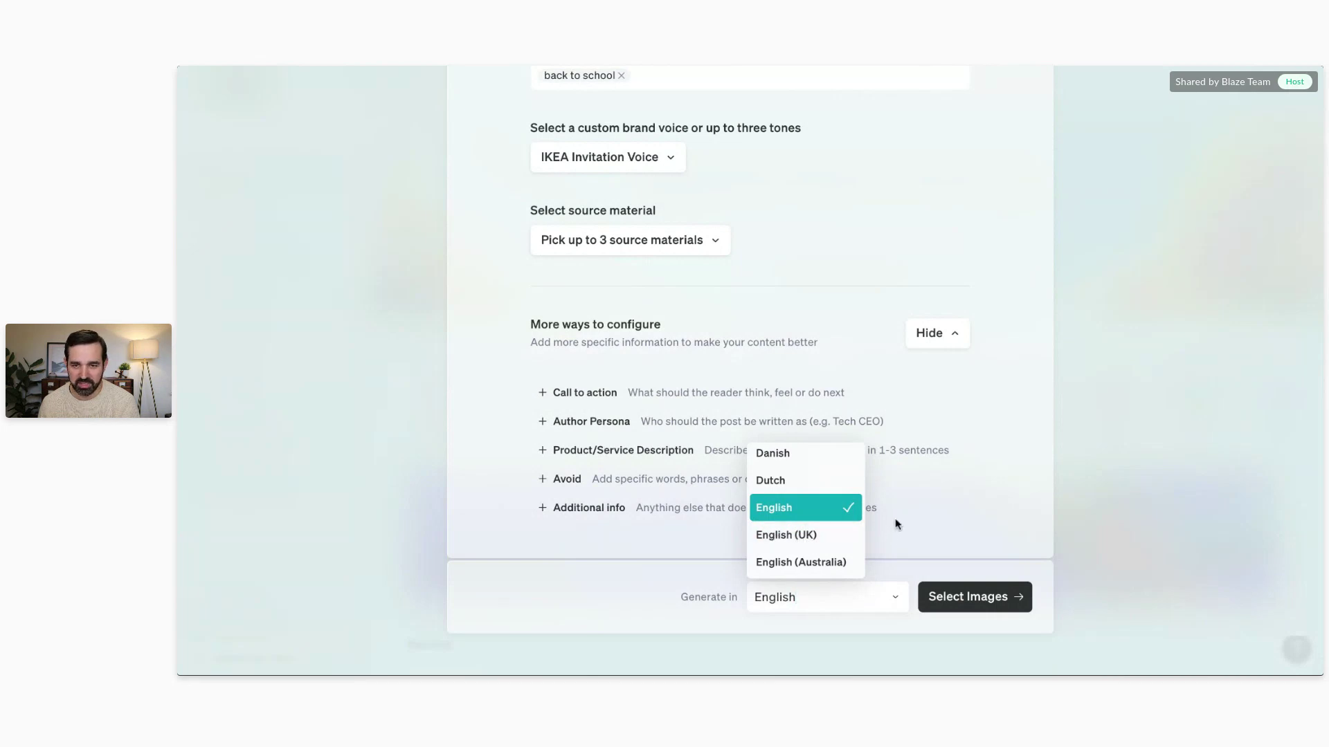
pyautogui.click(1018, 502)
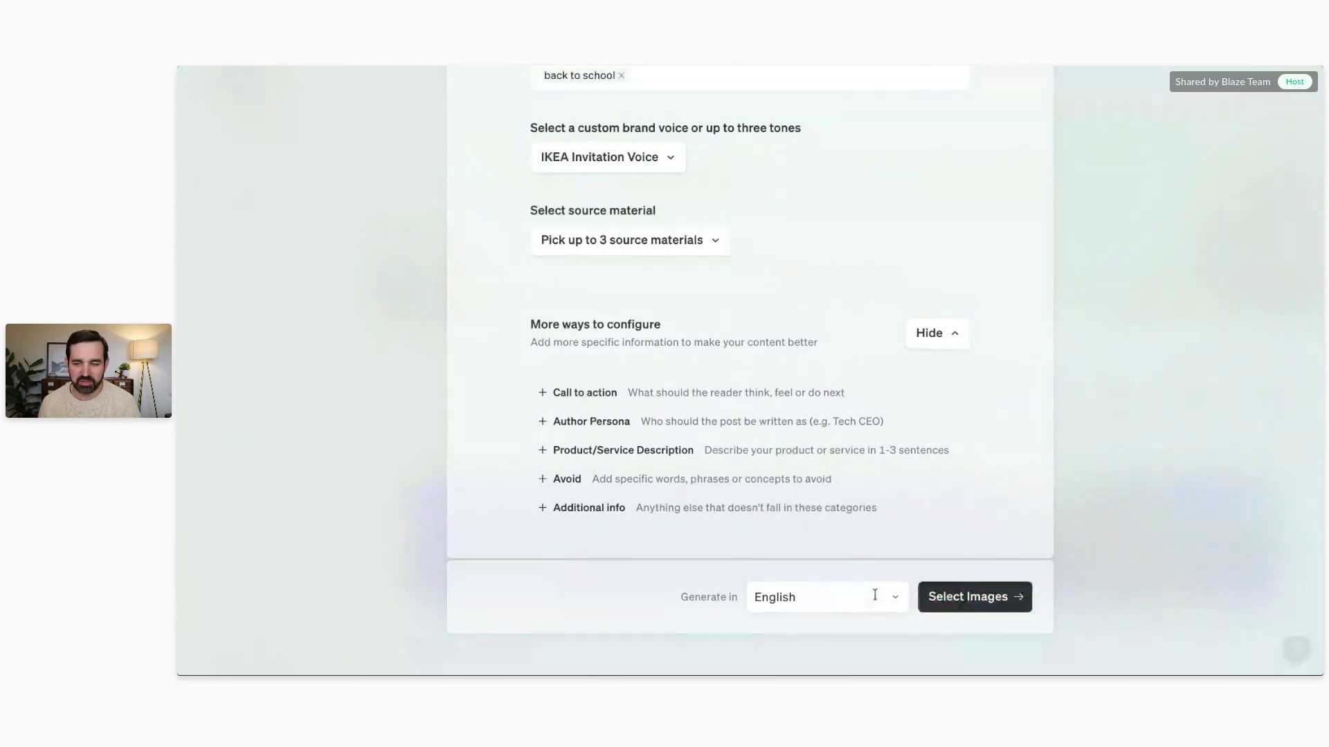
pyautogui.click(971, 606)
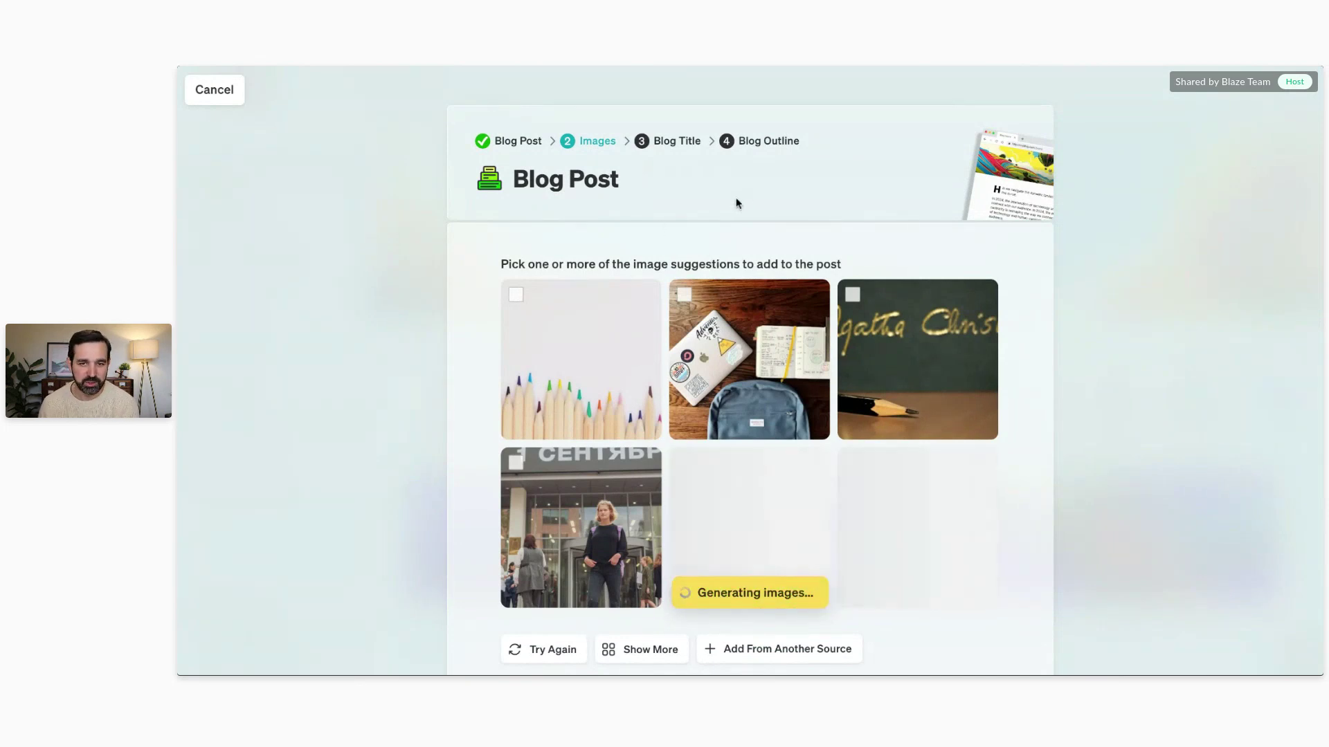
# Step: Pick the laptop-and-backpack, coloured pencils and Welcome Back classroom pictures from the suggestions grid
pyautogui.click(684, 295)
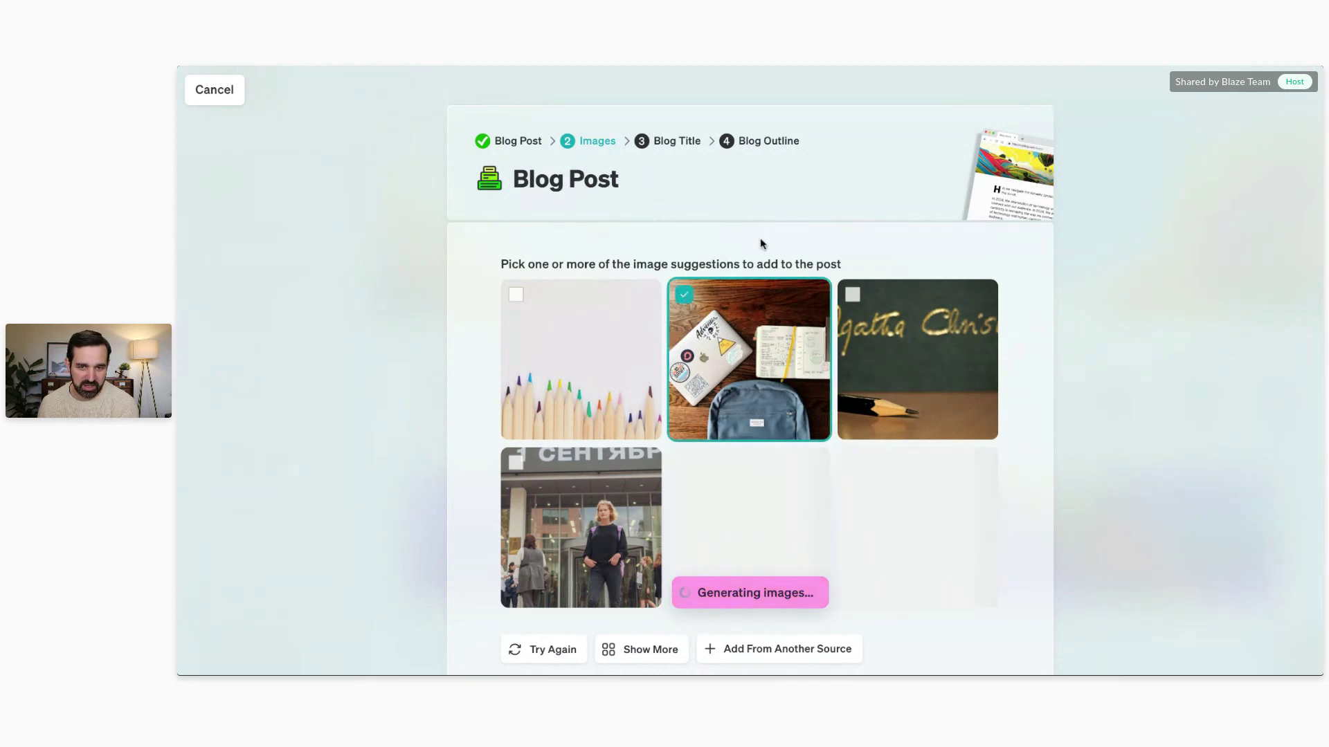
pyautogui.scroll(-1, 879, 229)
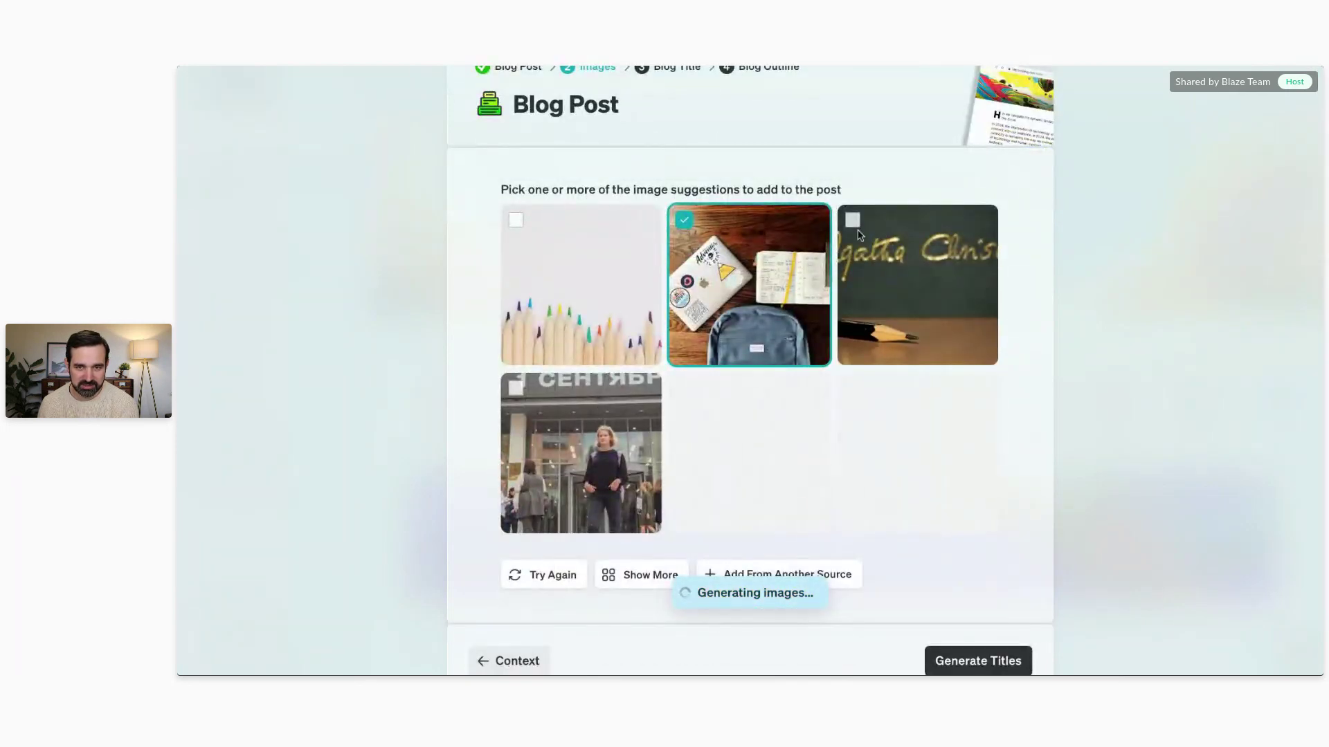
pyautogui.click(521, 220)
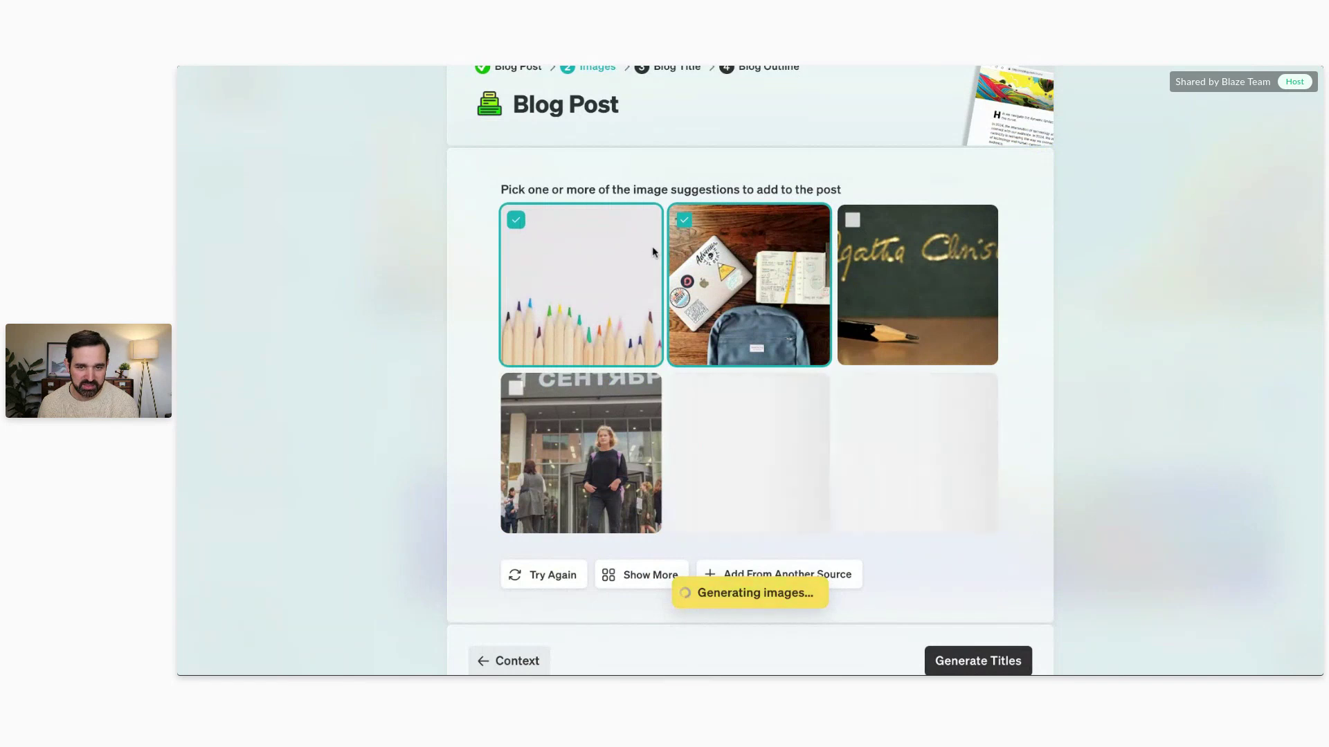
pyautogui.scroll(-1, 779, 431)
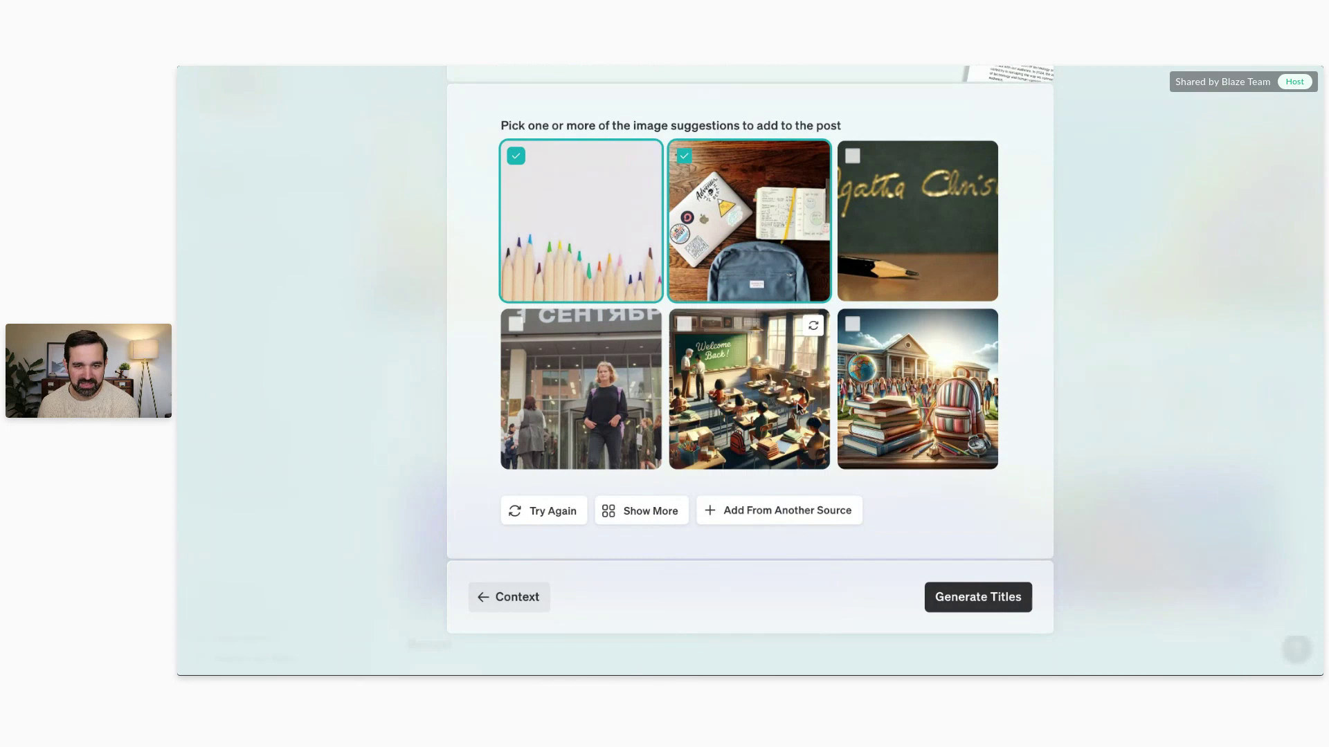
pyautogui.click(683, 325)
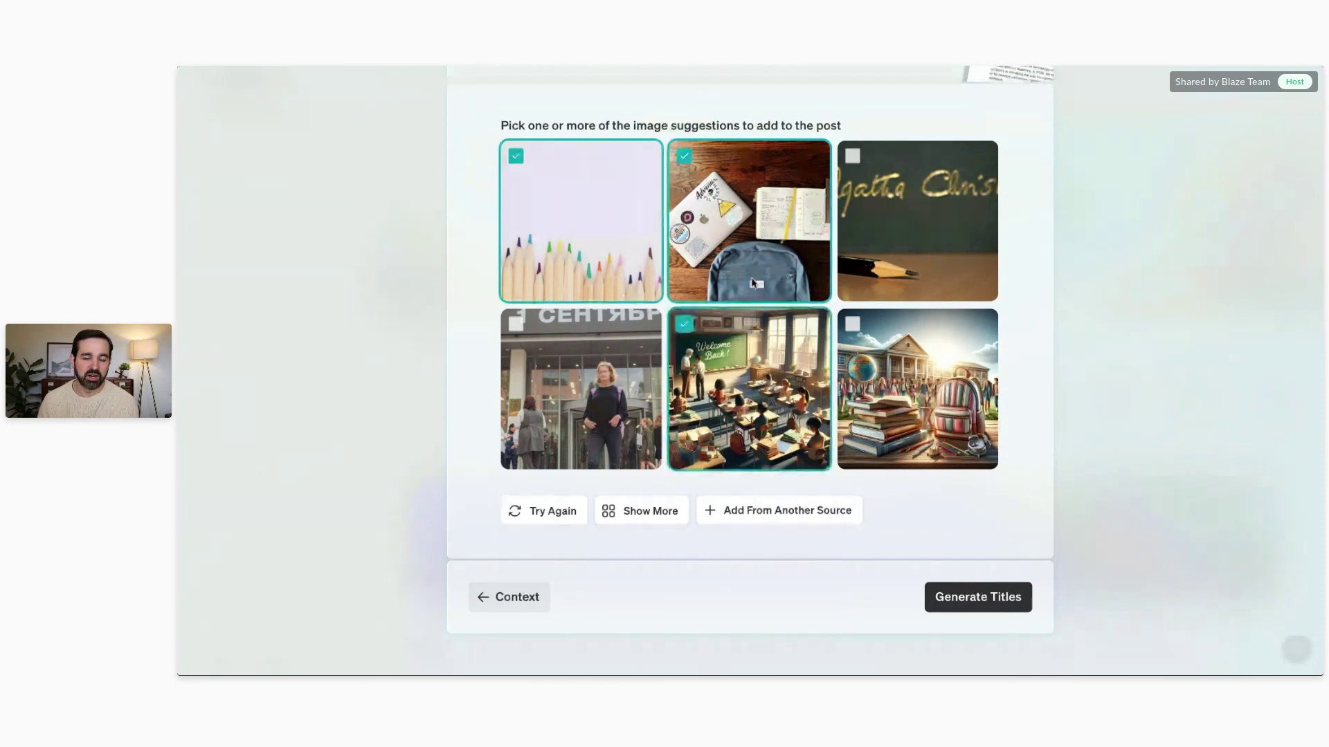
pyautogui.click(801, 510)
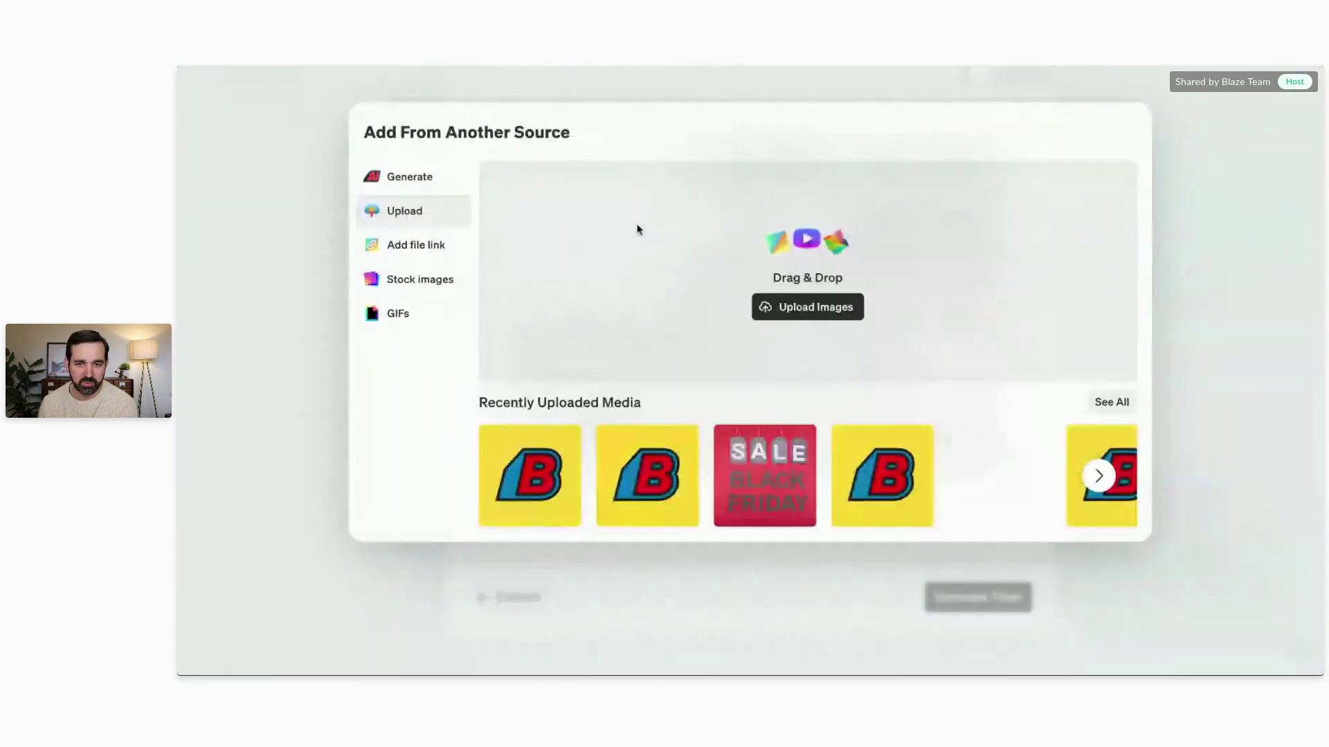
pyautogui.click(408, 279)
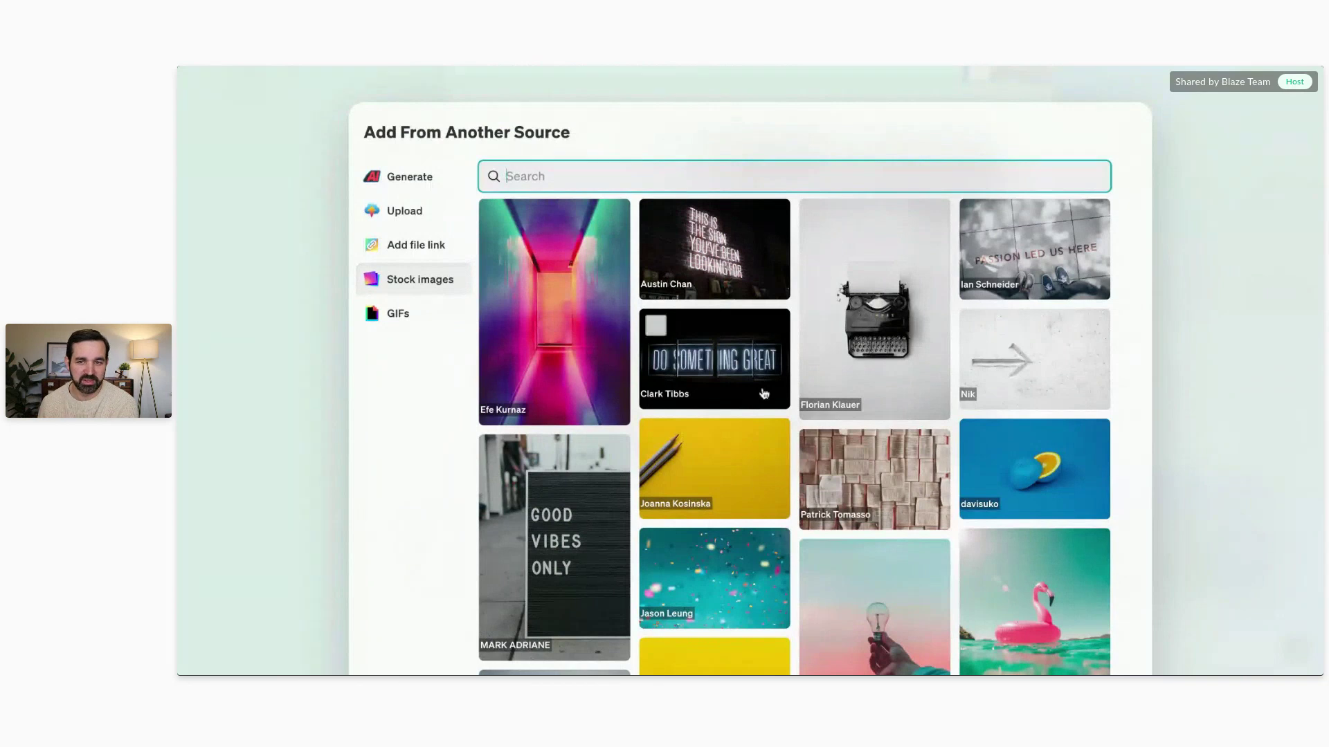
pyautogui.click(416, 182)
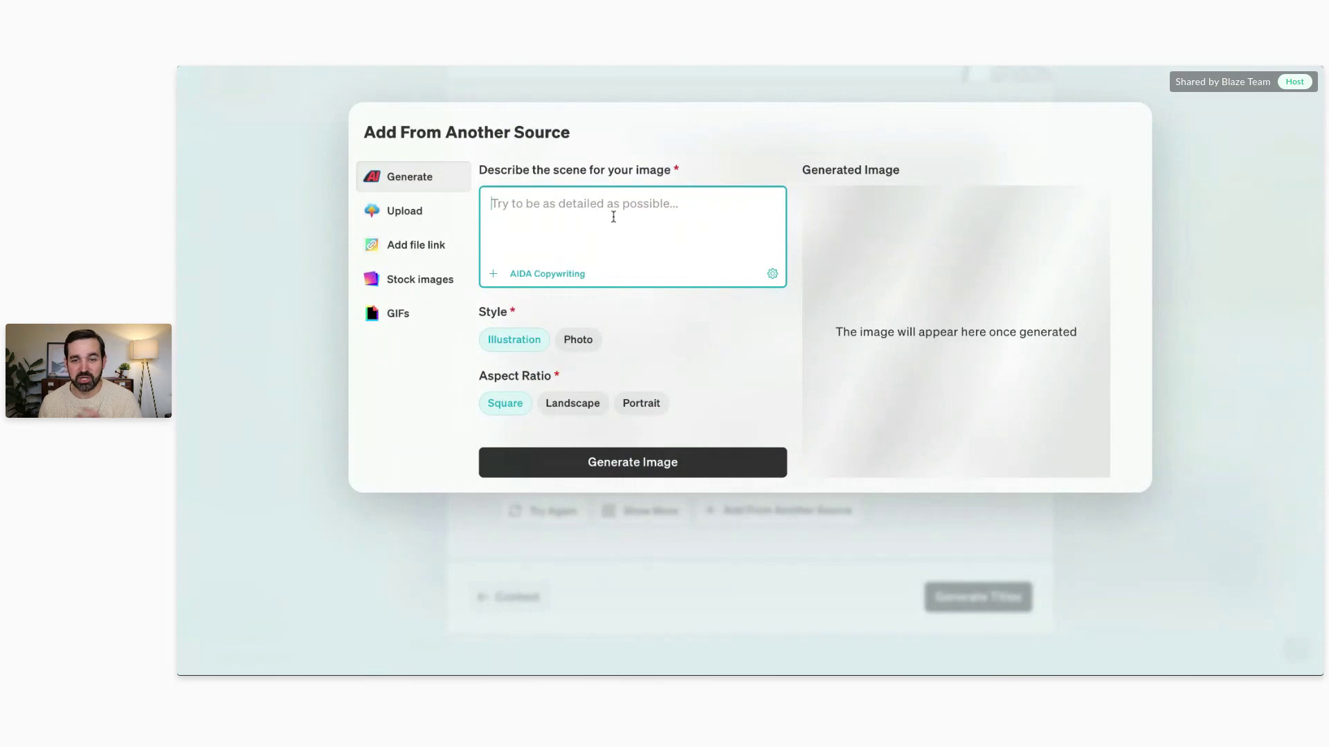
pyautogui.click(650, 541)
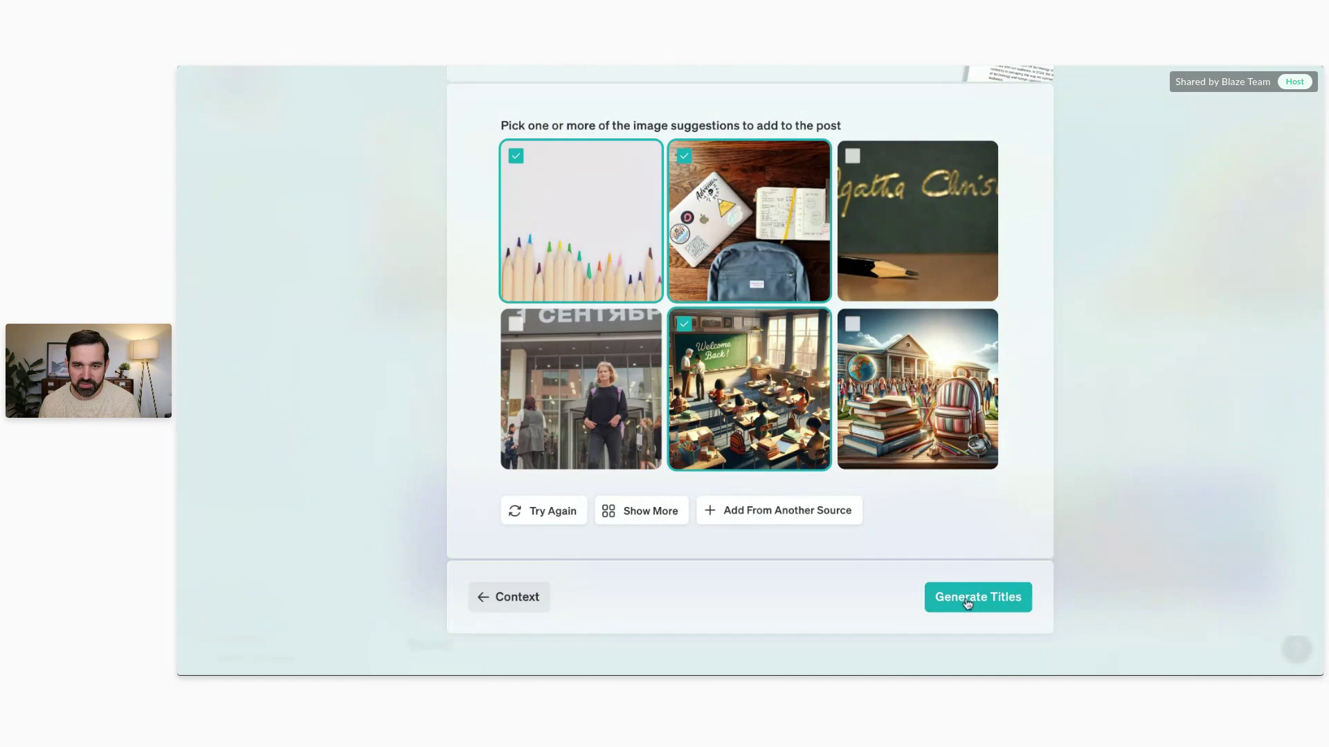
pyautogui.click(968, 599)
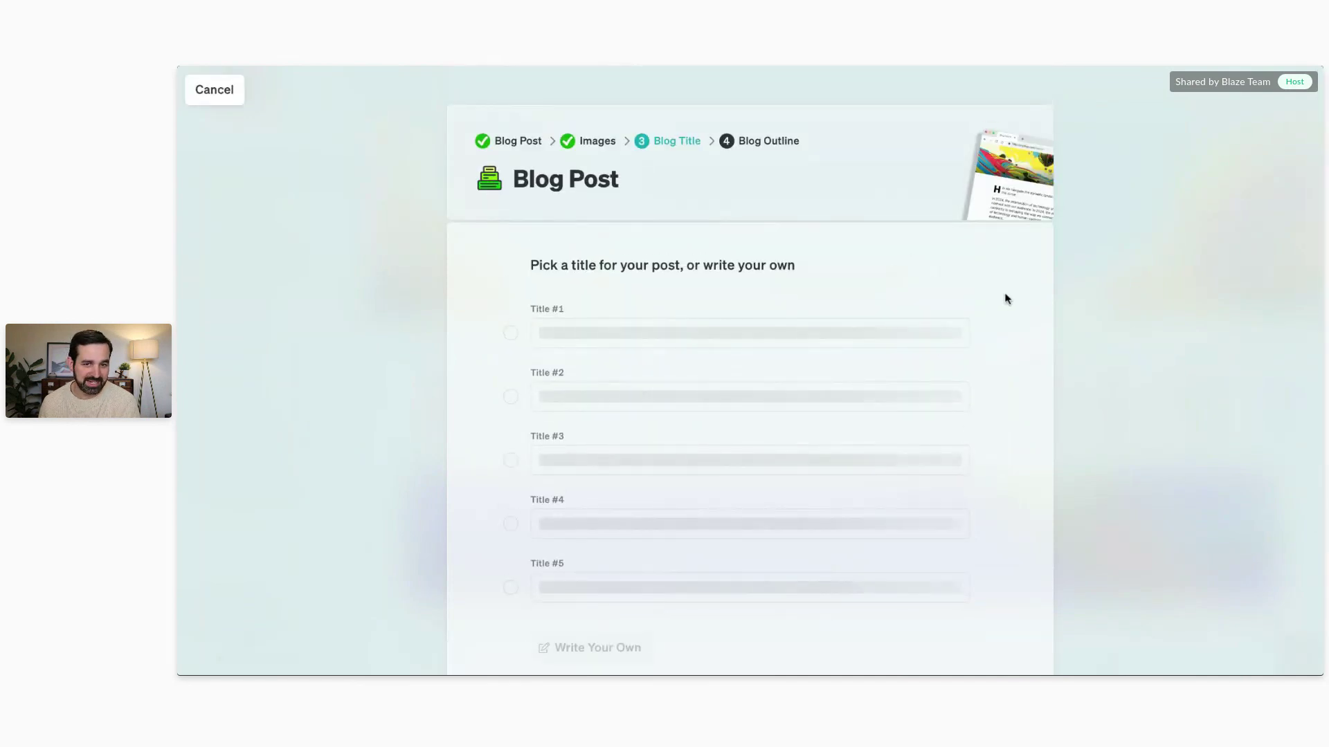
# Step: Review the five title suggestions and select Title #4, 'From Backpacks to Water Bottles'
pyautogui.scroll(-1, 1006, 298)
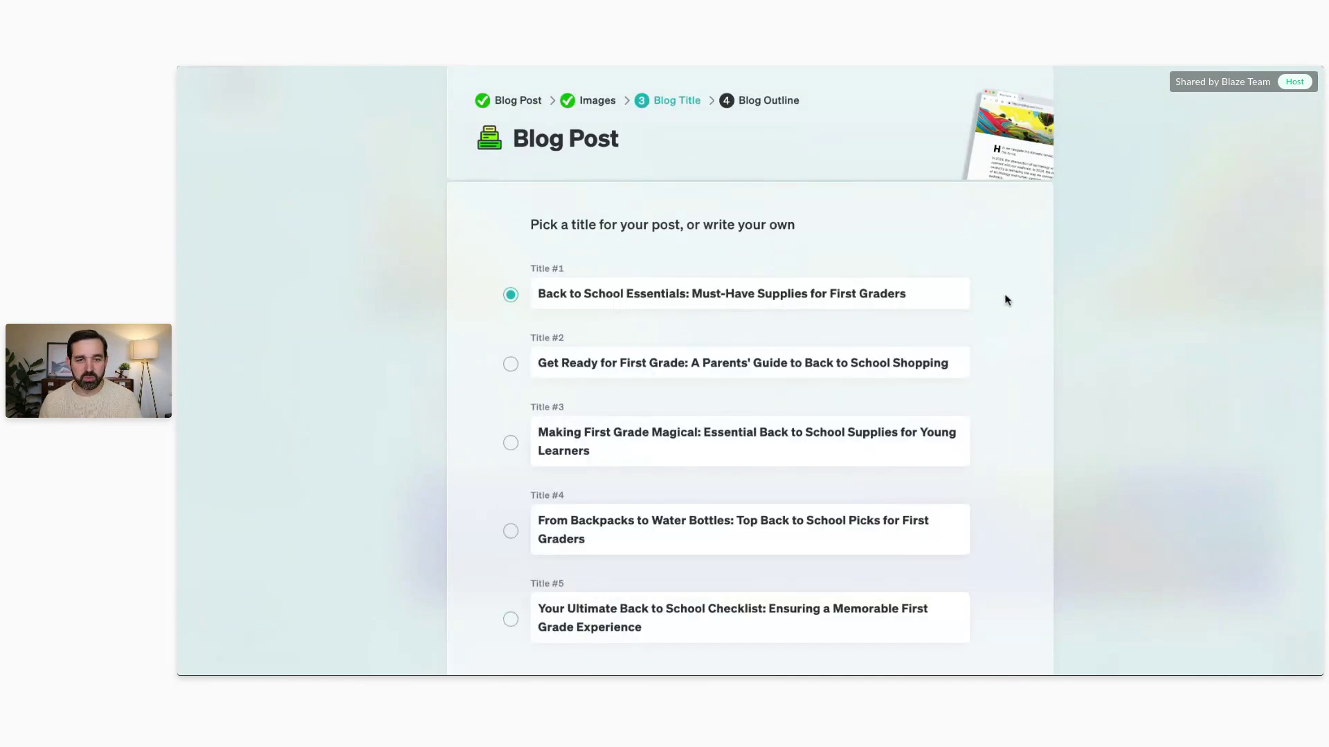
pyautogui.scroll(-2, 749, 415)
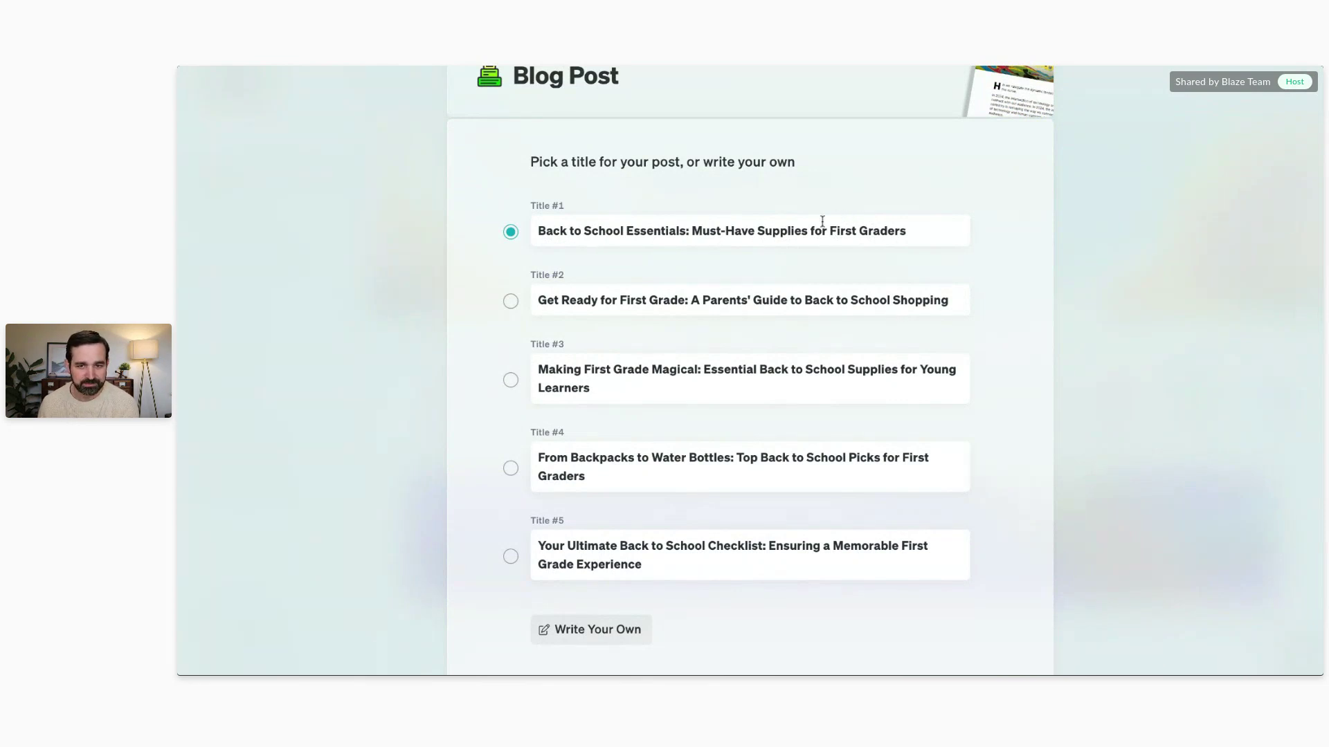
pyautogui.scroll(-1, 799, 238)
pyautogui.scroll(-1, 798, 238)
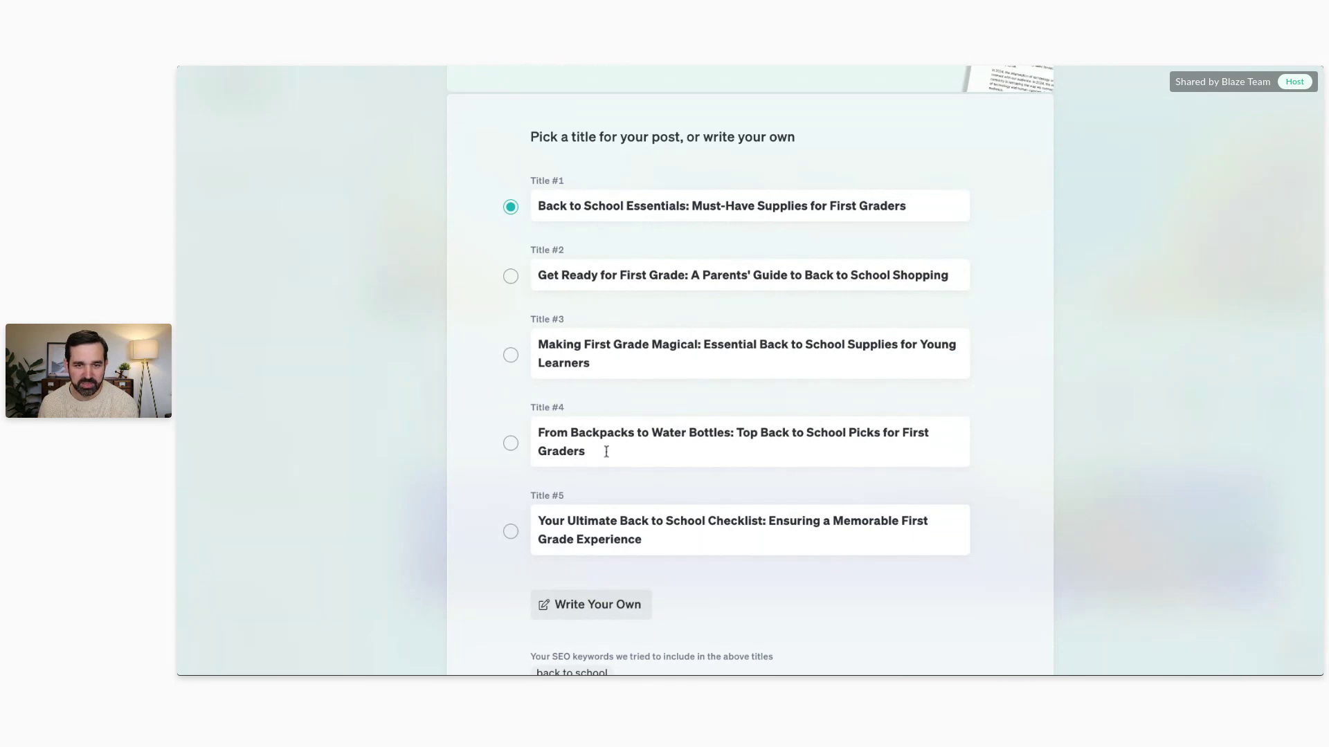
pyautogui.click(511, 445)
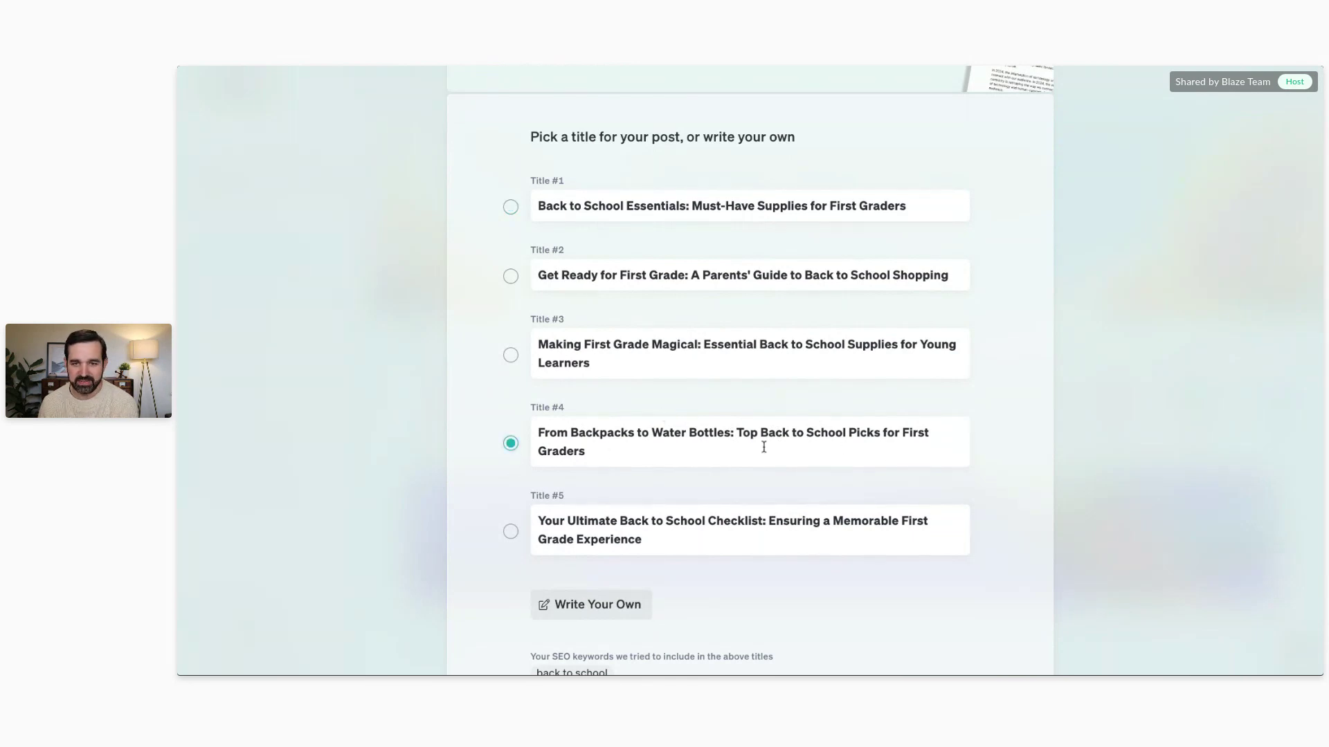
pyautogui.scroll(-3, 907, 321)
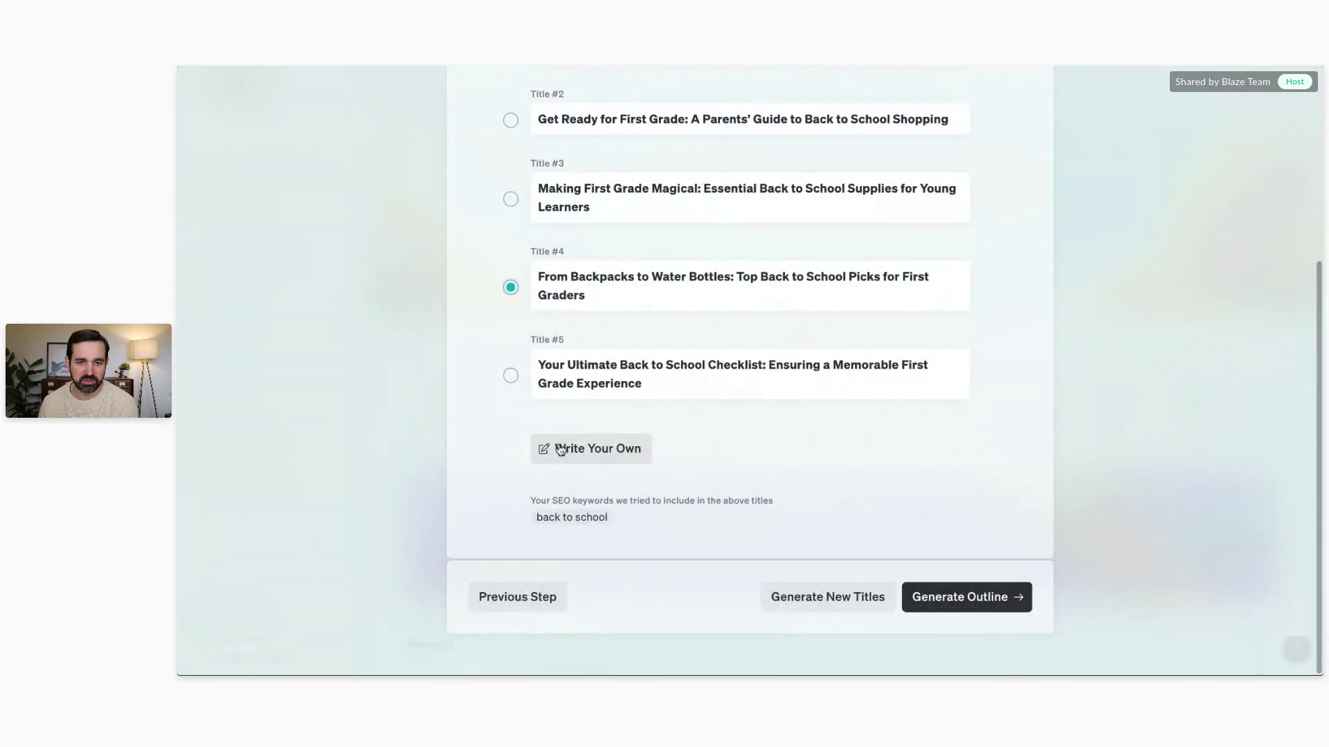
# Step: Generate an outline for the chosen title and review its H2 sections and H3 subheadings
pyautogui.click(948, 593)
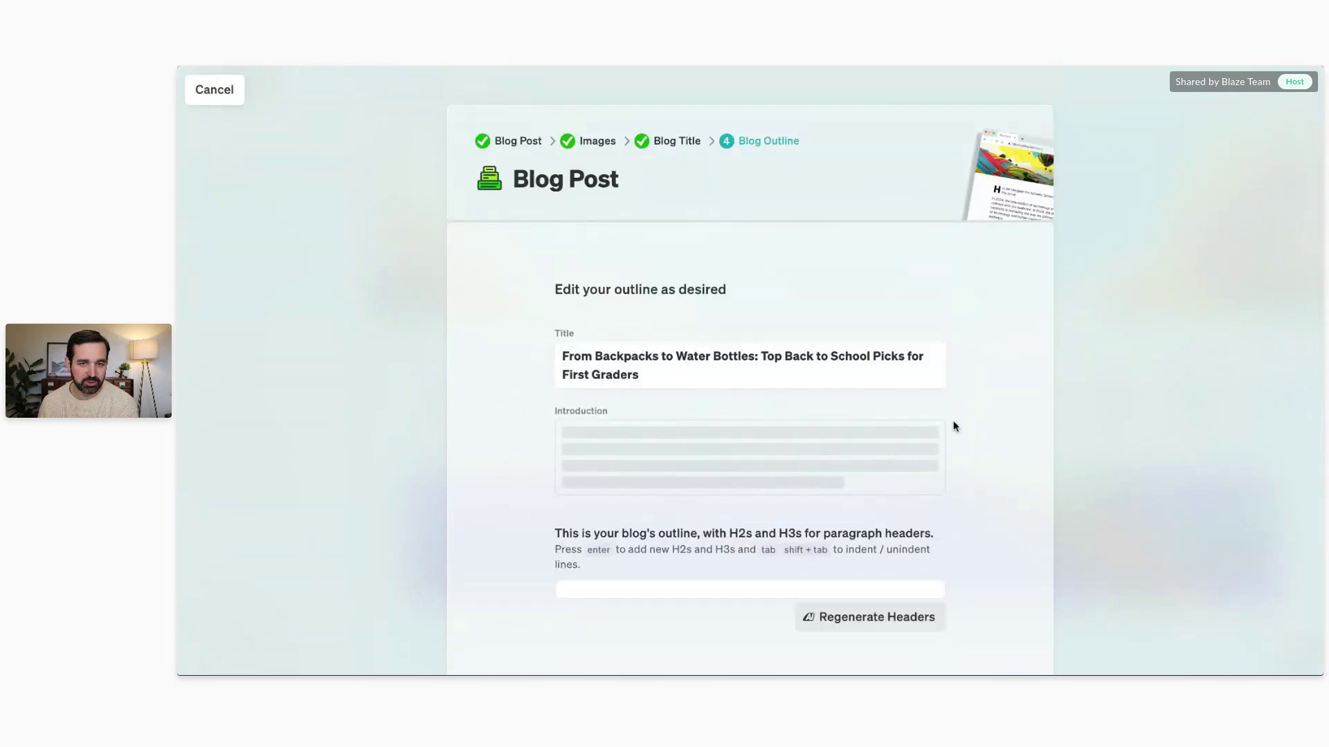
pyautogui.scroll(-1, 954, 427)
pyautogui.scroll(-2, 979, 380)
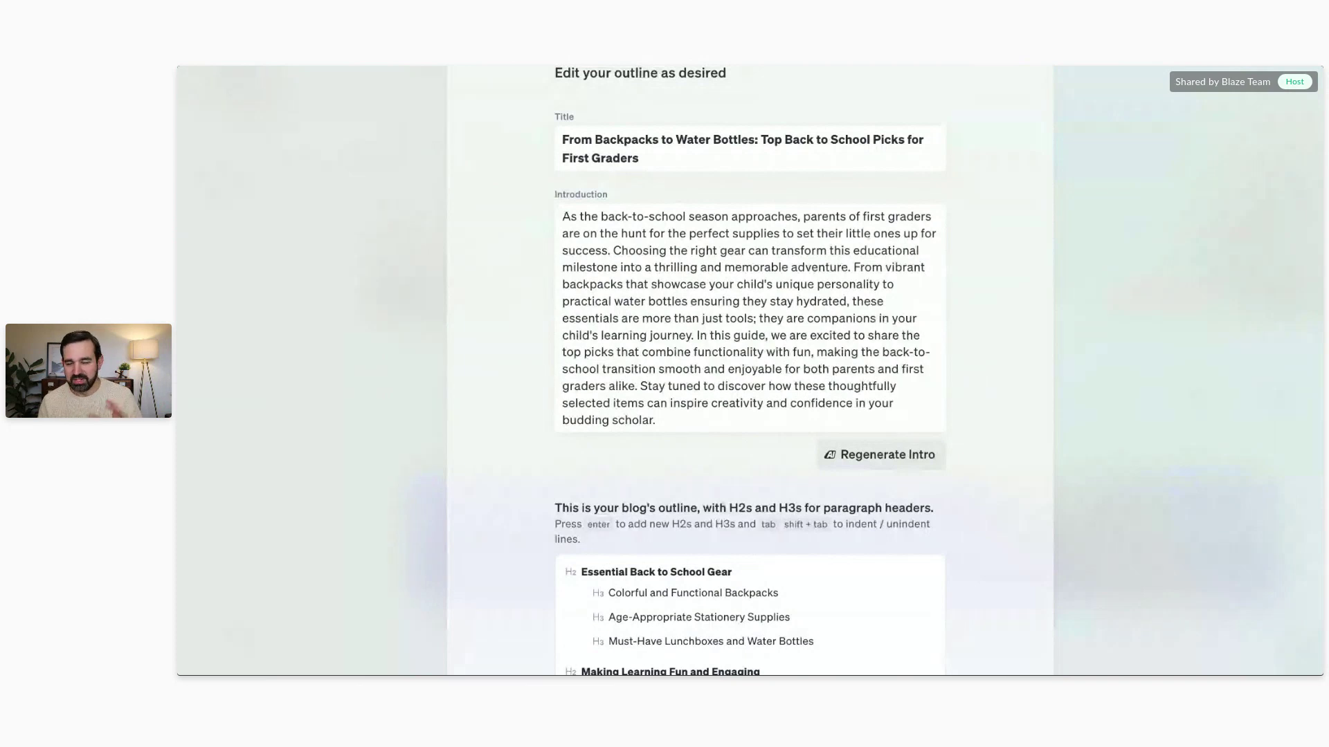
pyautogui.scroll(-2, 750, 370)
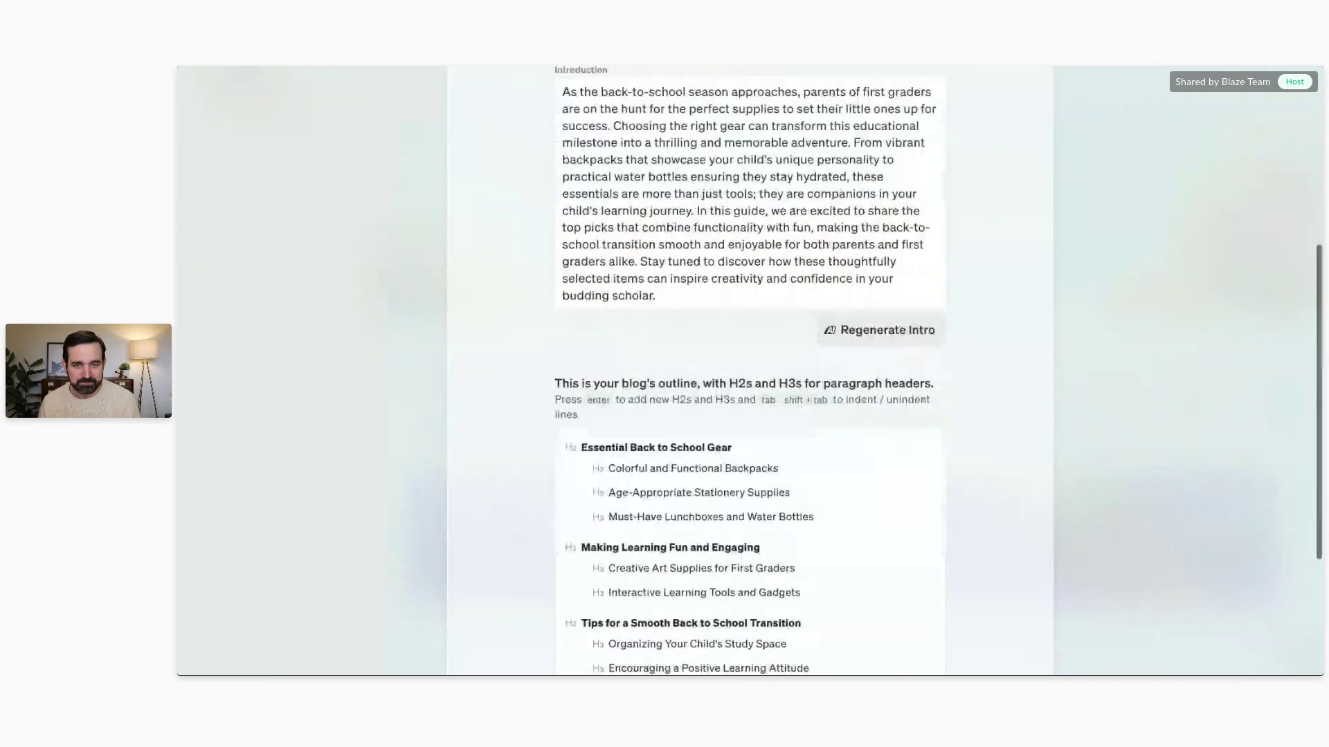
pyautogui.scroll(-3, 699, 290)
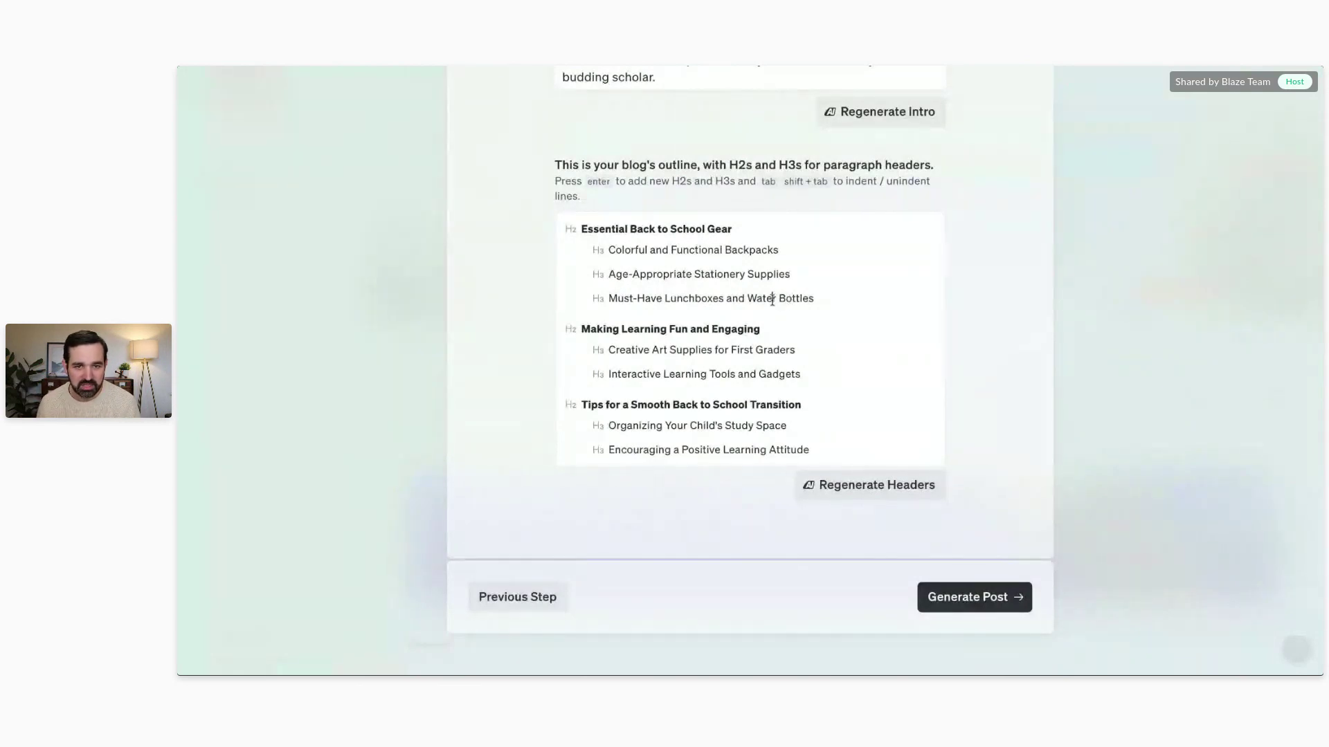
# Step: Add an empty line after the last H2 heading, then remove it again
pyautogui.tripleClick(772, 299)
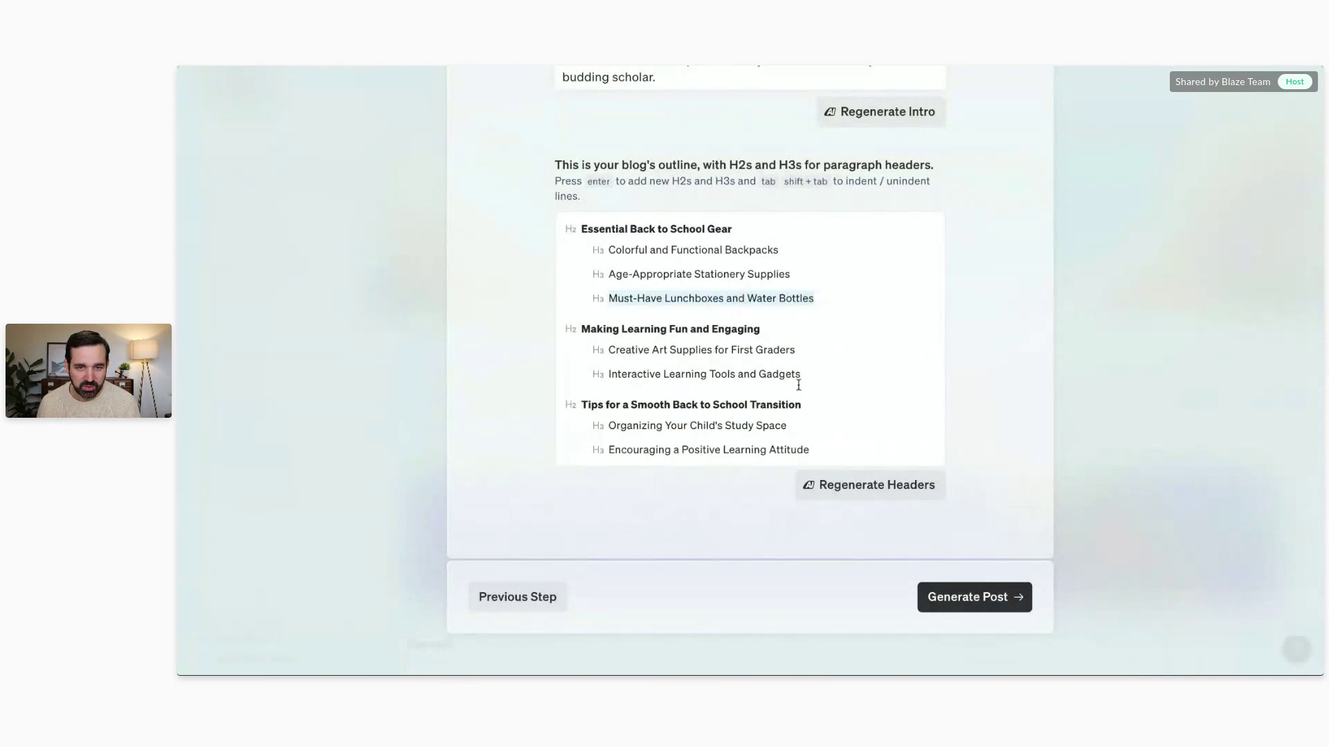
pyautogui.click(816, 405)
pyautogui.press('Return')
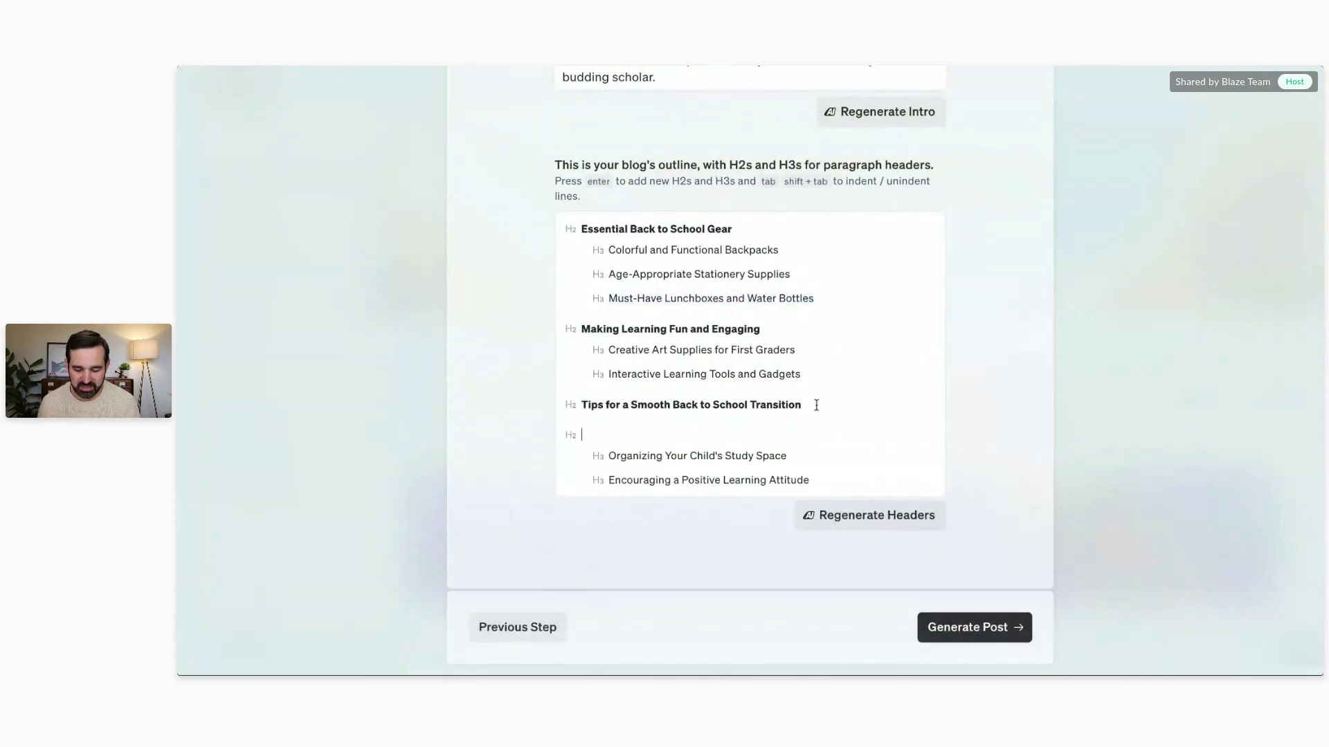
pyautogui.press('BackSpace')
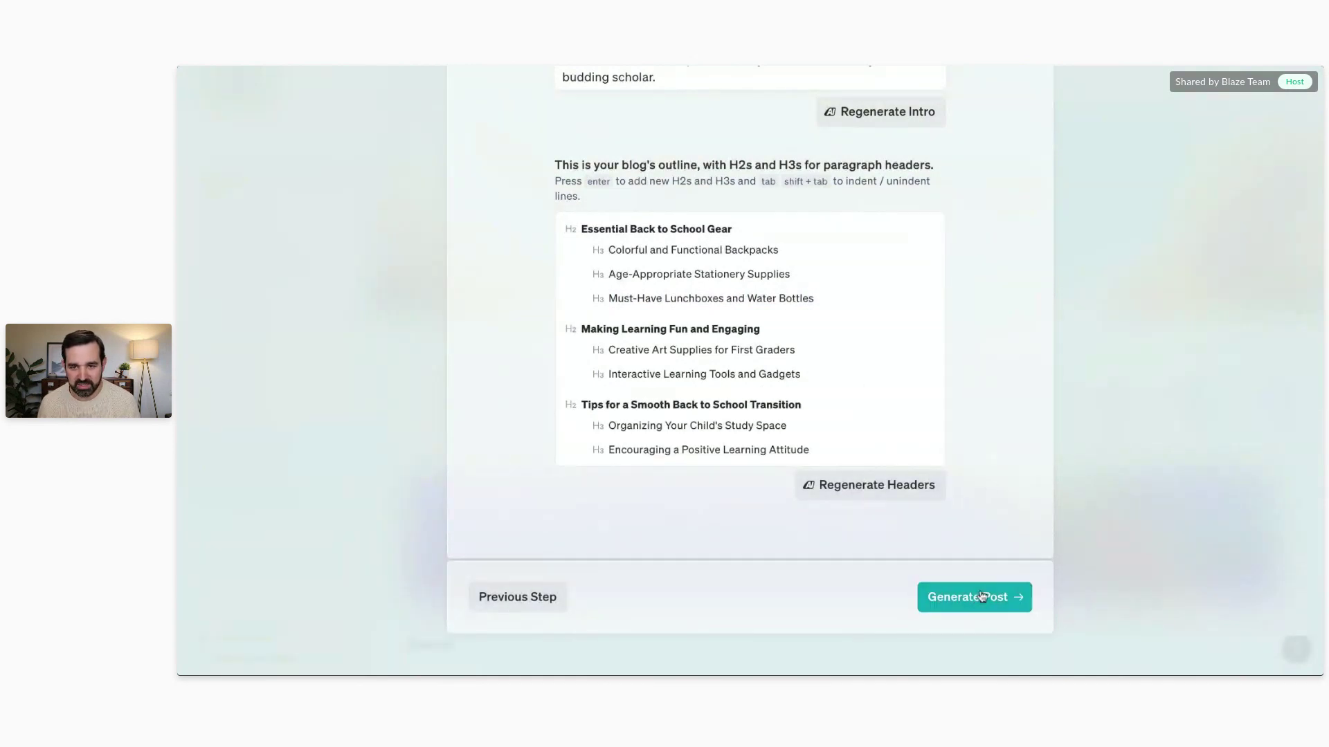
# Step: Generate the full Back to School Blog post from the outline and scroll through the finished article
pyautogui.click(983, 600)
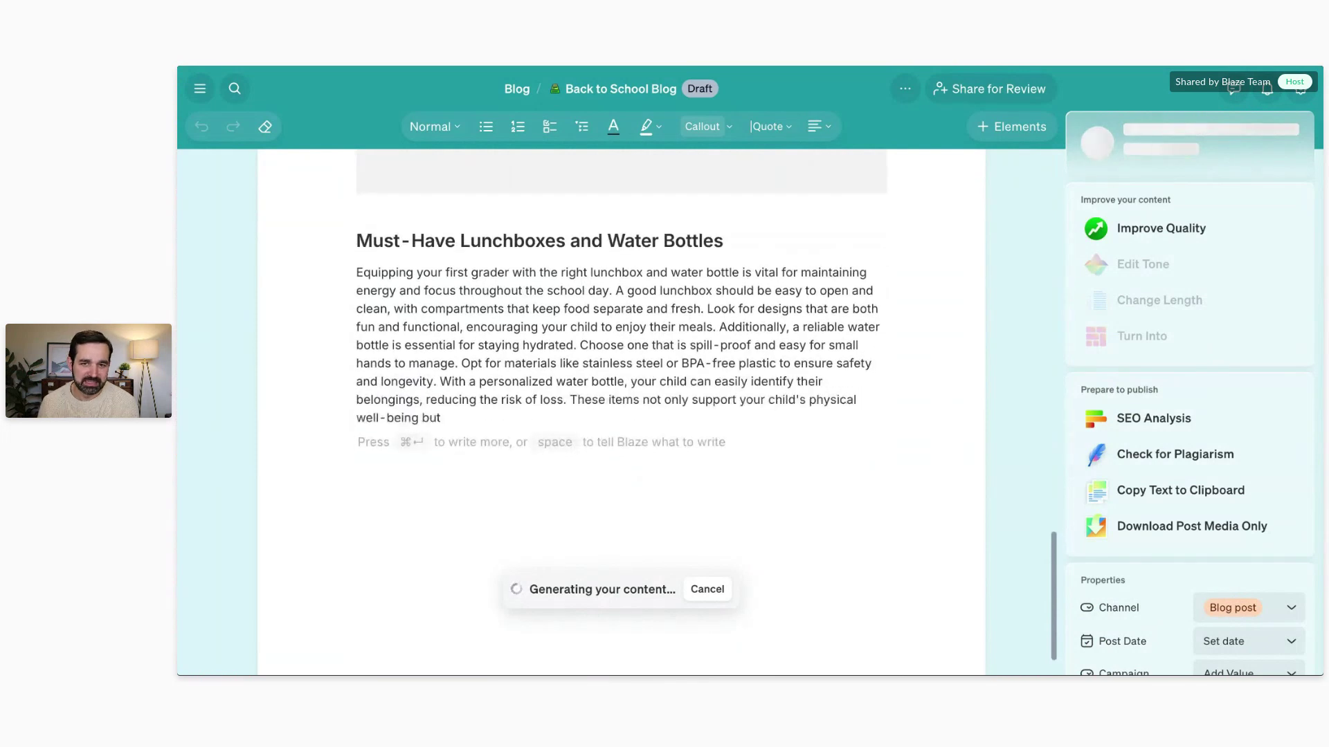
pyautogui.click(200, 87)
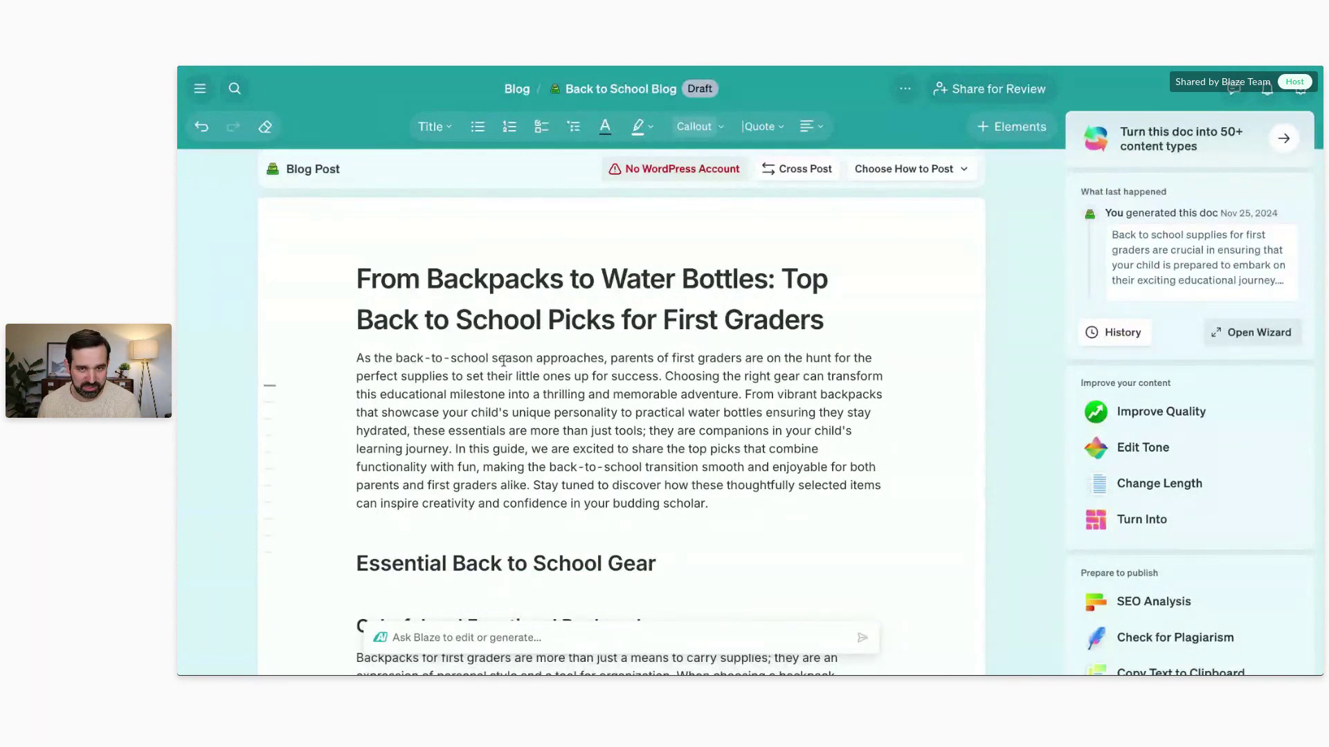
pyautogui.scroll(-12, 503, 361)
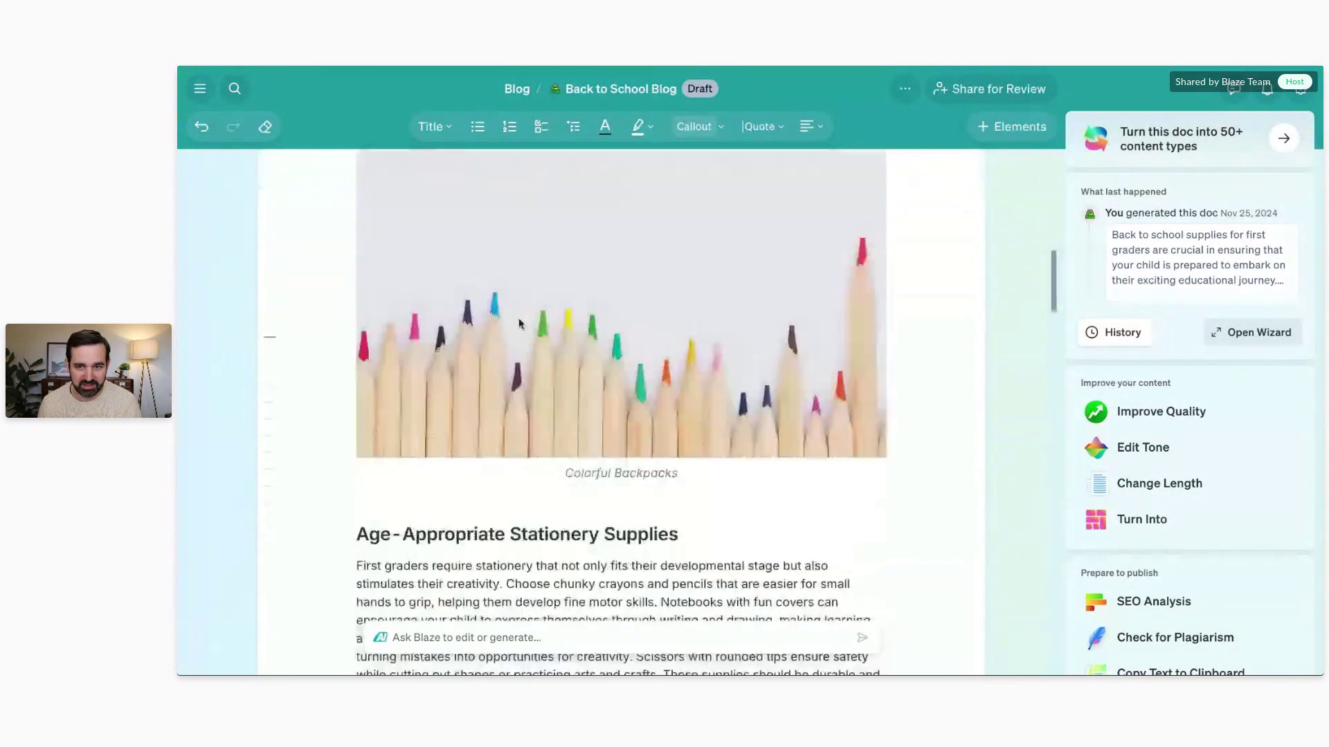
pyautogui.scroll(-10, 566, 335)
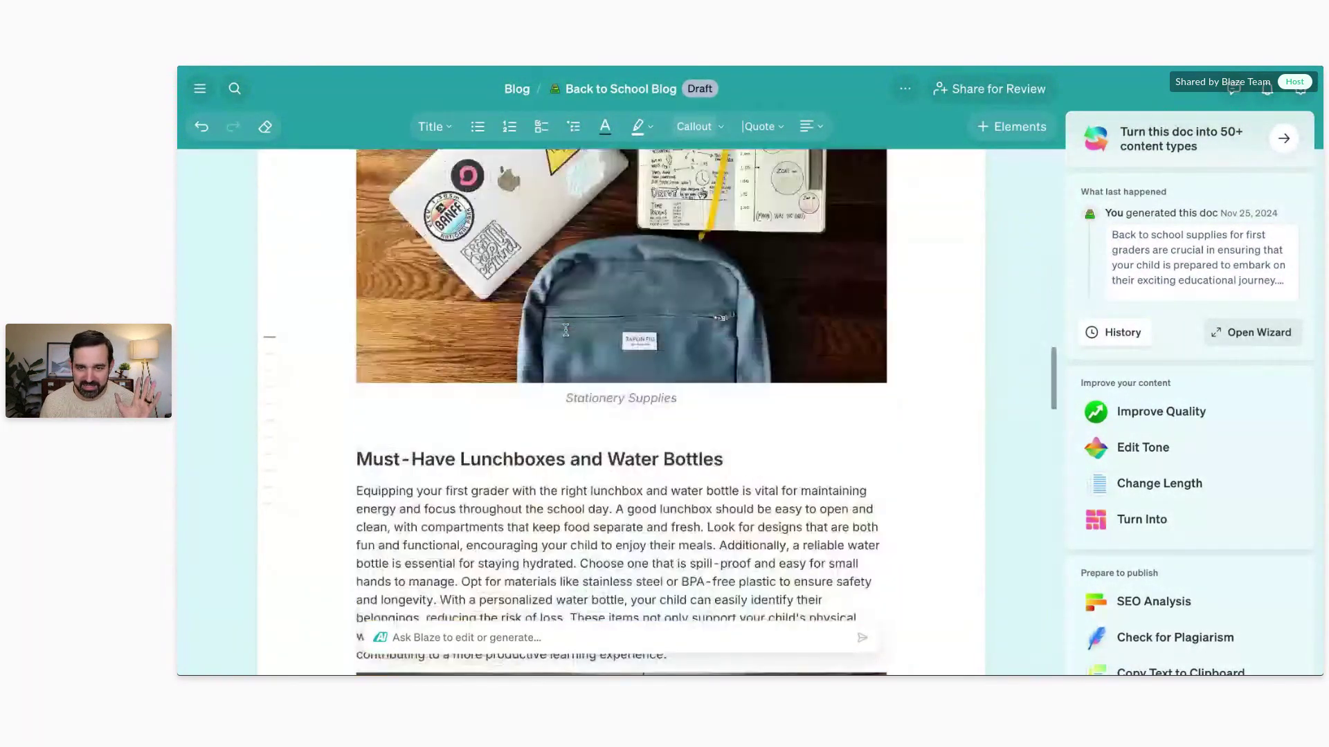
pyautogui.scroll(-15, 565, 330)
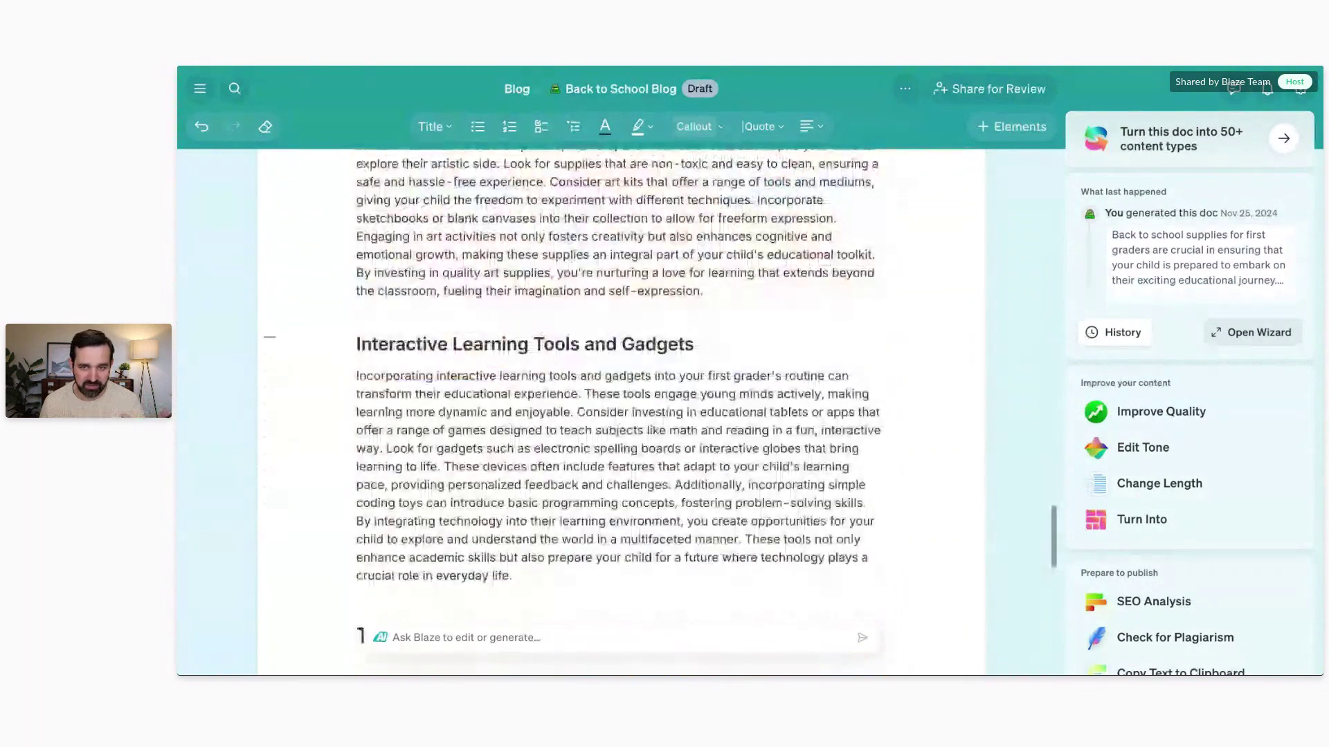
pyautogui.scroll(20, 570, 361)
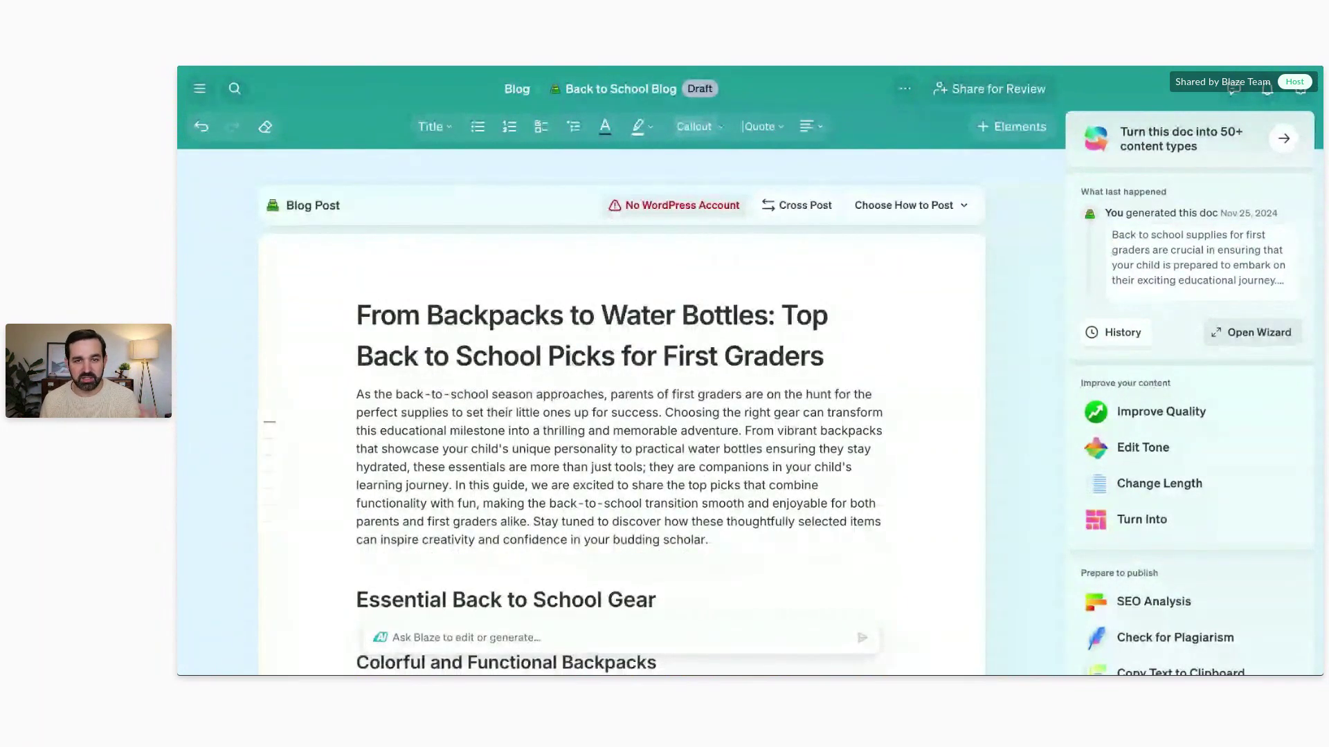
# Step: Browse the blog's sharing options, including publish-to-web settings and the access list
pyautogui.click(955, 90)
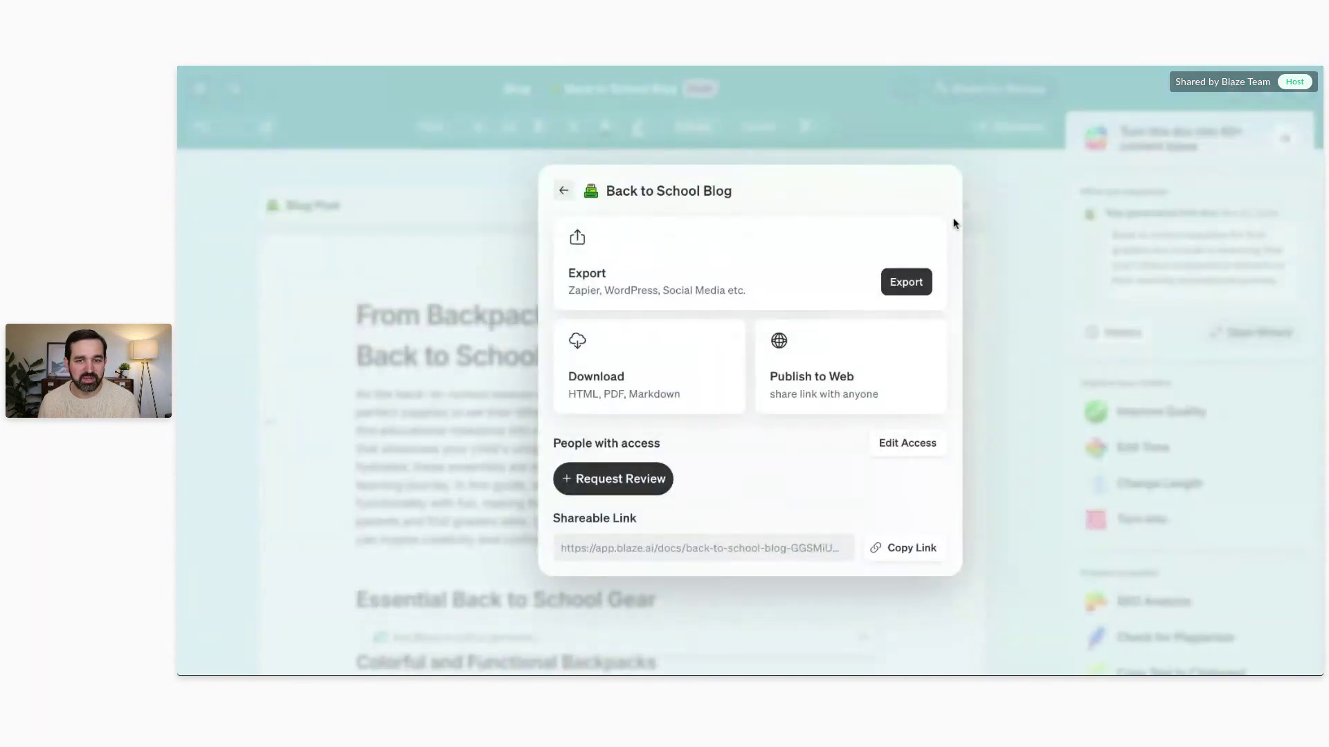
pyautogui.click(852, 383)
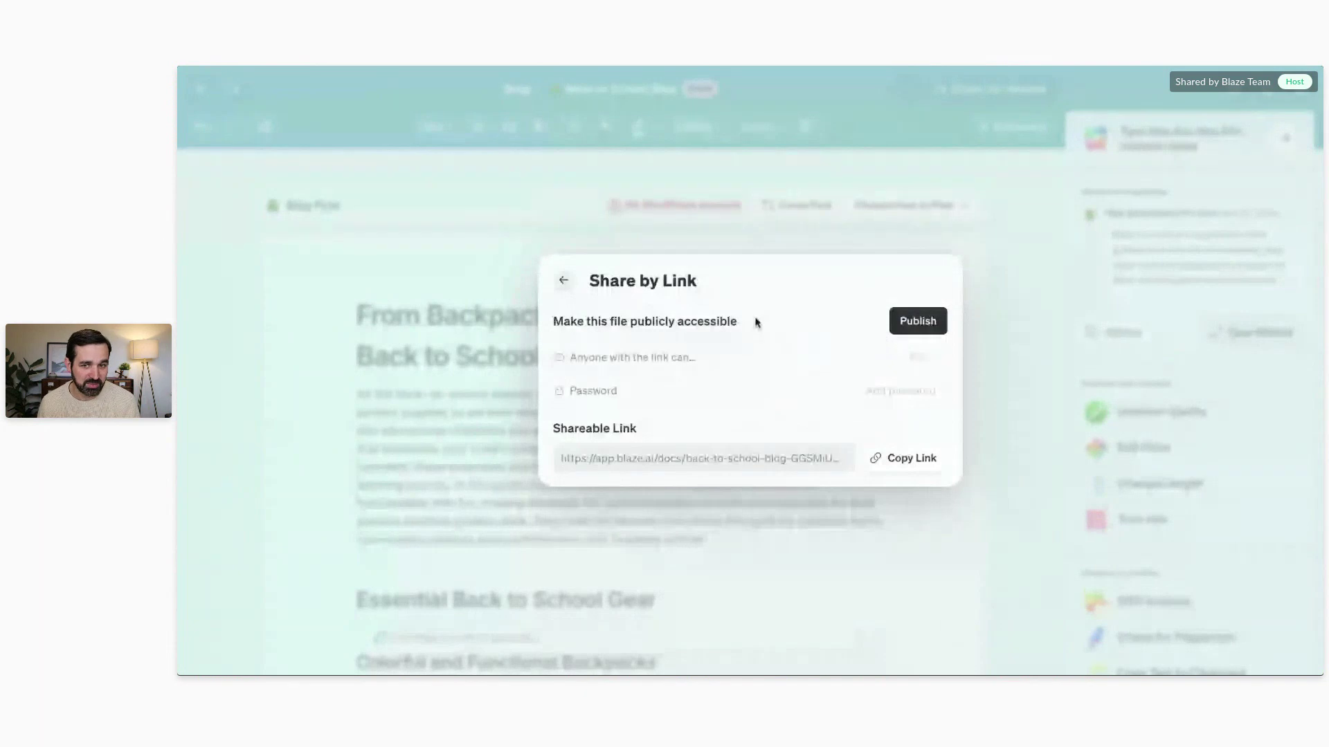
pyautogui.click(563, 280)
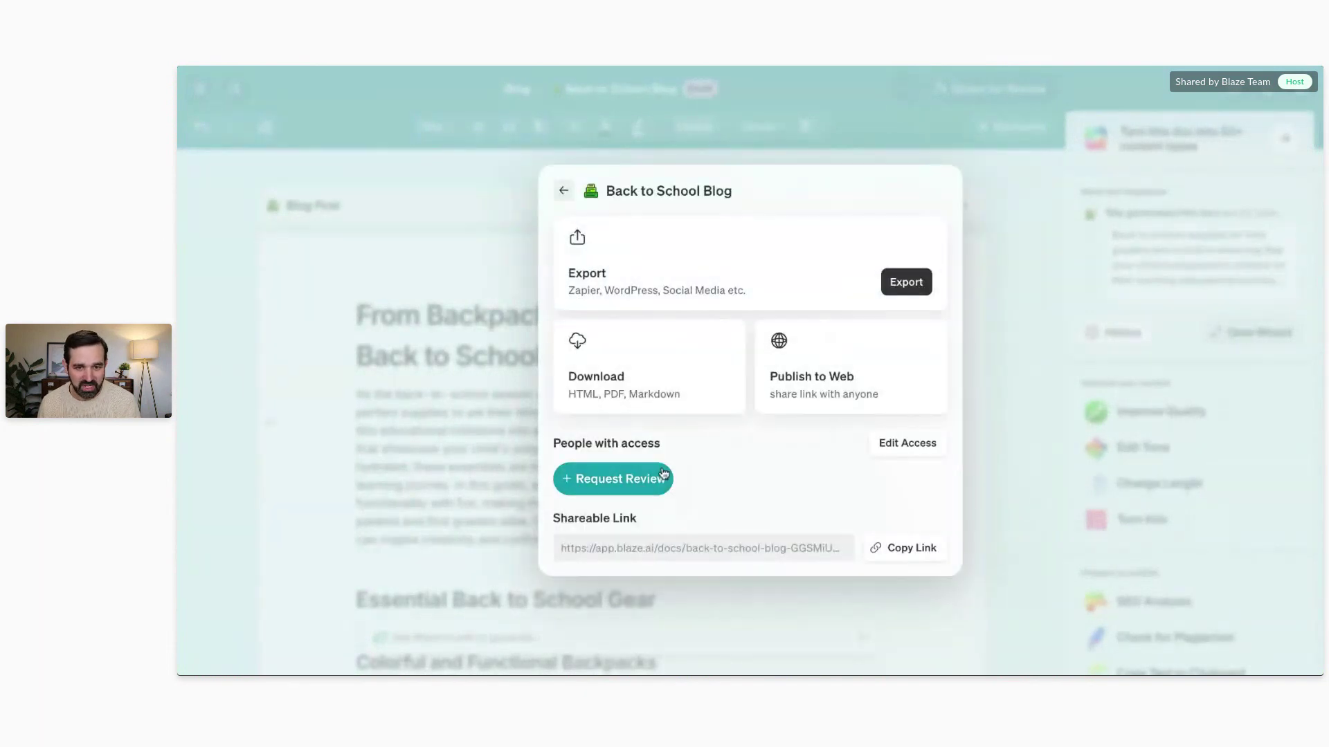
pyautogui.click(907, 443)
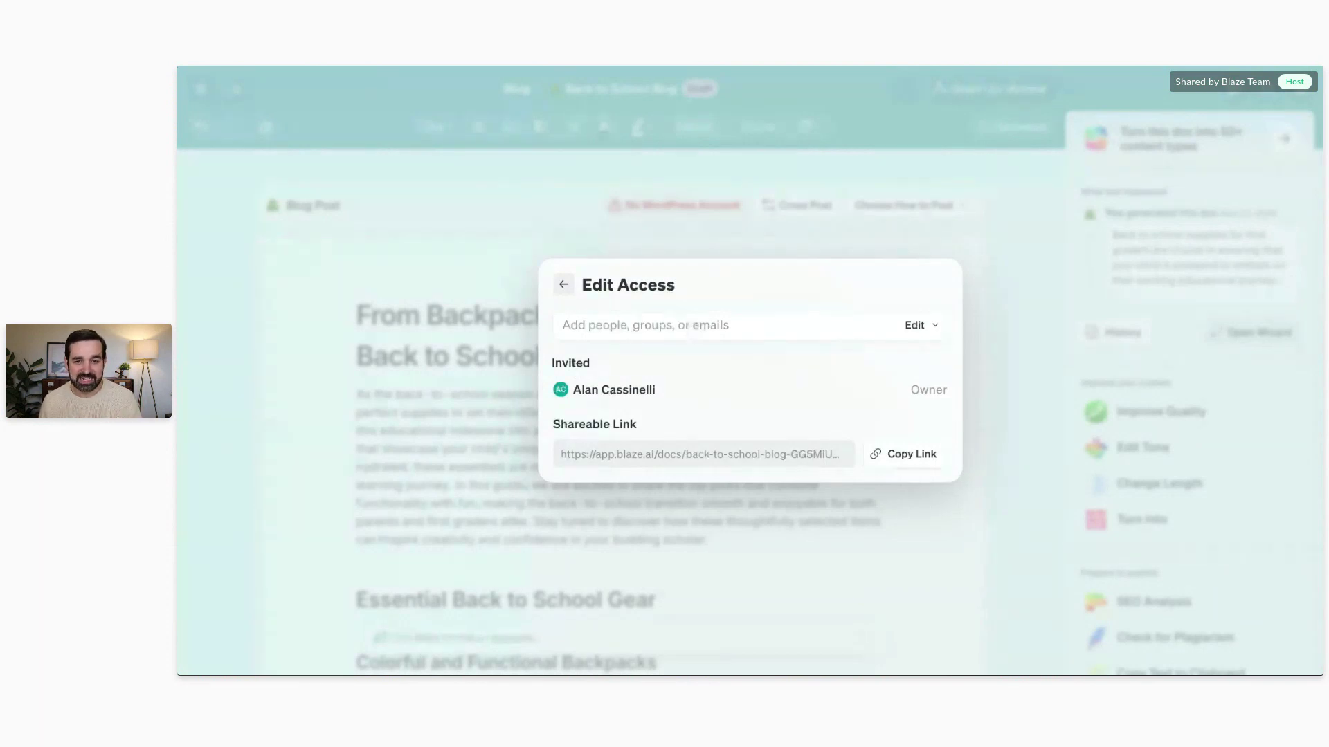
# Step: Invite the collaborator by e-mail with the message 'check this out' as an external guest
pyautogui.click(692, 325)
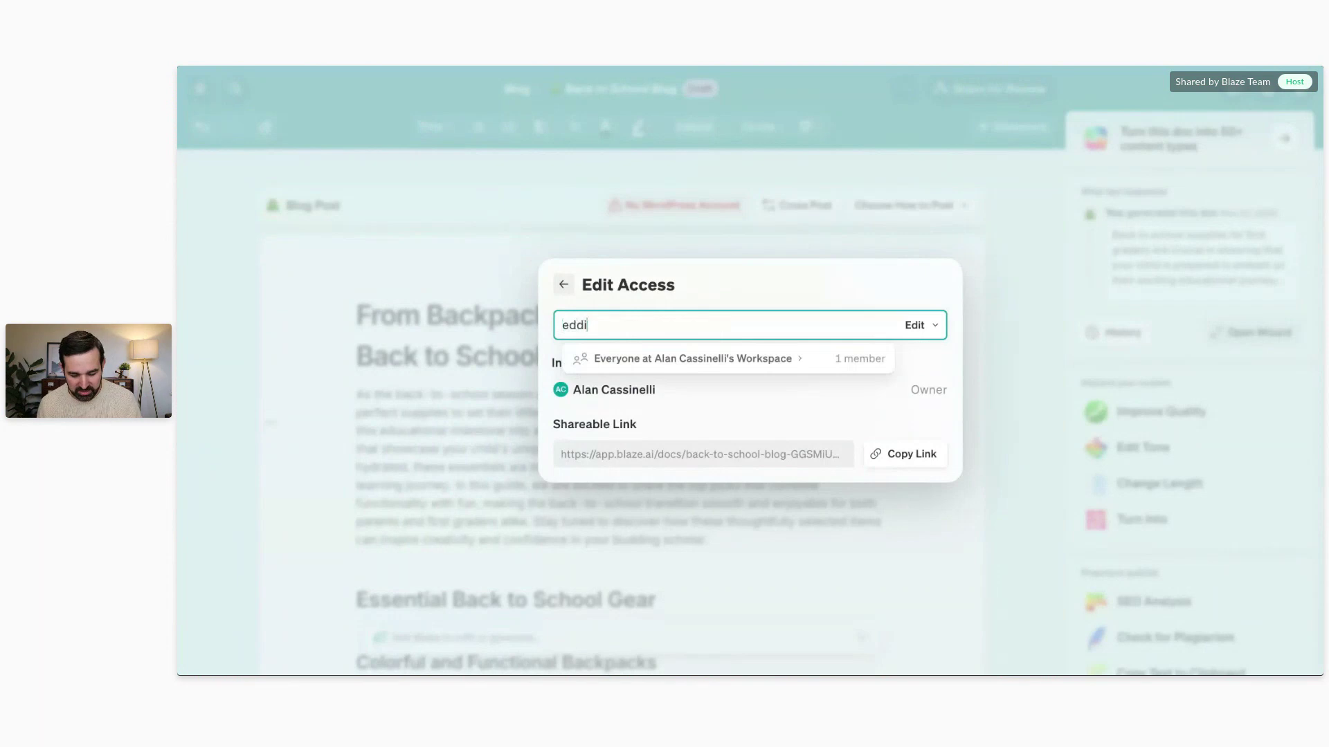
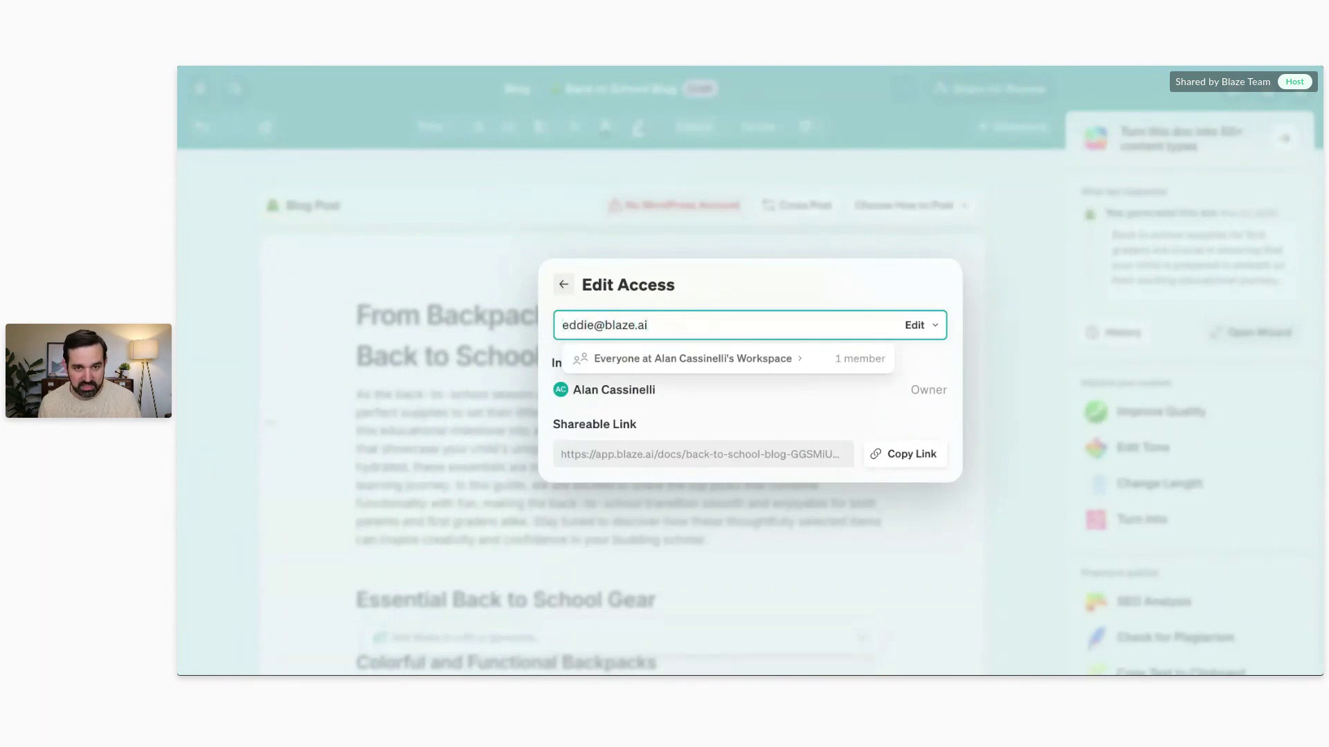
pyautogui.press('Return')
pyautogui.click(651, 374)
pyautogui.write('check thi')
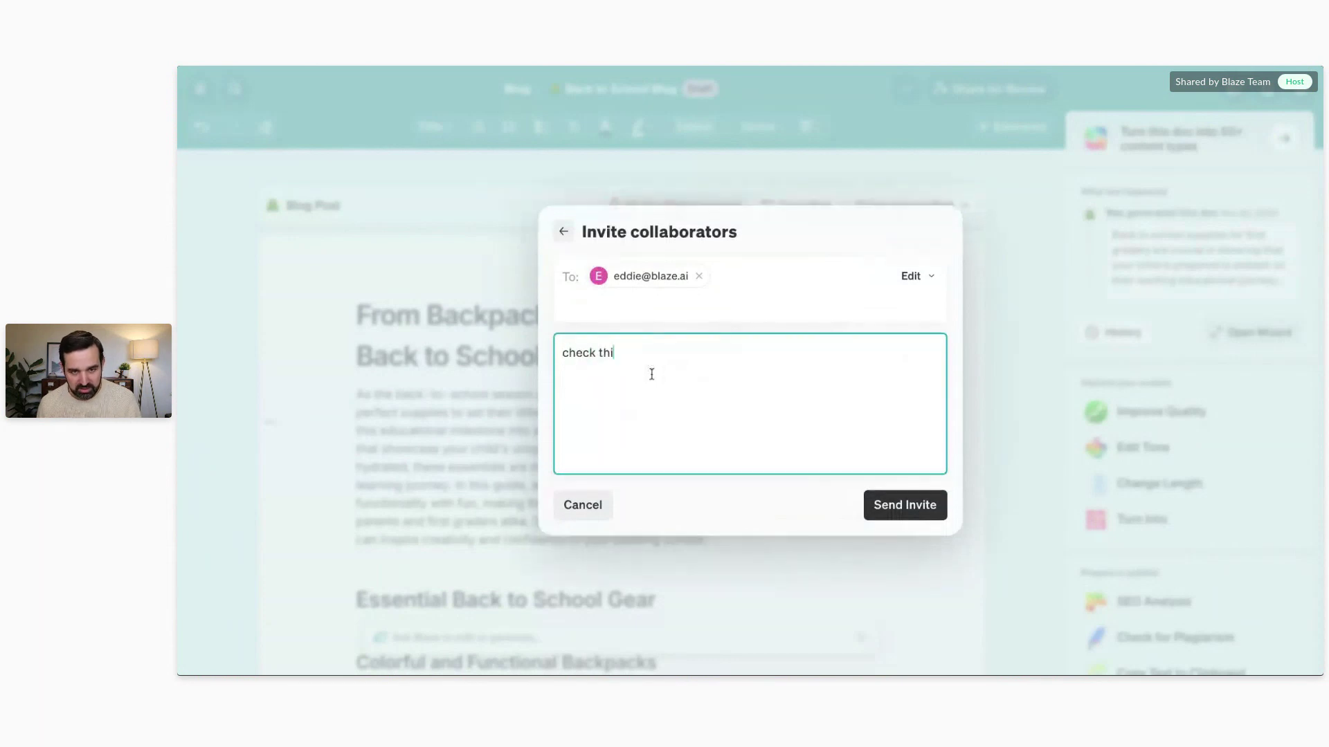
pyautogui.write('s out!')
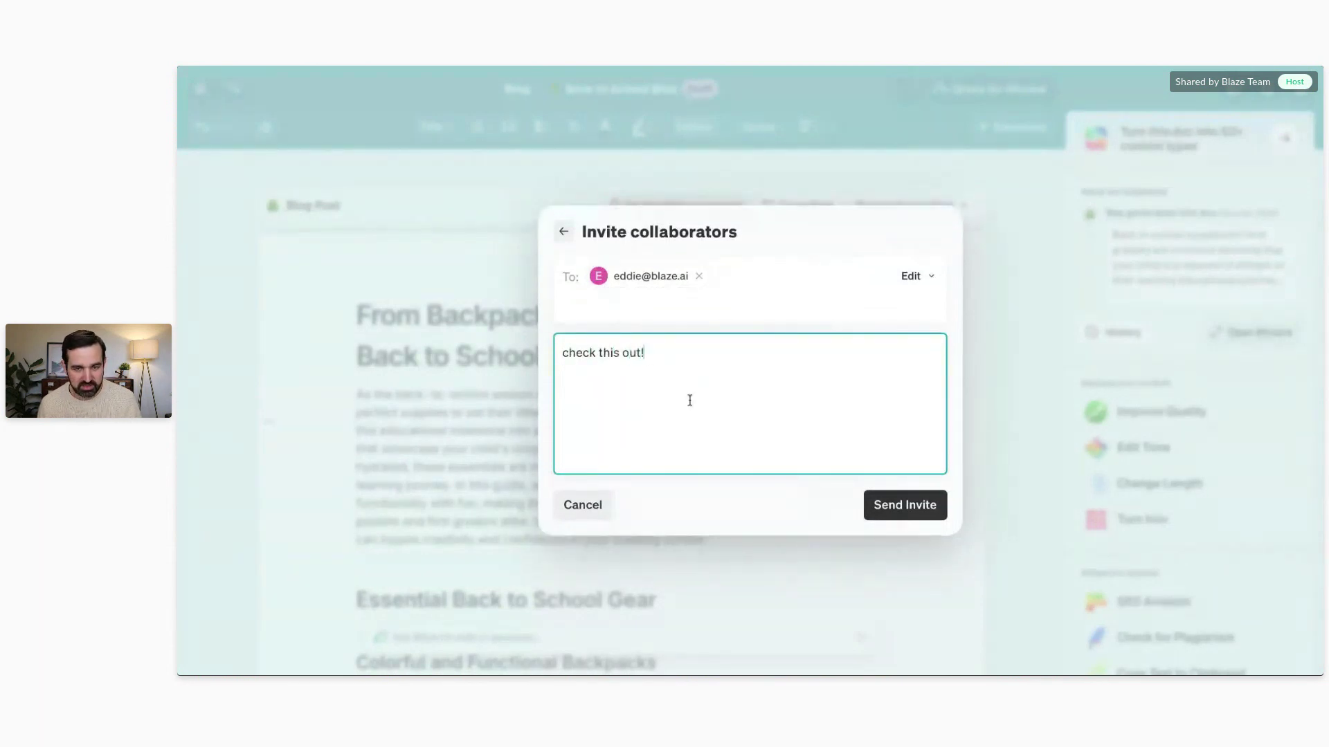
pyautogui.click(902, 510)
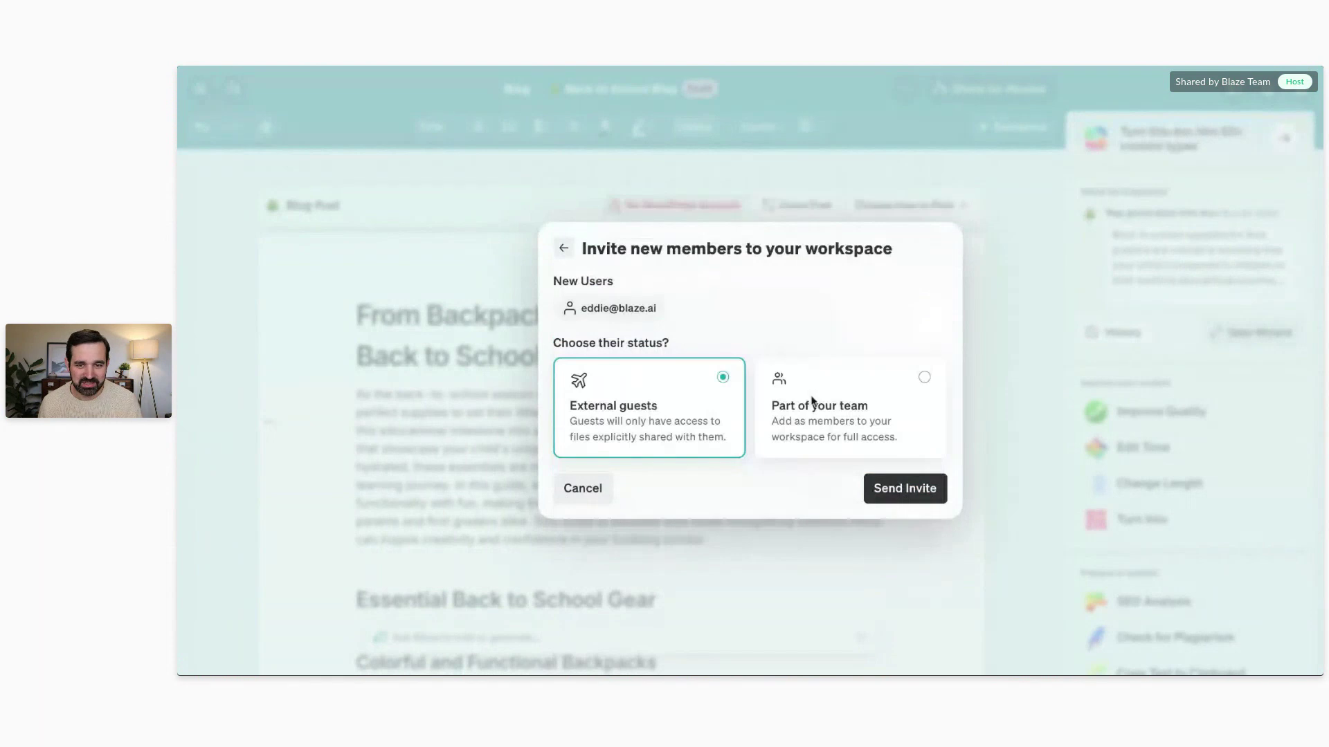
pyautogui.click(926, 500)
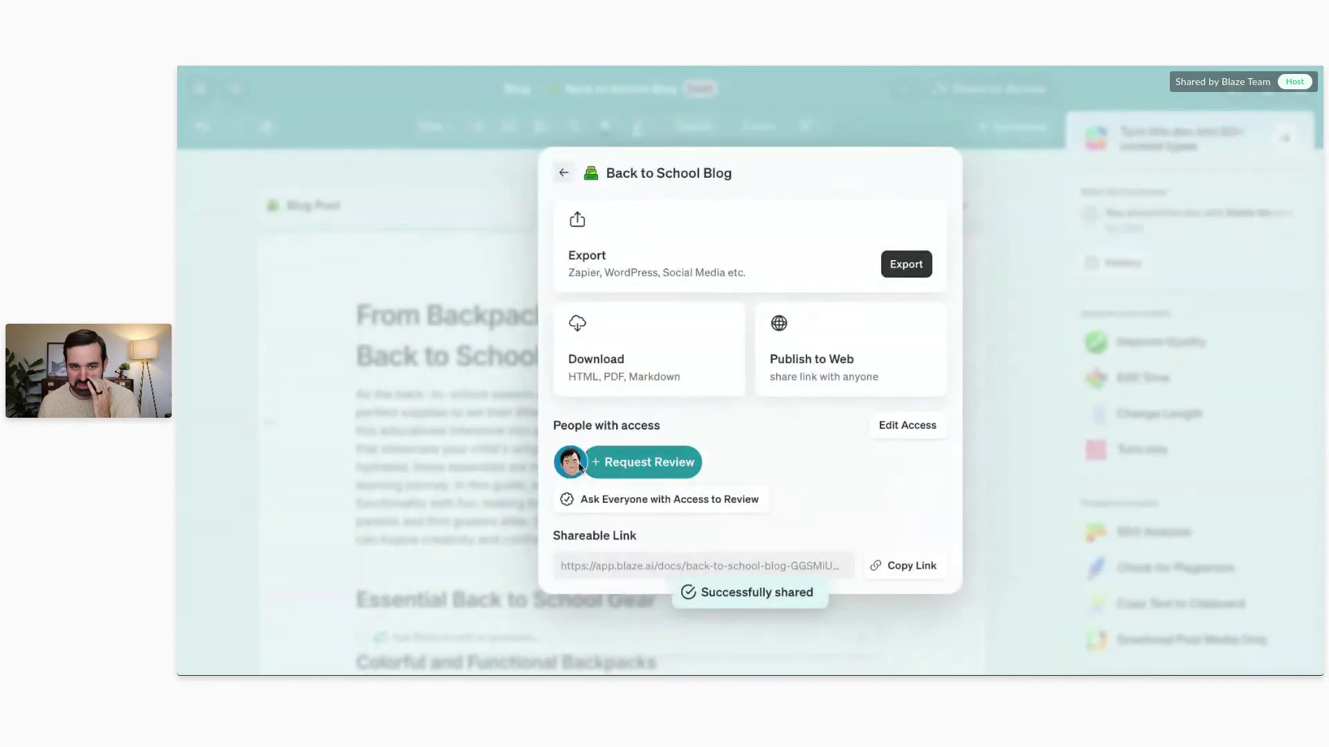
# Step: Confirm the new guest keeps Edit permission, then close the sharing dialog
pyautogui.click(900, 426)
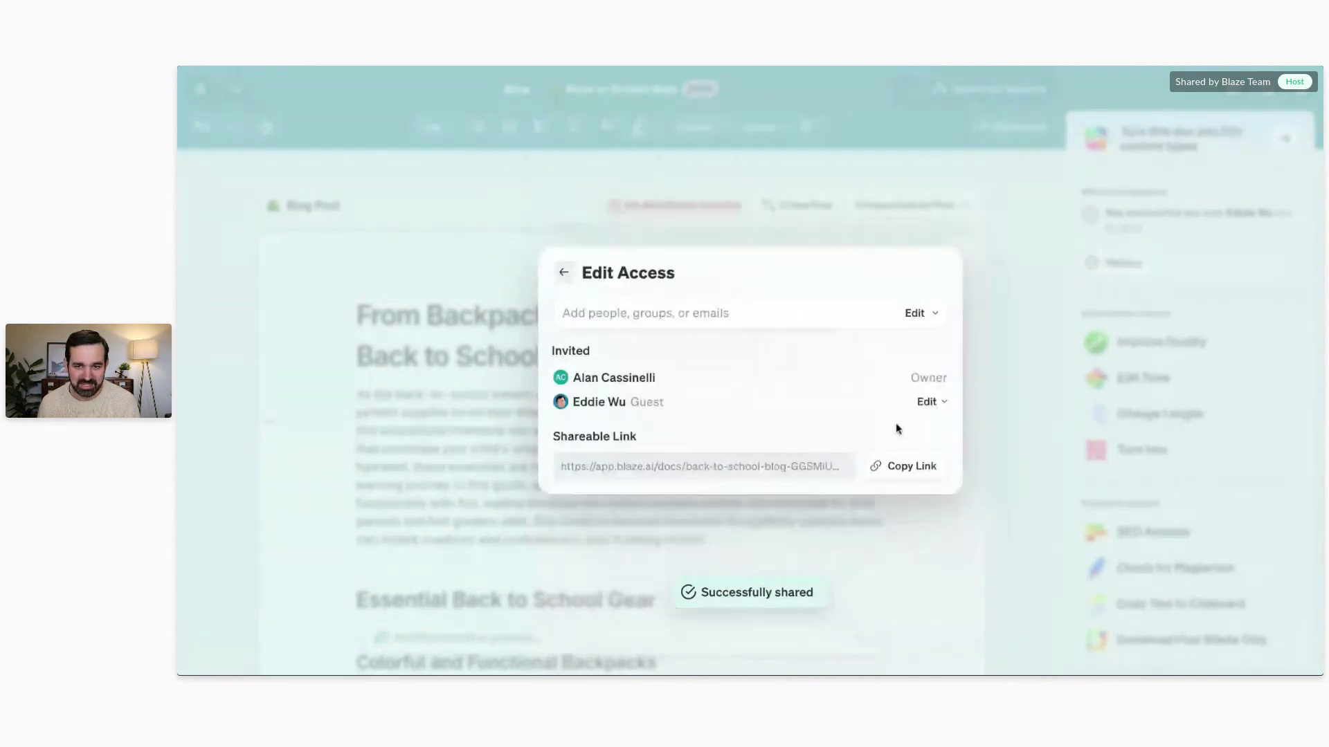
pyautogui.click(929, 404)
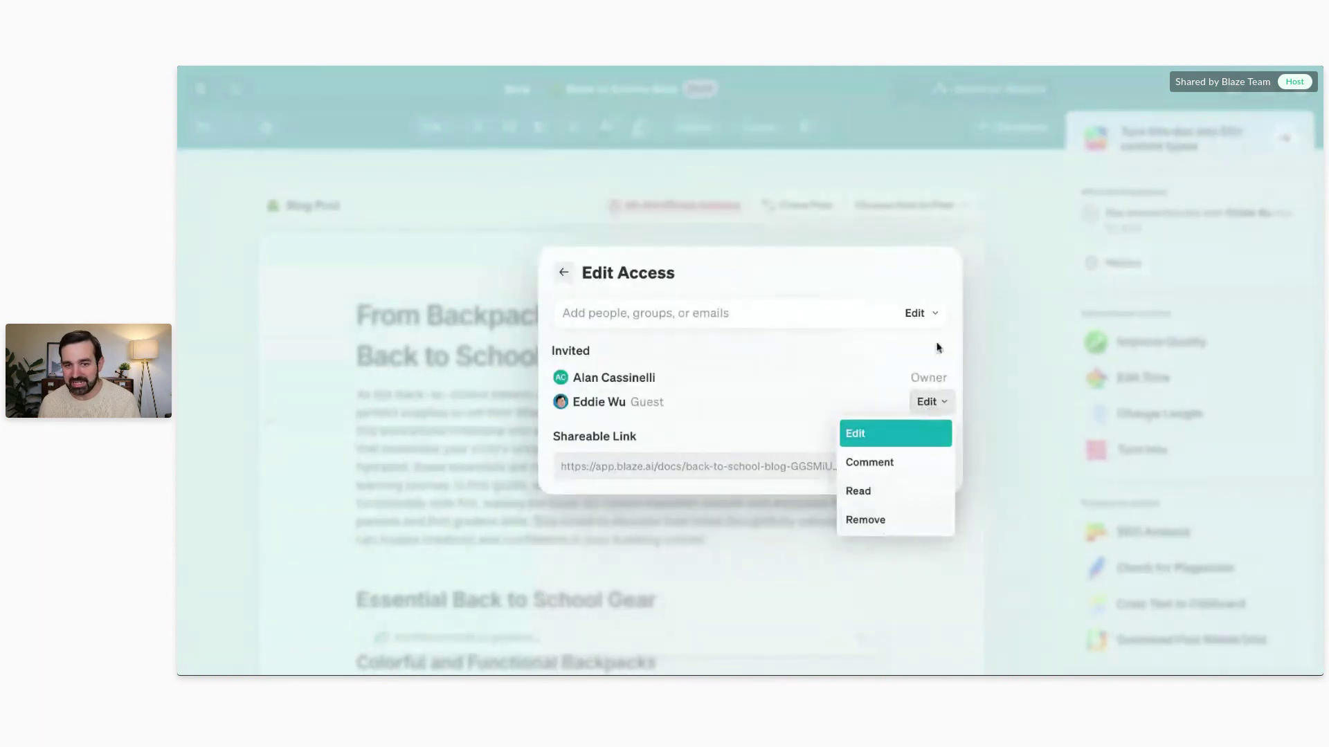
pyautogui.click(1001, 290)
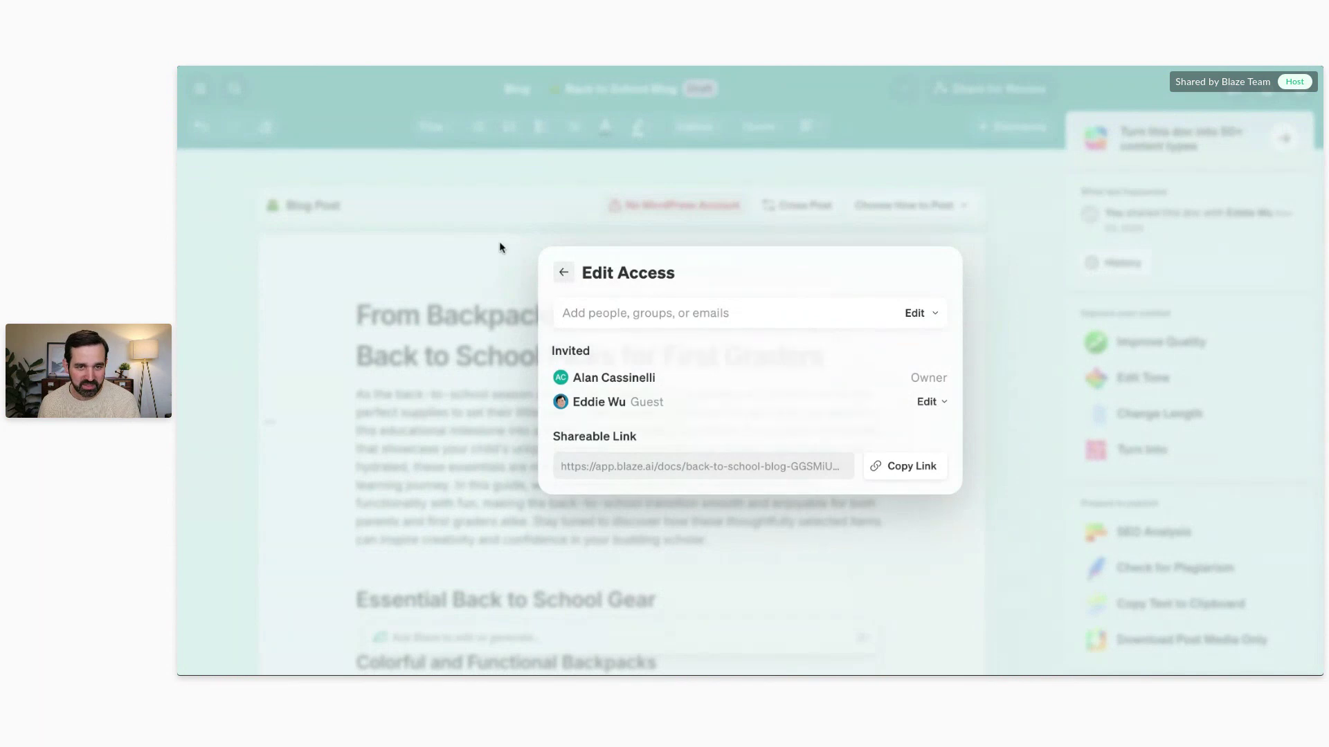
pyautogui.click(499, 246)
pyautogui.scroll(-2, 548, 317)
pyautogui.scroll(-1, 549, 317)
pyautogui.scroll(2, 549, 317)
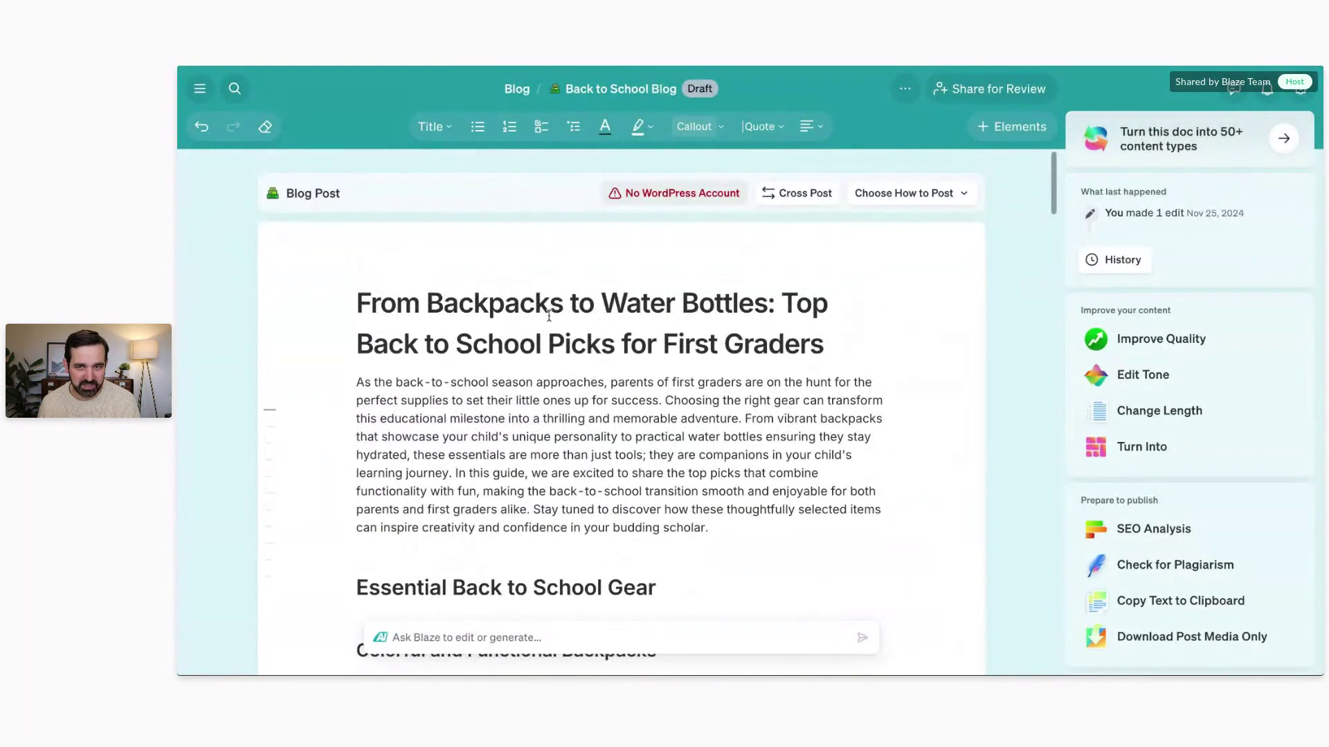
pyautogui.scroll(-1, 549, 316)
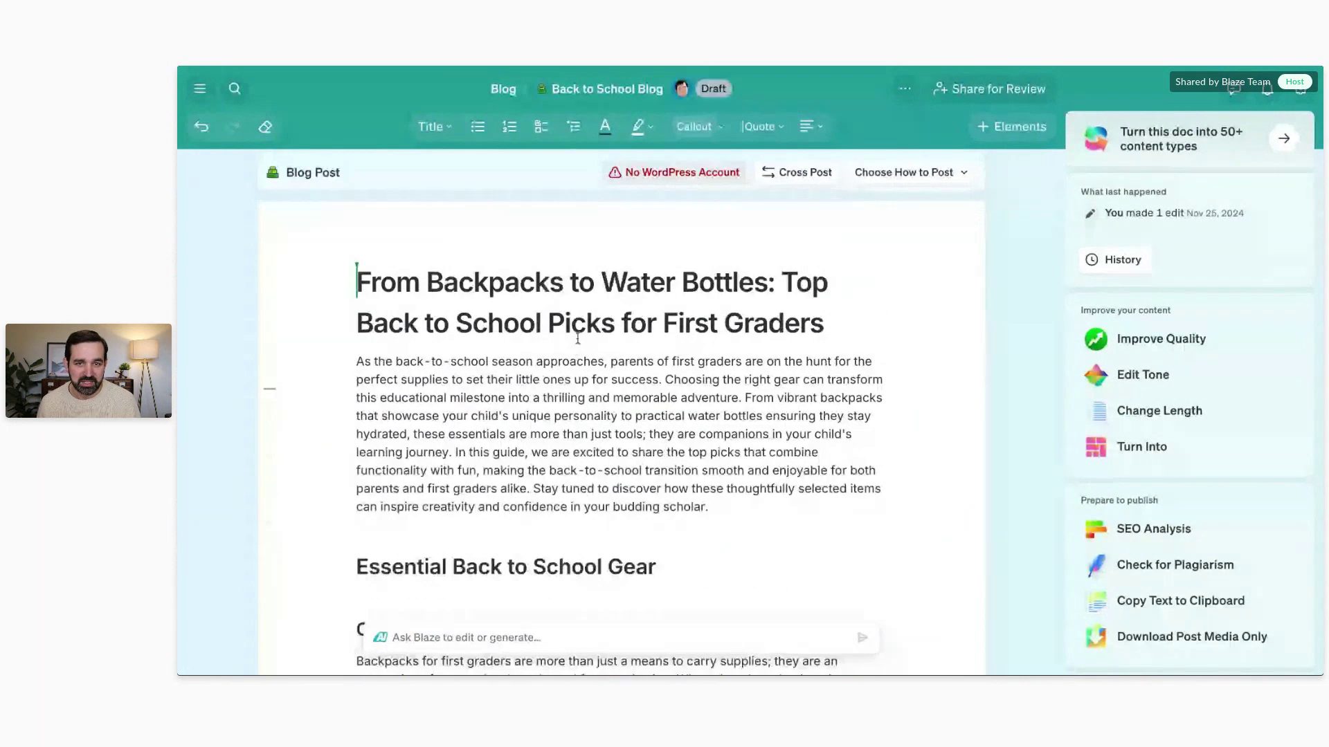
pyautogui.moveTo(663, 323); pyautogui.dragTo(825, 323)
pyautogui.write('Elementary School K')
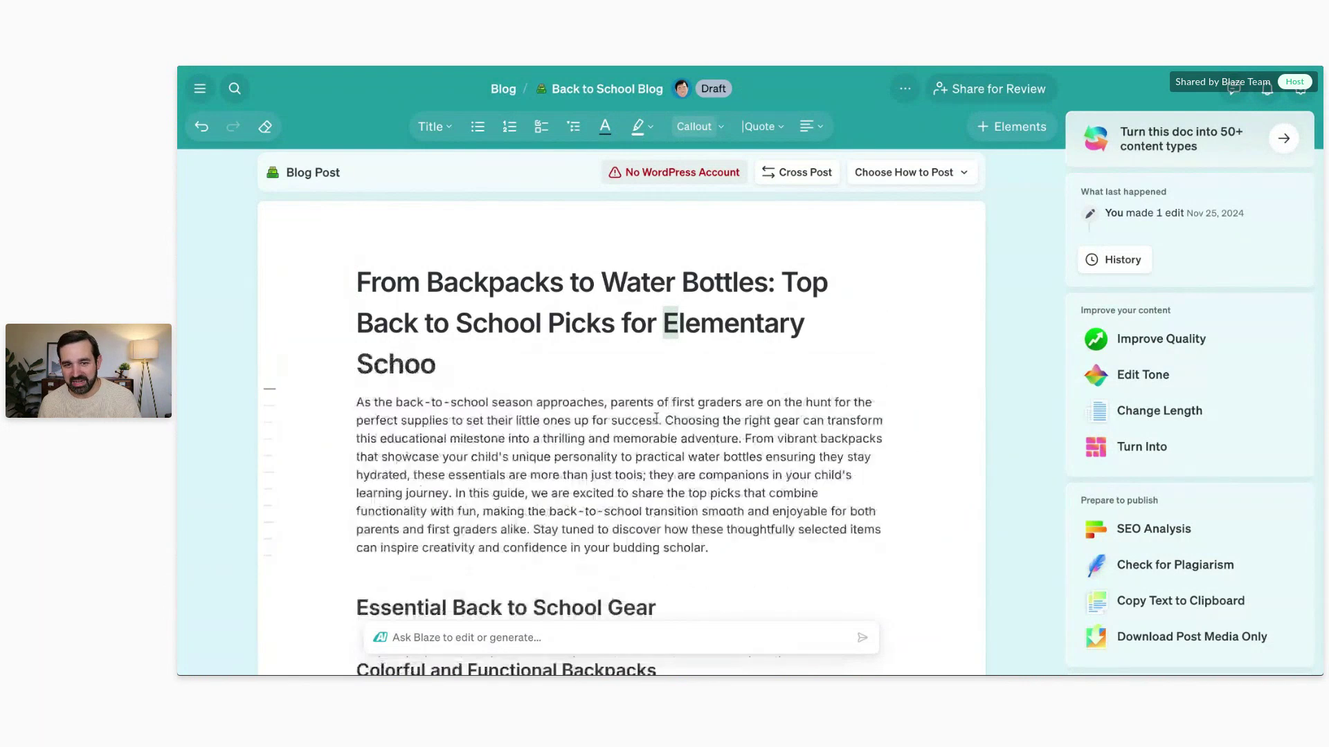
pyautogui.click(734, 556)
pyautogui.write('dhd;ljfjdf')
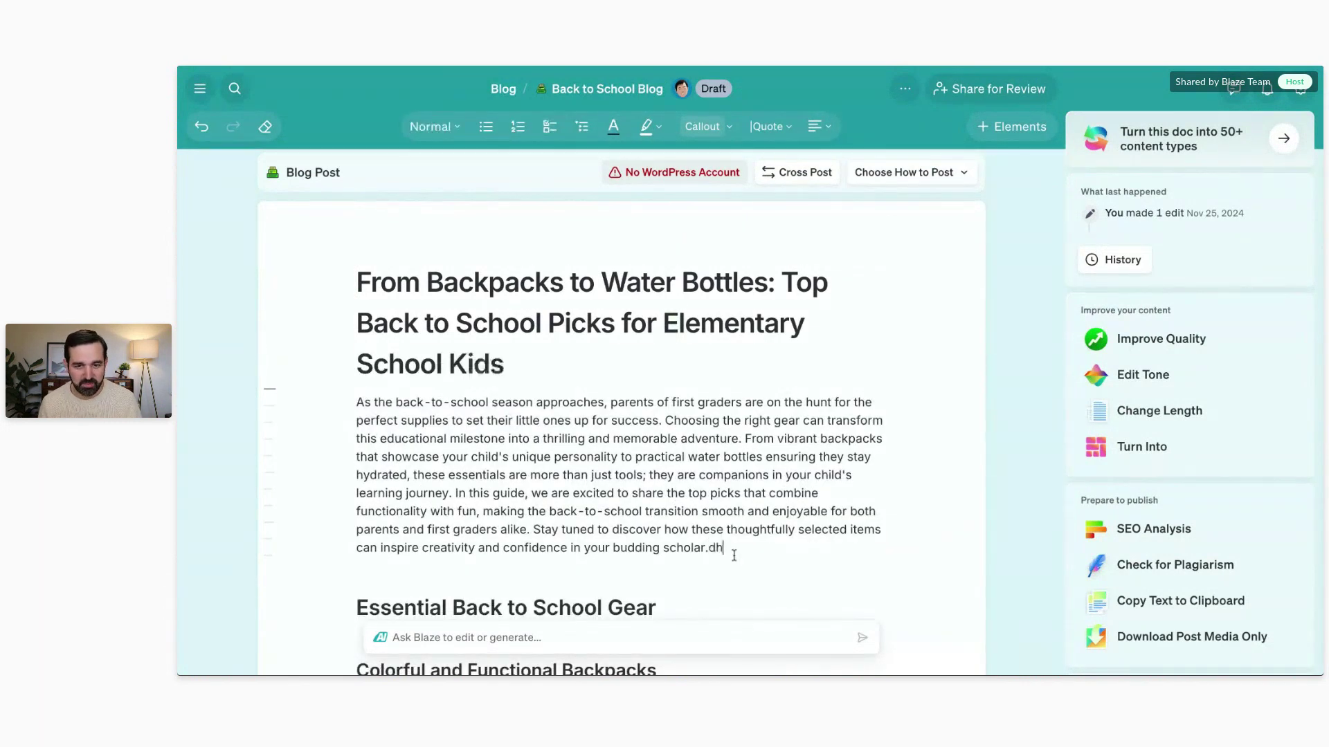
pyautogui.press('BackSpace')
pyautogui.press('BackSpace')
pyautogui.press('BackSpace')
pyautogui.press('BackSpace')
pyautogui.press('BackSpace')
pyautogui.press('BackSpace')
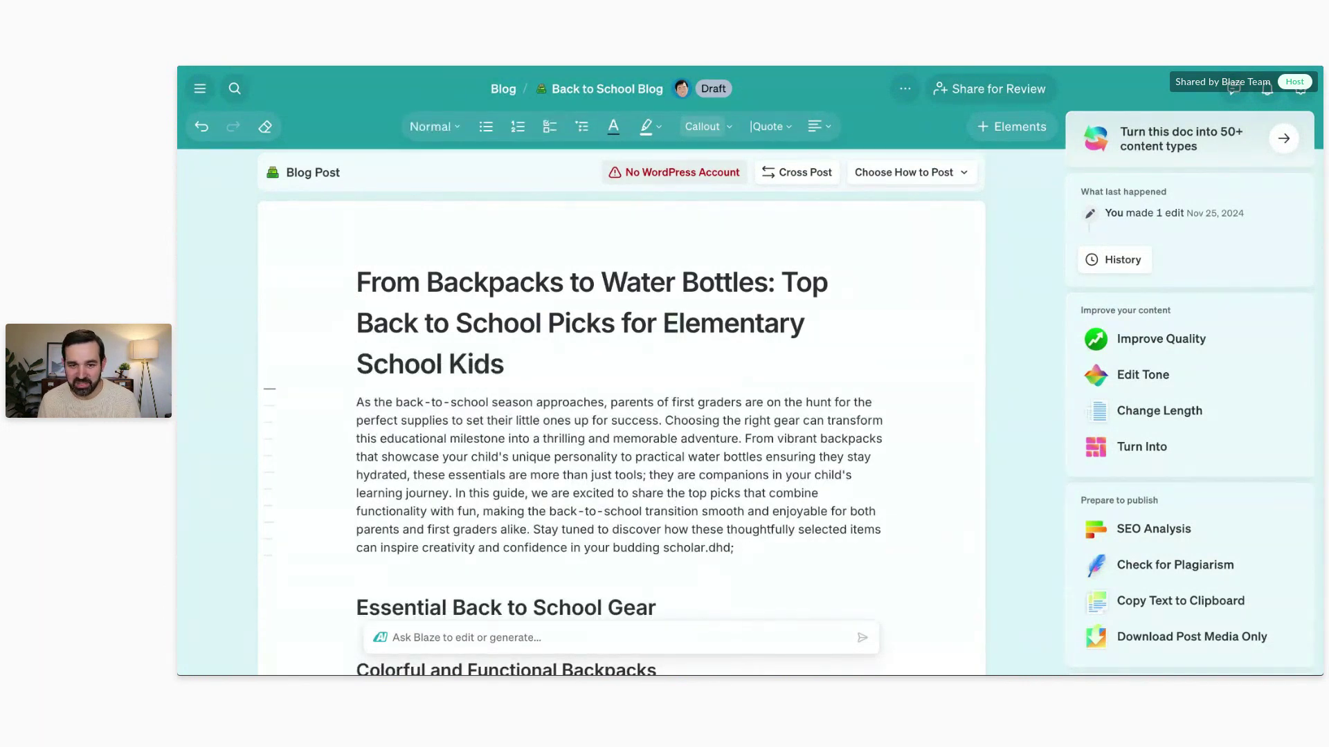
pyautogui.press('BackSpace')
pyautogui.press('BackSpace')
pyautogui.press('BackSpace')
pyautogui.press('BackSpace')
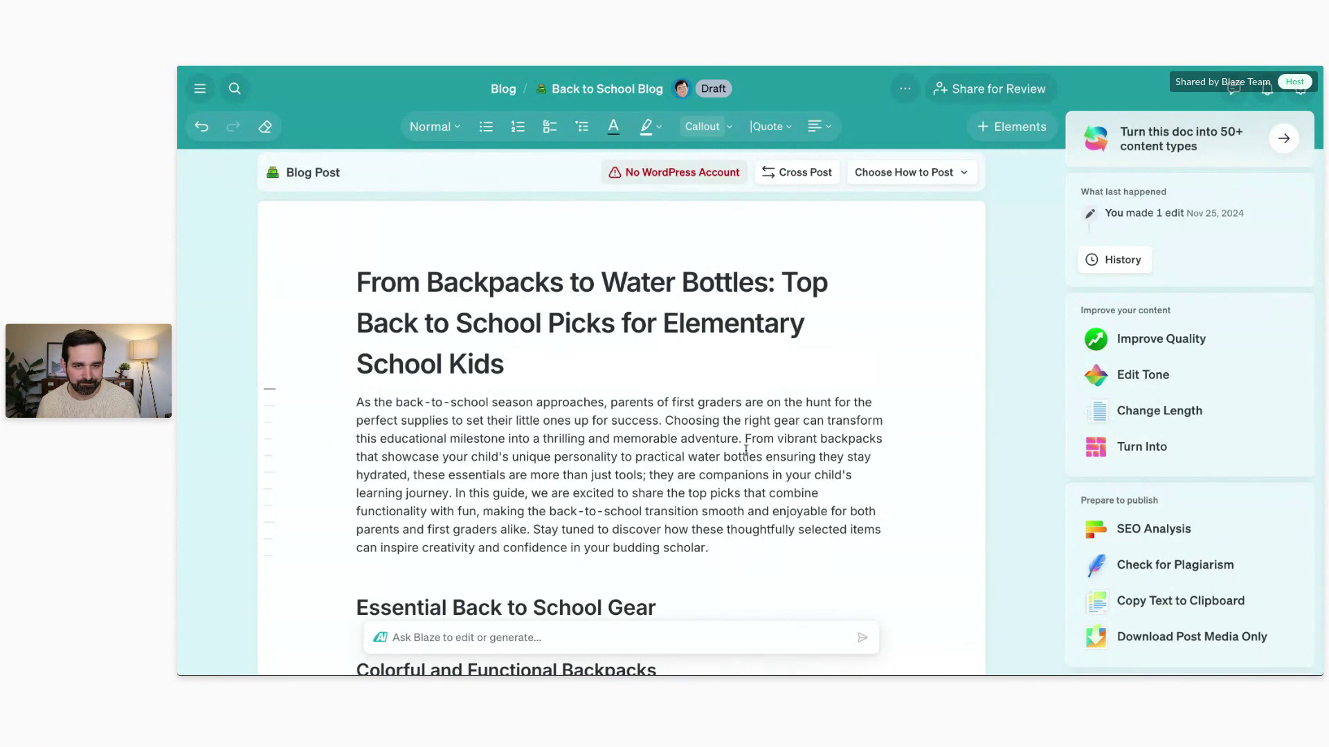
pyautogui.scroll(-3, 931, 330)
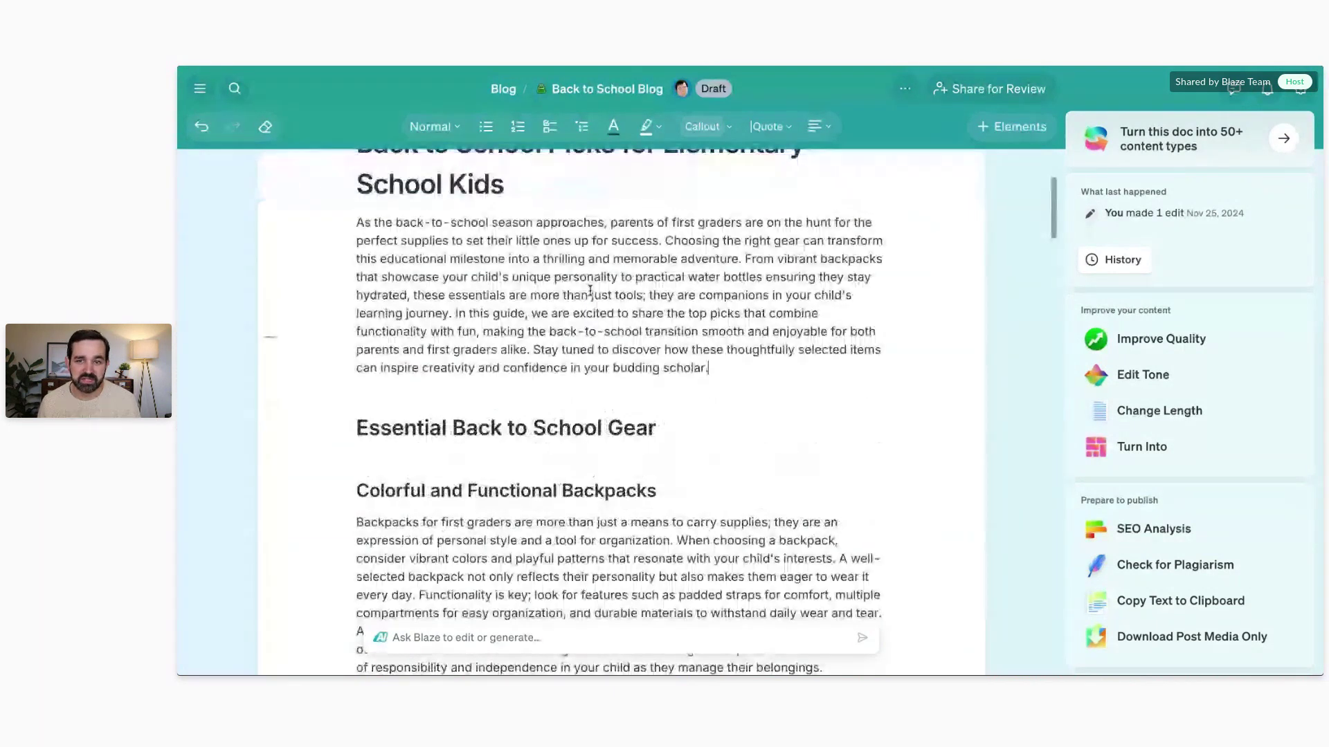
pyautogui.scroll(3, 930, 330)
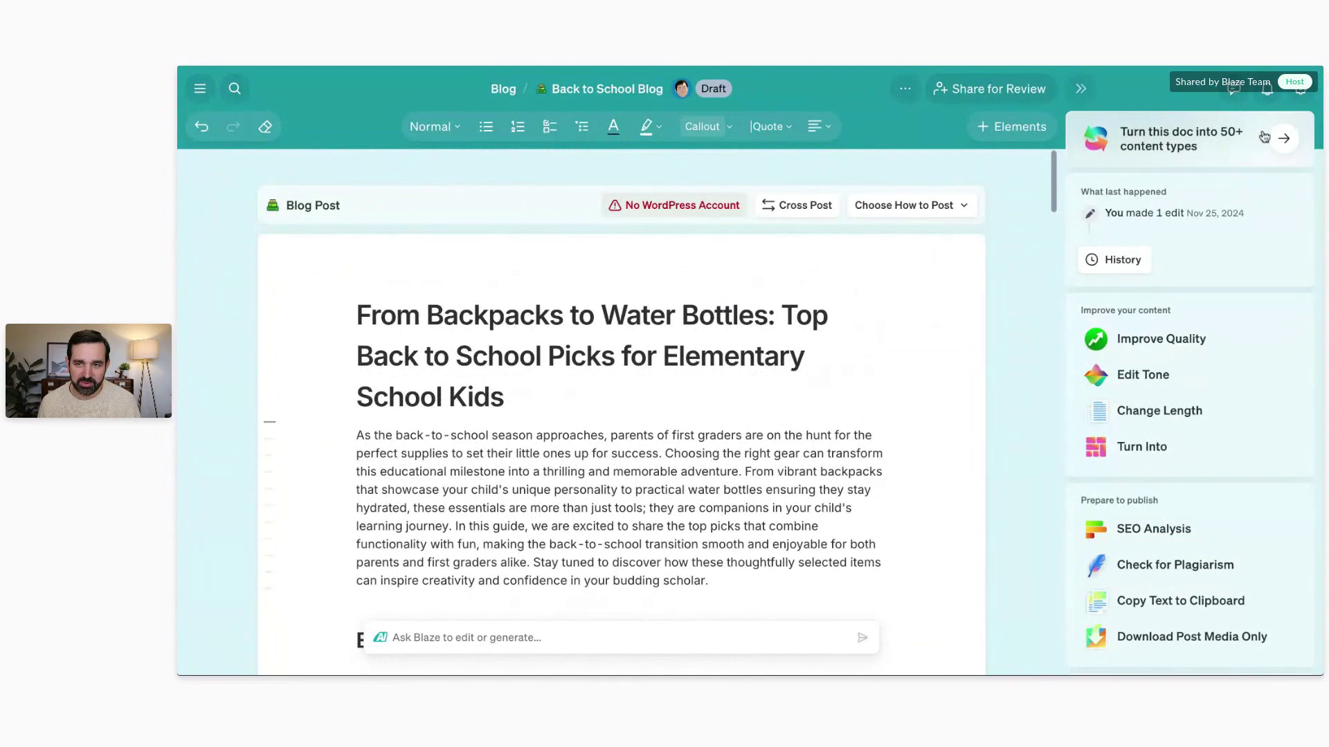
pyautogui.click(1233, 89)
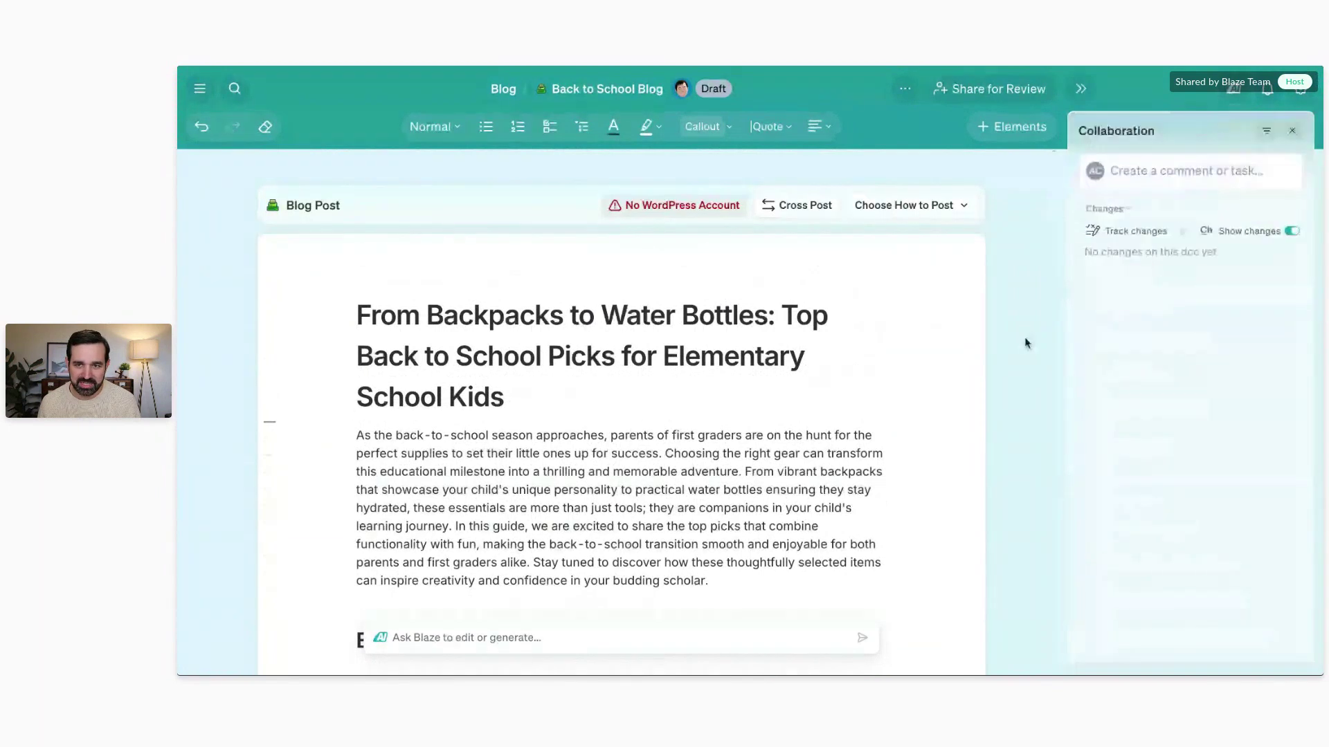
pyautogui.click(1161, 170)
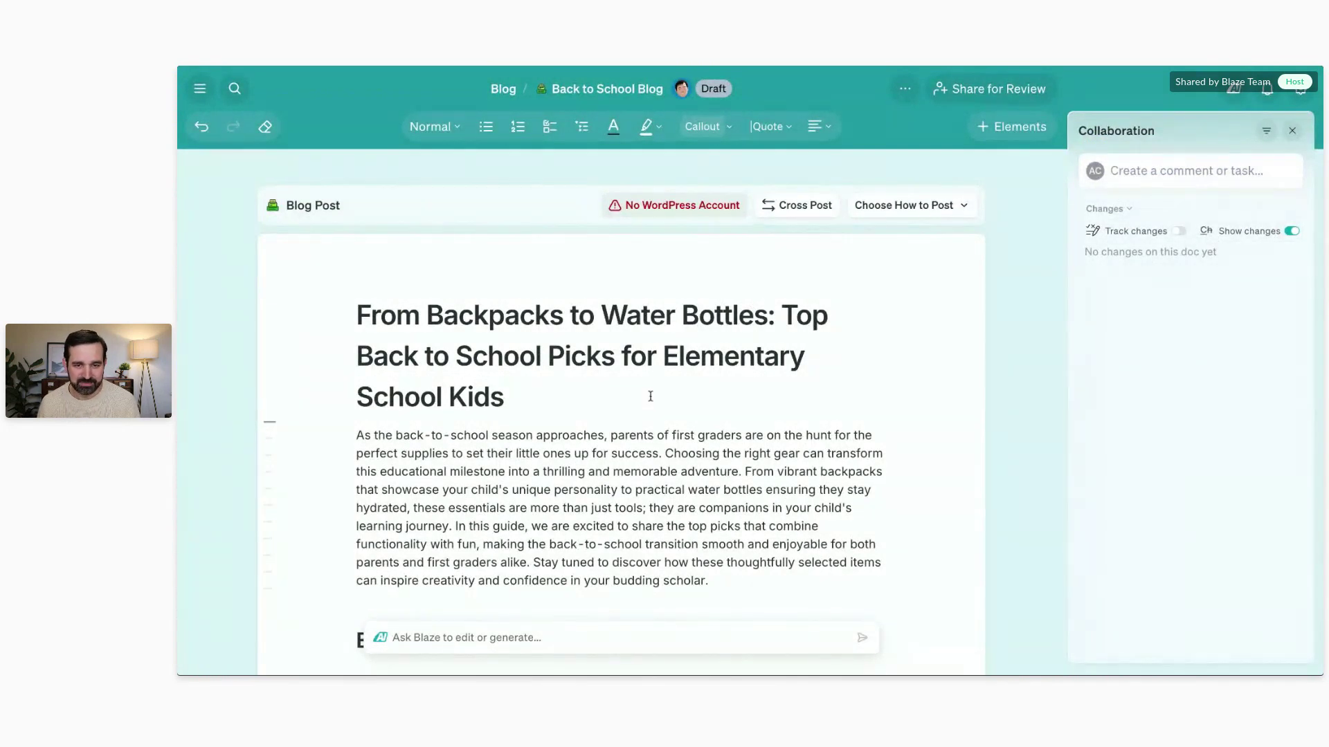
pyautogui.scroll(-3, 692, 391)
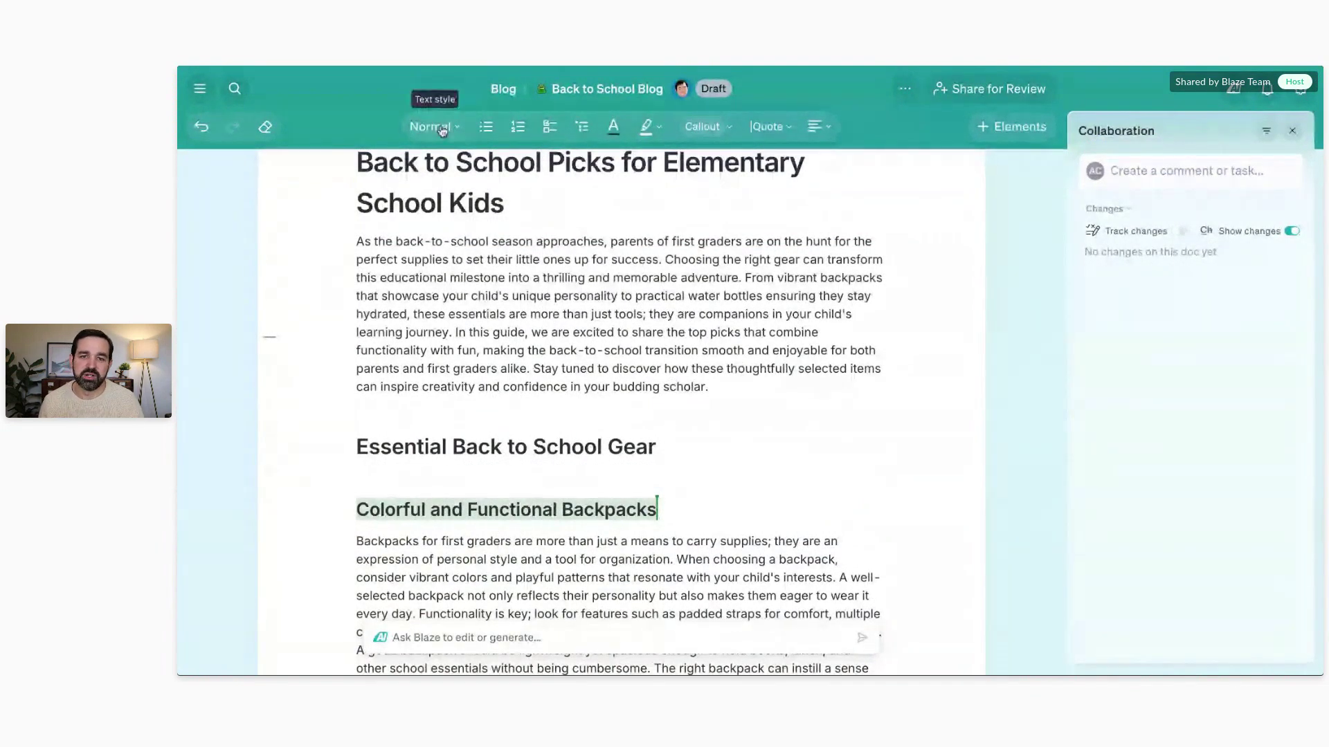
# Step: Open the Elements menu of insertable items and dismiss it again
pyautogui.click(1032, 129)
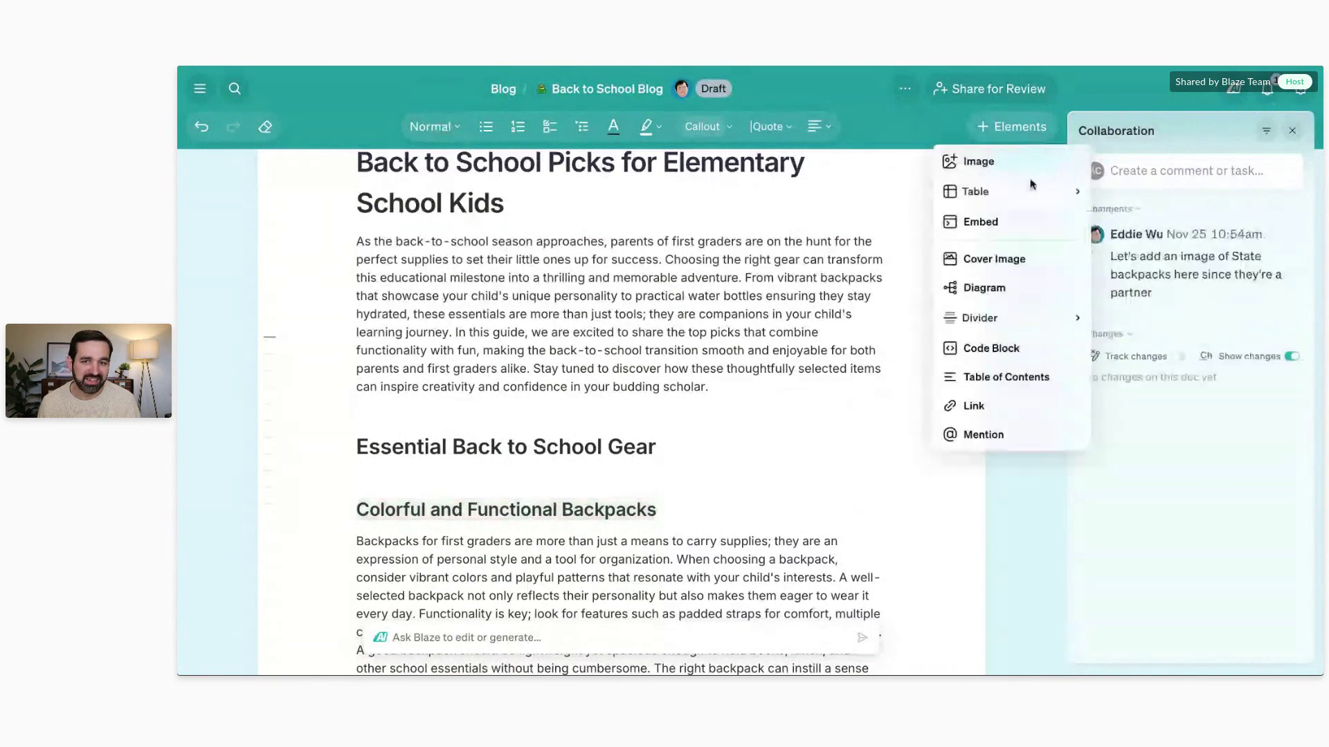
pyautogui.moveTo(1023, 202)
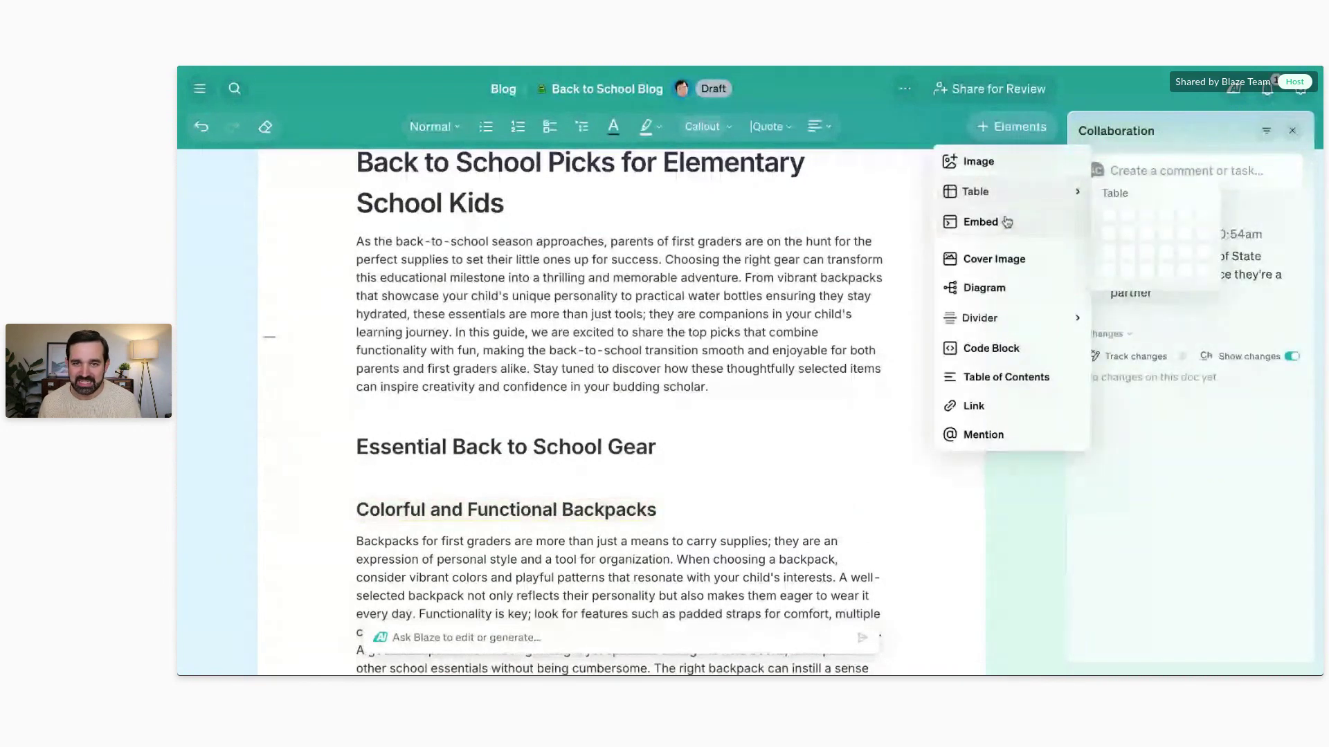
pyautogui.click(994, 161)
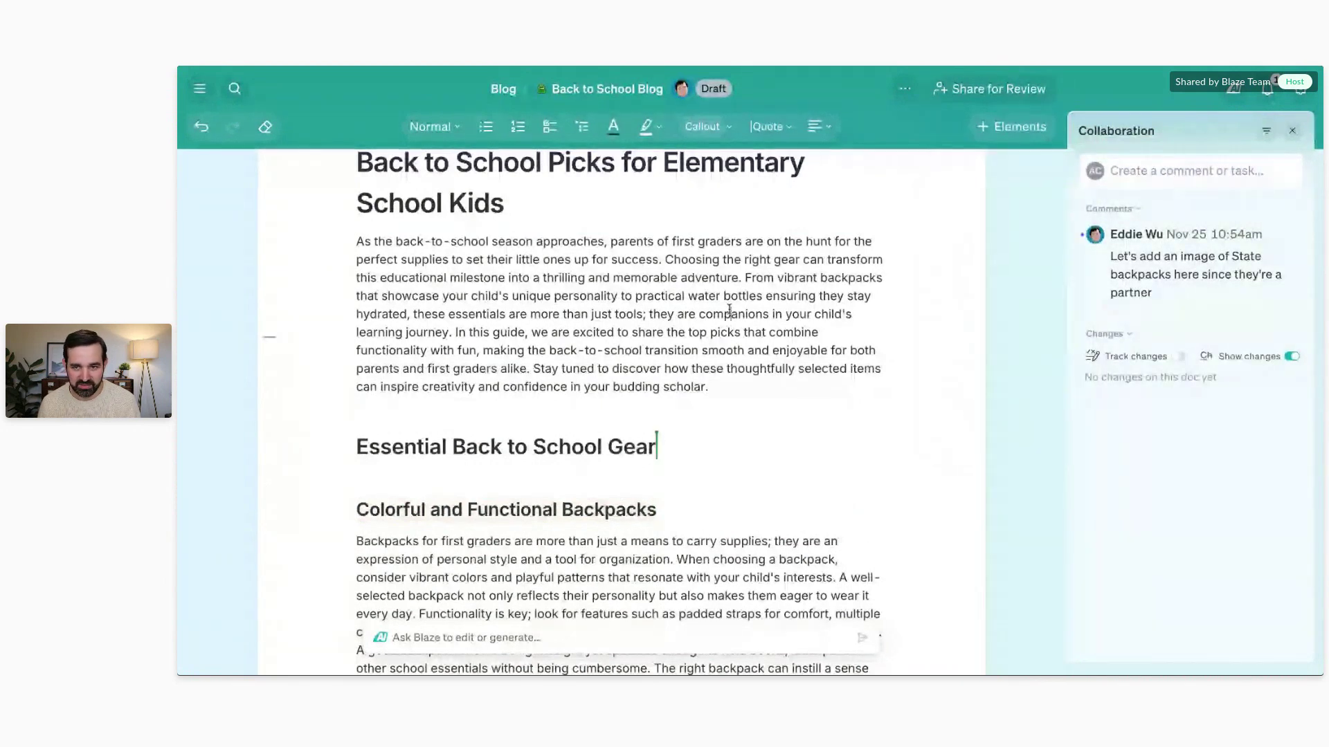
# Step: React with a thumbs-up to the State backpacks image comment and start a reply
pyautogui.moveTo(1207, 279)
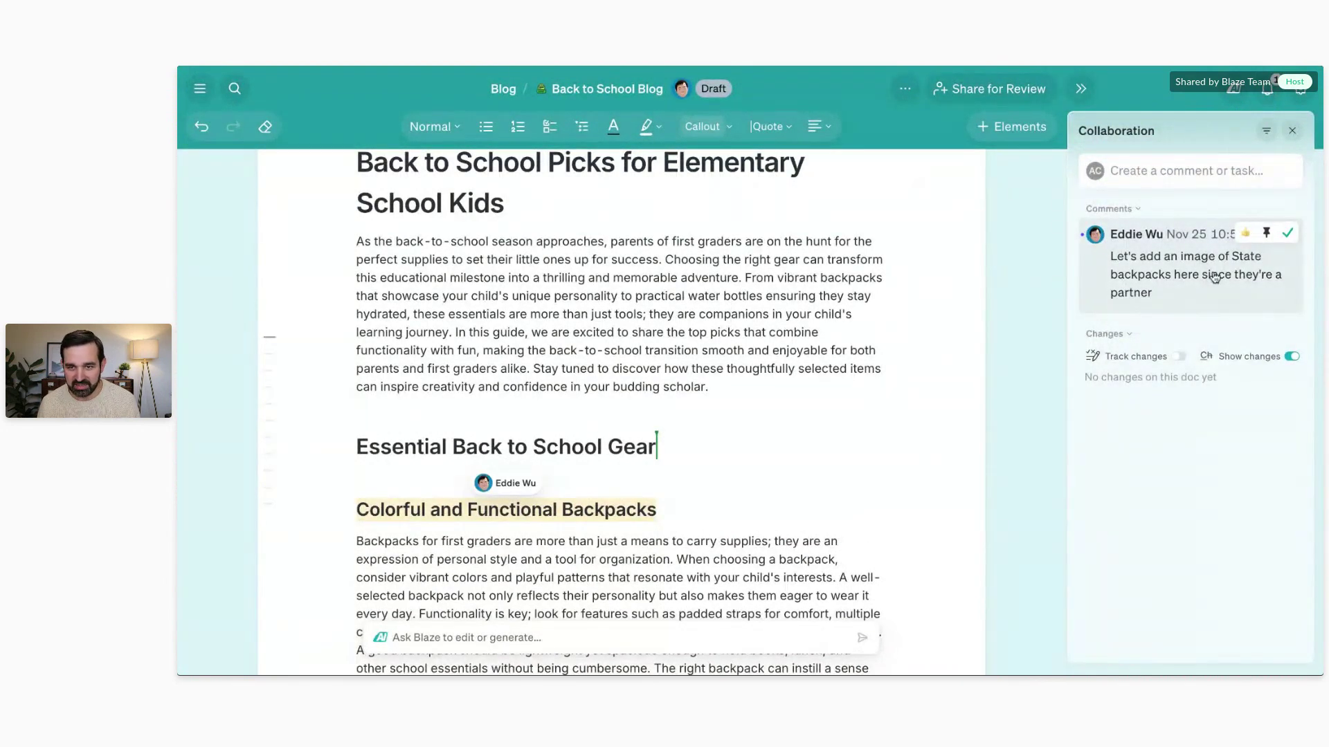
pyautogui.click(1214, 277)
pyautogui.click(1245, 234)
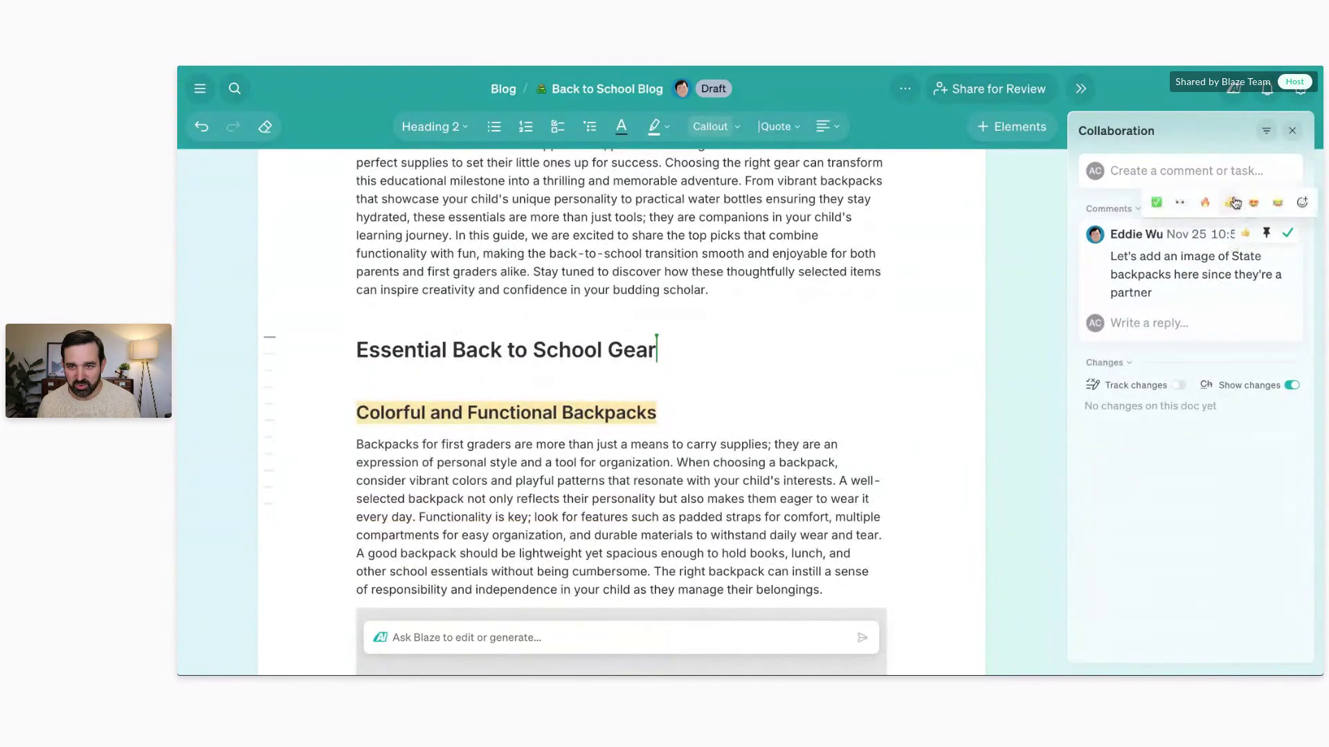
pyautogui.click(1229, 203)
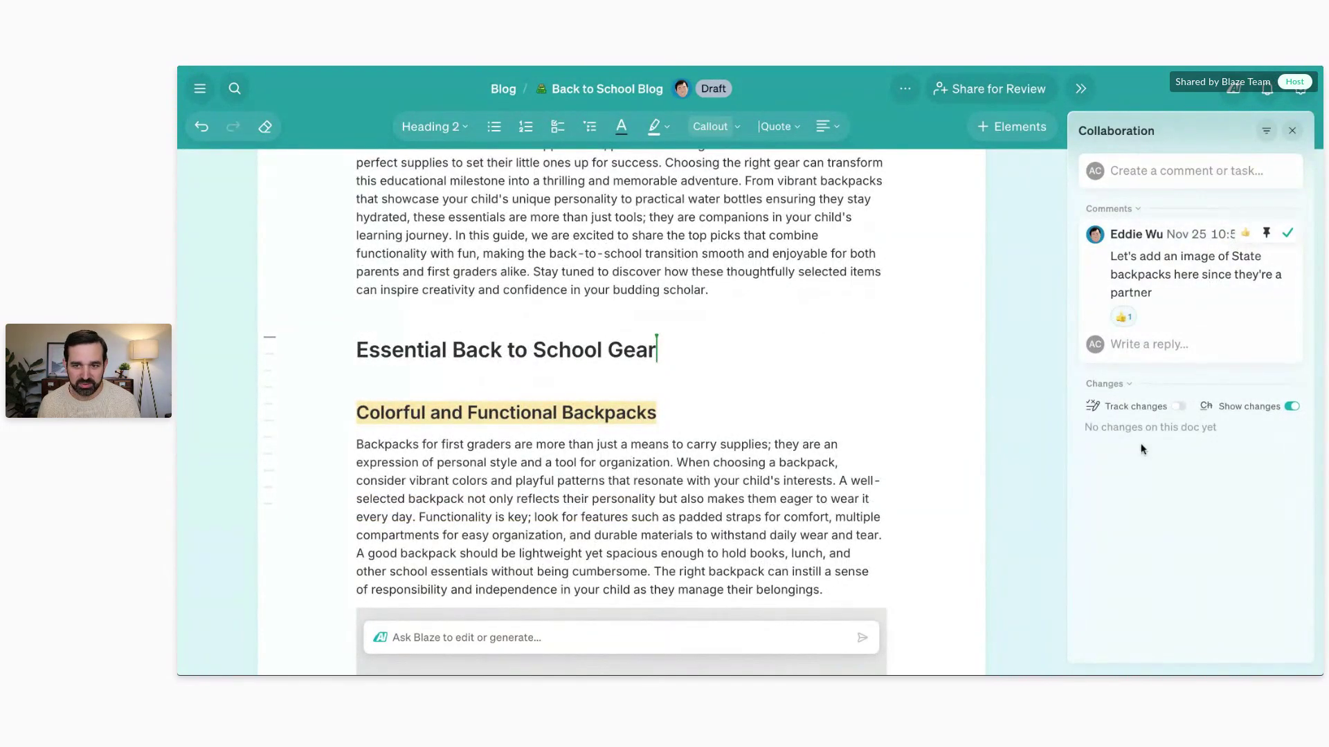
pyautogui.click(1155, 349)
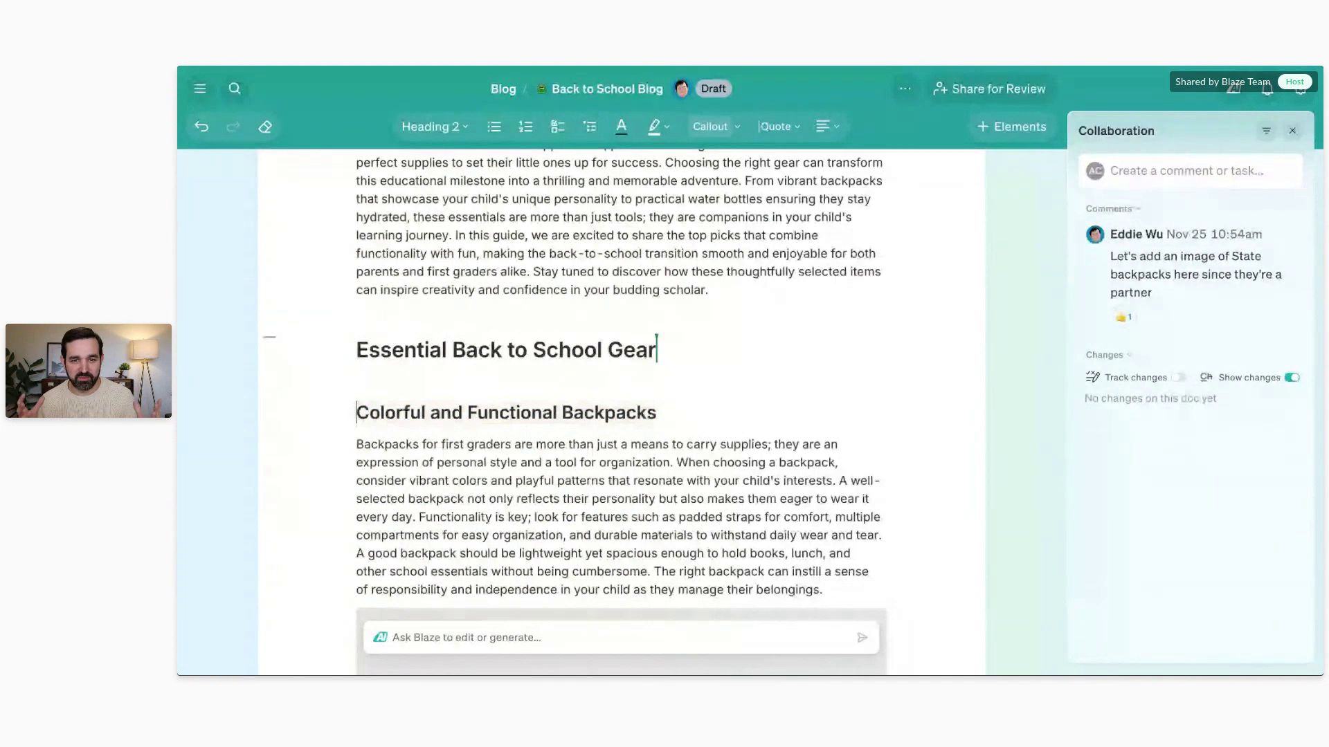
pyautogui.scroll(-2, 727, 422)
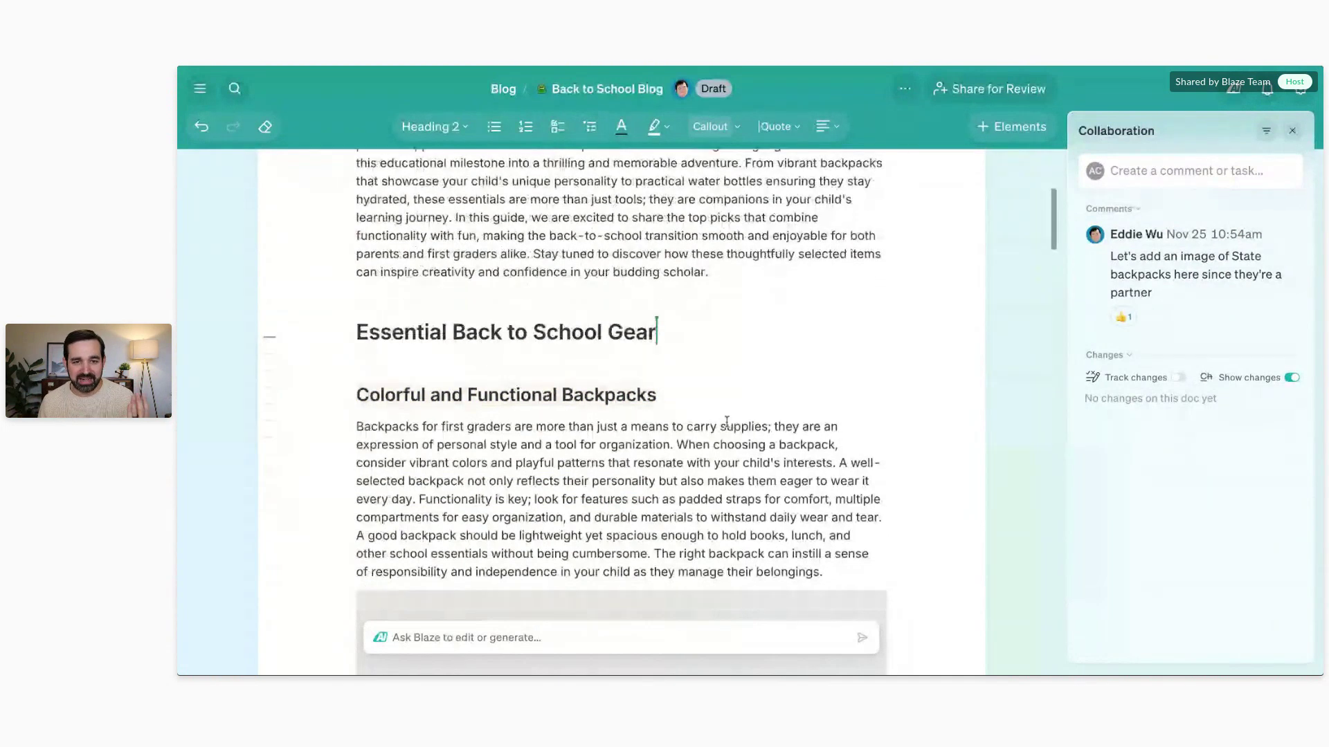
pyautogui.scroll(5, 727, 422)
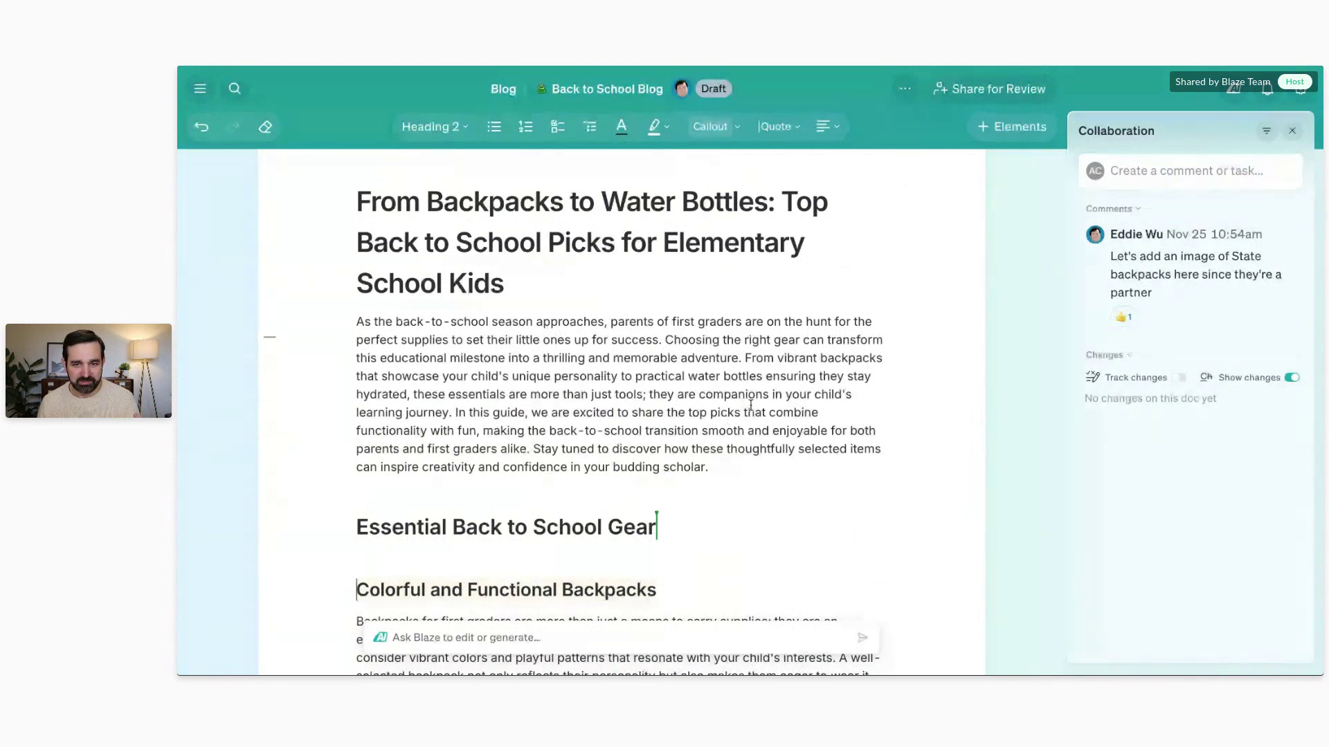
# Step: Select the intro paragraph and preview Ask Blaze's Change Length and Change Tone options
pyautogui.moveTo(741, 461); pyautogui.dragTo(356, 318)
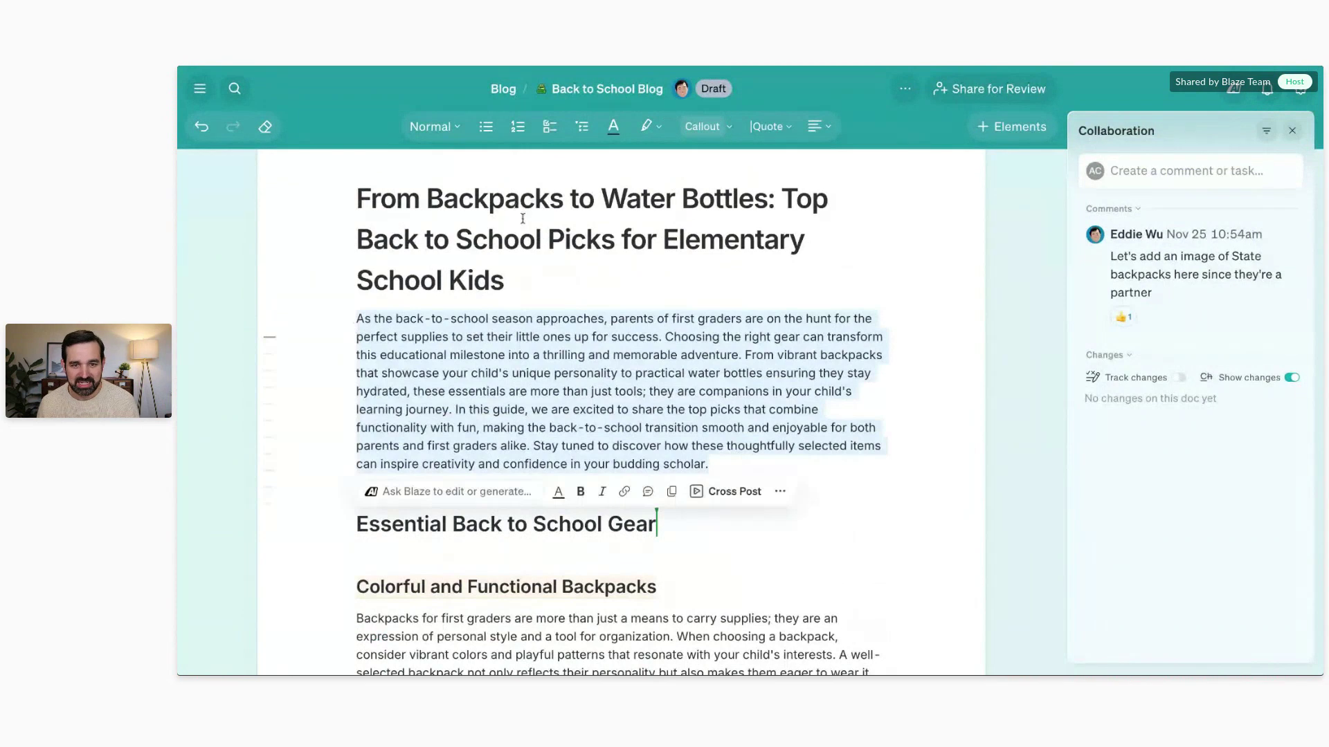
pyautogui.click(487, 490)
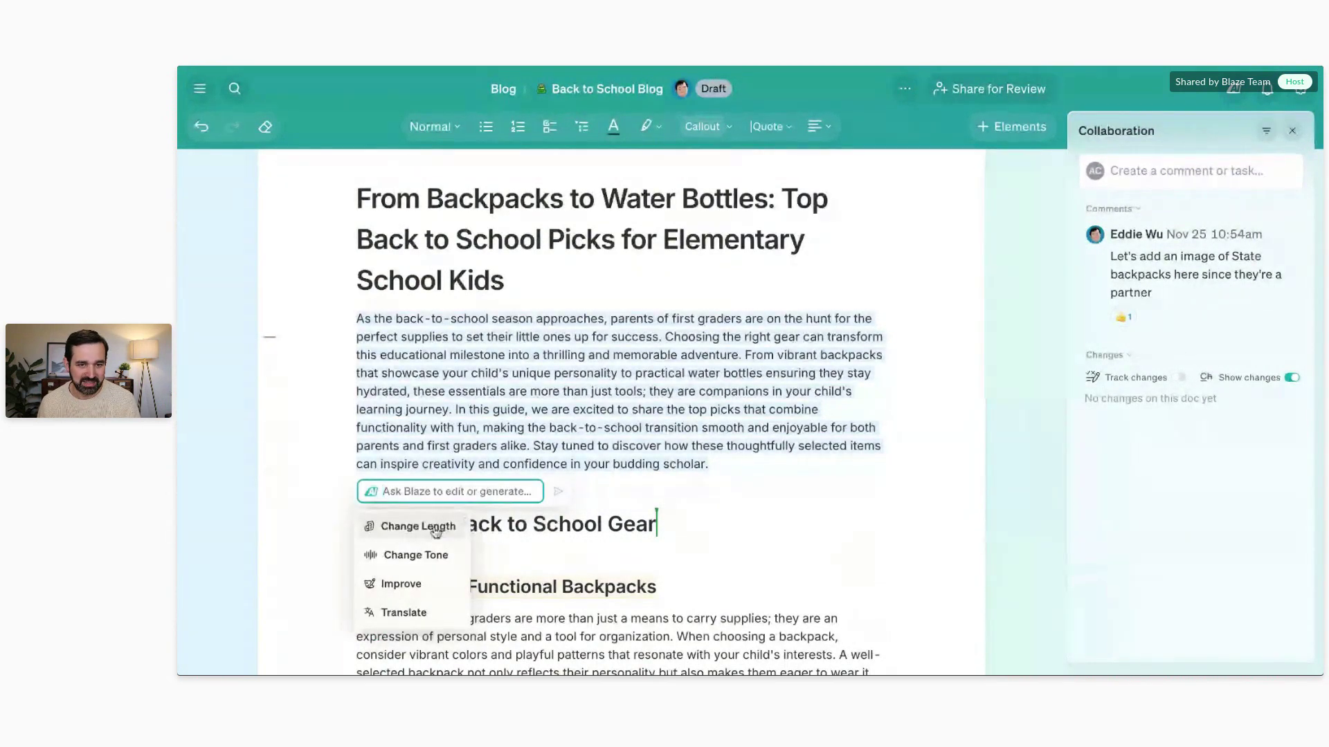
pyautogui.click(439, 526)
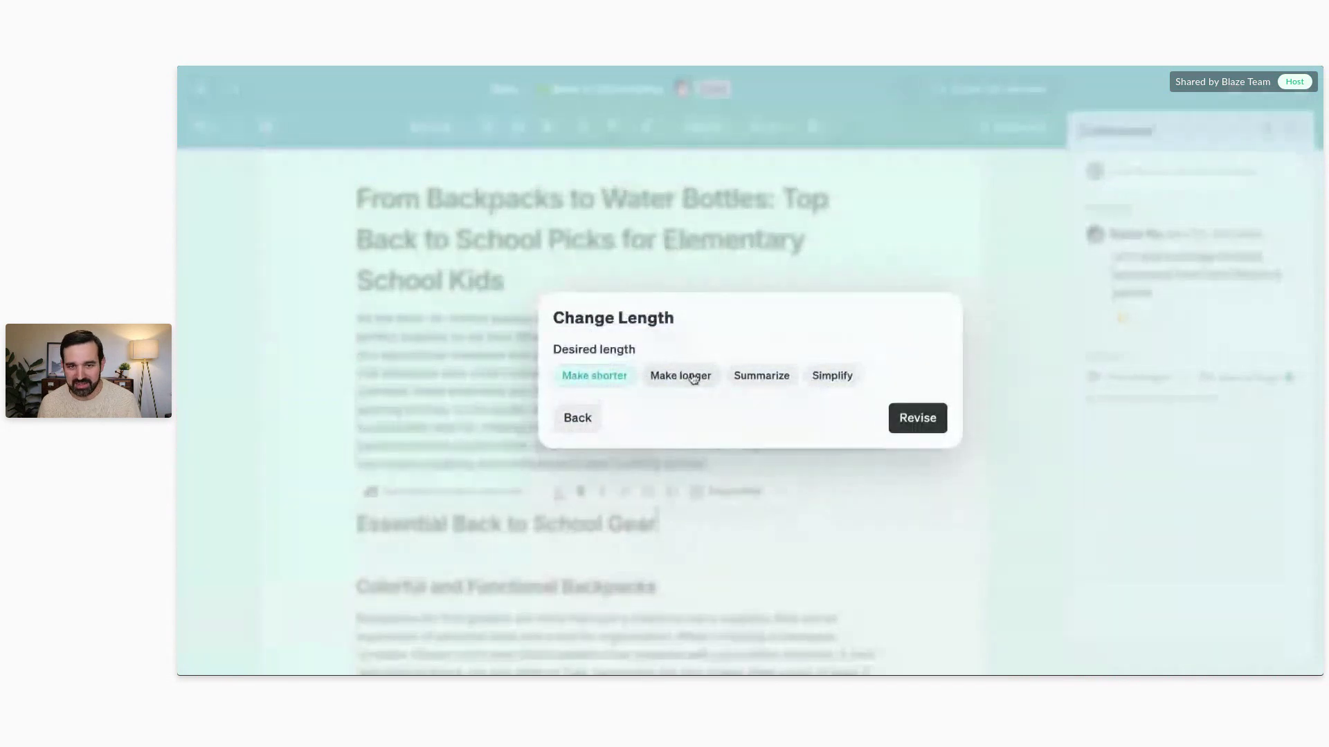
pyautogui.click(575, 418)
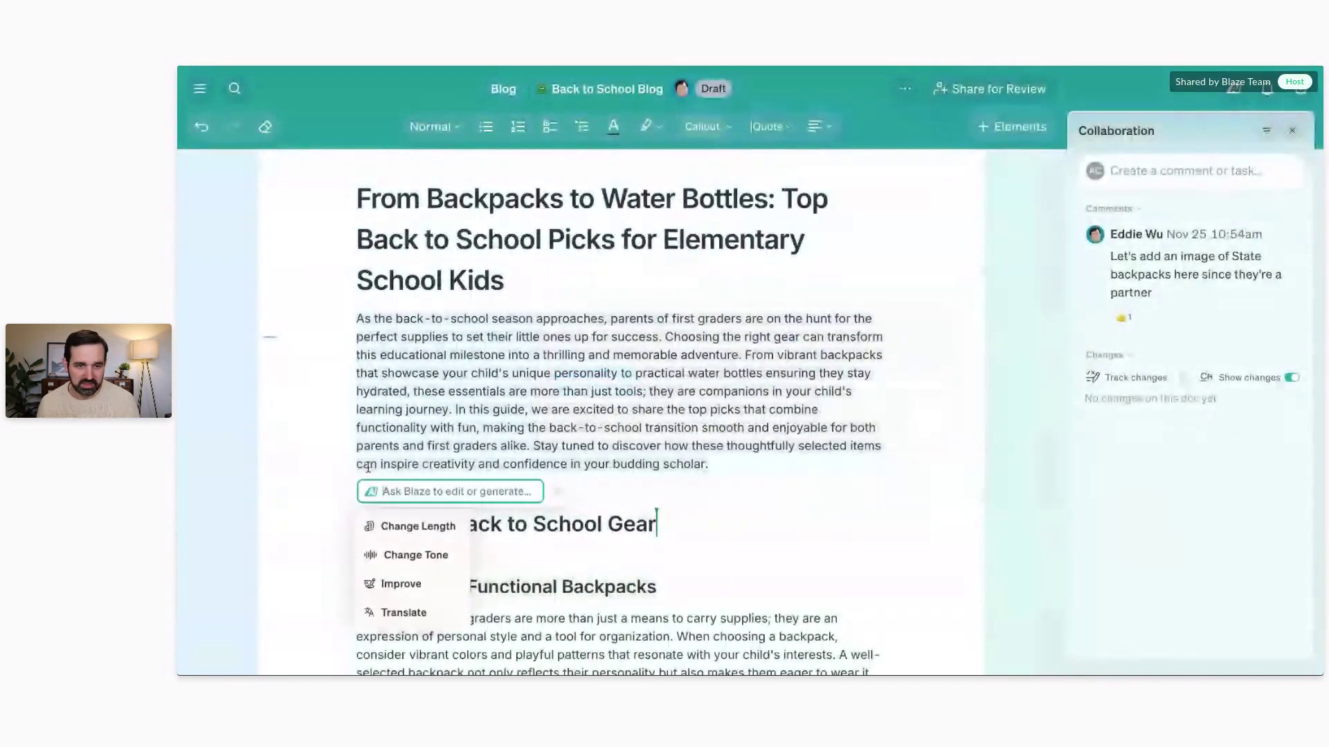
pyautogui.click(413, 557)
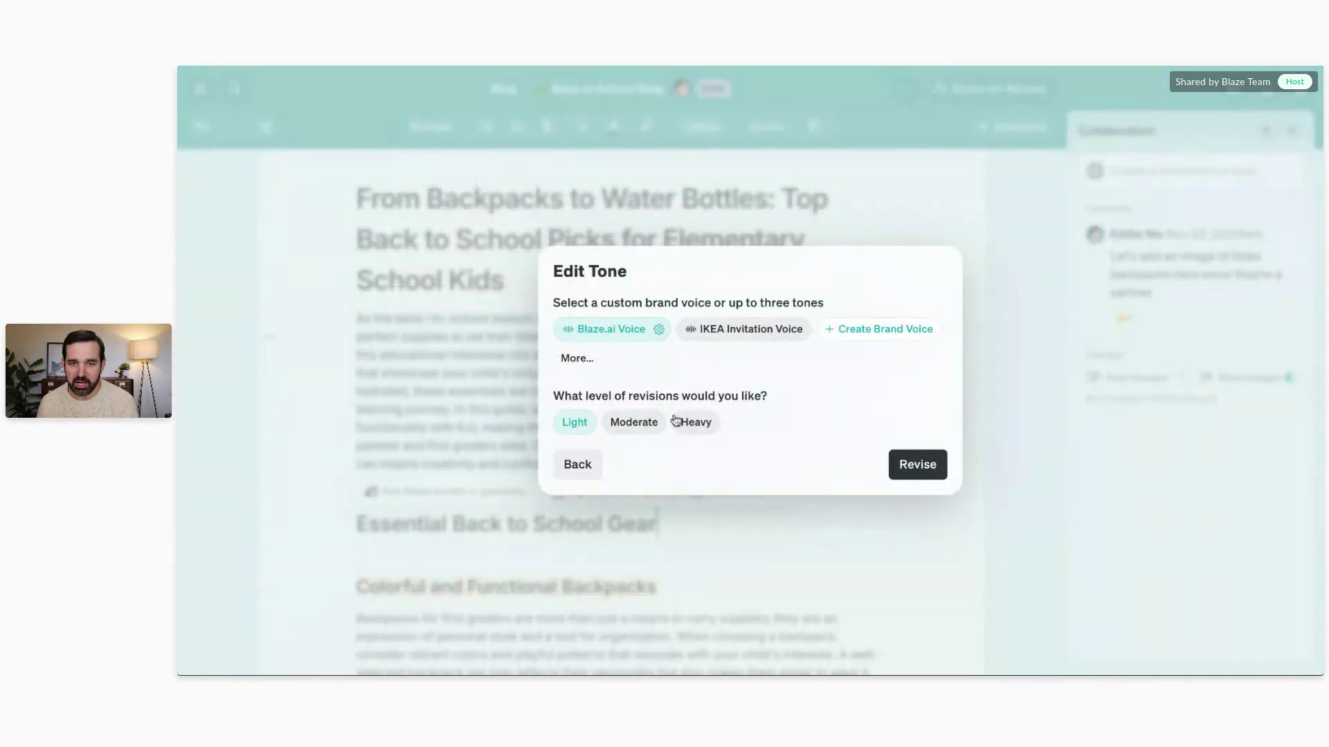
pyautogui.click(589, 473)
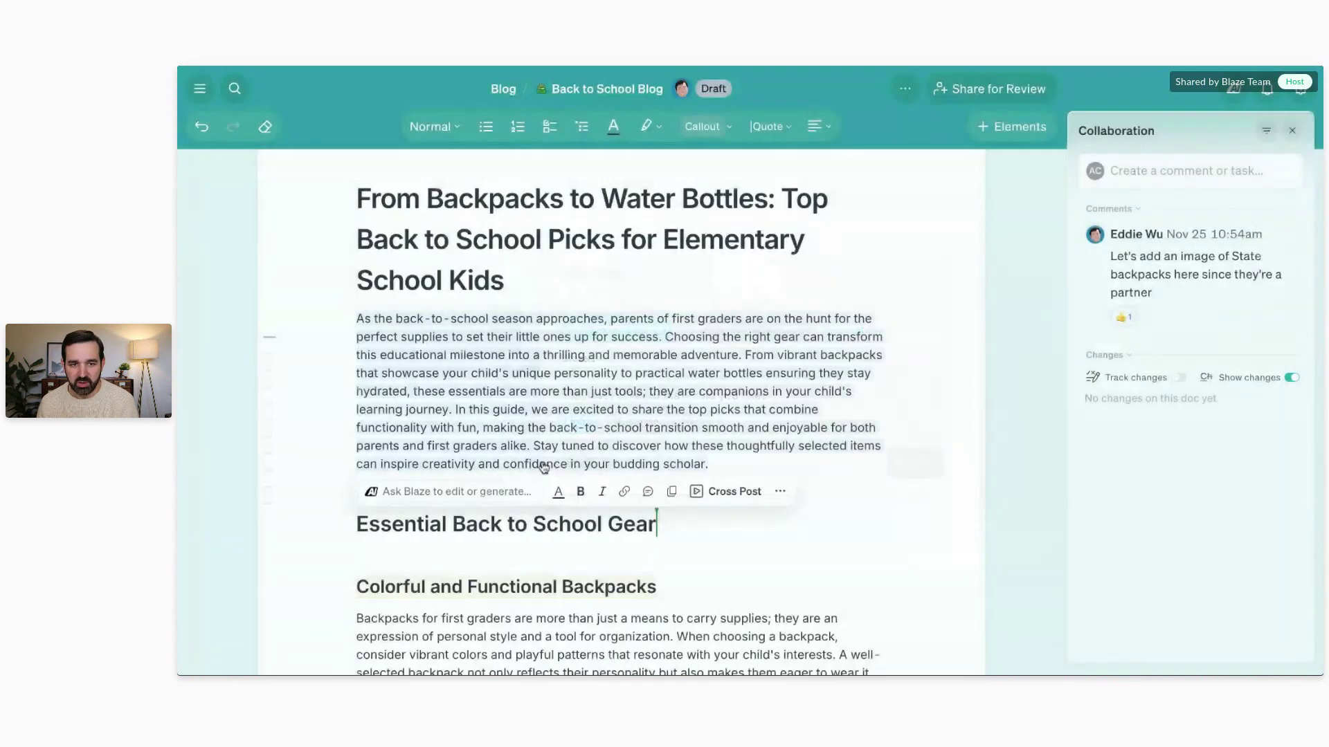
# Step: Ask Blaze to 'write this in more plain language' and replace the original paragraph
pyautogui.click(422, 489)
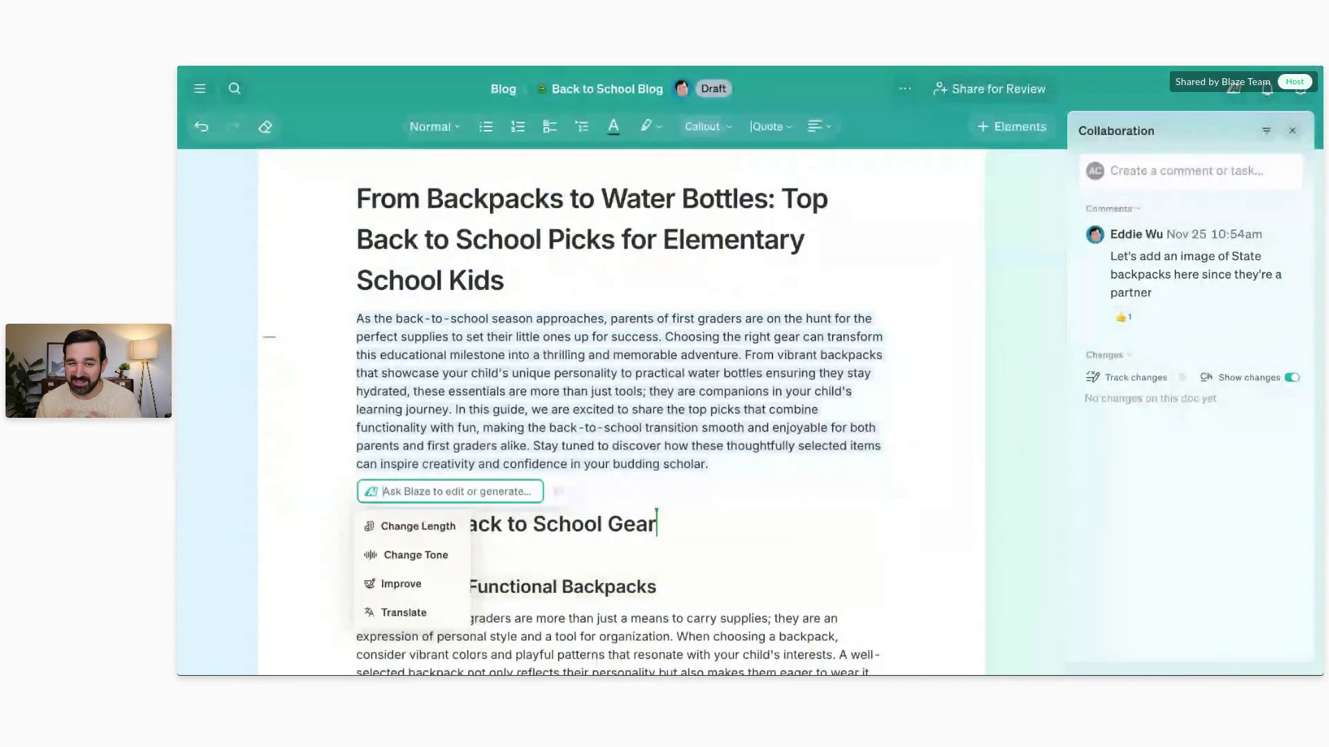
pyautogui.write('wri')
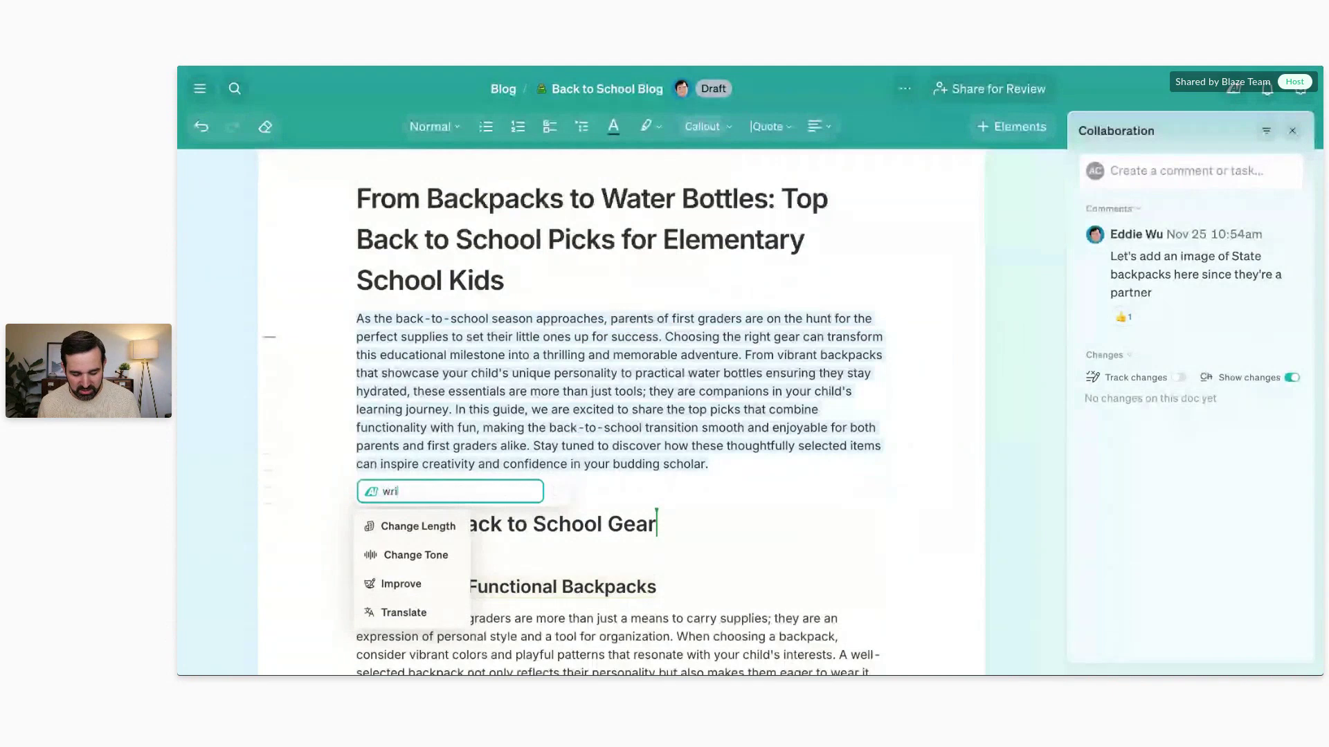
pyautogui.write('te this in mor')
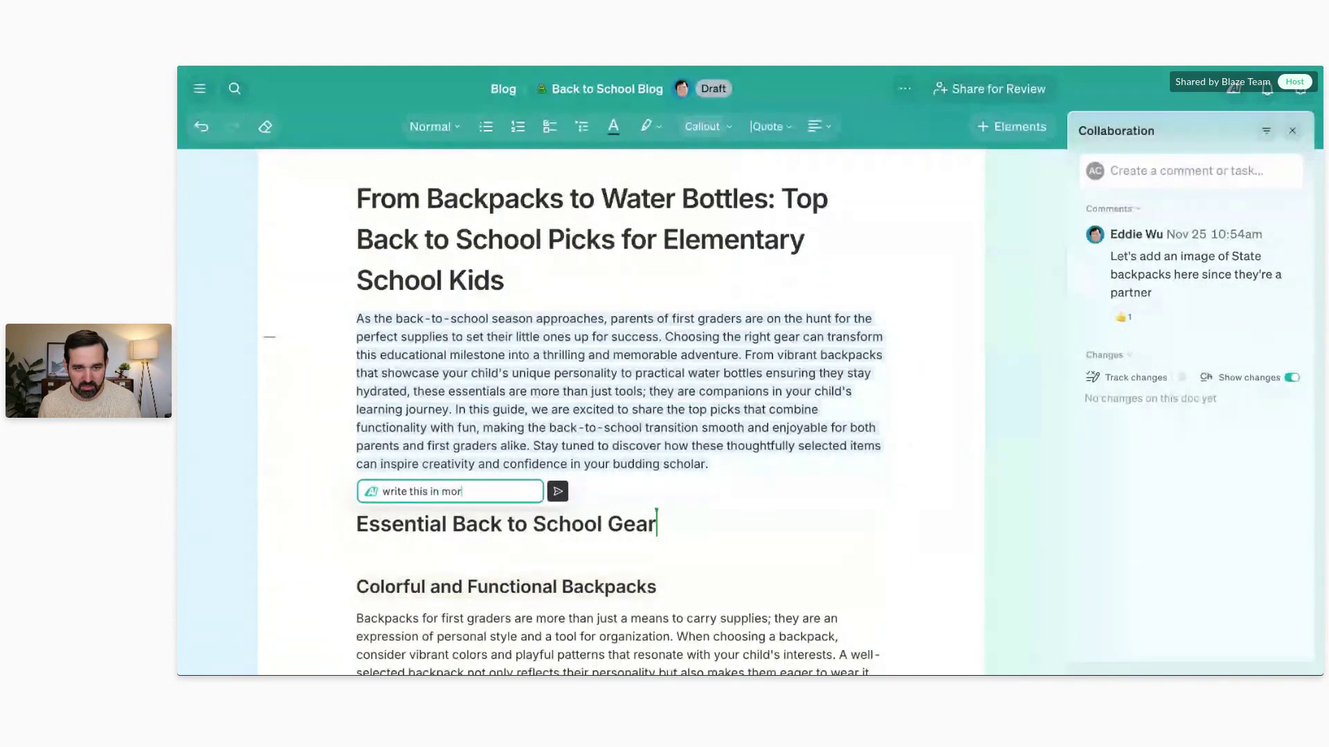
pyautogui.write('e plain language')
pyautogui.press('Return')
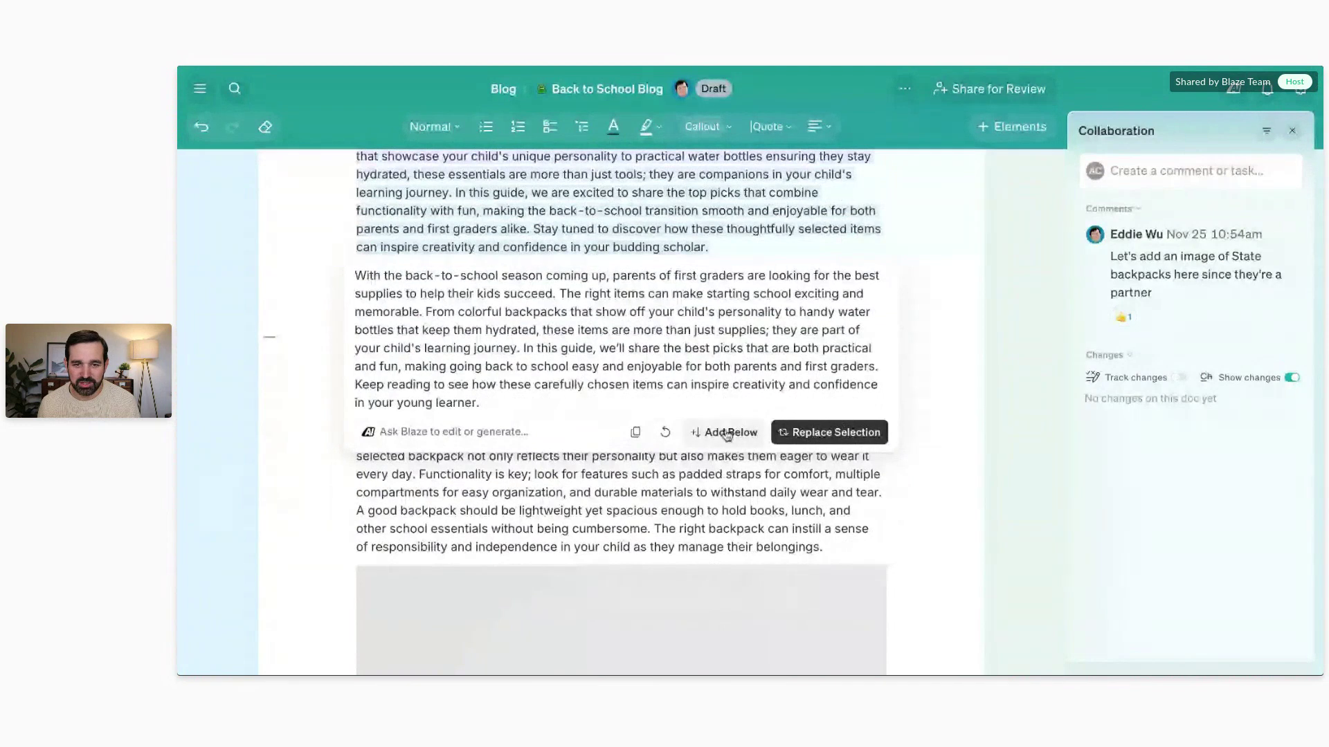
pyautogui.click(820, 434)
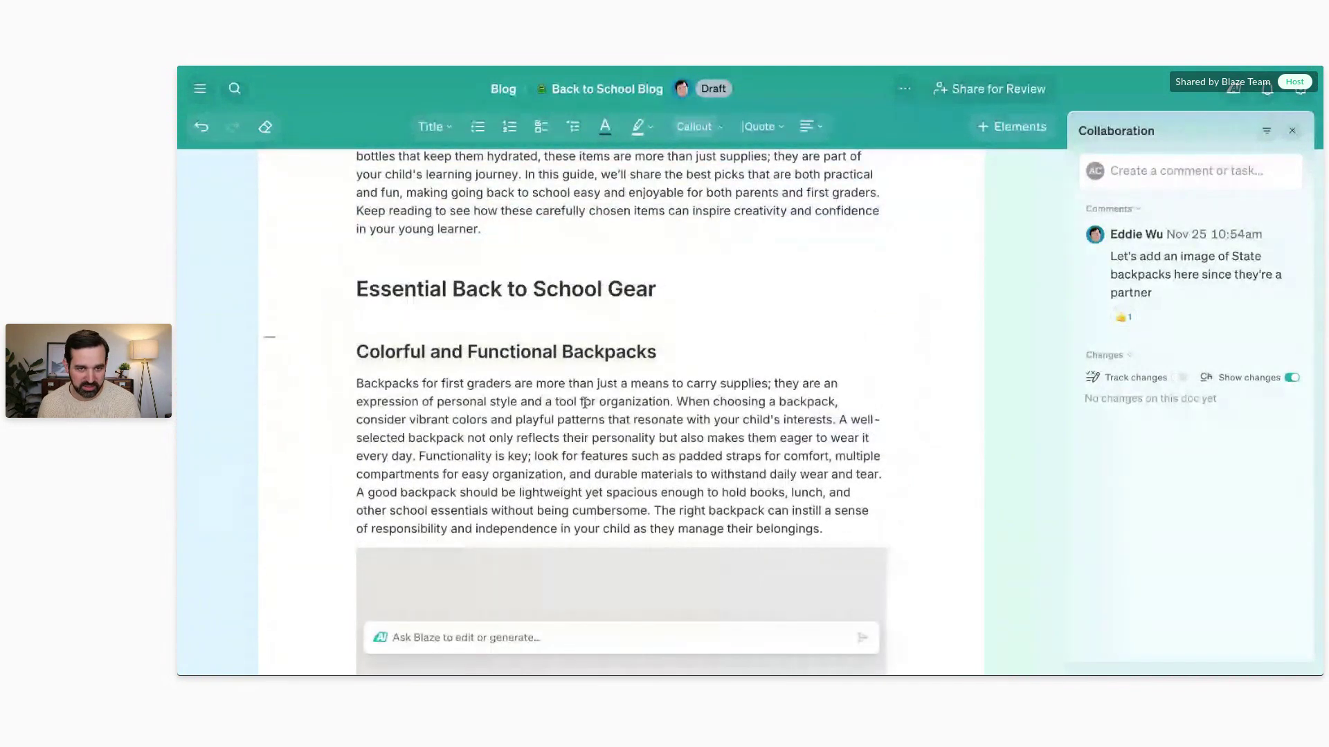
# Step: Ask Blaze AI to 'give me 5 more headline ideas' and review the resulting list
pyautogui.scroll(4, 588, 443)
pyautogui.click(518, 638)
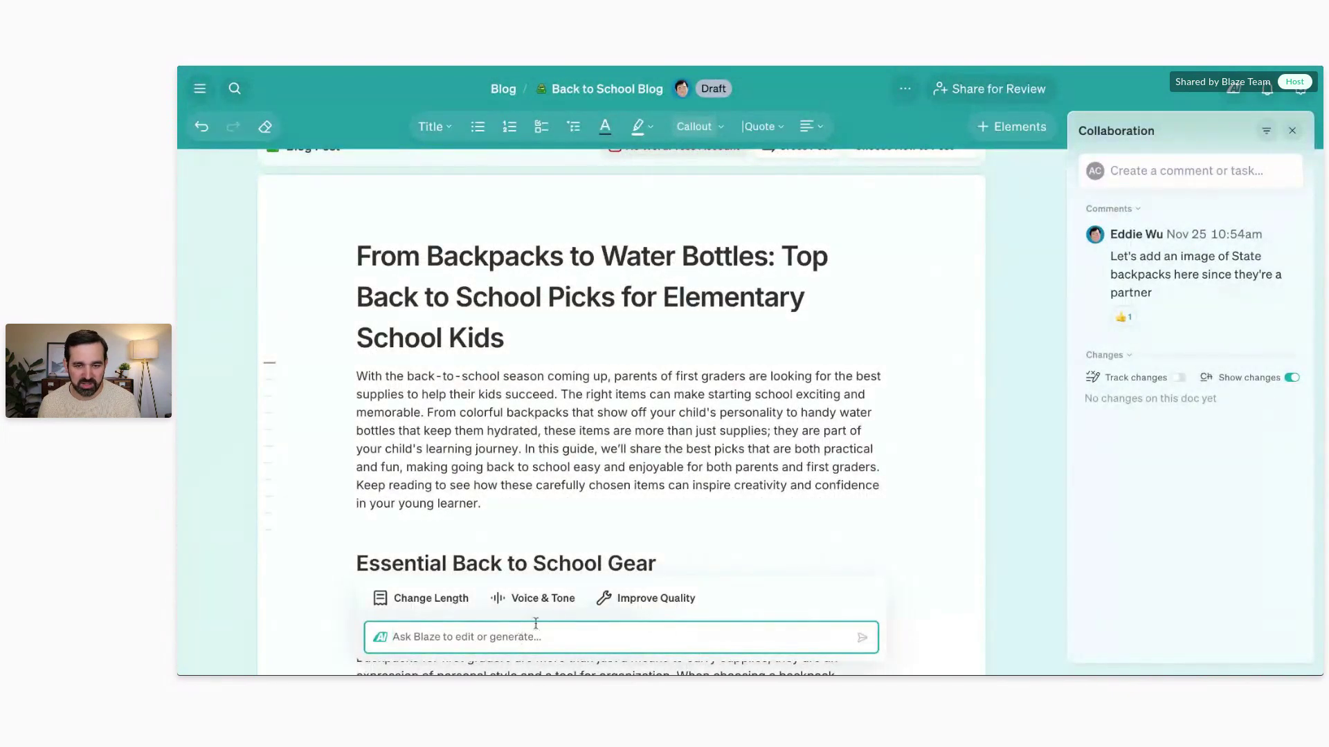
pyautogui.scroll(-12, 759, 383)
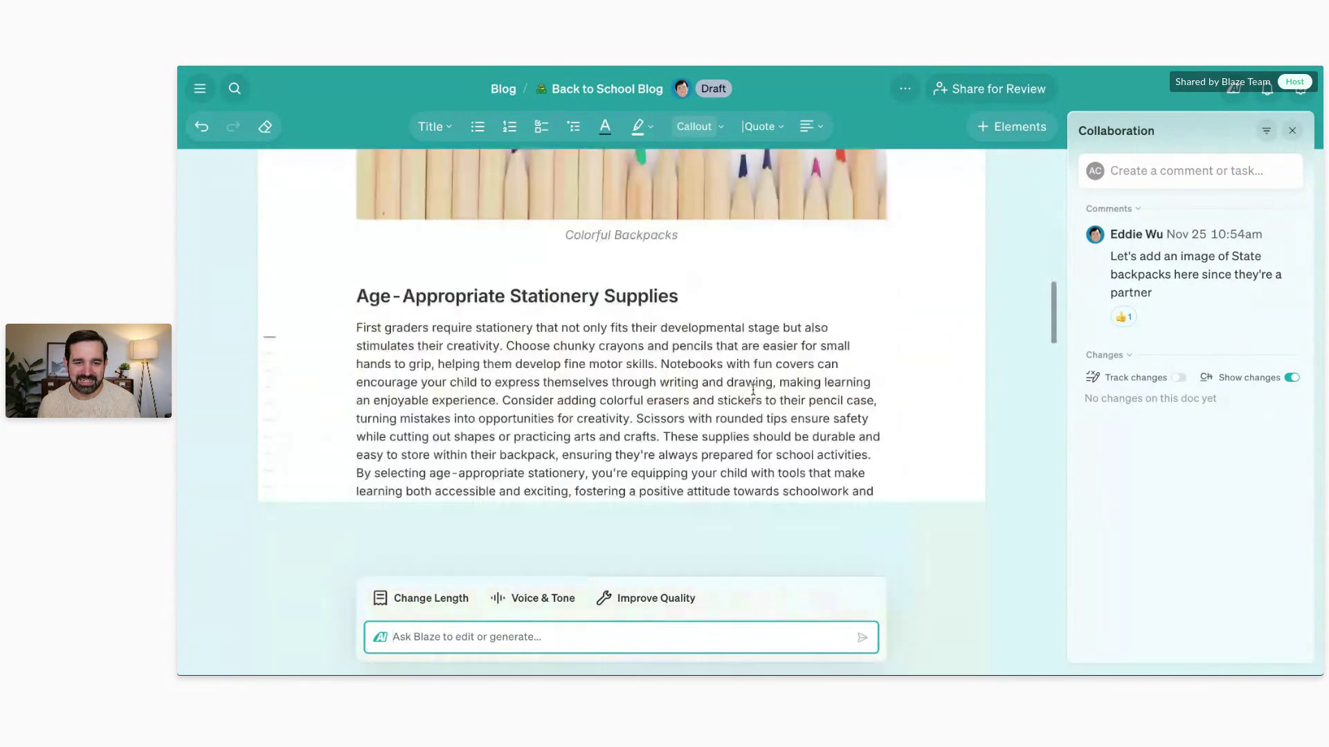
pyautogui.scroll(-10, 753, 389)
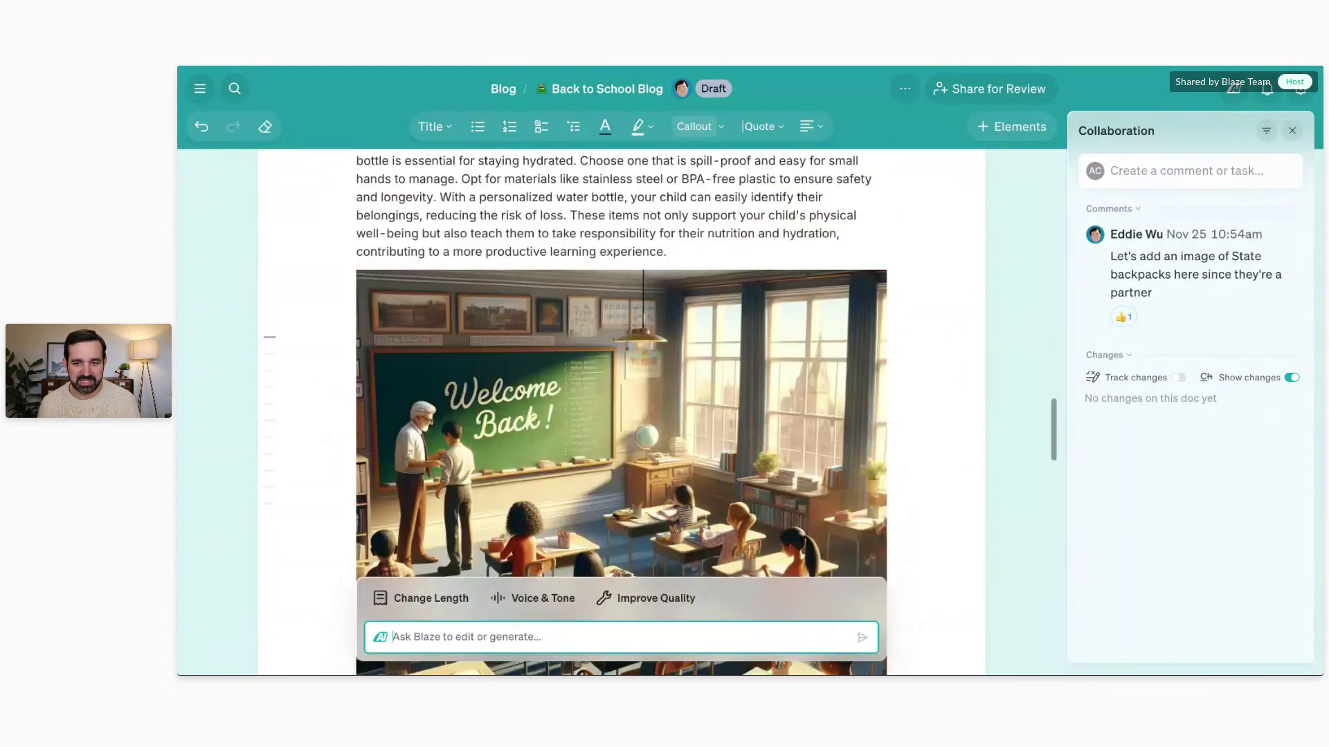
pyautogui.scroll(-8, 621, 415)
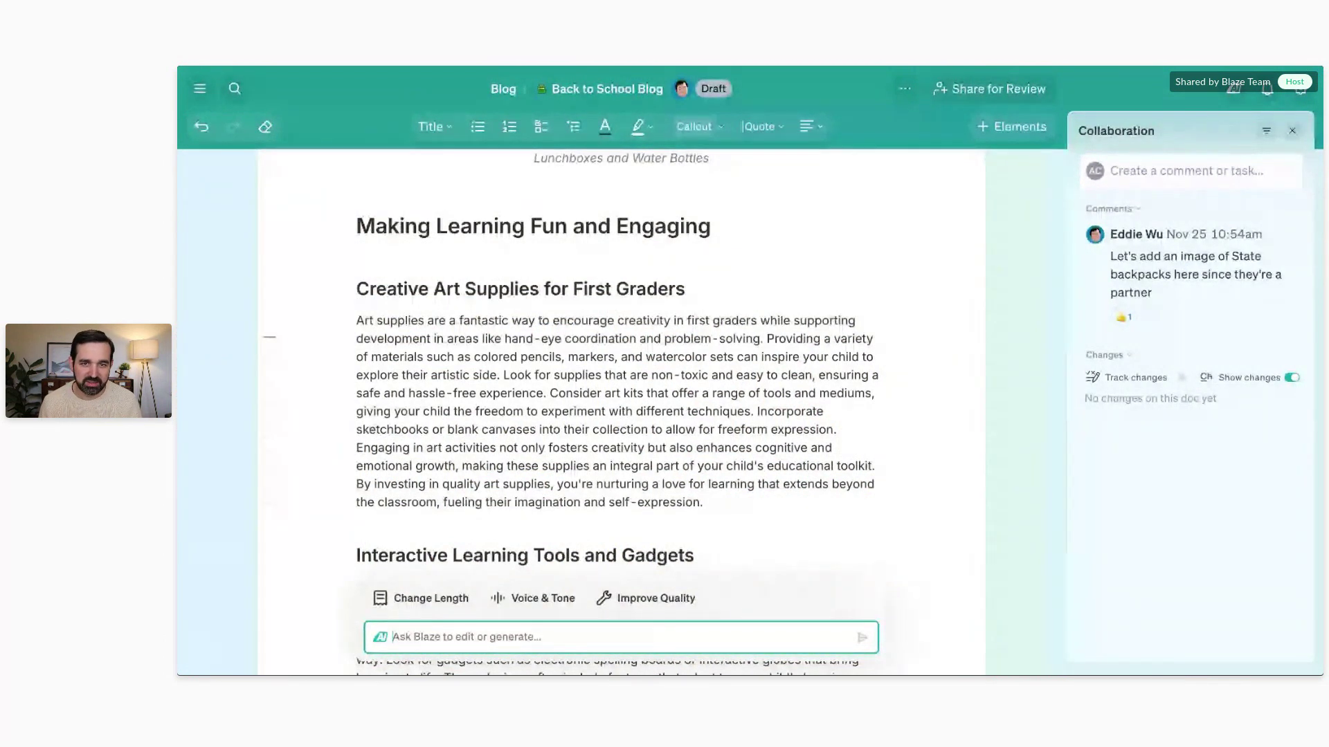
pyautogui.write('give me 5 h')
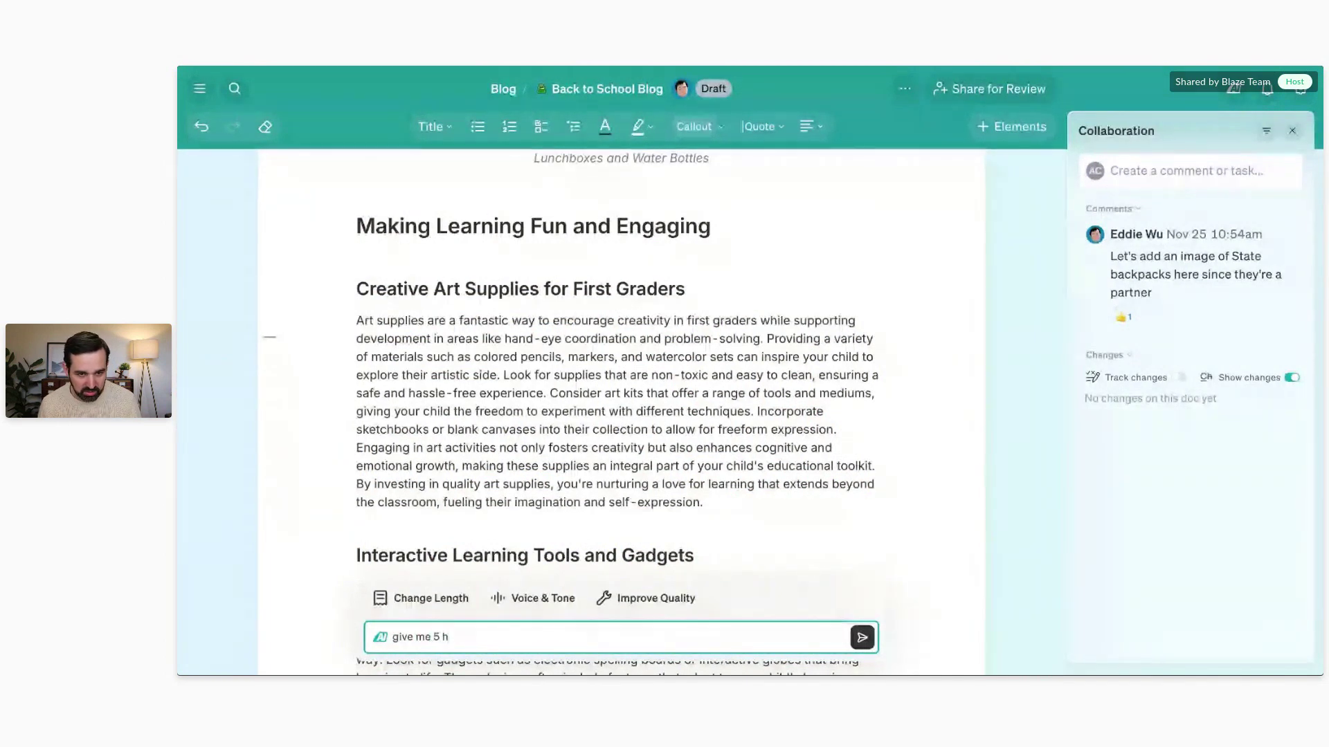
pyautogui.press('BackSpace')
pyautogui.write('more headline ideas')
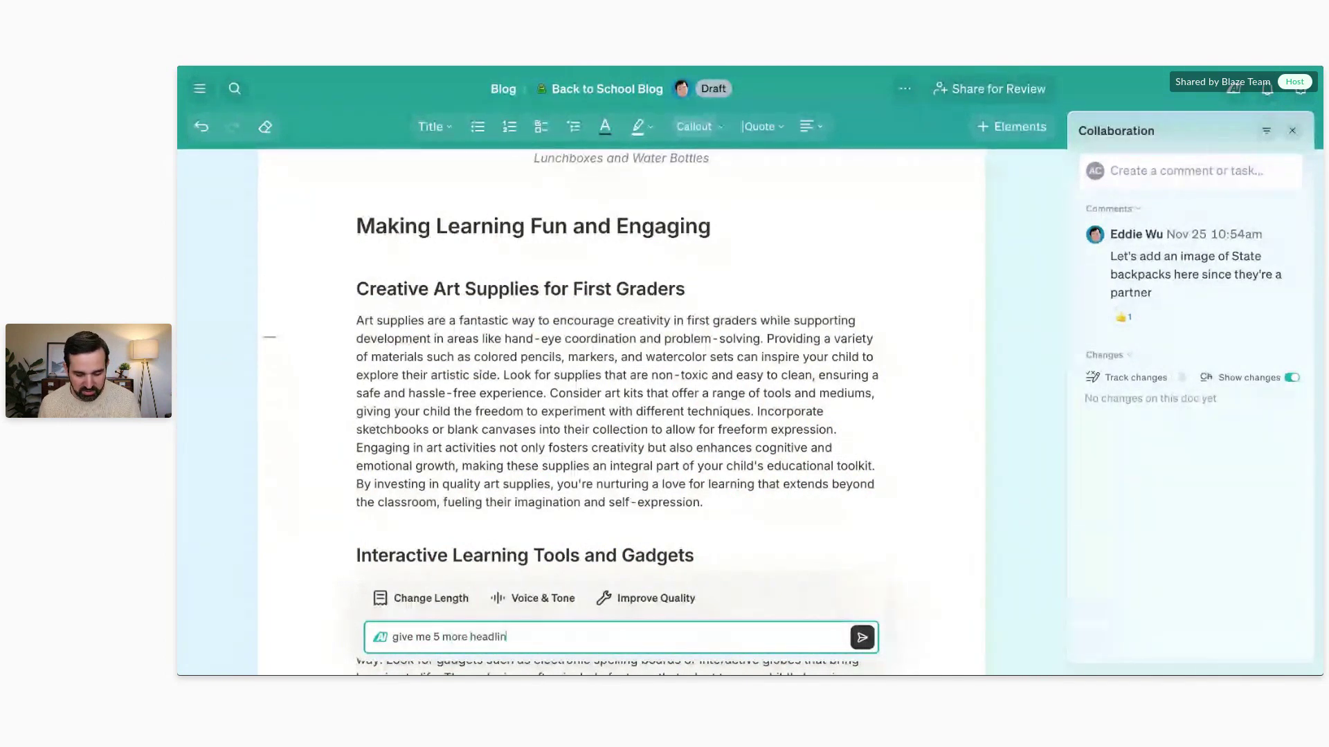
pyautogui.press('Return')
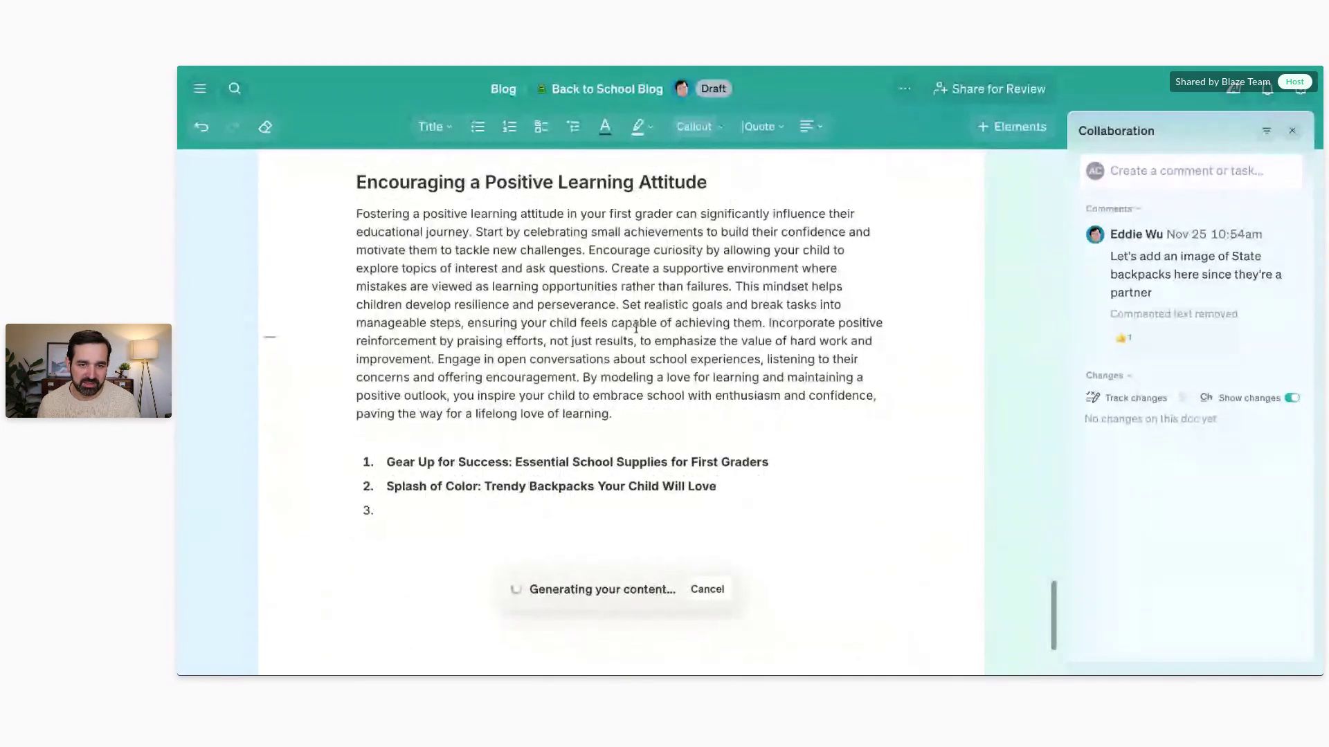
pyautogui.scroll(-3, 554, 439)
pyautogui.scroll(-20, 477, 360)
pyautogui.scroll(-10, 476, 360)
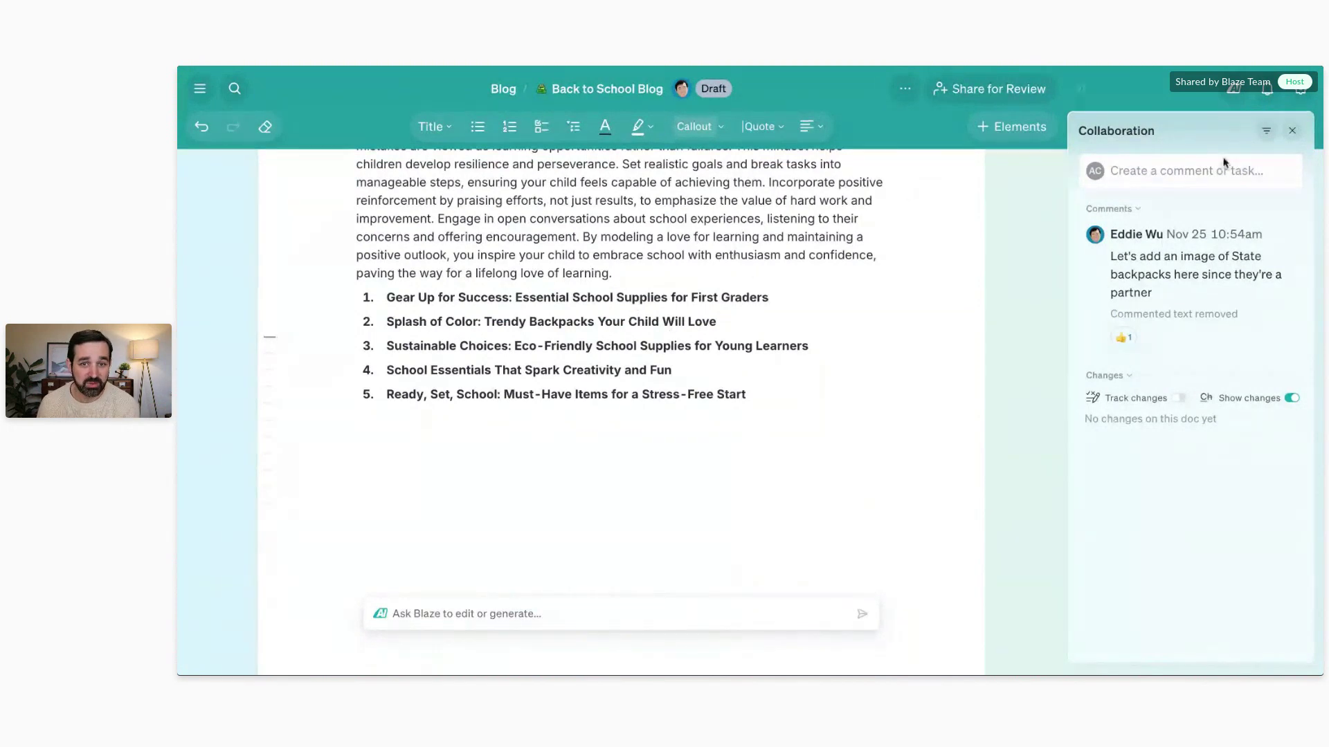
# Step: Run an SEO Analysis of the post with focus keyphrase 'back to school'
pyautogui.click(1232, 96)
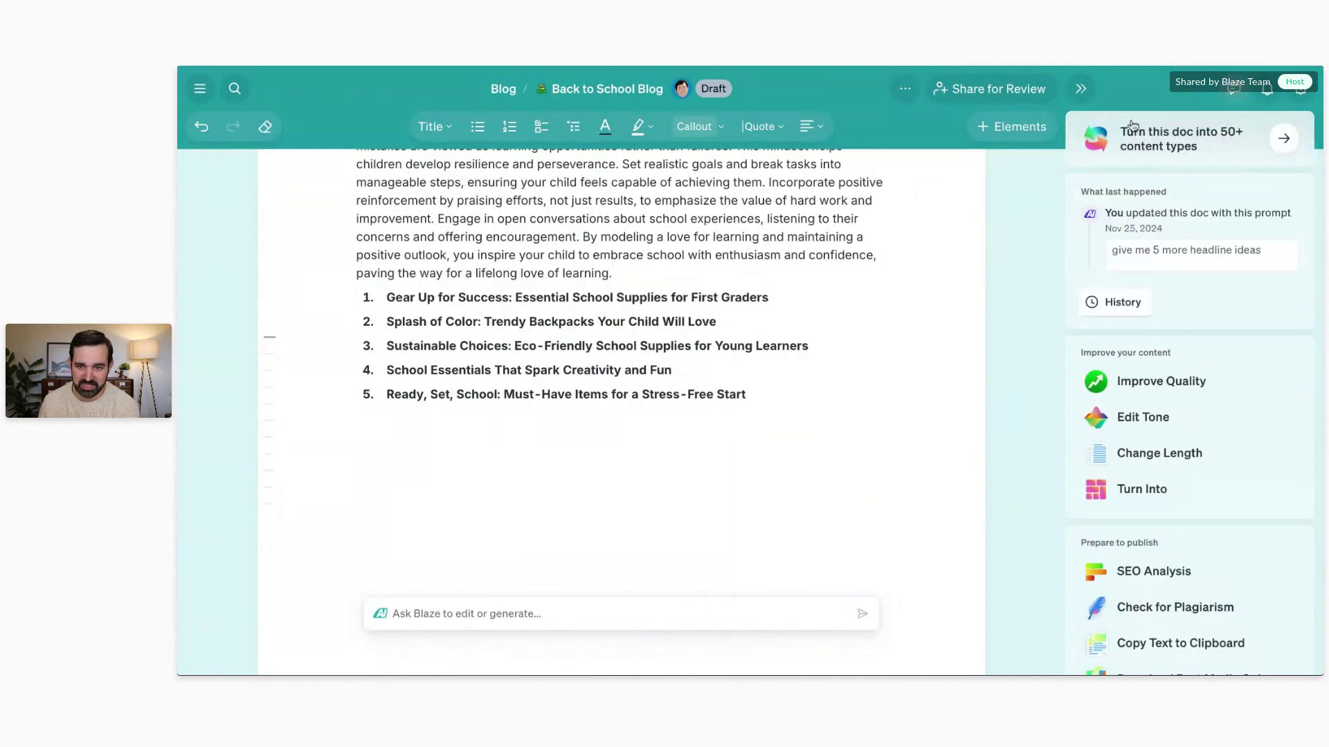
pyautogui.scroll(-2, 1176, 273)
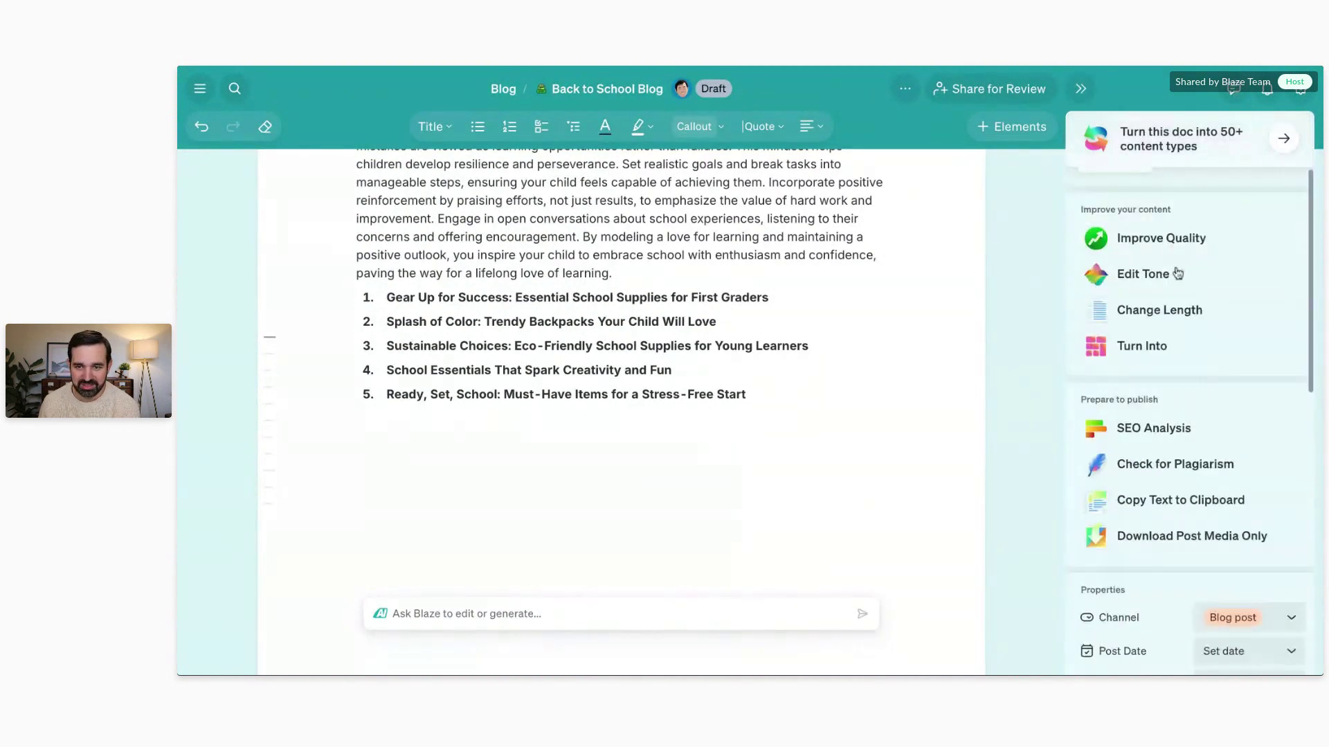
pyautogui.click(1174, 429)
pyautogui.click(1191, 248)
pyautogui.write('back to school')
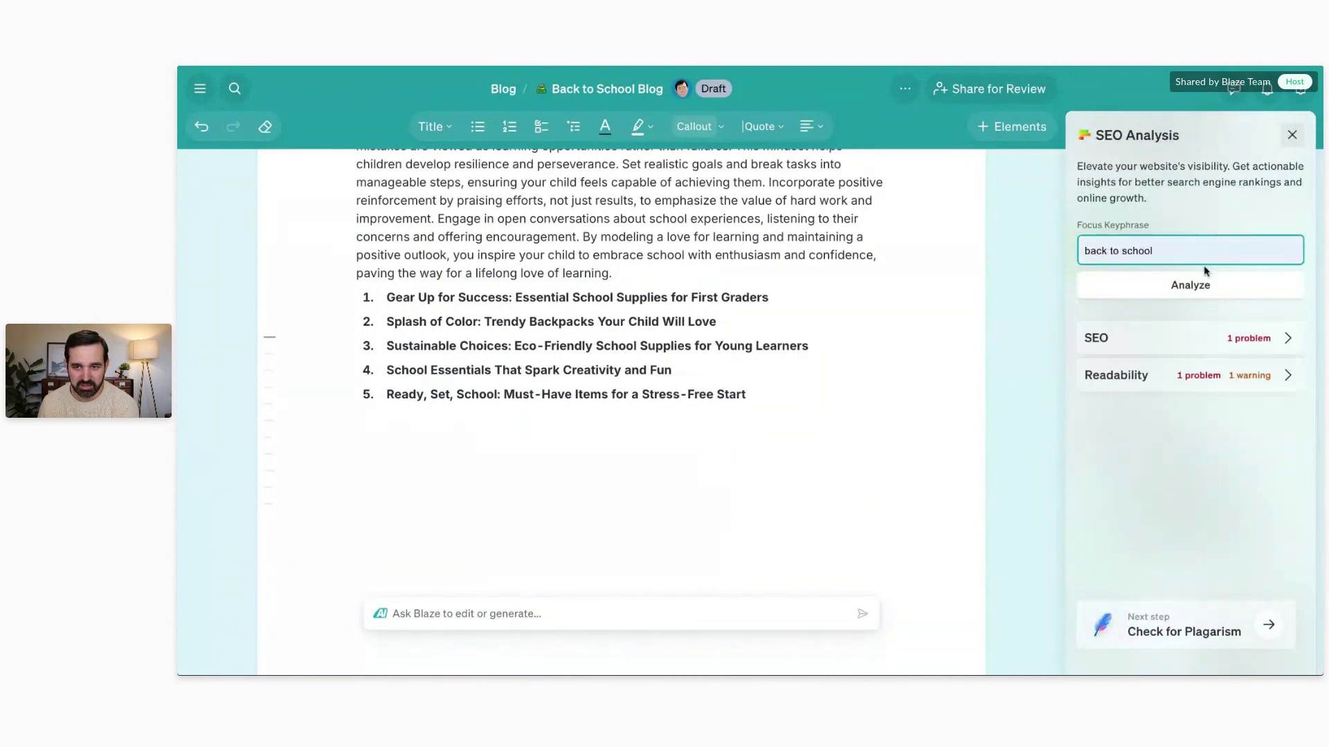
pyautogui.click(1171, 298)
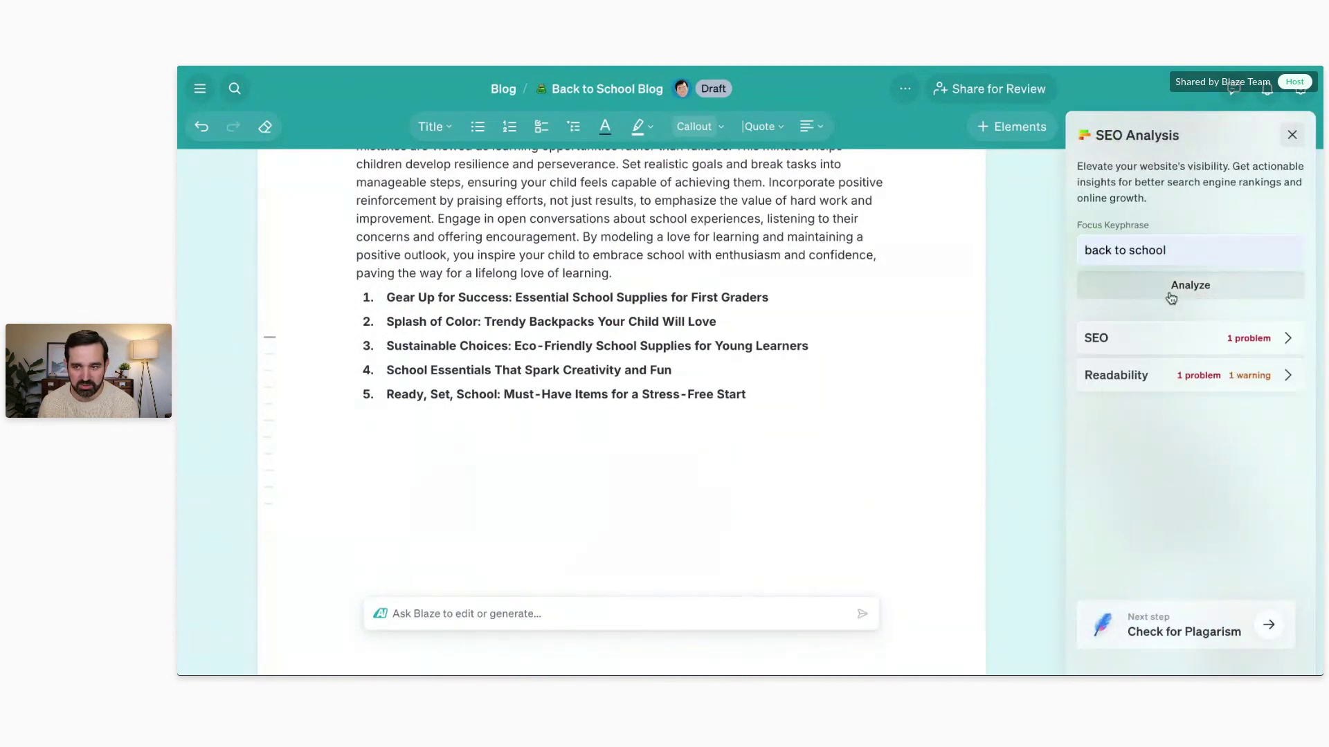
# Step: Expand and review the SEO and Readability check results
pyautogui.click(1214, 339)
pyautogui.scroll(-2, 1215, 339)
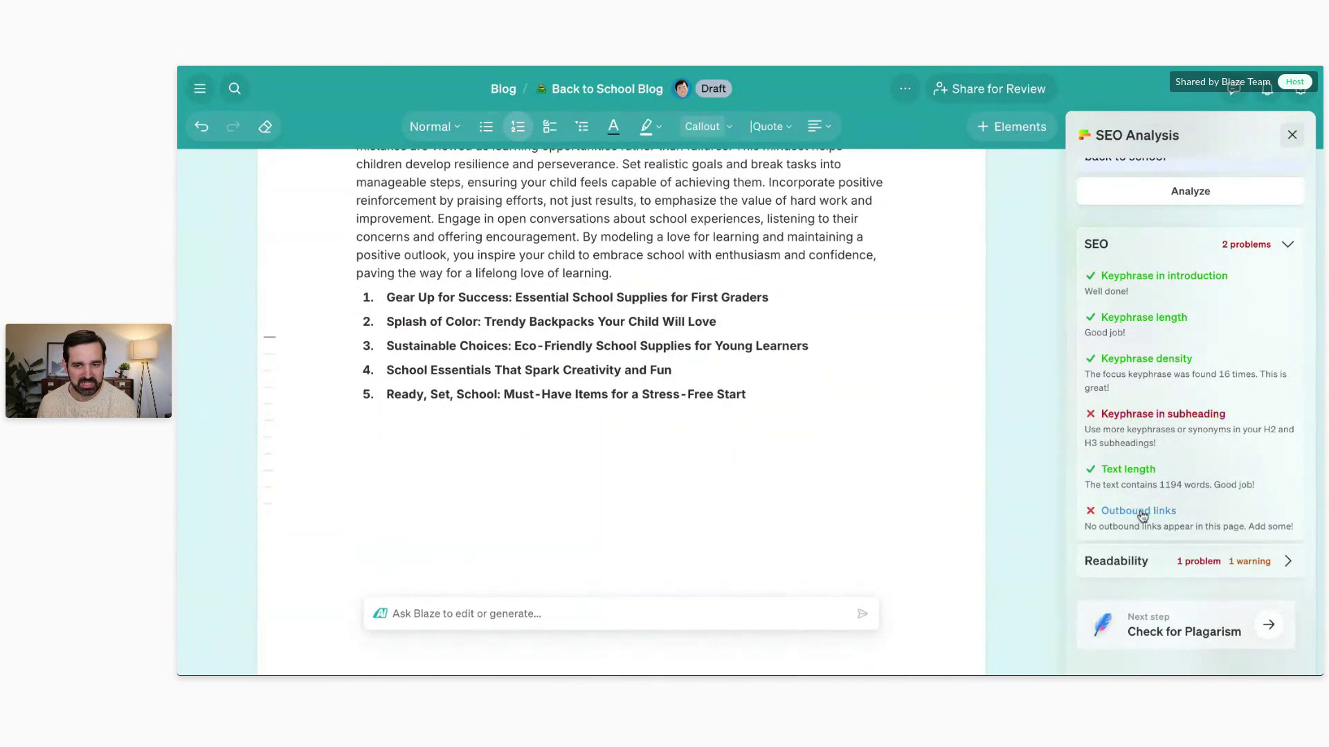
pyautogui.click(1153, 561)
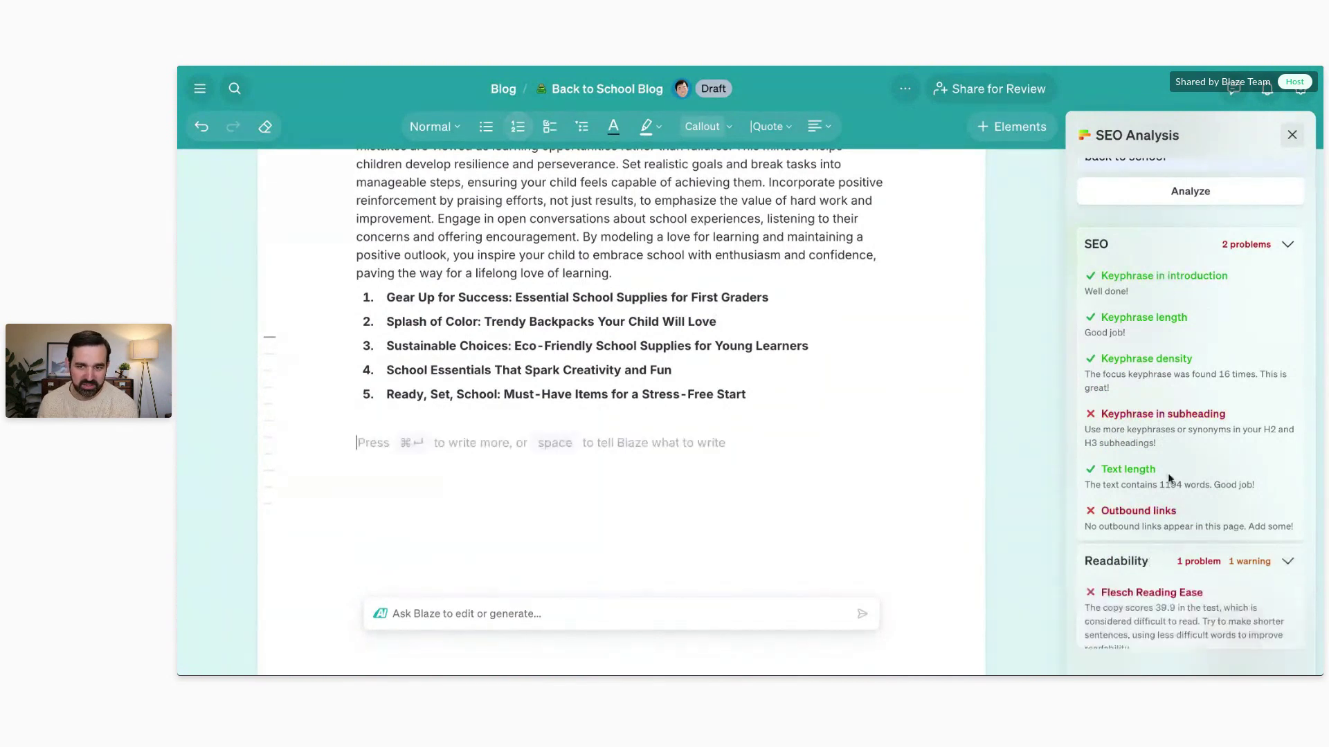
pyautogui.scroll(-5, 1203, 322)
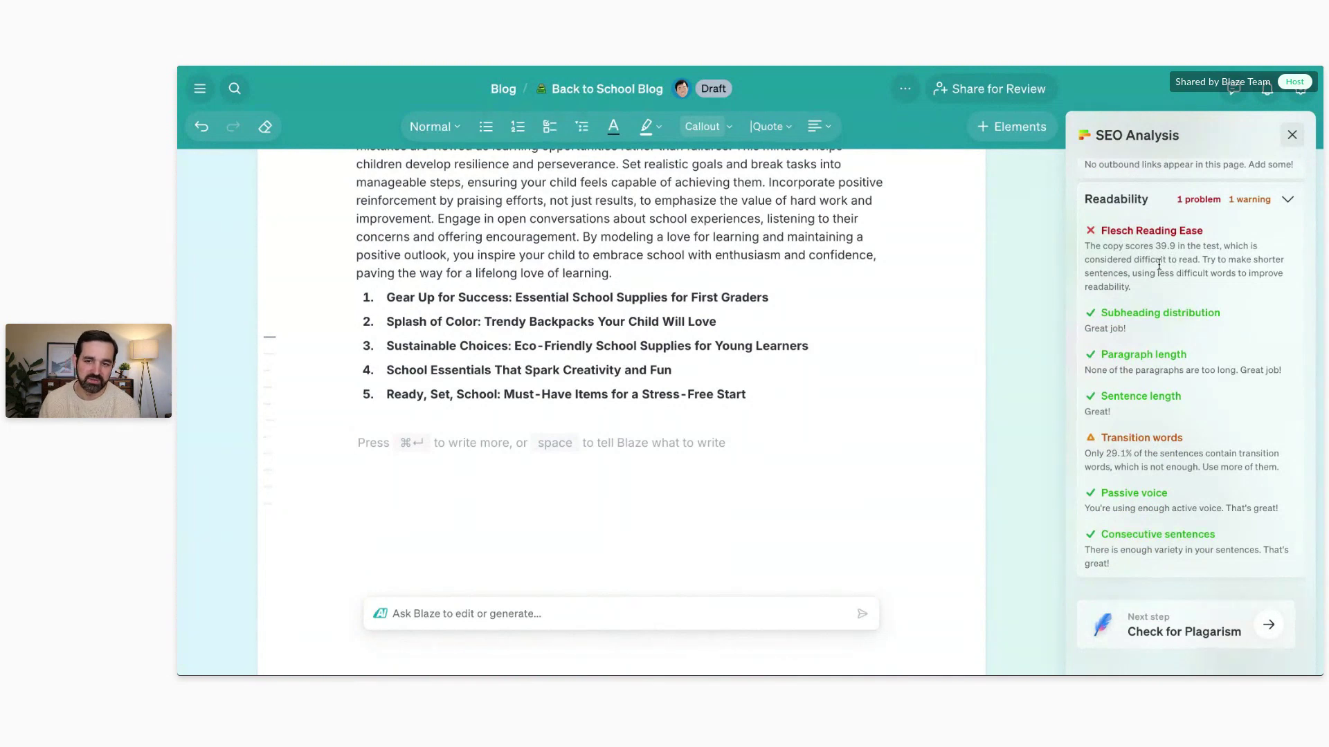
pyautogui.click(1193, 632)
# Step: Scan the document for plagiarism (none in 1200 words), close the results, and open the navigation menu
pyautogui.click(1200, 234)
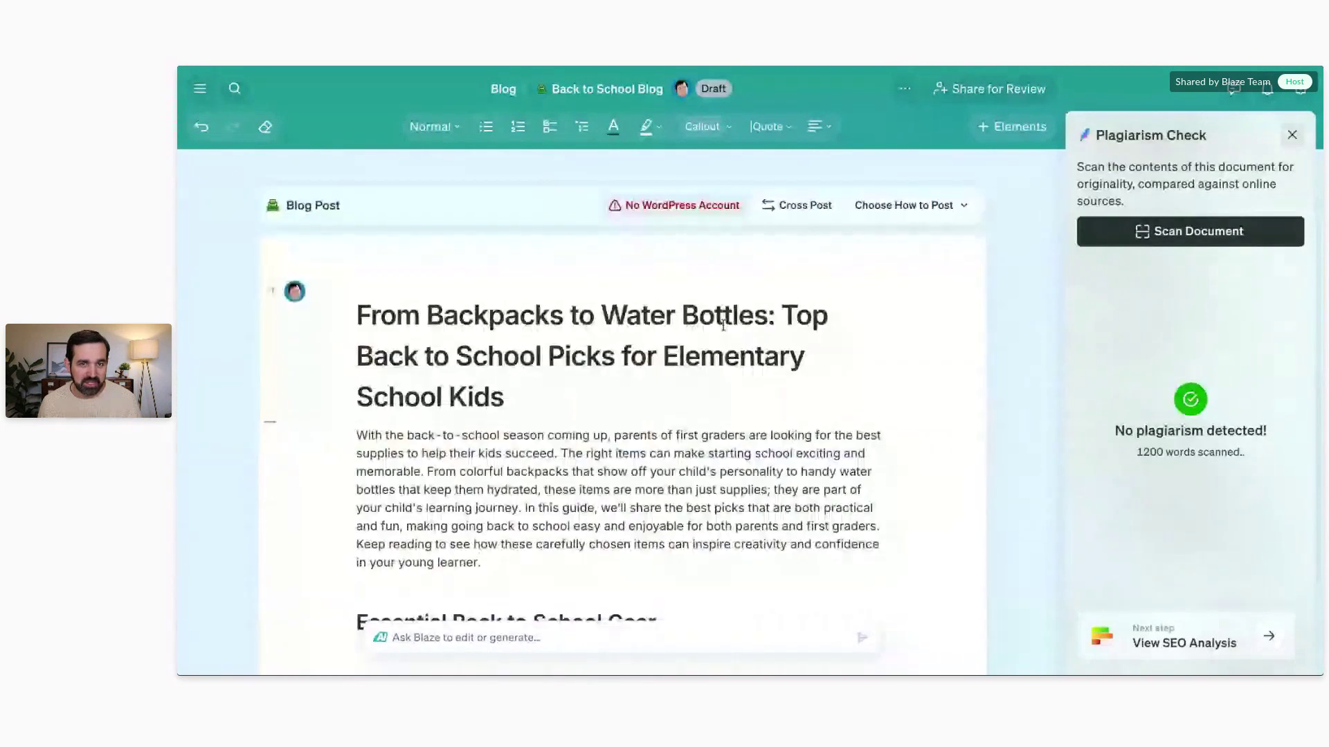
pyautogui.click(1292, 136)
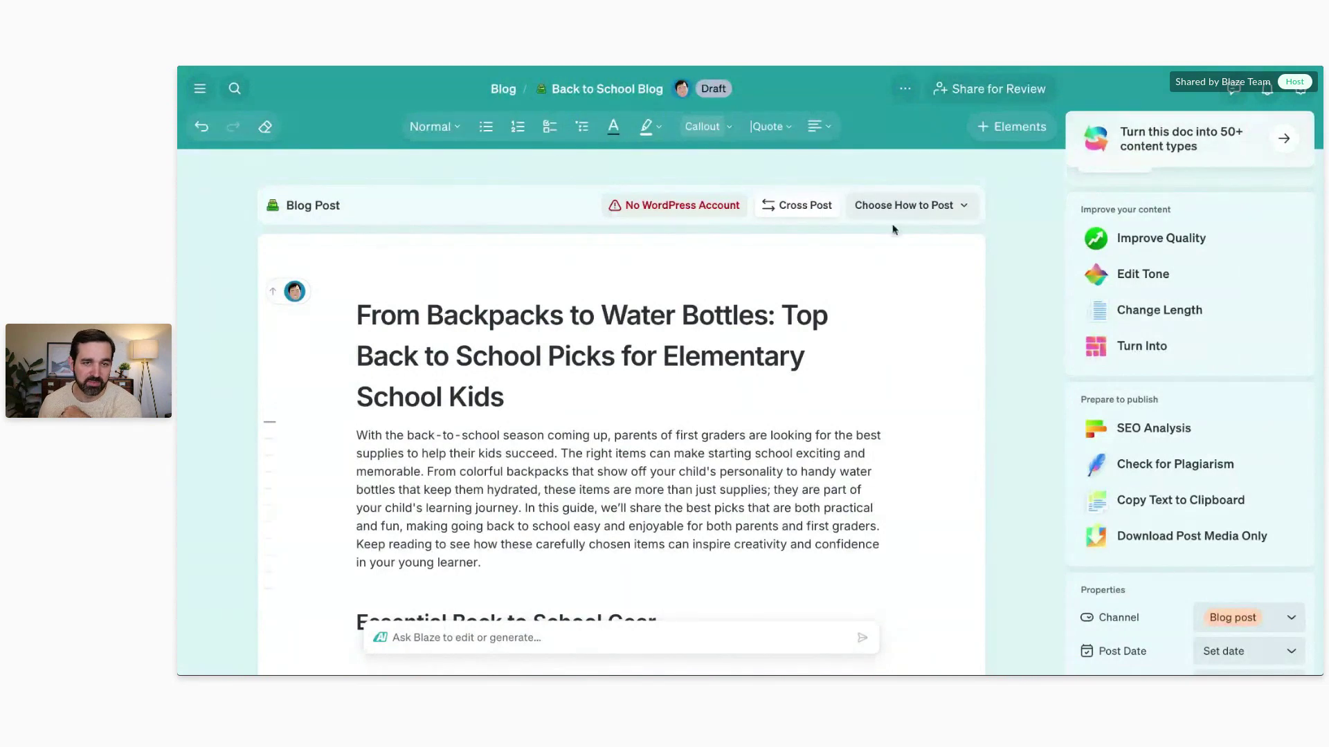
pyautogui.click(200, 92)
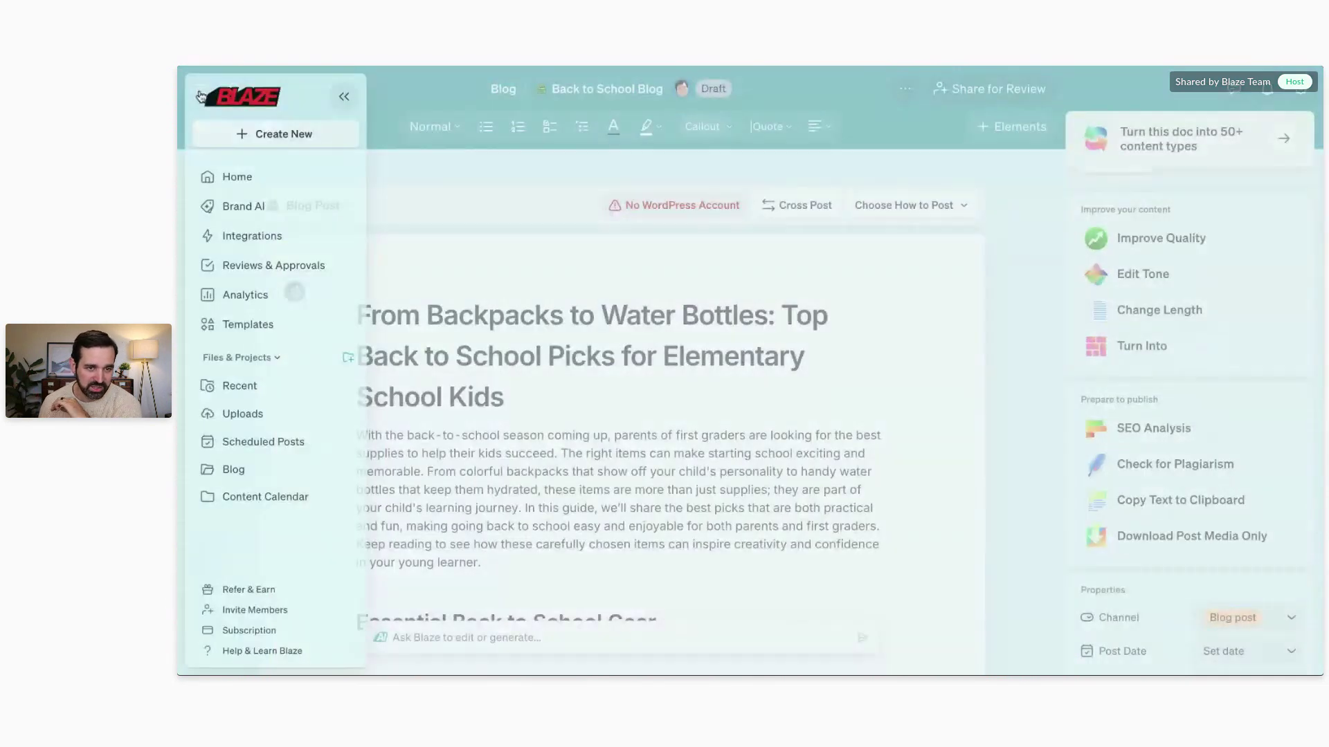
# Step: Show the integrations overview listing the connected X, LinkedIn, Instagram Business and Facebook accounts
pyautogui.click(249, 237)
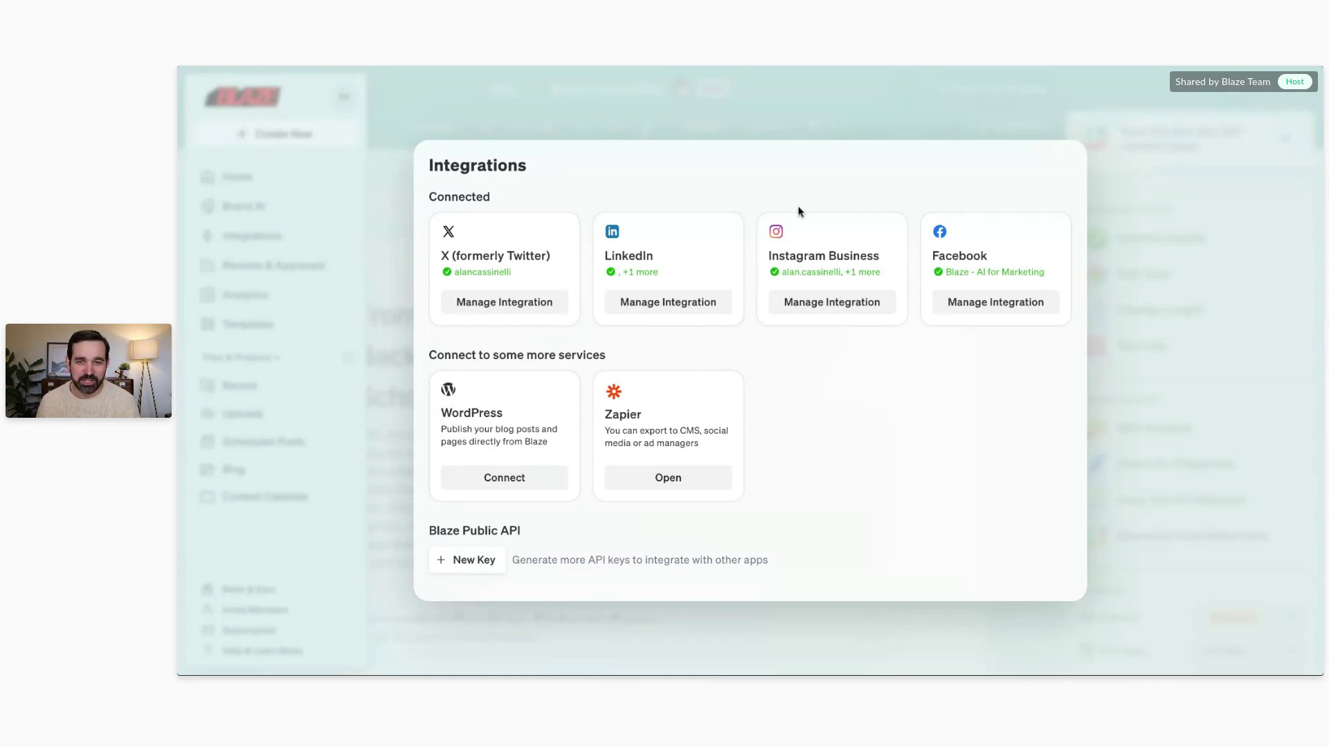
# Step: Close the Integrations dialog and open Support from the Help & Learn Blaze menu
pyautogui.click(787, 116)
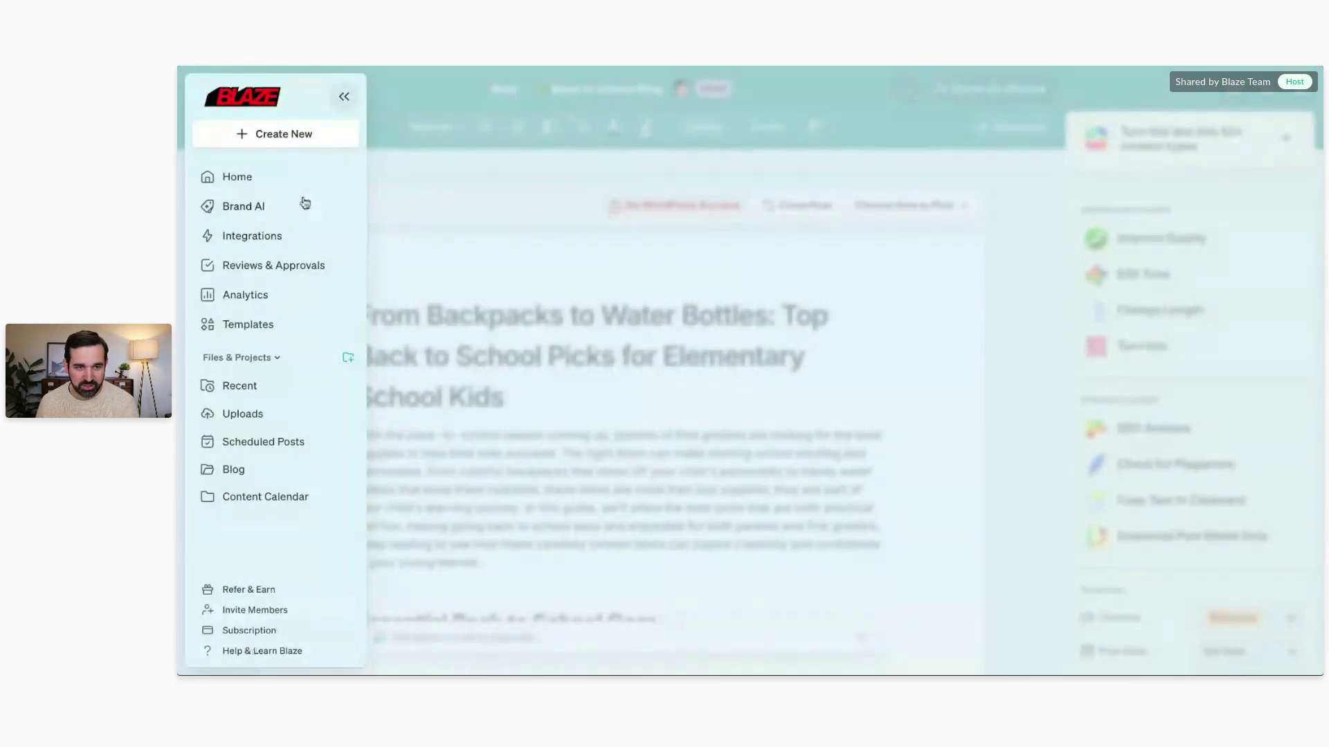
pyautogui.click(245, 654)
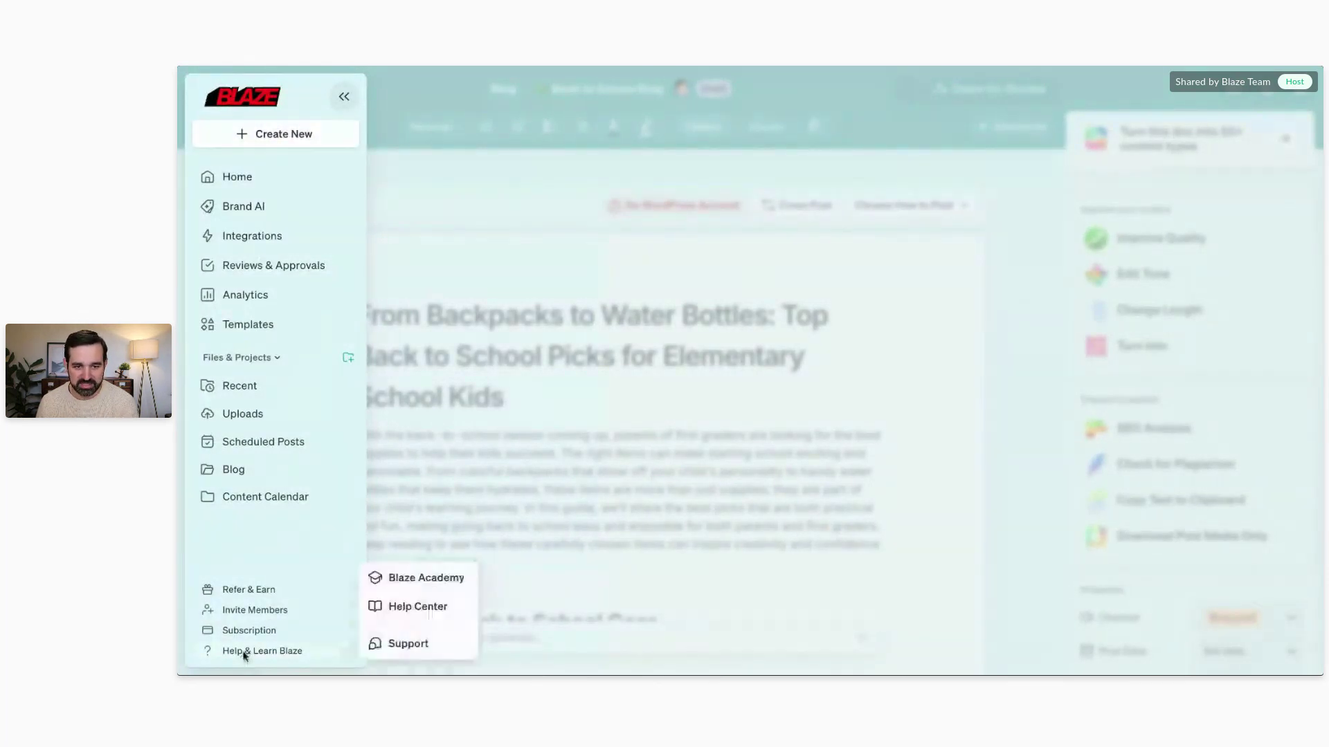
pyautogui.click(438, 648)
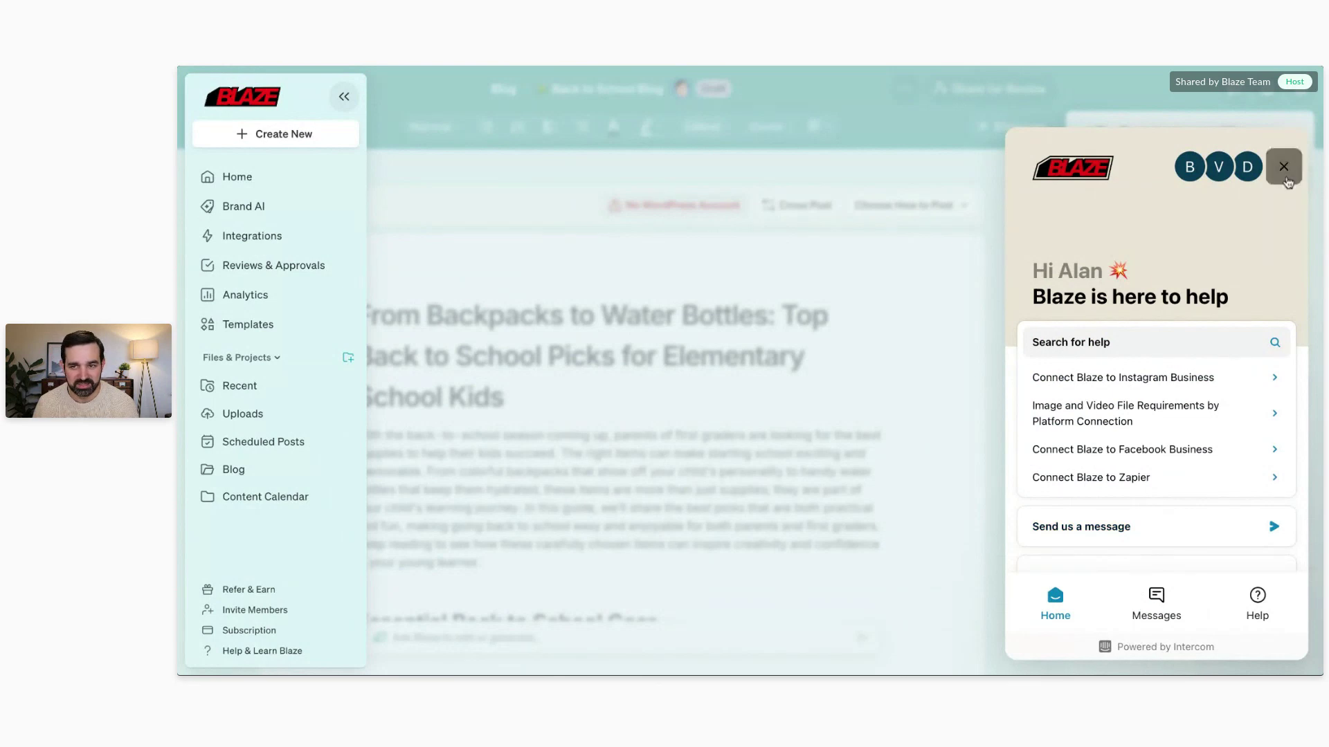
# Step: Close the Intercom messenger and scroll back up the Back to School Blog draft
pyautogui.click(1284, 167)
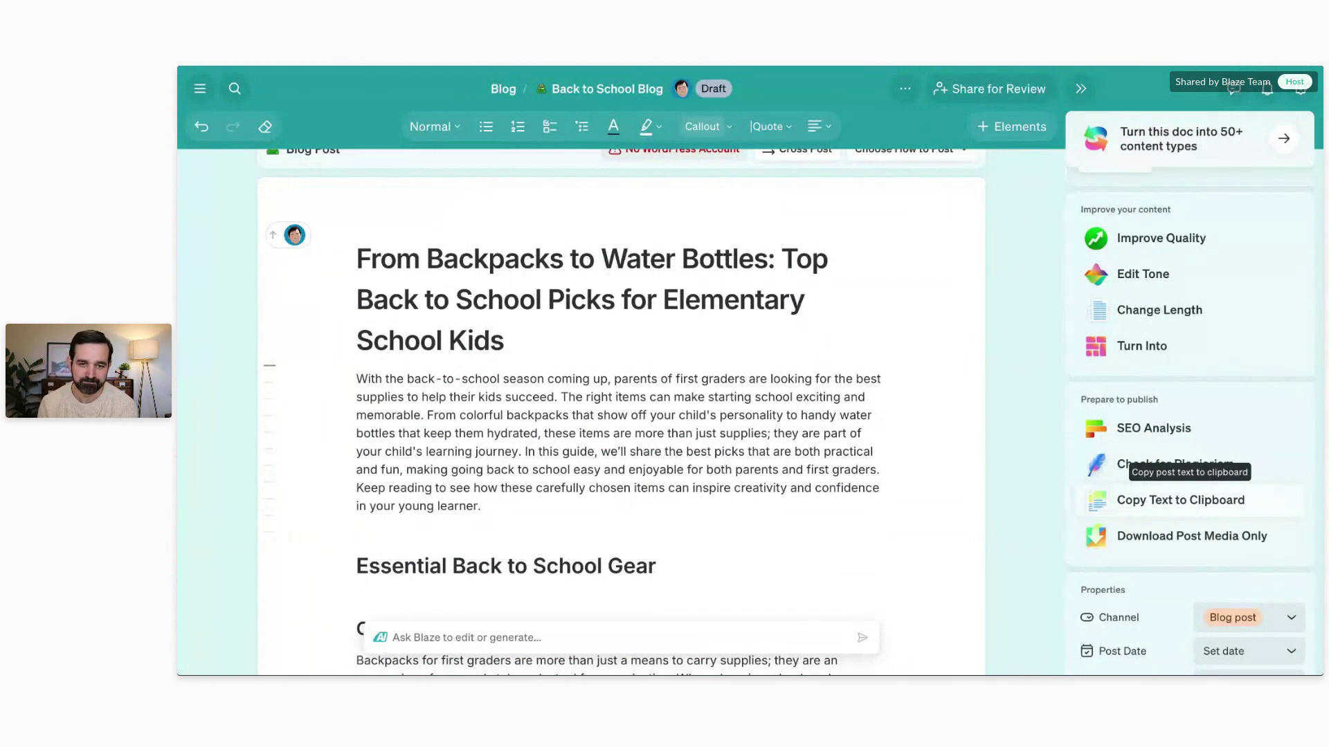
pyautogui.scroll(1, 718, 383)
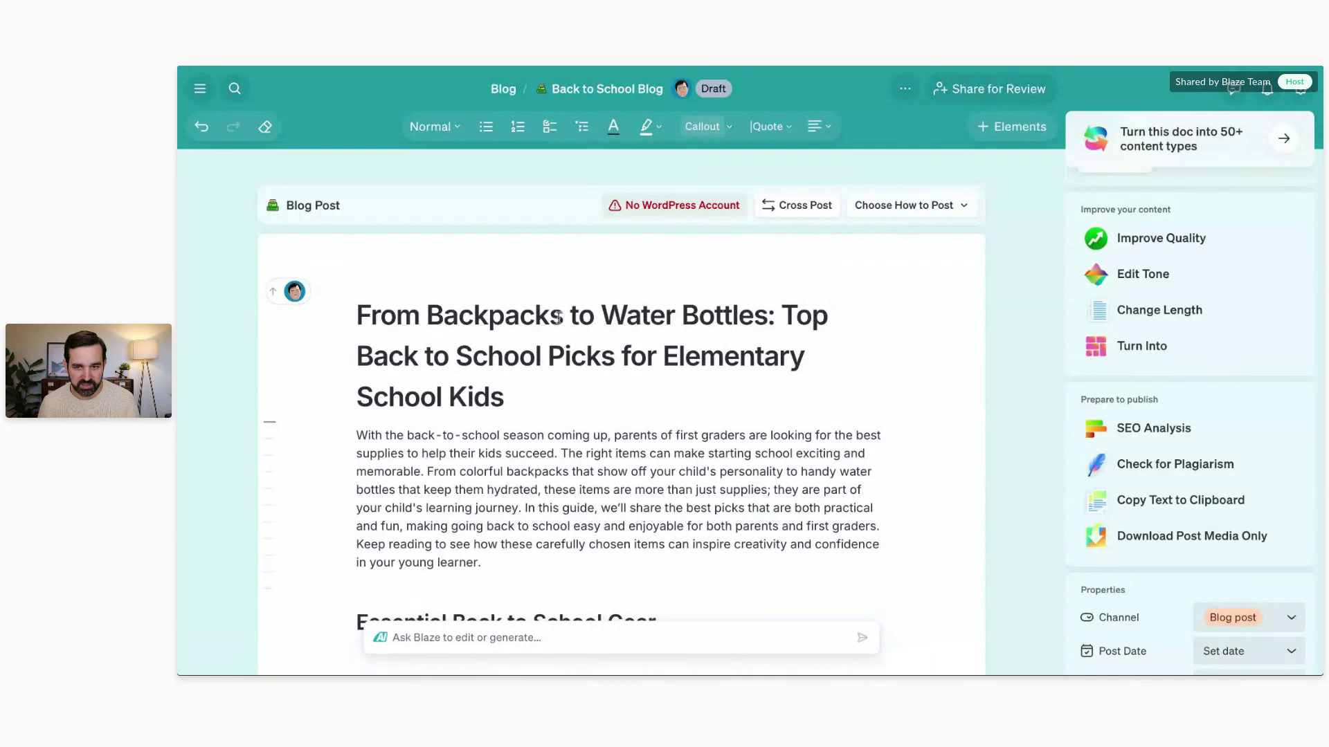
# Step: Turn the blog into multiple pieces and continue to selecting content types
pyautogui.click(1108, 343)
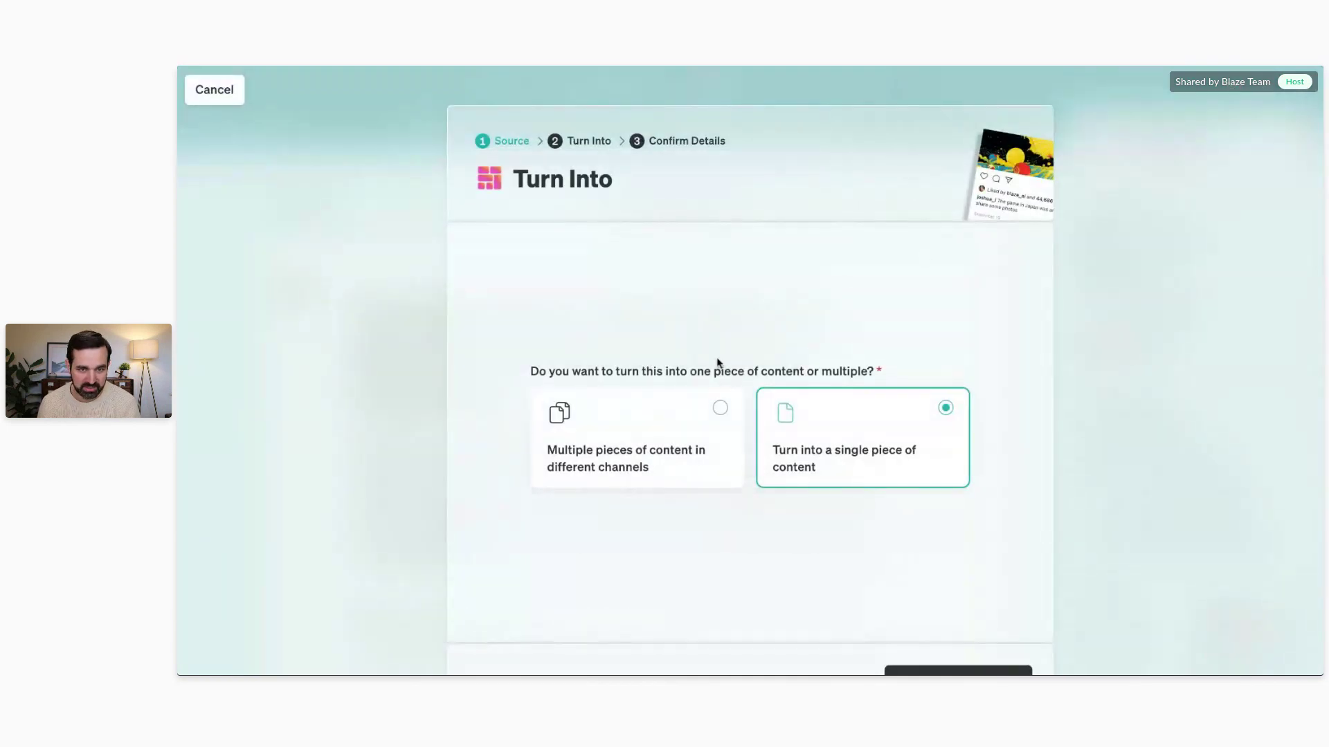
pyautogui.click(719, 408)
pyautogui.scroll(-2, 906, 540)
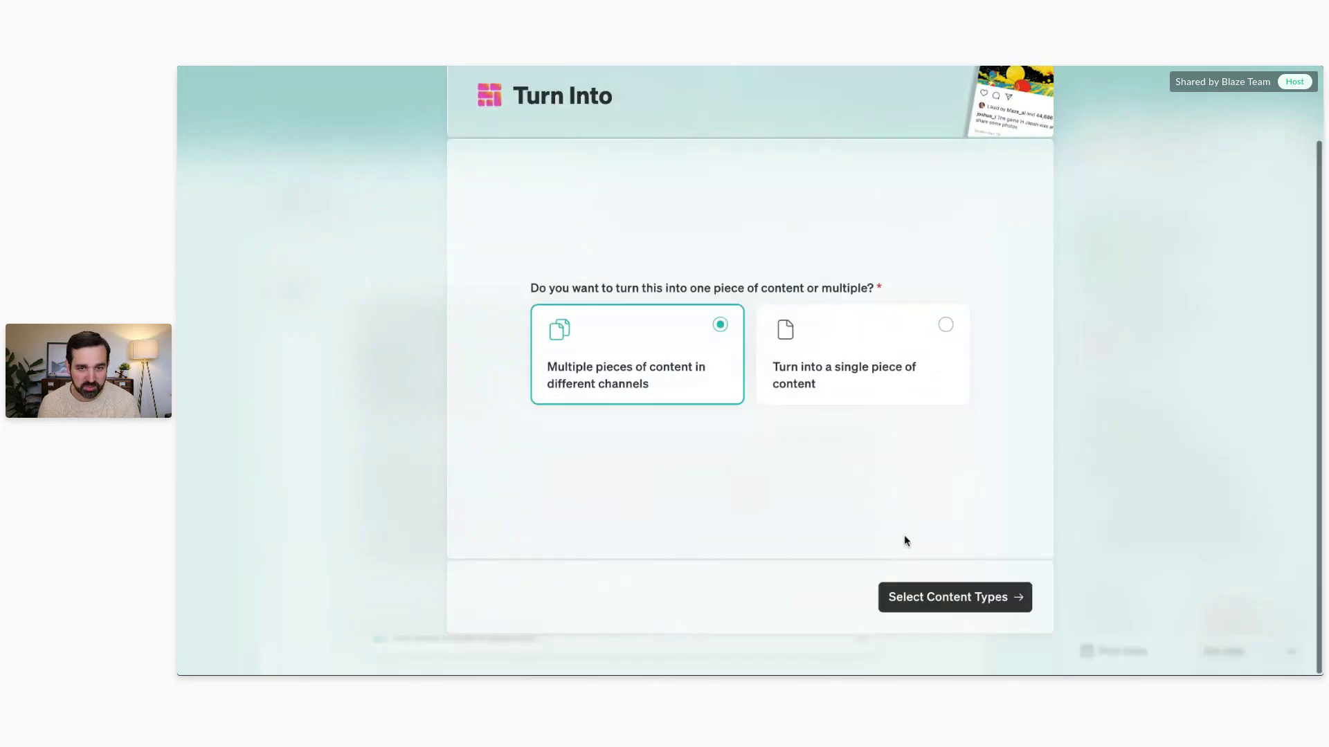
pyautogui.click(927, 596)
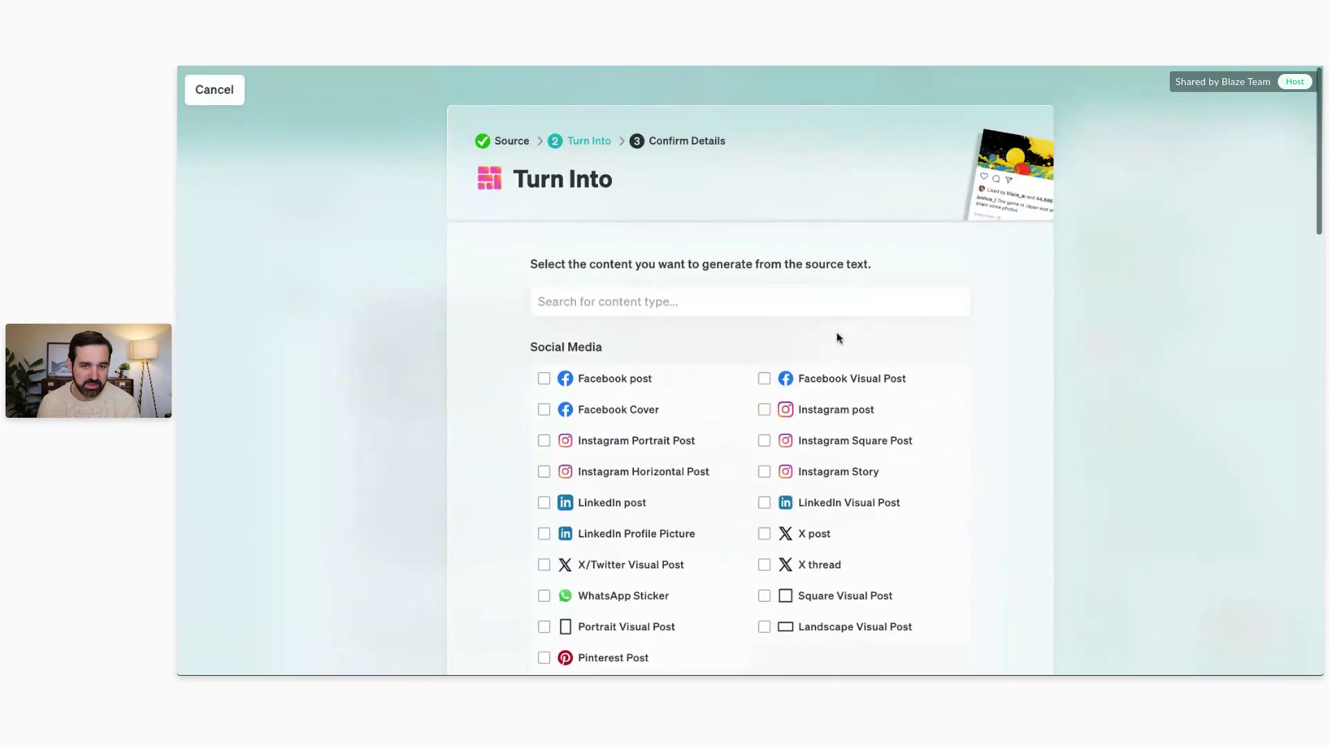
# Step: Tick Facebook post, Instagram Square Post, X thread and LinkedIn Visual Post
pyautogui.scroll(-5, 522, 308)
pyautogui.click(544, 119)
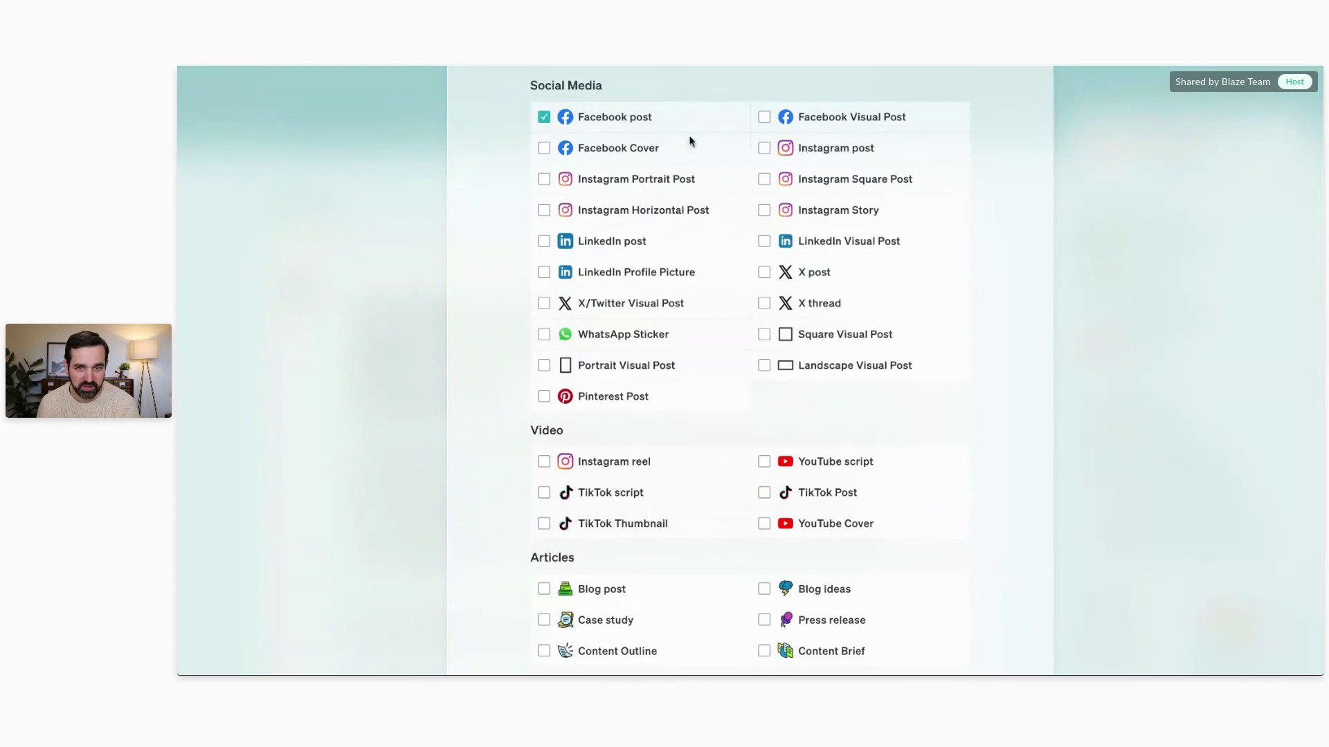
pyautogui.click(764, 178)
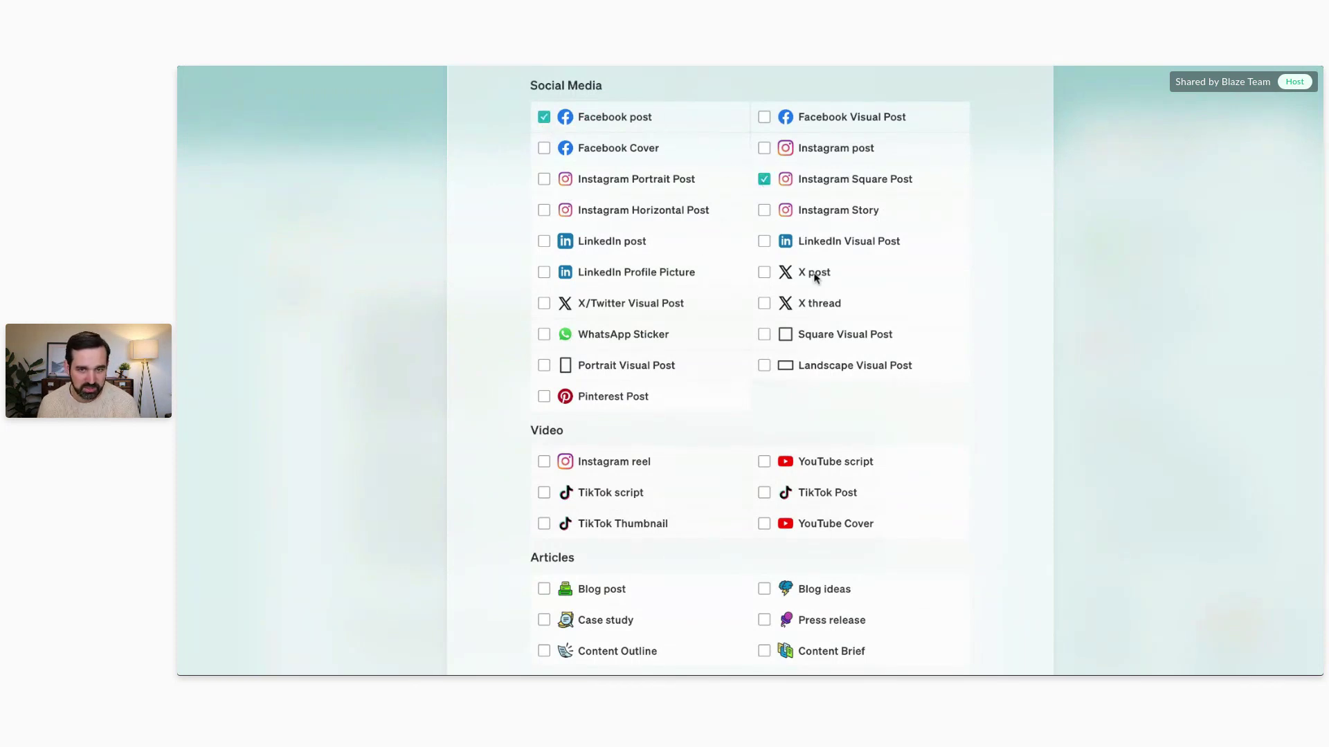
pyautogui.click(769, 305)
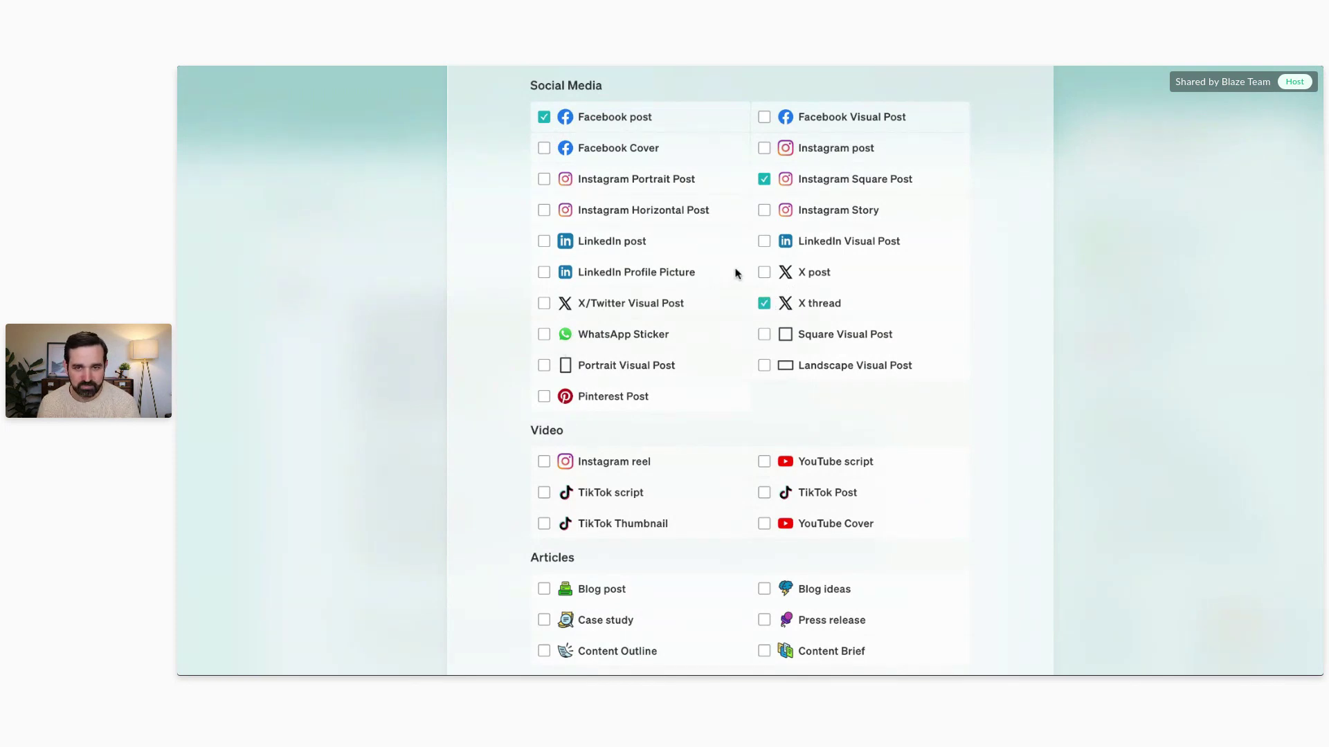
pyautogui.click(764, 242)
pyautogui.scroll(-3, 721, 279)
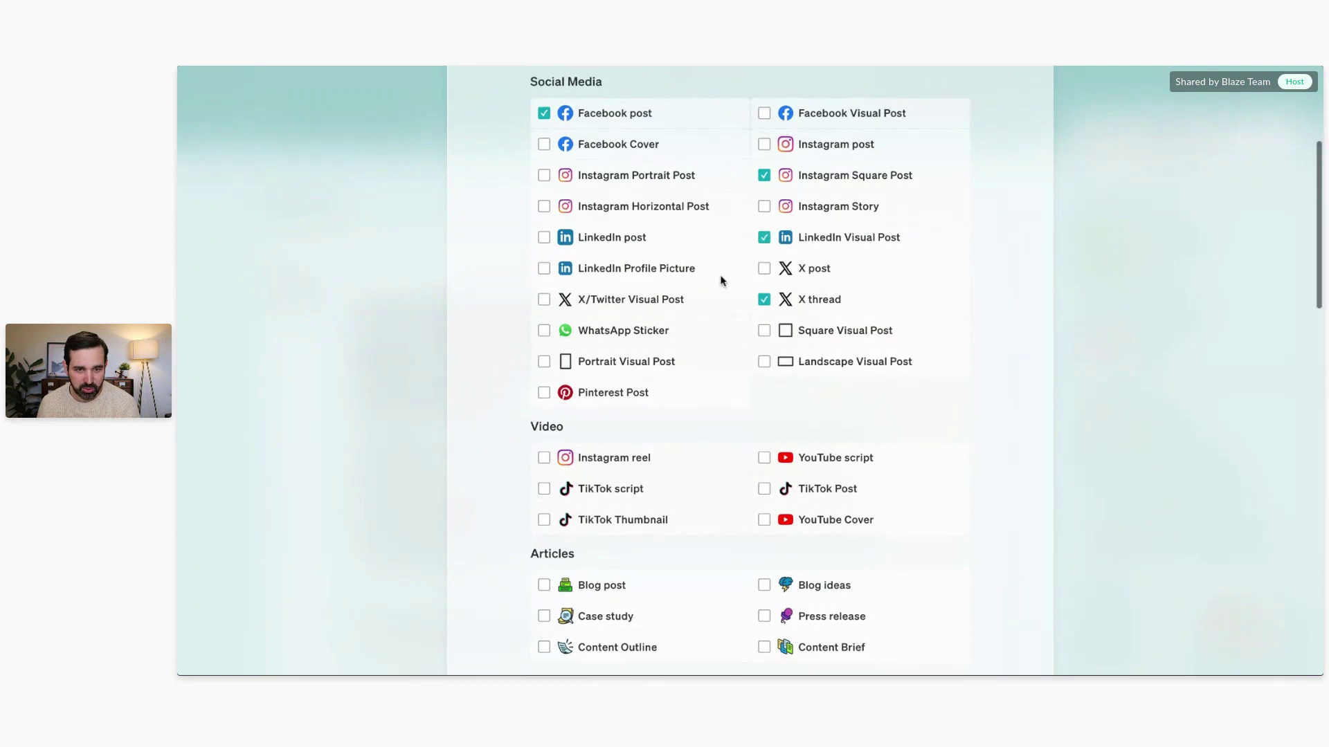
# Step: Tick TikTok script, Newsletter, Promotional and SMS messages
pyautogui.click(544, 286)
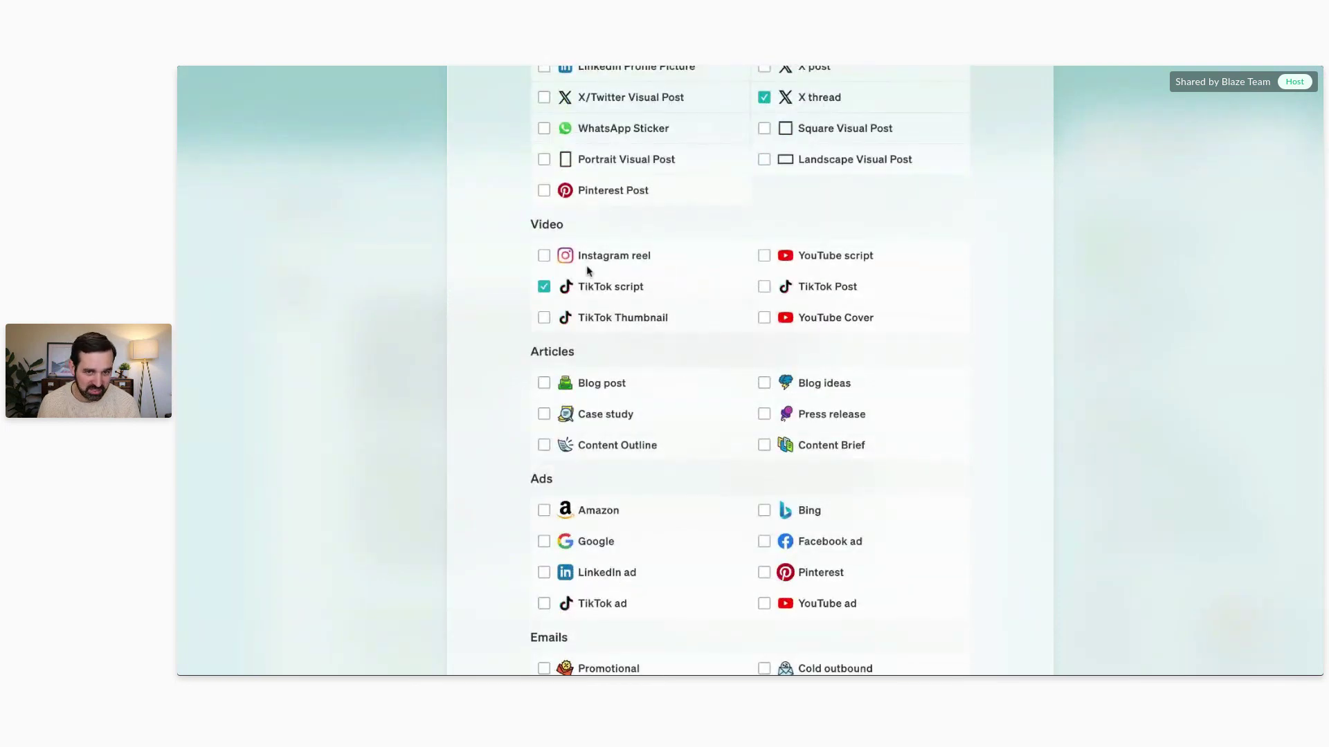
pyautogui.scroll(-2, 649, 249)
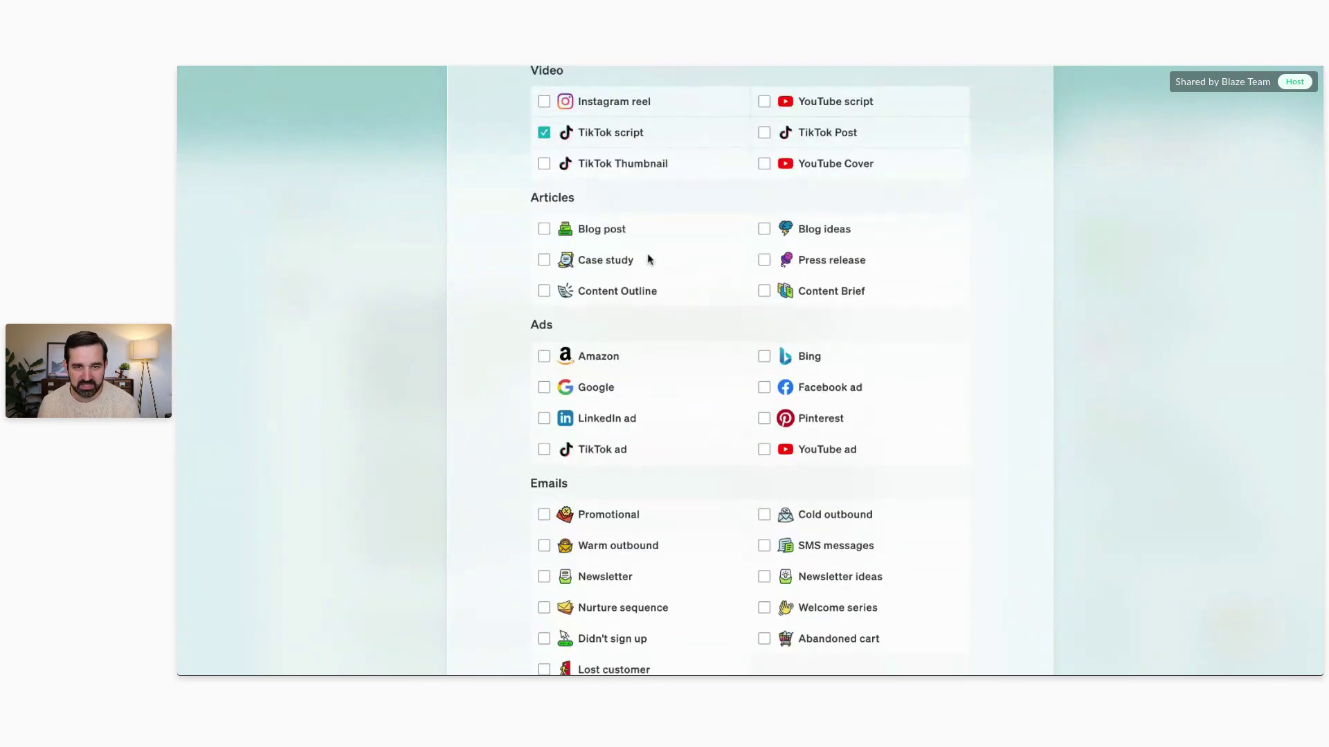
pyautogui.scroll(-1, 649, 264)
pyautogui.scroll(-2, 649, 264)
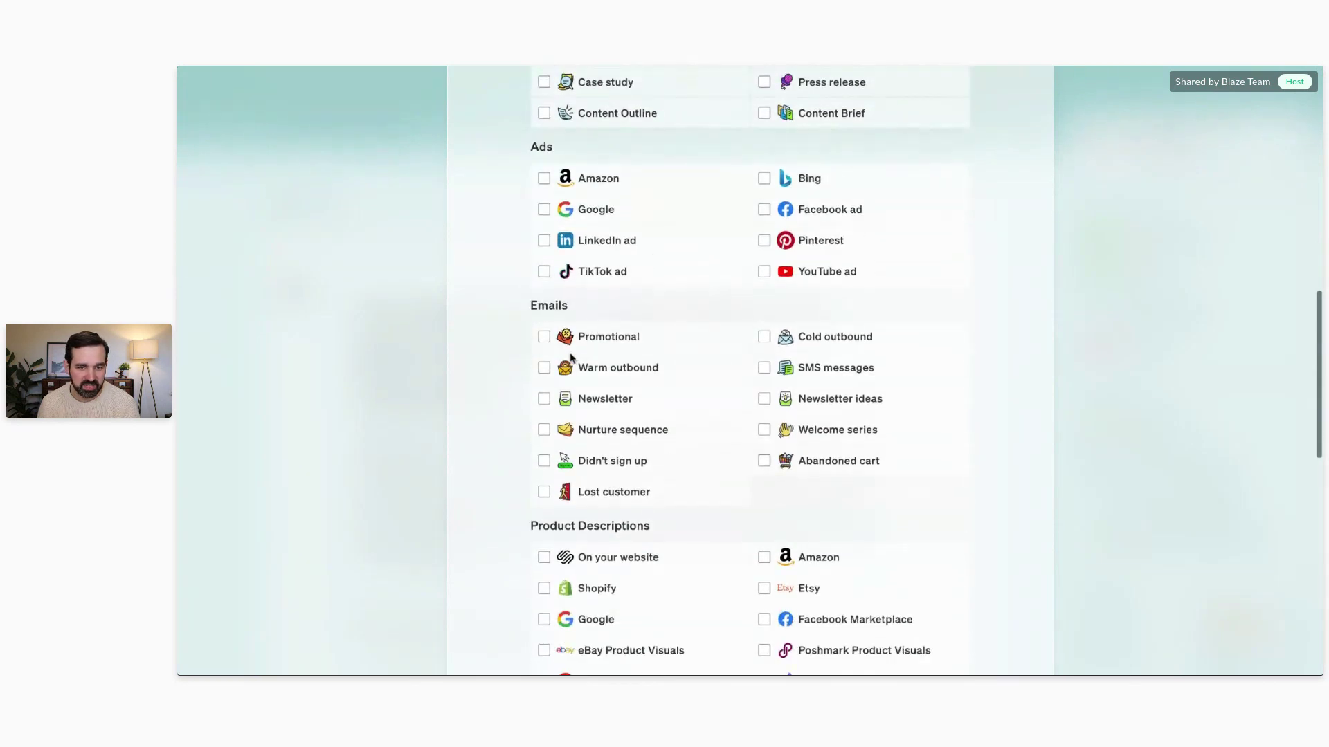
pyautogui.click(544, 399)
pyautogui.click(544, 337)
pyautogui.click(764, 367)
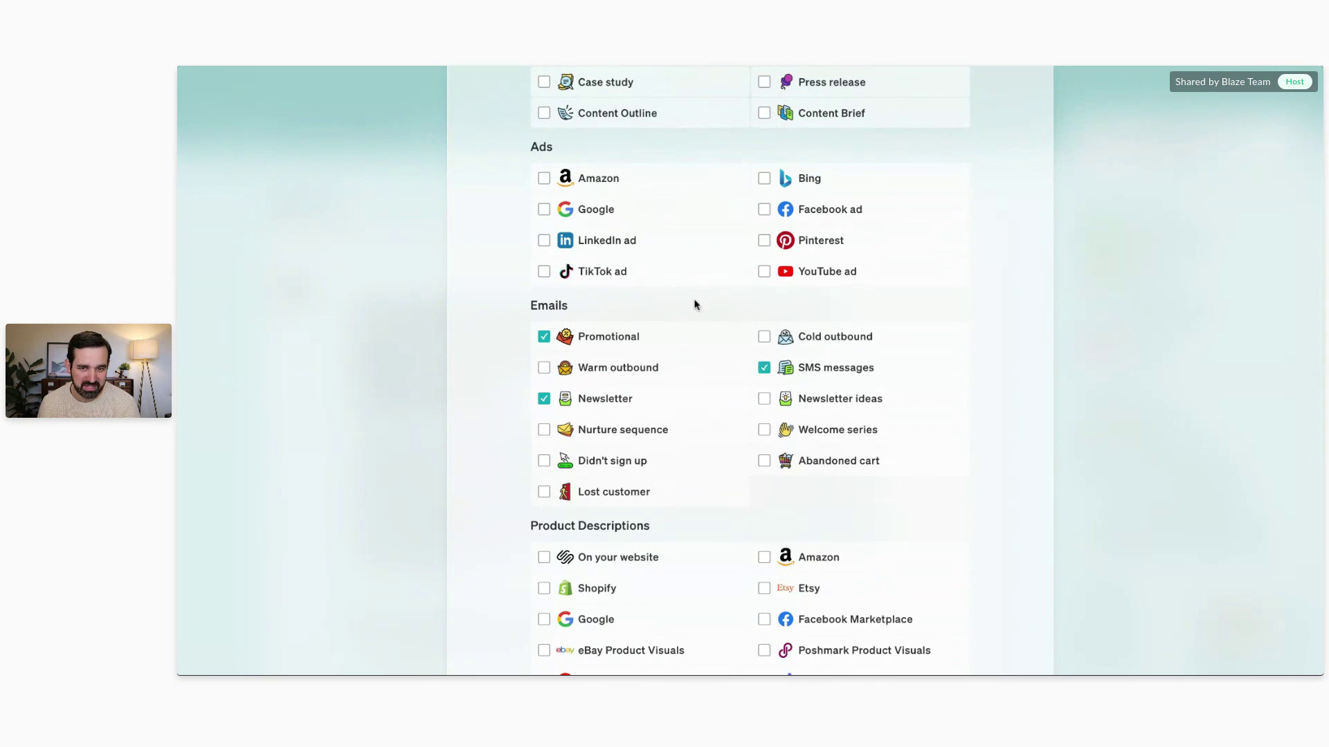
pyautogui.scroll(-4, 694, 303)
pyautogui.scroll(-2, 695, 303)
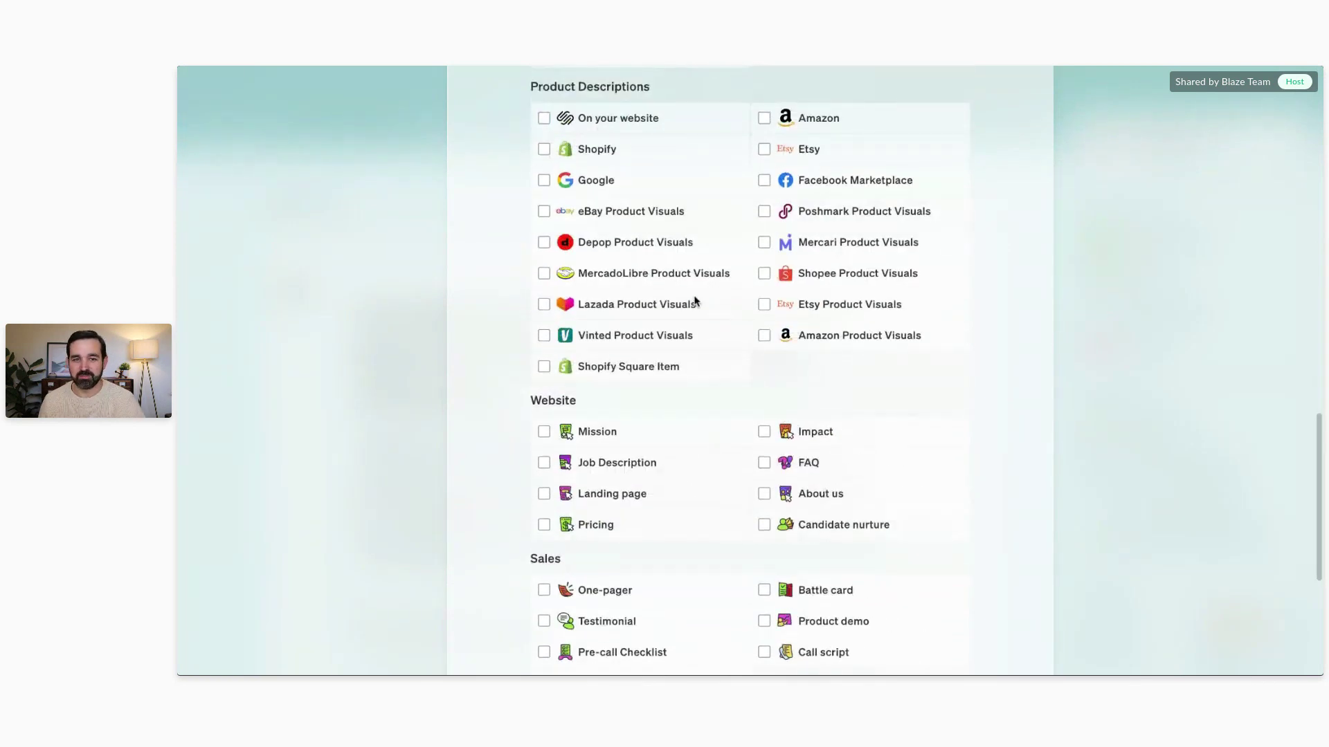
pyautogui.scroll(-5, 724, 277)
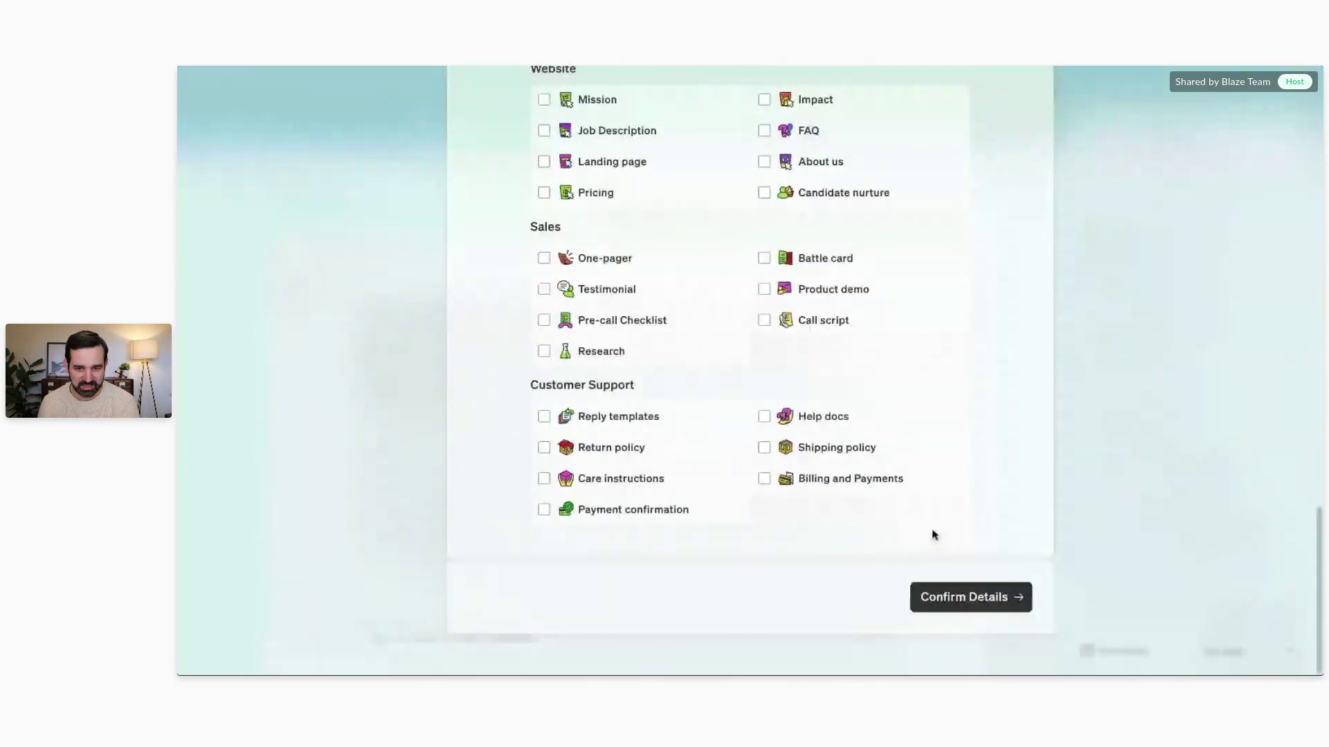
# Step: Confirm the eight content types and generate the Essential School Supplies For First Graders drafts
pyautogui.click(969, 597)
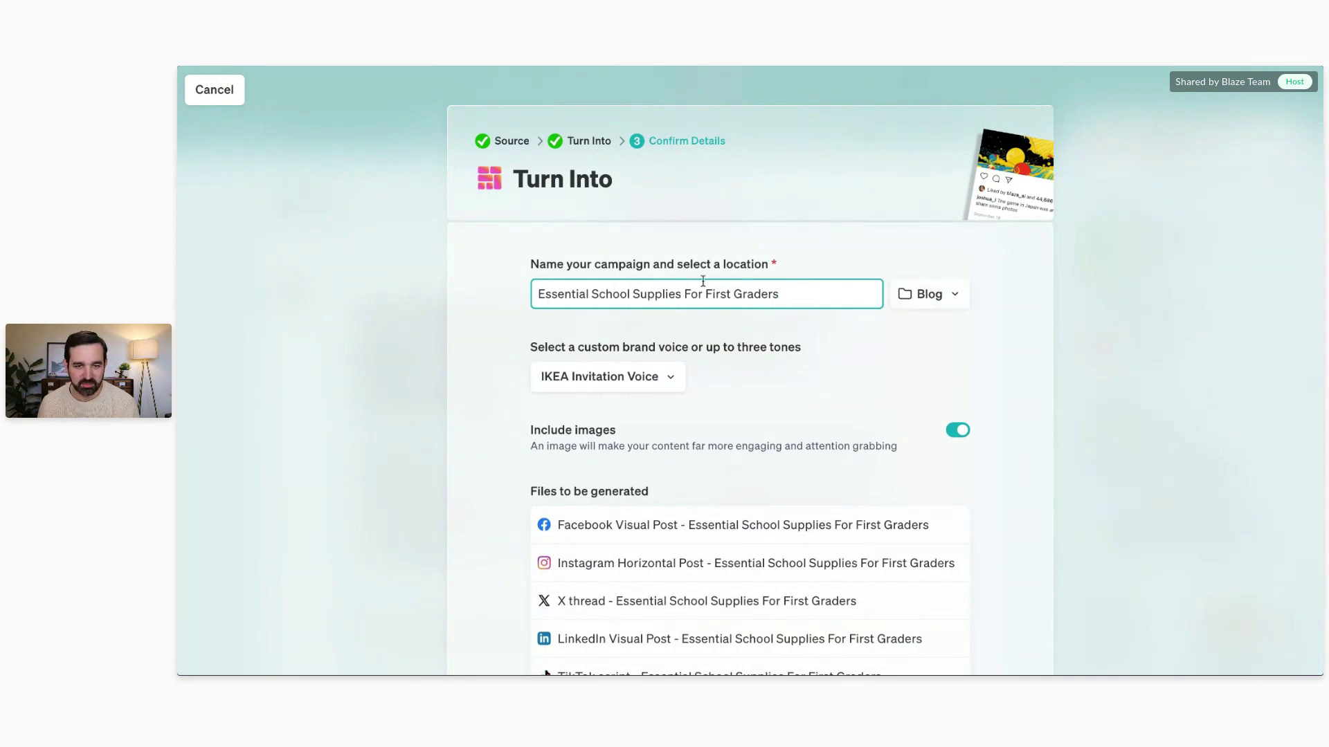
pyautogui.scroll(-3, 699, 270)
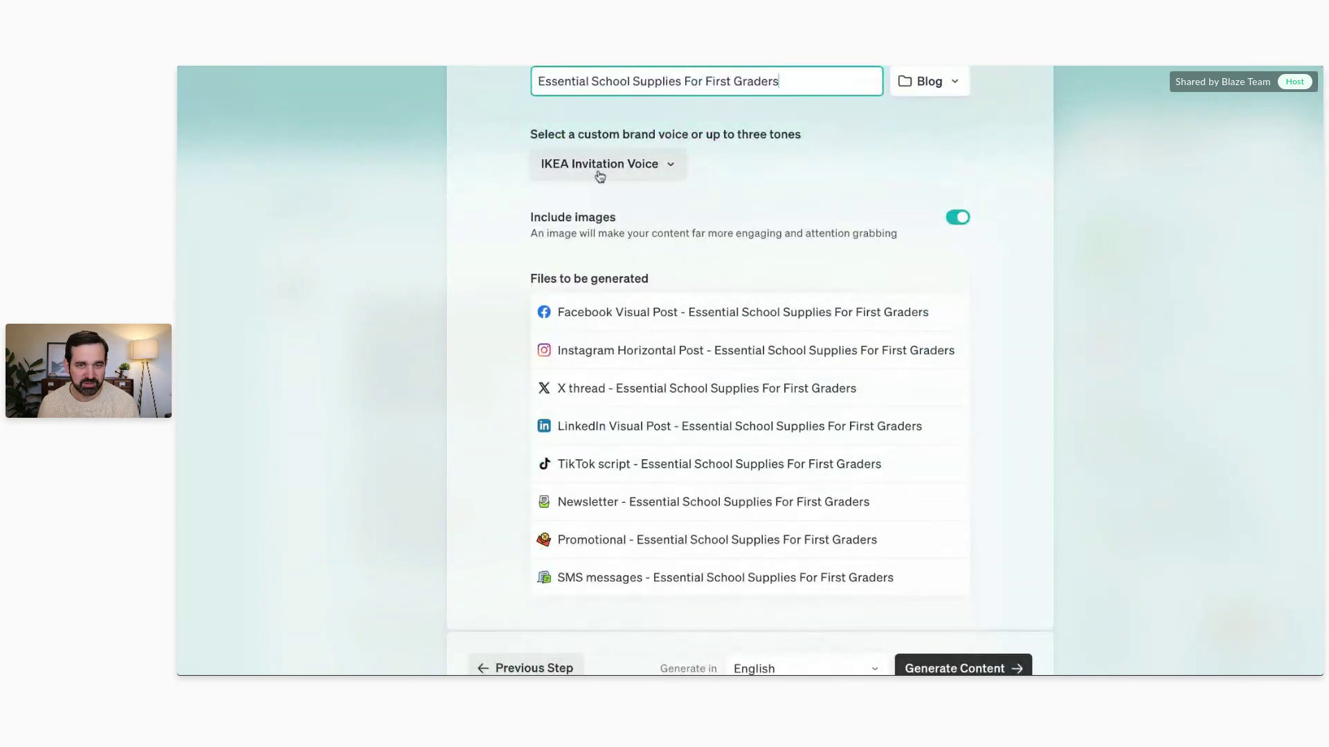
pyautogui.scroll(-1, 1024, 458)
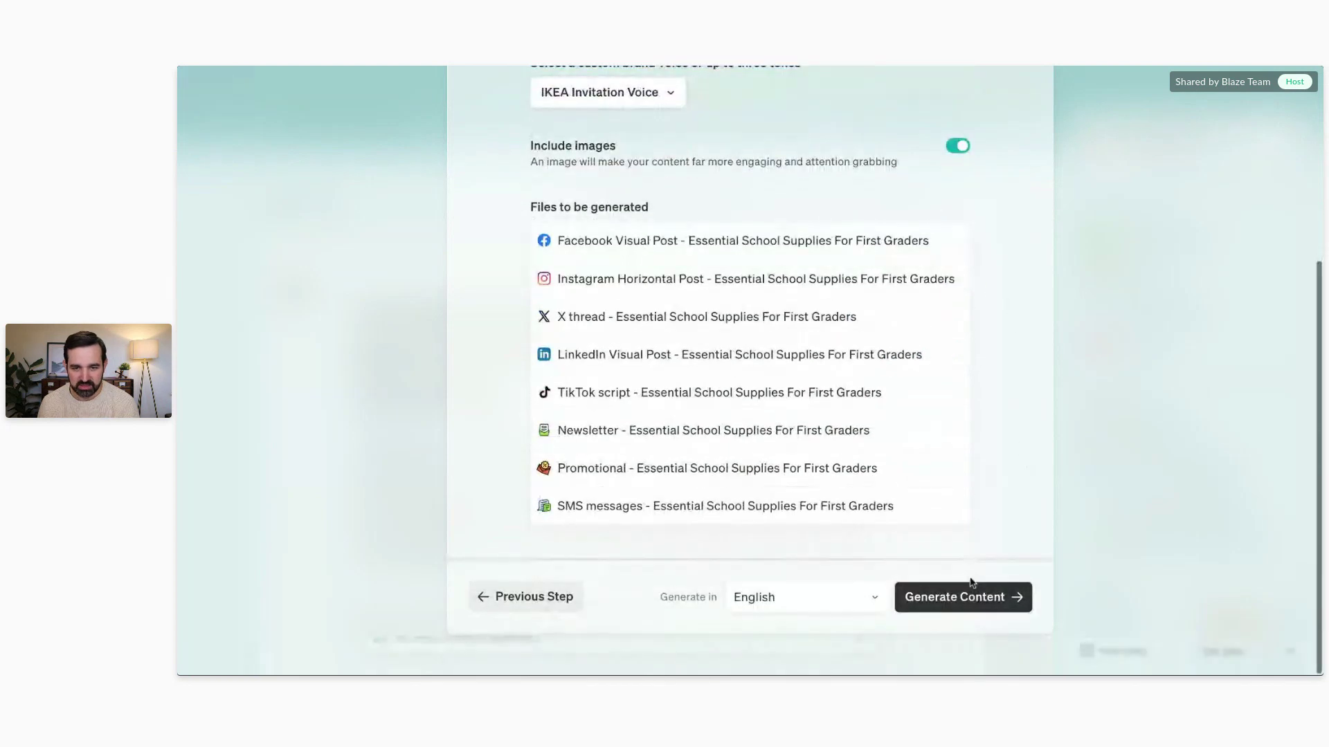
pyautogui.click(970, 599)
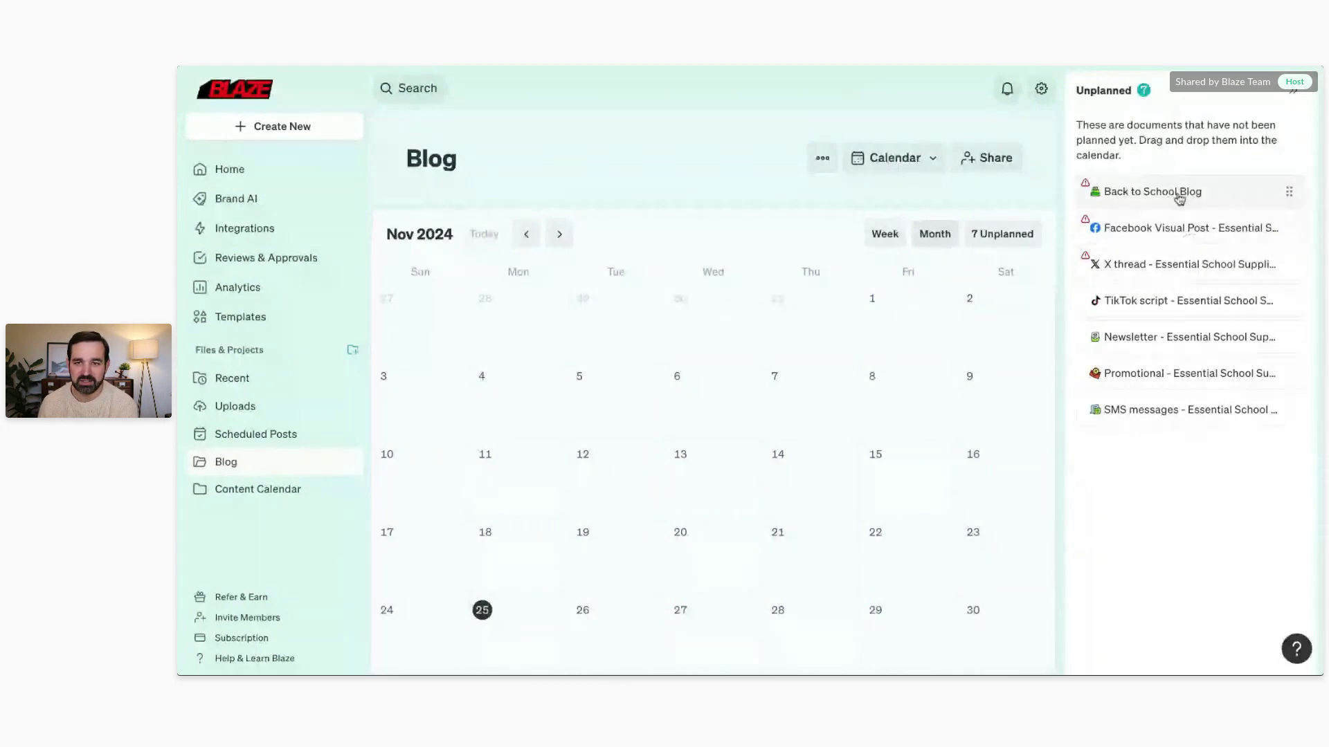
# Step: Place Back to School Blog on Nov 25 and Facebook Visual Post on Nov 26, both as drafts
pyautogui.moveTo(1178, 194); pyautogui.dragTo(508, 643)
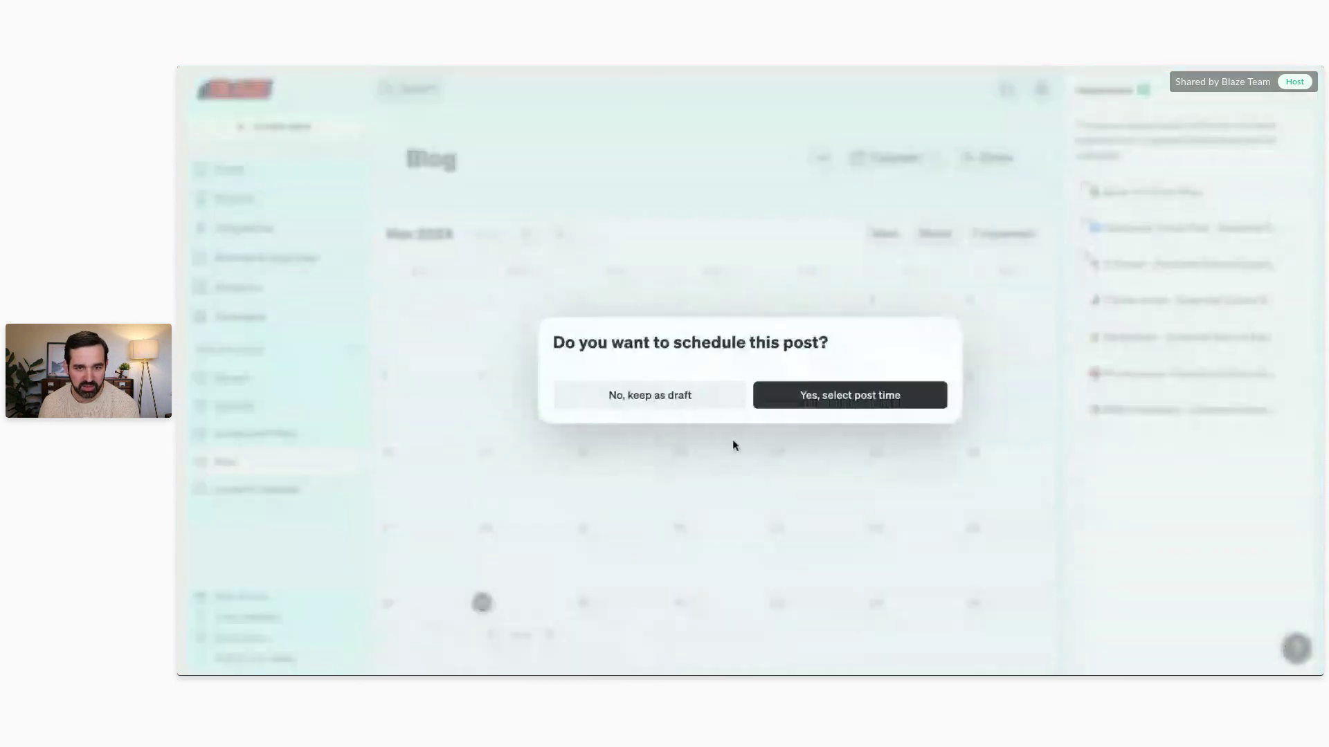
pyautogui.click(703, 411)
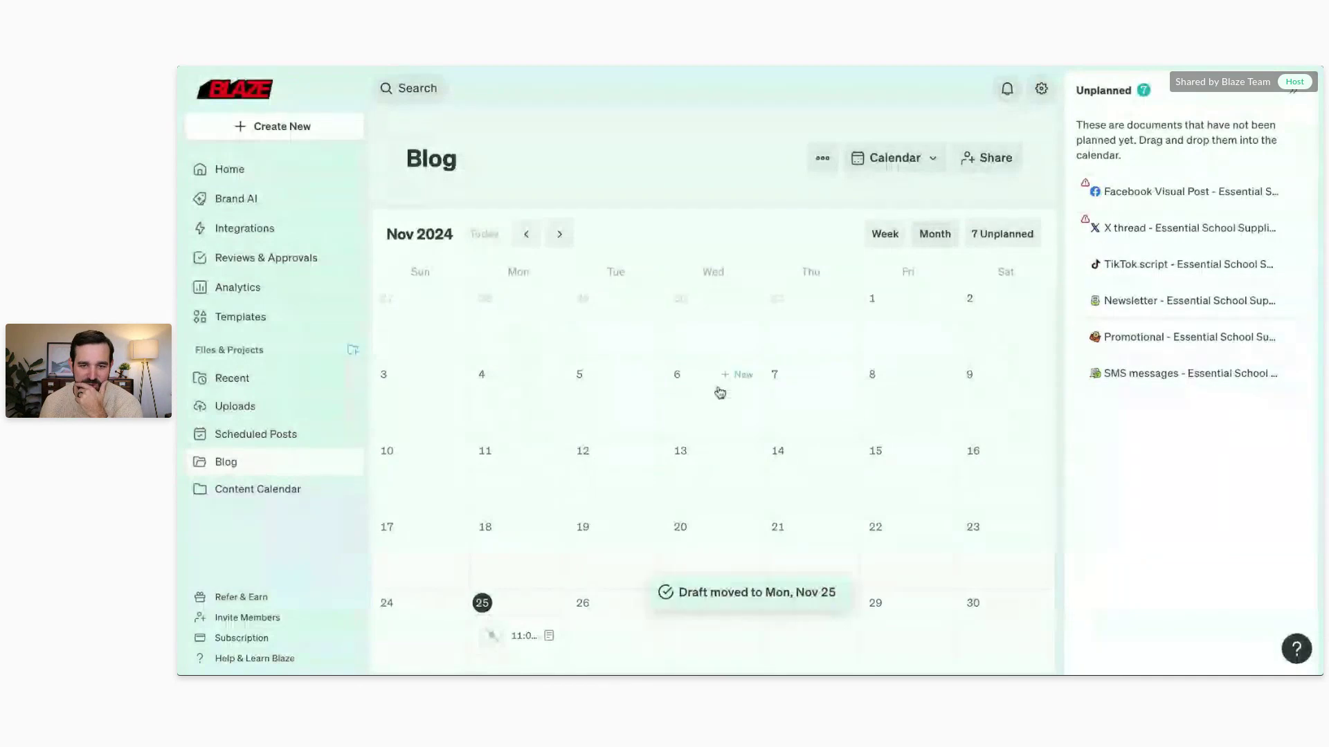
pyautogui.moveTo(1176, 191); pyautogui.dragTo(633, 624)
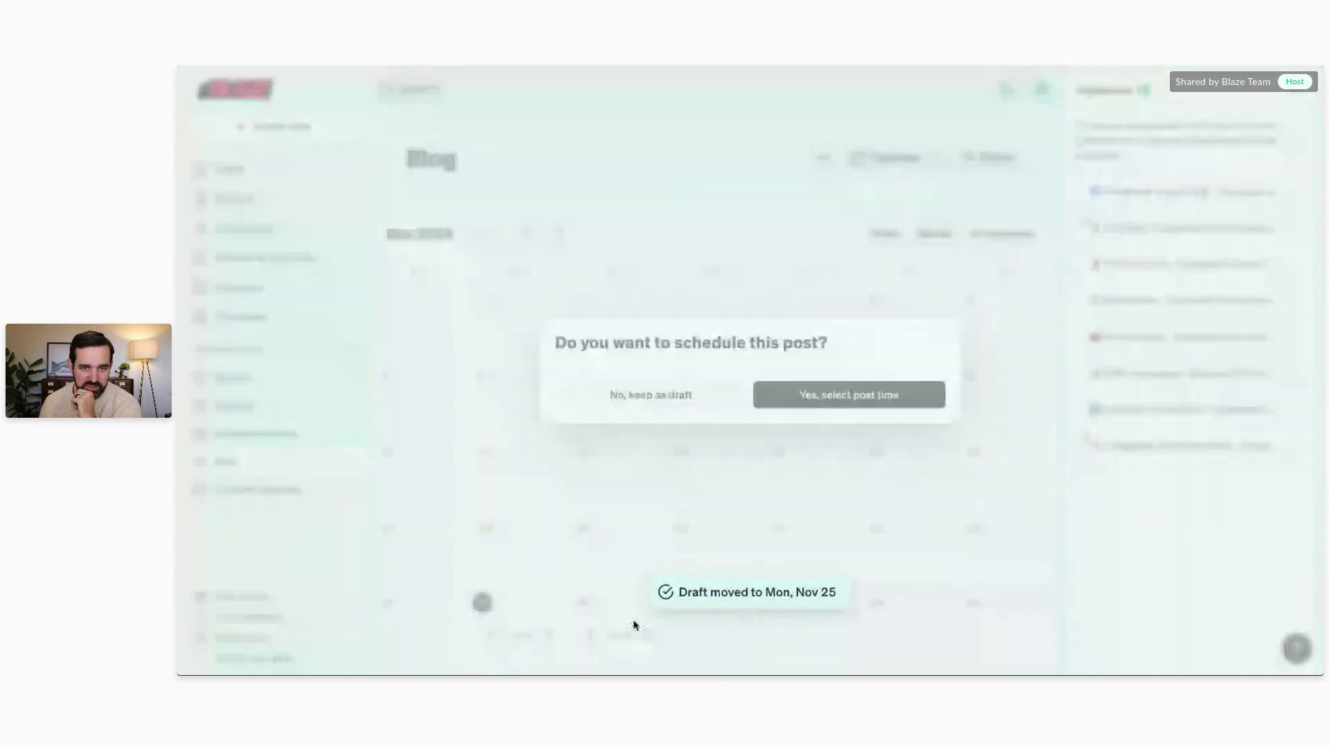
pyautogui.click(893, 395)
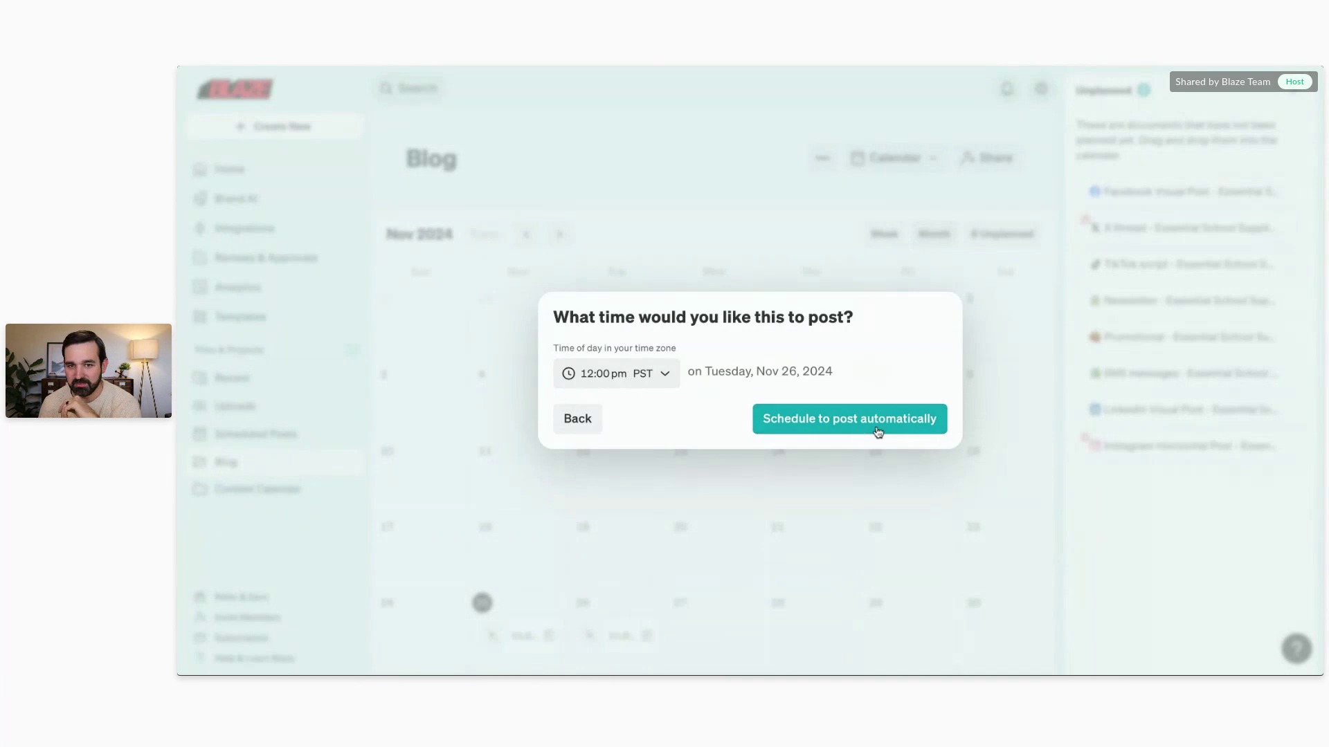
pyautogui.click(573, 425)
pyautogui.click(688, 407)
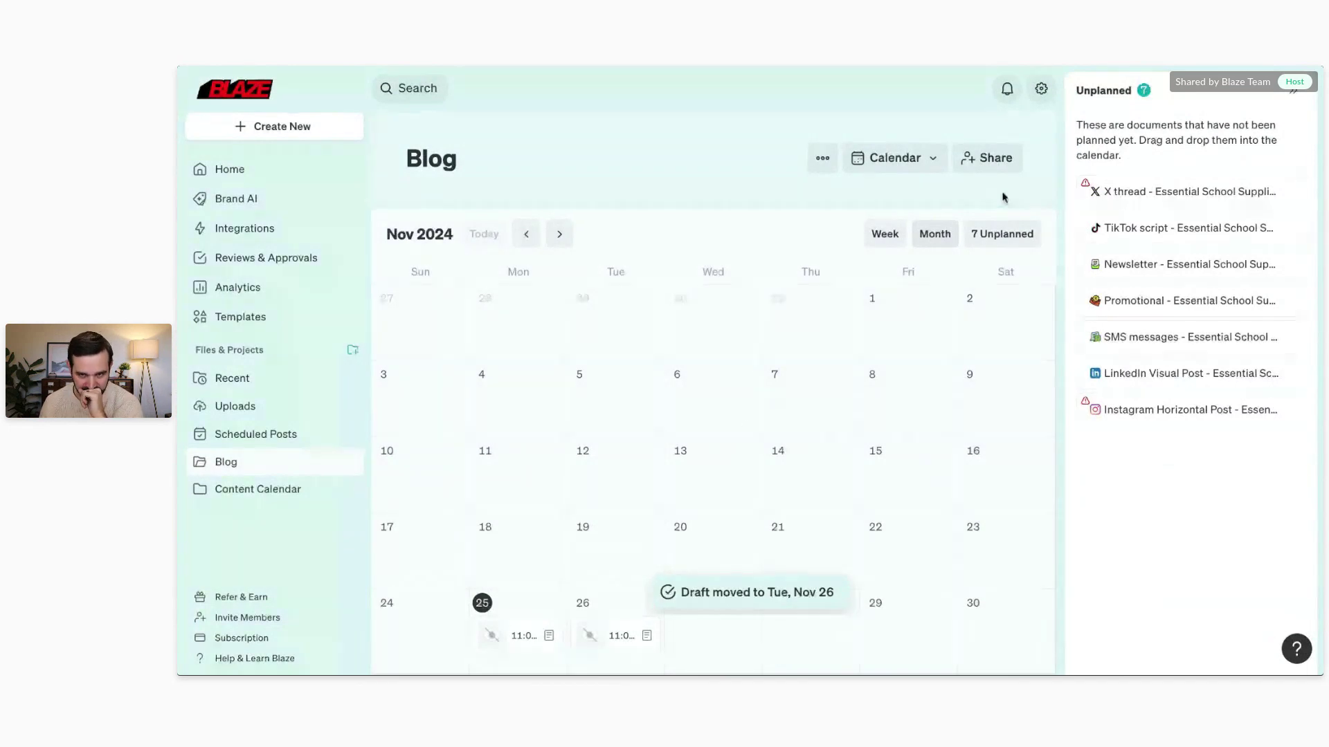
# Step: Place the Newsletter on Nov 27 and SMS messages on Nov 28, kept as drafts
pyautogui.moveTo(1133, 267); pyautogui.dragTo(661, 633)
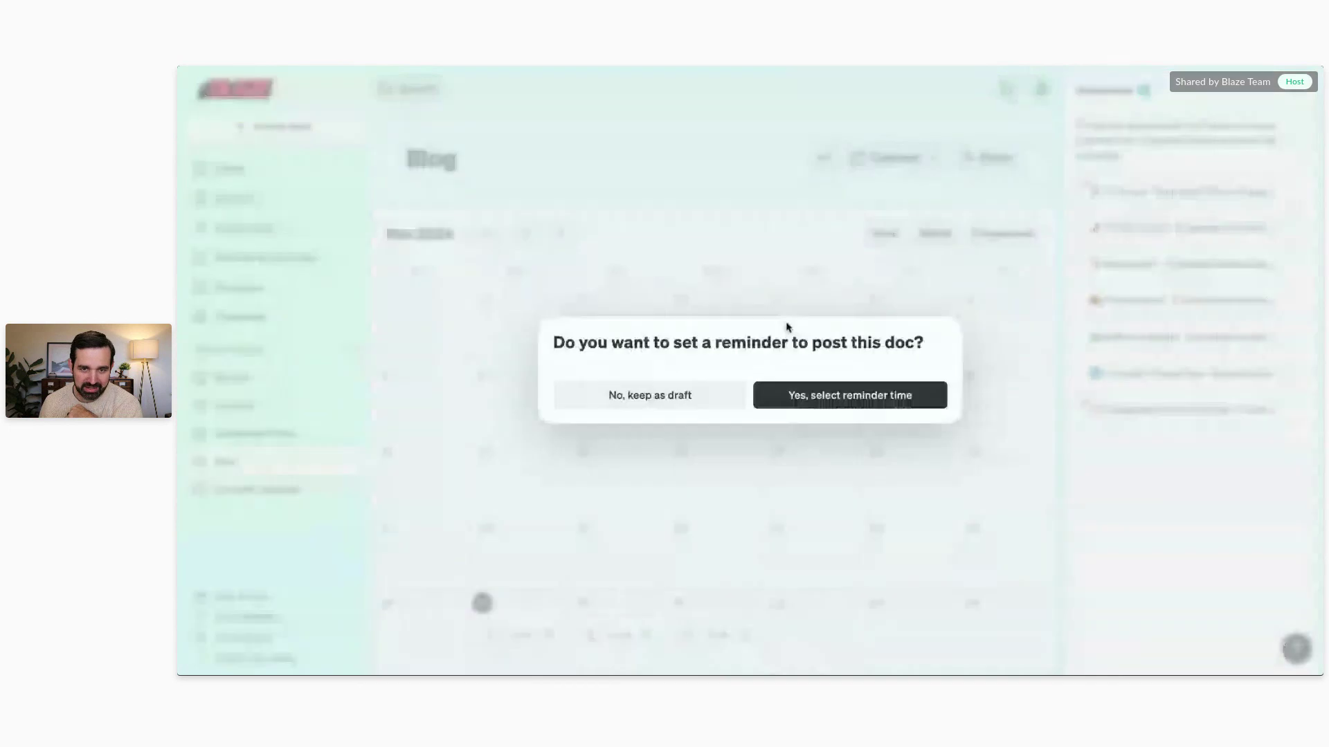
pyautogui.click(706, 403)
pyautogui.moveTo(1175, 305); pyautogui.dragTo(812, 648)
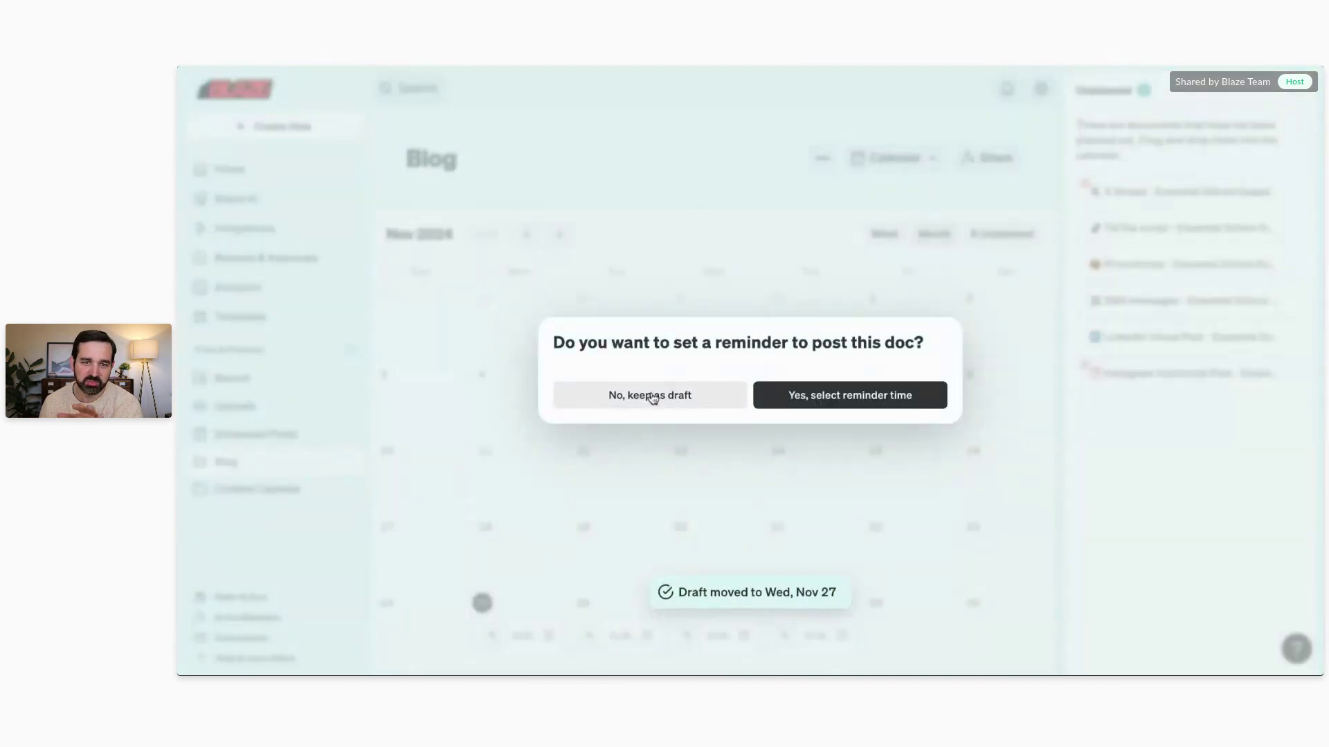
pyautogui.click(651, 393)
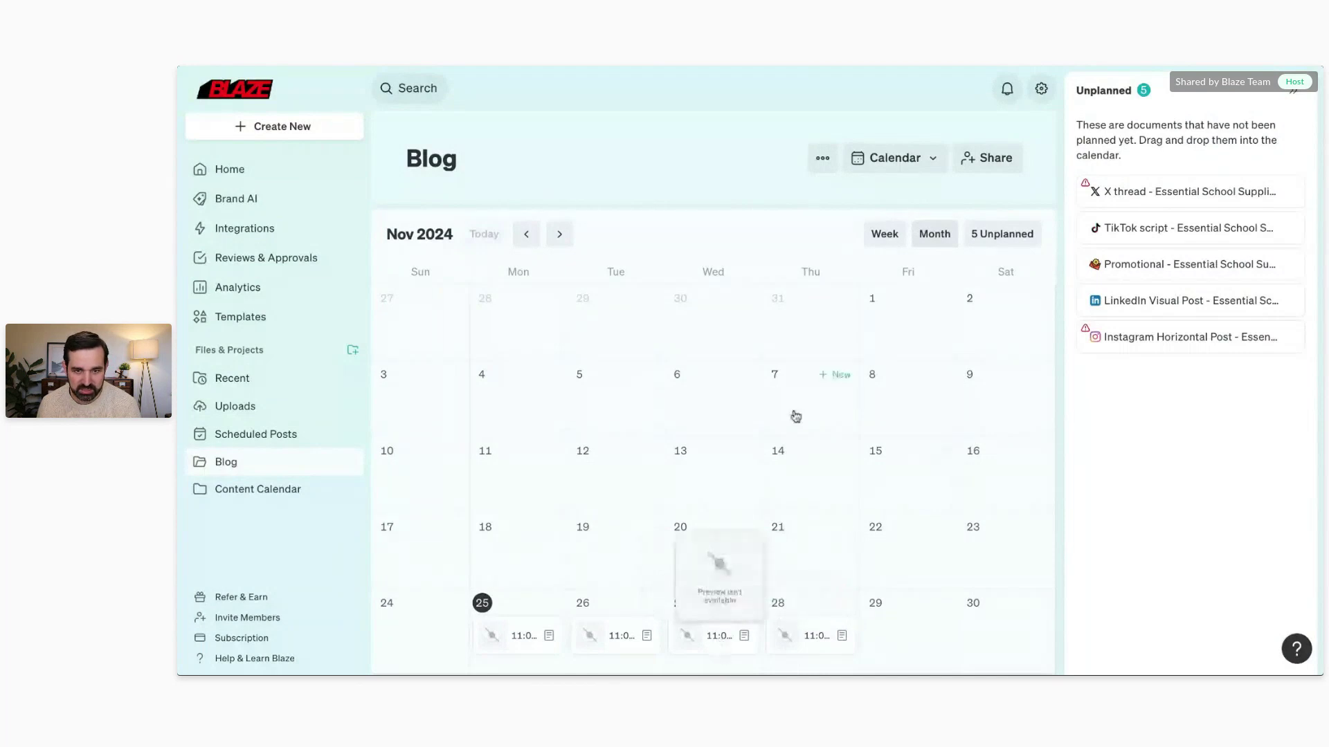
# Step: Open the Nov 26 Facebook Visual Post and review its caption, notebook image and posting accounts
pyautogui.click(613, 638)
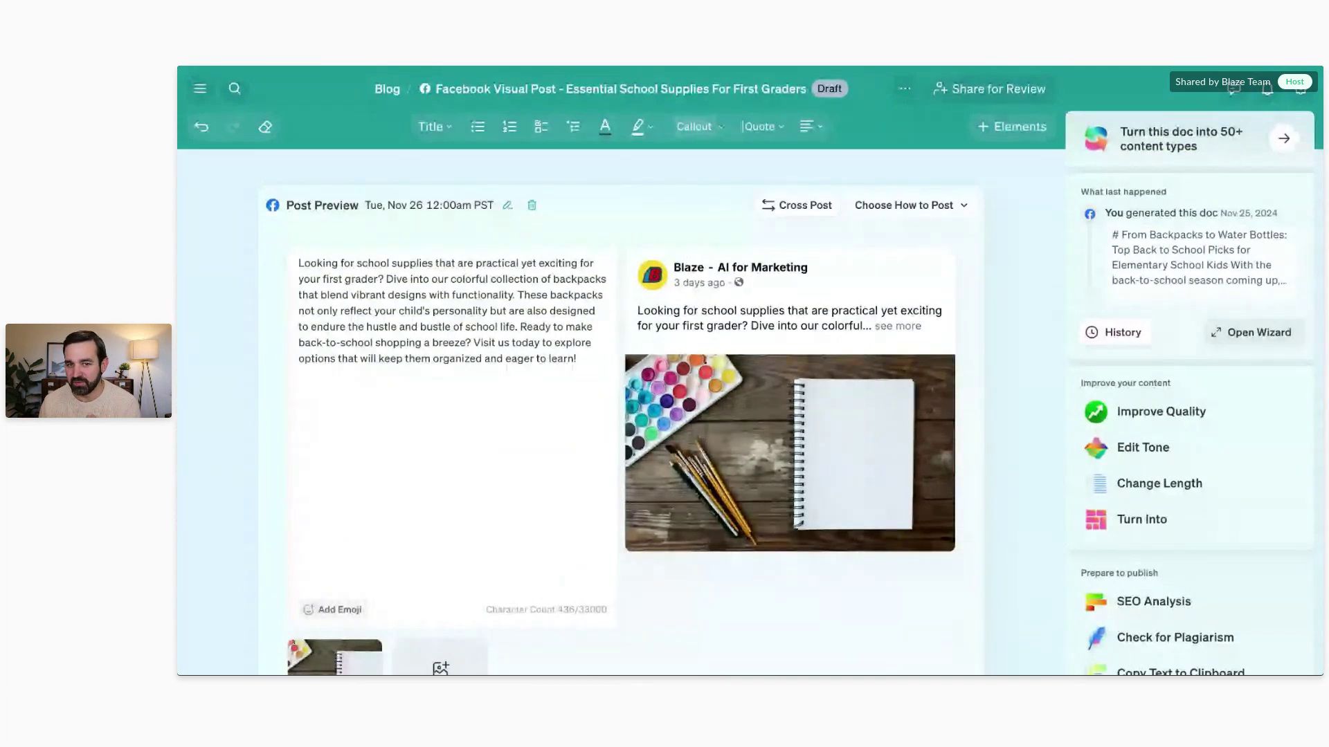
pyautogui.scroll(-3, 474, 231)
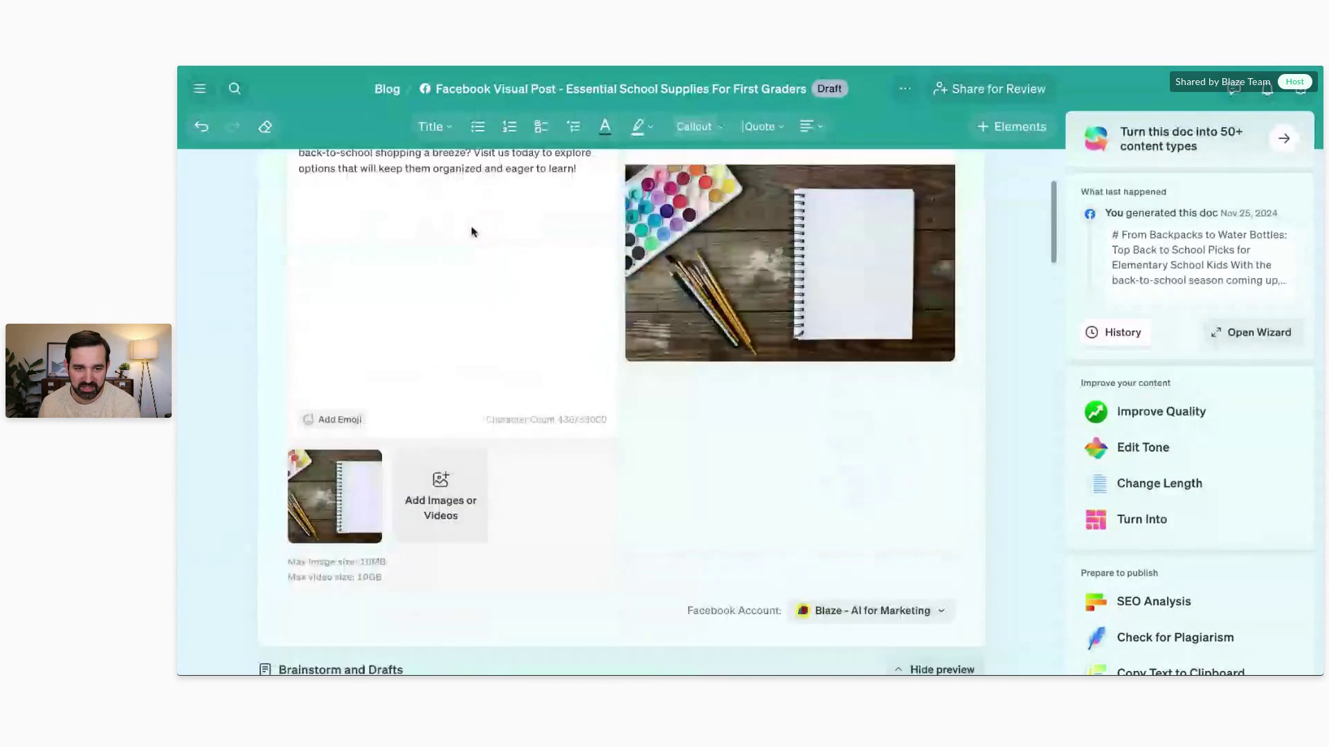
pyautogui.scroll(-5, 638, 468)
pyautogui.scroll(-10, 639, 468)
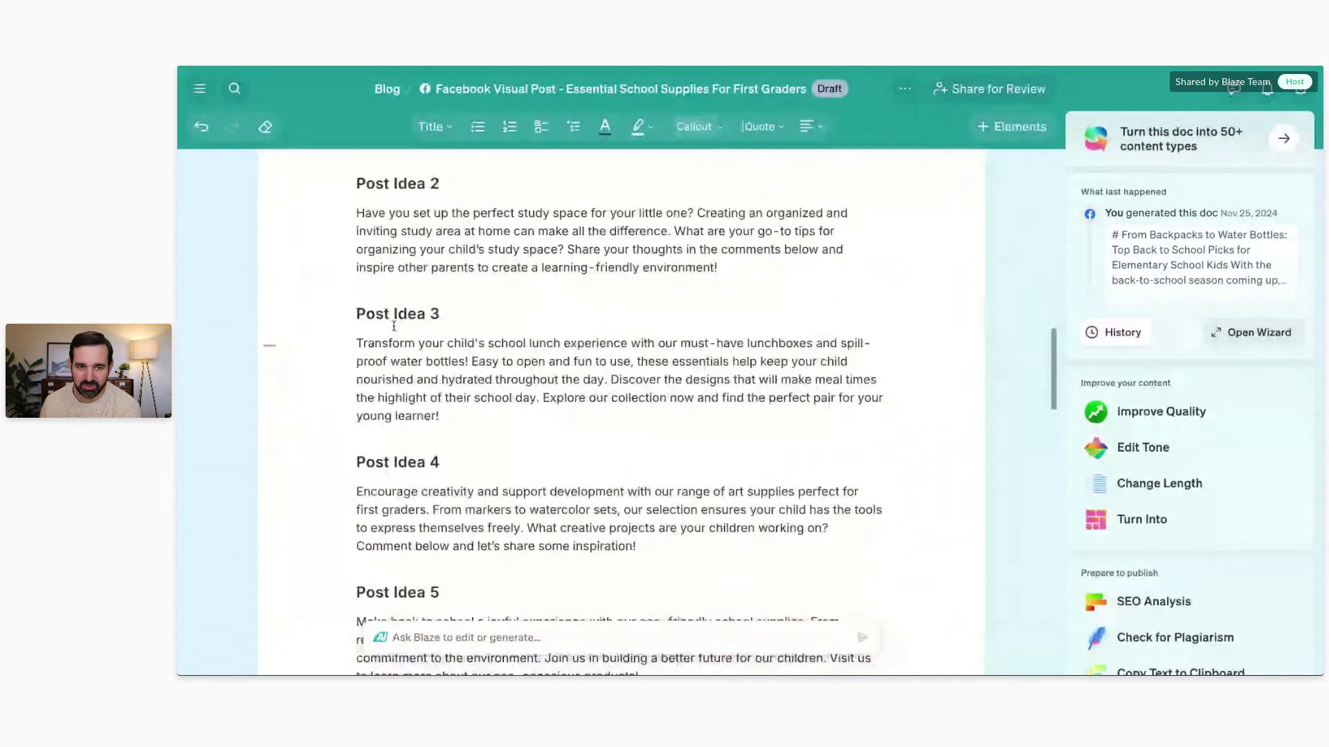
pyautogui.scroll(-5, 470, 326)
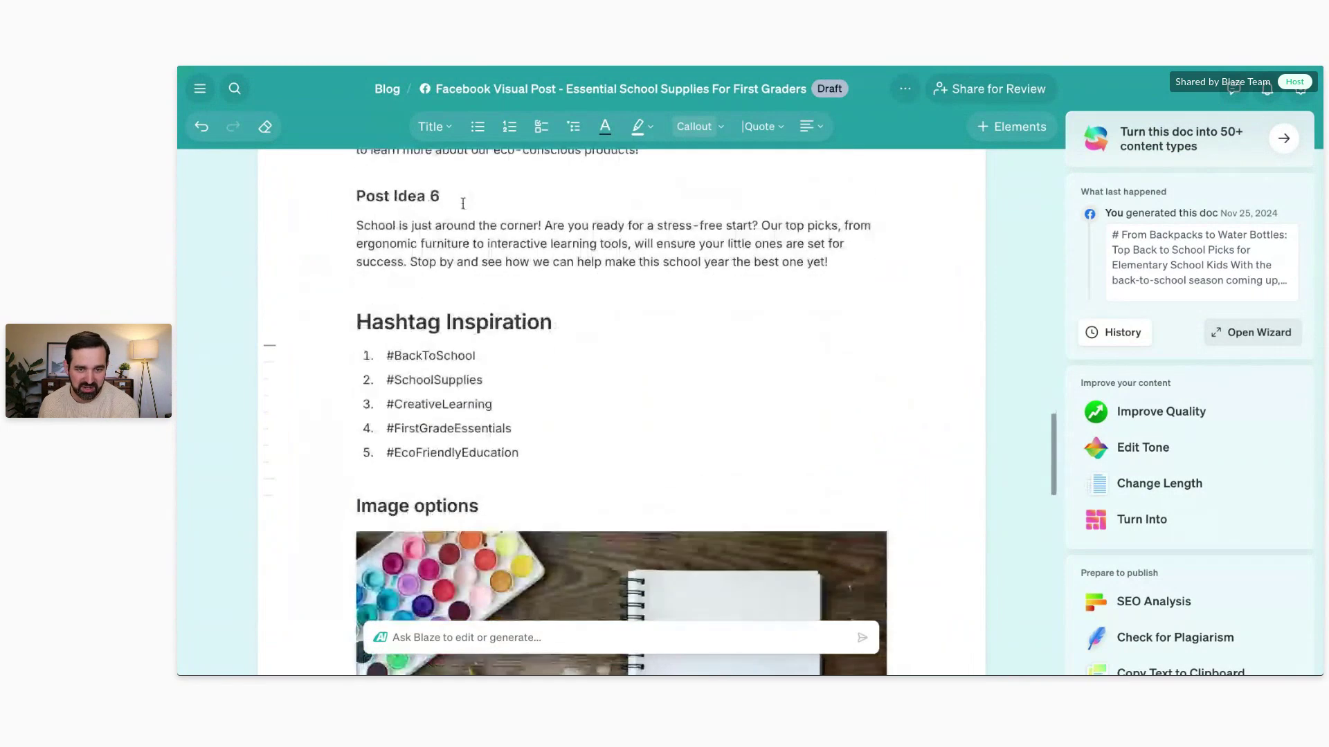
pyautogui.scroll(-3, 484, 387)
pyautogui.scroll(20, 503, 416)
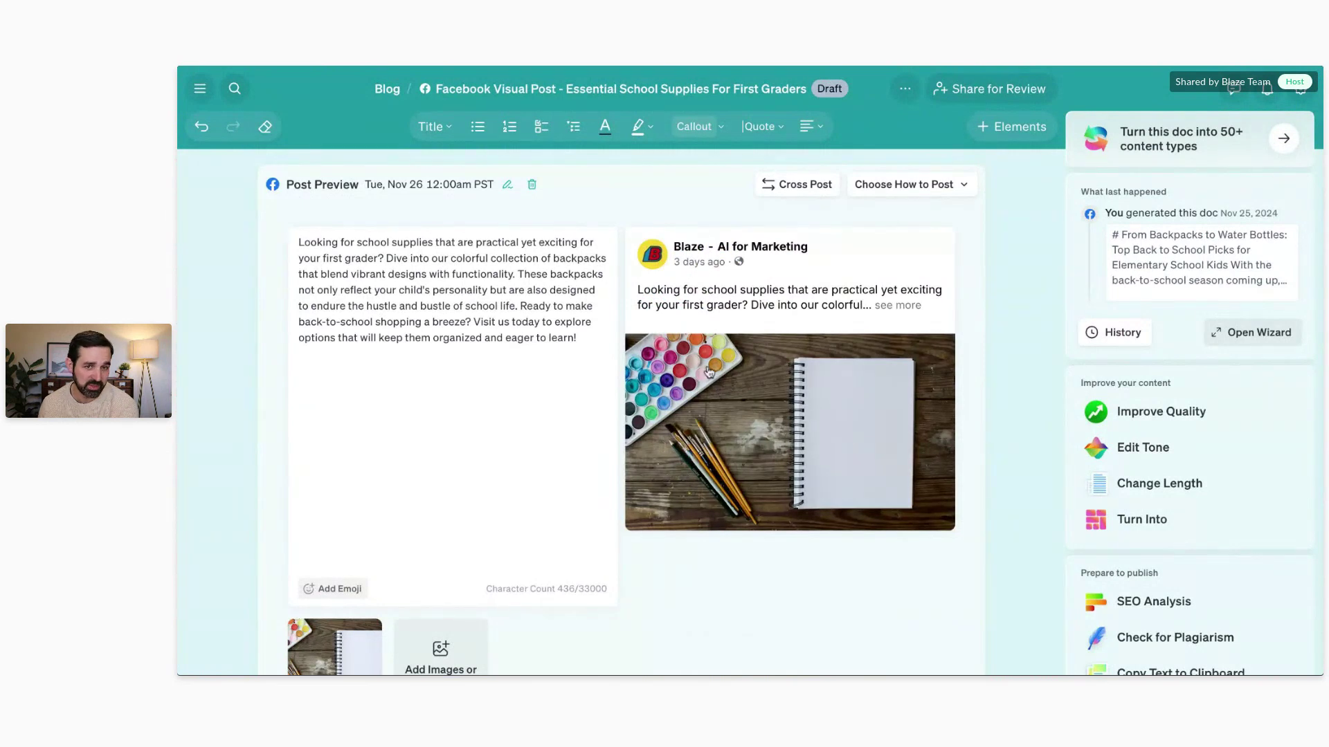
pyautogui.scroll(-1, 692, 312)
pyautogui.click(512, 294)
pyautogui.scroll(-3, 408, 501)
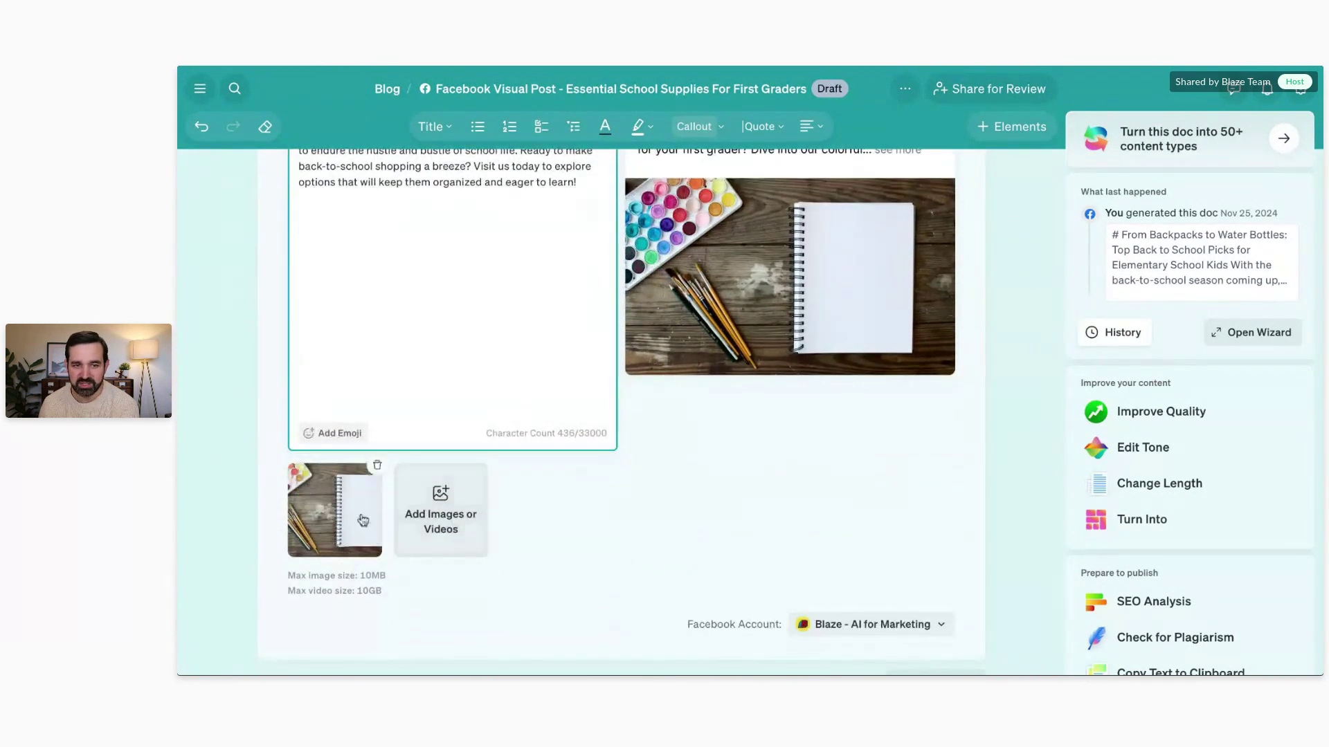
pyautogui.click(831, 627)
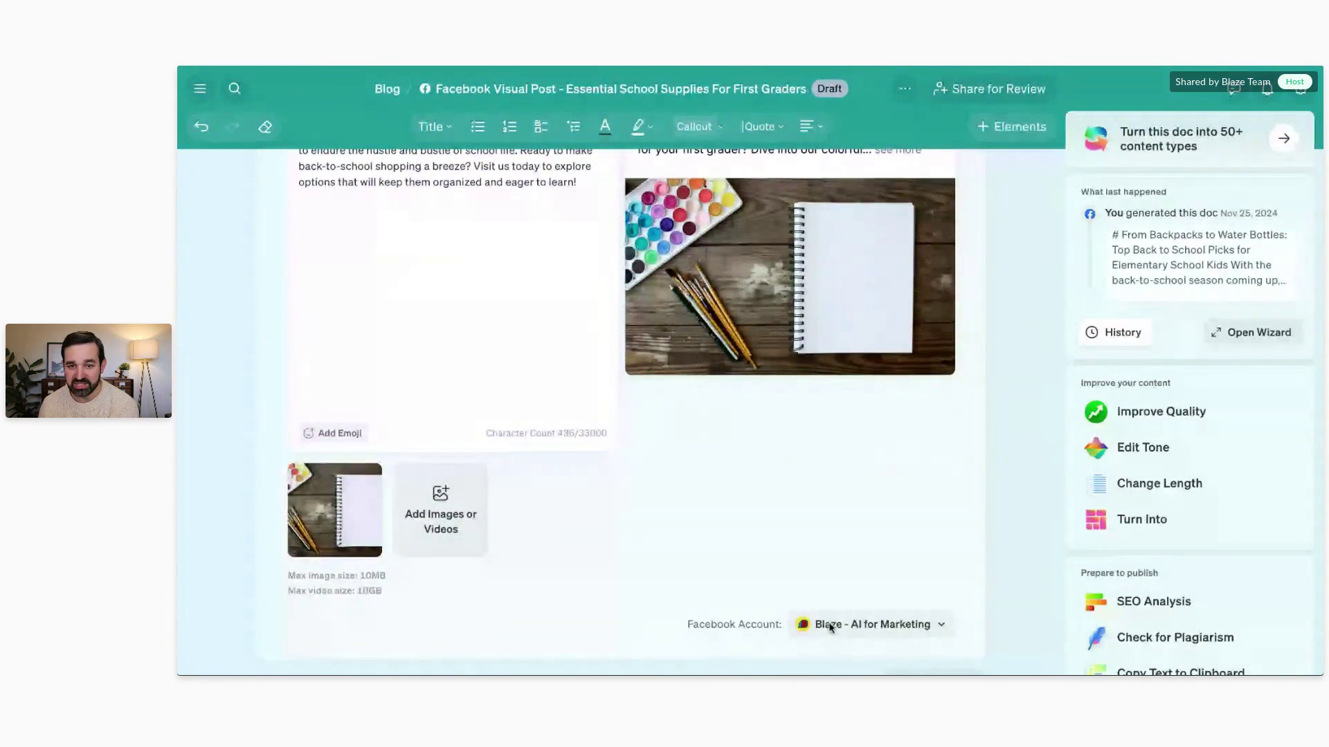
pyautogui.click(929, 627)
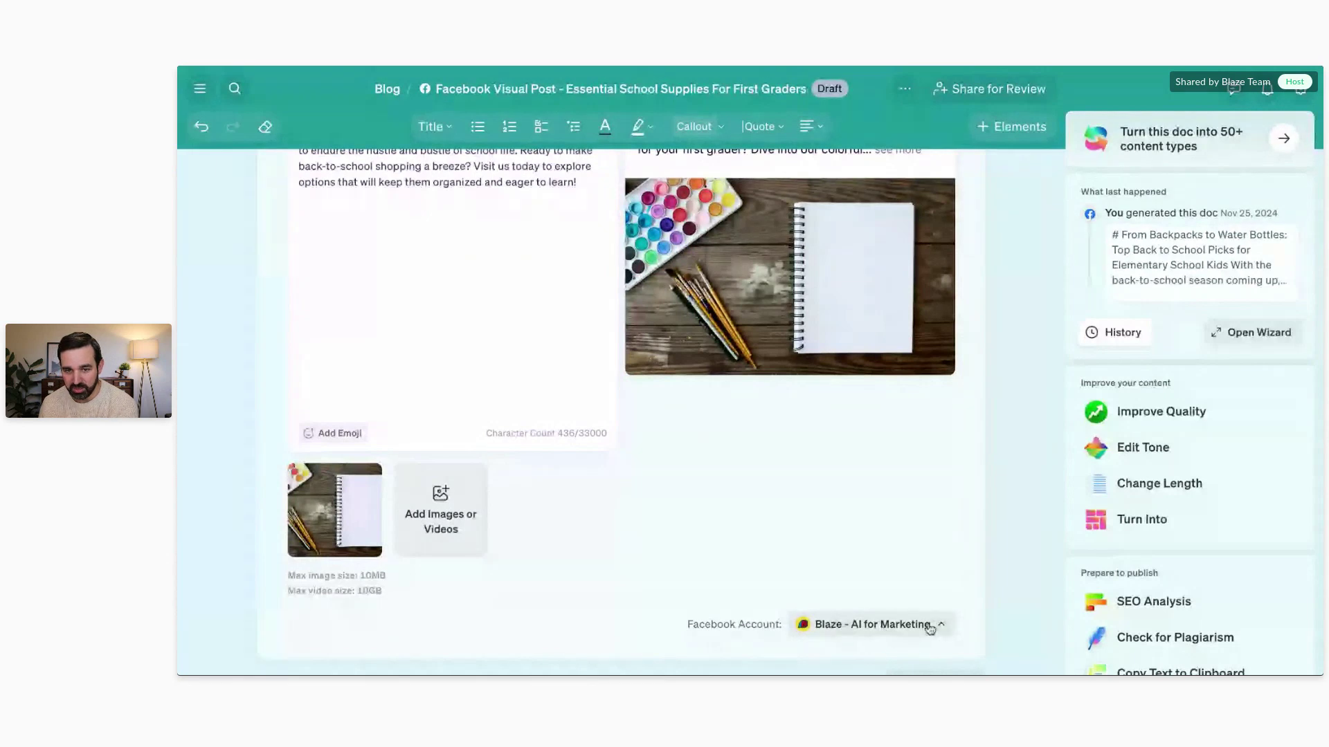
# Step: Set 'Schedule to post automatically' for Wed, Nov 27 at 3:45 PM and confirm
pyautogui.scroll(3, 881, 537)
pyautogui.click(903, 206)
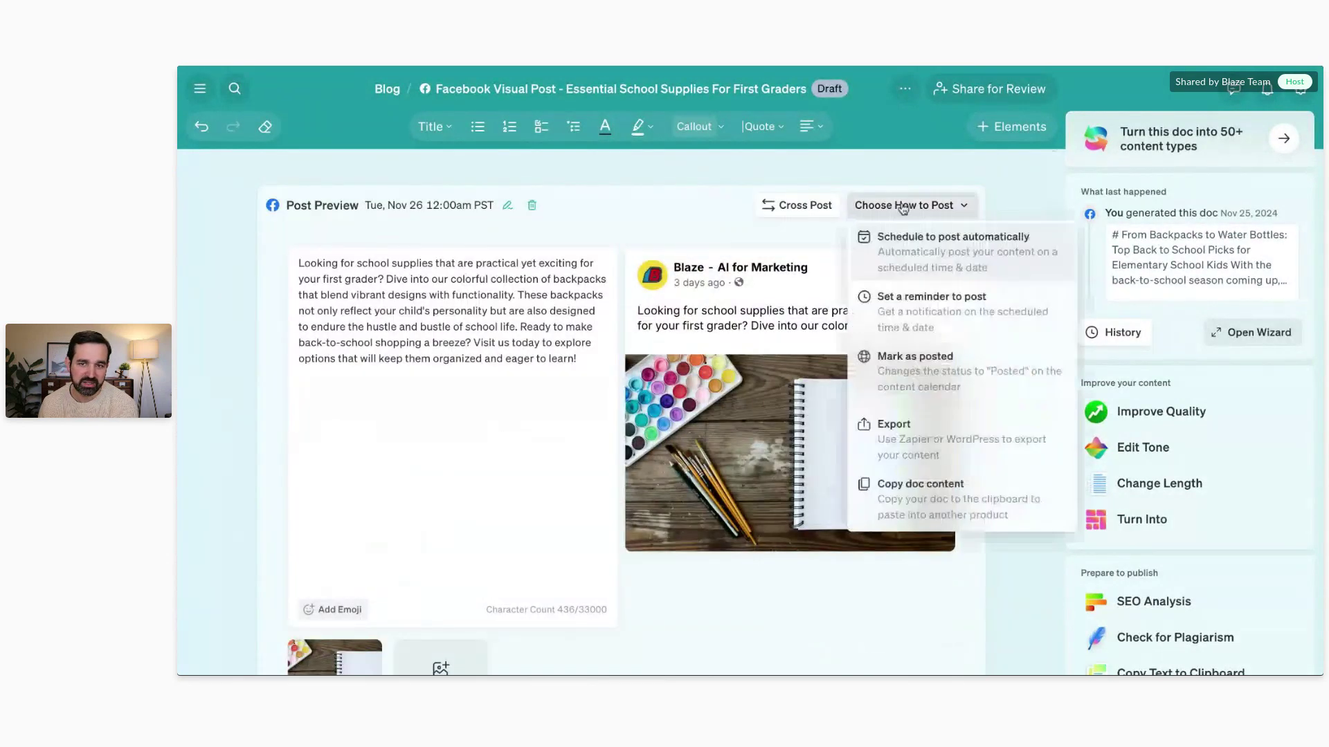
pyautogui.click(925, 256)
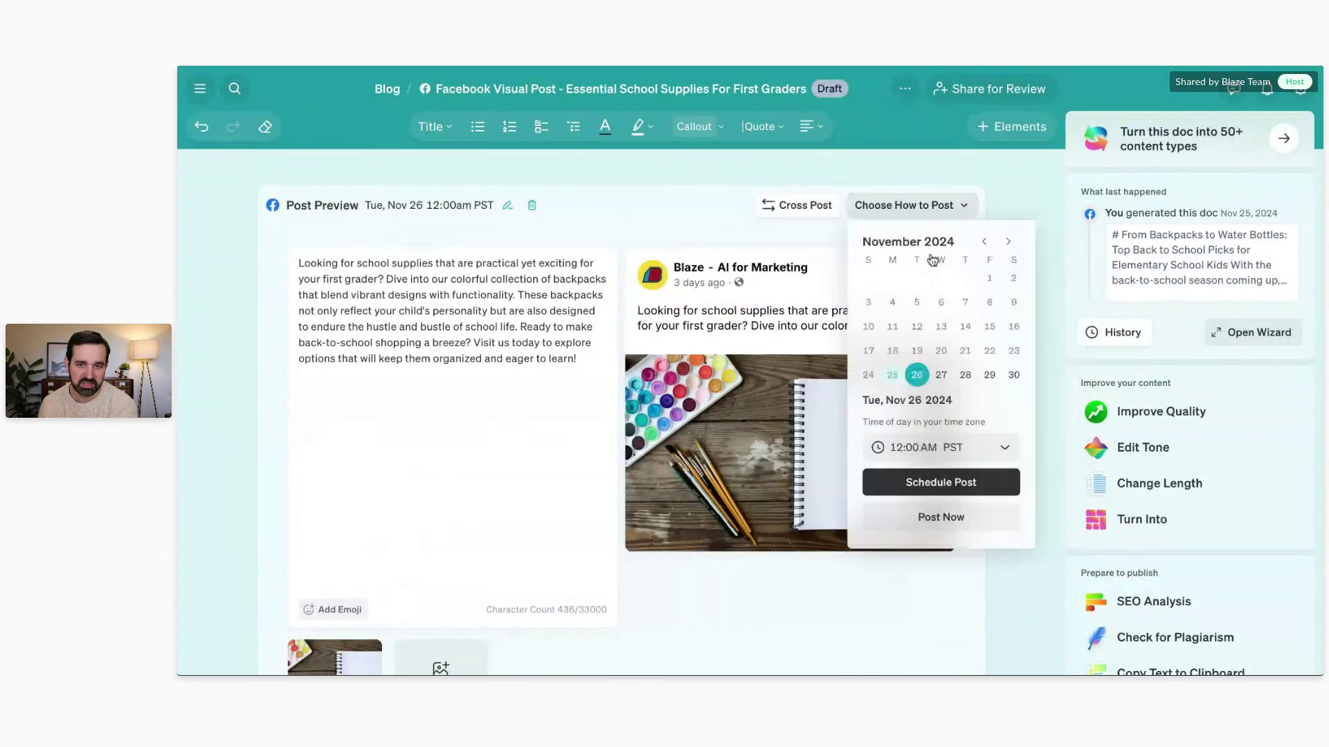
pyautogui.click(941, 376)
pyautogui.click(958, 450)
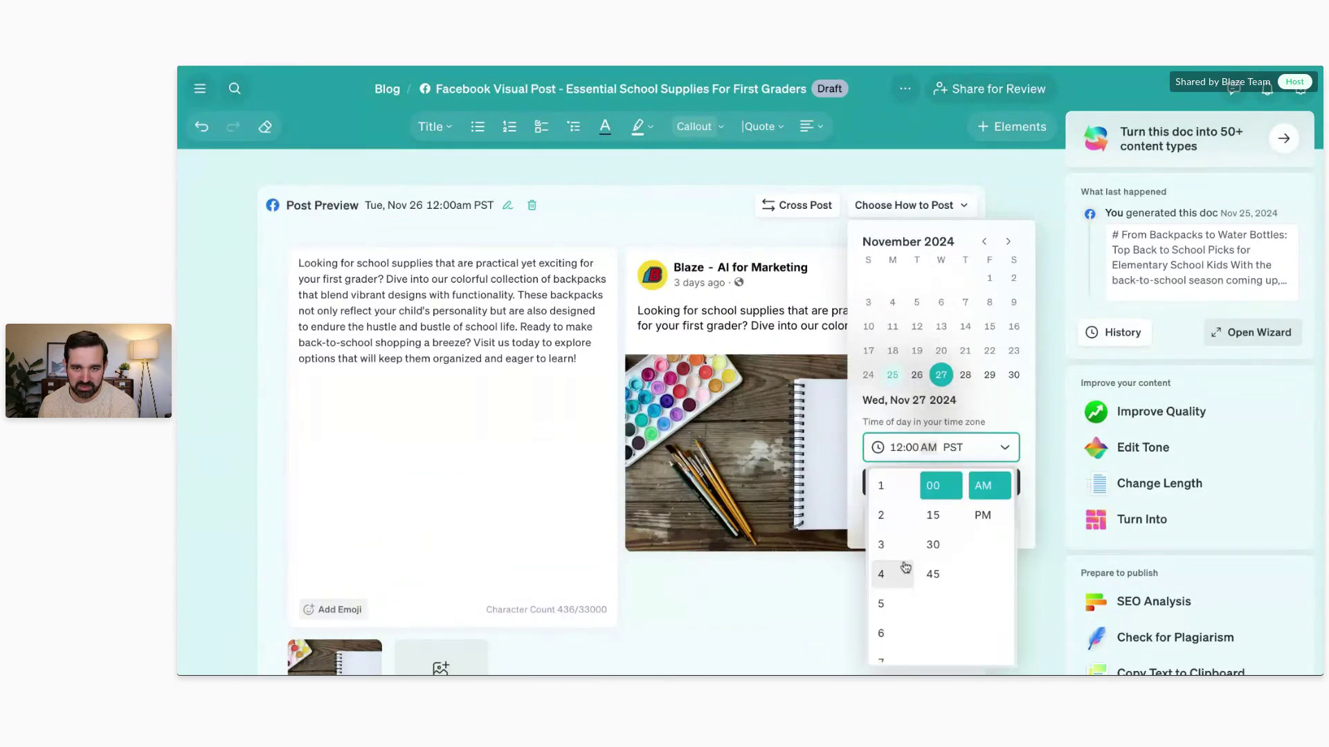
pyautogui.click(894, 548)
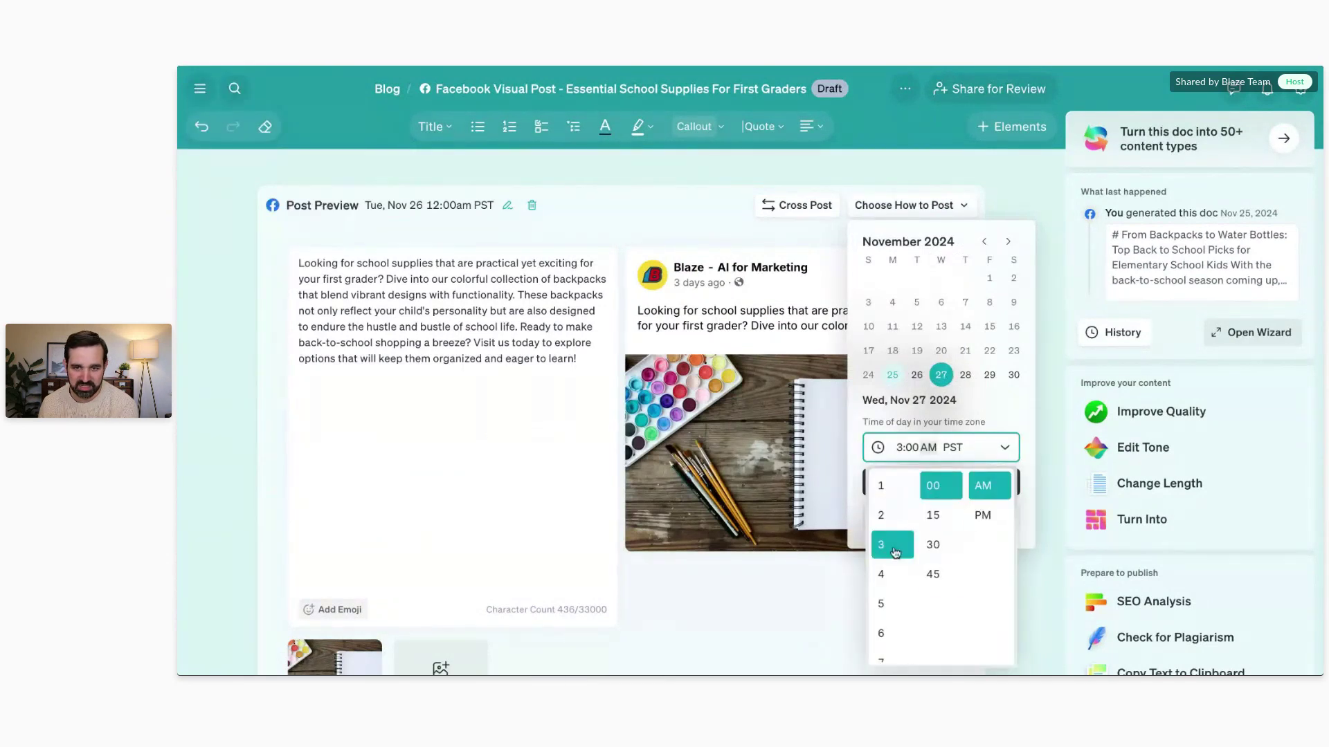
pyautogui.click(933, 574)
pyautogui.click(982, 515)
pyautogui.click(973, 485)
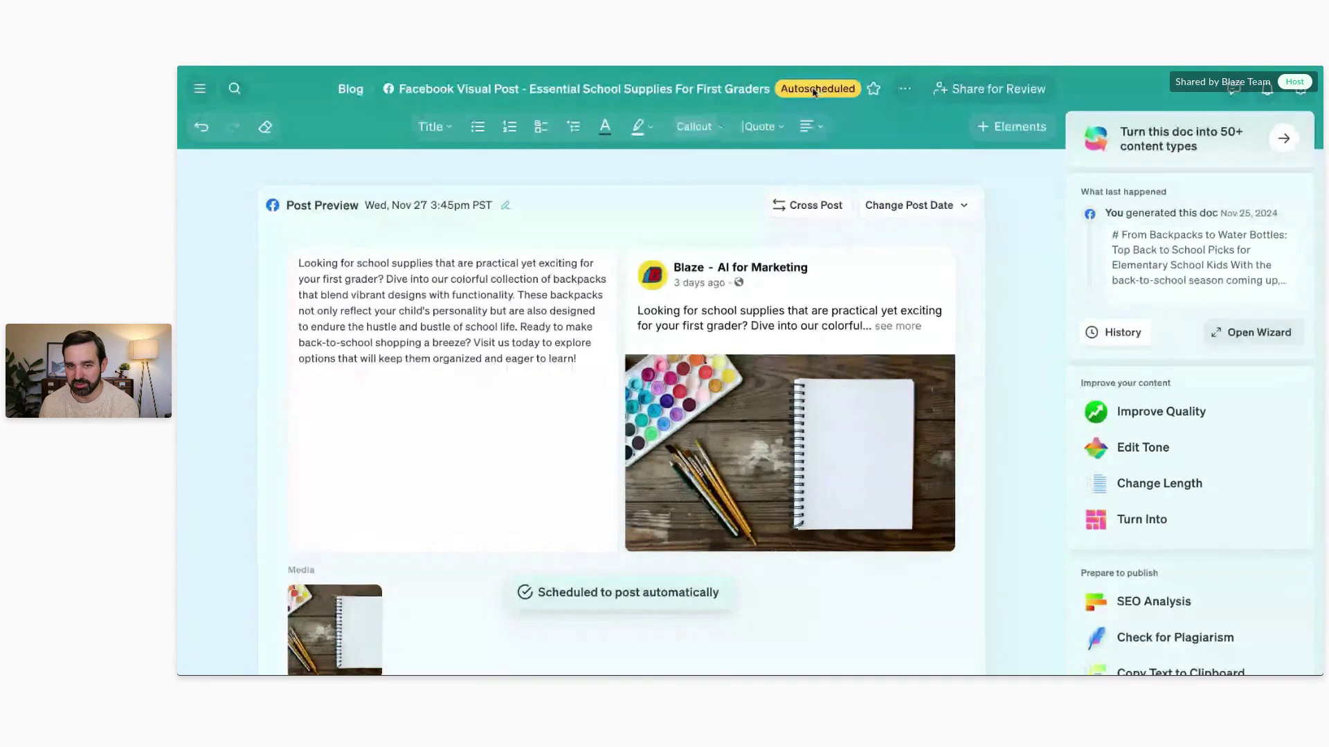
pyautogui.click(936, 219)
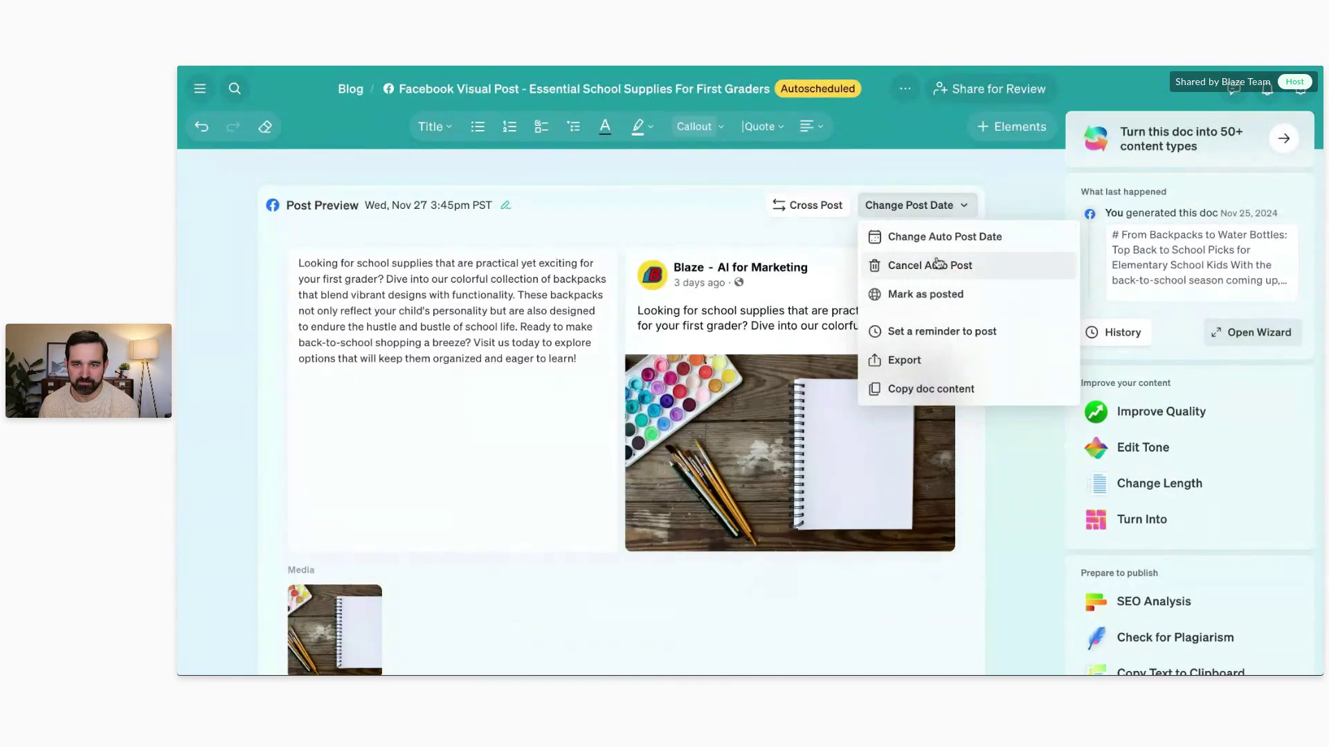
# Step: From the Blog calendar, create a new Instagram Square Post to reach its template choices
pyautogui.click(350, 88)
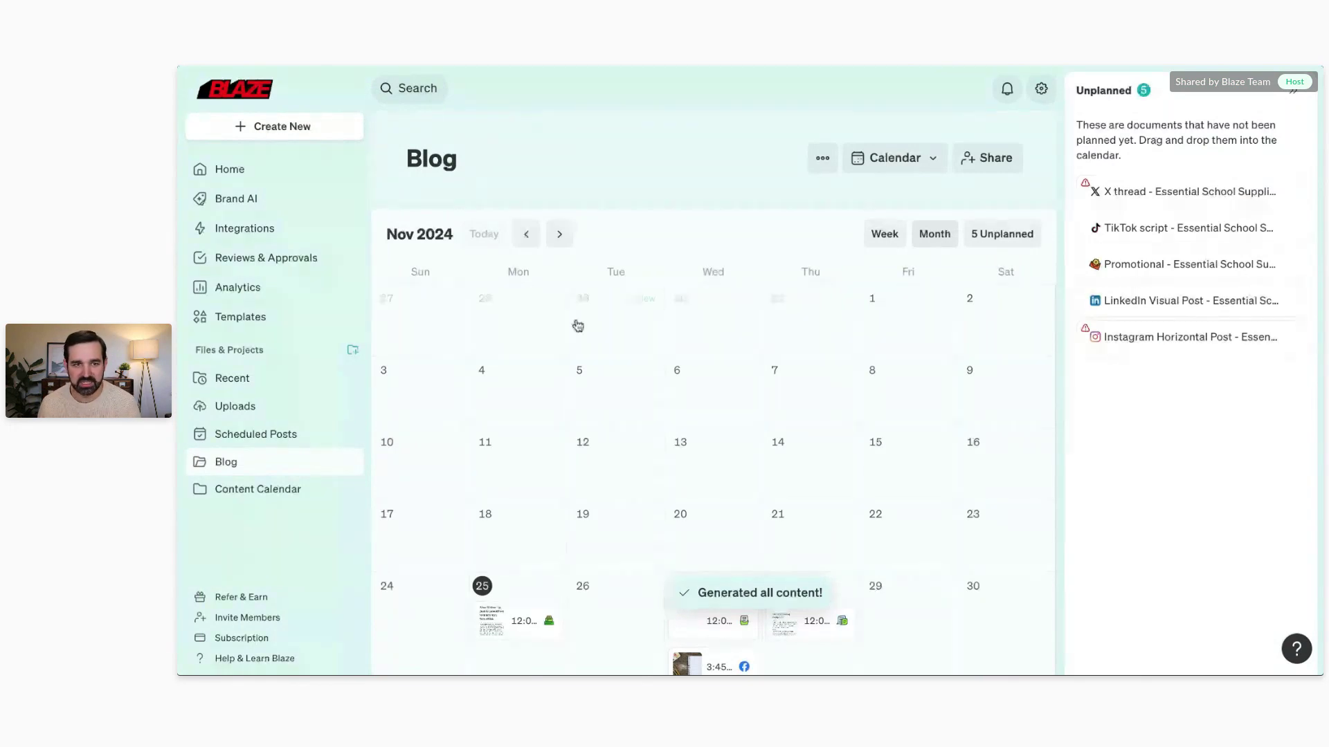
pyautogui.click(304, 135)
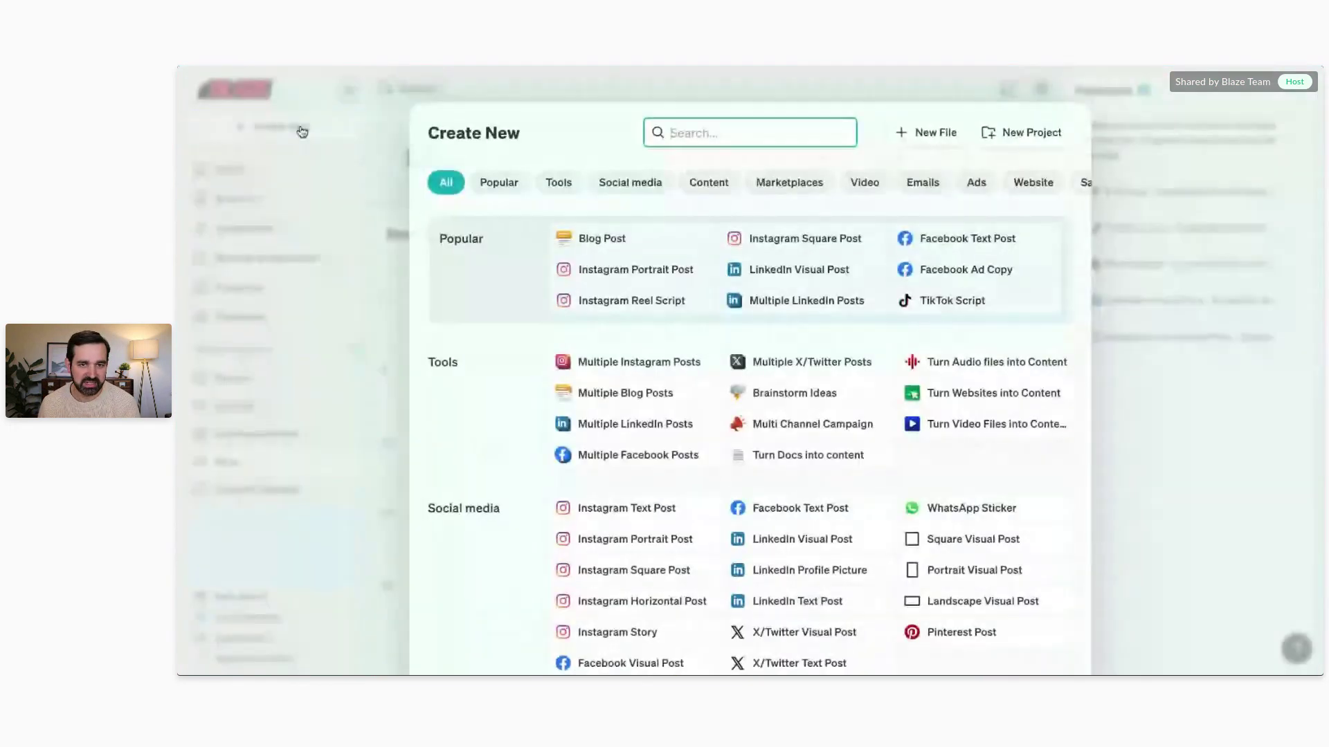
pyautogui.click(802, 242)
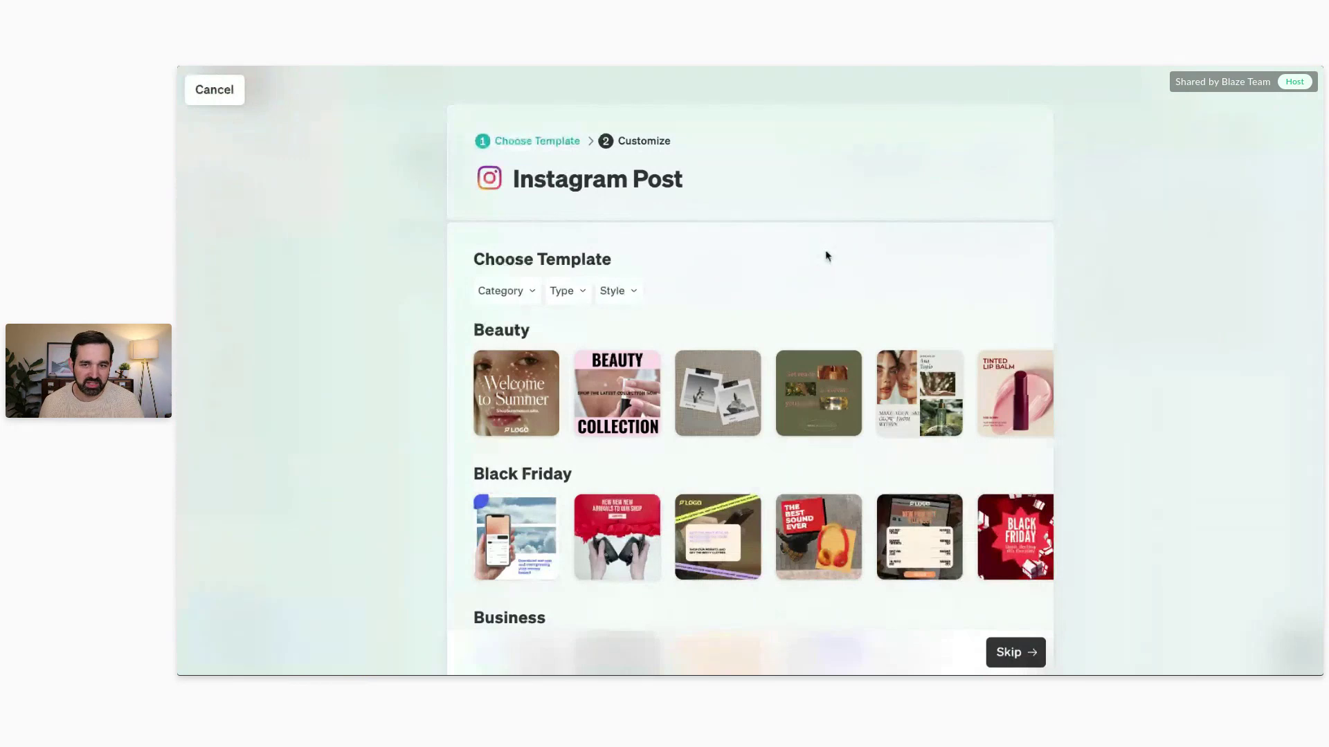
# Step: Browse the template categories, pick the Beauty 'Collection' design and move on to Customize
pyautogui.scroll(-4, 828, 258)
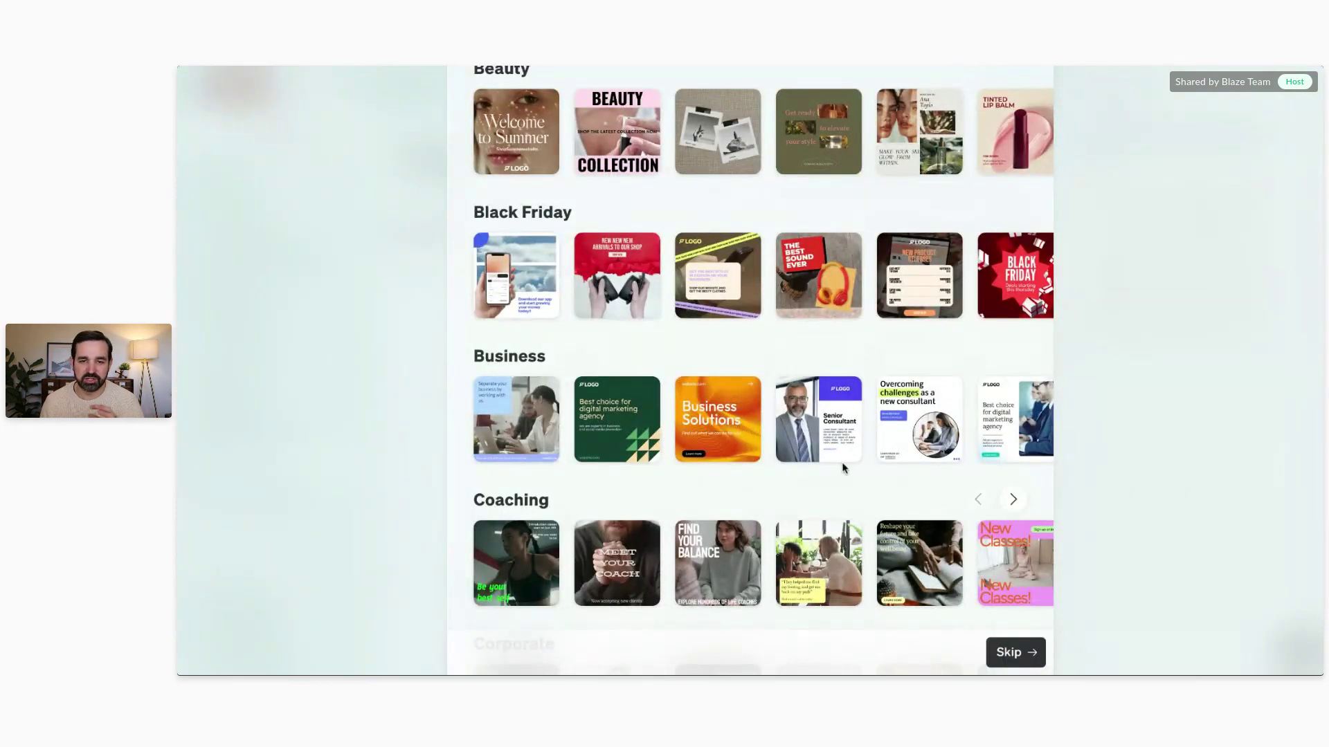
pyautogui.scroll(4, 796, 501)
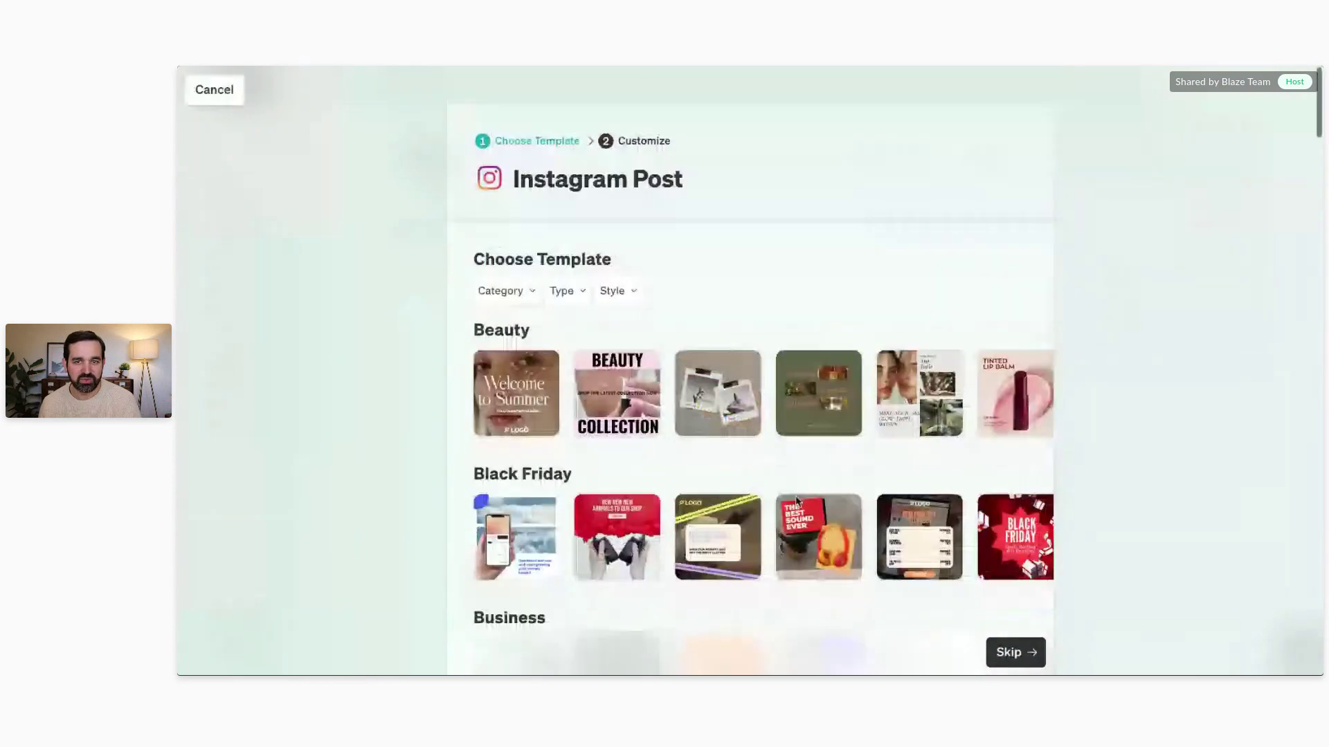
pyautogui.scroll(-5, 795, 502)
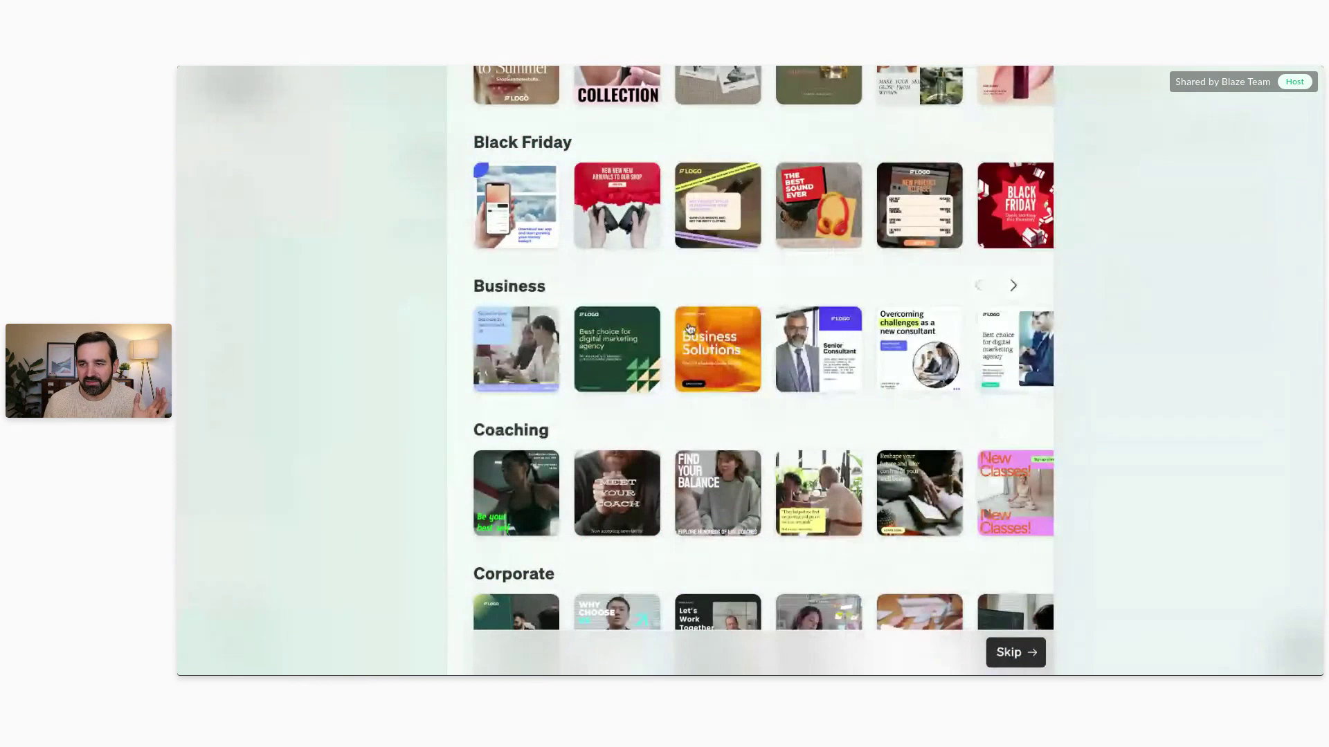
pyautogui.scroll(-6, 690, 329)
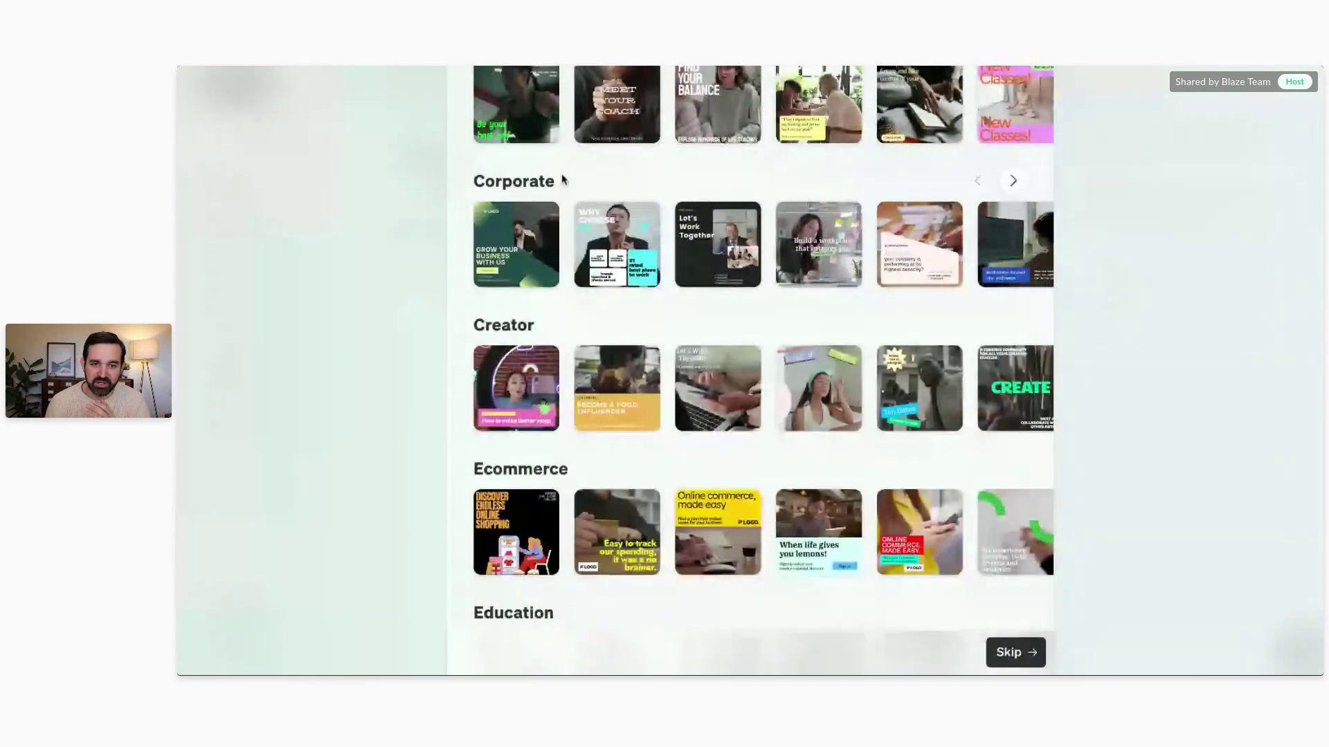
pyautogui.scroll(-5, 562, 177)
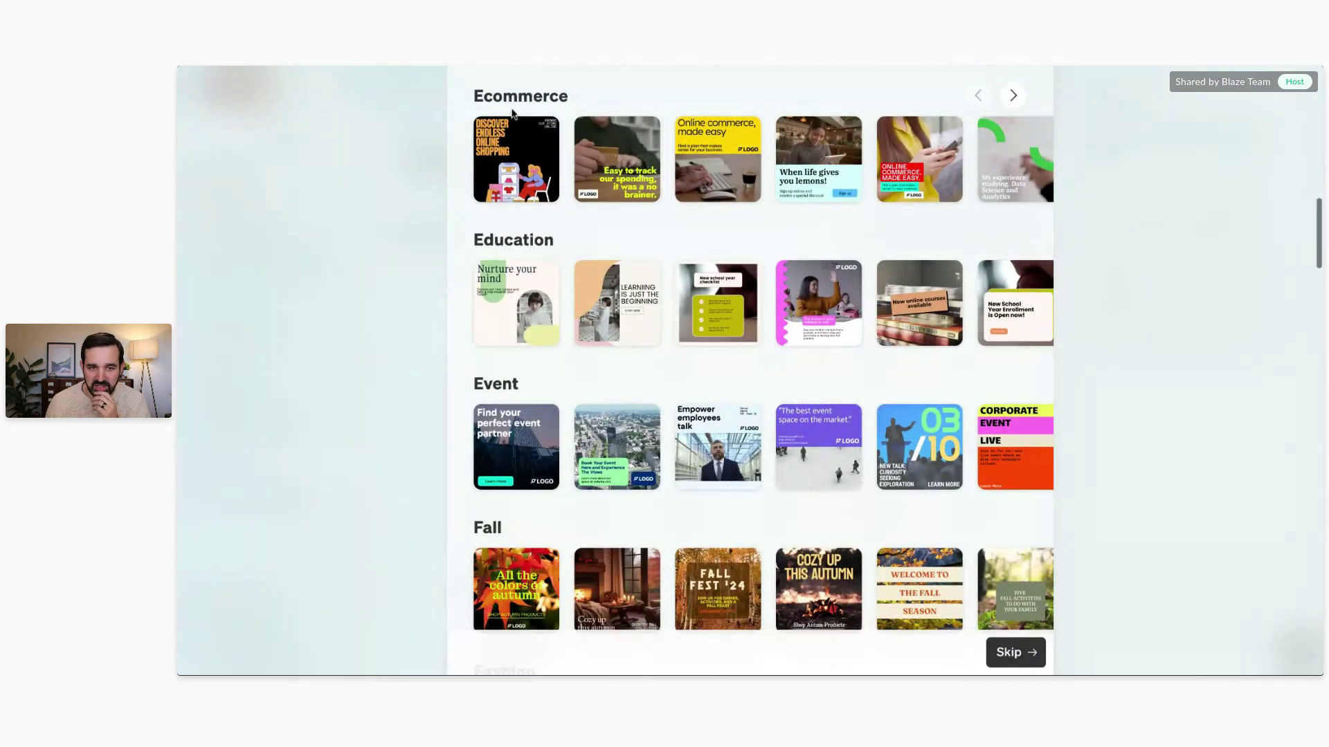
pyautogui.scroll(-6, 489, 284)
pyautogui.scroll(-5, 489, 284)
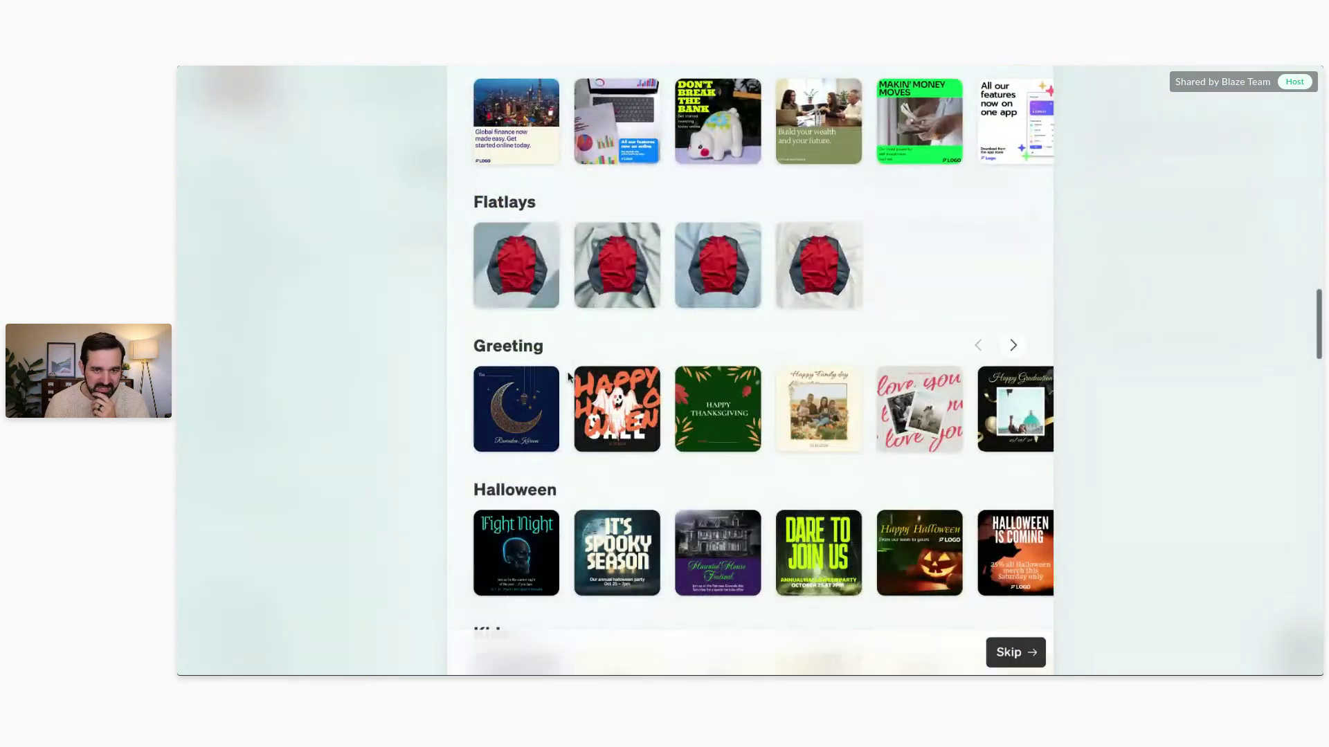
pyautogui.scroll(-8, 568, 376)
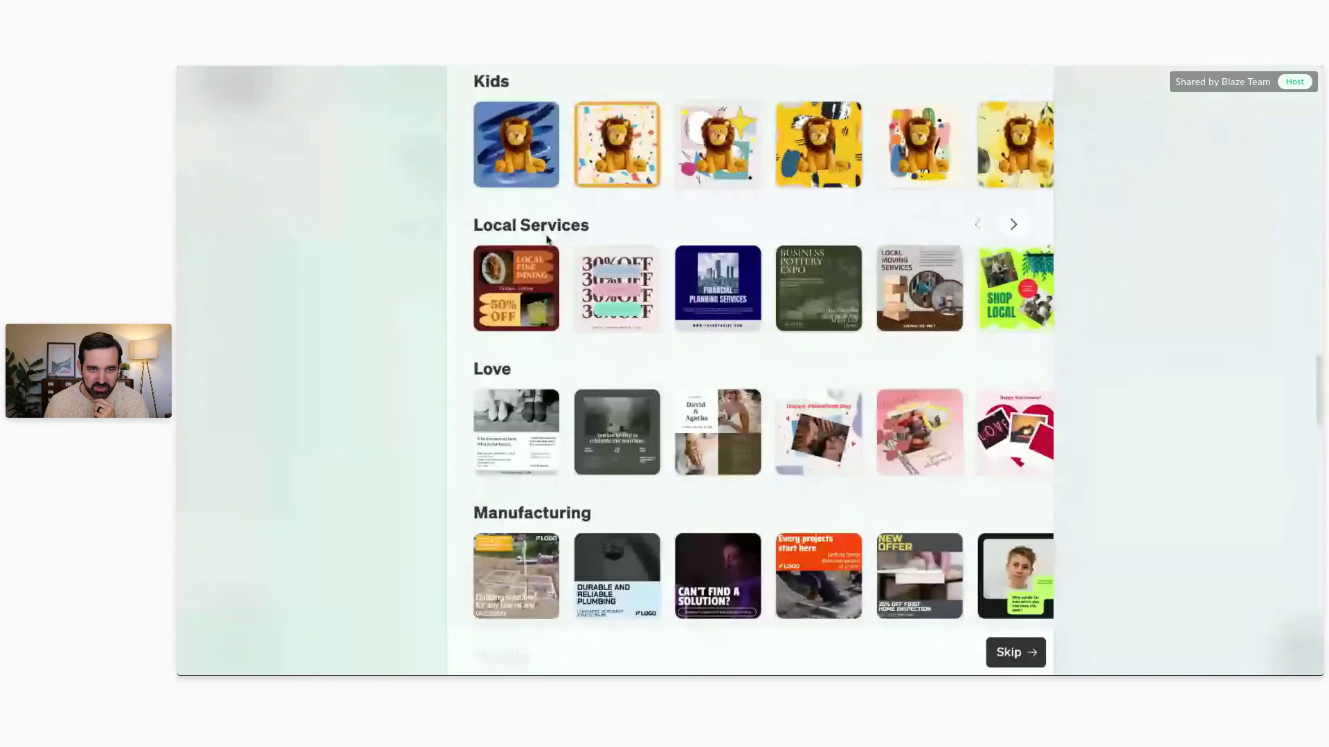
pyautogui.scroll(3, 547, 240)
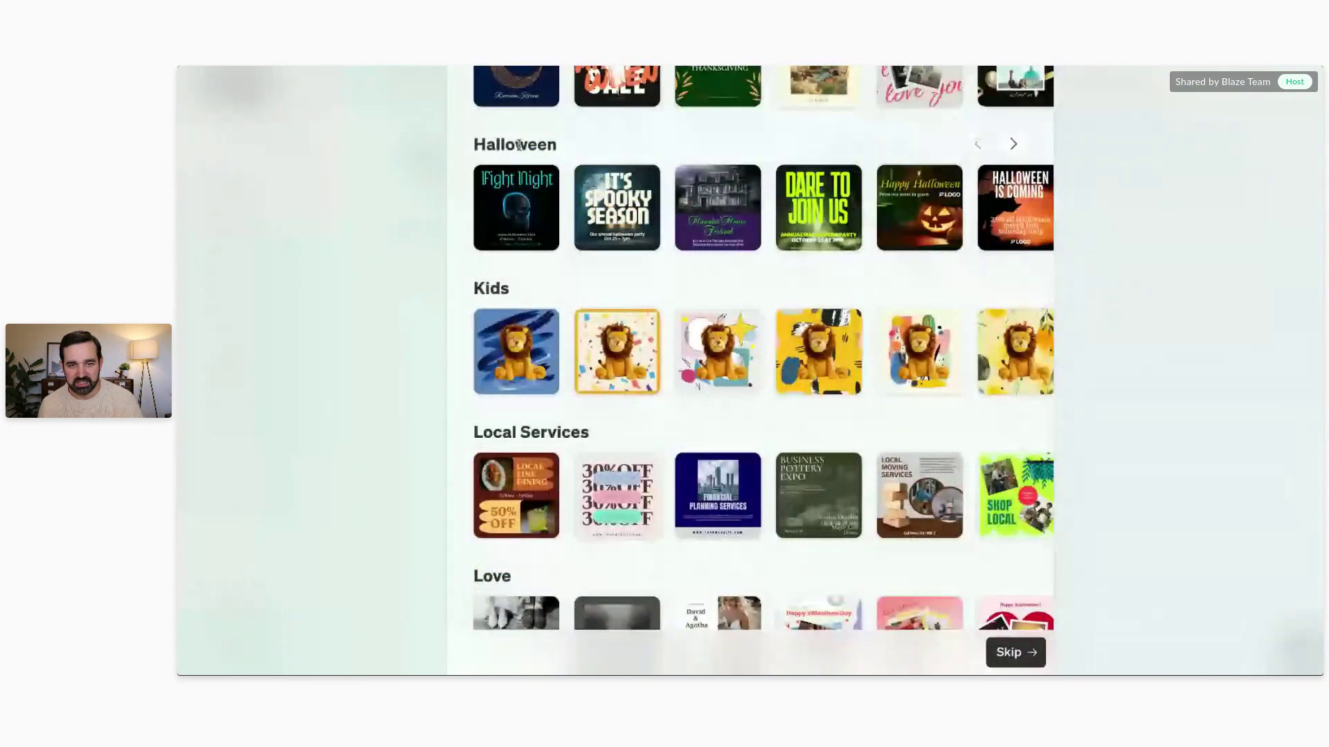
pyautogui.scroll(-5, 644, 186)
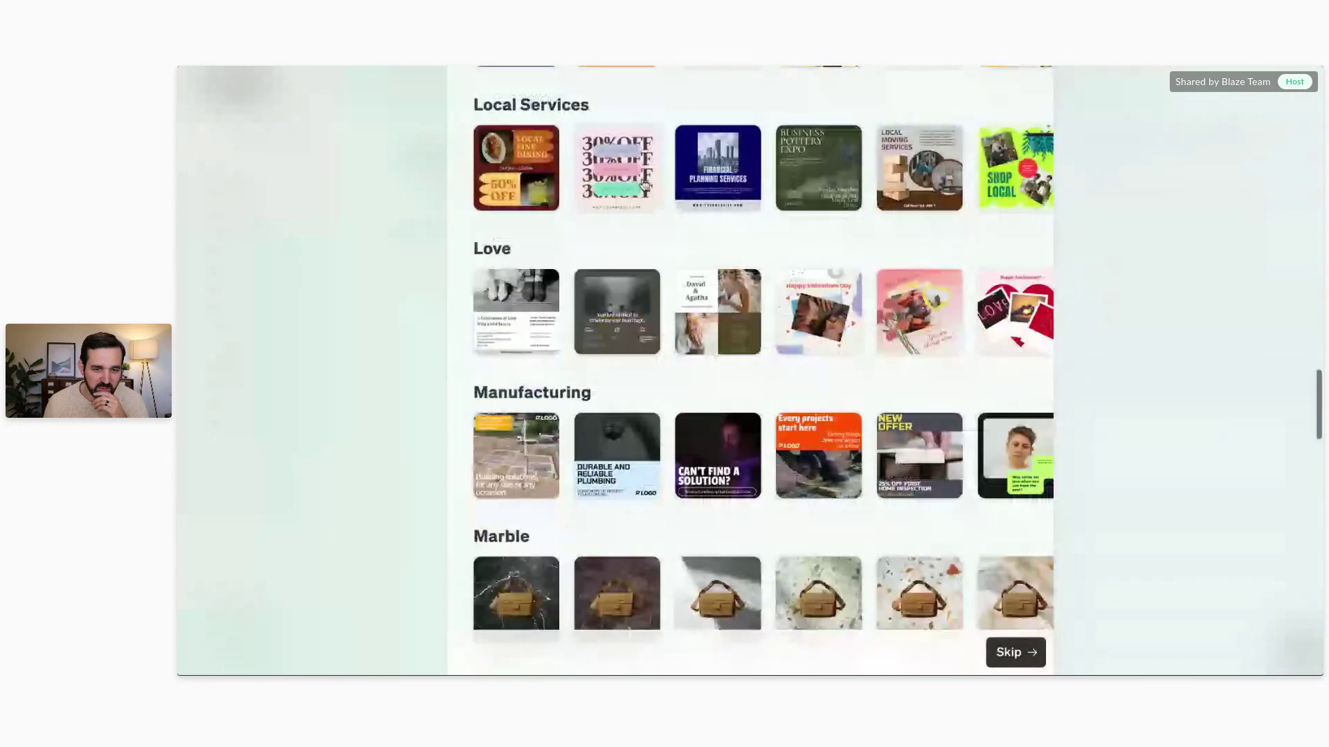
pyautogui.scroll(-6, 651, 185)
pyautogui.scroll(-10, 658, 183)
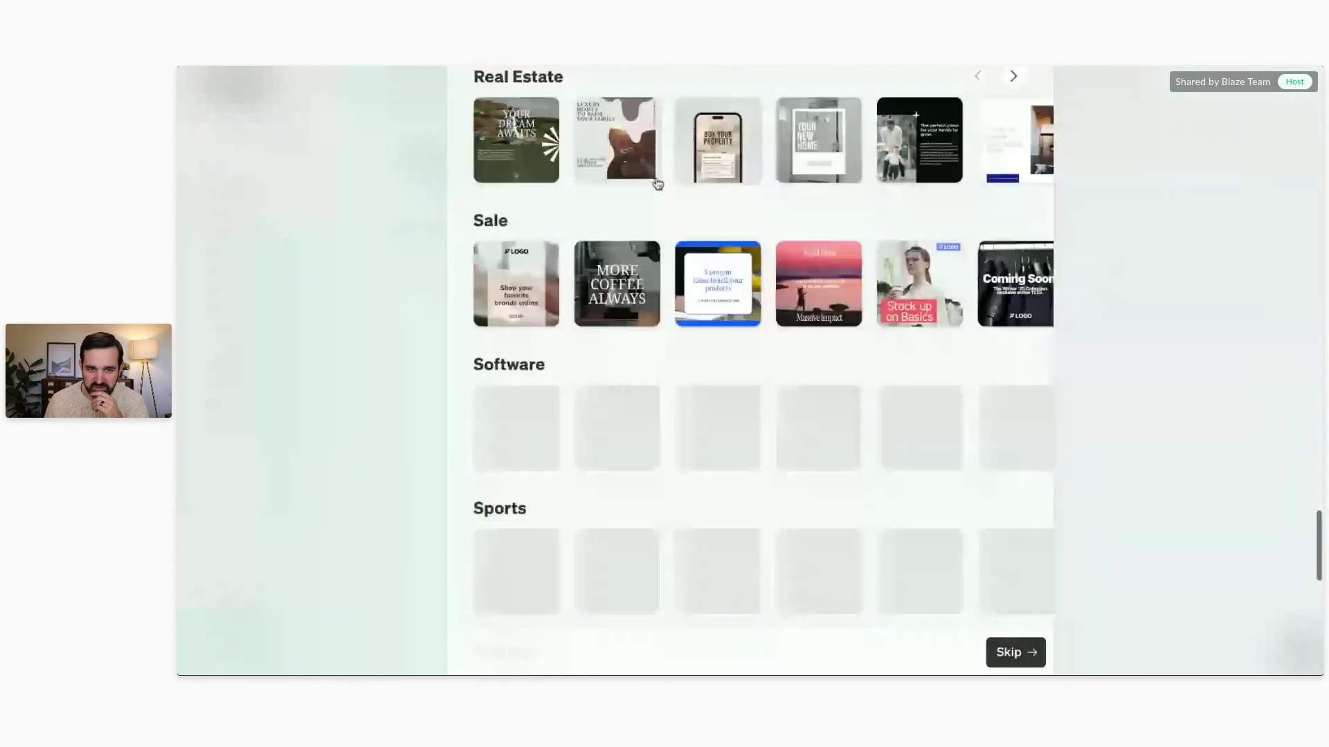
pyautogui.scroll(-6, 629, 344)
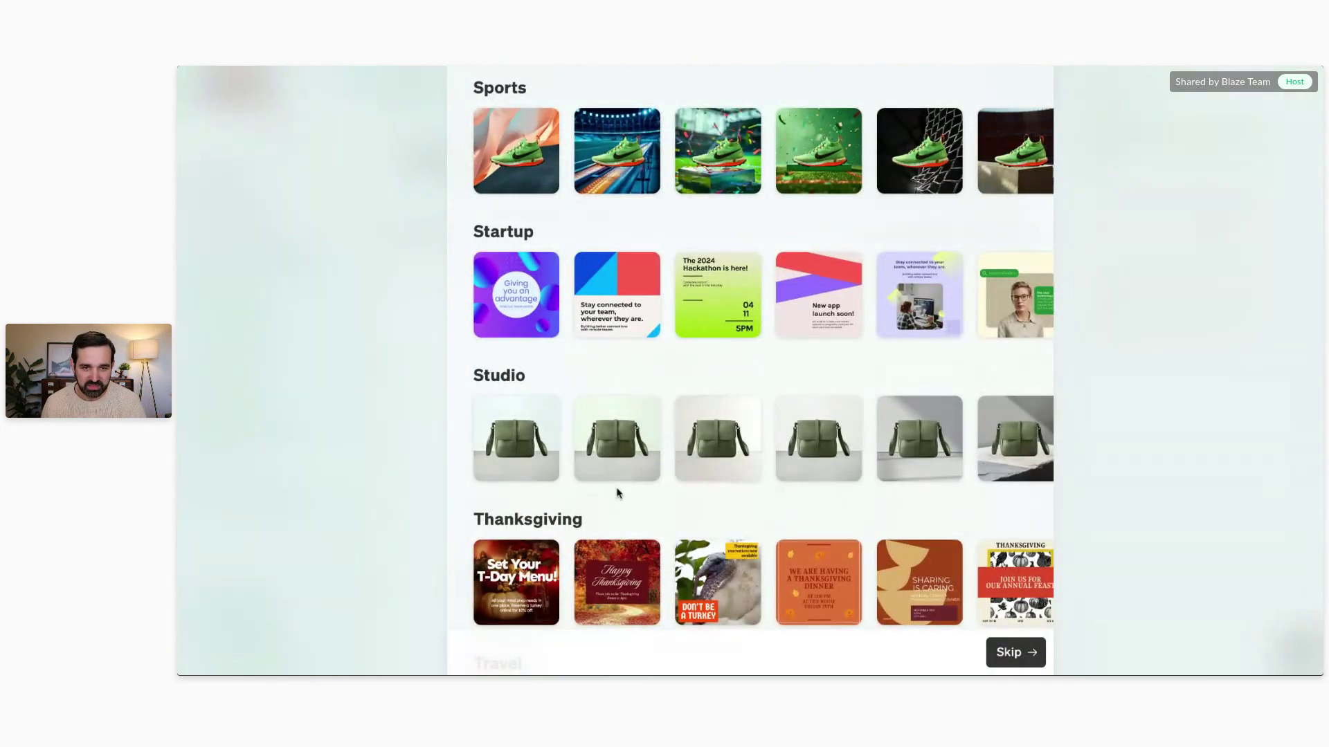
pyautogui.scroll(-2, 618, 492)
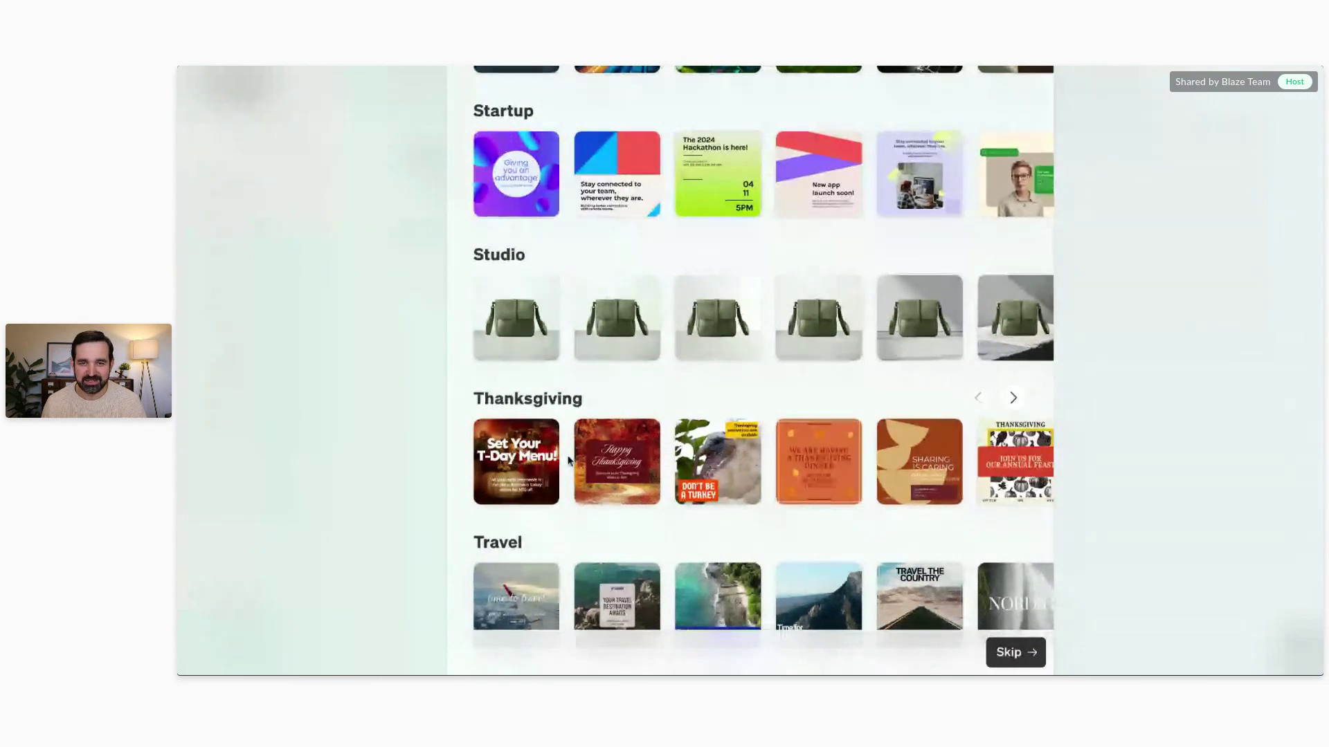
pyautogui.scroll(20, 609, 464)
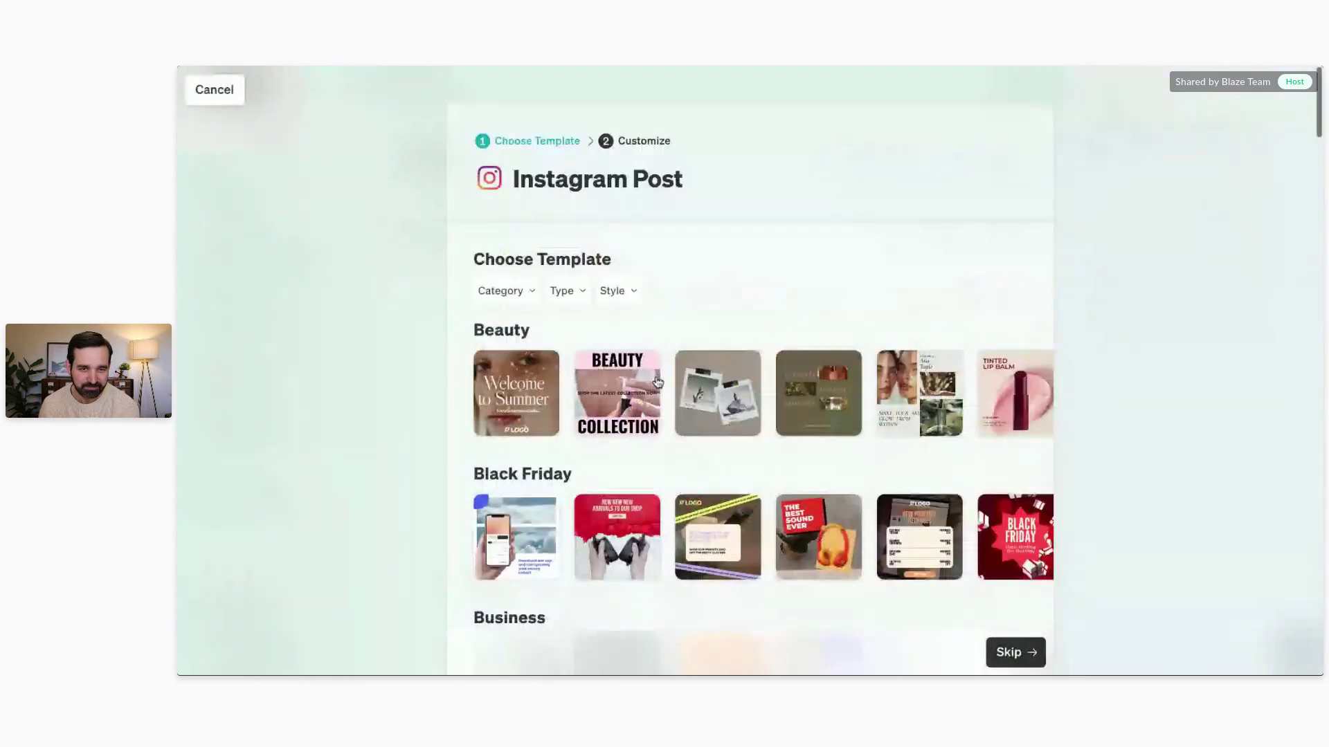
pyautogui.scroll(-2, 645, 267)
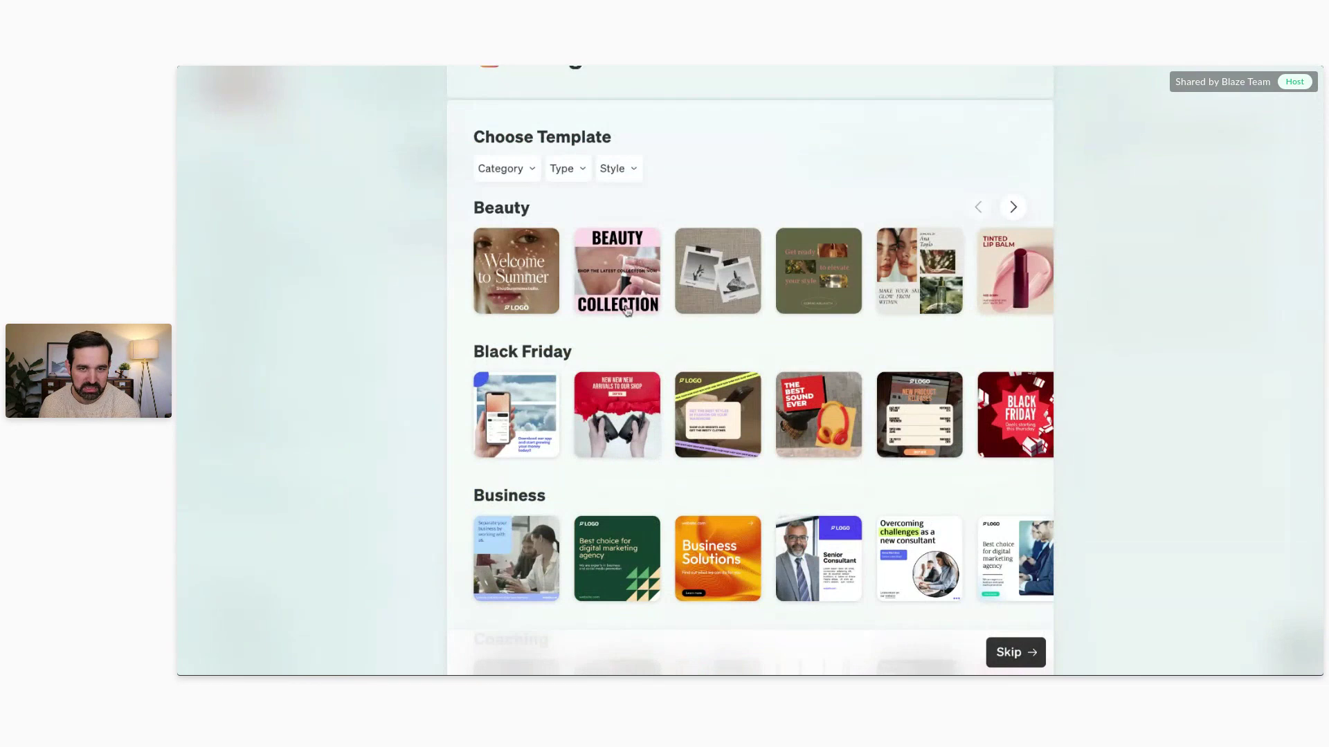
pyautogui.click(626, 270)
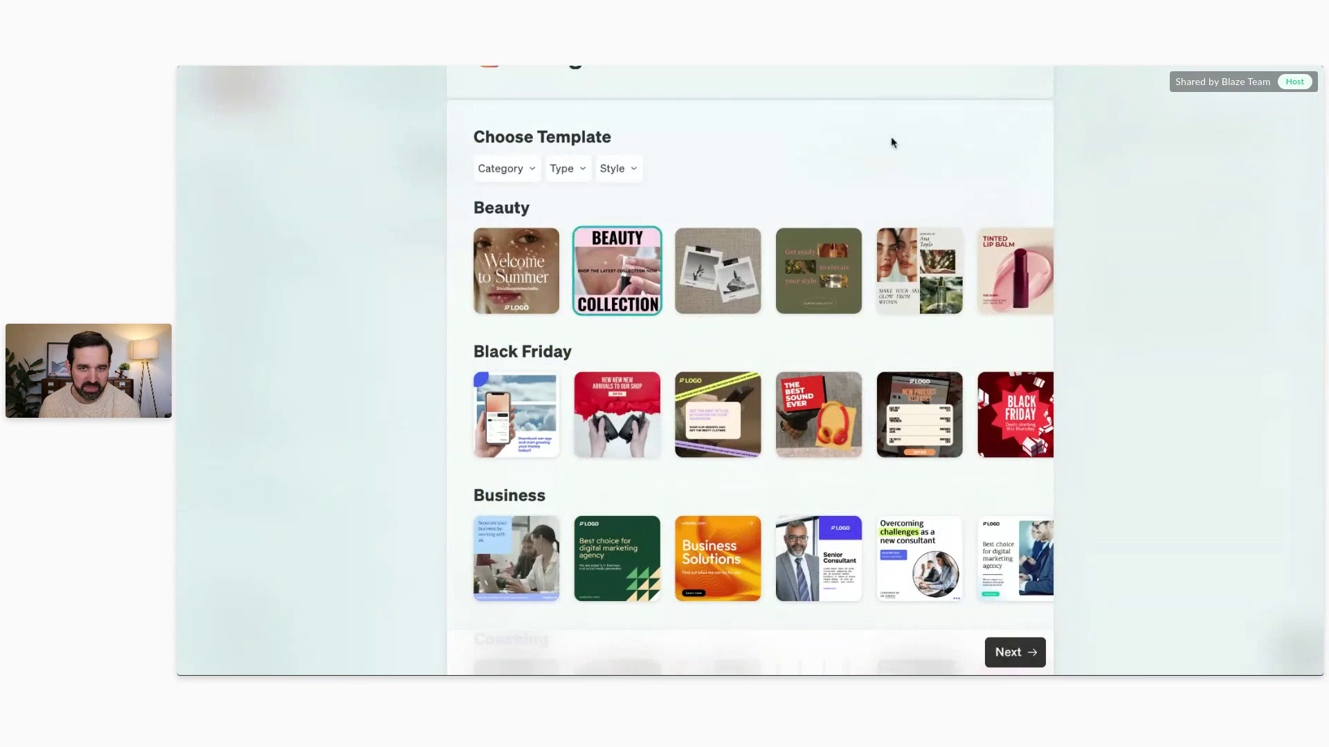
pyautogui.click(1015, 652)
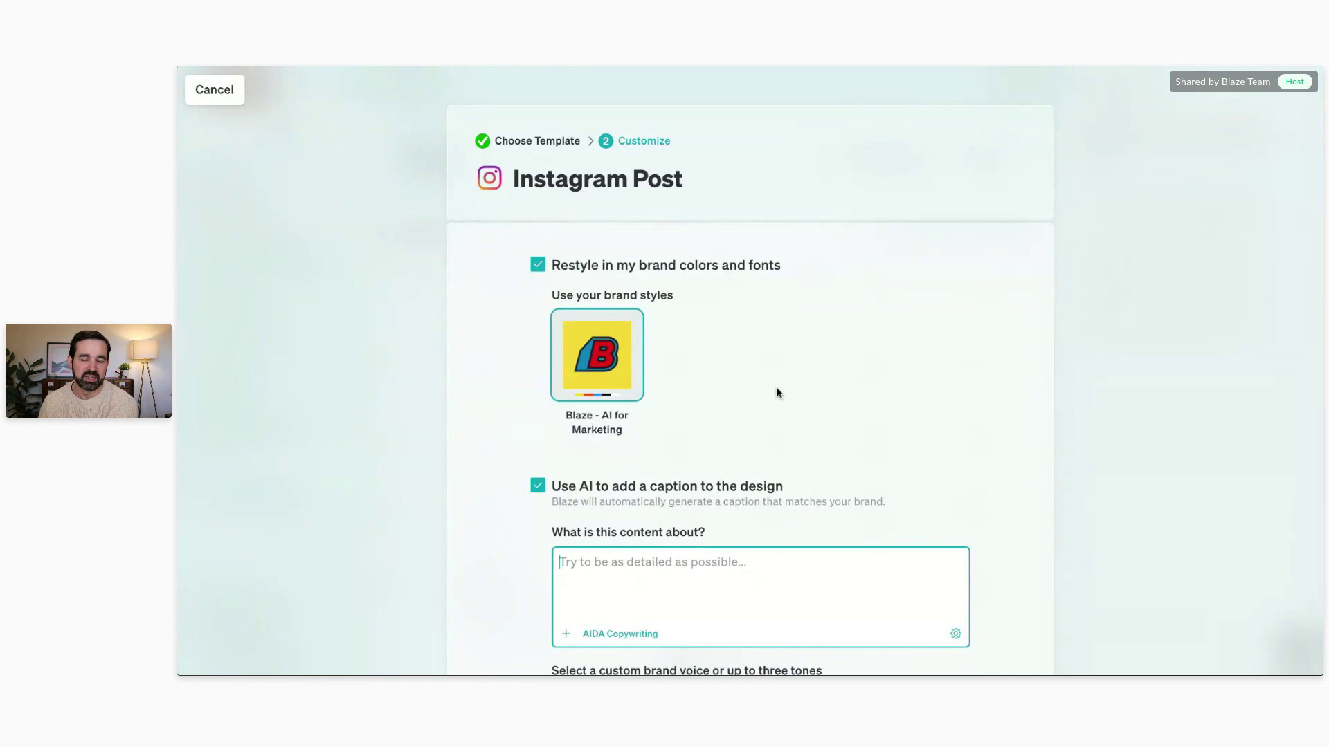
# Step: Scroll through the Instagram Post customize form to review the restyling and AI caption settings
pyautogui.scroll(-3, 762, 163)
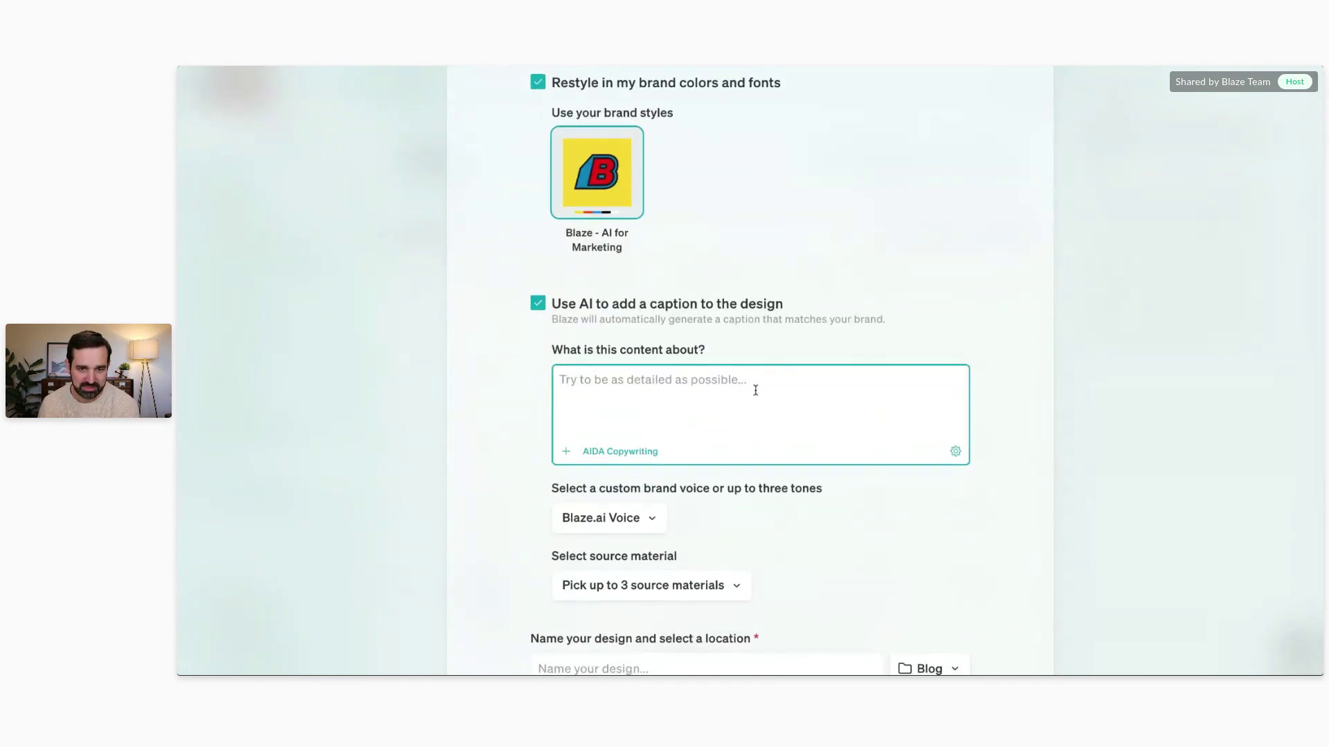
pyautogui.scroll(-1, 756, 391)
pyautogui.scroll(-3, 746, 357)
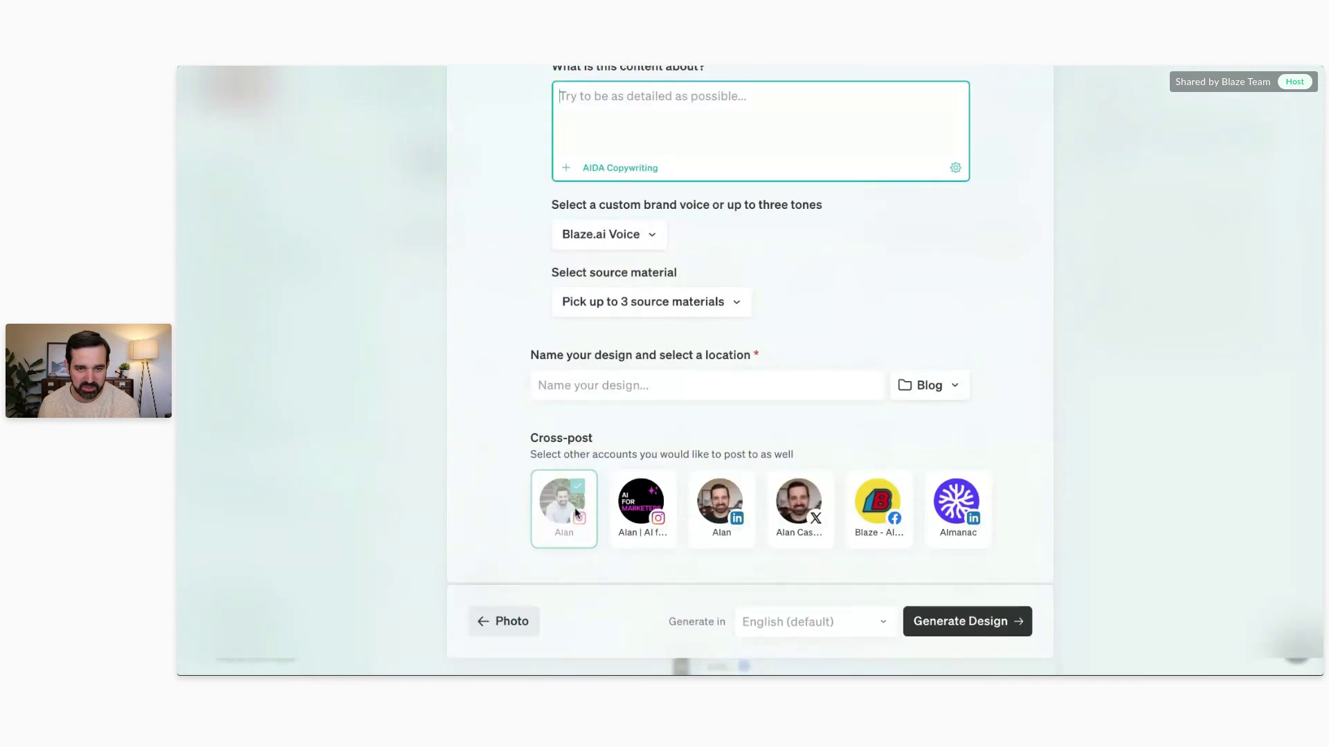
pyautogui.scroll(6, 580, 501)
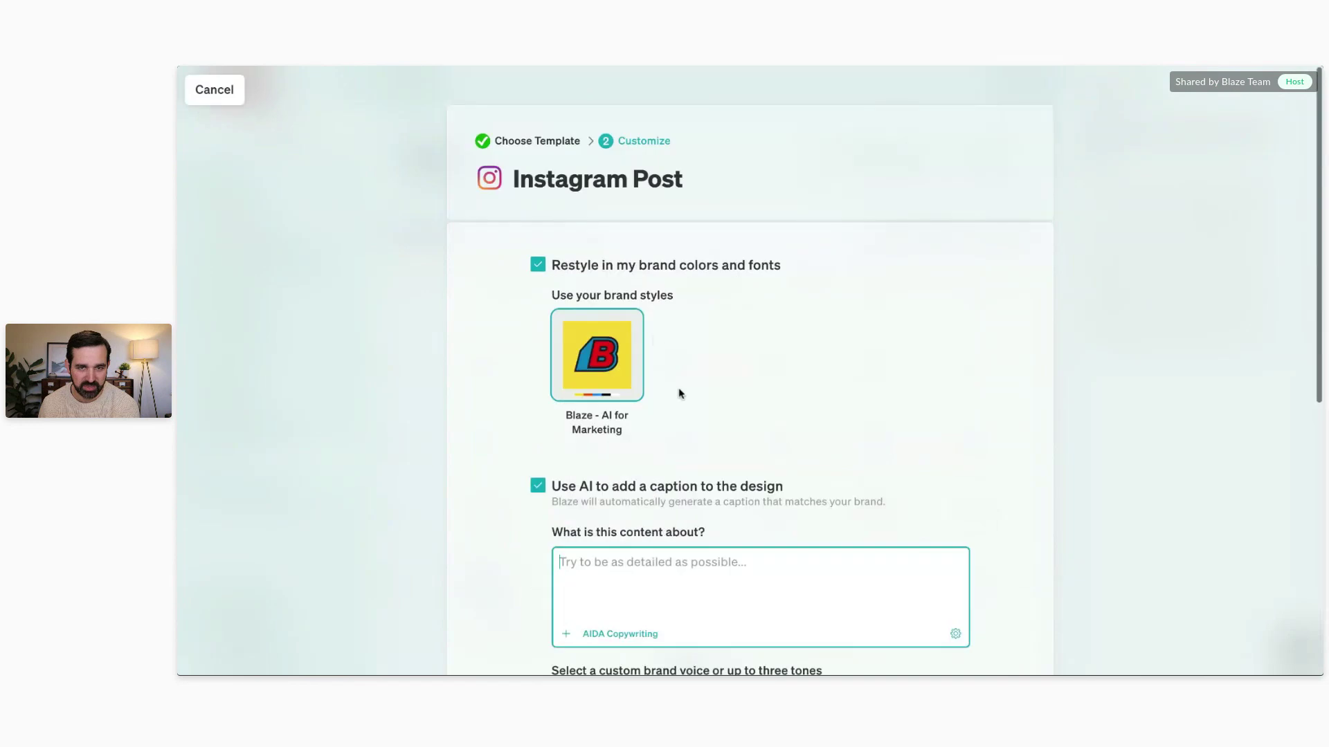
pyautogui.scroll(-1, 740, 471)
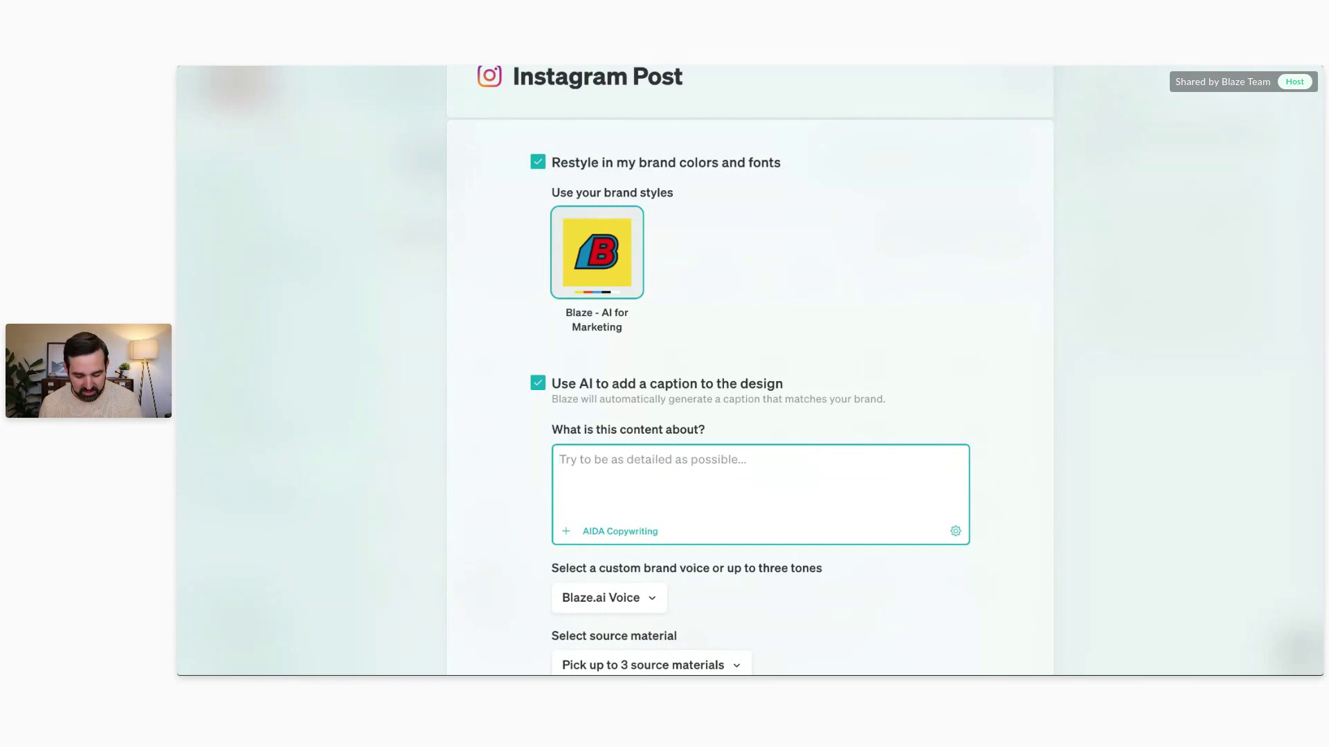
# Step: Describe Blaze's Black Friday sale (5 months free on annual plans) and name the design 'Black Friday'
pyautogui.write("Blaze's black frdiay sale")
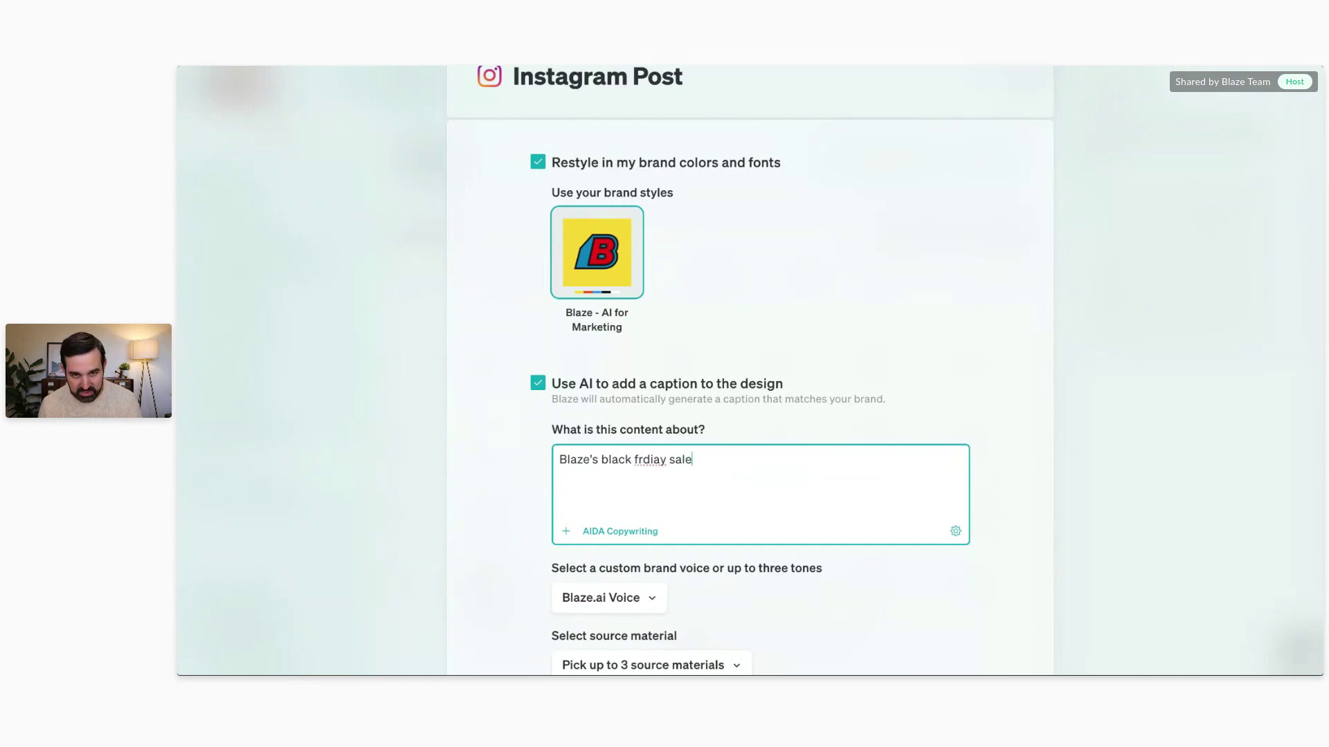
pyautogui.write(' - get 5 months free on annual plans')
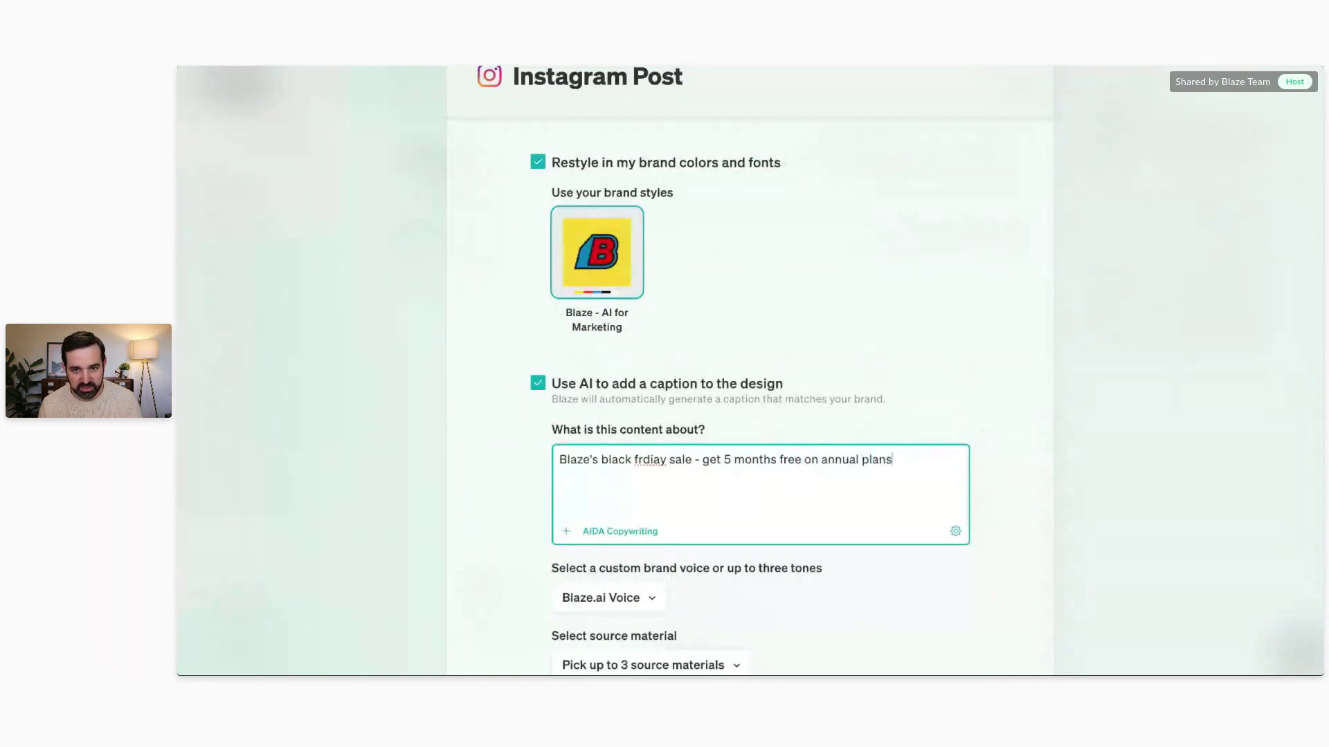
pyautogui.scroll(-2, 774, 282)
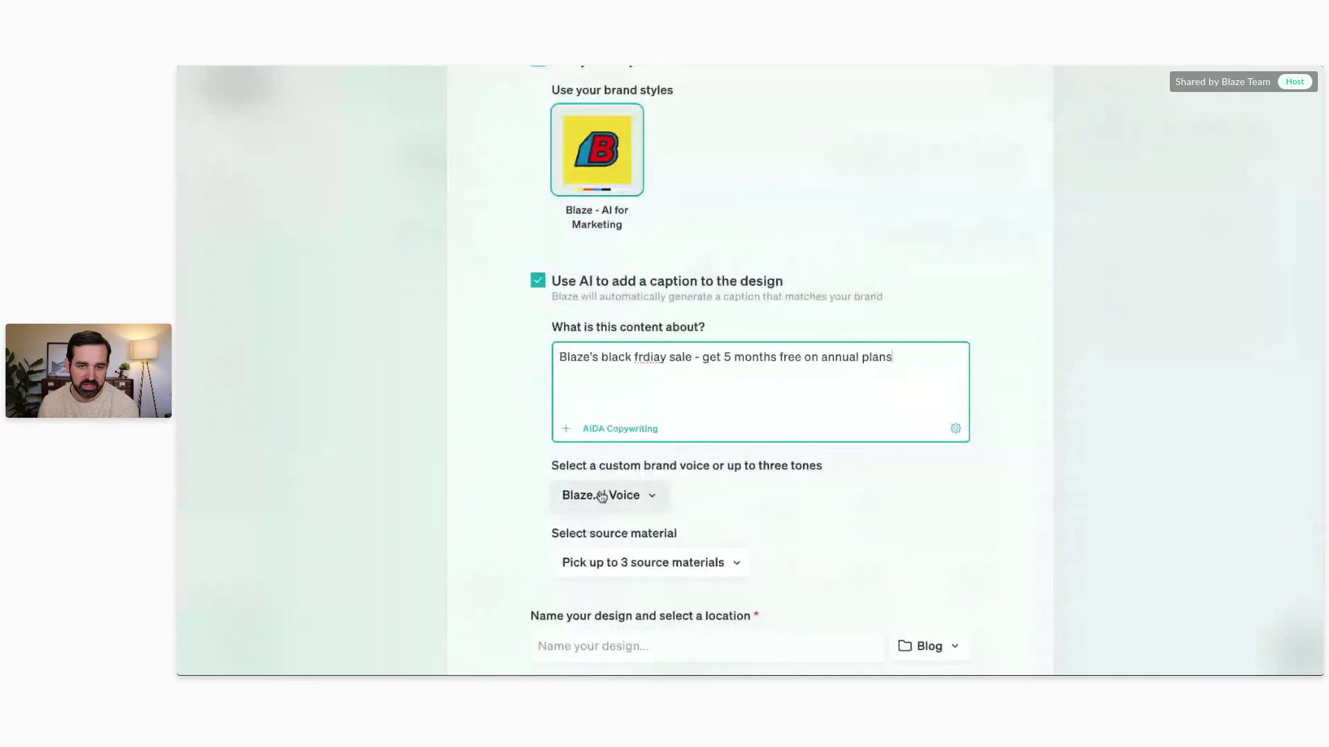
pyautogui.scroll(-5, 928, 223)
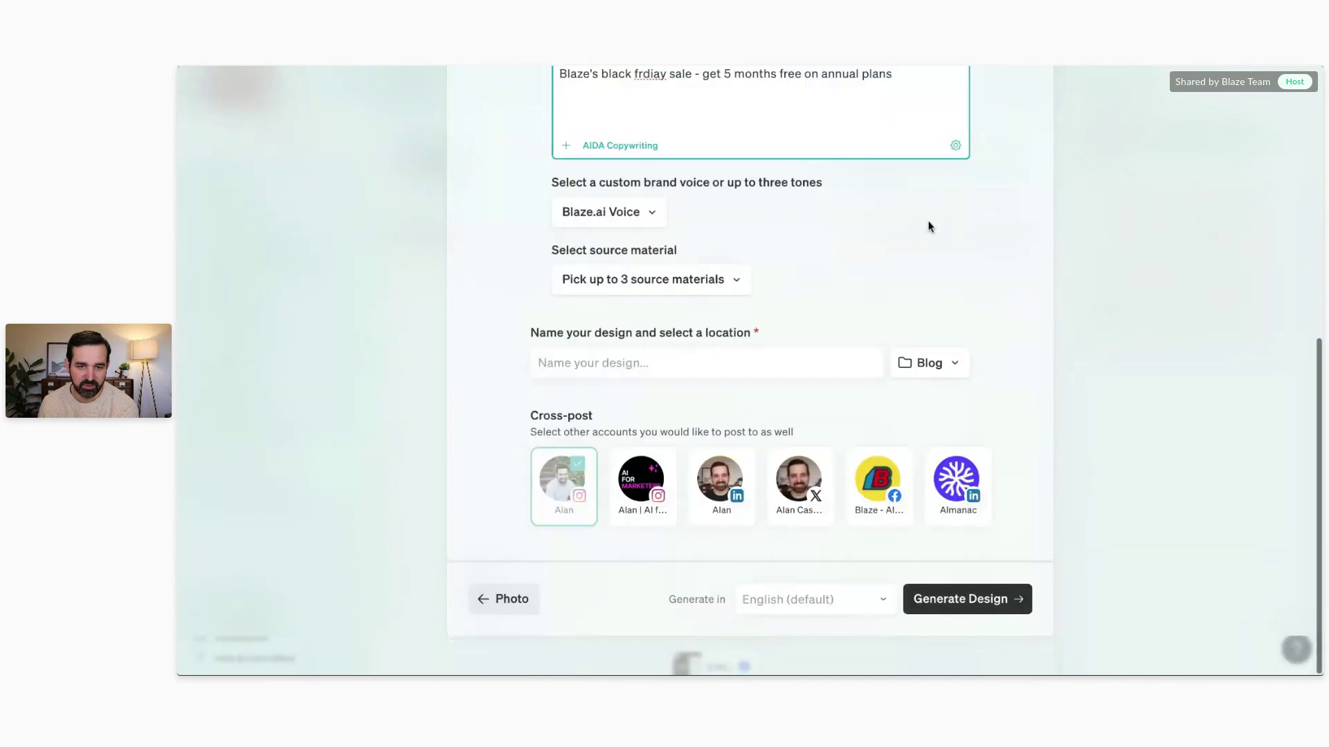
pyautogui.click(590, 359)
pyautogui.write('Black Friday')
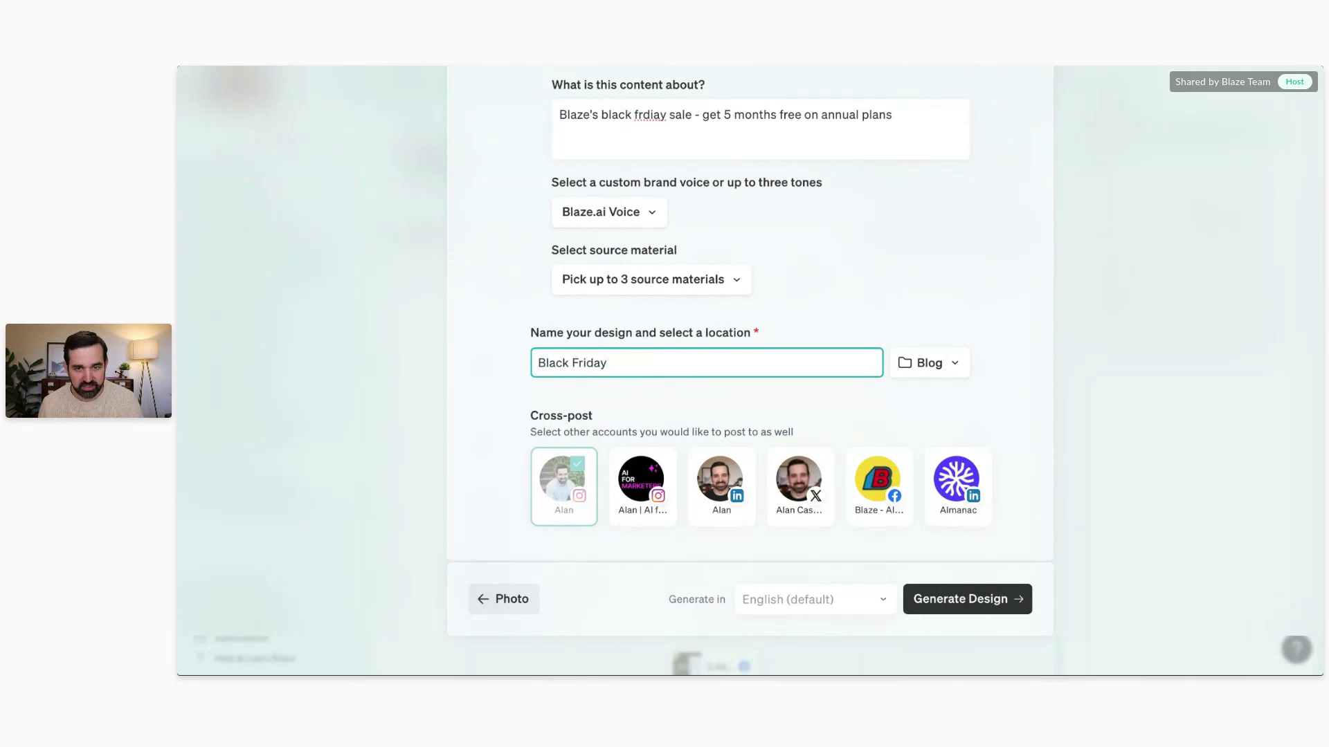
# Step: Save the design to a new 'Sales' project and generate the Instagram Post
pyautogui.click(926, 364)
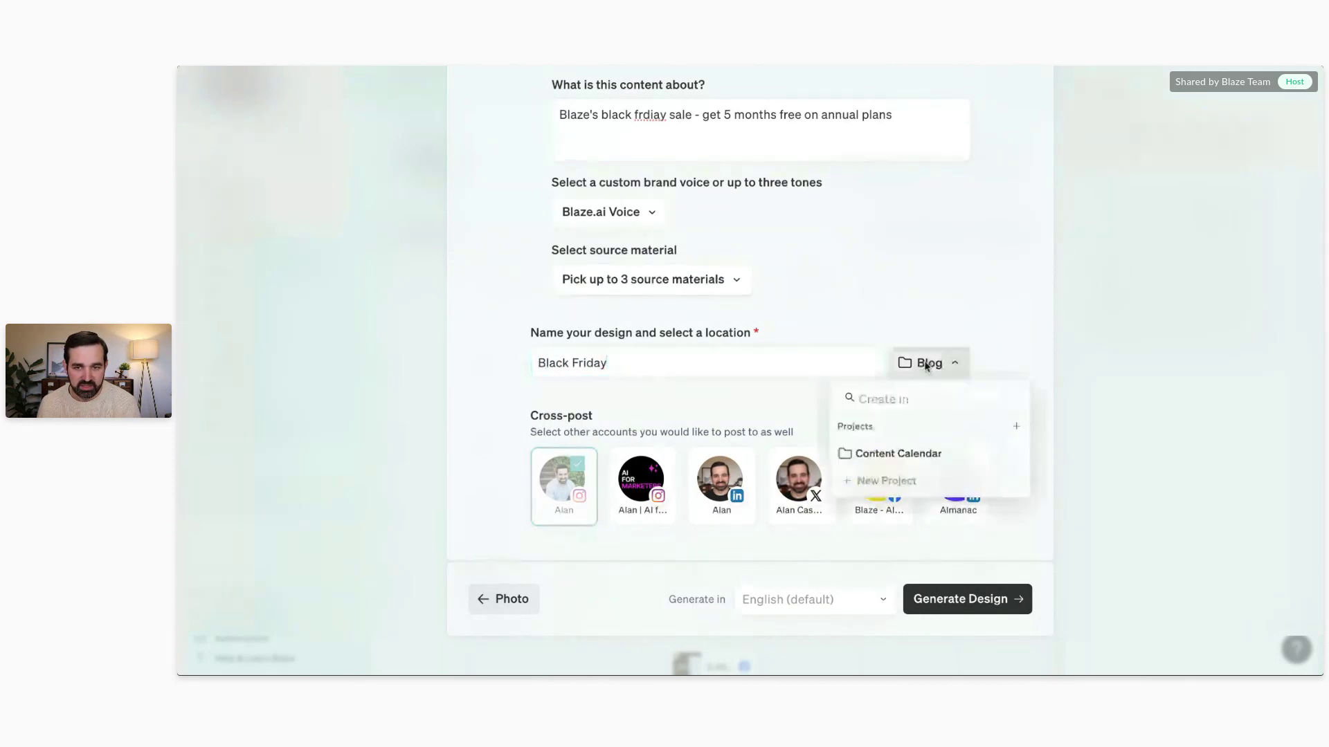
pyautogui.click(903, 507)
pyautogui.write('Sales')
pyautogui.press('Return')
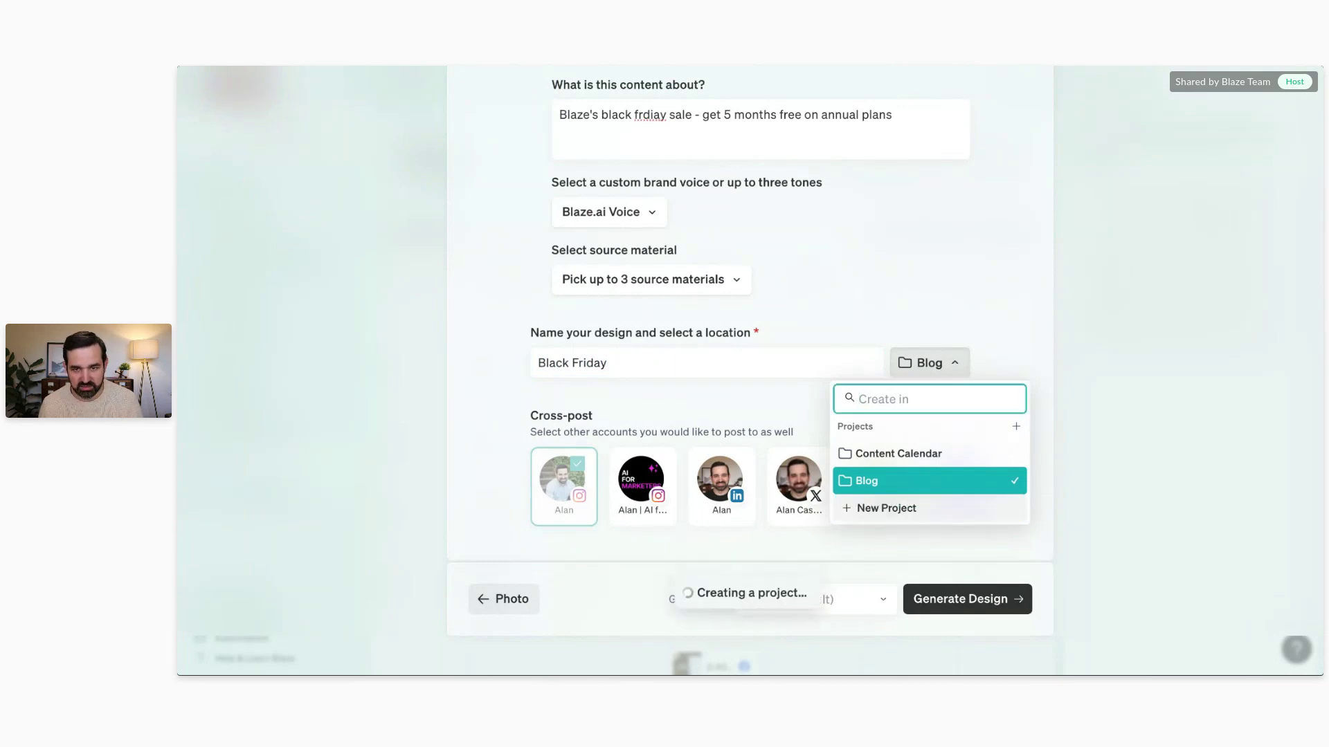
pyautogui.click(986, 598)
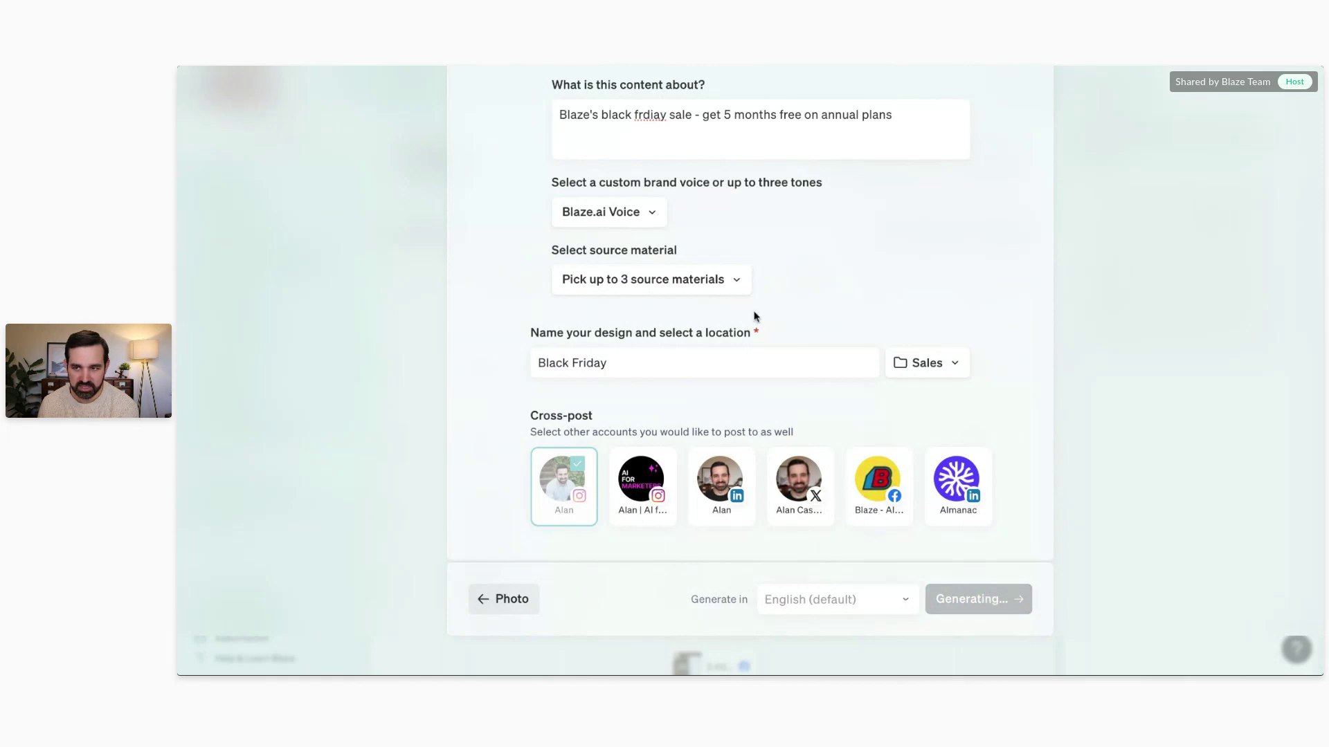
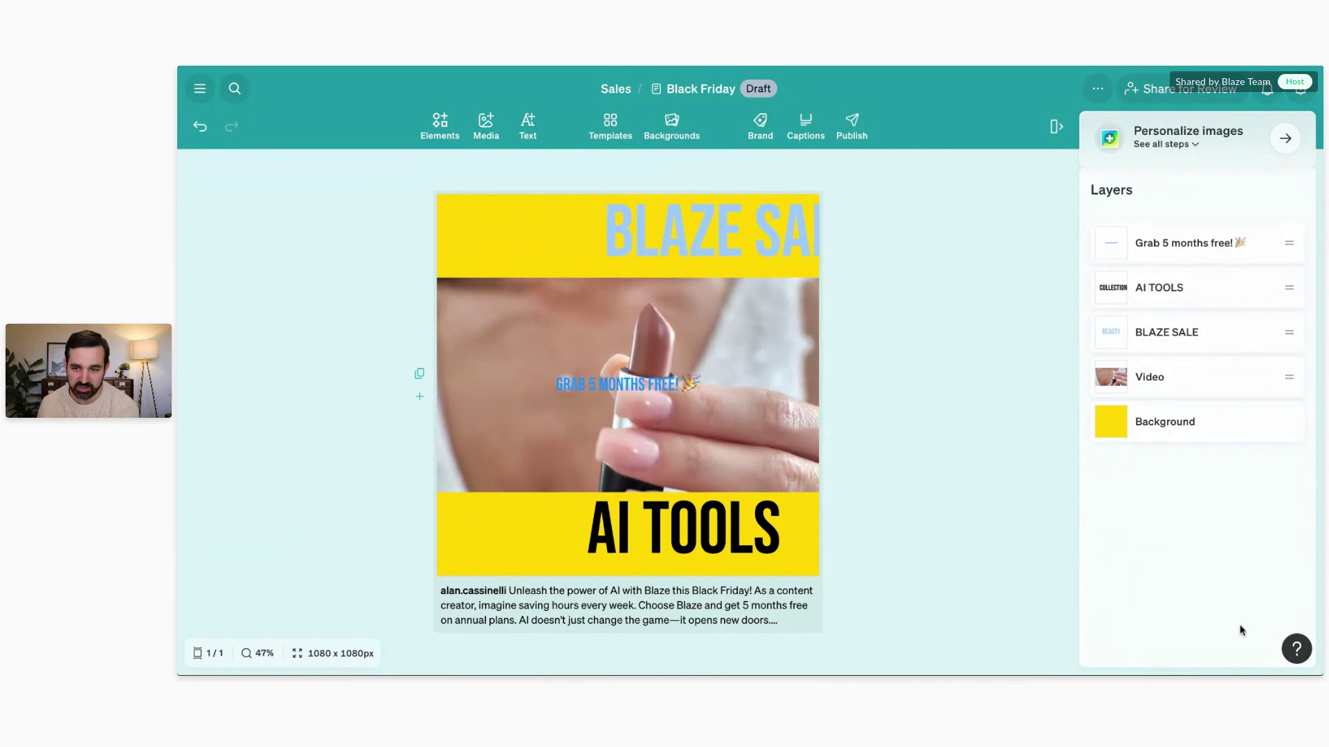
# Step: Glance at the Help menu, then select the lipstick video to show its Video panel
pyautogui.click(1295, 650)
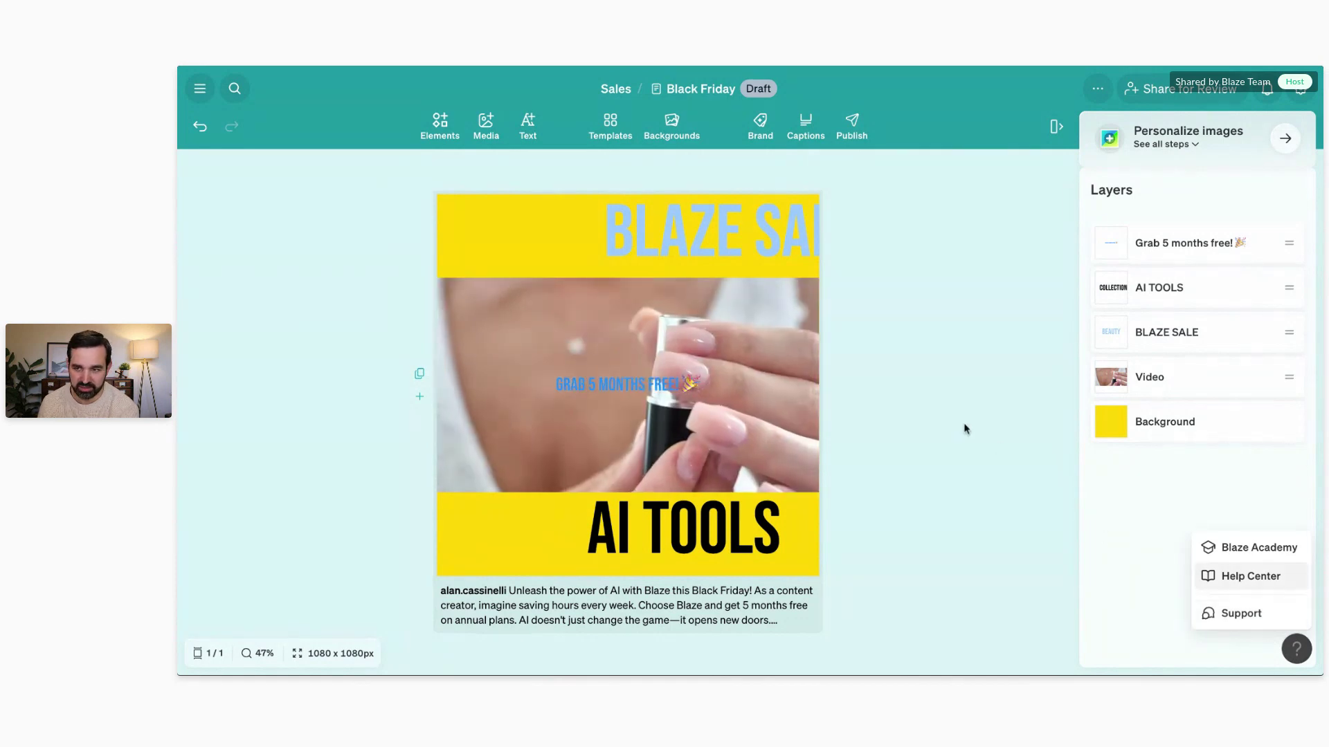
pyautogui.click(982, 380)
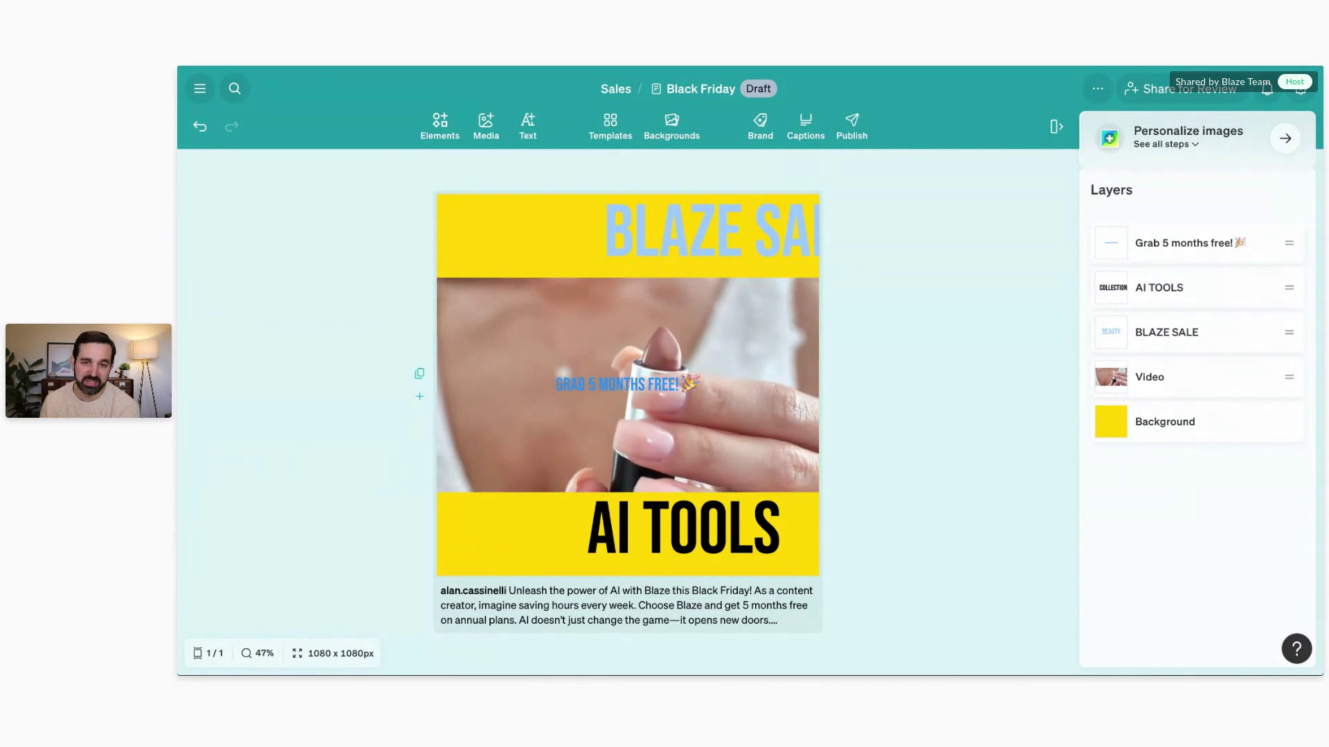
pyautogui.click(479, 353)
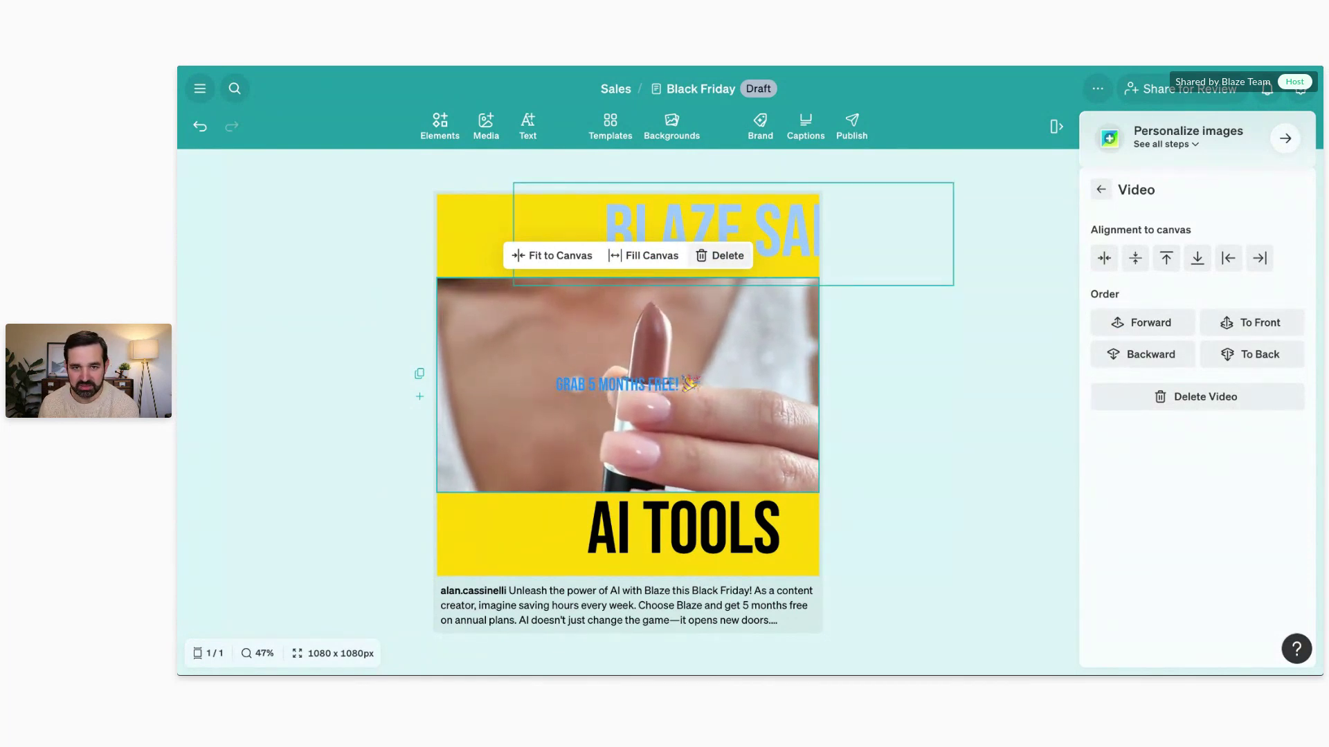
# Step: Delete the lipstick video and drag BLAZE SALE until it snaps to the top centre
pyautogui.click(720, 255)
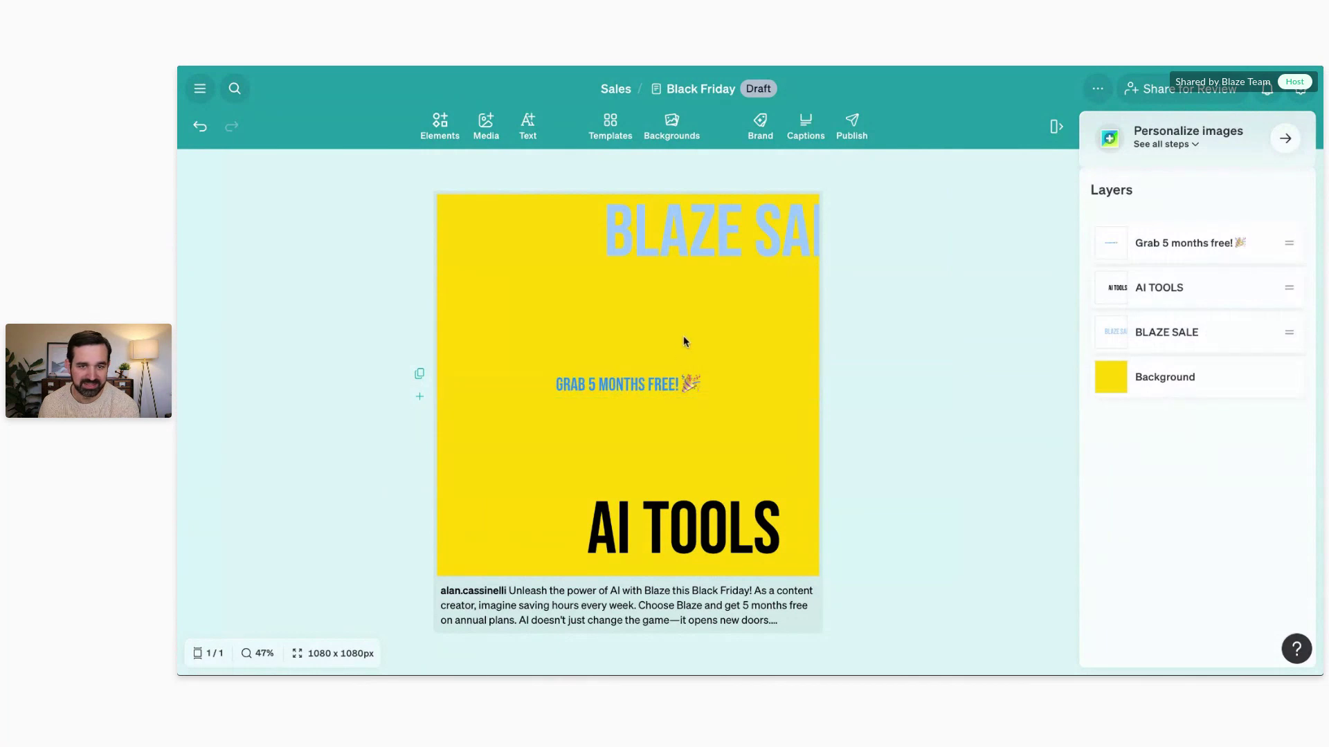
pyautogui.click(721, 262)
pyautogui.moveTo(708, 228)
pyautogui.mouseDown()
pyautogui.moveTo(633, 231)
pyautogui.moveTo(691, 237)
pyautogui.mouseUp()
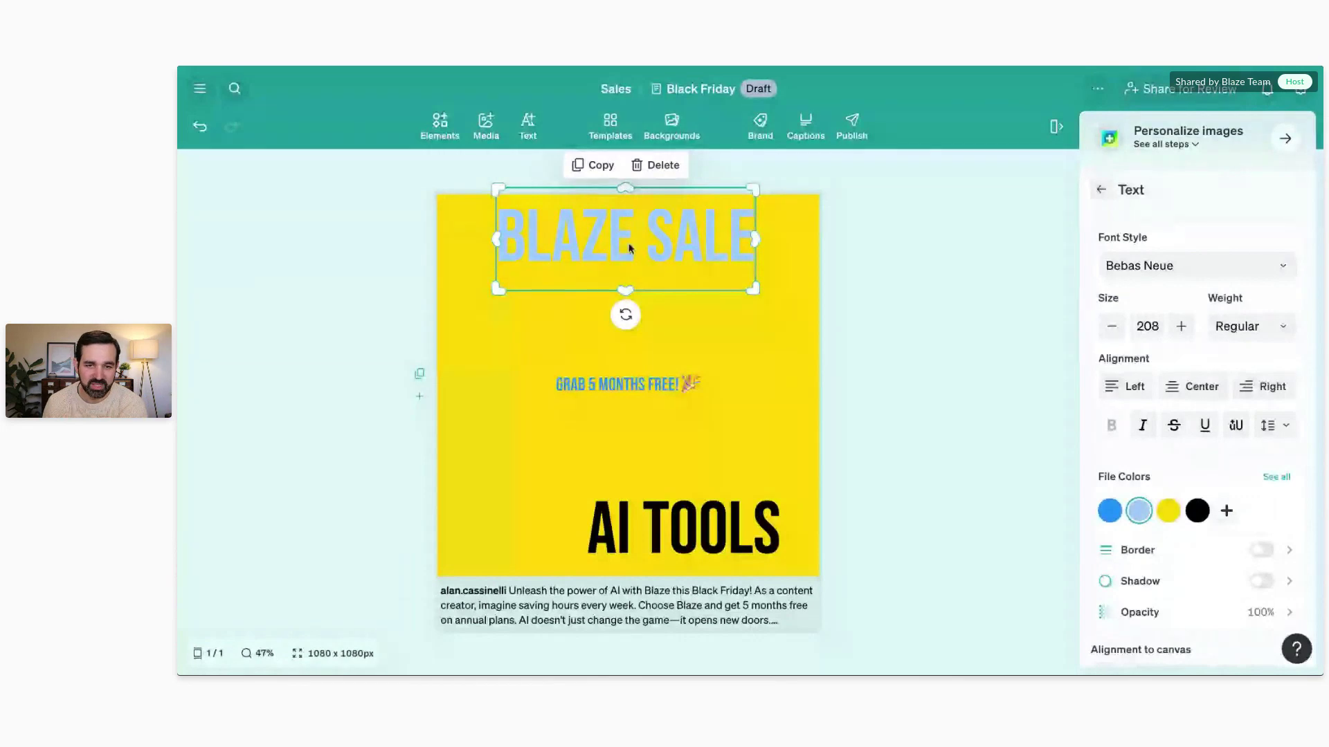
# Step: Replace the AI TOOLS headline text with 'BLACK FRIDAY'
pyautogui.doubleClick(683, 510)
pyautogui.write('BLACK FRIDAY')
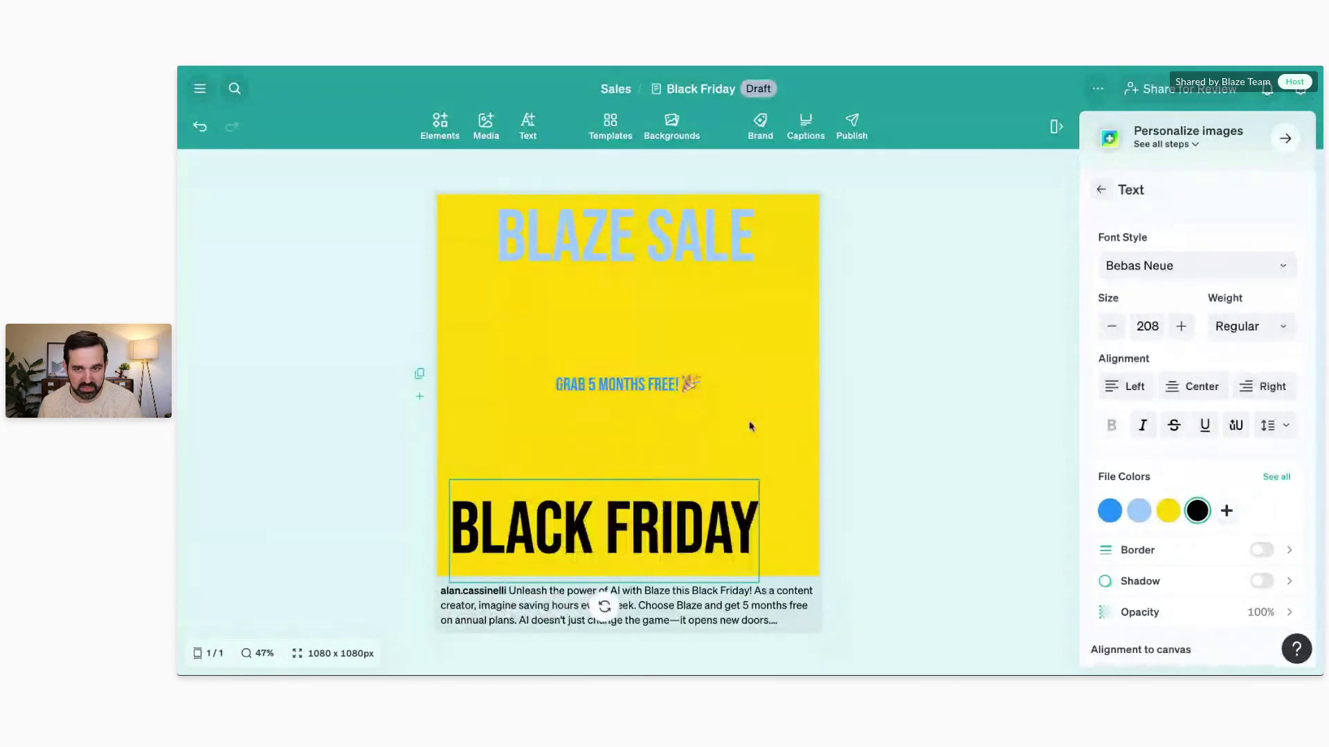
pyautogui.scroll(-2, 1163, 298)
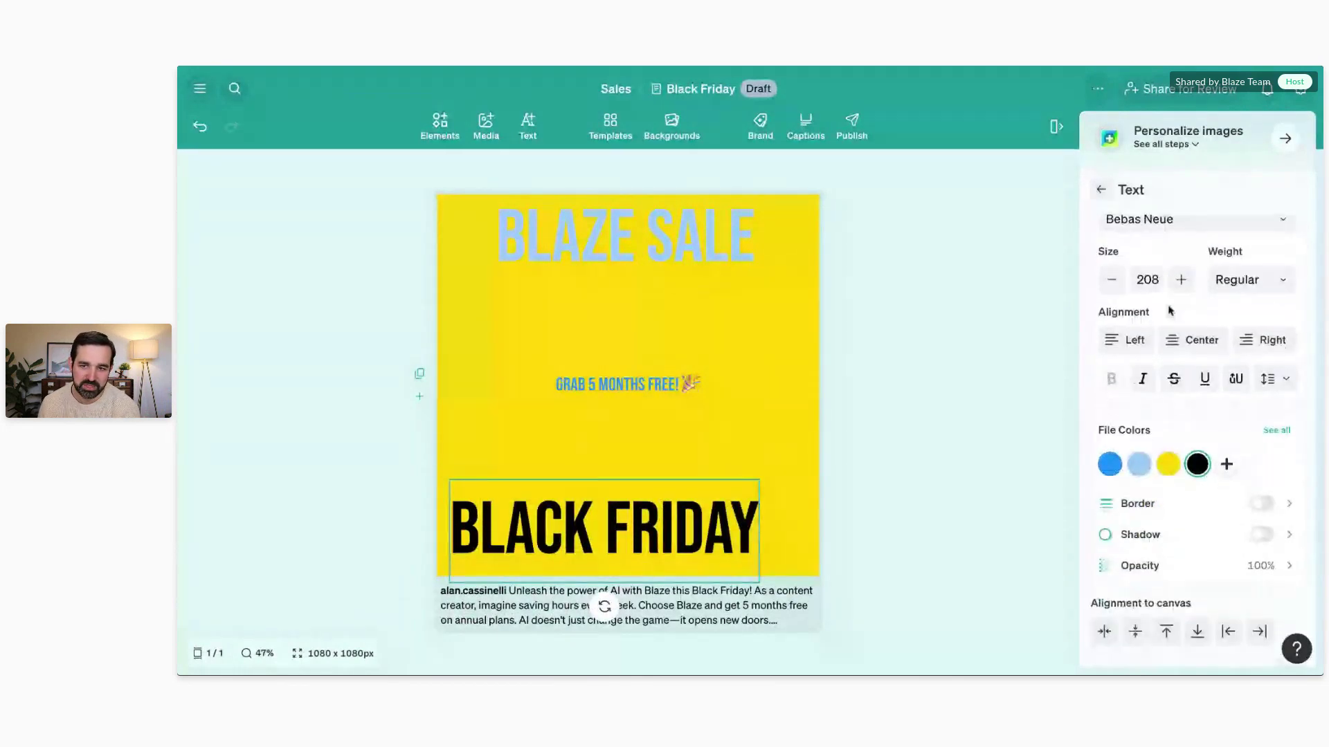
pyautogui.scroll(1, 1179, 285)
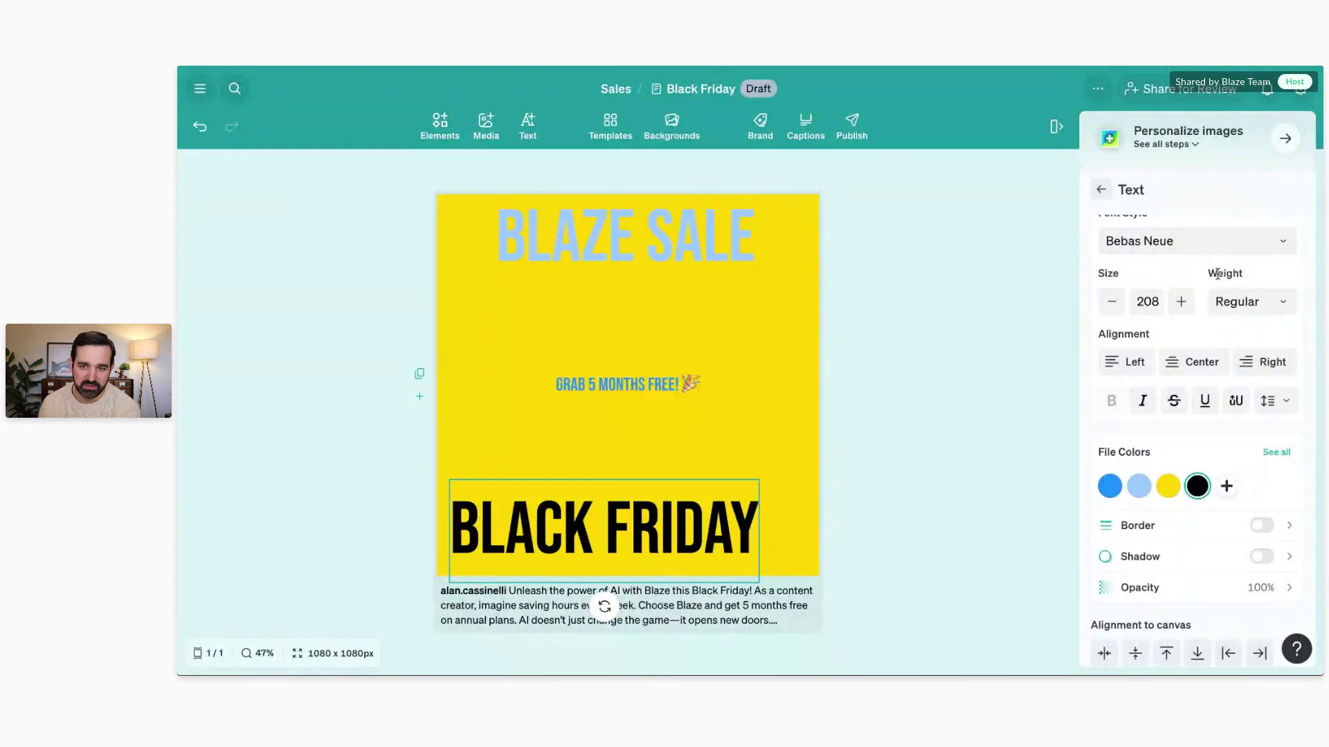
pyautogui.scroll(-5, 1217, 274)
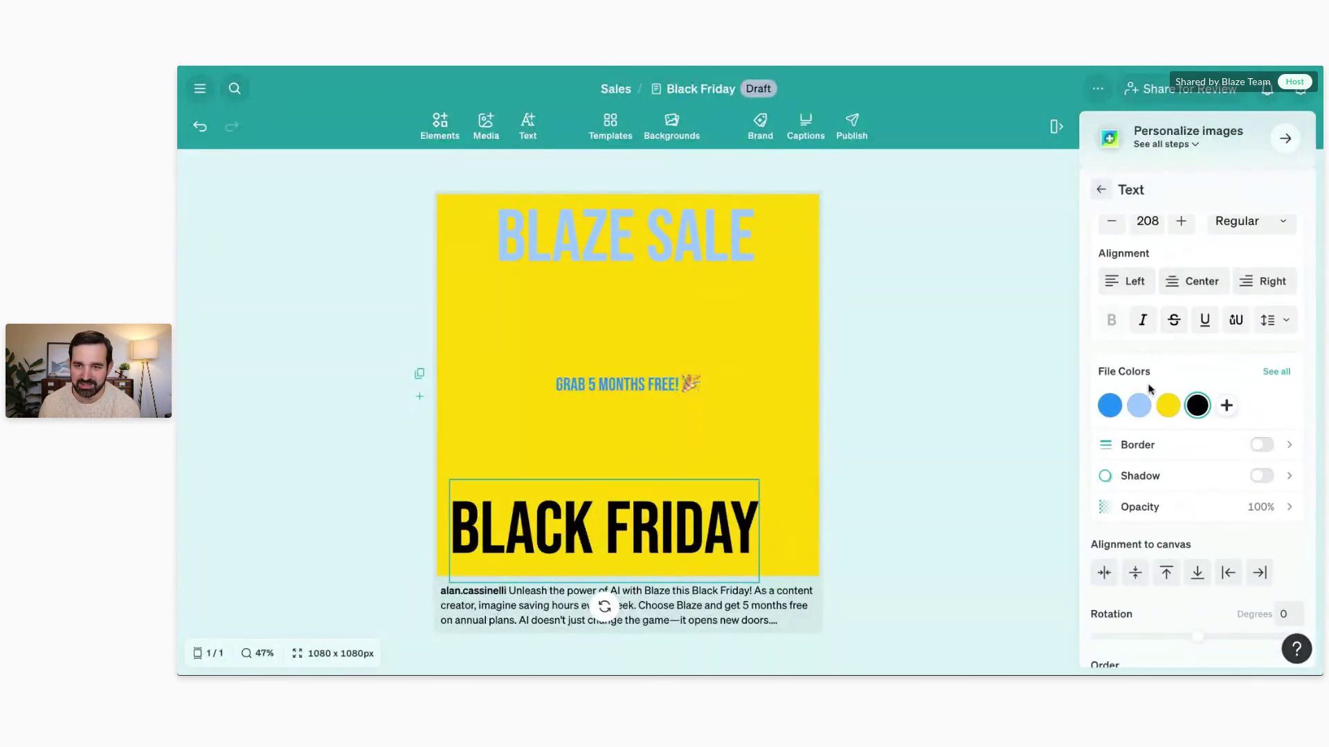
pyautogui.scroll(-5, 1152, 391)
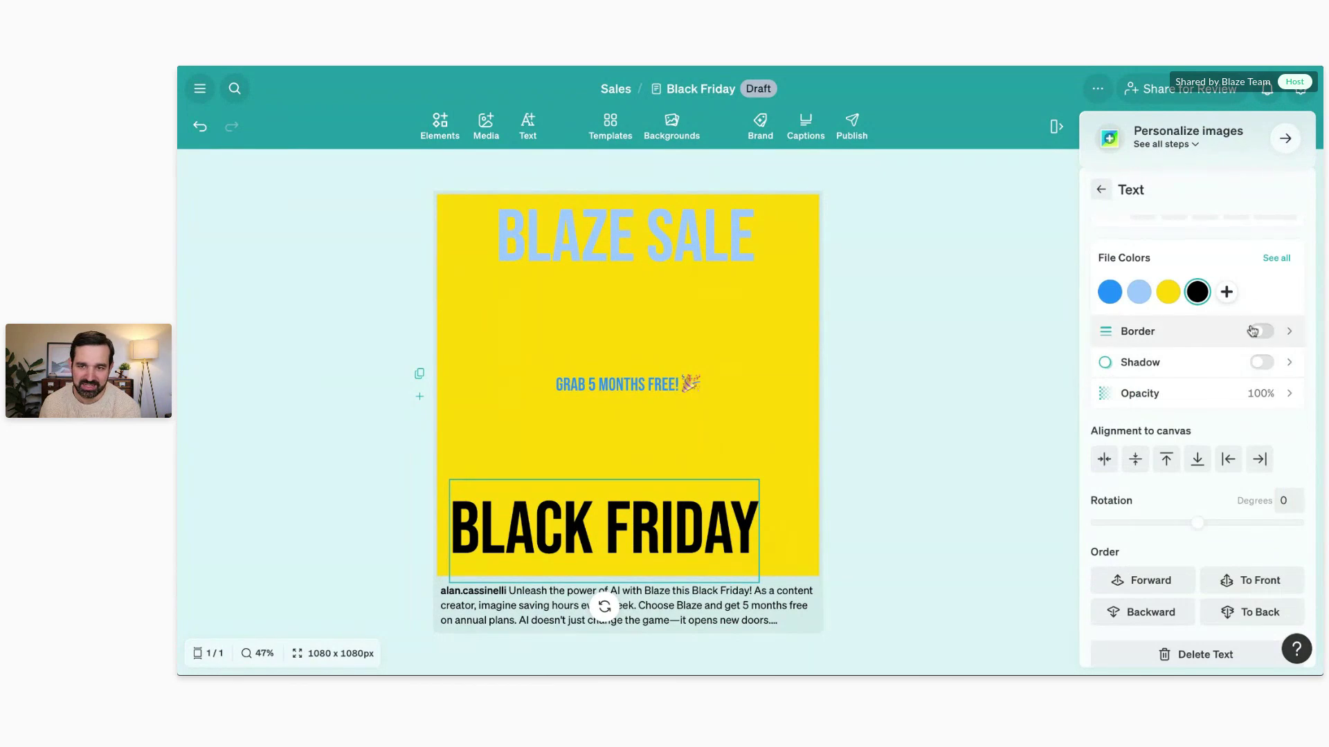
pyautogui.scroll(-1, 1231, 432)
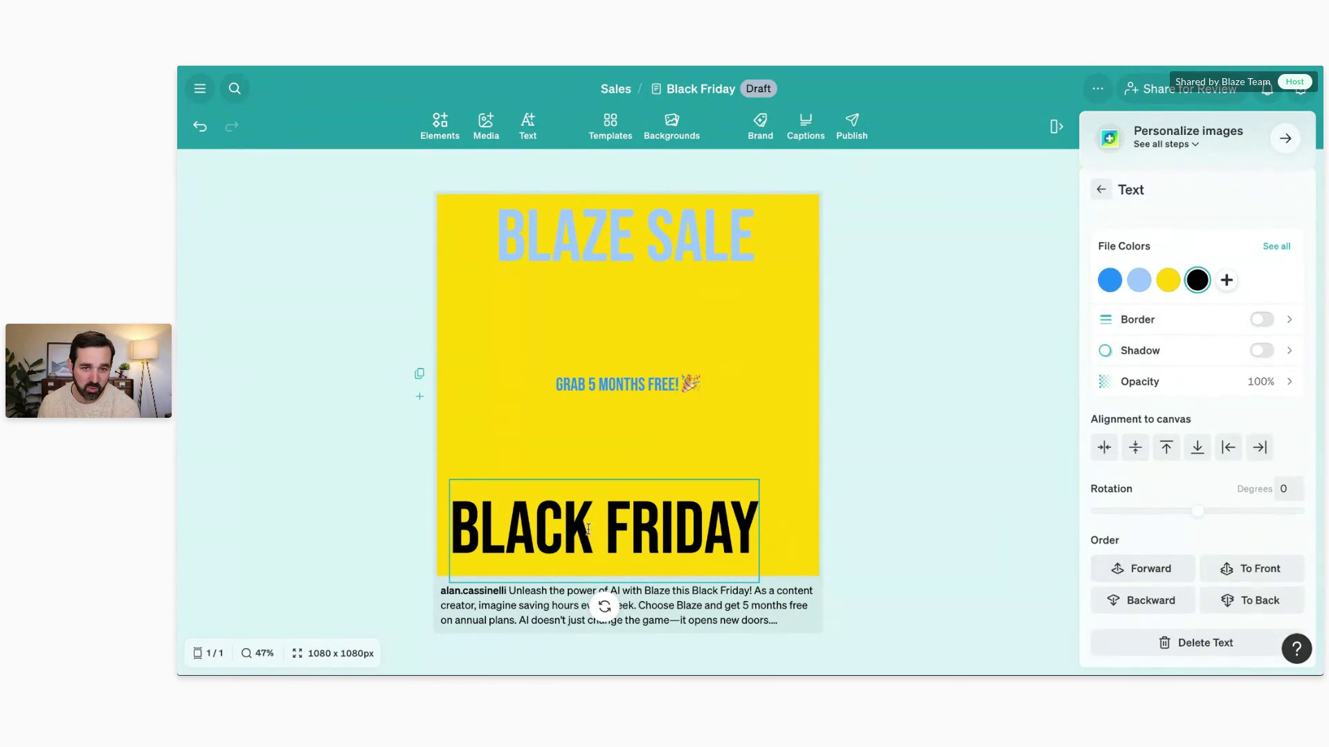
# Step: Send BLACK FRIDAY one layer backward and place it bottom centre, clear of GRAB 5 MONTHS FREE!
pyautogui.moveTo(619, 506); pyautogui.dragTo(656, 398)
pyautogui.click(638, 457)
pyautogui.rightClick(656, 397)
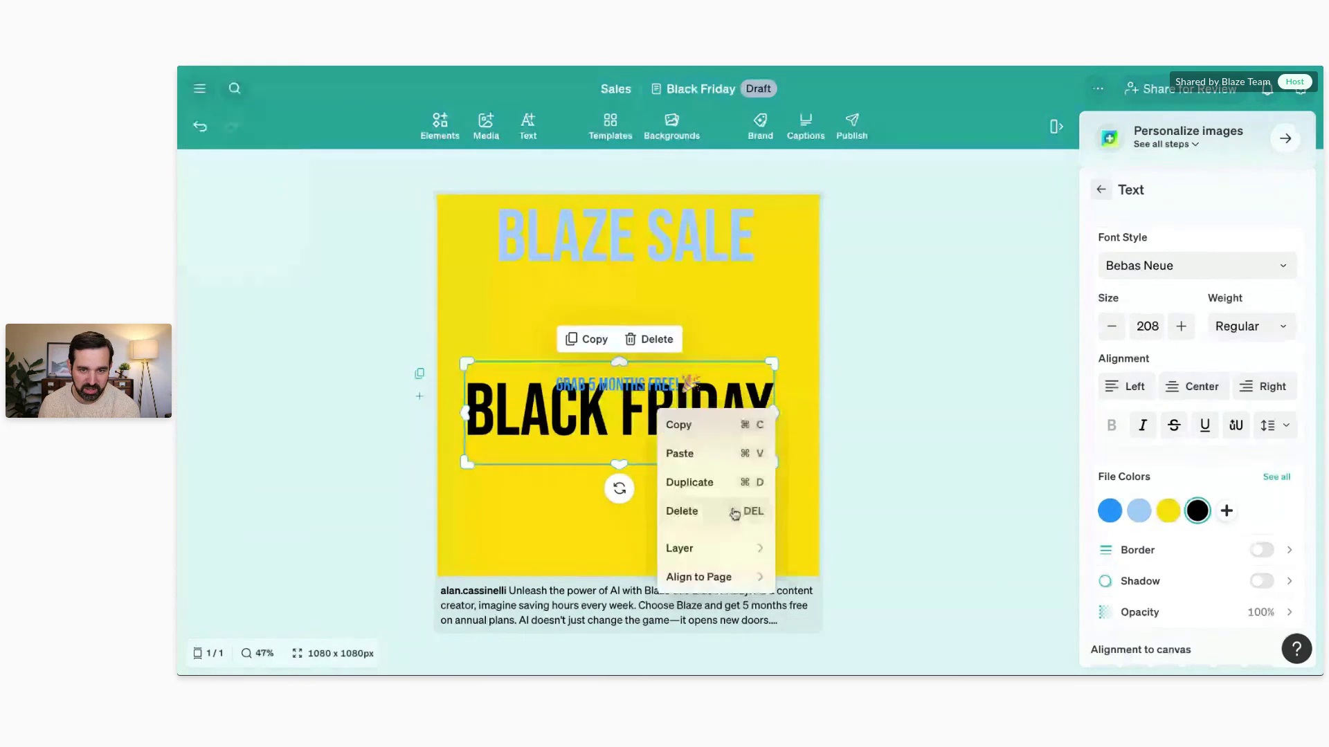
pyautogui.moveTo(721, 555)
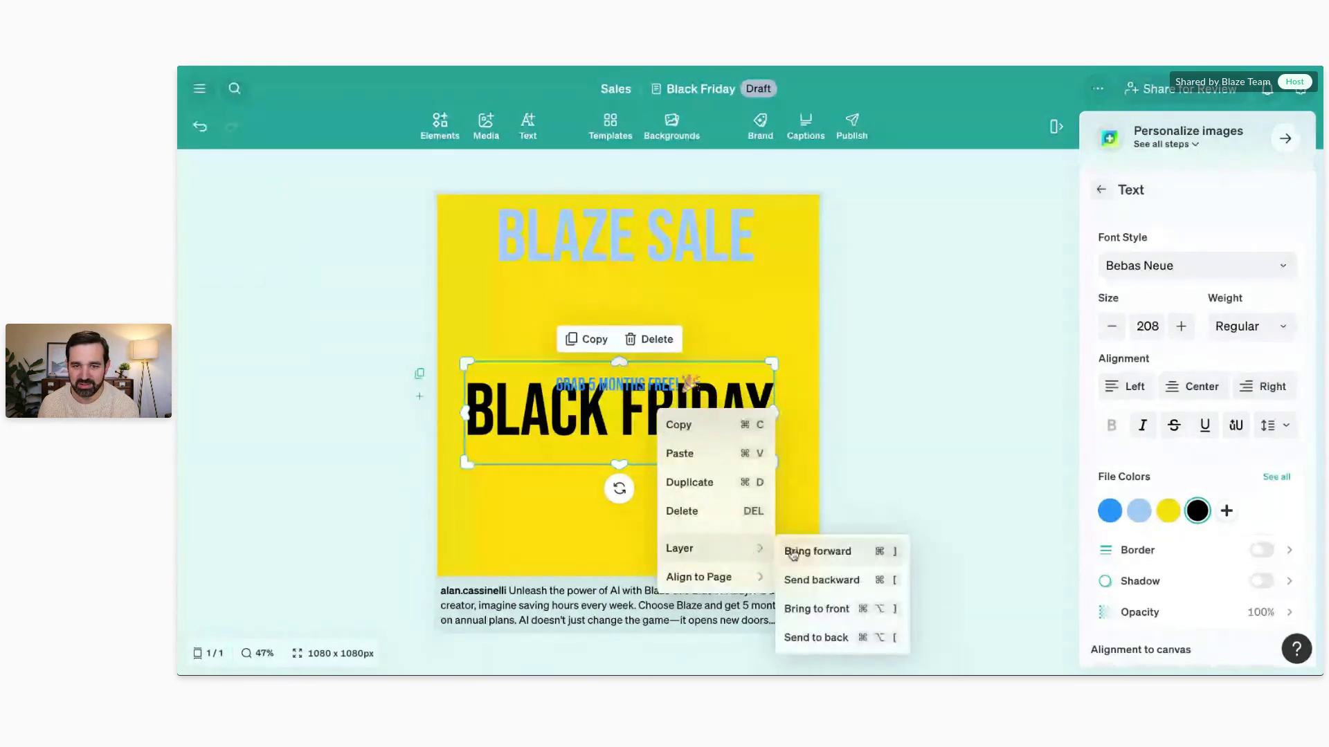
pyautogui.click(811, 580)
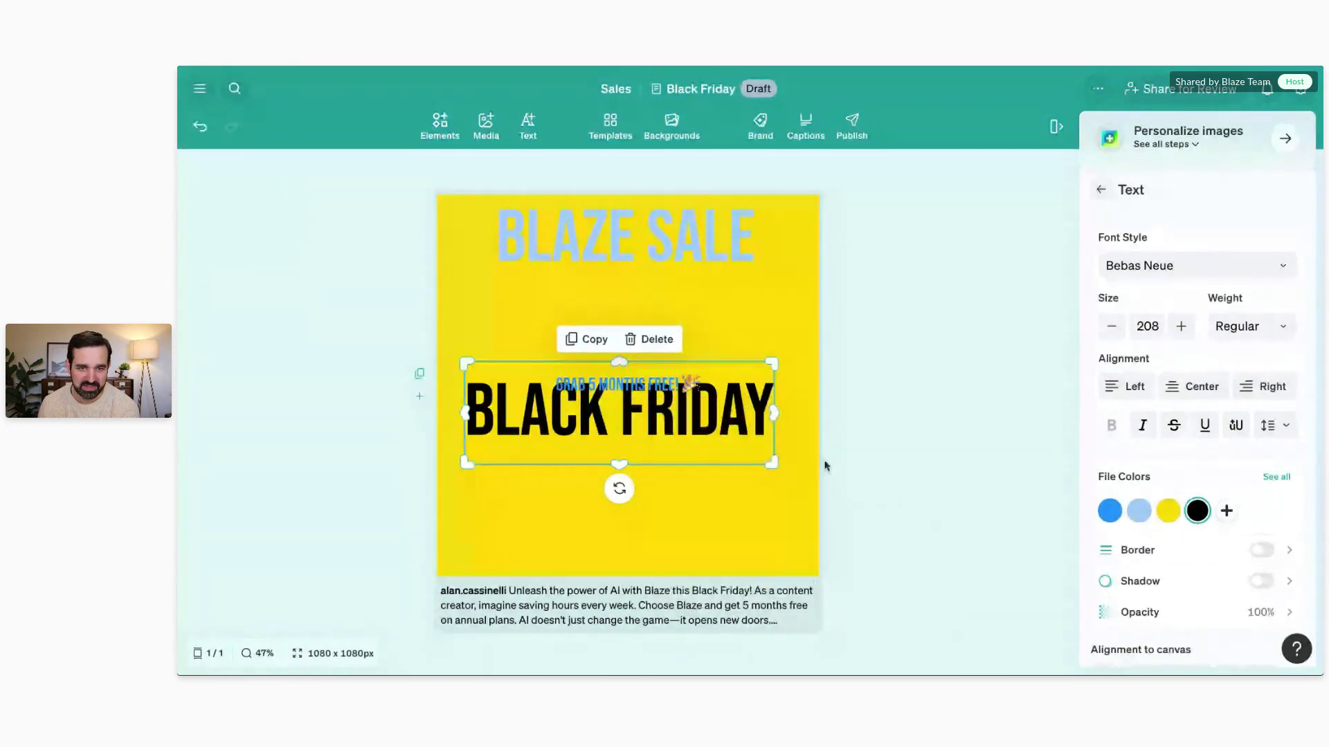
pyautogui.moveTo(702, 414); pyautogui.dragTo(701, 524)
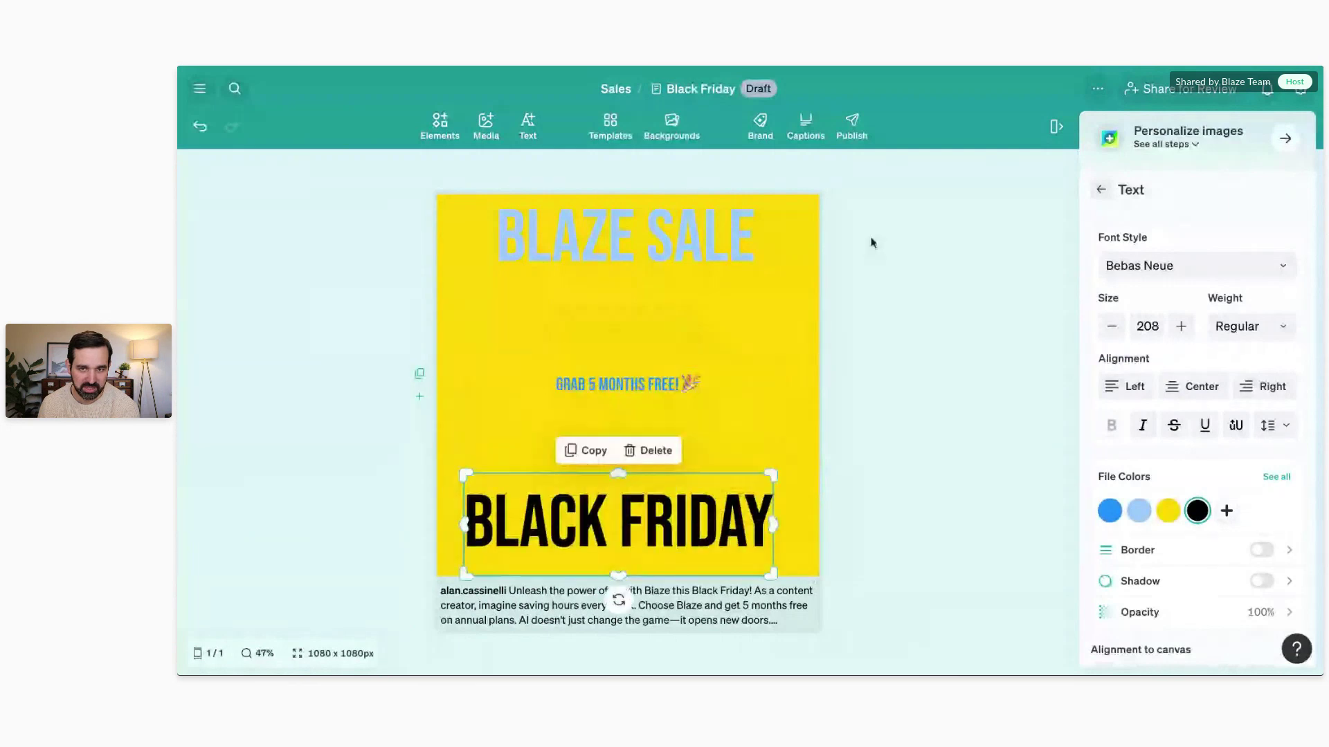
pyautogui.click(893, 243)
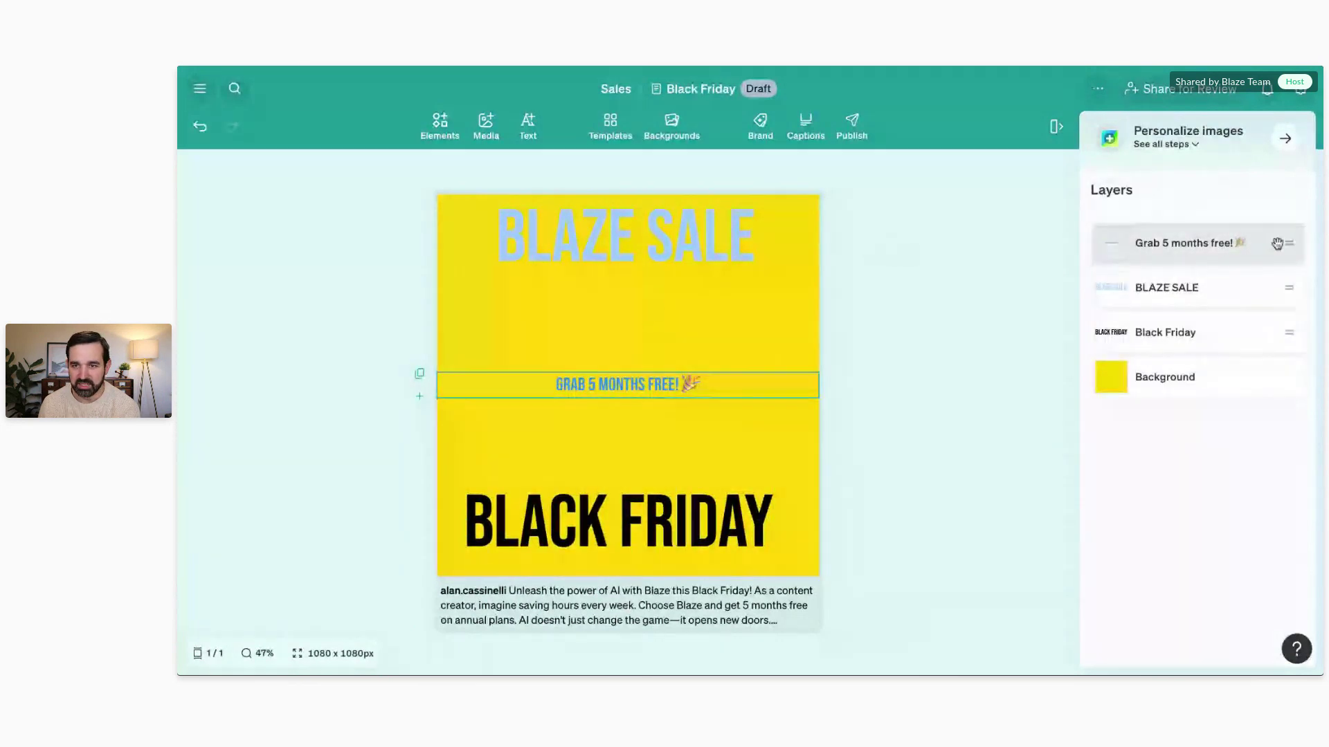
pyautogui.moveTo(1285, 246); pyautogui.dragTo(1284, 250)
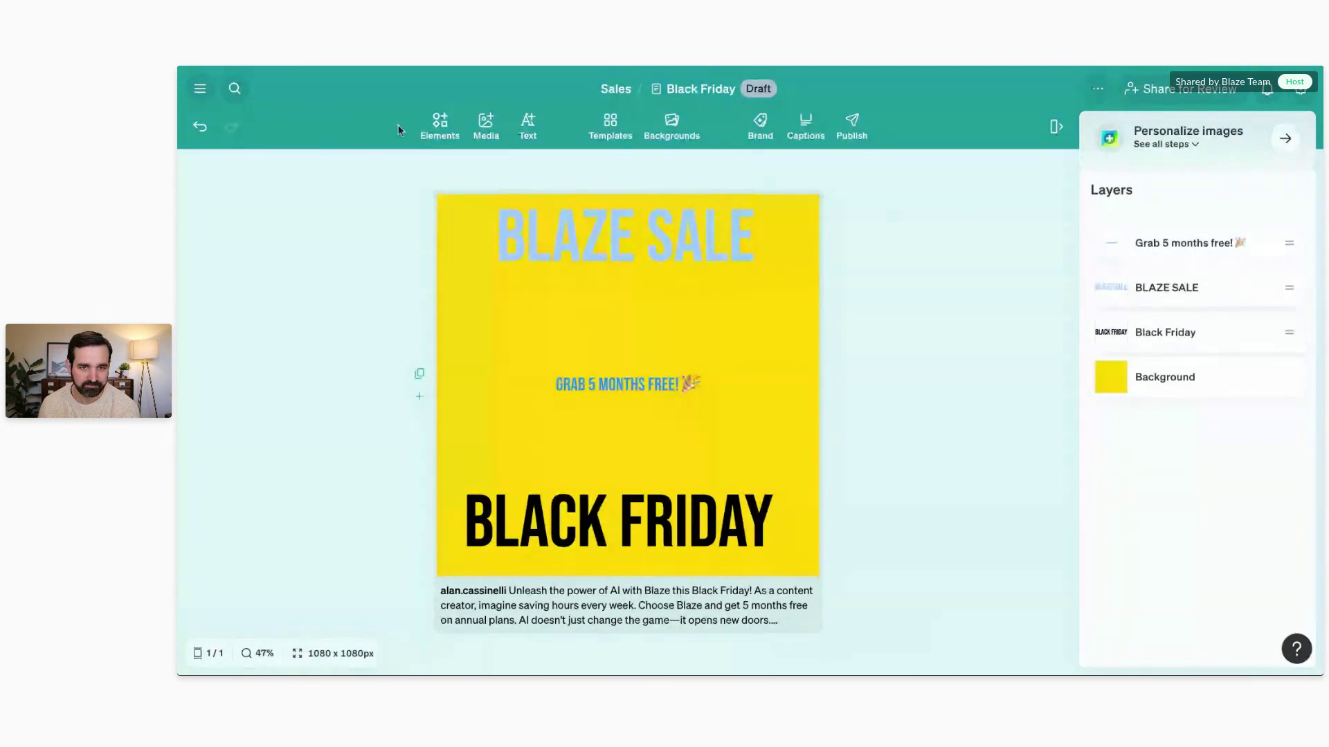
# Step: Add a black rectangle banner across the top of the post, sent behind all layers
pyautogui.click(439, 125)
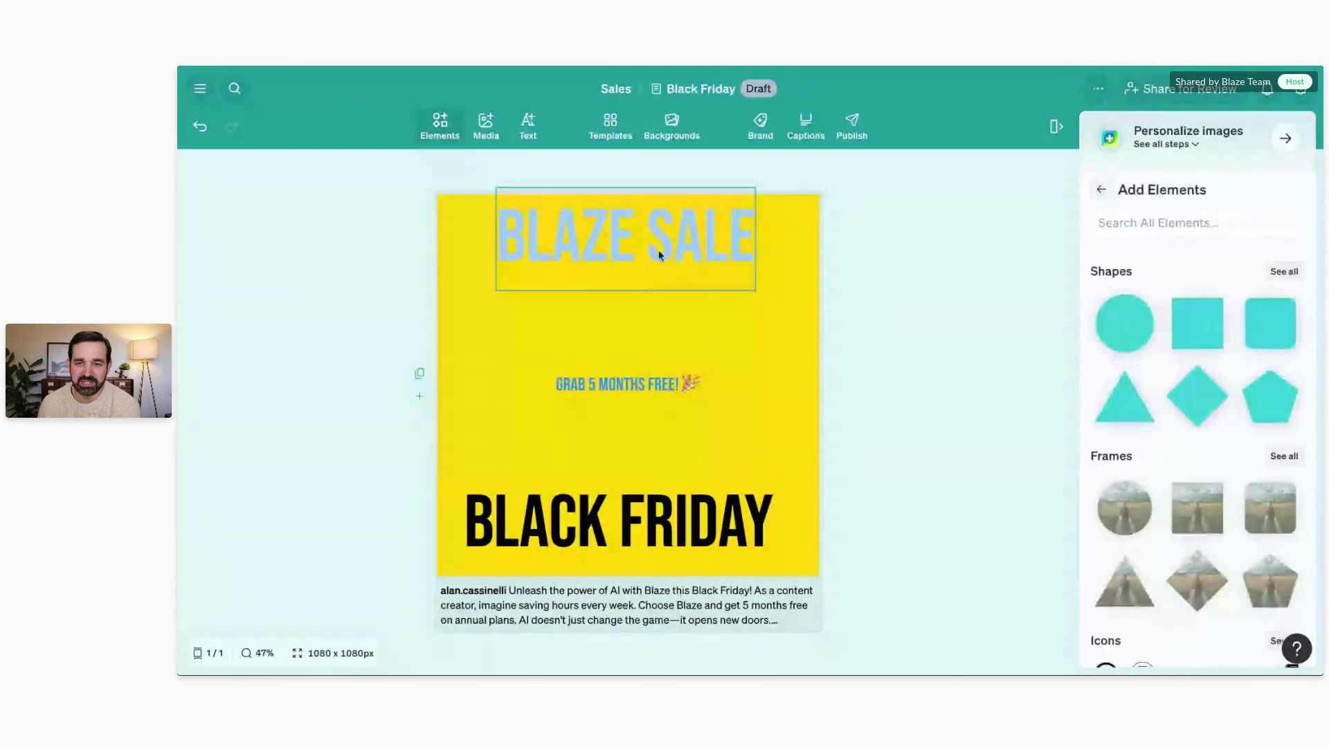
pyautogui.click(1196, 323)
pyautogui.moveTo(583, 375); pyautogui.dragTo(440, 232)
pyautogui.moveTo(535, 294); pyautogui.dragTo(837, 282)
pyautogui.click(1207, 280)
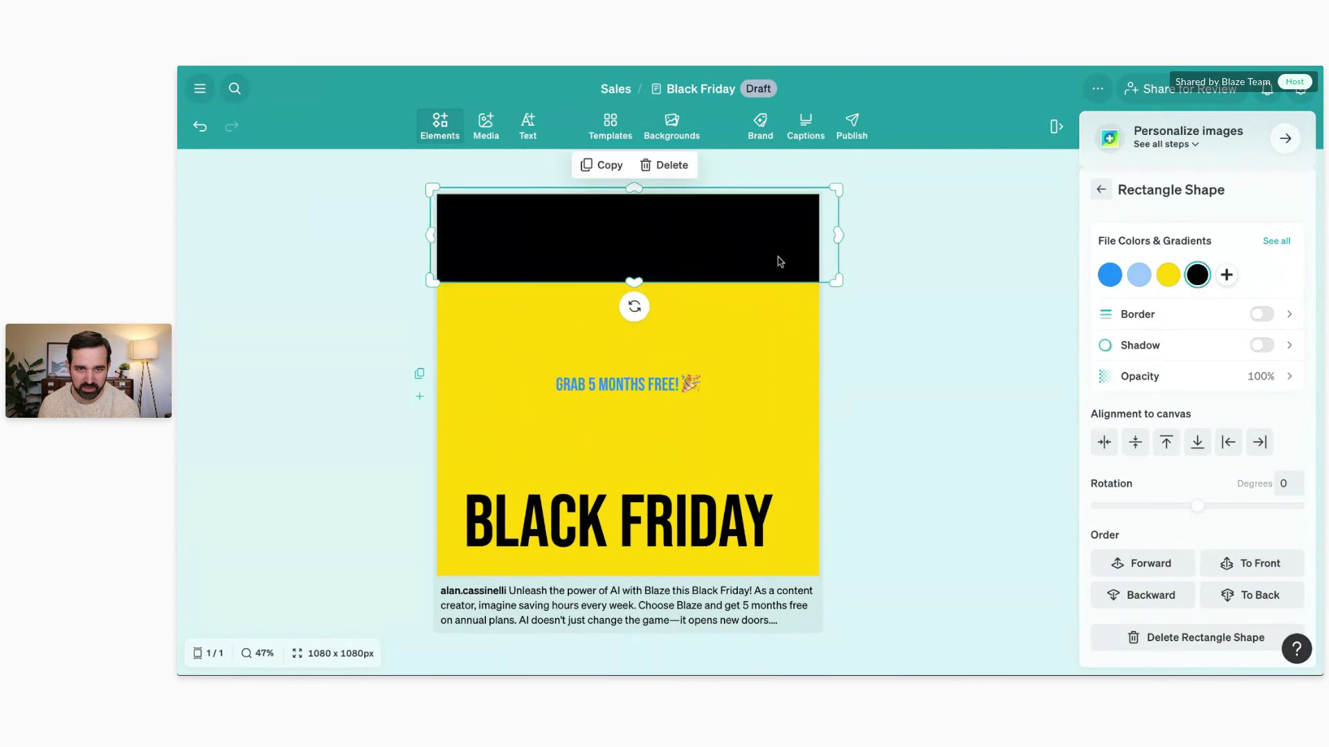
pyautogui.rightClick(756, 239)
pyautogui.moveTo(858, 378)
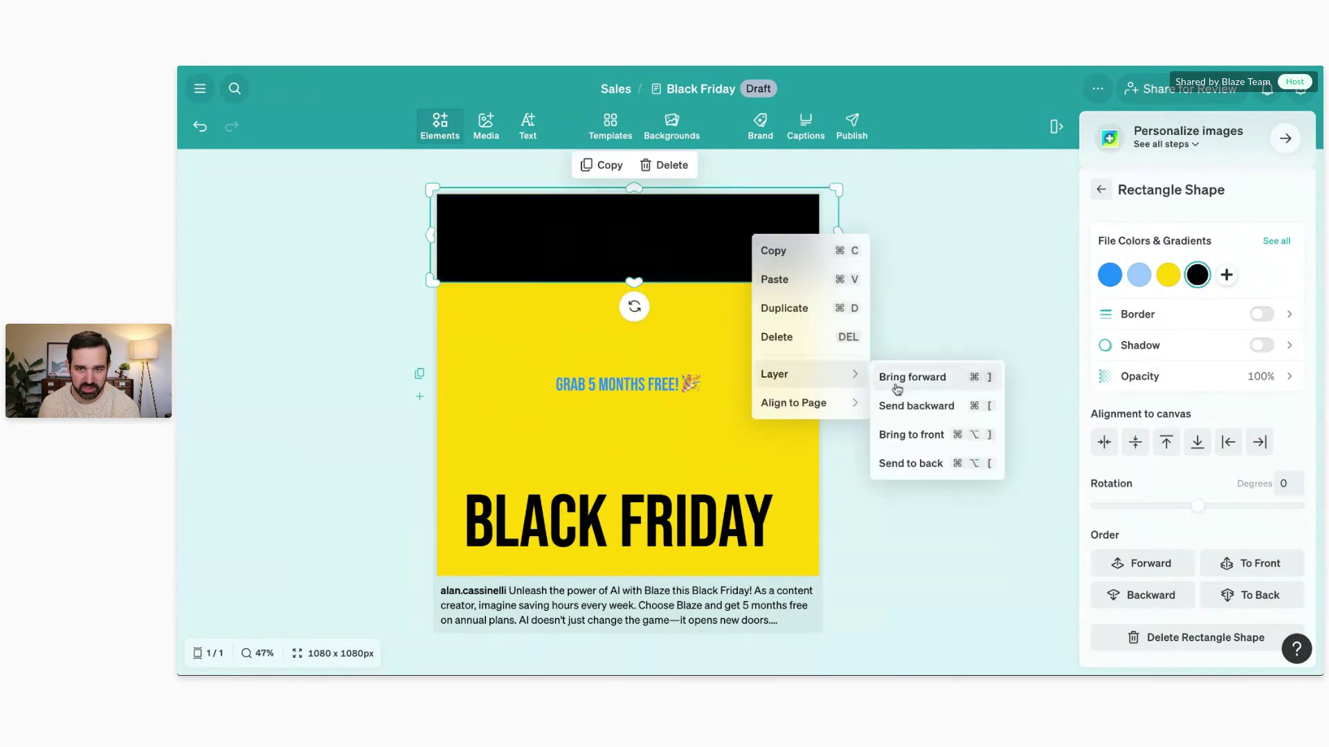
pyautogui.click(914, 407)
pyautogui.rightClick(742, 228)
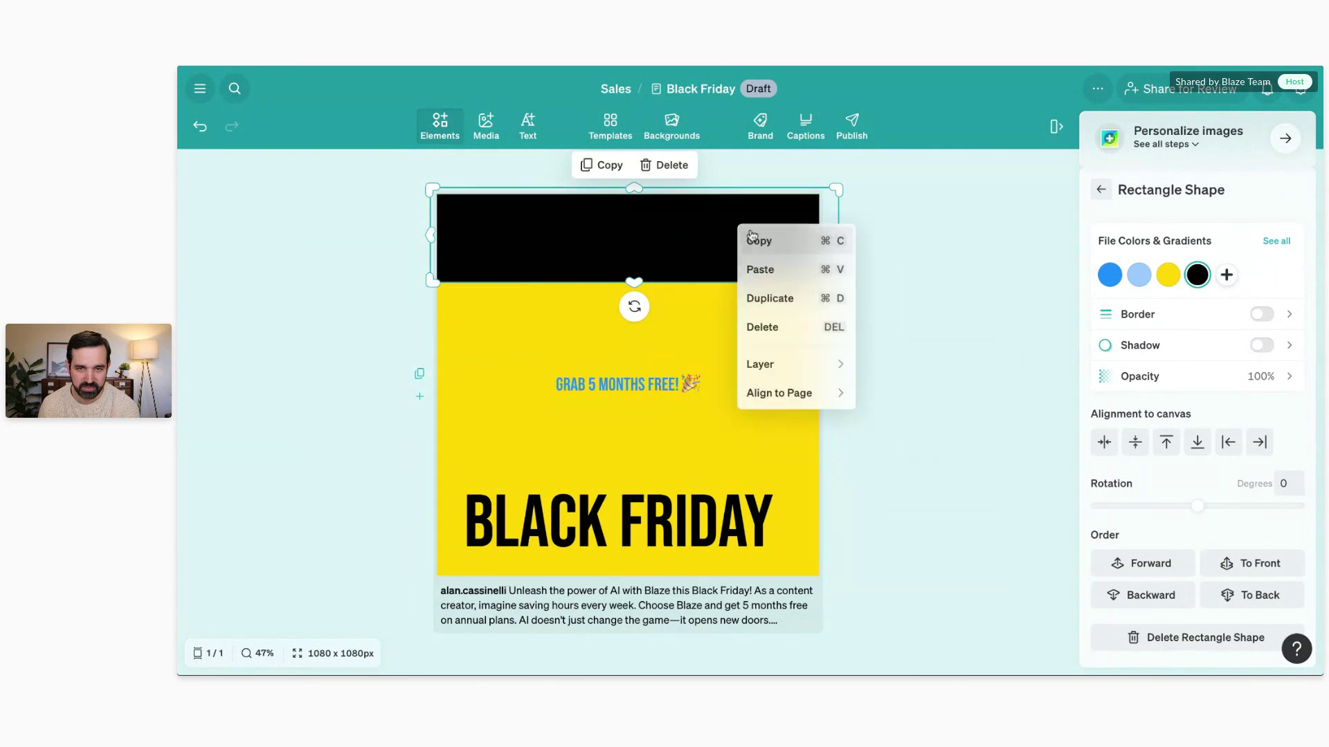
pyautogui.moveTo(818, 365)
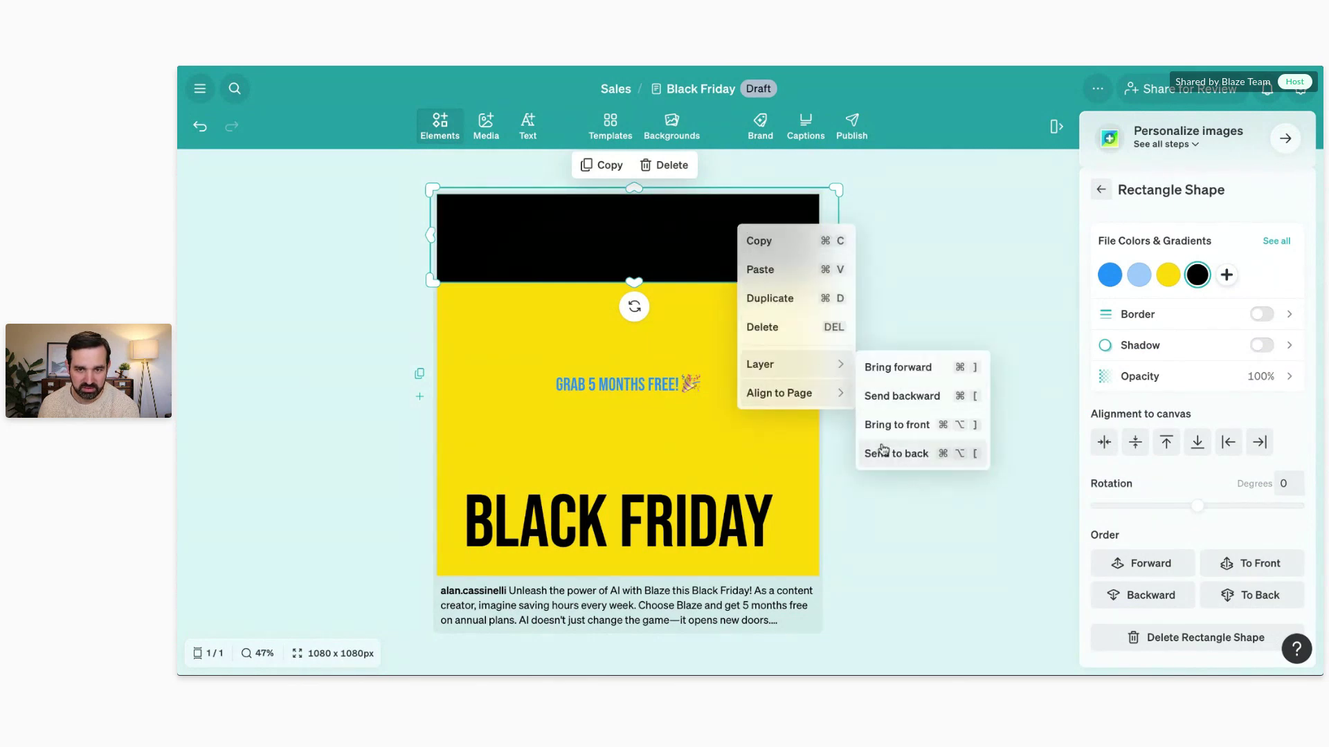
pyautogui.click(883, 453)
# Step: Recolour the BLAZE SALE headline white
pyautogui.click(717, 240)
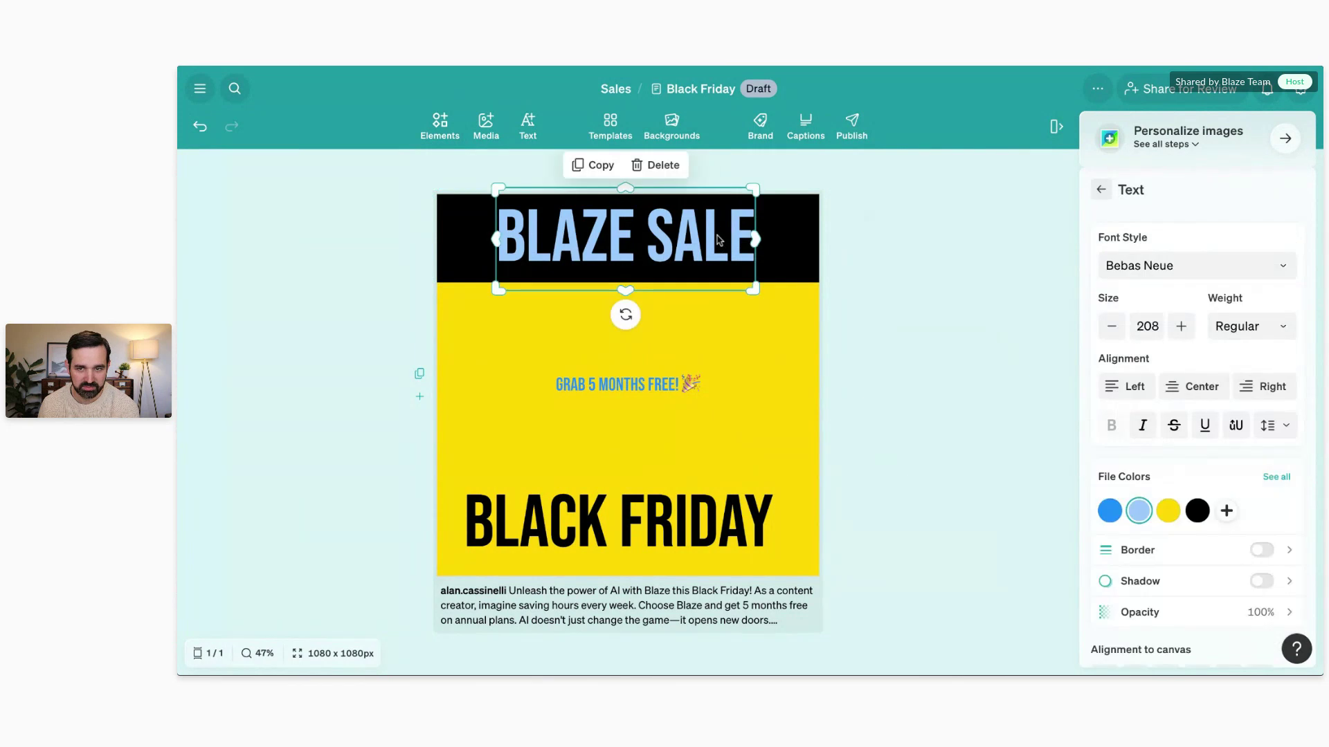
pyautogui.click(1274, 479)
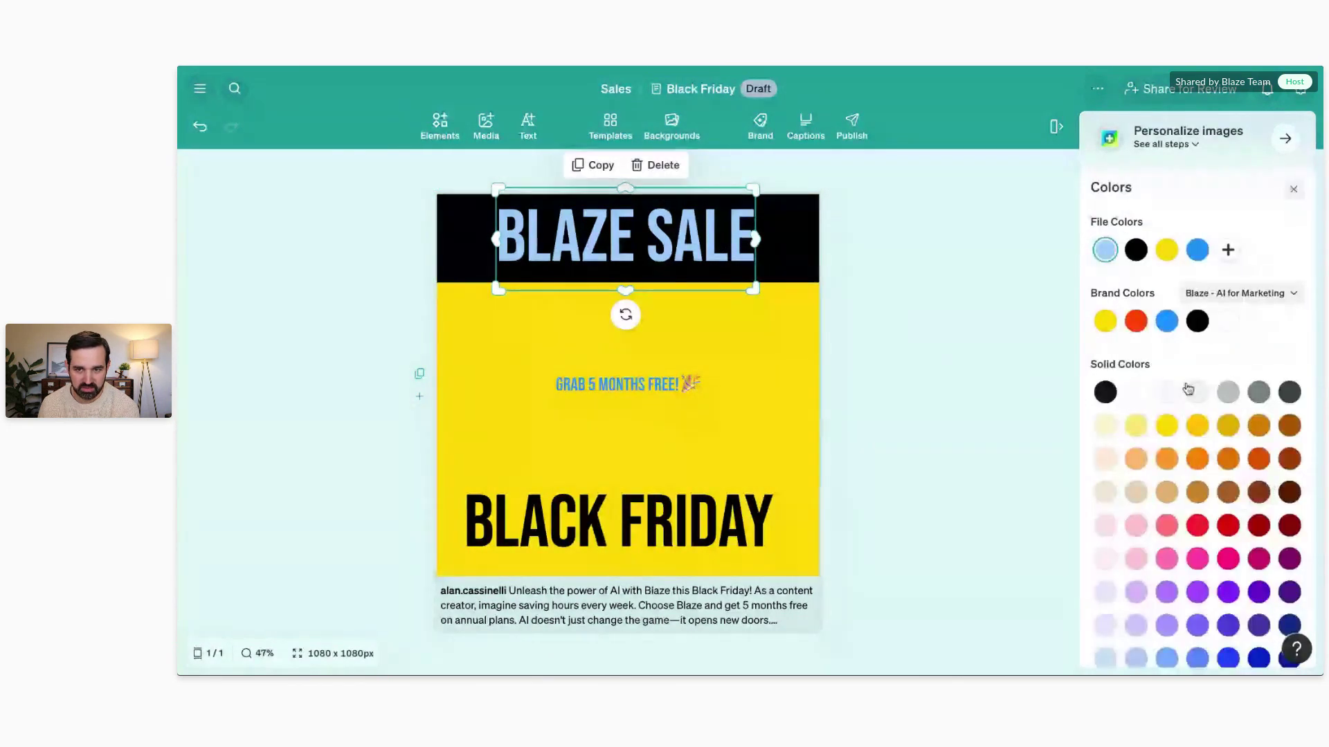
pyautogui.click(1139, 393)
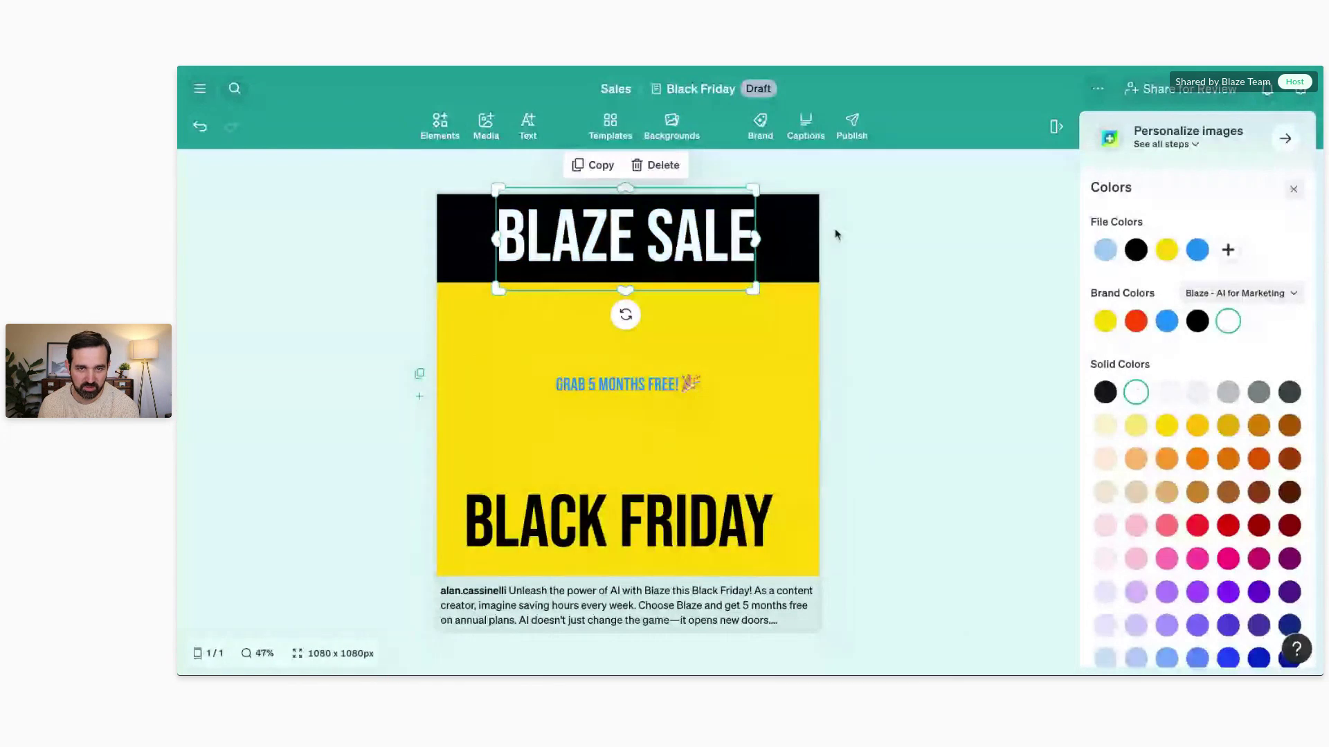
pyautogui.click(836, 236)
pyautogui.click(741, 248)
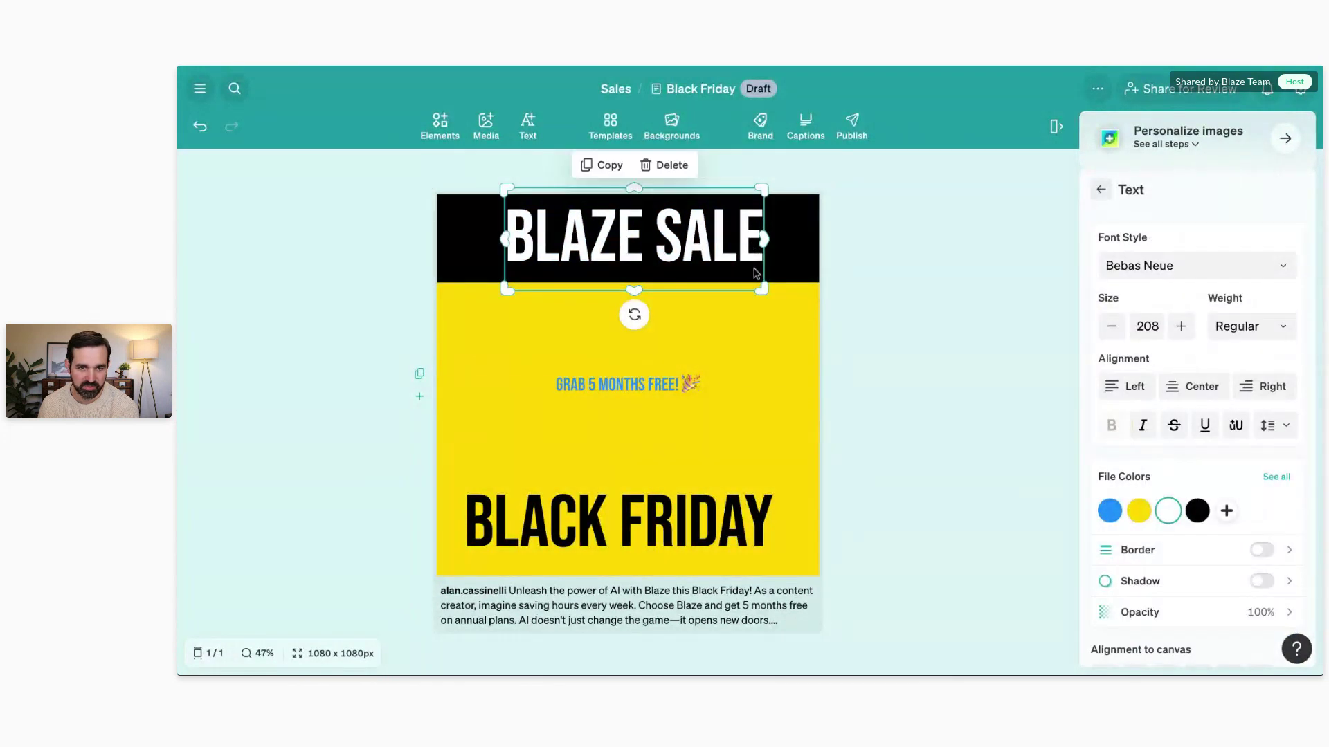
pyautogui.click(899, 218)
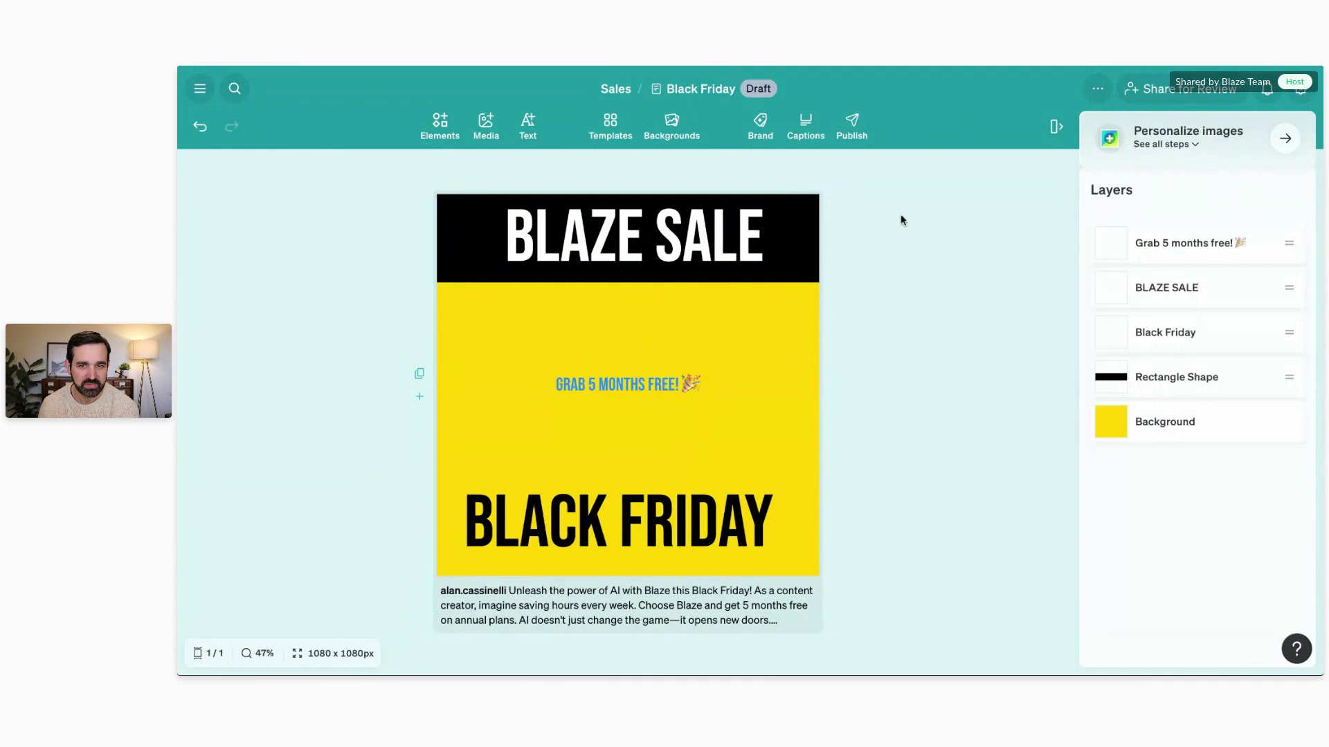
# Step: Open the AI image generator and close it without generating an image
pyautogui.click(479, 130)
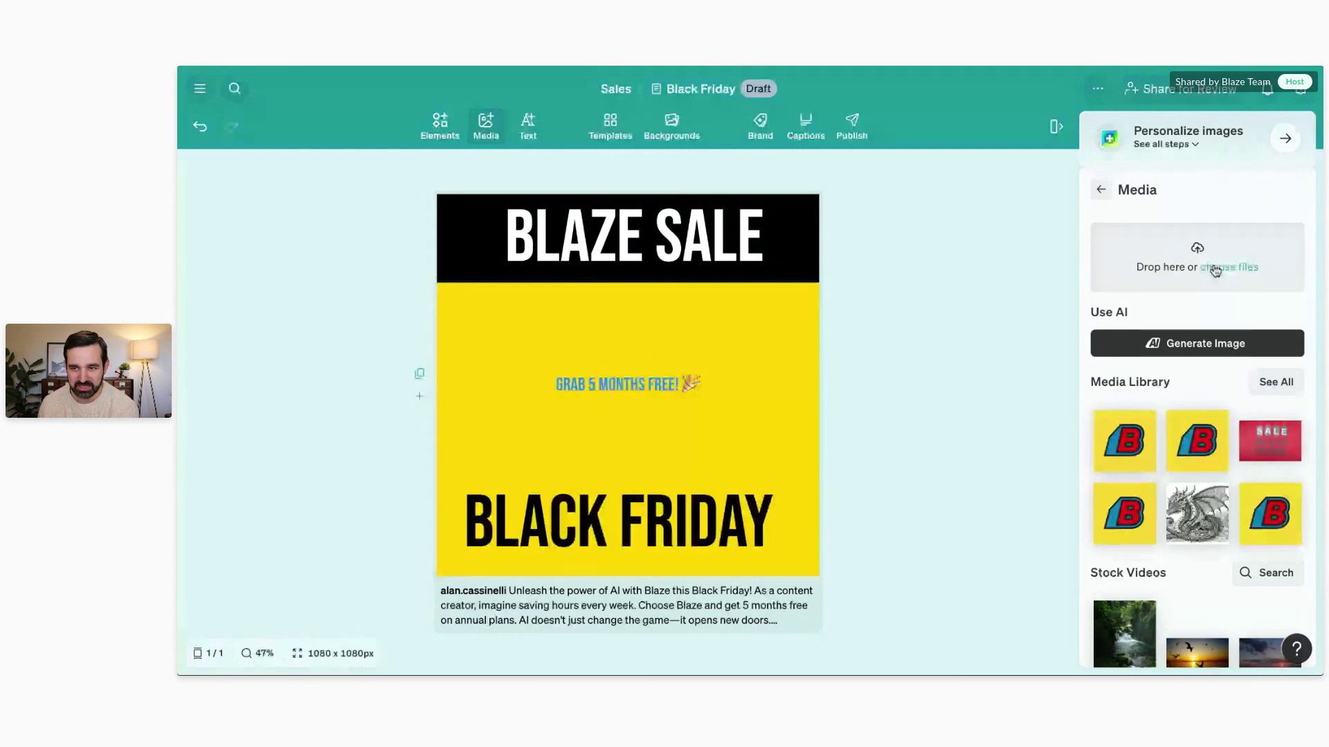
pyautogui.click(1207, 349)
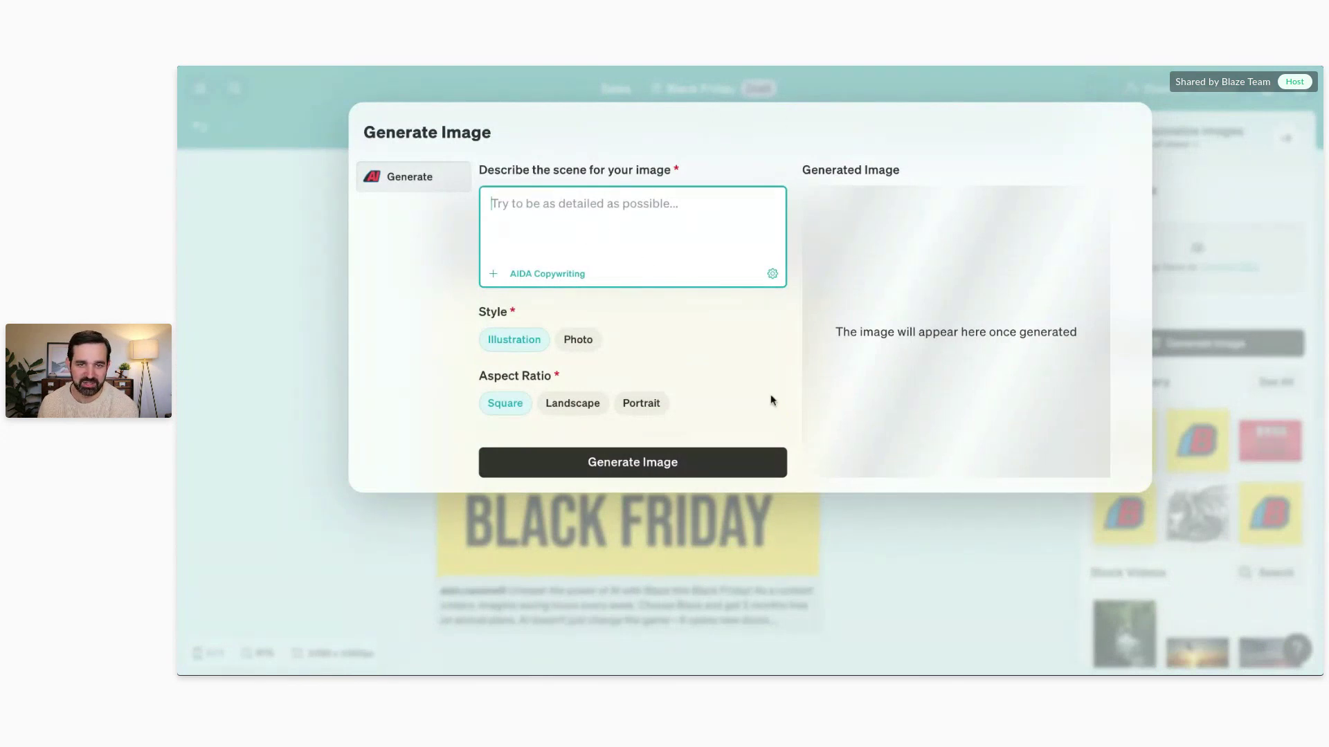
pyautogui.click(840, 533)
pyautogui.scroll(-2, 1283, 344)
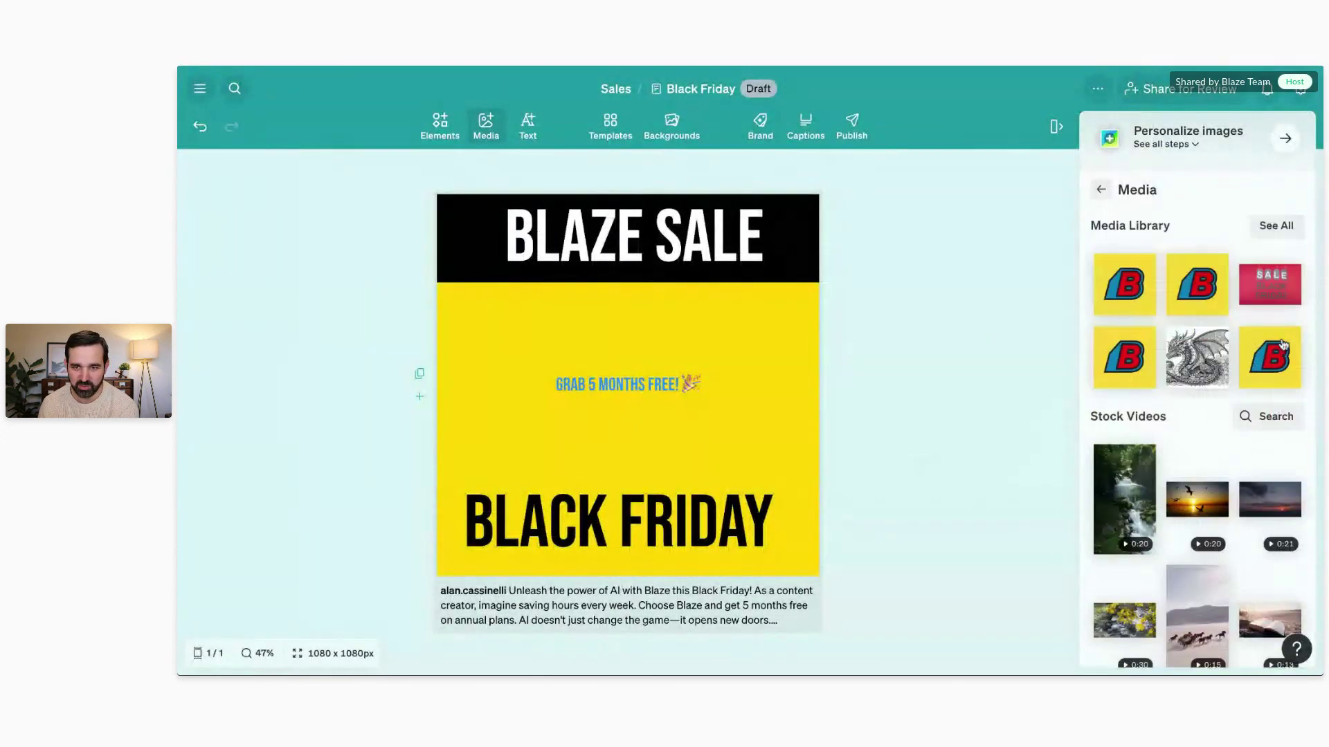
pyautogui.scroll(3, 1197, 332)
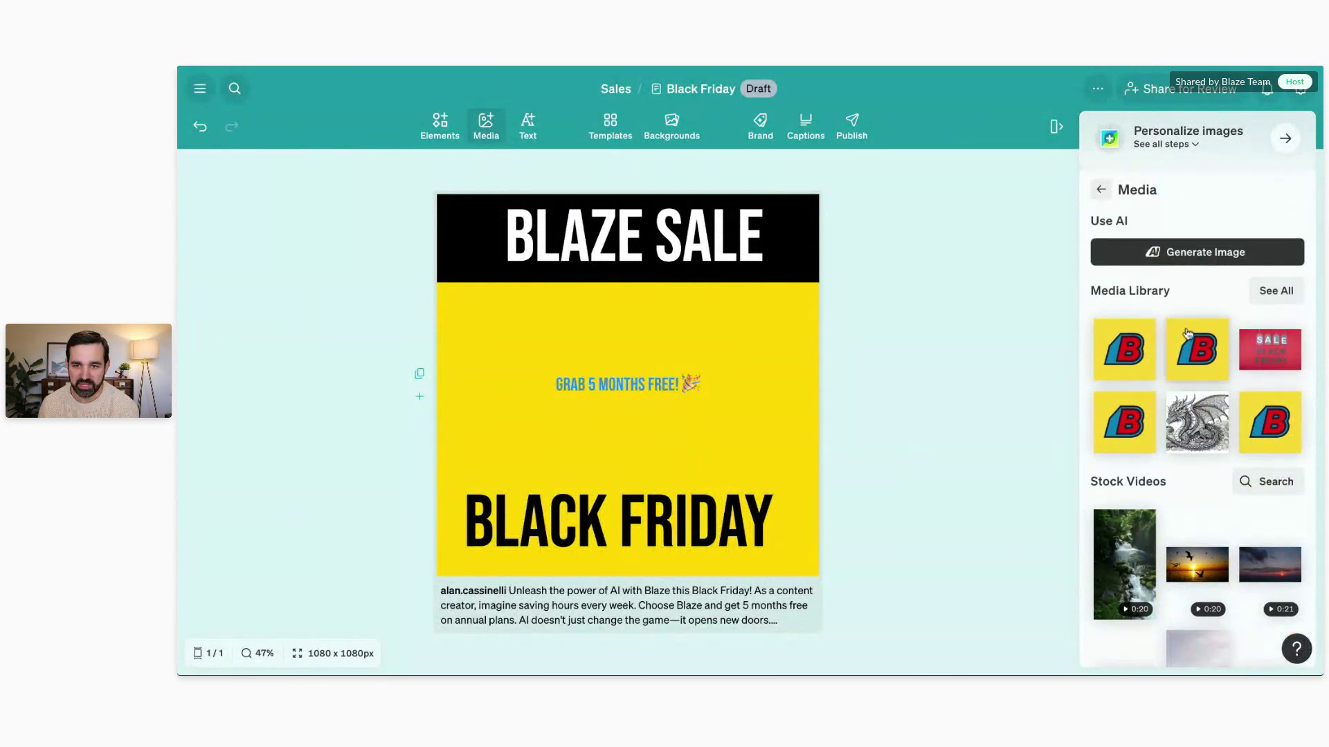
pyautogui.scroll(-3, 1186, 333)
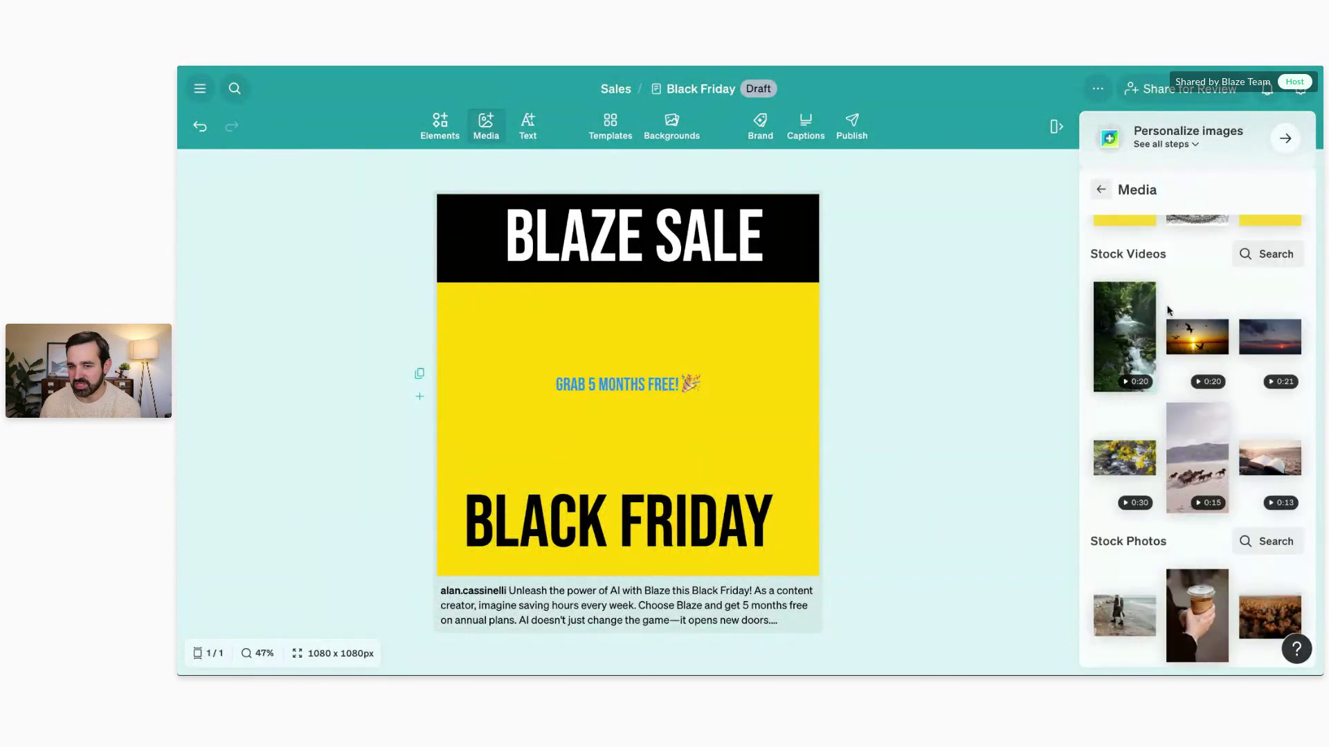
pyautogui.scroll(-2, 1177, 346)
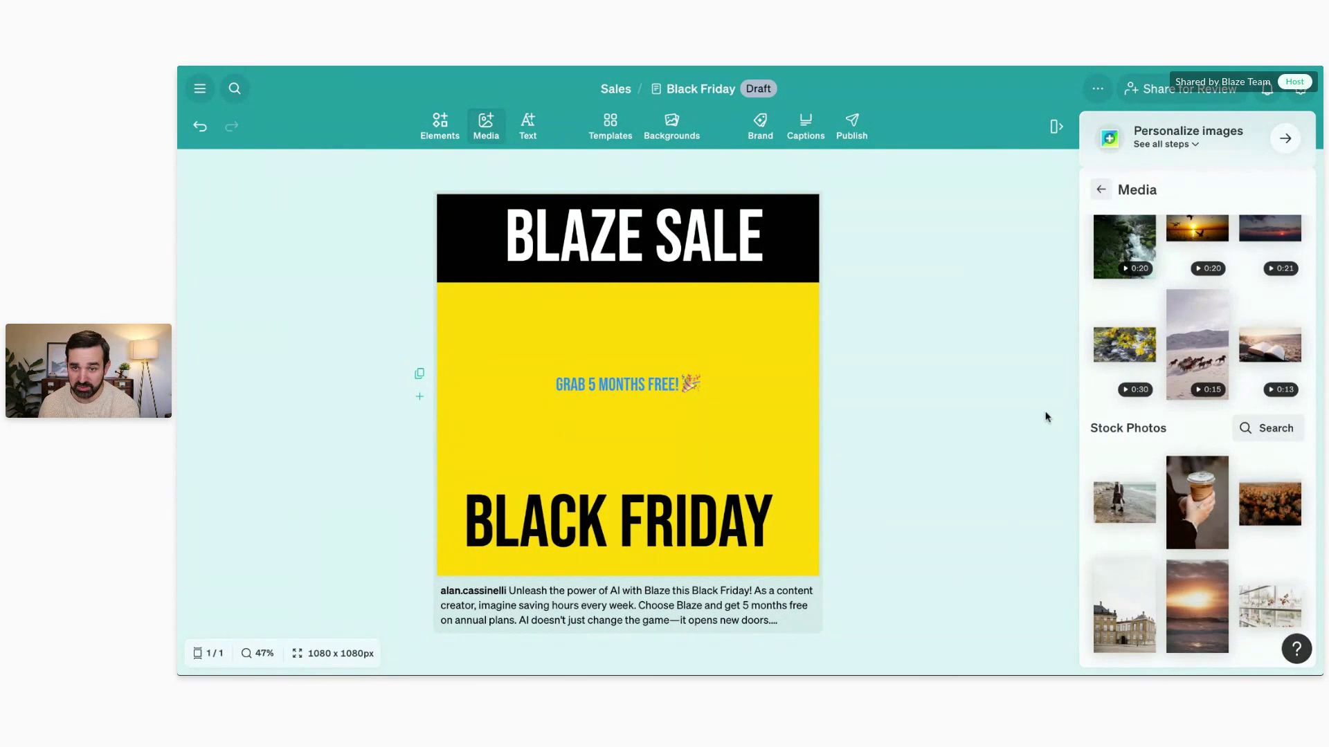
# Step: Search Stock Photos for 'black friday' and insert the yellow SALE street photo
pyautogui.click(1261, 434)
pyautogui.click(1232, 461)
pyautogui.write('black friday')
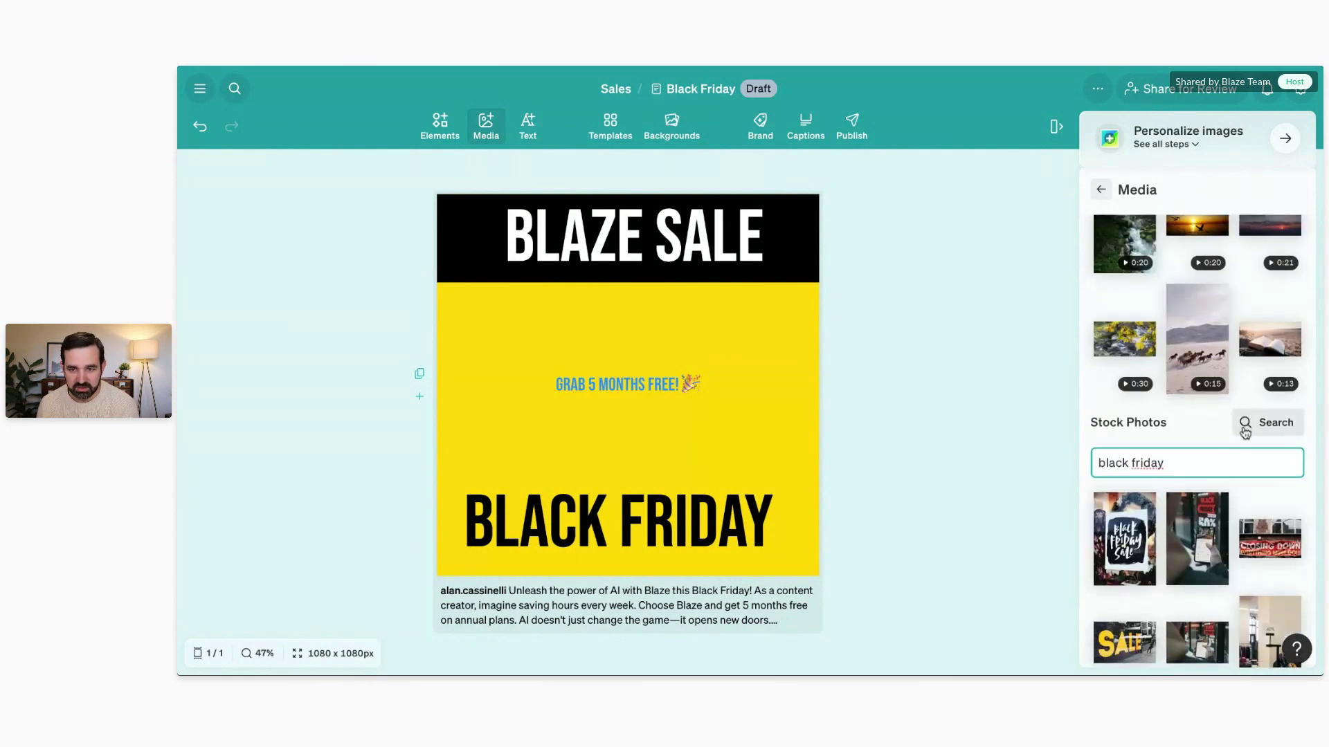
pyautogui.scroll(-3, 1223, 459)
pyautogui.click(1111, 460)
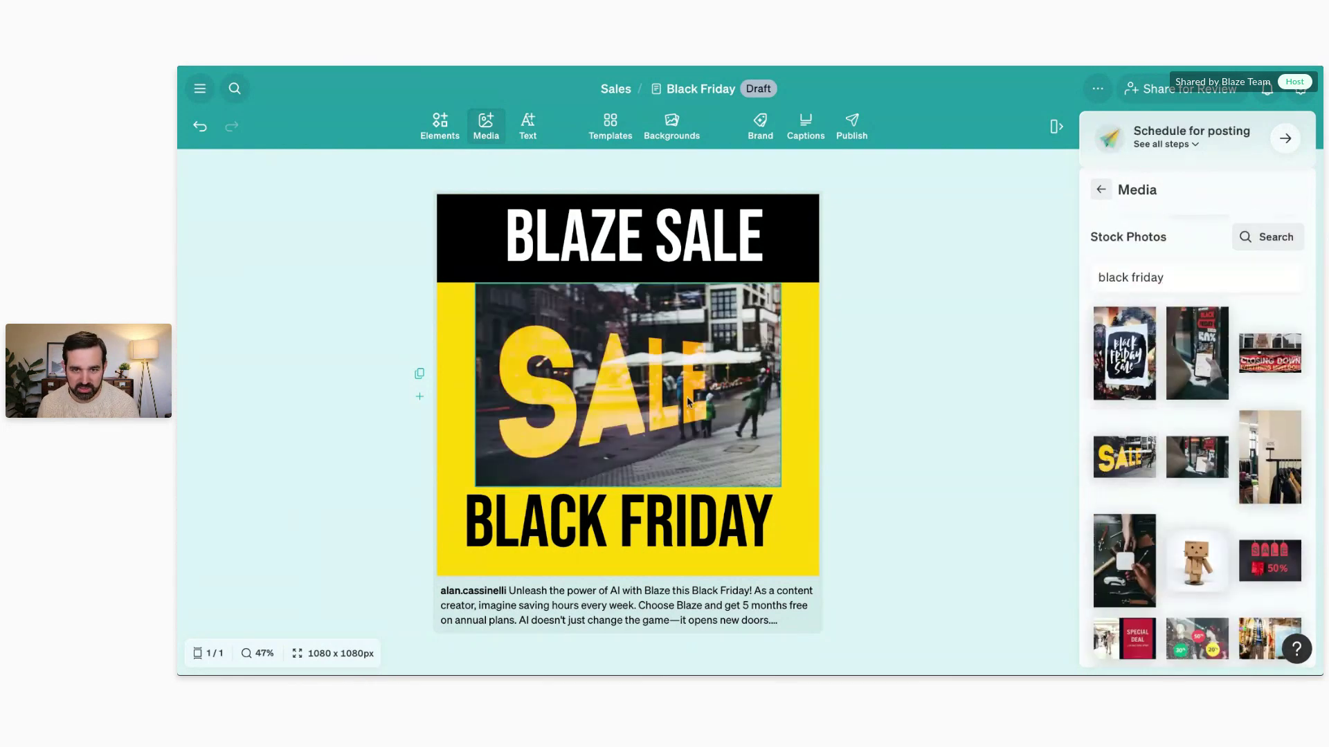
# Step: Stretch the SALE photo to the post's full width and delete the BLACK FRIDAY text
pyautogui.moveTo(663, 382); pyautogui.dragTo(625, 383)
pyautogui.moveTo(741, 486); pyautogui.dragTo(830, 522)
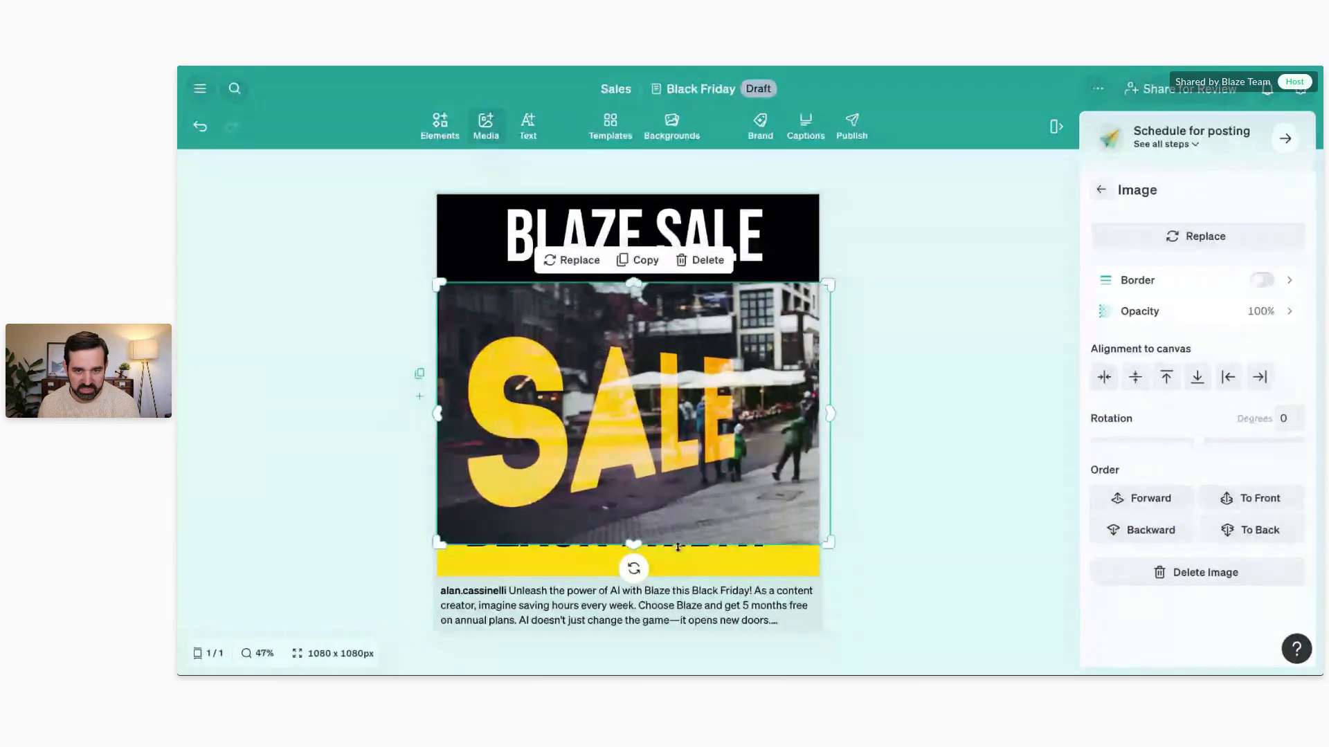
pyautogui.click(681, 559)
pyautogui.press('Delete')
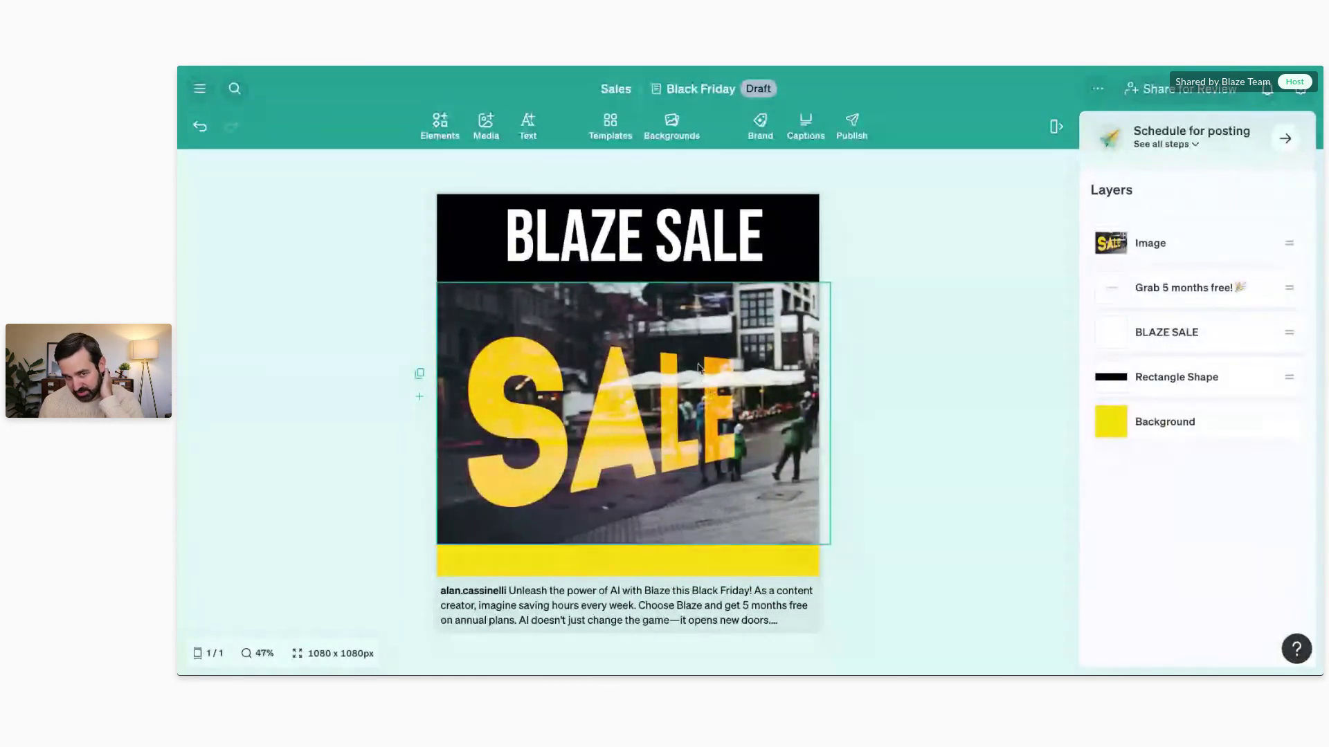
# Step: Set the post background to the pink-purple-blue gradient swatch, after briefly trying orange
pyautogui.click(602, 137)
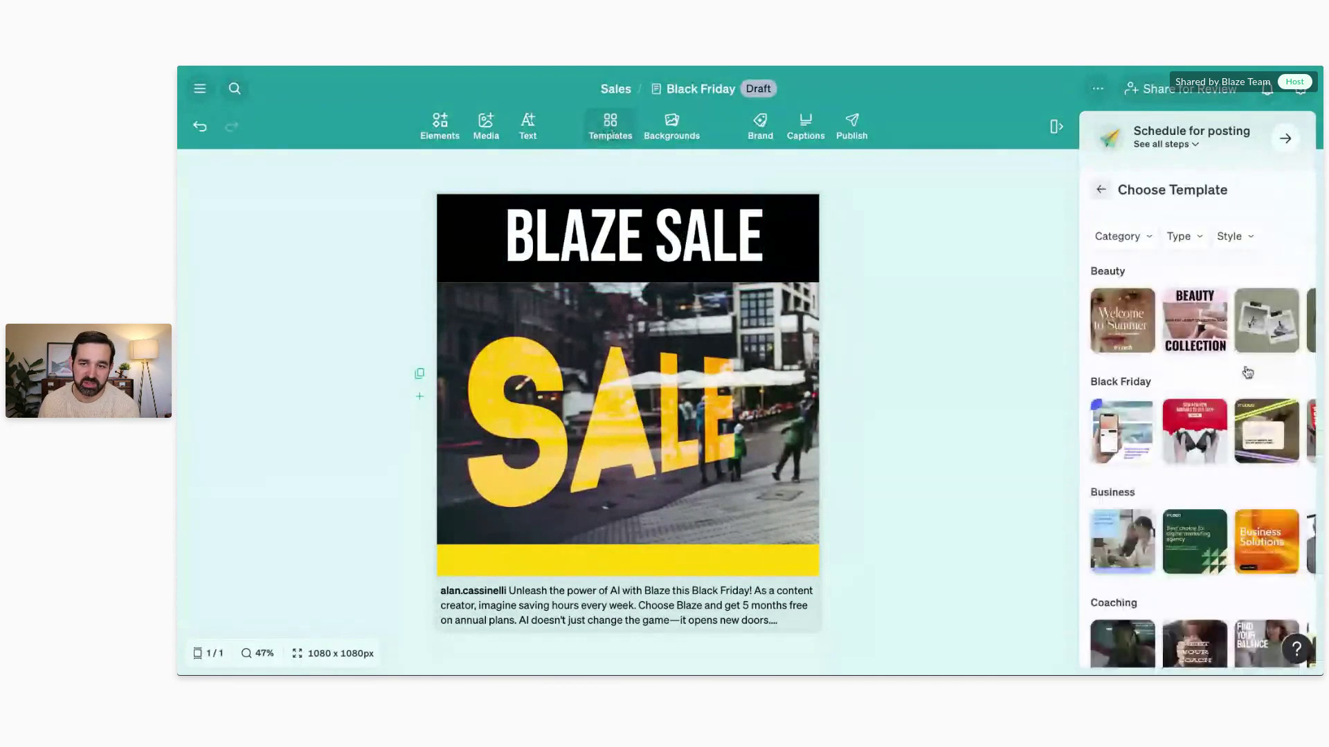
pyautogui.scroll(-5, 1239, 387)
pyautogui.scroll(4, 1204, 402)
pyautogui.scroll(1, 1194, 408)
pyautogui.click(672, 128)
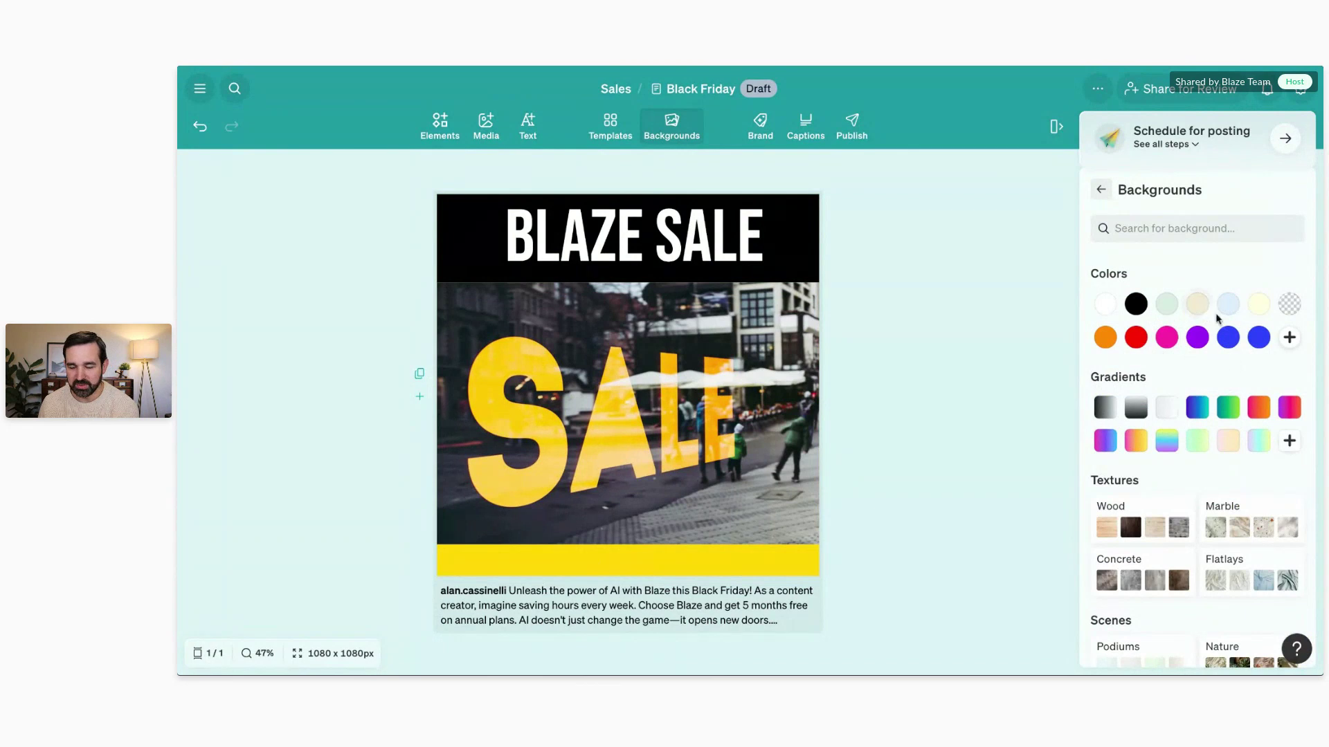
pyautogui.click(1107, 339)
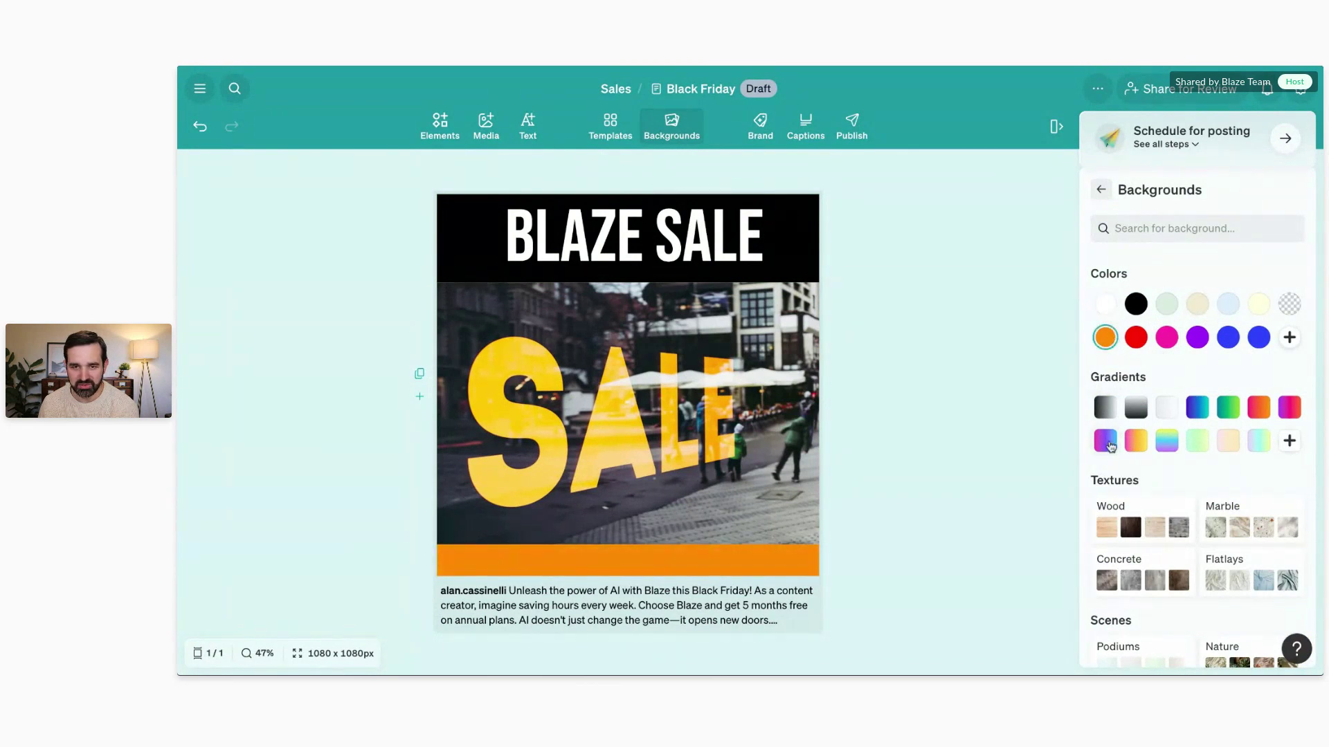
pyautogui.click(1108, 444)
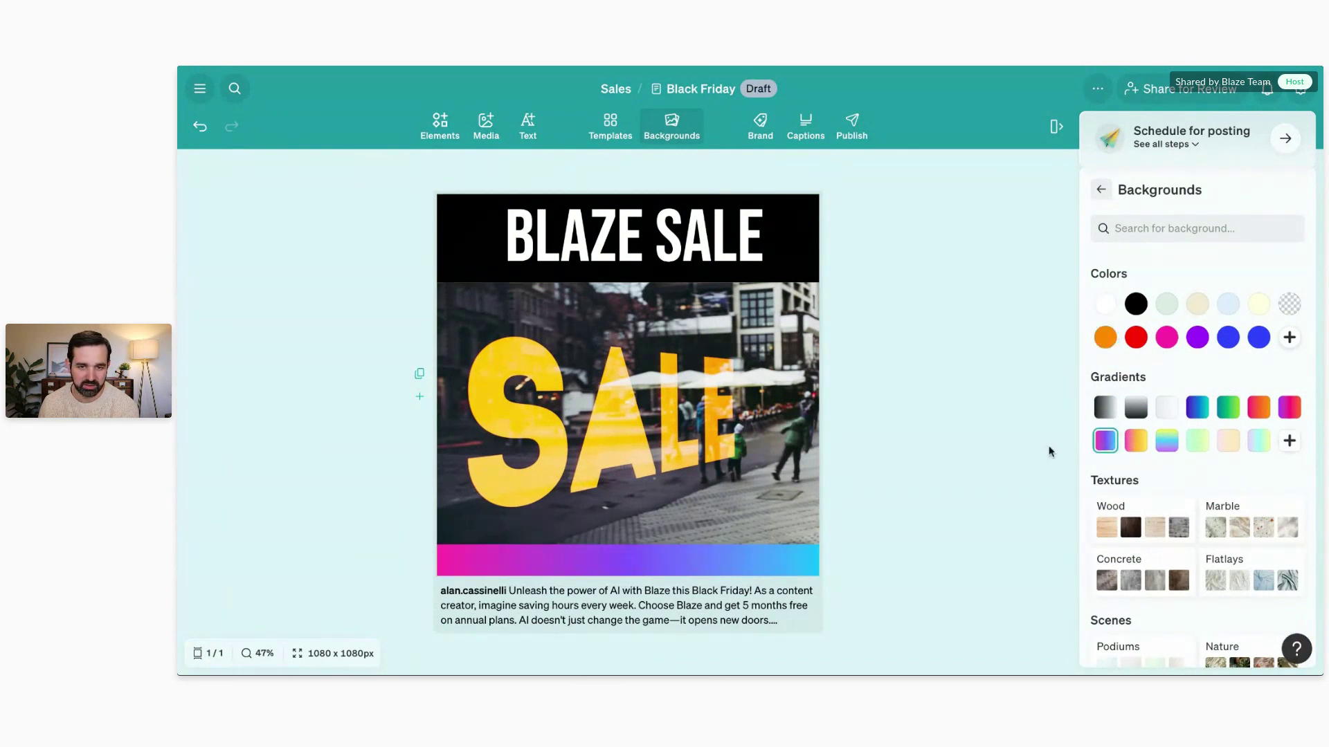
pyautogui.click(760, 124)
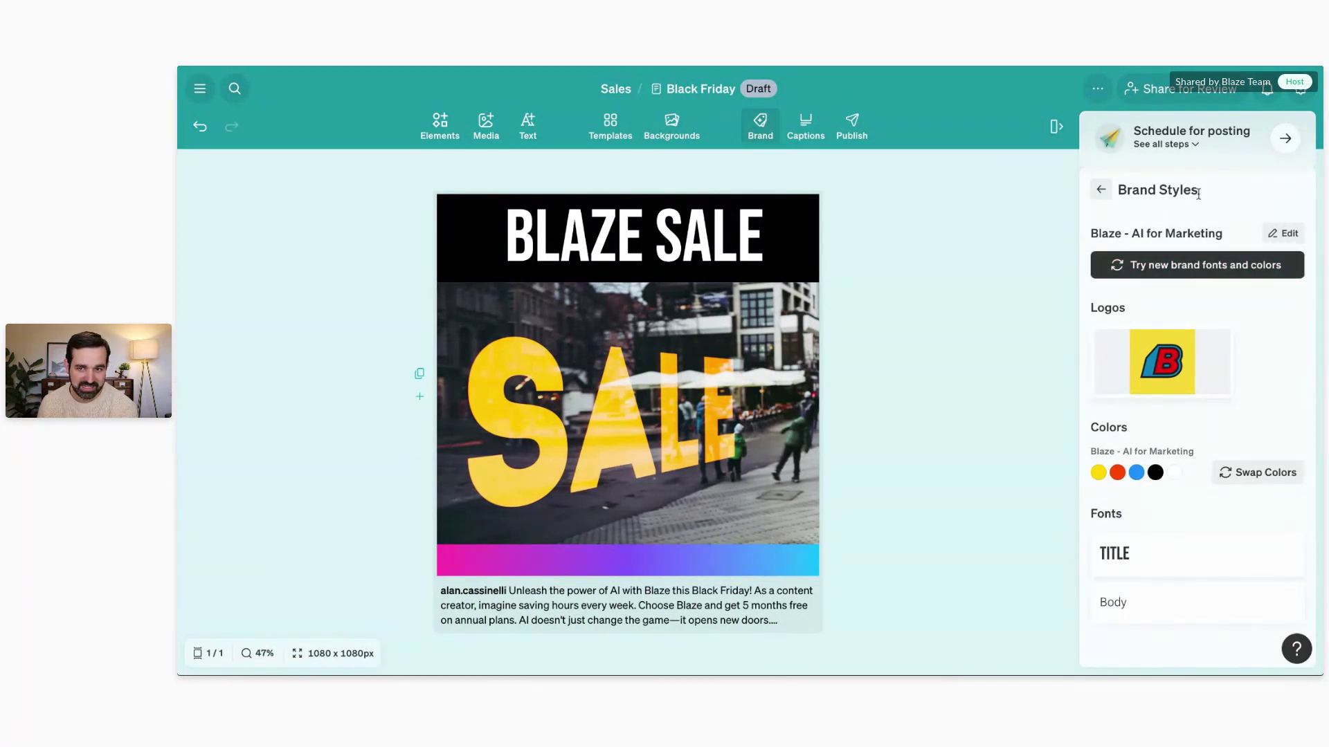
# Step: Cycle brand font and colour combinations until BLAZE SALE is orange-red on black
pyautogui.click(1175, 272)
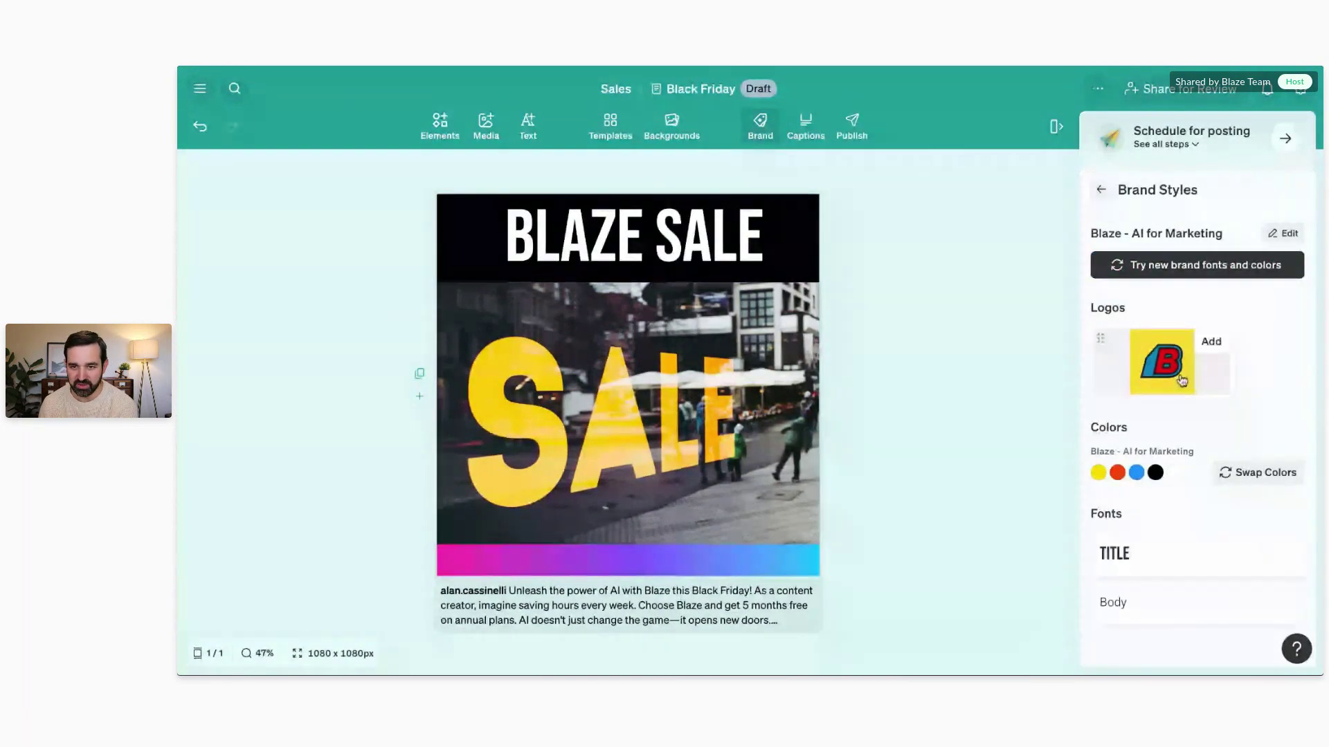
pyautogui.click(1193, 267)
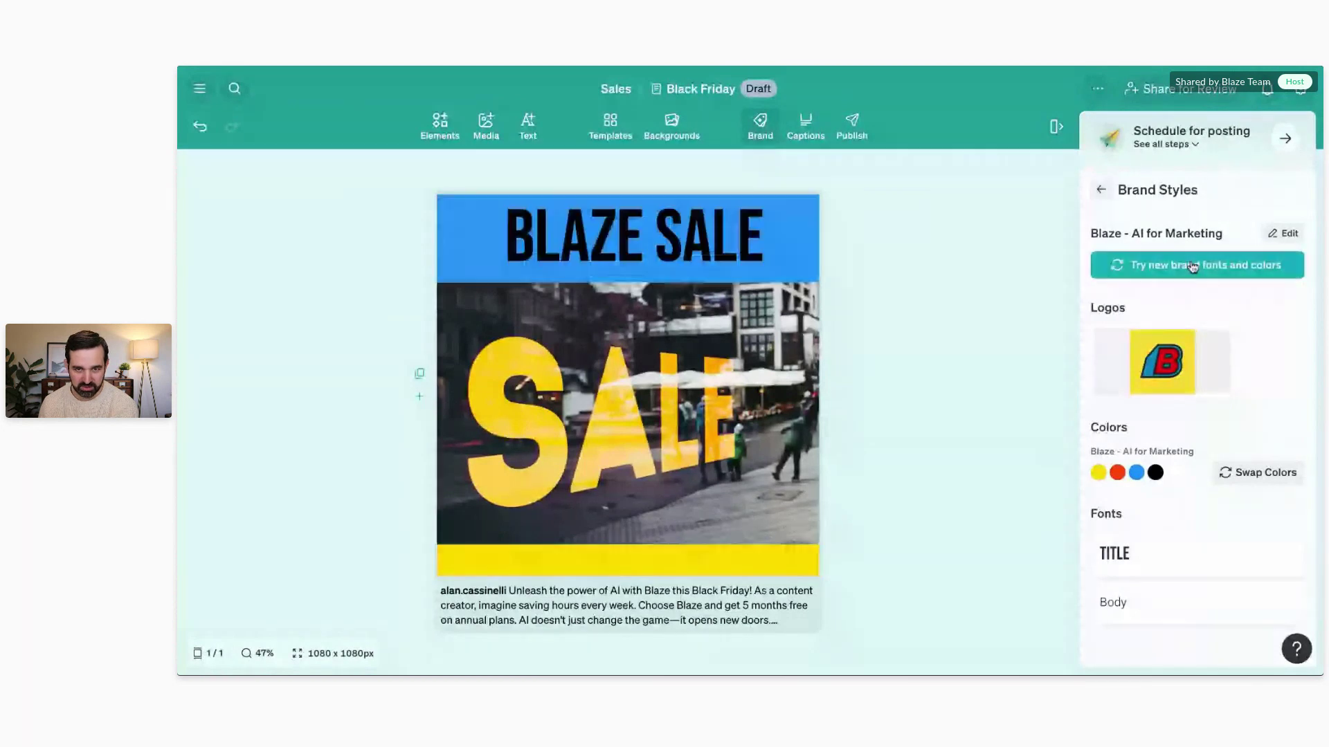
pyautogui.click(1195, 267)
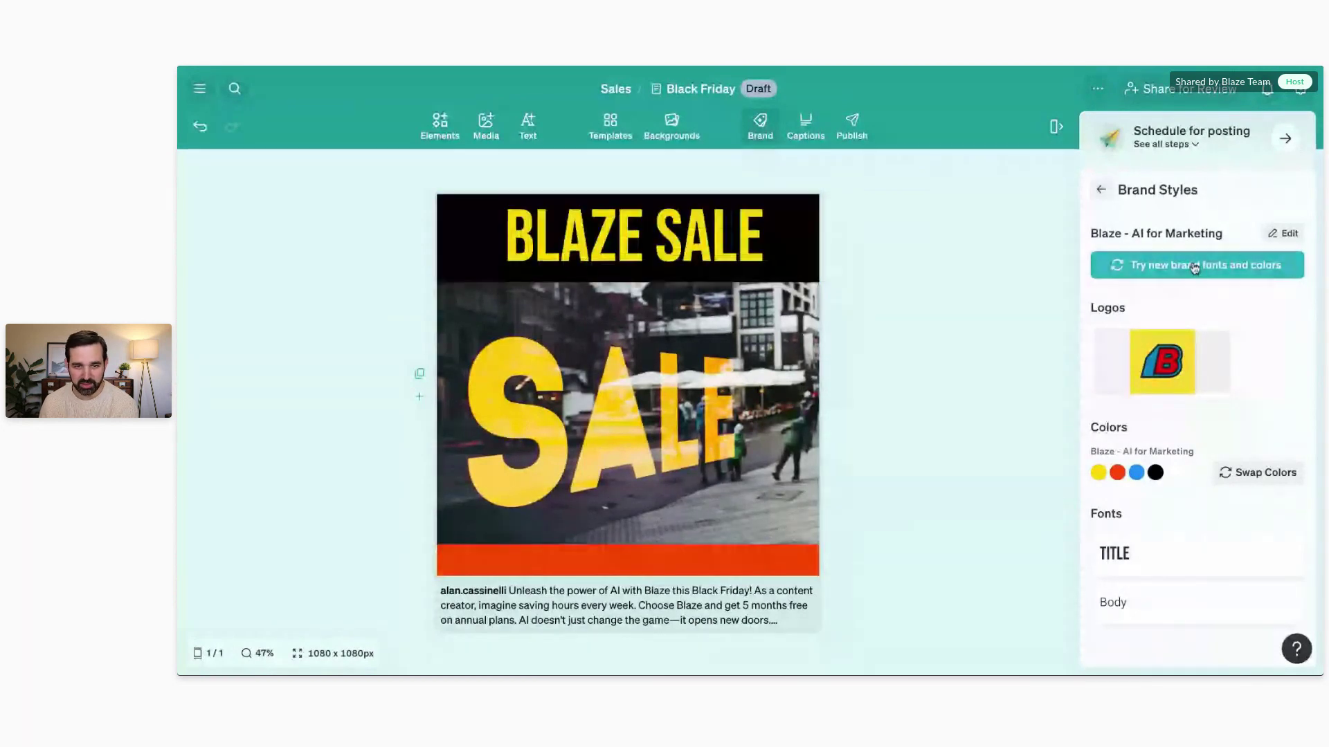
pyautogui.click(1195, 267)
pyautogui.click(1195, 267)
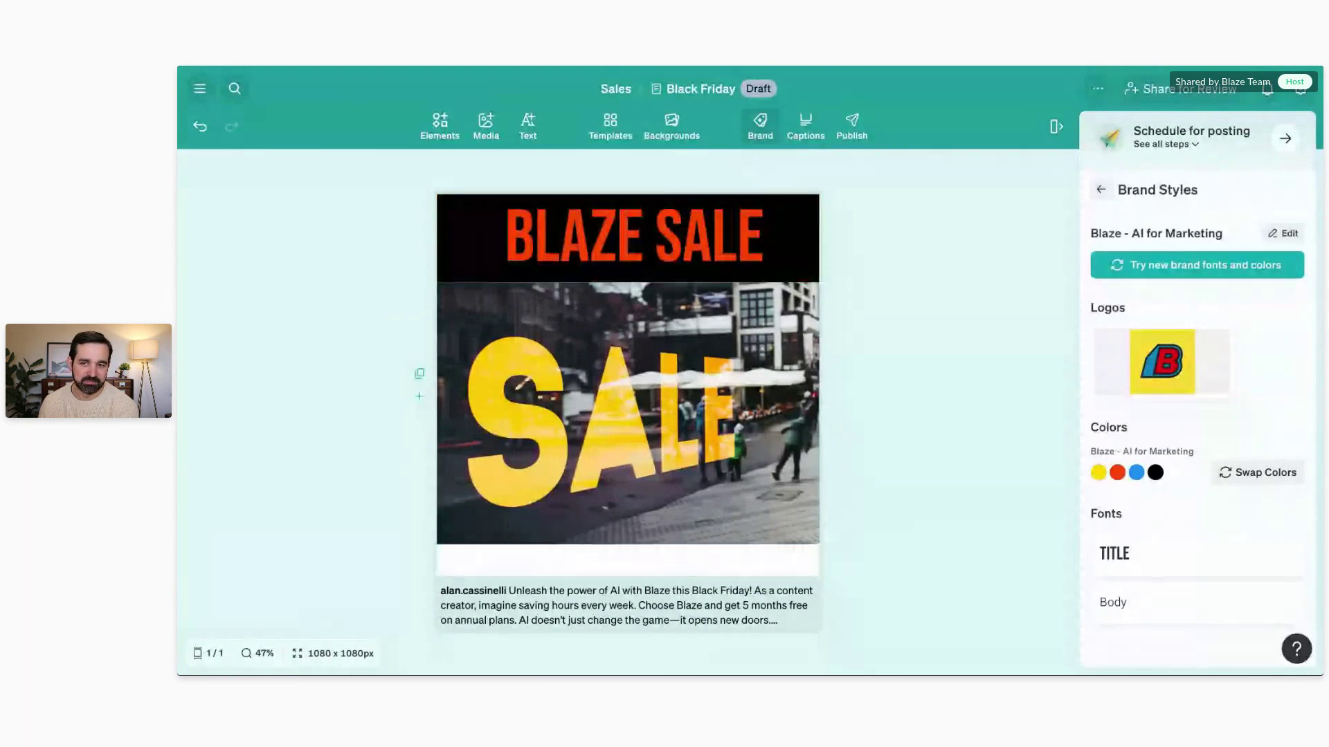
# Step: Add the yellow B Blaze logo, shrunk into the top-left corner
pyautogui.click(1189, 357)
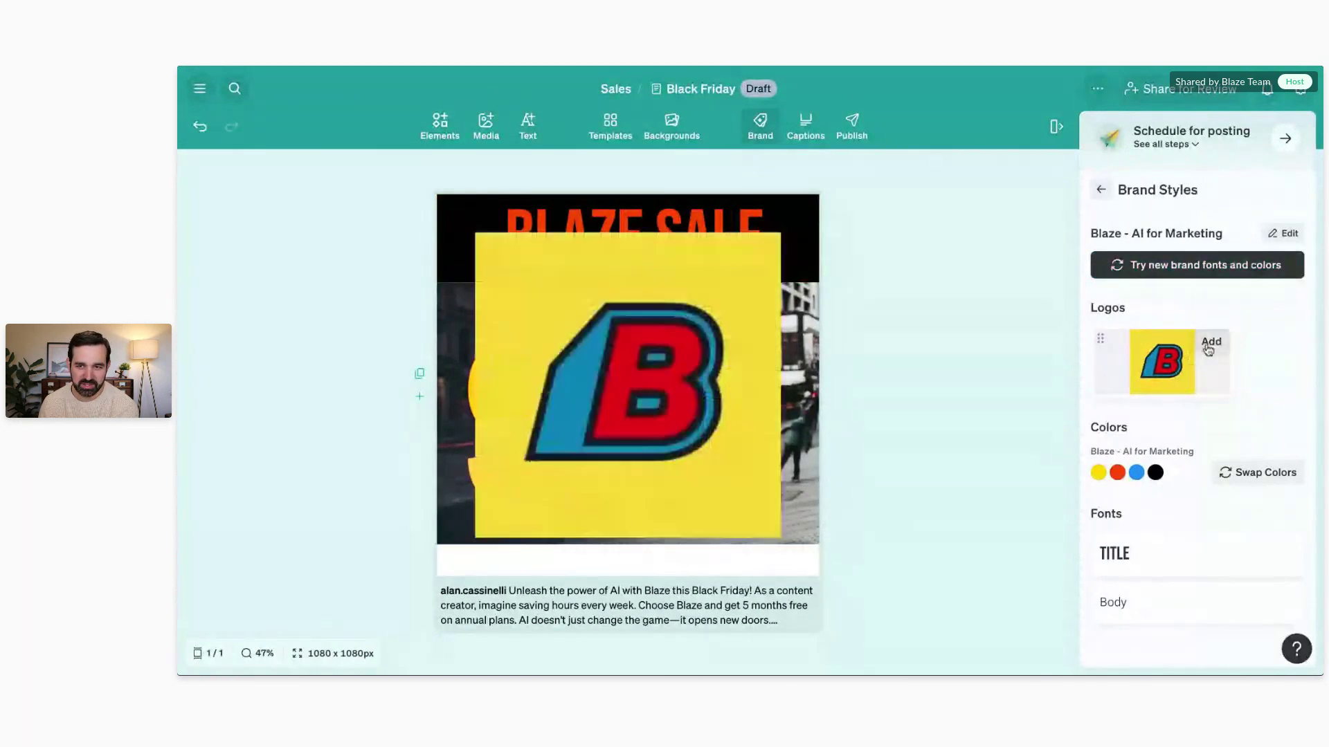
pyautogui.moveTo(780, 540); pyautogui.dragTo(474, 230)
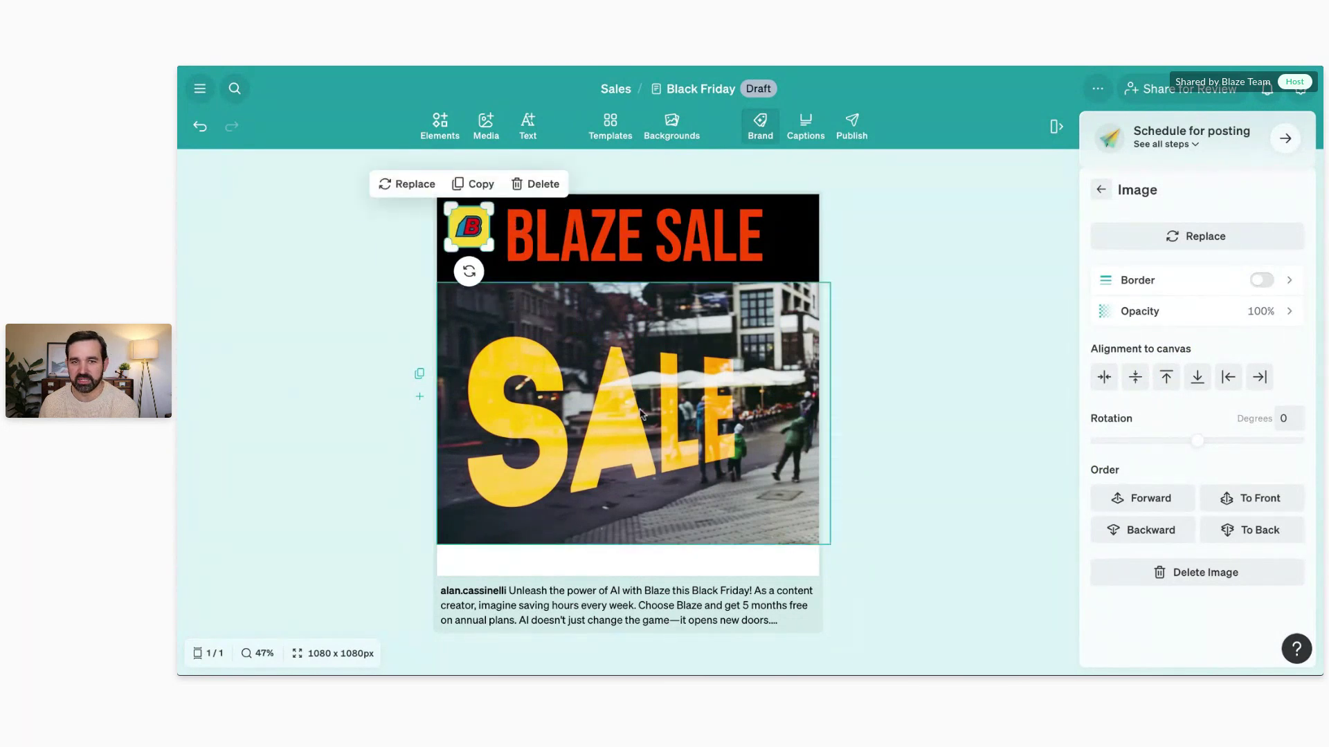
pyautogui.click(890, 255)
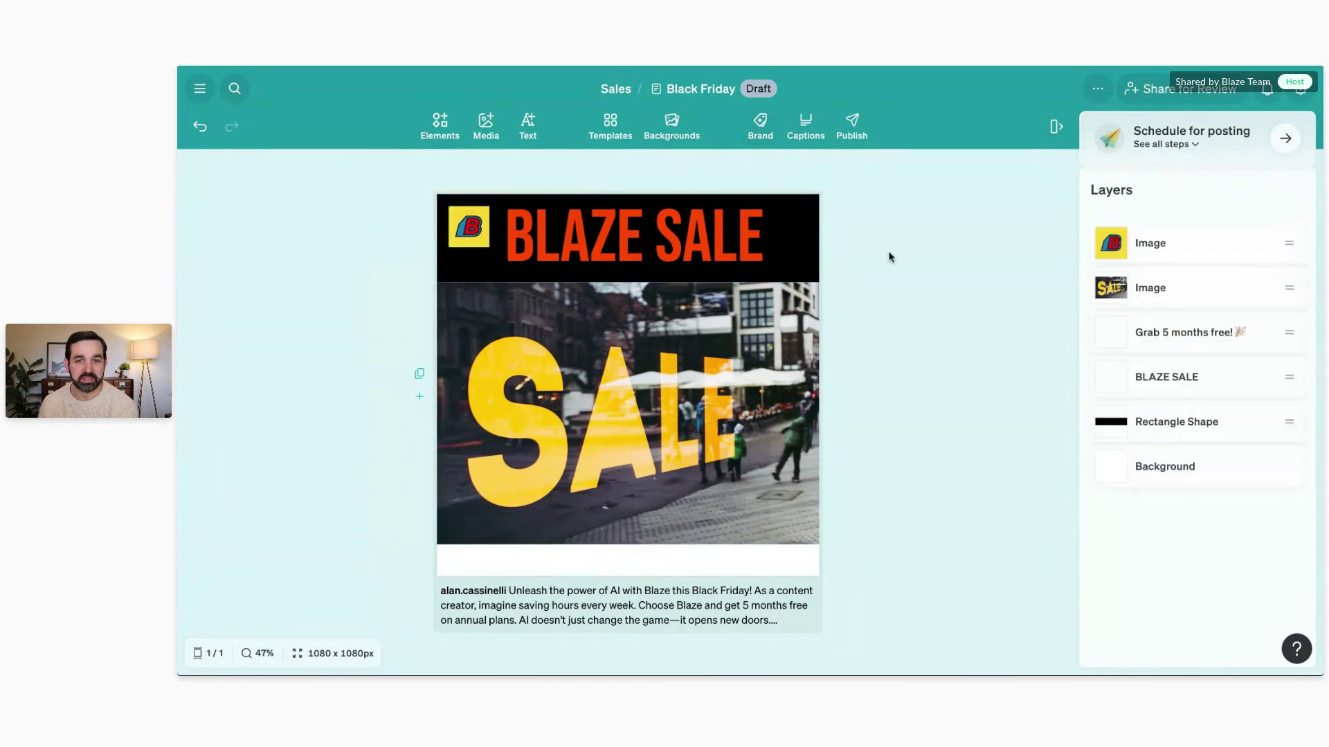
# Step: Review the AI-written Black Friday caption options, down to Option 5
pyautogui.click(807, 136)
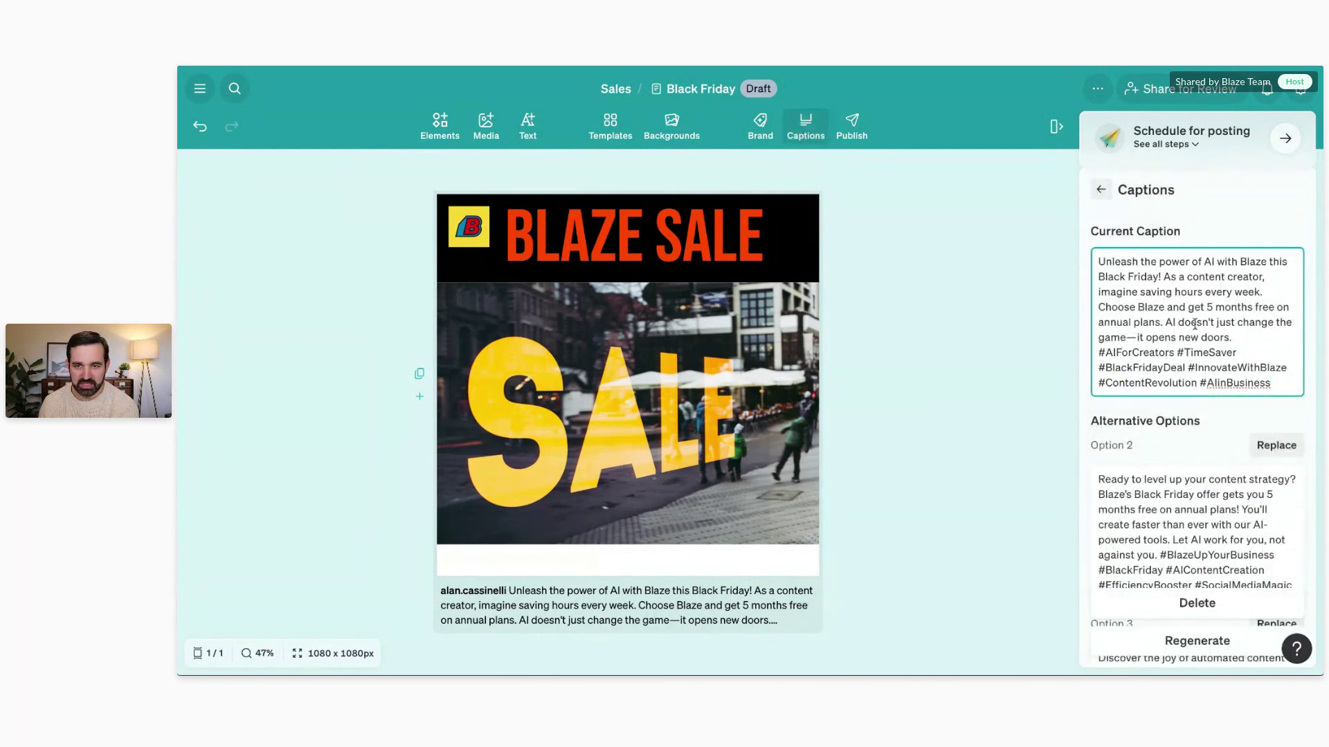
pyautogui.scroll(-2, 1194, 322)
pyautogui.scroll(-5, 1195, 321)
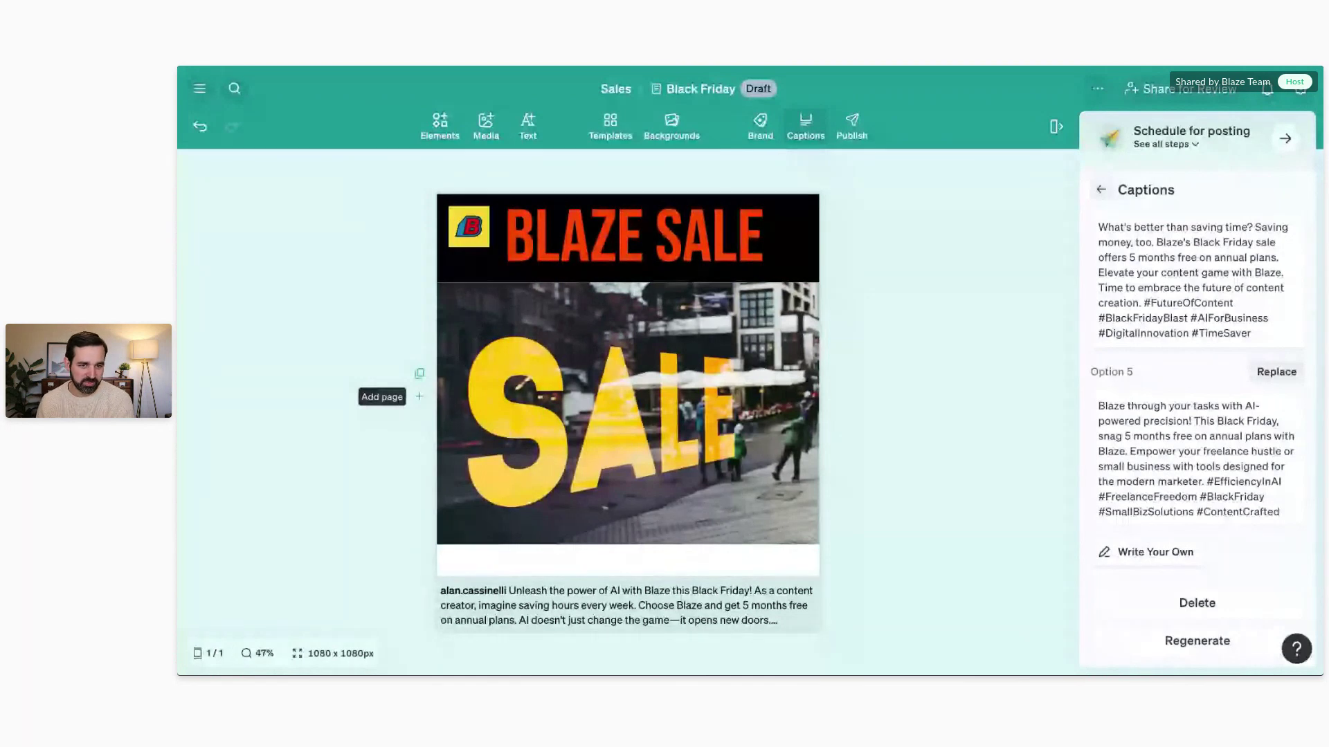
# Step: Add a blank second page, delete it again, and open the Publish options
pyautogui.click(419, 397)
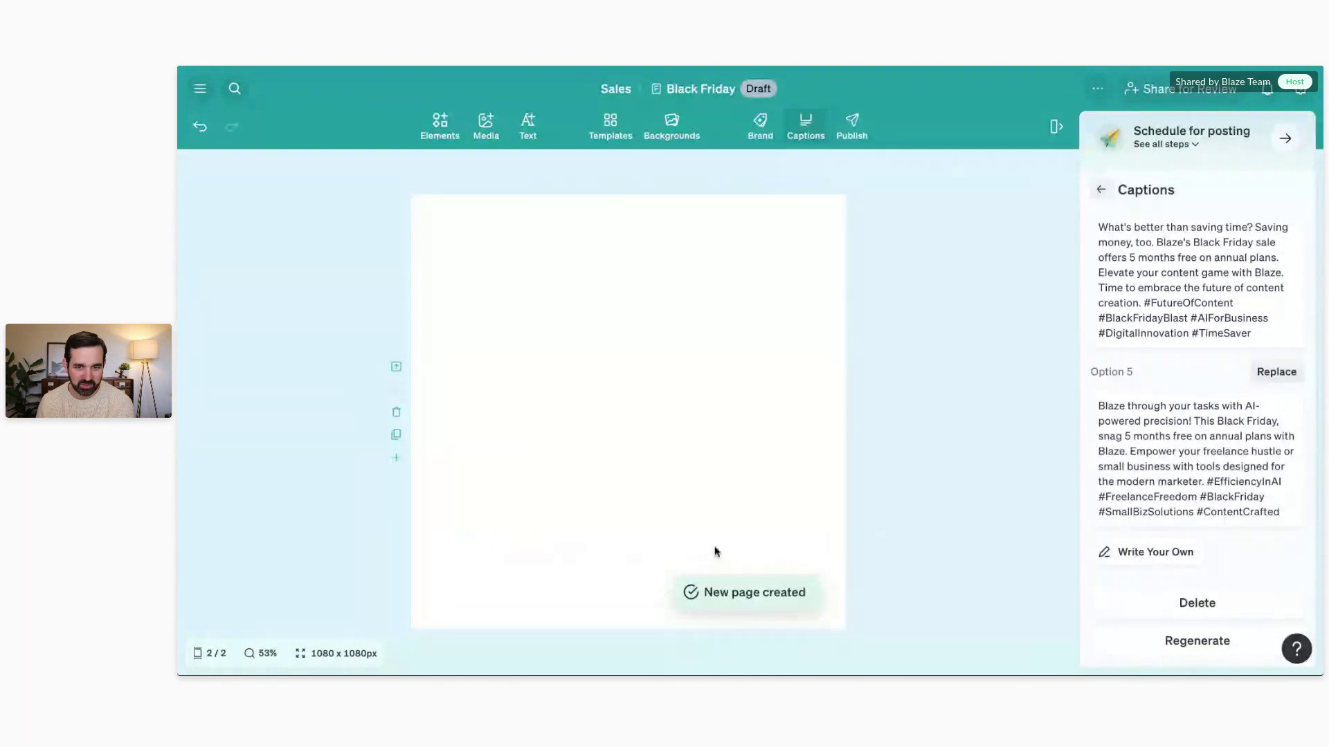
pyautogui.scroll(9, 533, 443)
pyautogui.scroll(-9, 533, 443)
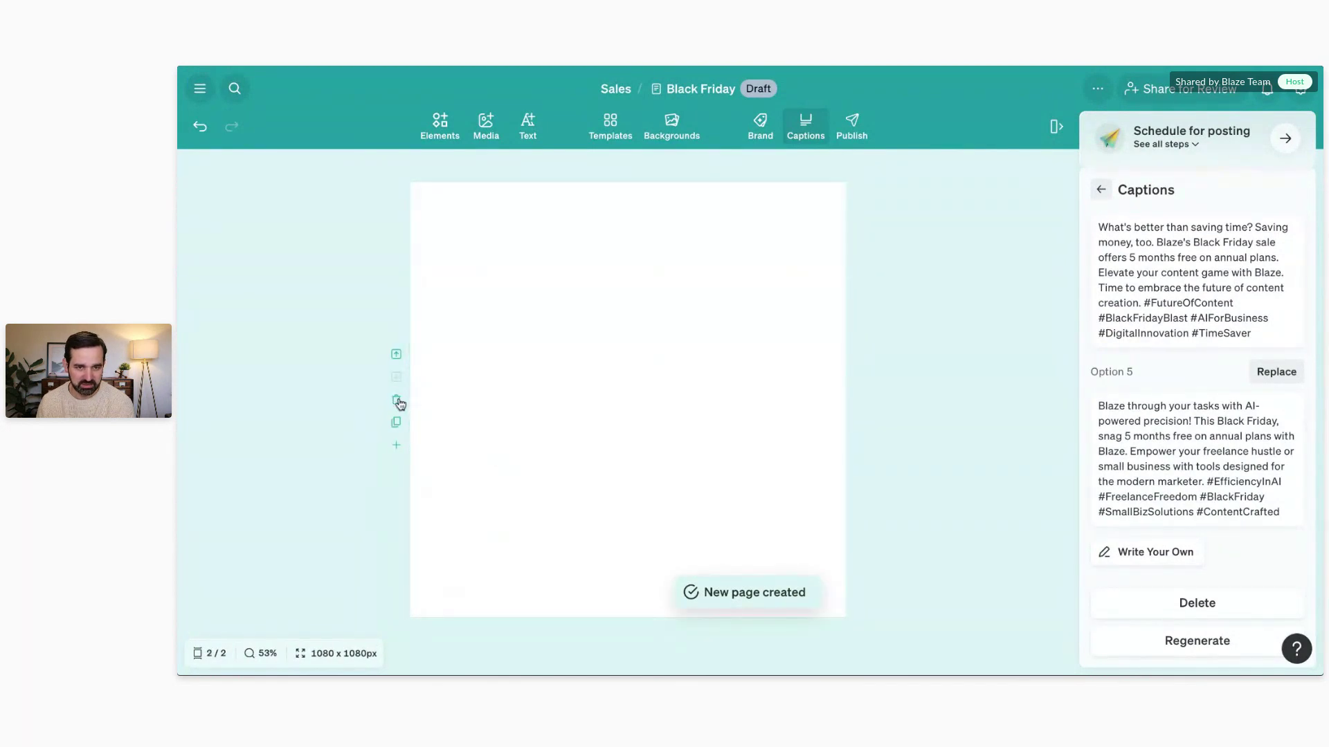
pyautogui.click(397, 399)
pyautogui.click(907, 416)
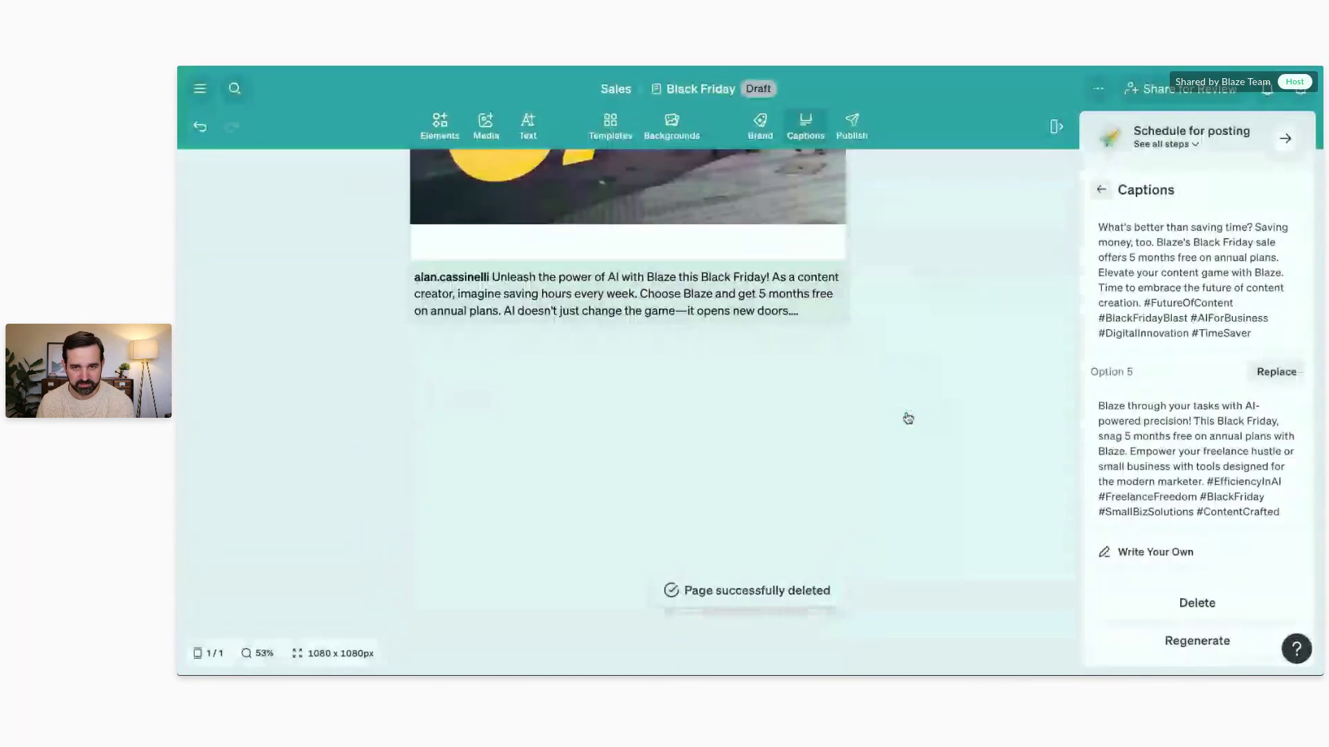
pyautogui.click(842, 142)
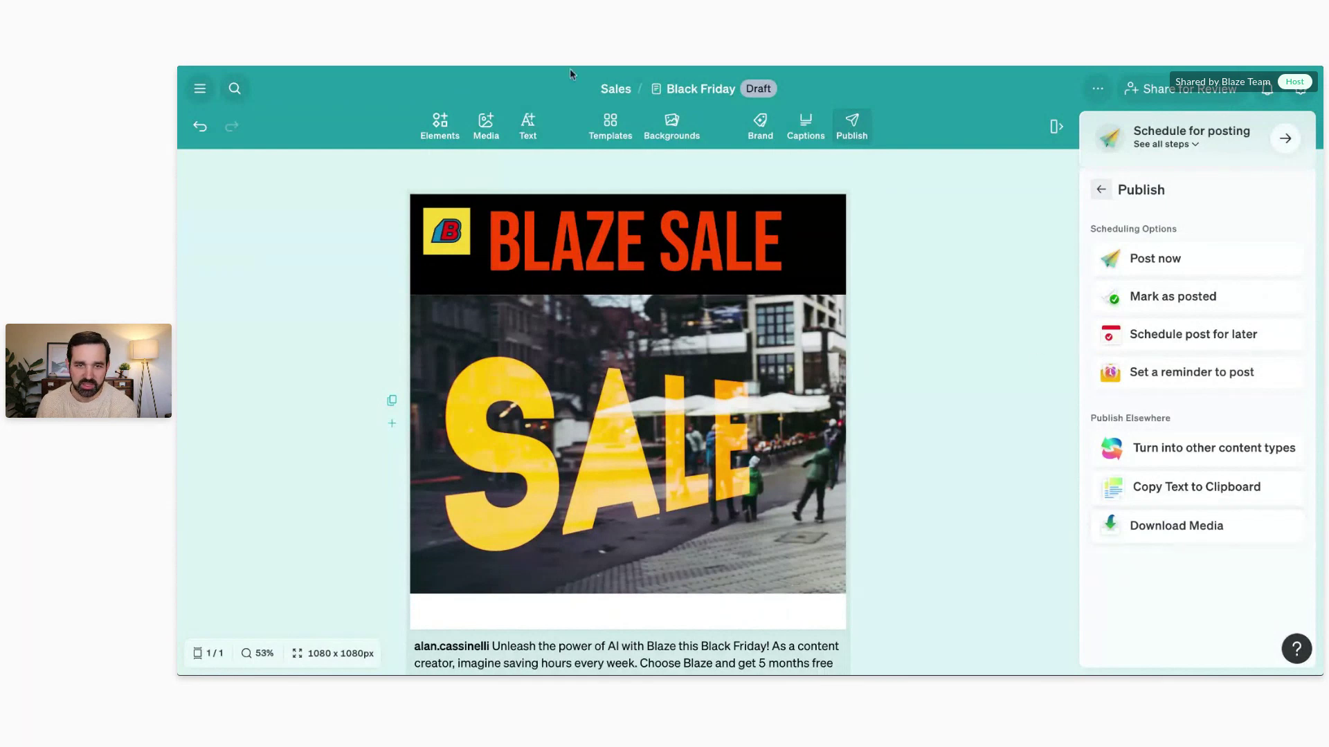
# Step: Open BLAZE SALE's font list without changing it, then select the SALE photo's Image panel
pyautogui.click(519, 126)
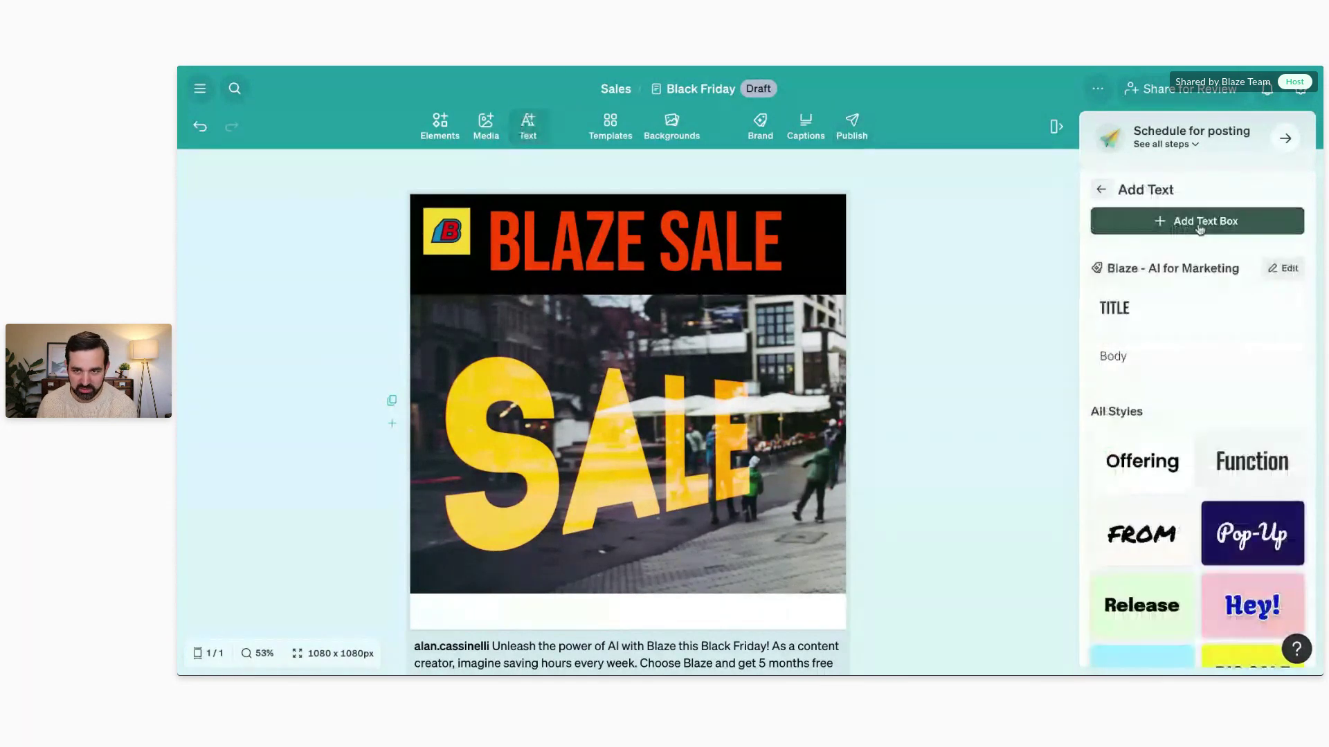
pyautogui.click(540, 232)
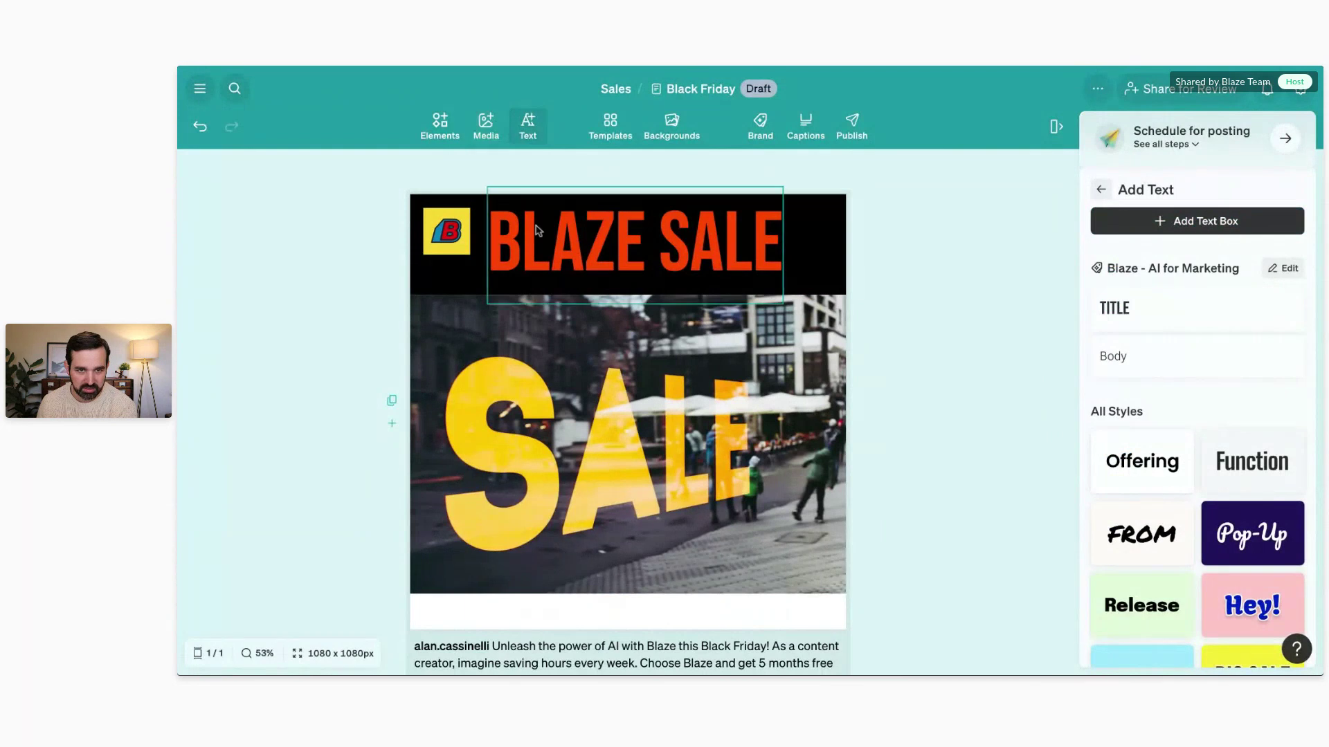
pyautogui.click(1293, 266)
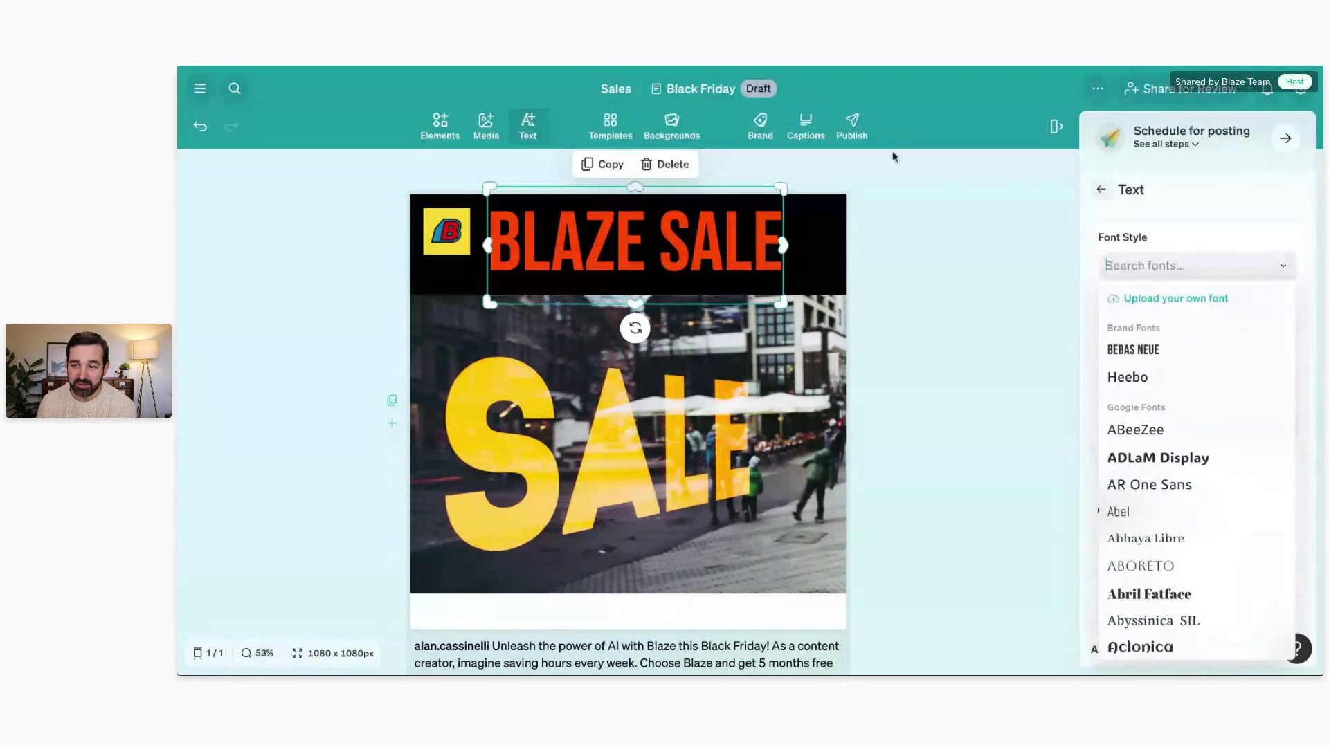
pyautogui.click(920, 184)
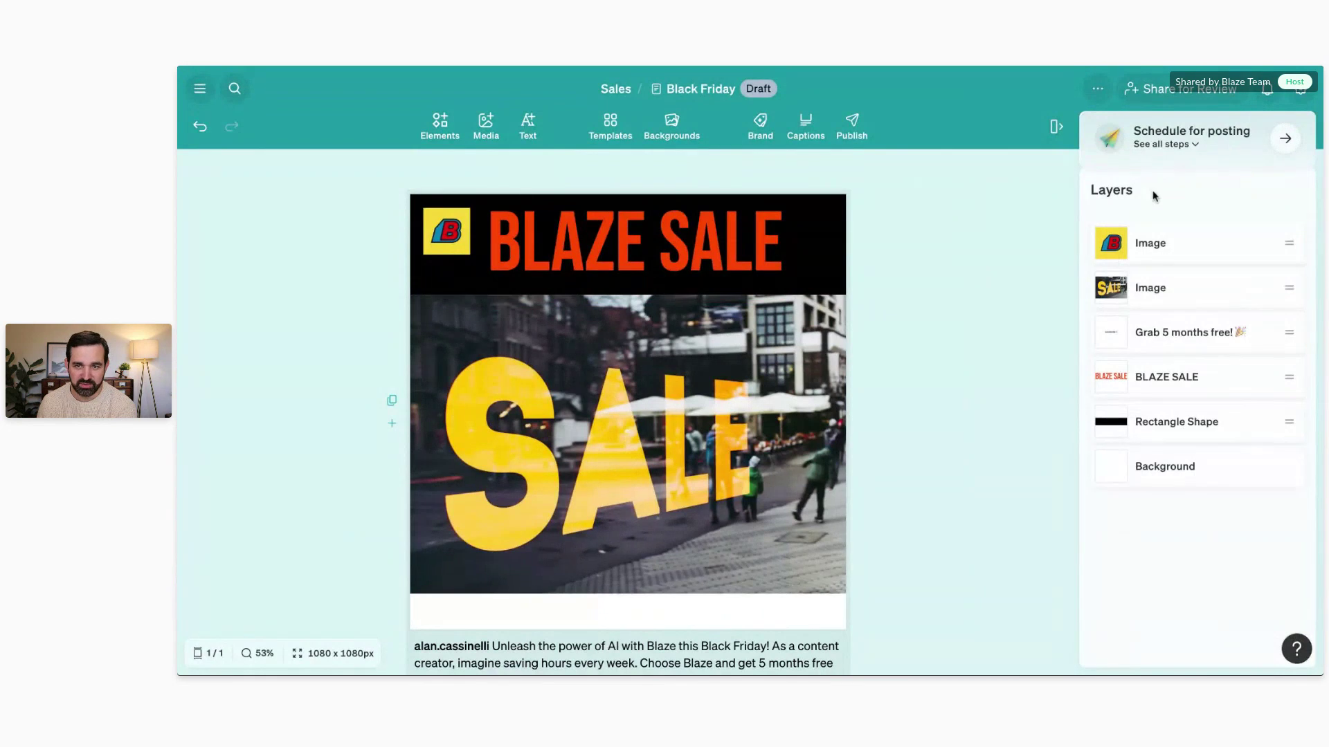
pyautogui.click(620, 452)
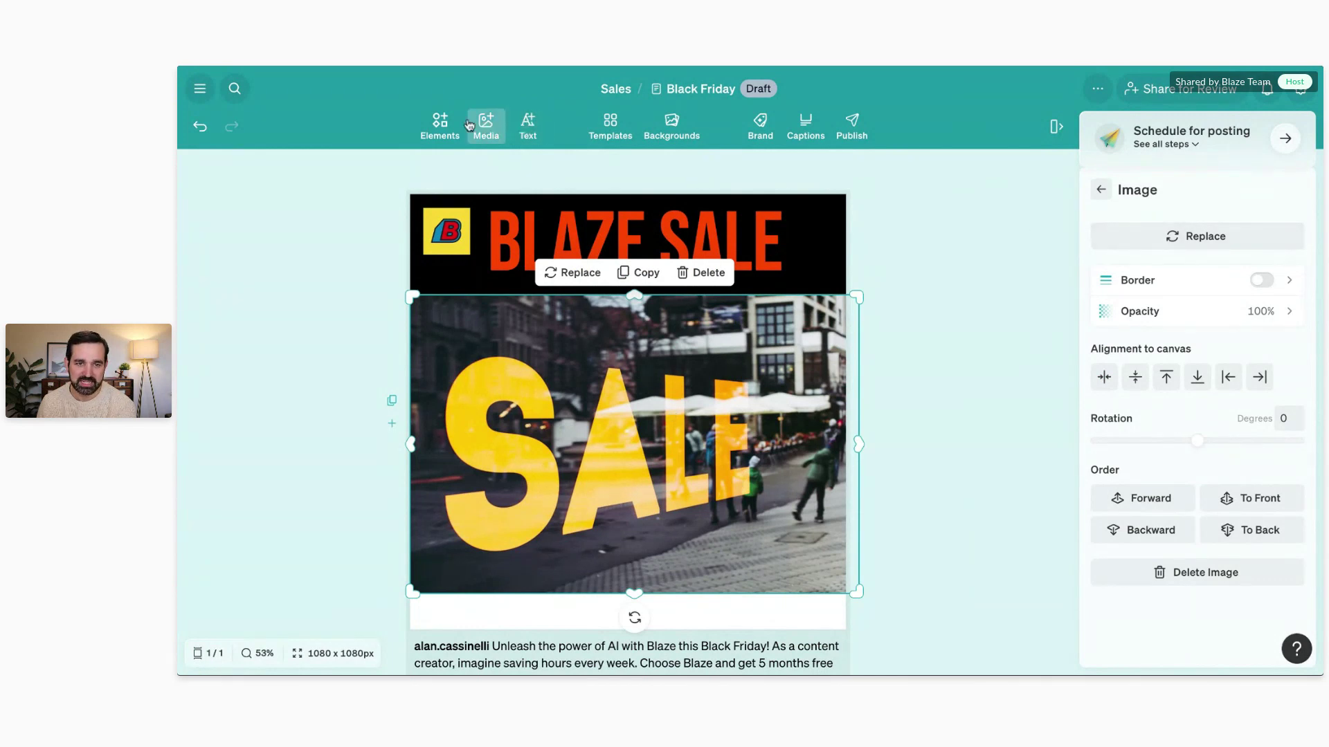
# Step: Add the blue car stock photo to the design, delete it again, and open the Publish options
pyautogui.click(488, 127)
pyautogui.click(486, 126)
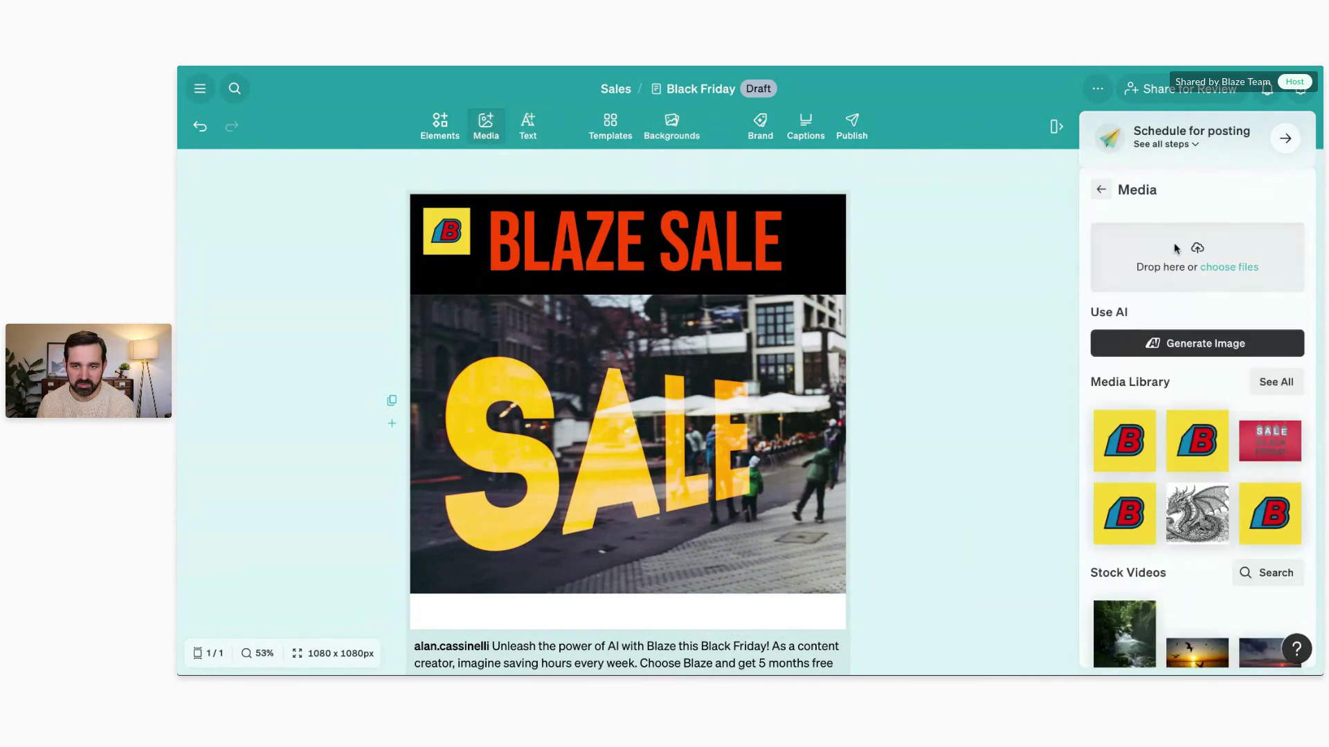
pyautogui.scroll(-3, 1180, 243)
pyautogui.scroll(-2, 1177, 244)
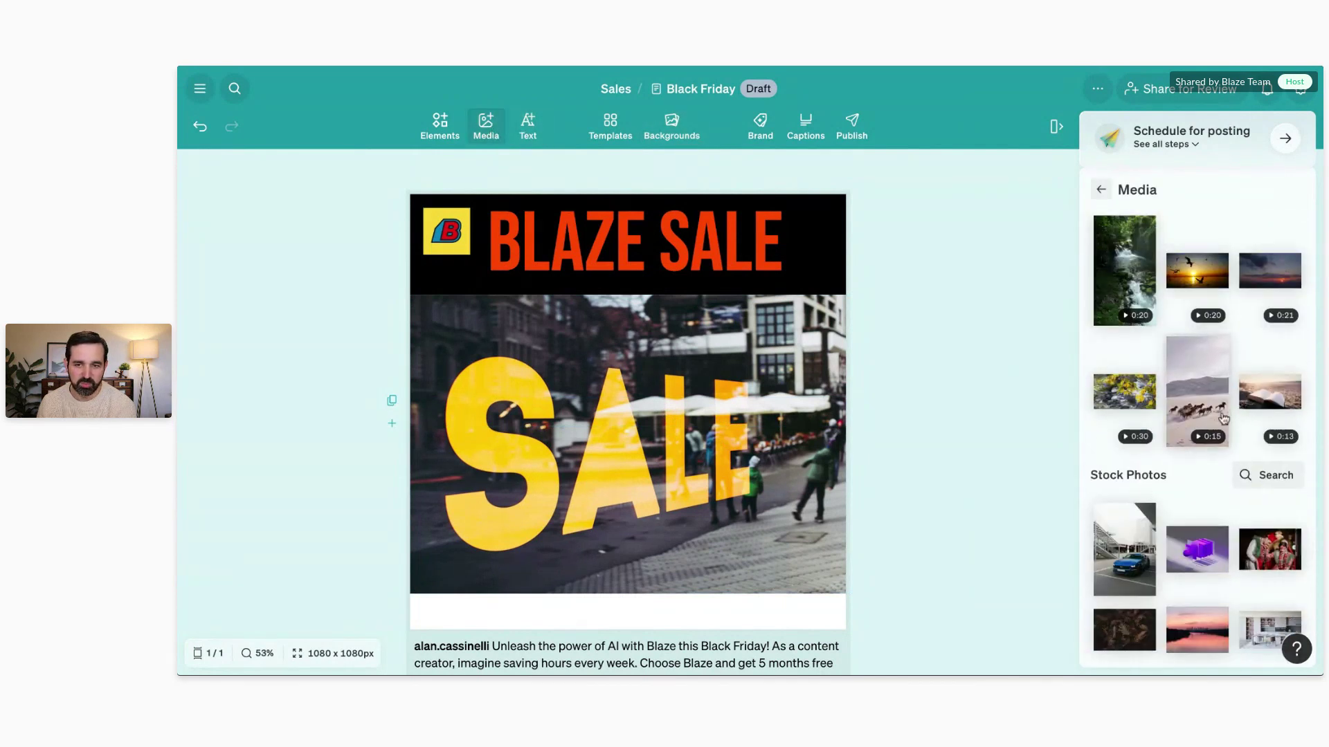
pyautogui.click(1135, 542)
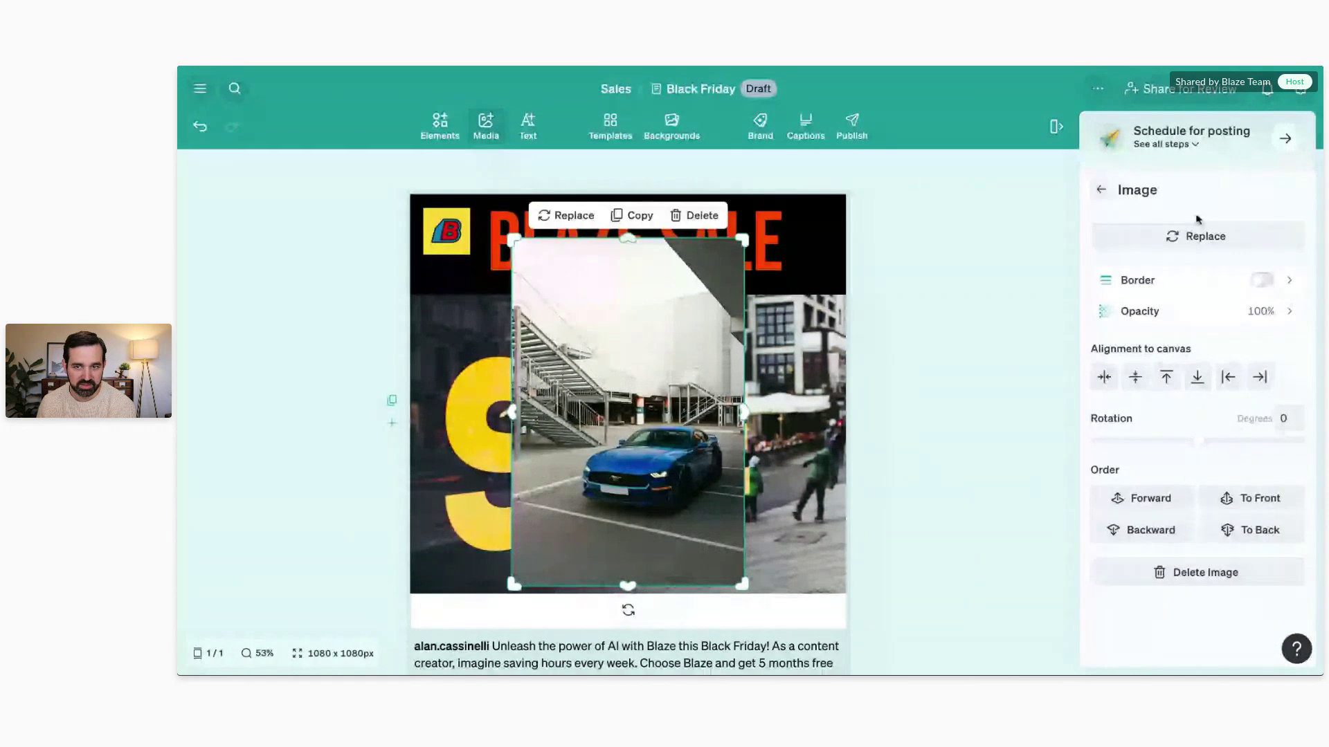
pyautogui.click(694, 215)
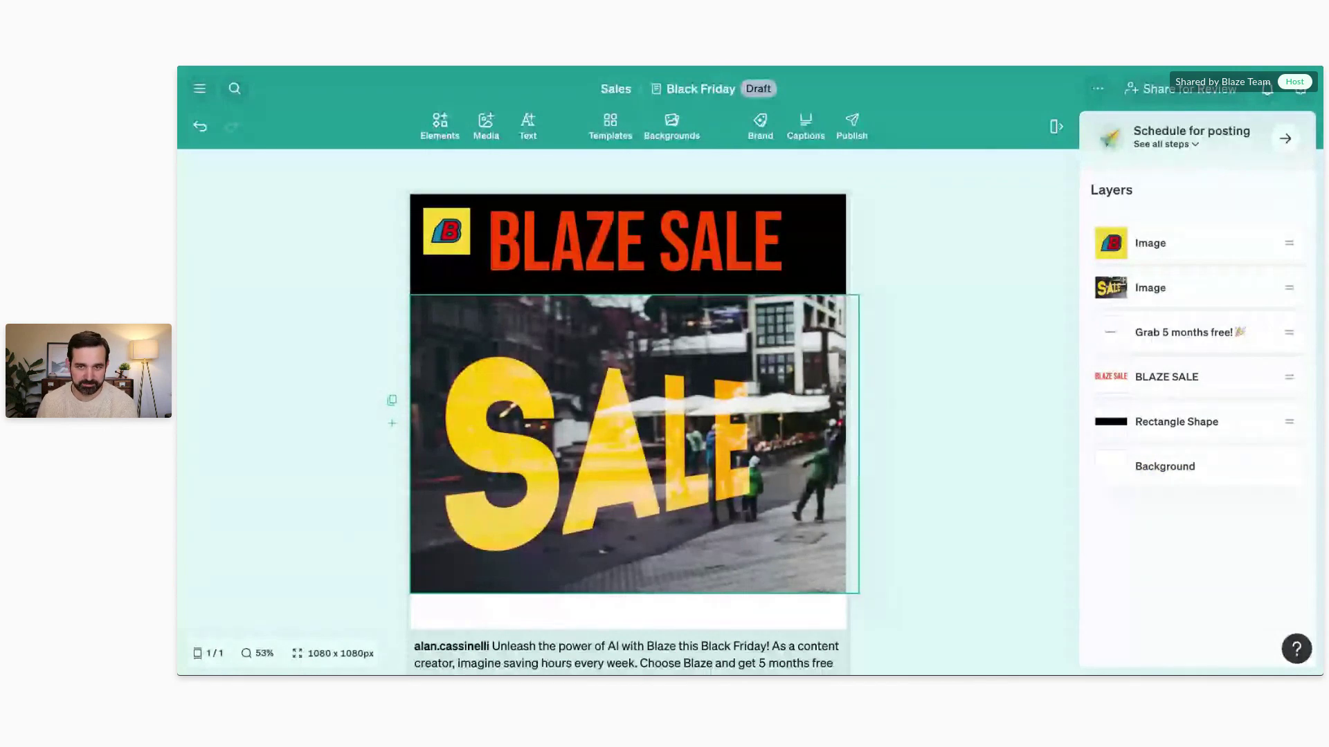
pyautogui.click(847, 138)
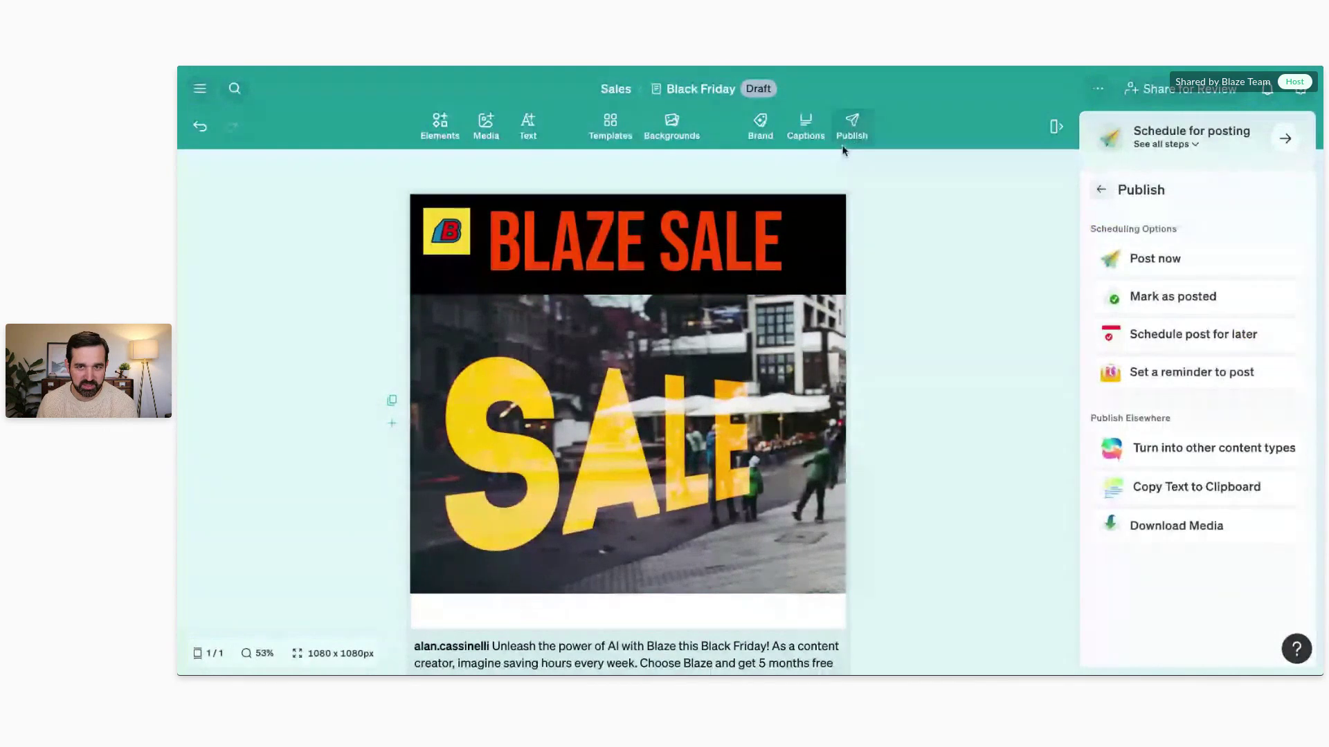
# Step: Choose Post now and switch to the other connected Instagram account
pyautogui.click(1202, 258)
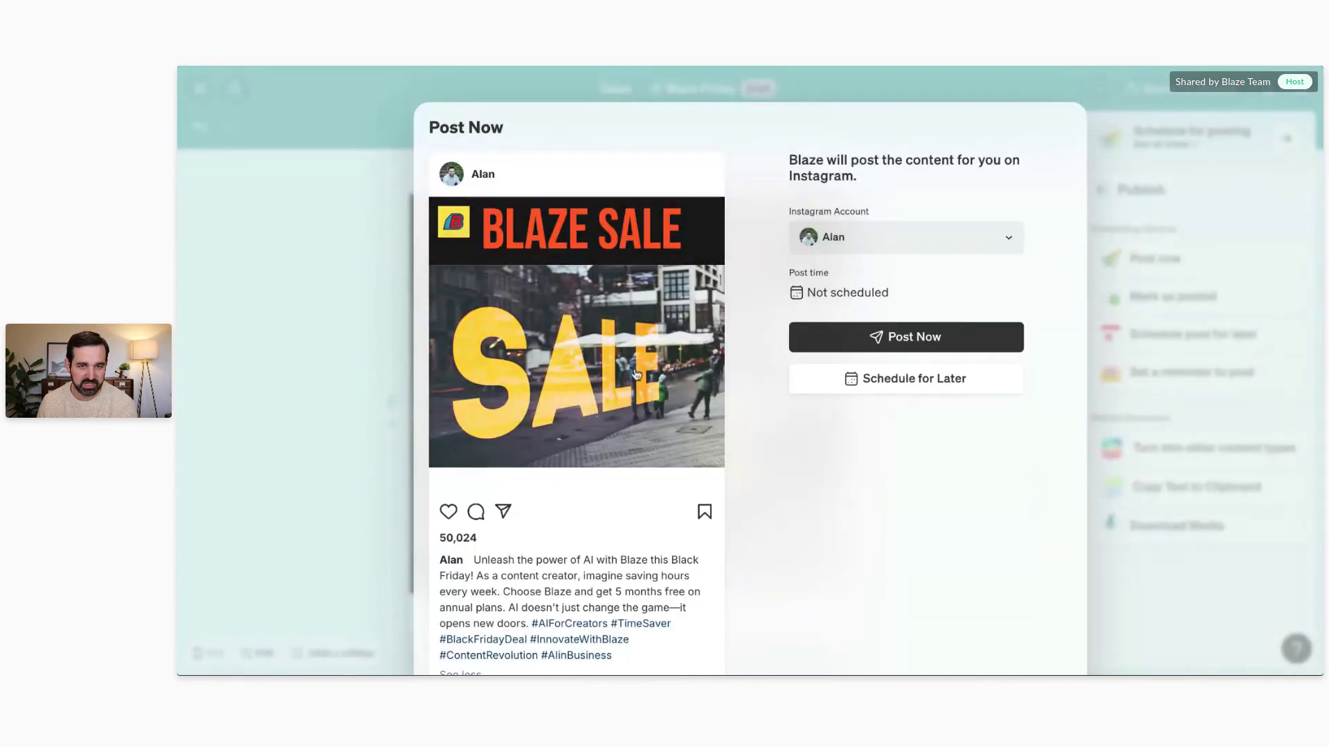
pyautogui.scroll(-2, 553, 478)
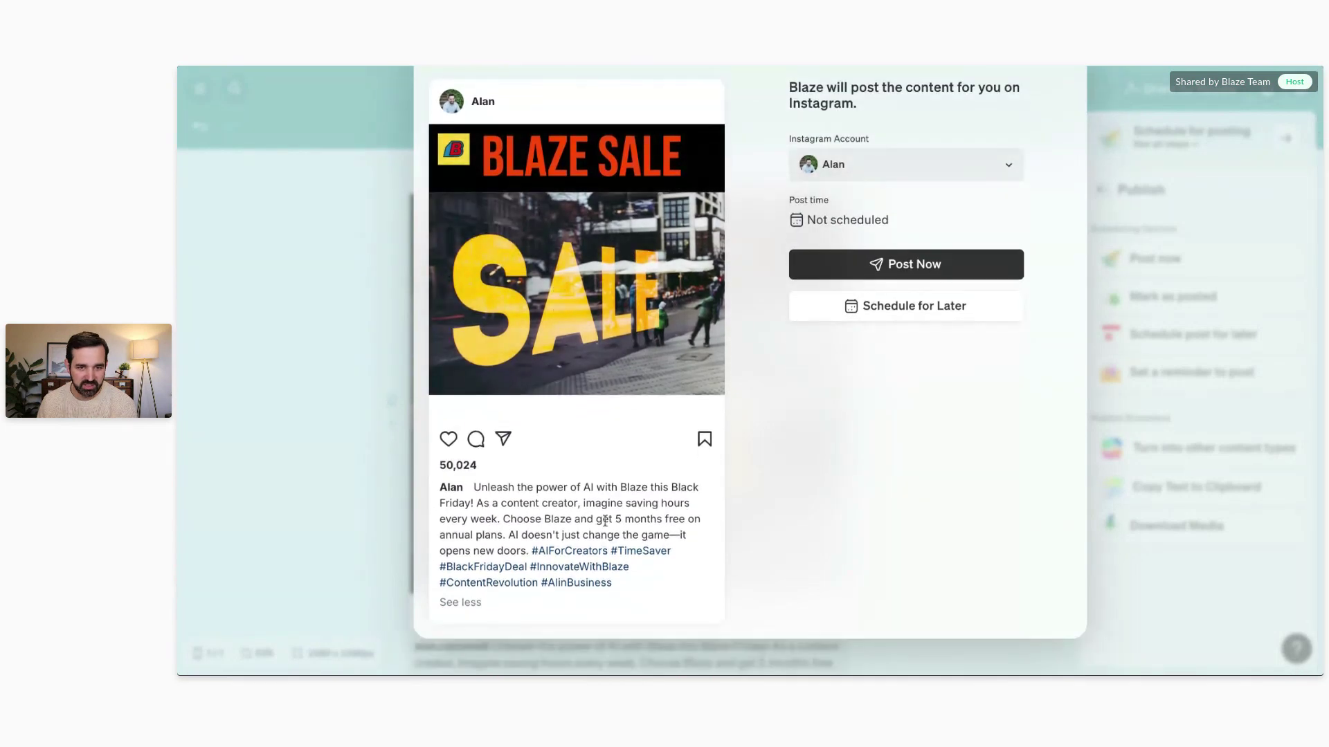
pyautogui.click(928, 159)
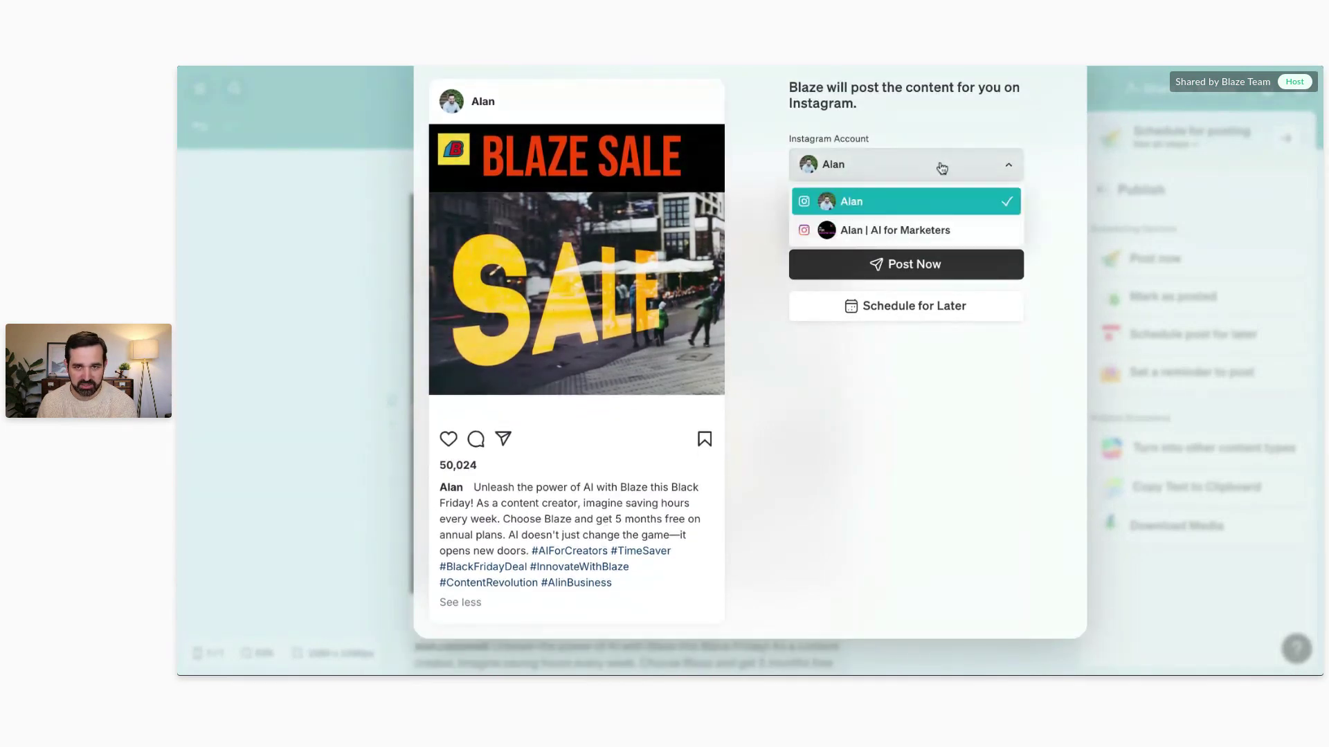
pyautogui.click(926, 233)
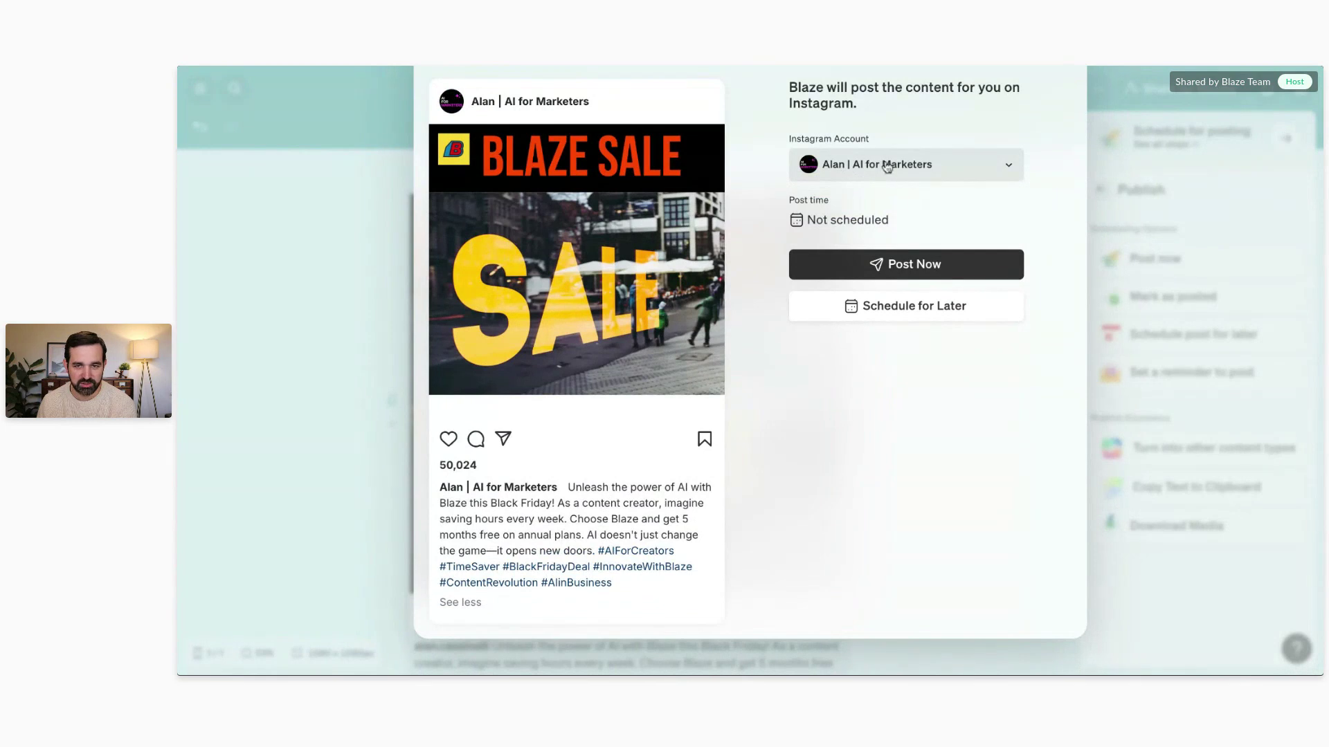
# Step: Schedule the post for Dec 5, then unschedule it back to draft
pyautogui.click(936, 306)
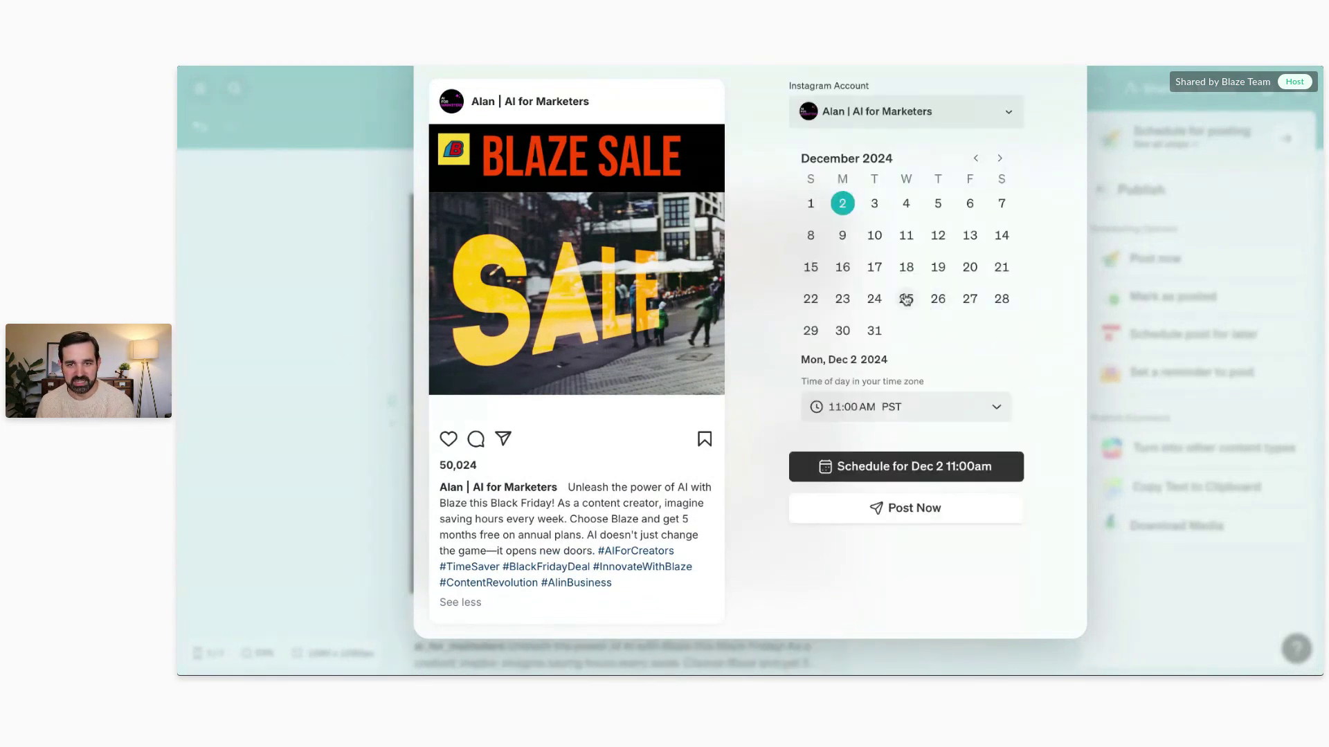
pyautogui.click(939, 204)
pyautogui.click(944, 469)
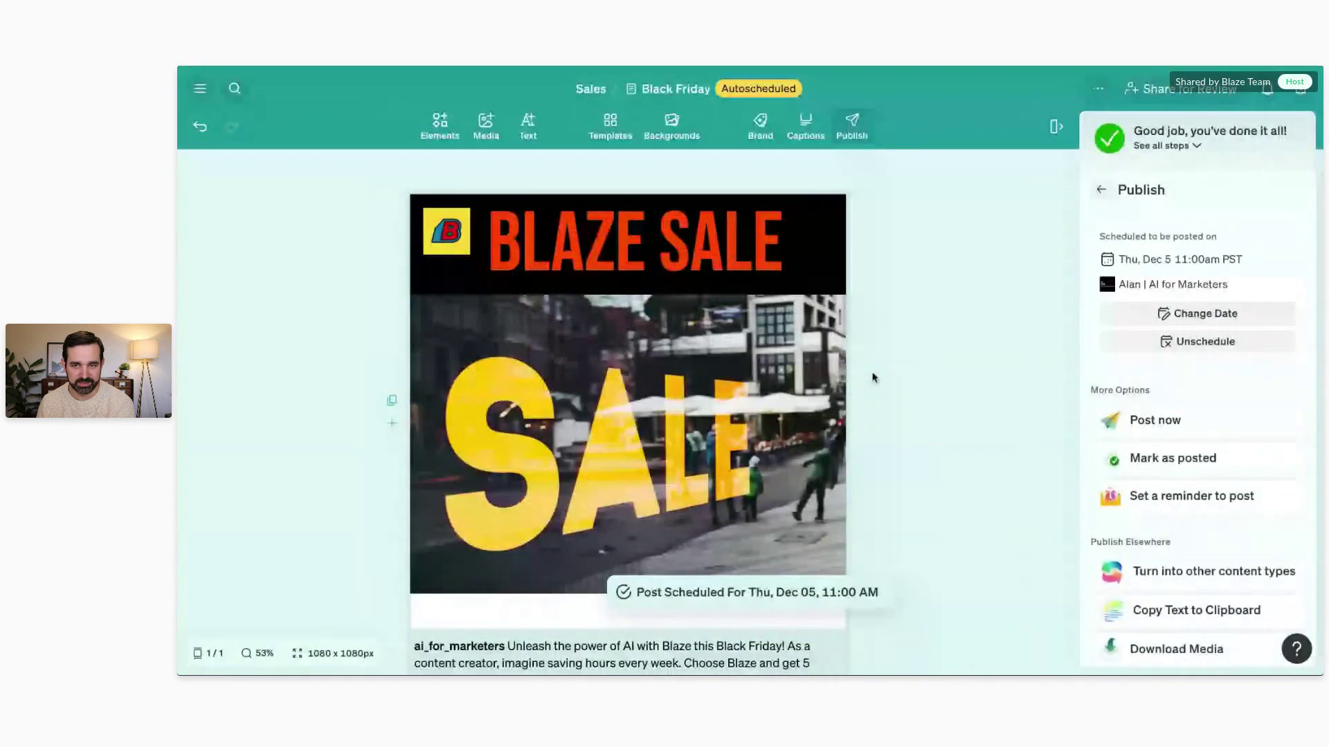
pyautogui.click(1179, 344)
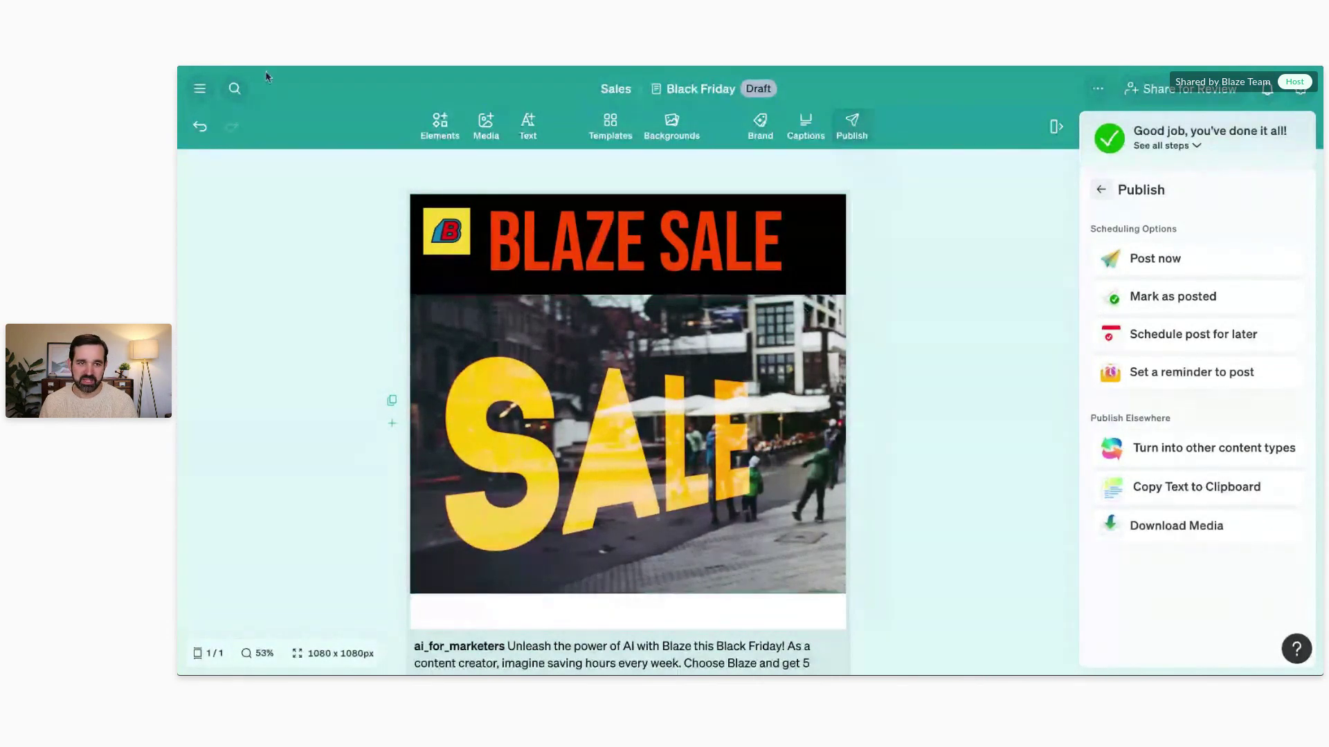
pyautogui.click(215, 91)
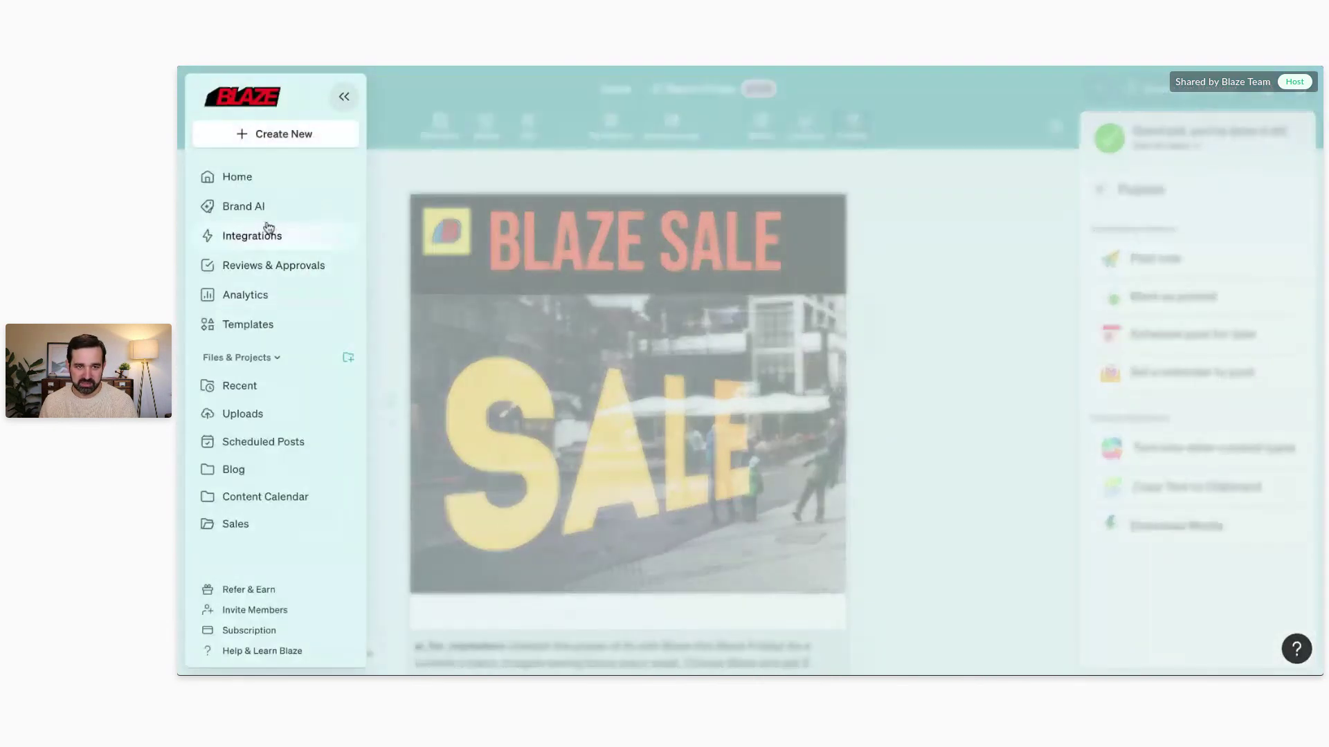
pyautogui.click(263, 235)
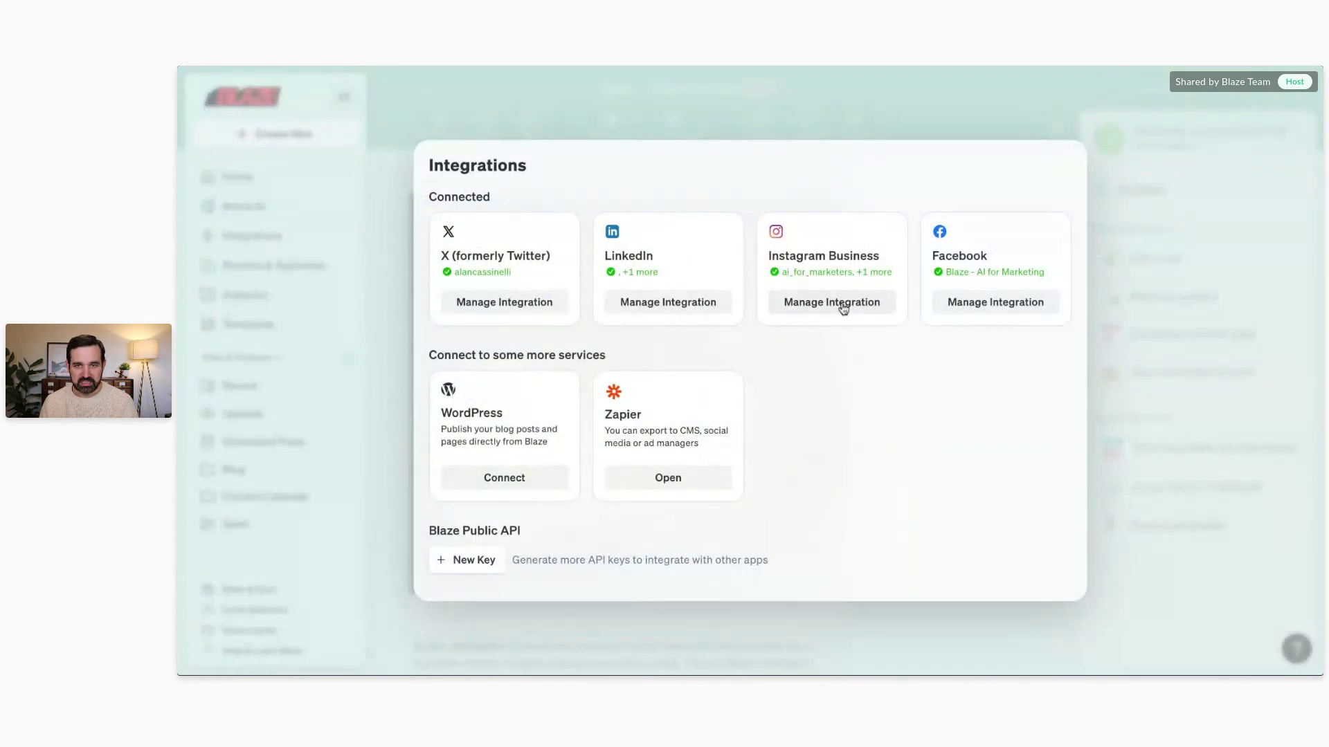
pyautogui.click(820, 301)
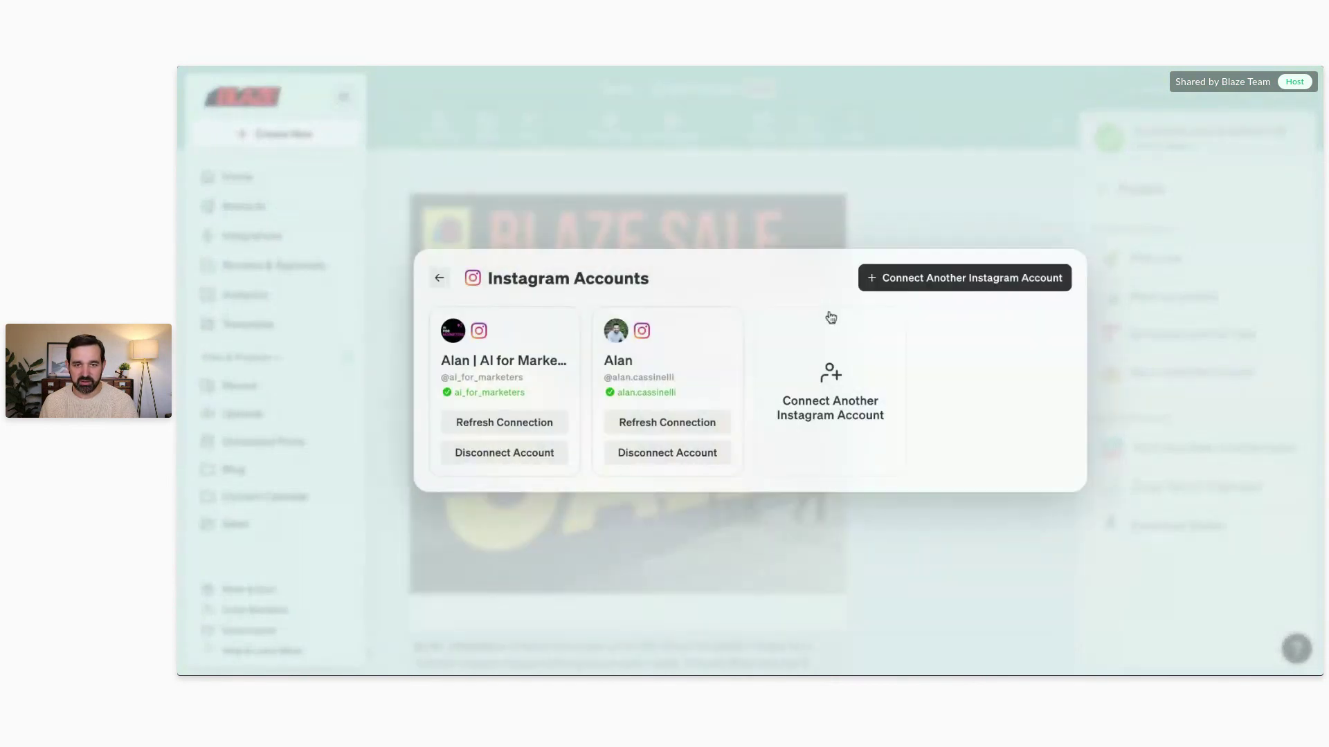
pyautogui.click(795, 206)
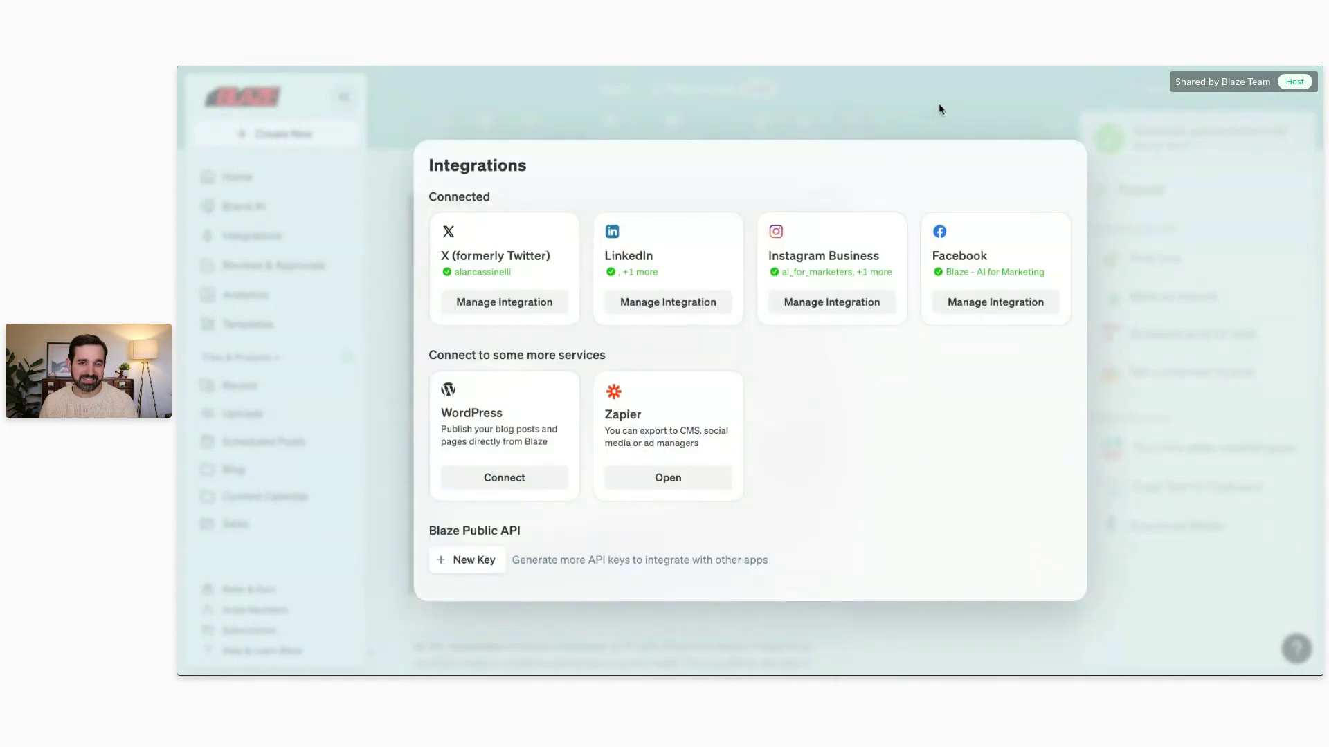
pyautogui.click(938, 103)
pyautogui.click(597, 264)
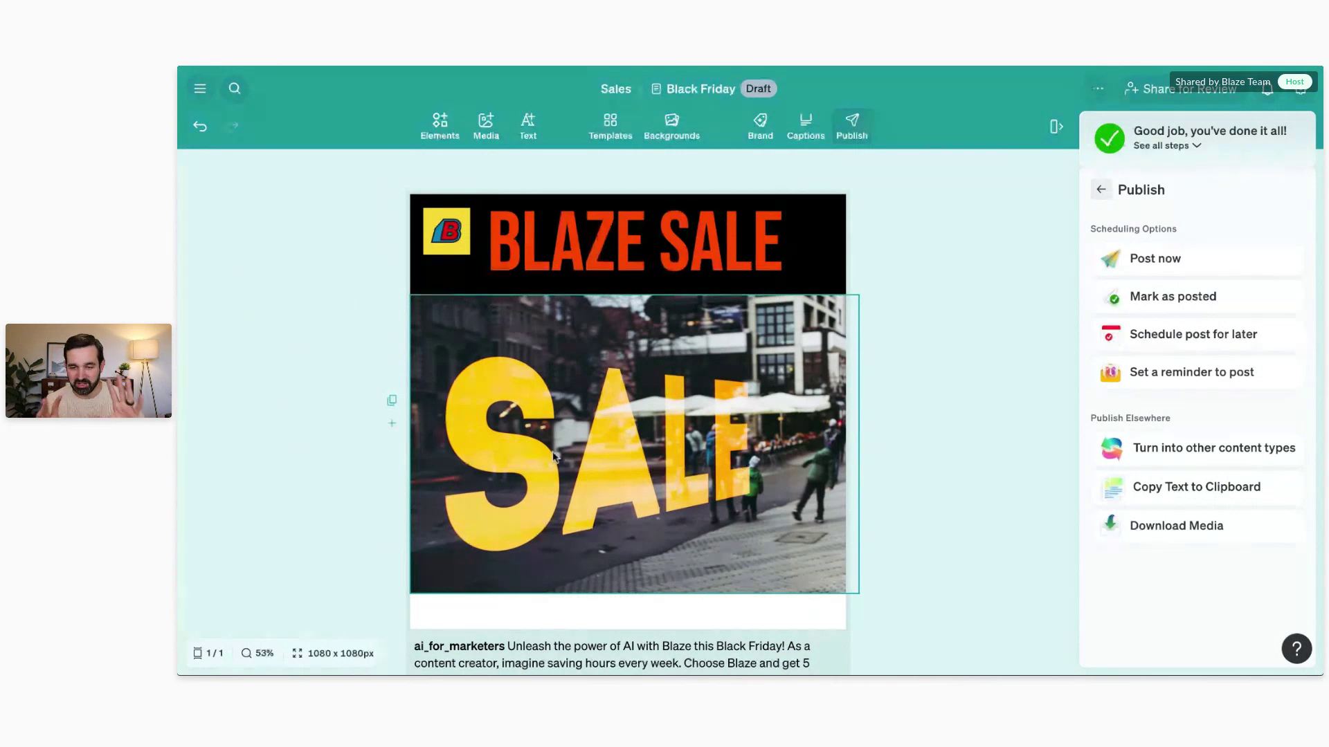
# Step: Download the post image as a 1080 × 1080 PNG, then bring up the post's more-options menu
pyautogui.click(1157, 534)
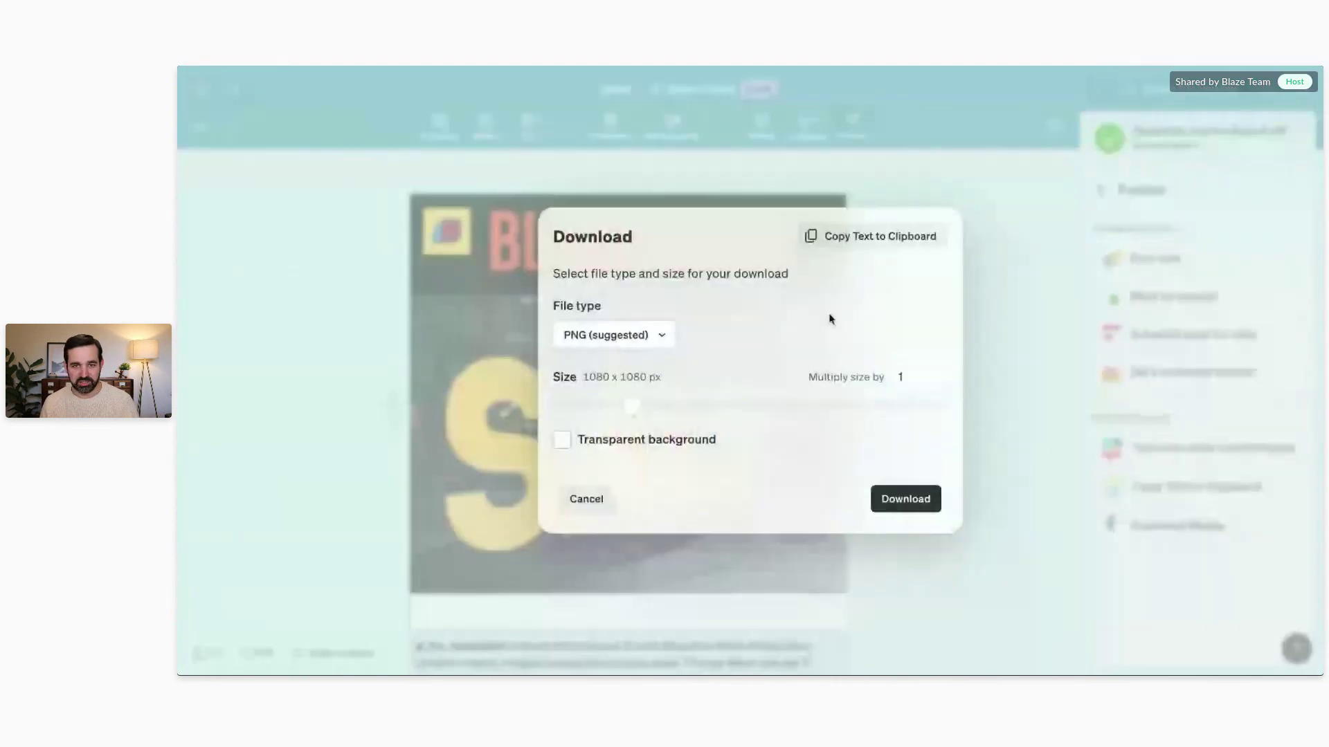
pyautogui.click(923, 502)
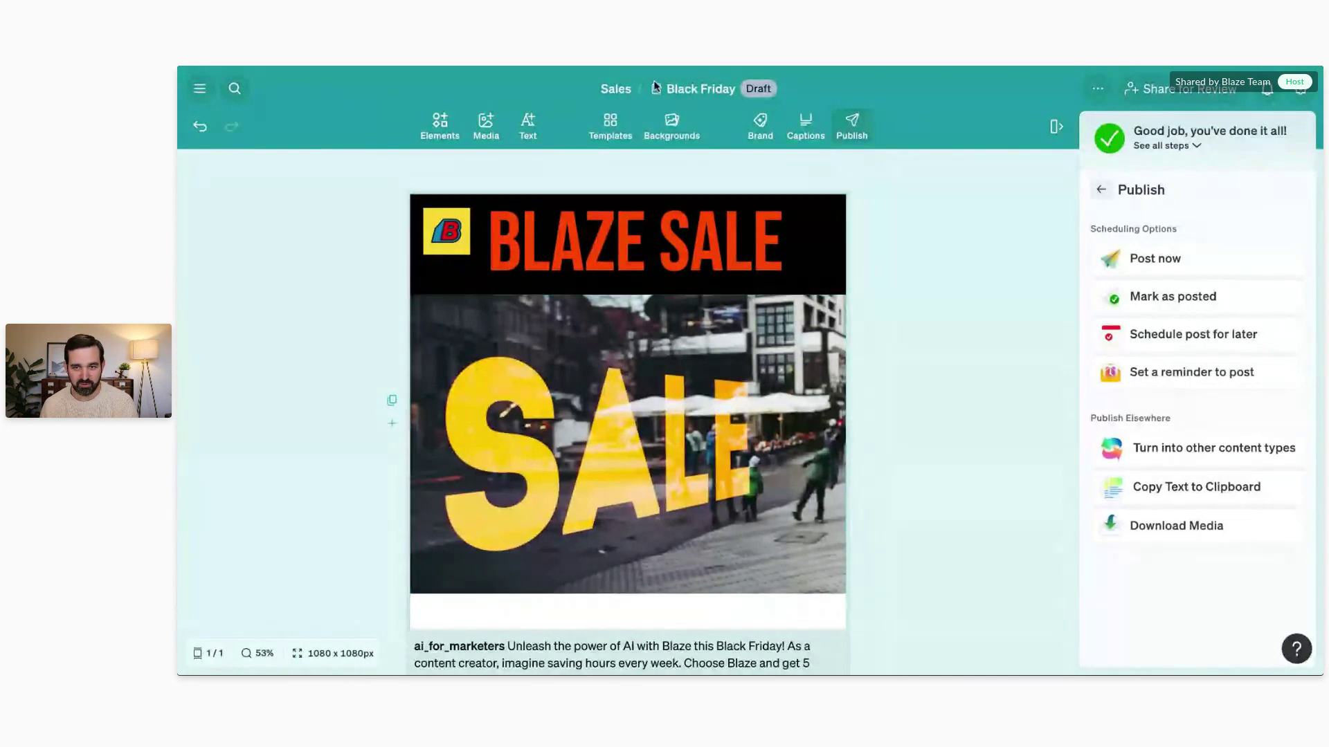
pyautogui.click(1099, 90)
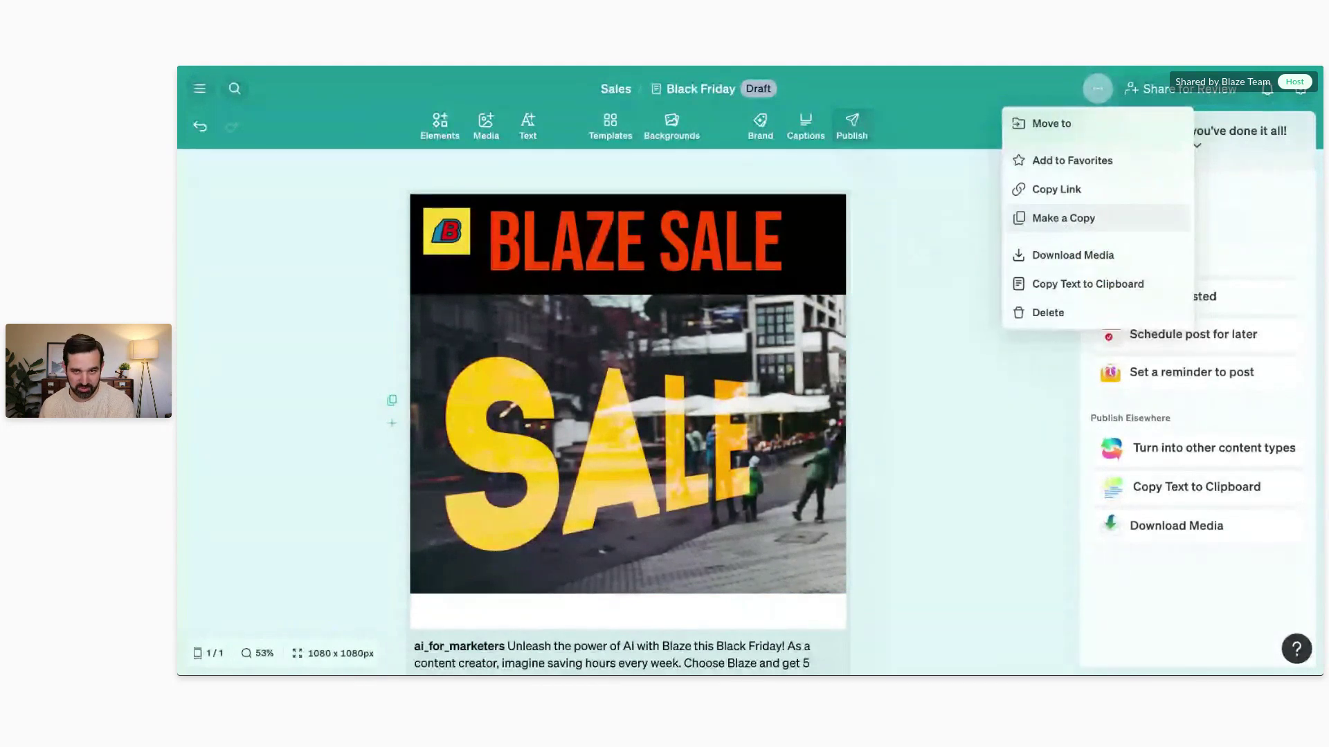
# Step: Go to the Blog project calendar and open the Nov 27 Facebook post on first-grade school supplies
pyautogui.click(941, 235)
pyautogui.click(199, 88)
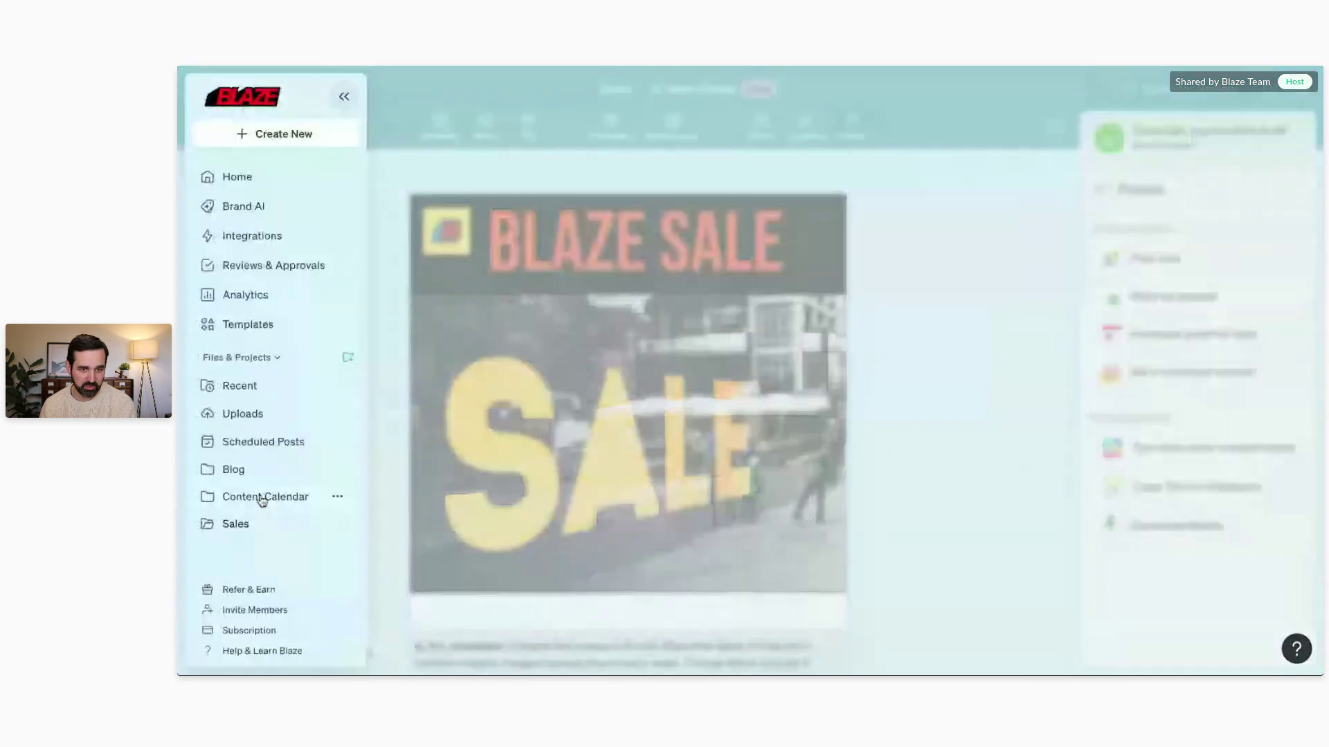
pyautogui.click(255, 478)
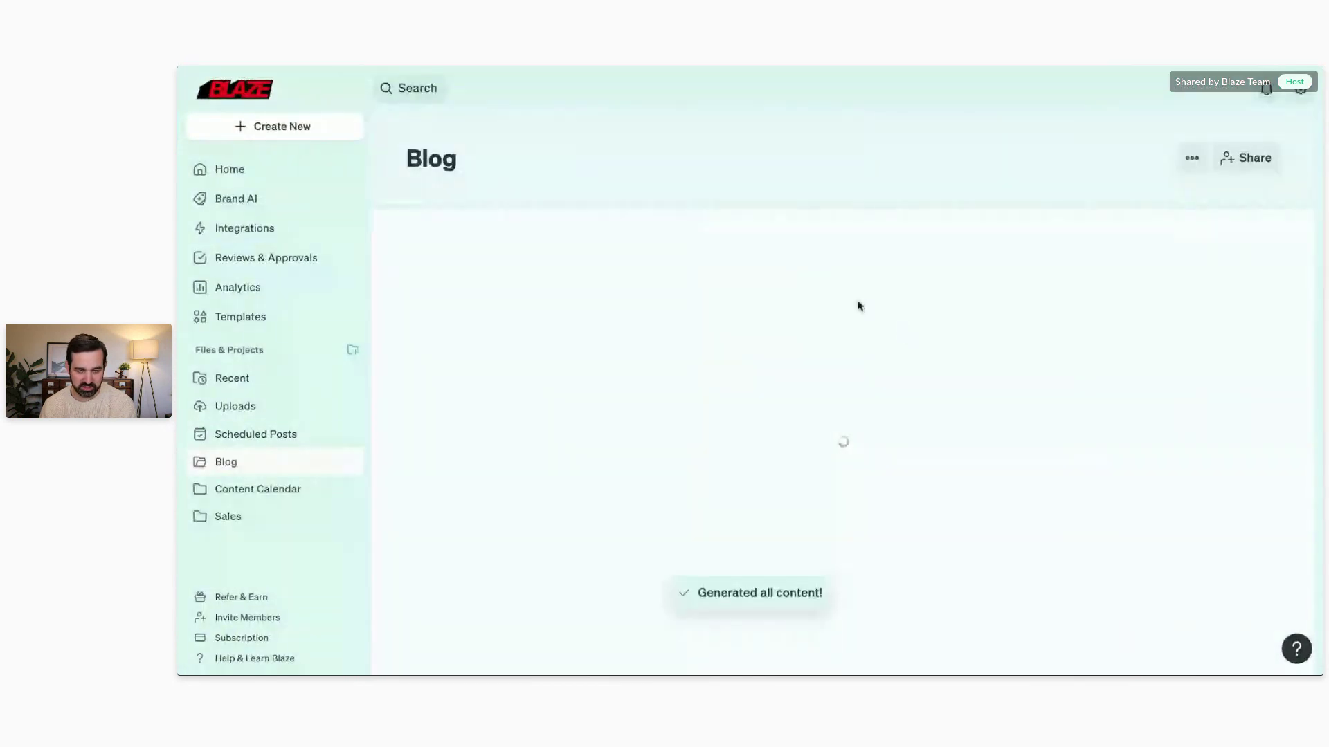
pyautogui.scroll(-1, 682, 422)
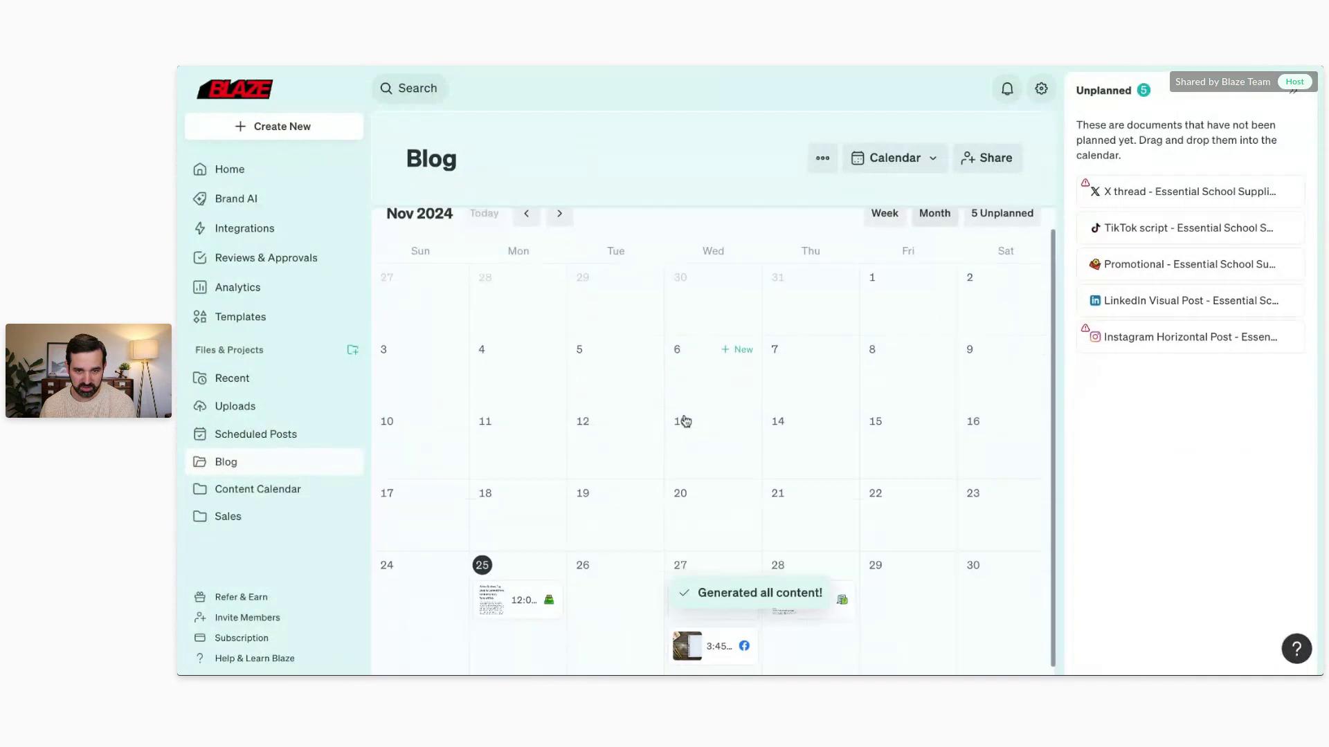
pyautogui.click(690, 645)
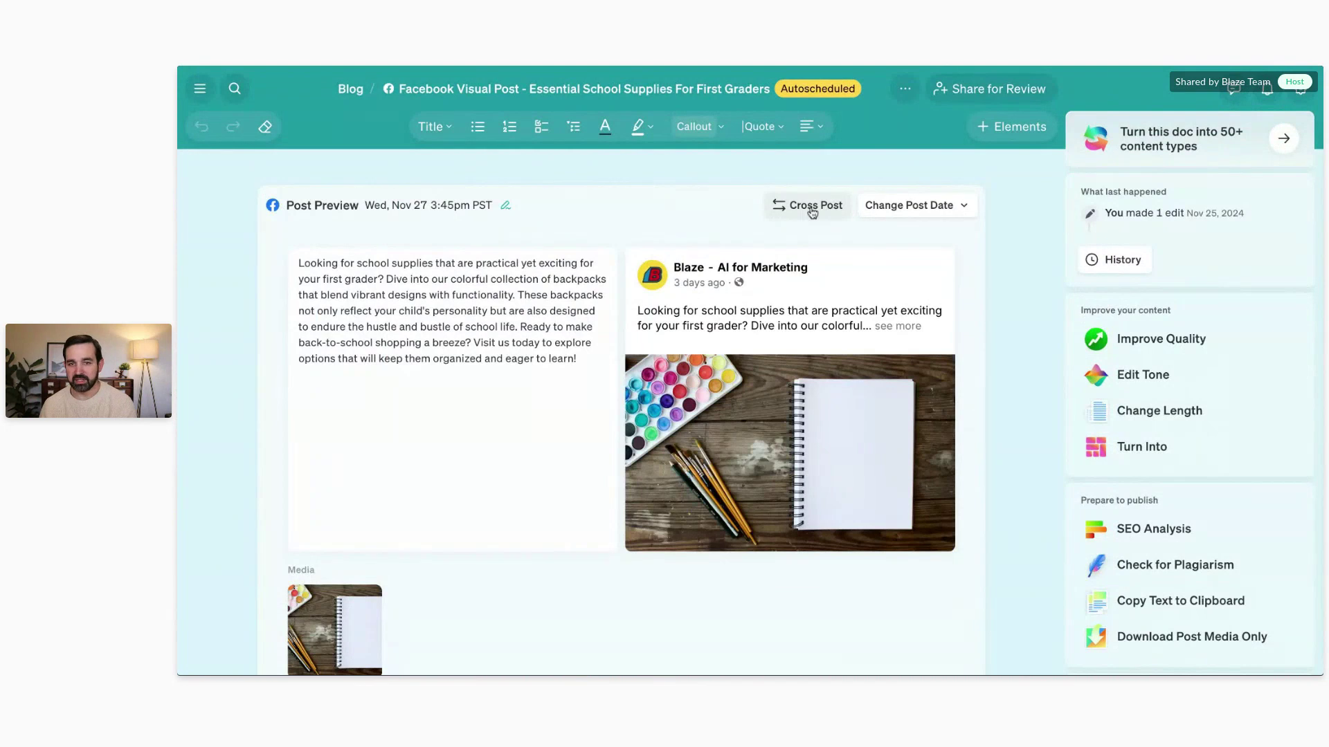
# Step: Cross-post the school supplies Facebook post as a LinkedIn Text Post
pyautogui.click(813, 211)
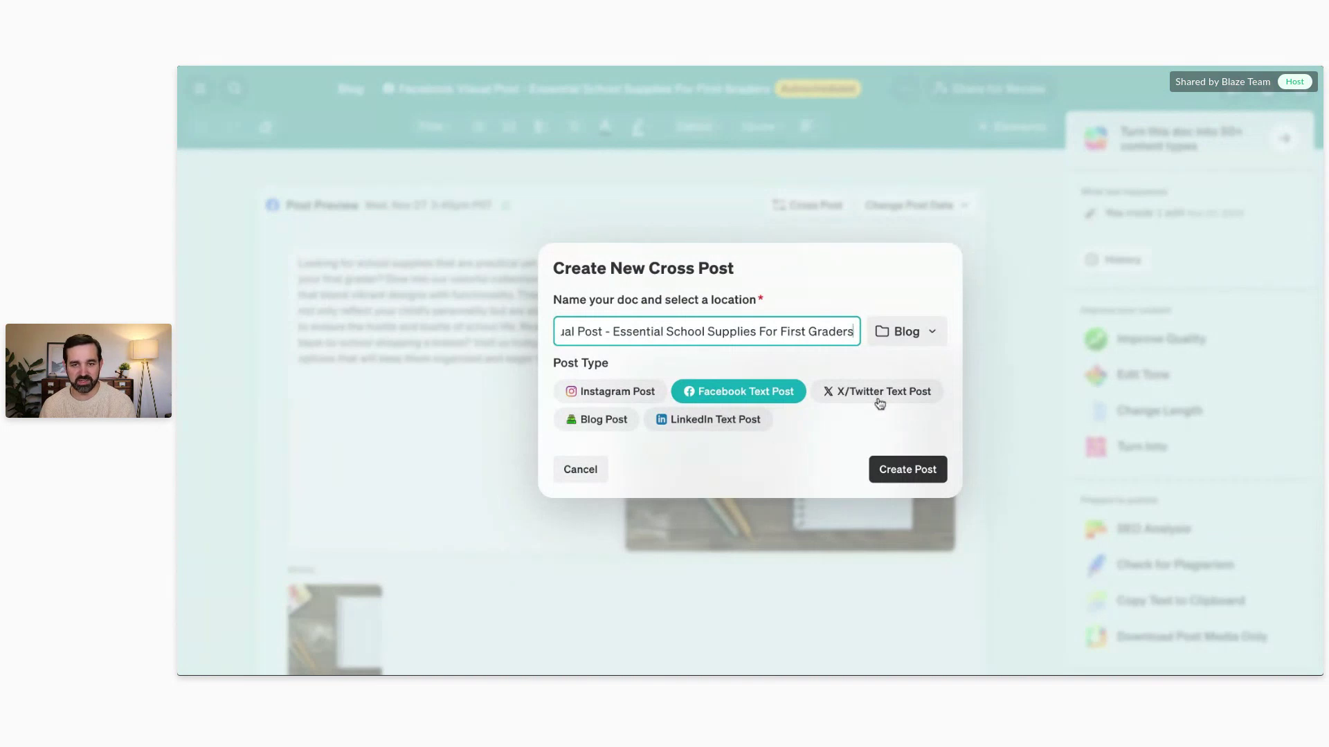
pyautogui.click(702, 424)
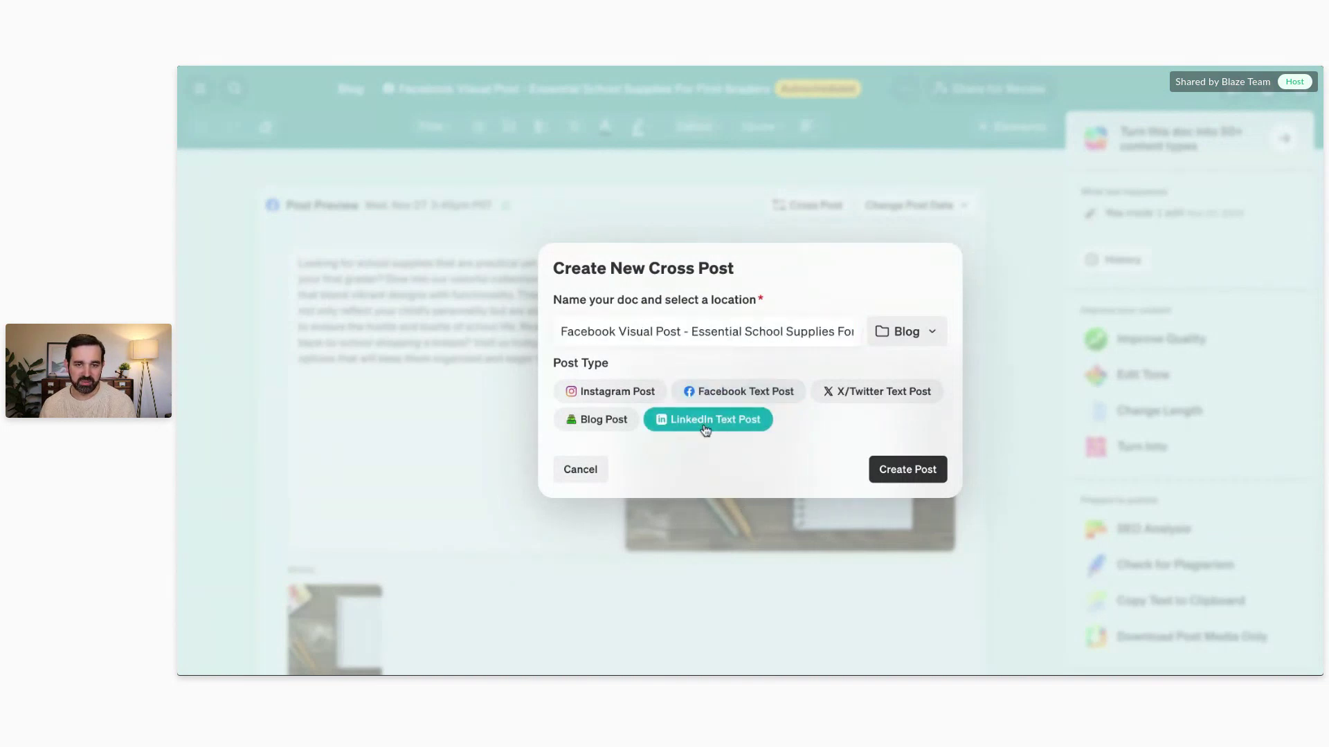
pyautogui.click(937, 472)
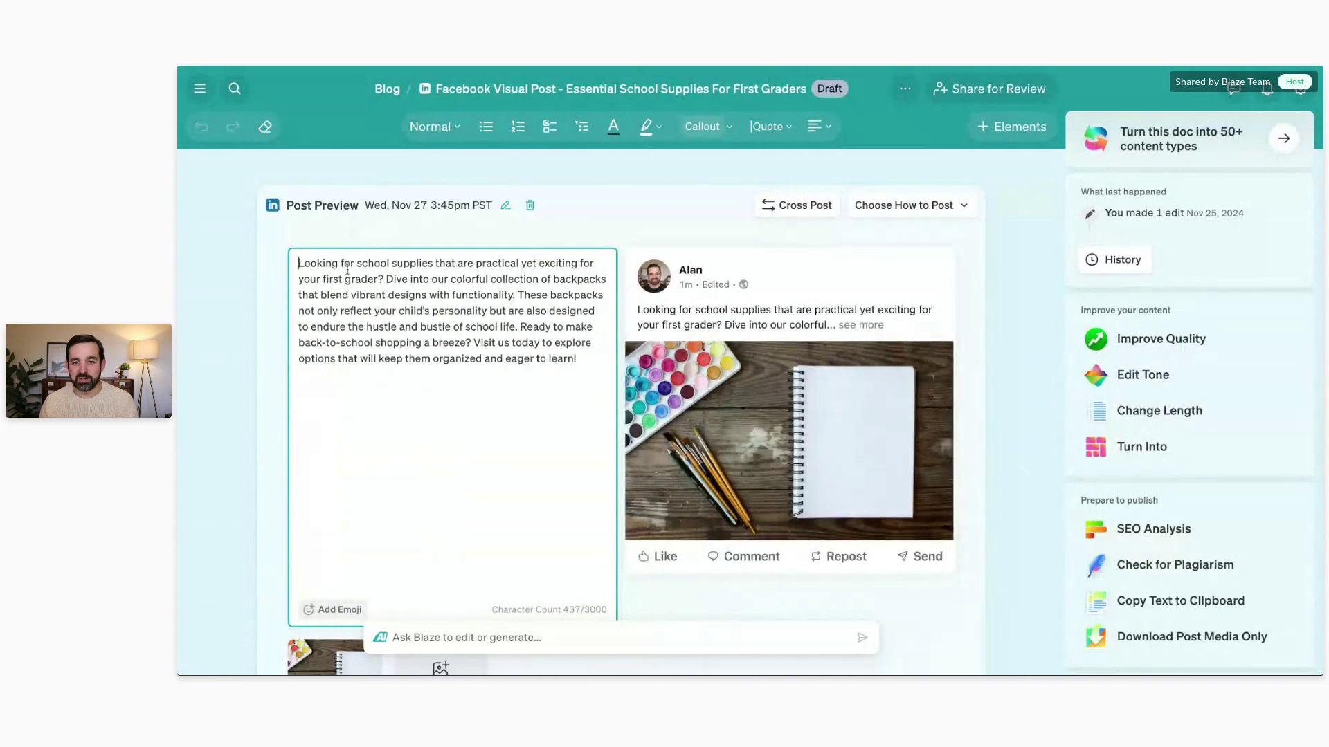
# Step: Stop editing the LinkedIn post text and go to Integrations from the main navigation
pyautogui.scroll(-3, 789, 443)
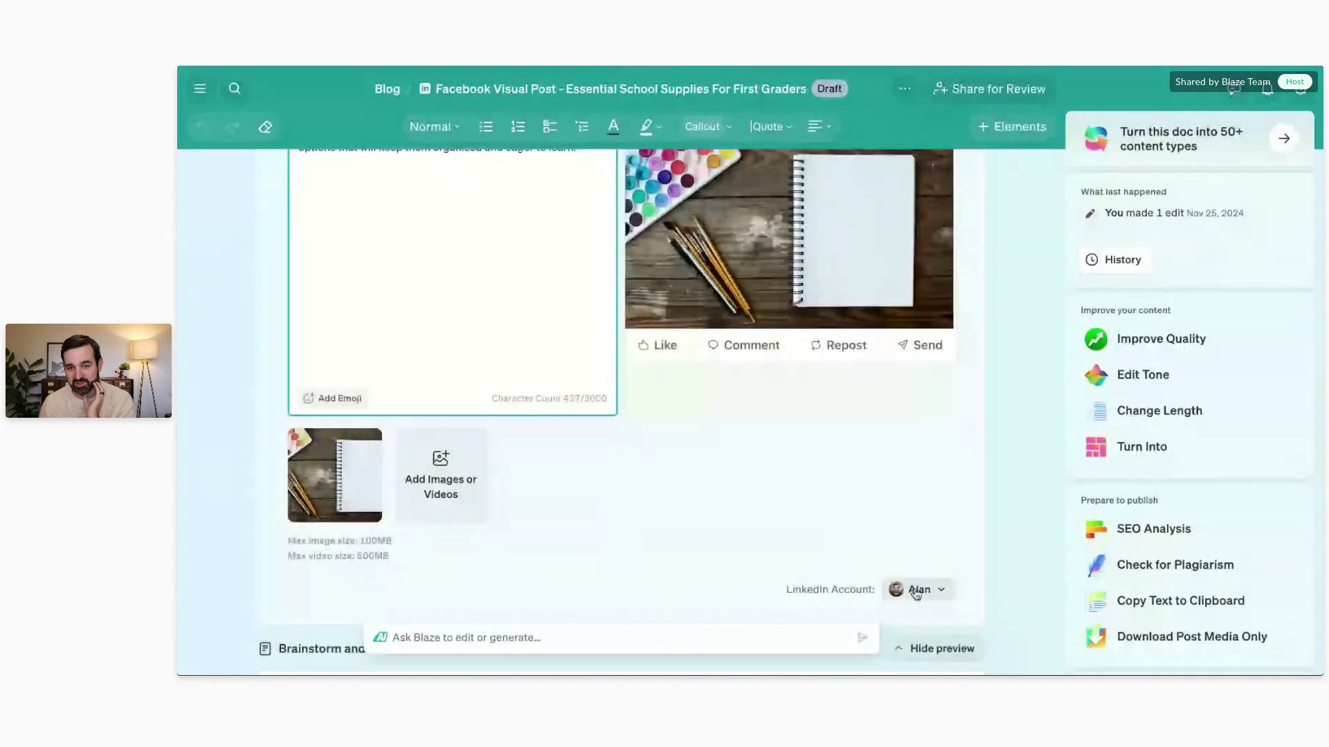
pyautogui.scroll(3, 620, 496)
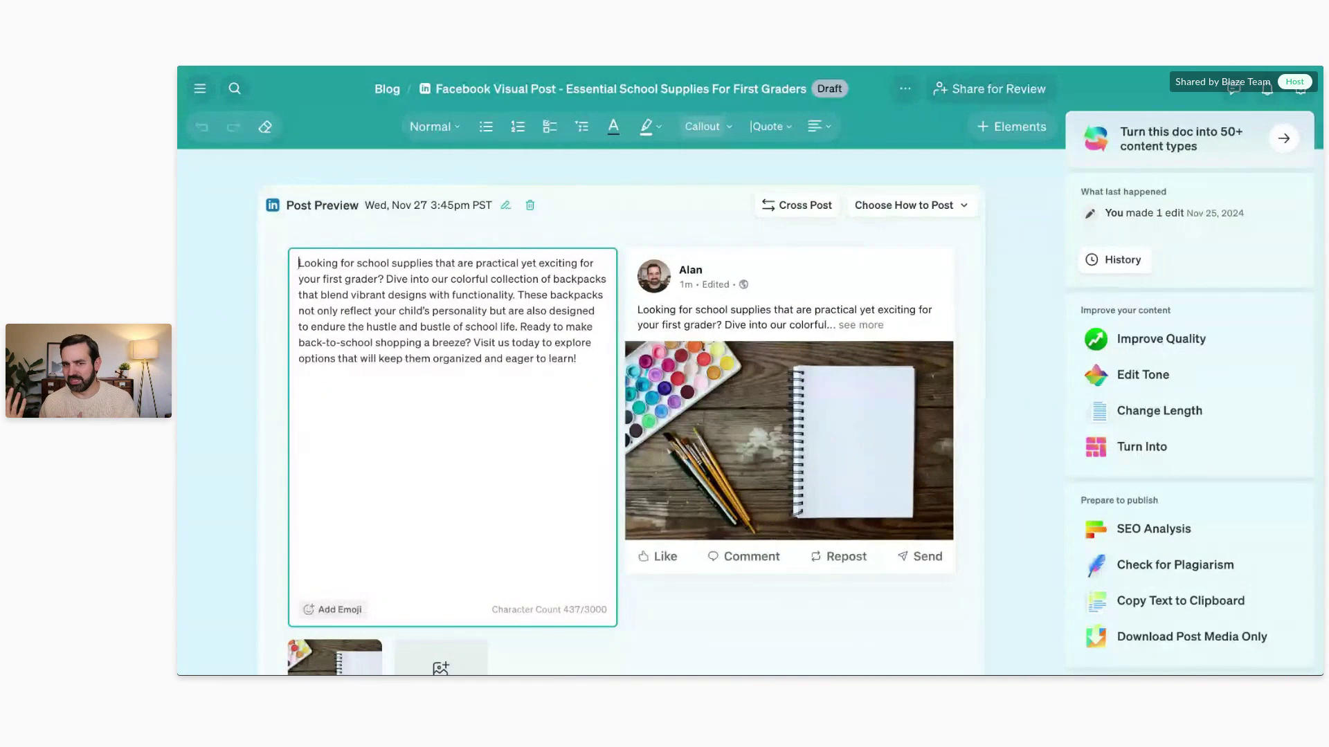
pyautogui.click(638, 605)
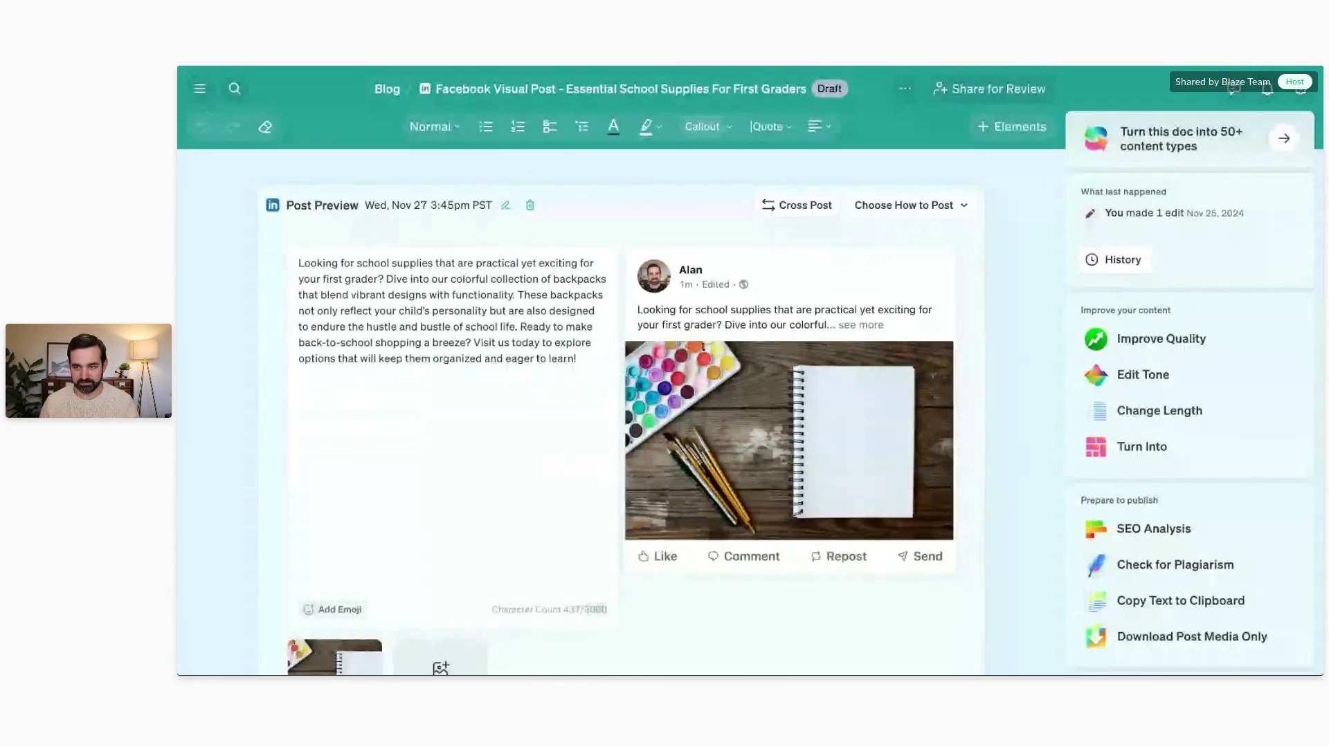
pyautogui.click(199, 88)
pyautogui.click(256, 237)
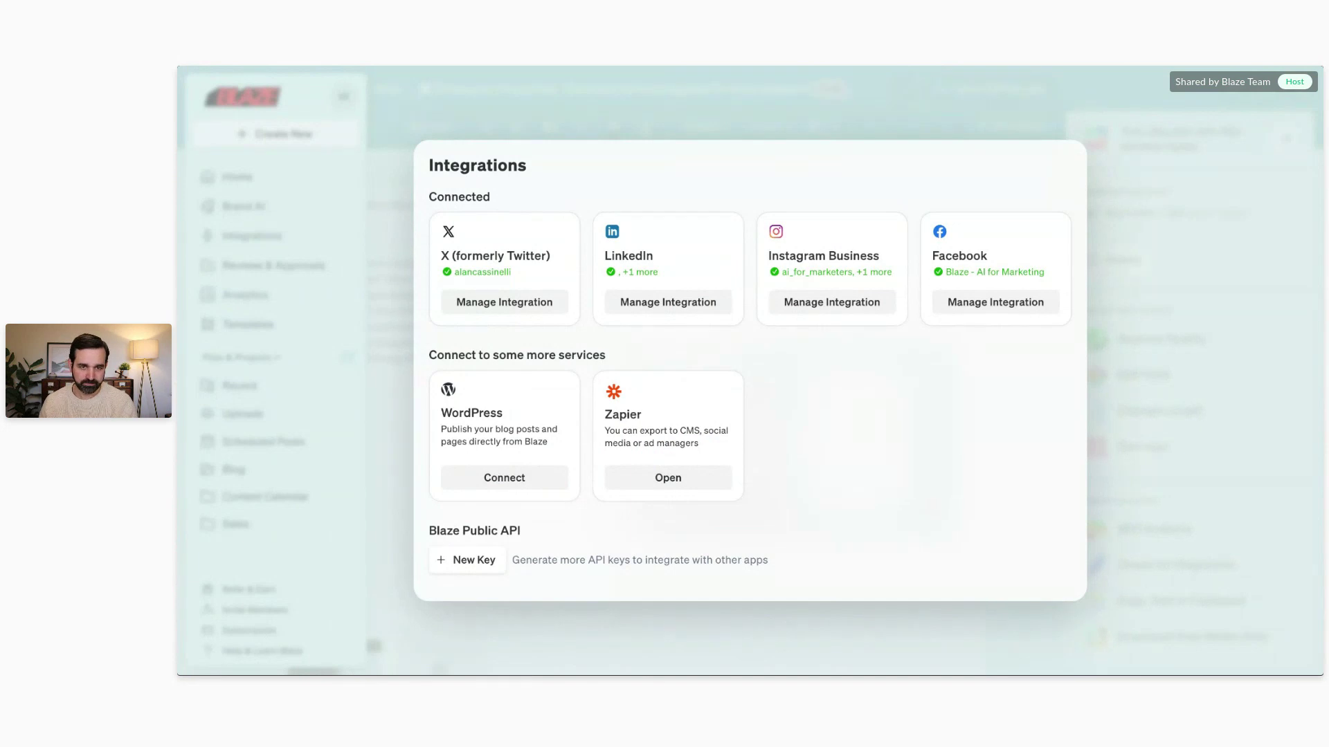
# Step: Dismiss the Integrations overview and return to the Home dashboard
pyautogui.click(518, 127)
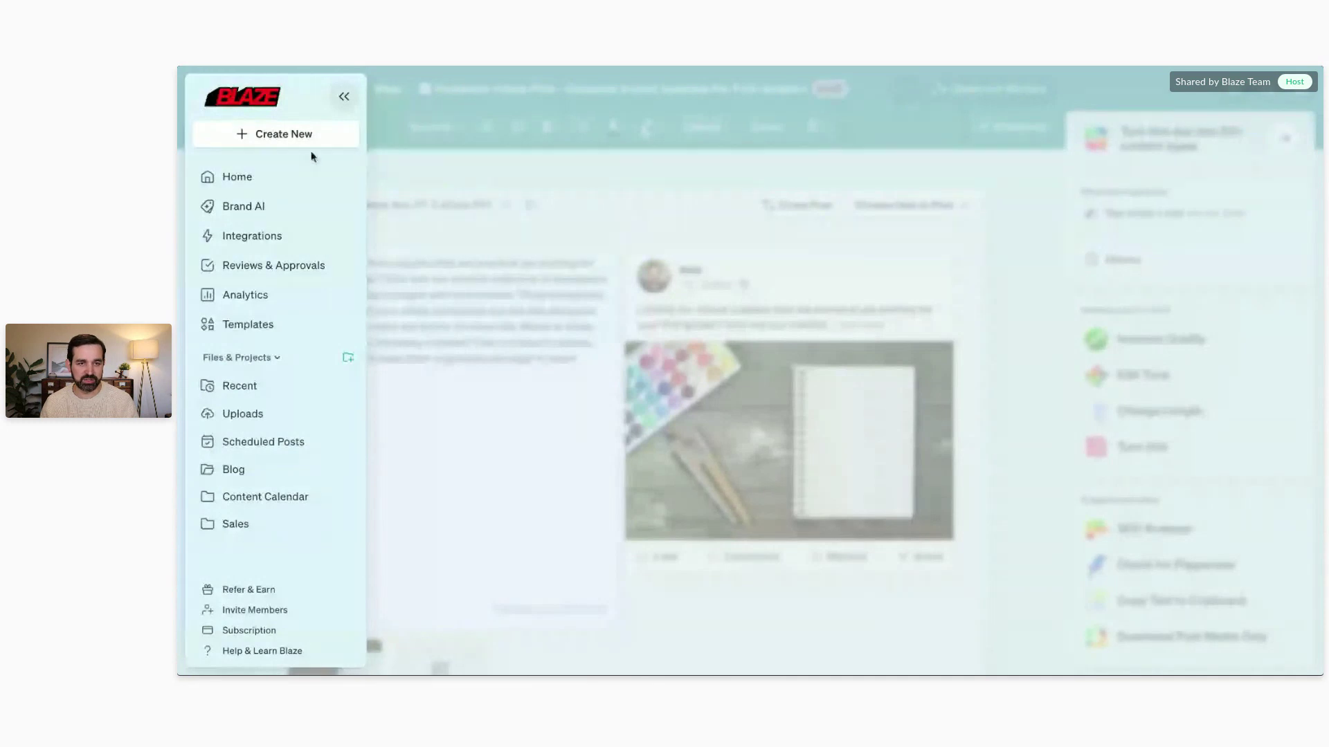
pyautogui.click(262, 181)
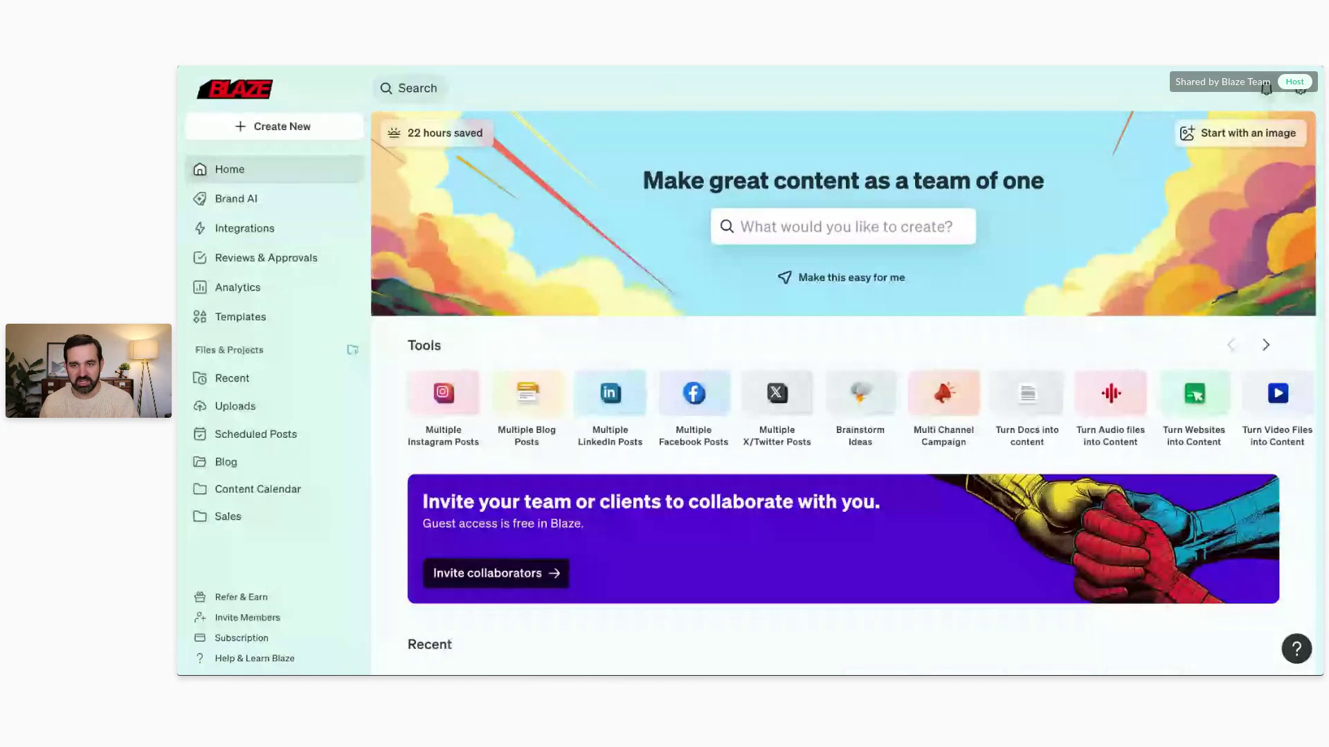
pyautogui.hscroll(5, 1009, 406)
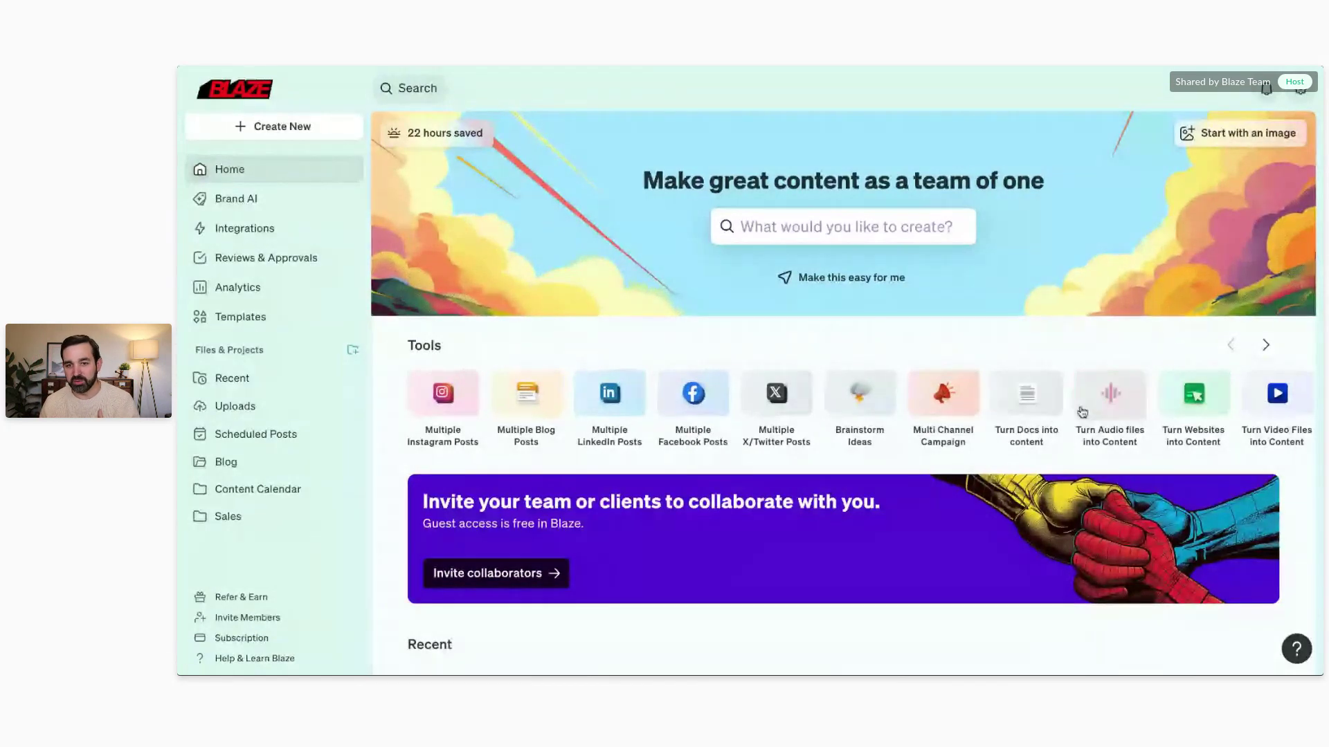
pyautogui.click(1009, 405)
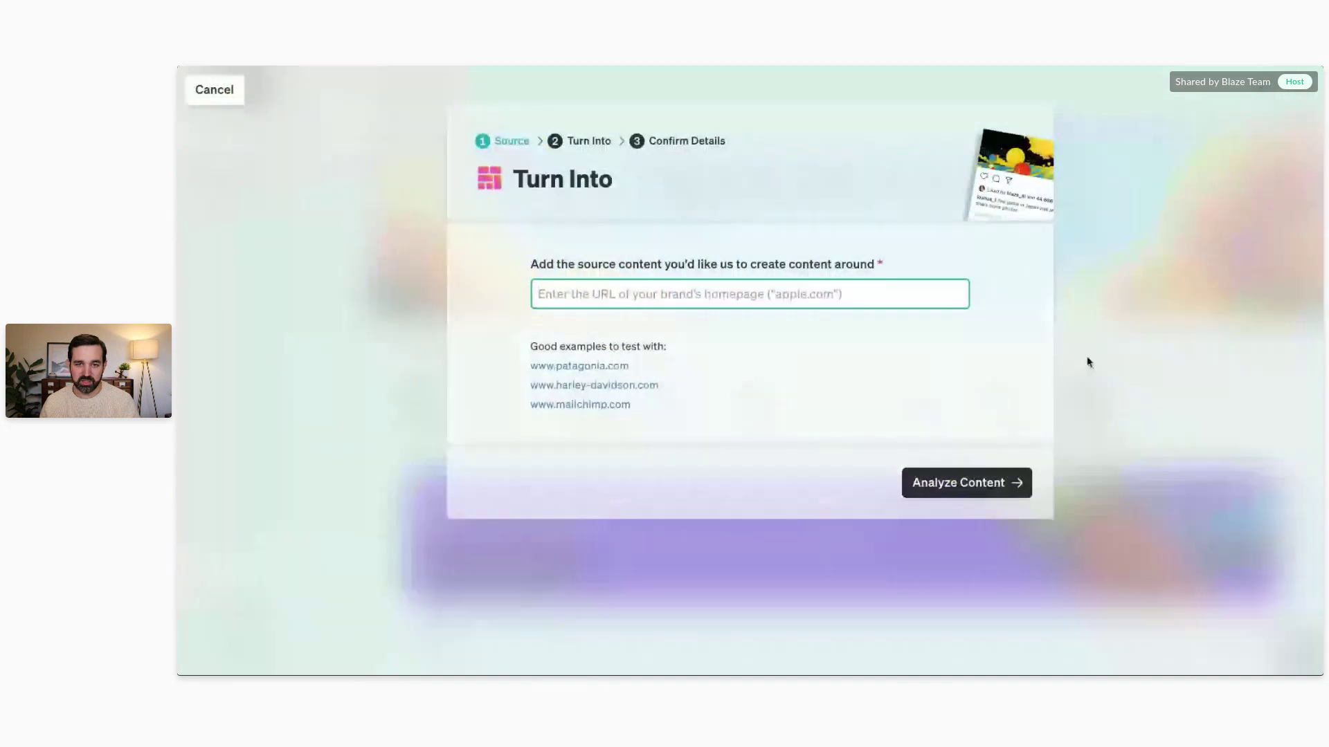
pyautogui.click(231, 105)
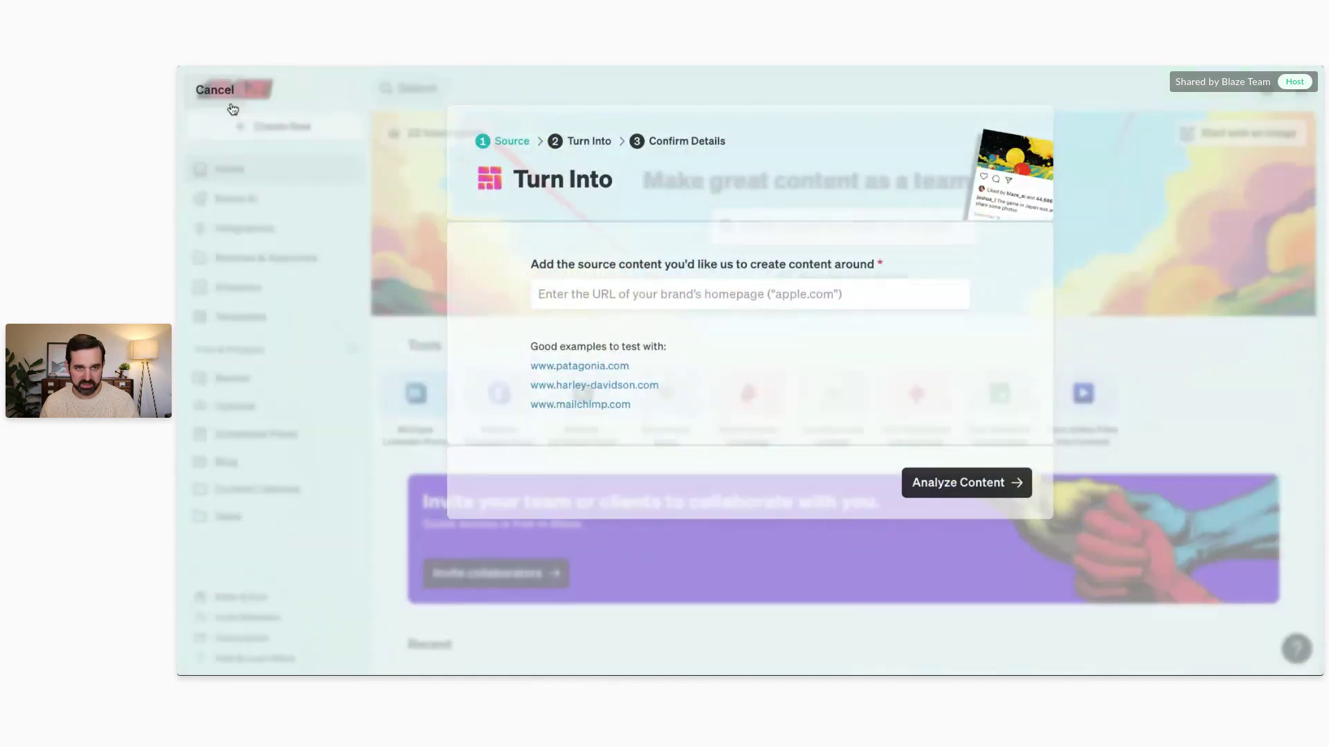
pyautogui.click(917, 404)
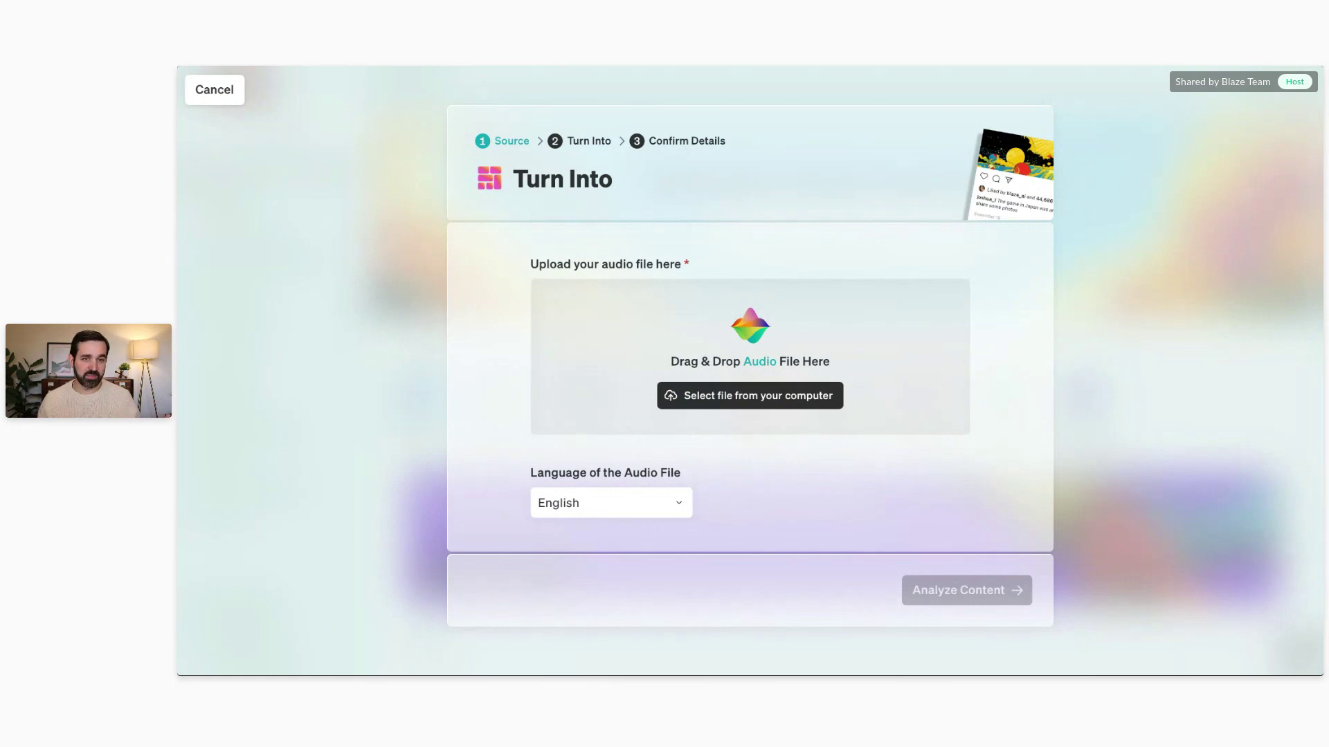
pyautogui.click(208, 97)
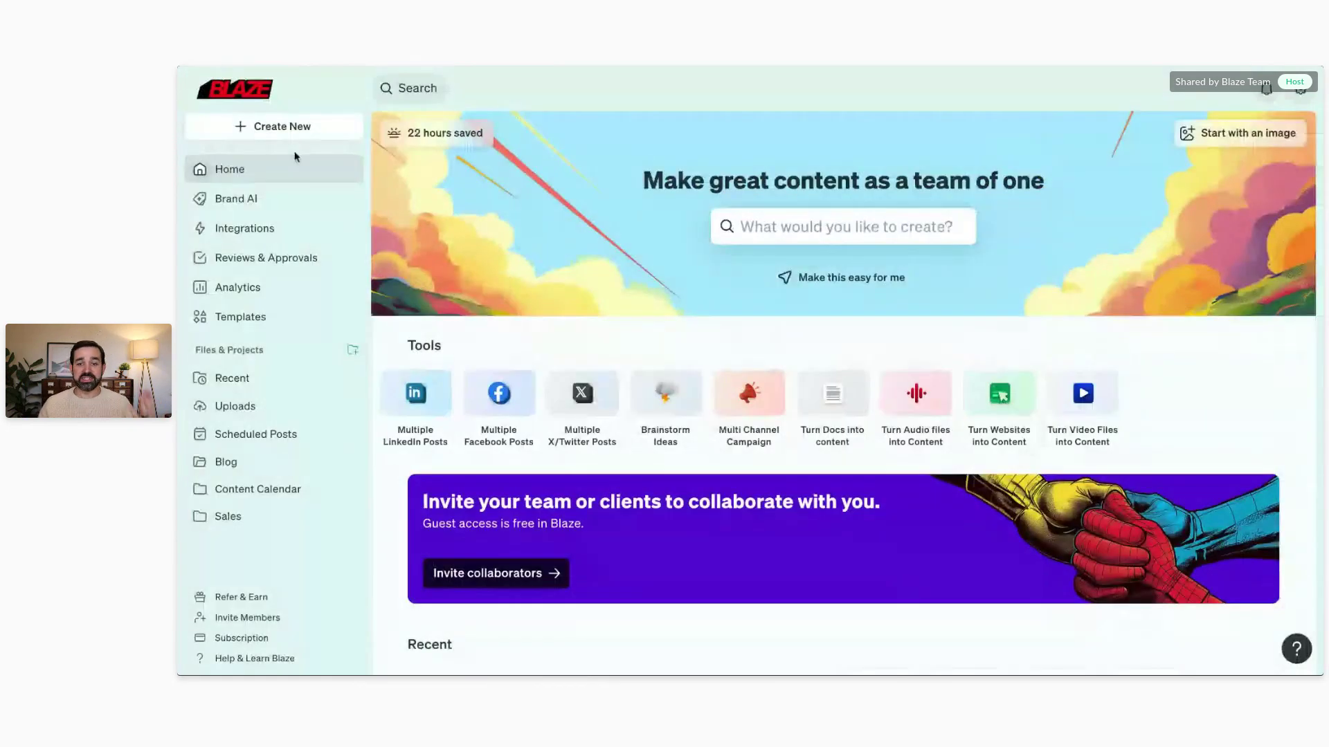
# Step: Cancel the video-to-content tool and start Turn Websites into Content instead
pyautogui.click(1070, 401)
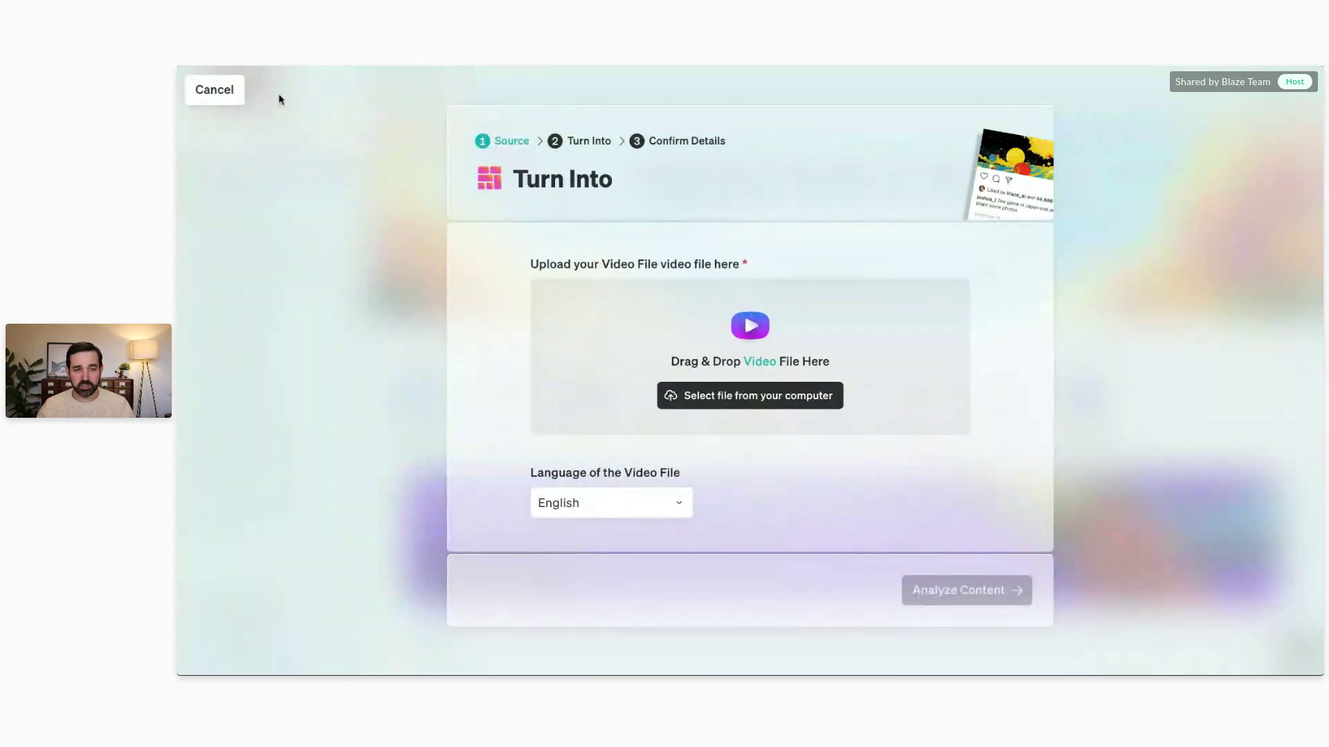
pyautogui.click(239, 92)
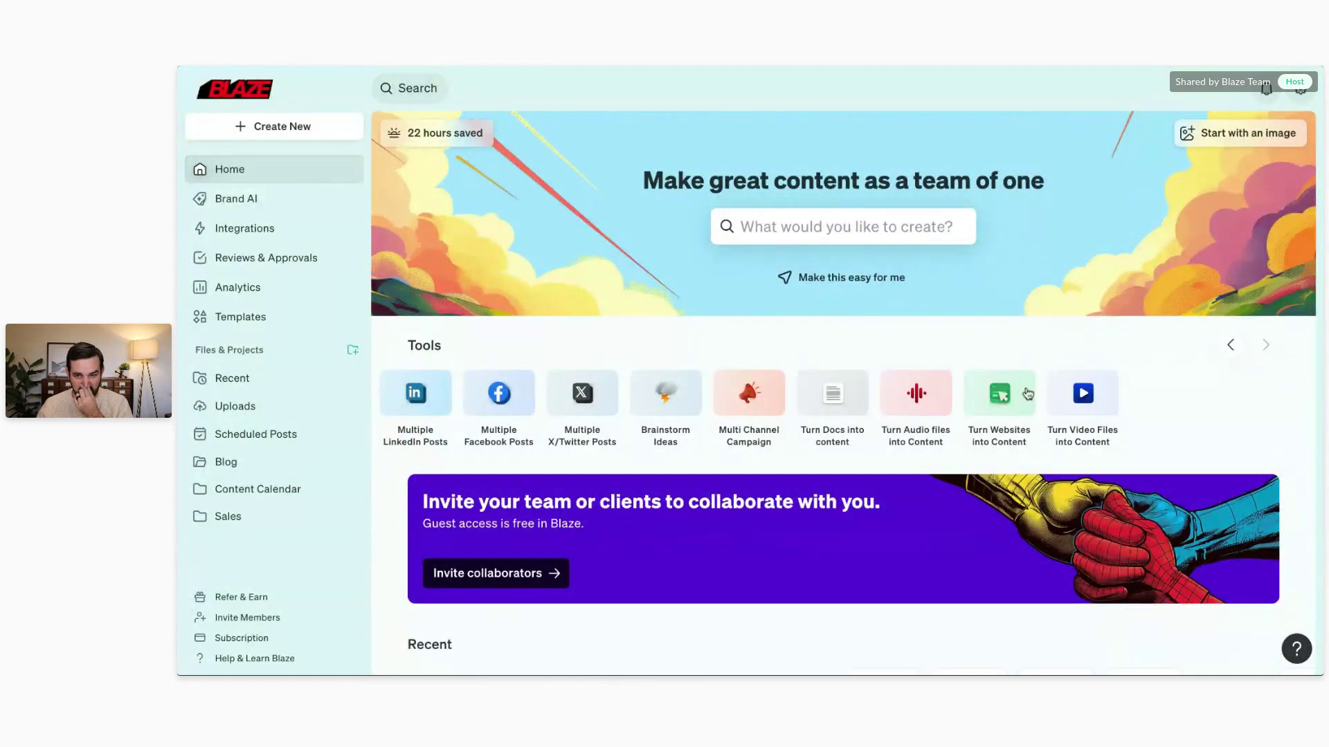
pyautogui.click(1001, 393)
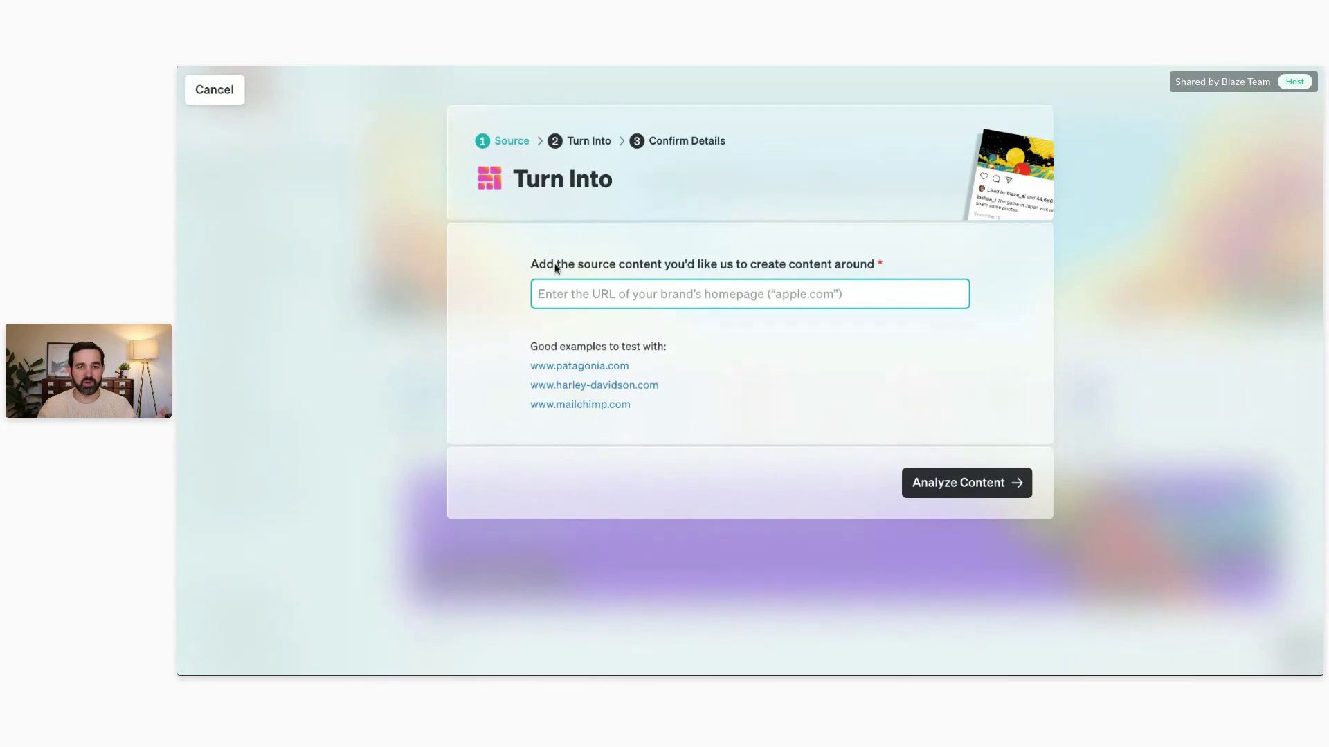
pyautogui.click(320, 267)
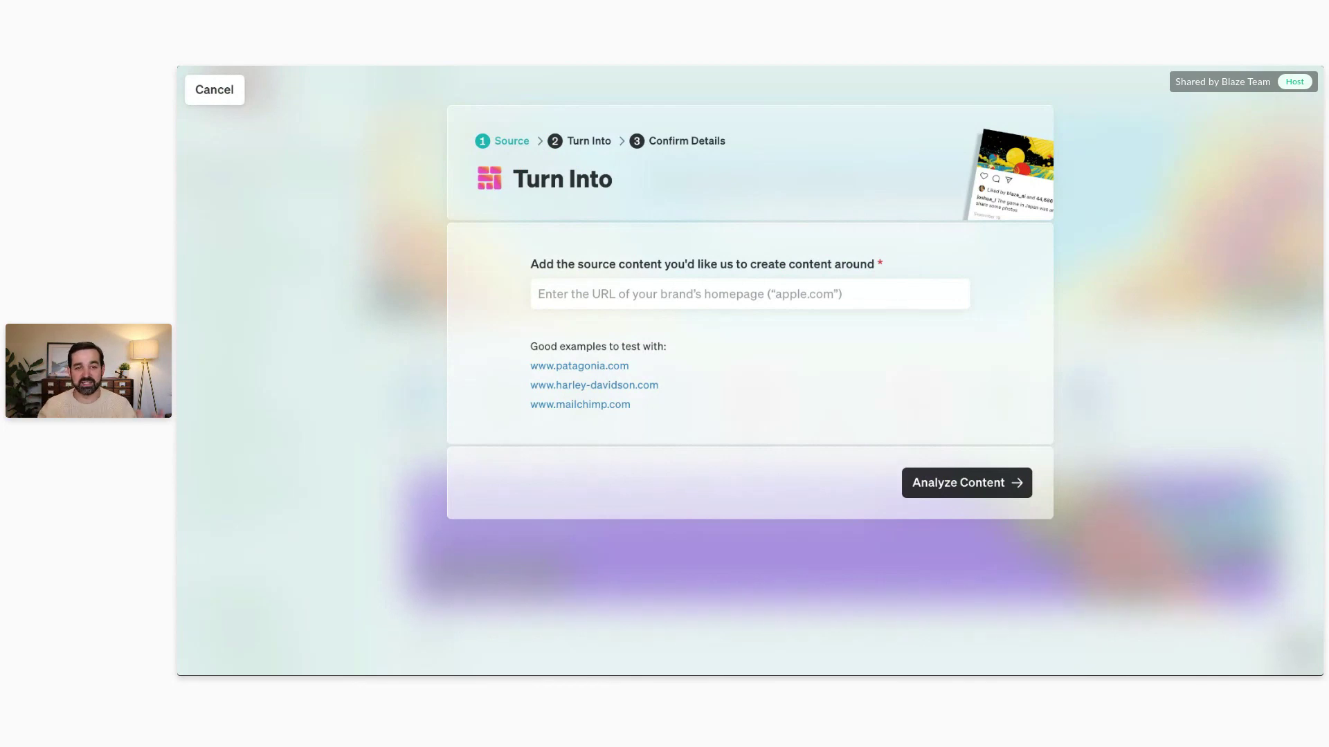
# Step: Cancel the Turn Into website source form
pyautogui.click(220, 90)
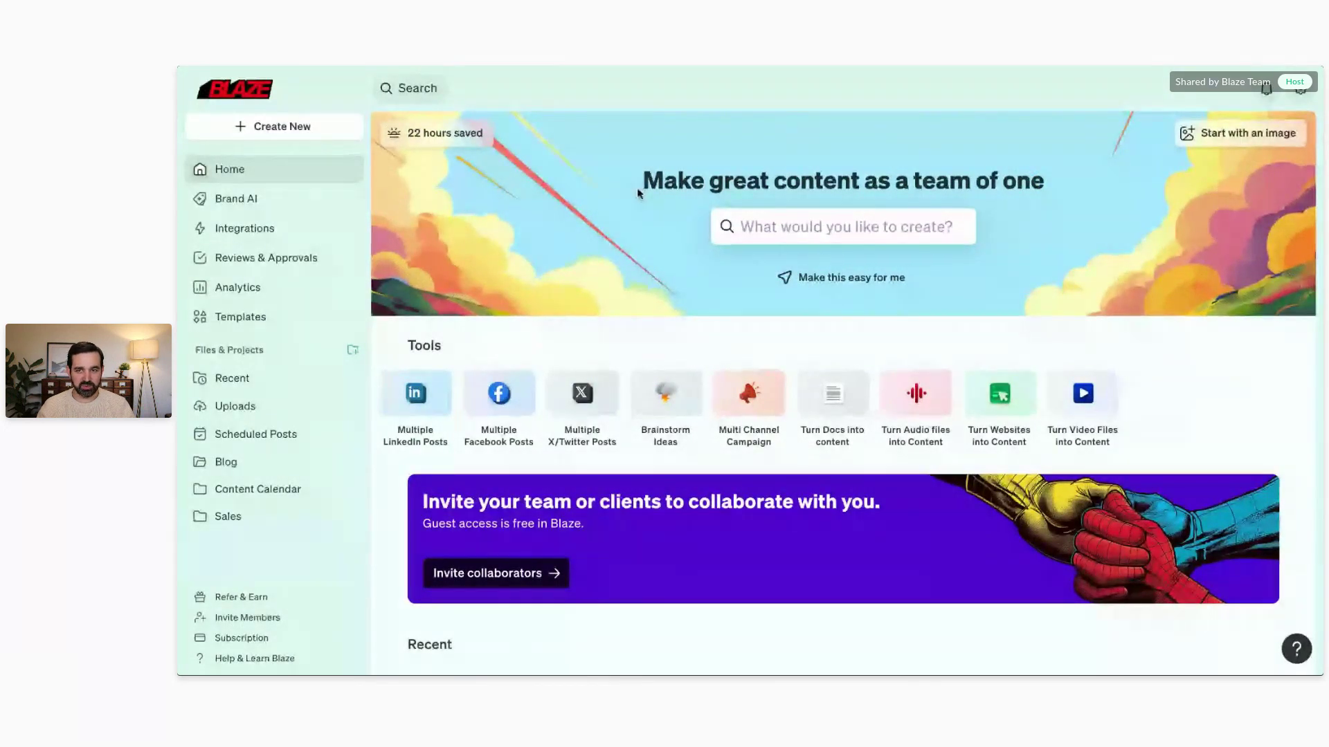
# Step: Go to Analytics, review the Instagram charts, and check the account selector without switching accounts
pyautogui.click(239, 288)
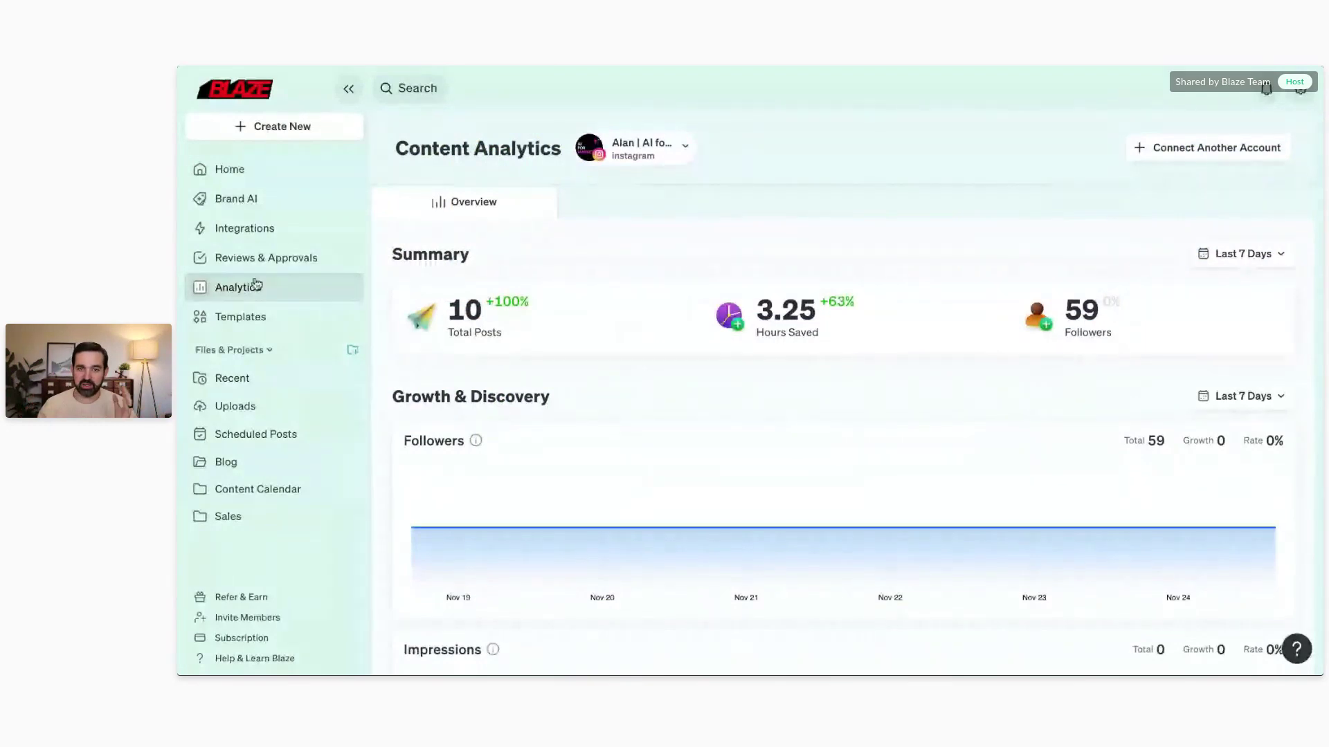
pyautogui.scroll(-1, 643, 279)
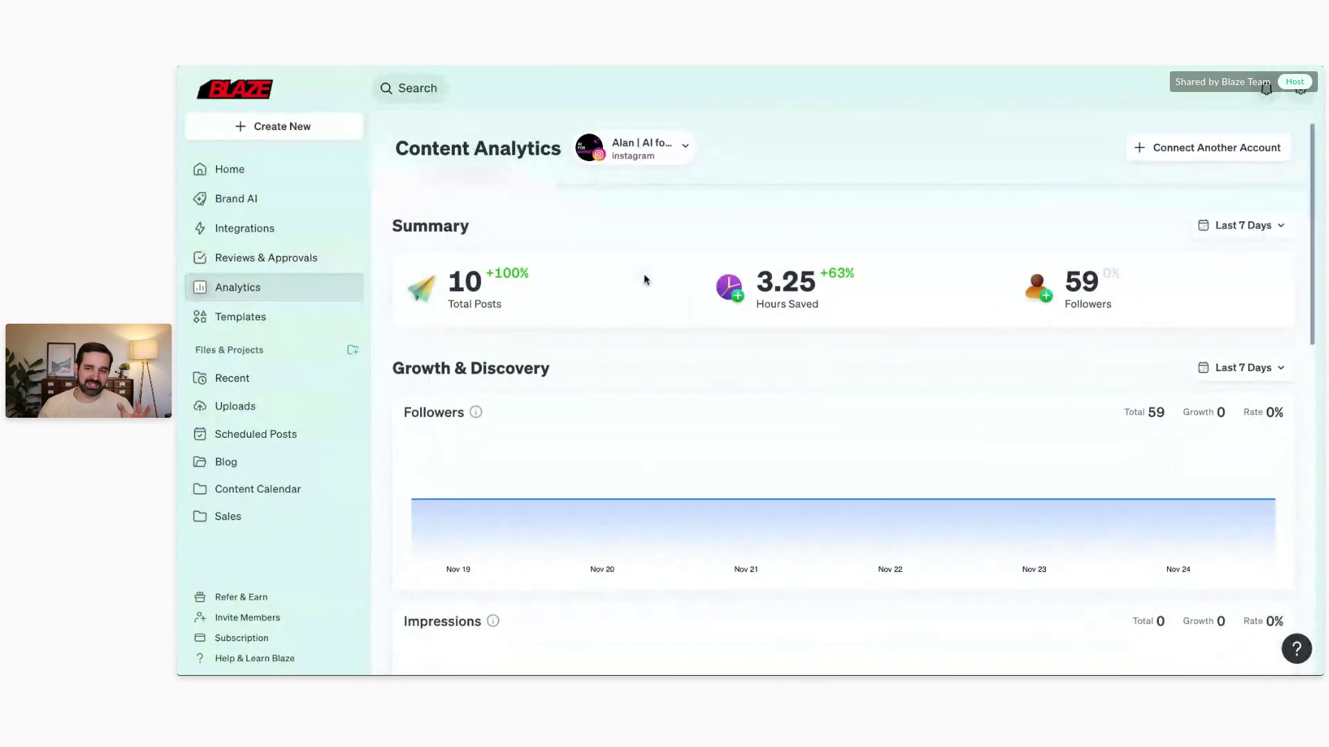
pyautogui.scroll(-5, 502, 339)
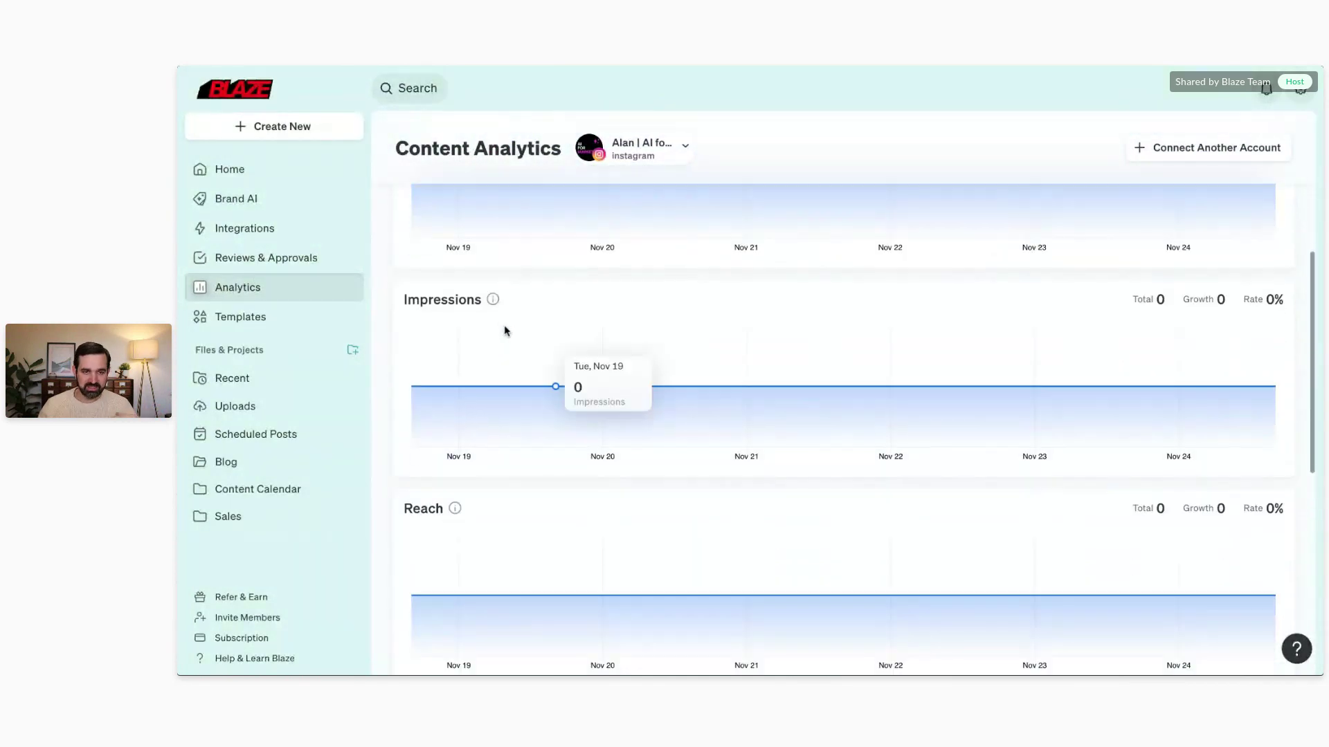
pyautogui.scroll(4, 524, 355)
pyautogui.scroll(-2, 524, 352)
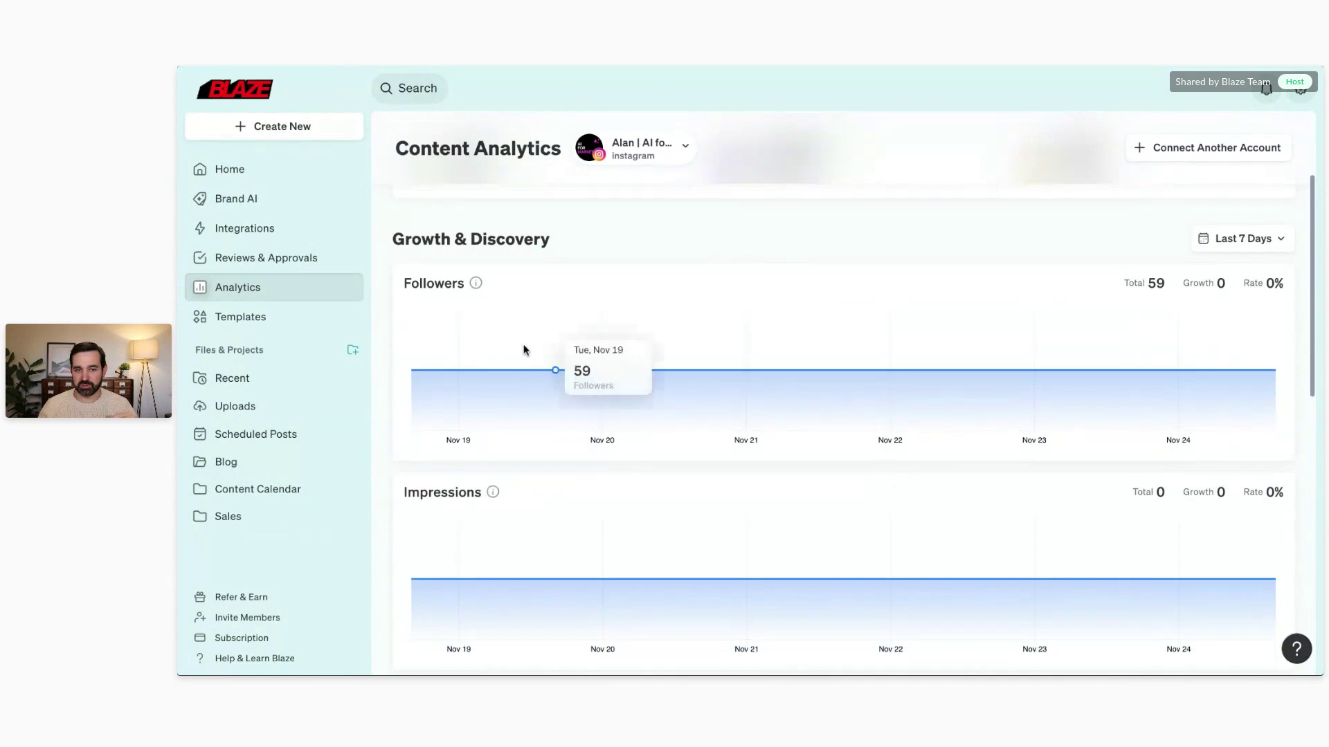
pyautogui.scroll(-1, 527, 342)
pyautogui.scroll(-10, 528, 338)
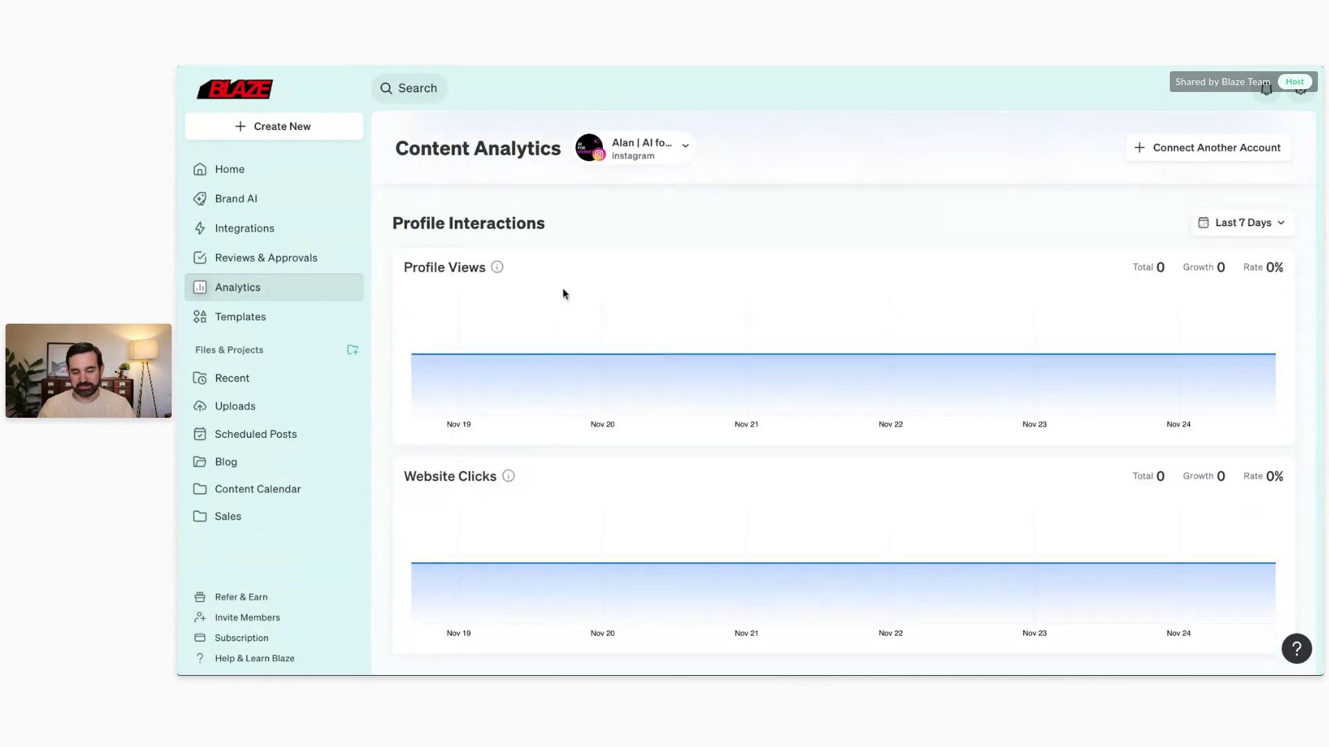
pyautogui.click(654, 155)
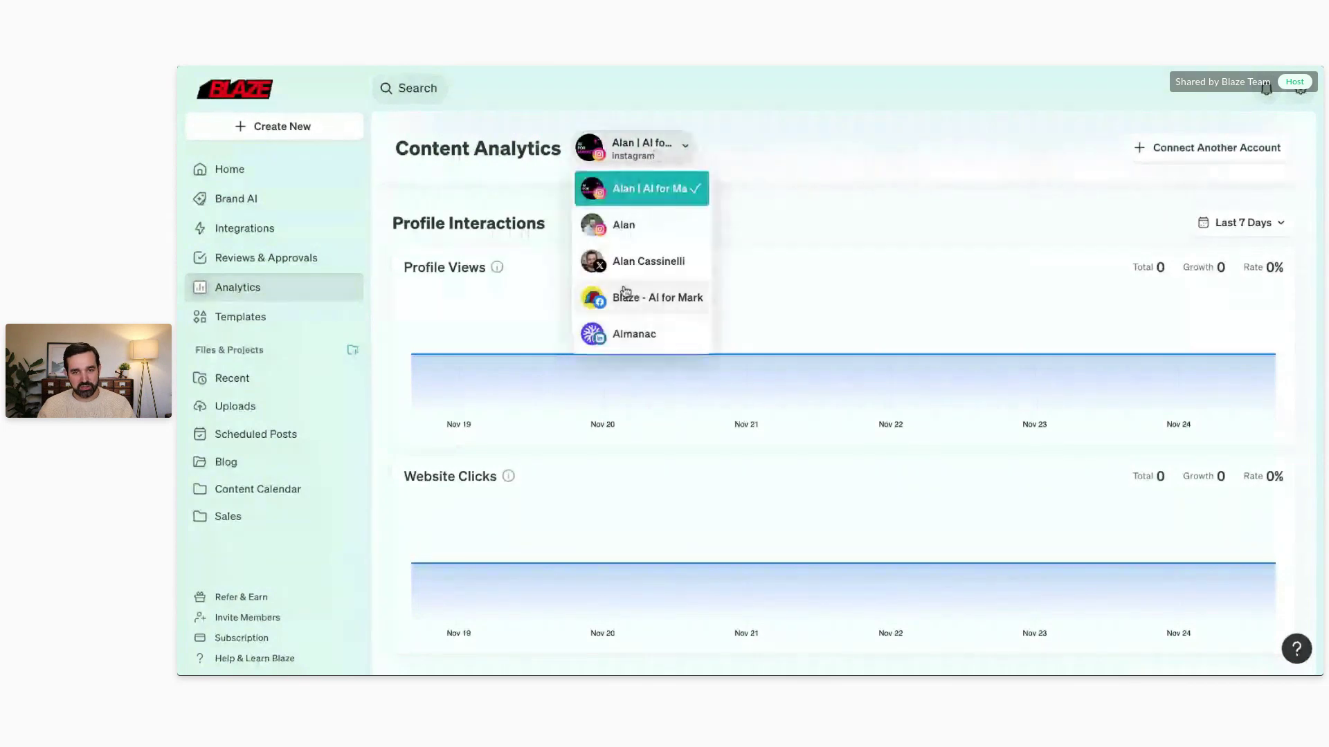
pyautogui.click(732, 156)
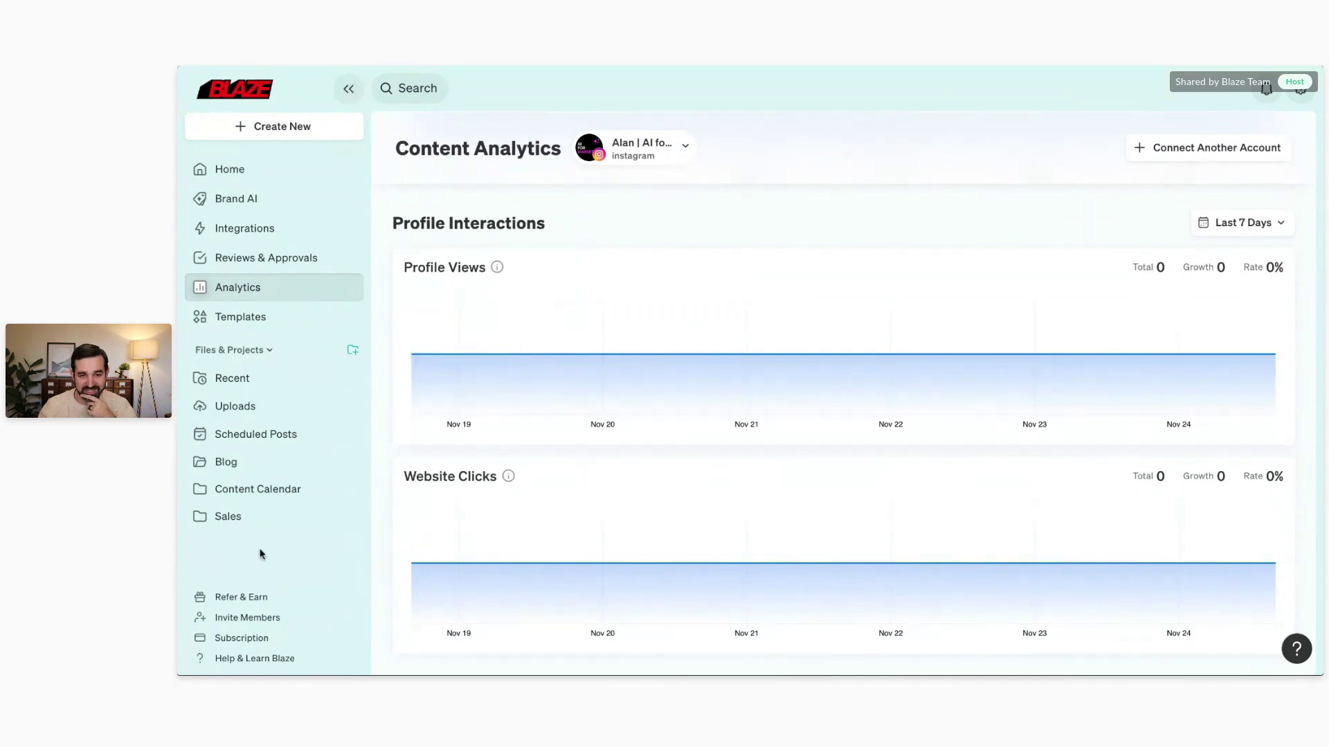
# Step: Copy the refer-a-friend referral link, then dismiss the referral offer
pyautogui.click(228, 598)
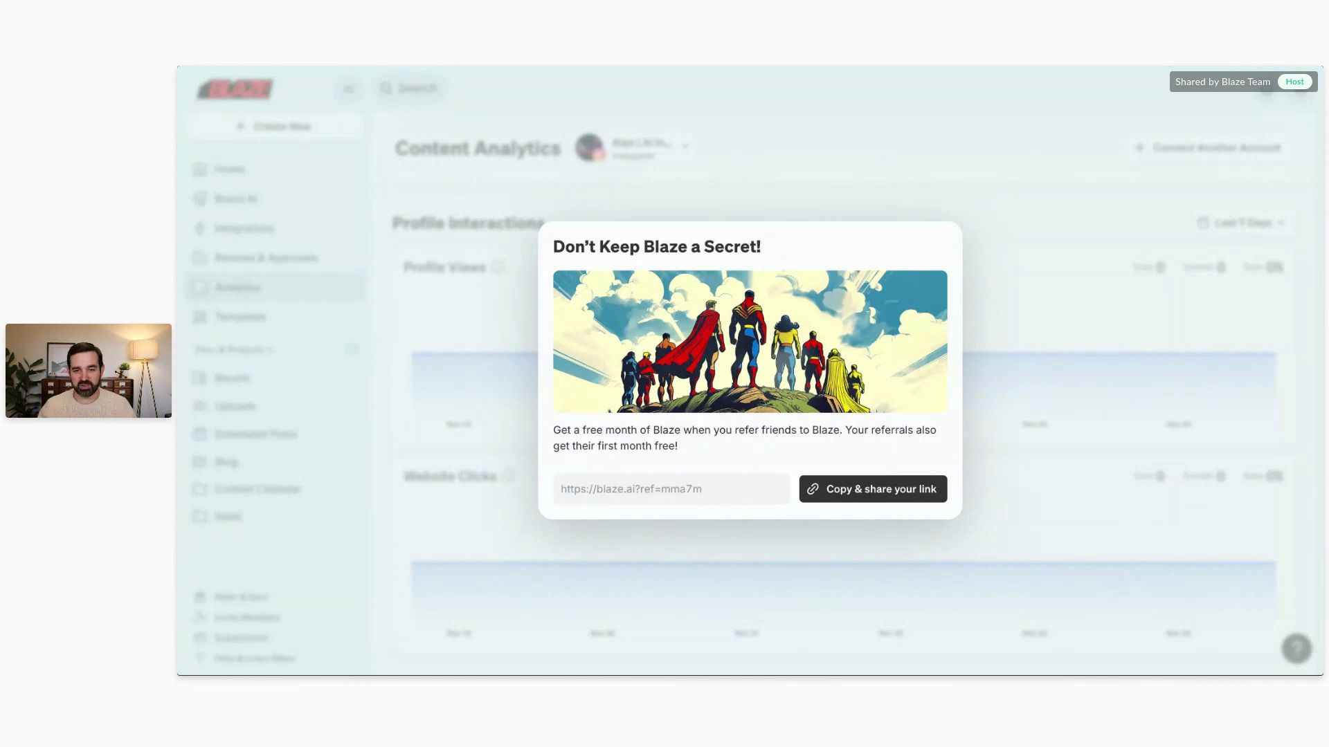
pyautogui.click(865, 490)
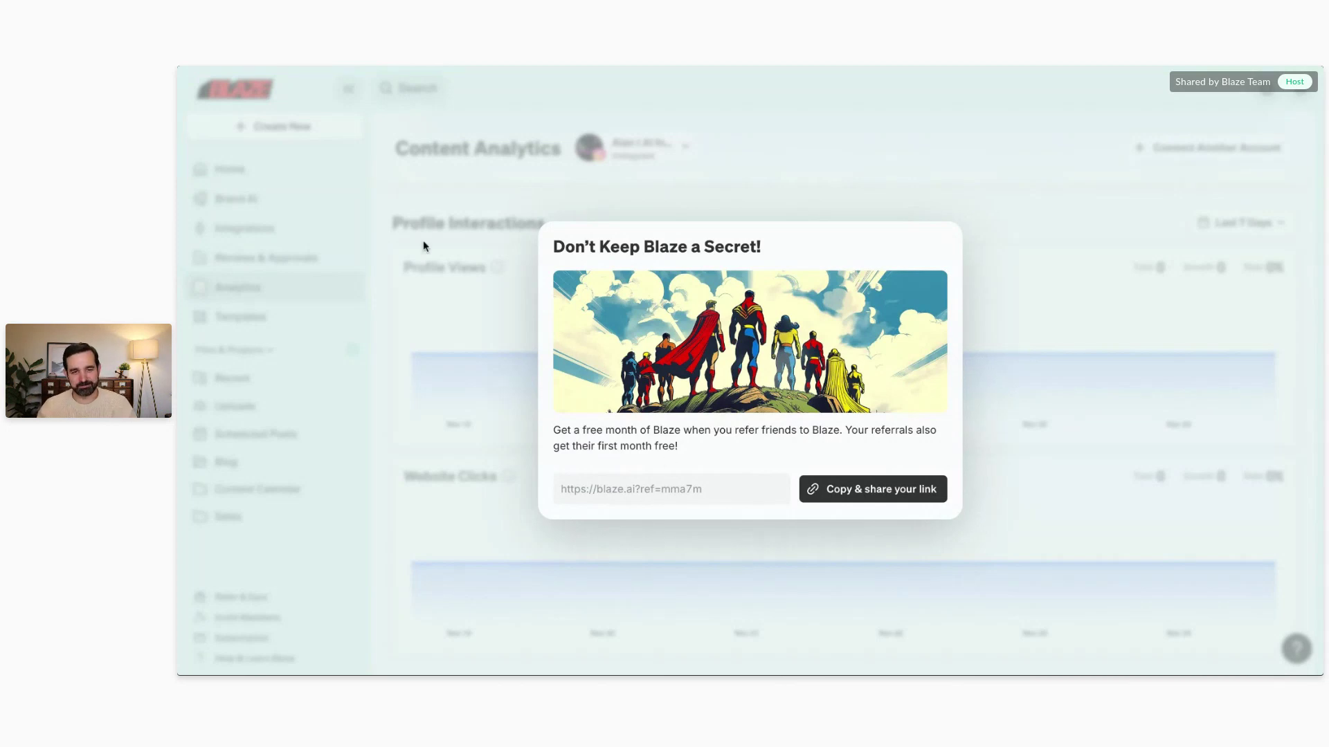
pyautogui.click(478, 222)
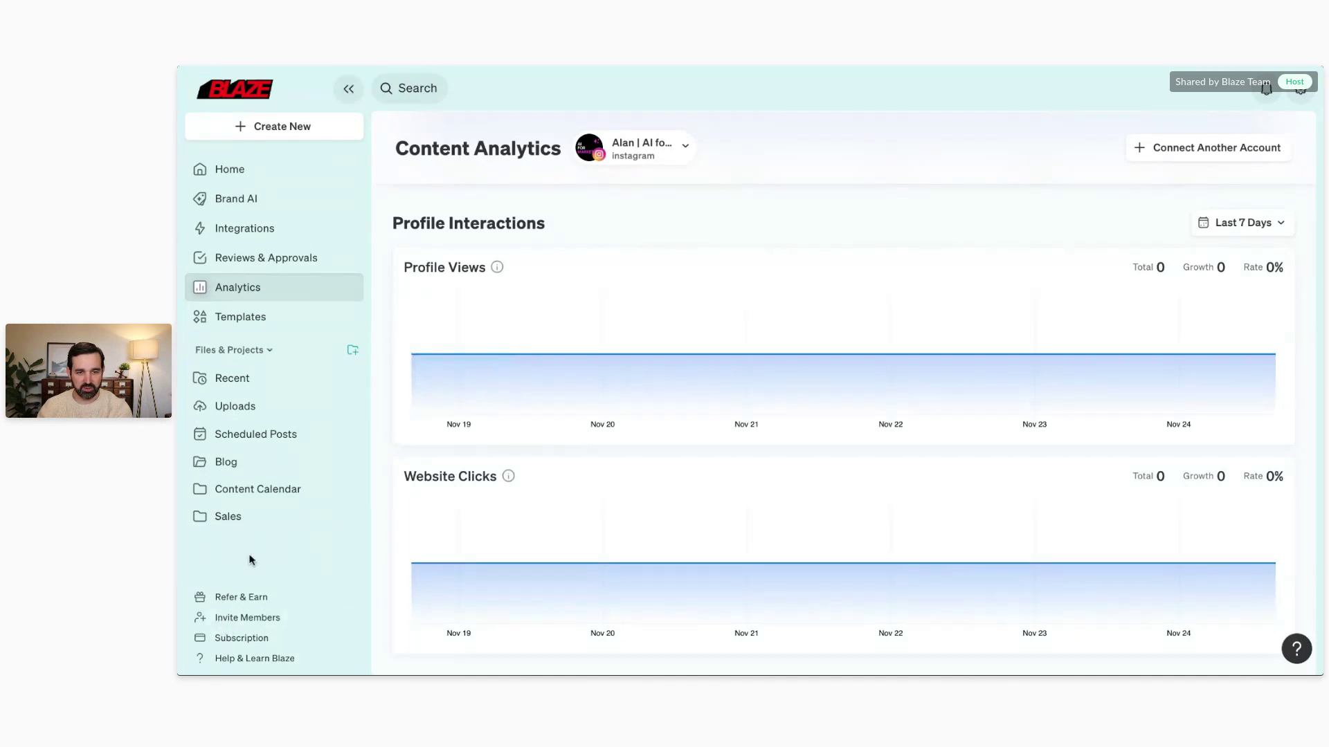
# Step: Compare subscription plans with annual billing in workspace billing and start the Creator plan upgrade
pyautogui.click(239, 639)
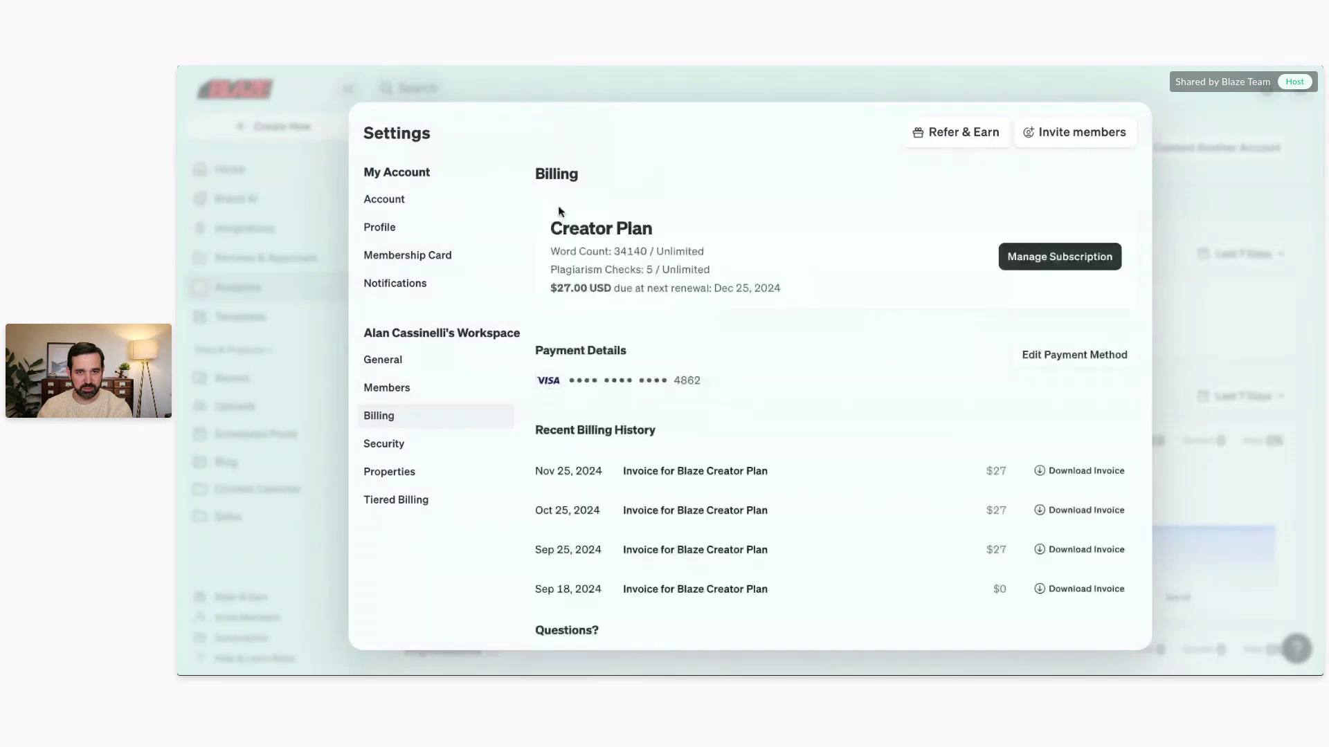
pyautogui.click(1052, 269)
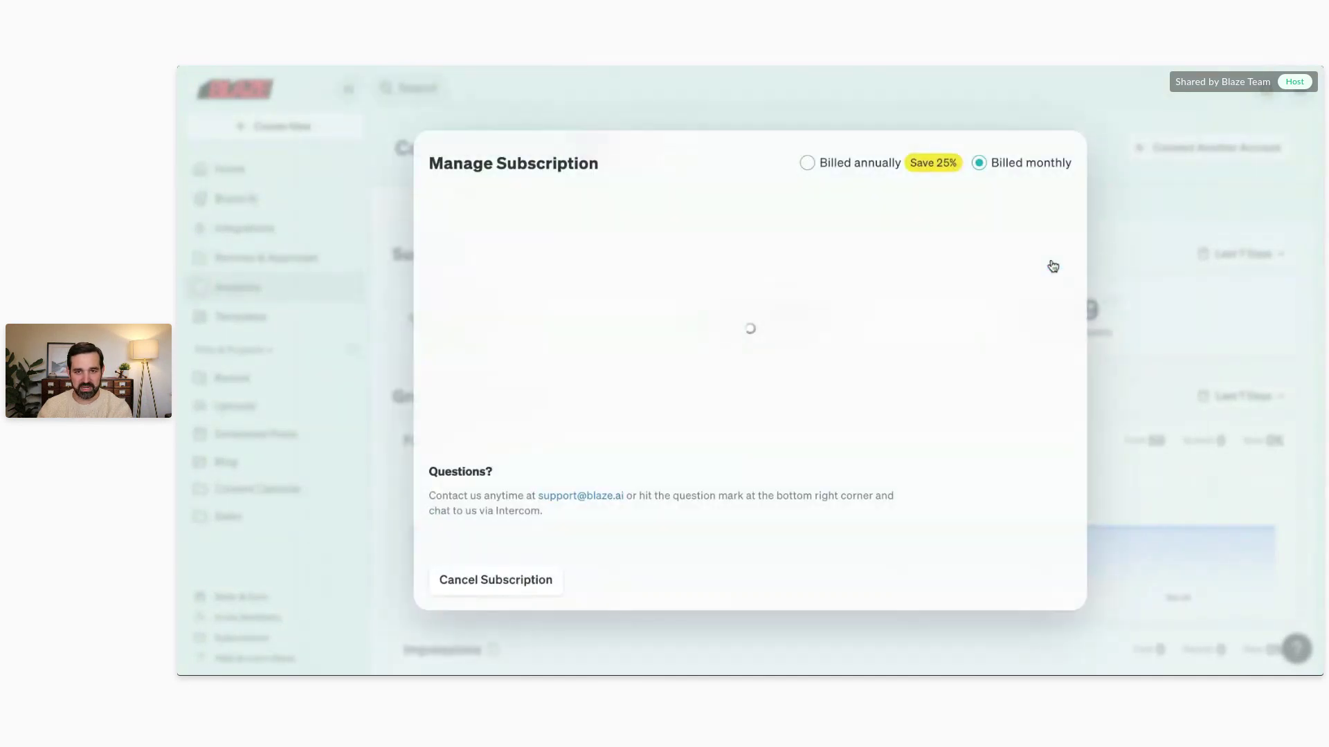
pyautogui.click(808, 135)
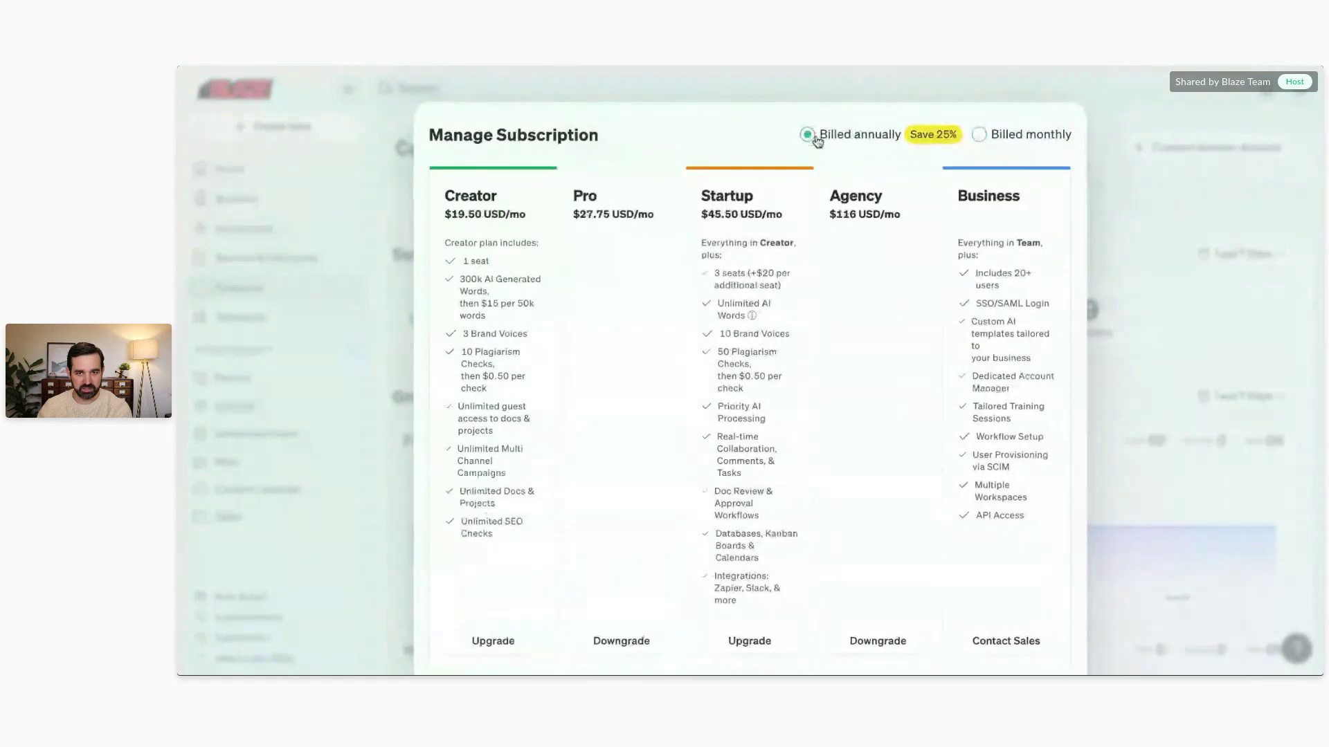
pyautogui.click(351, 185)
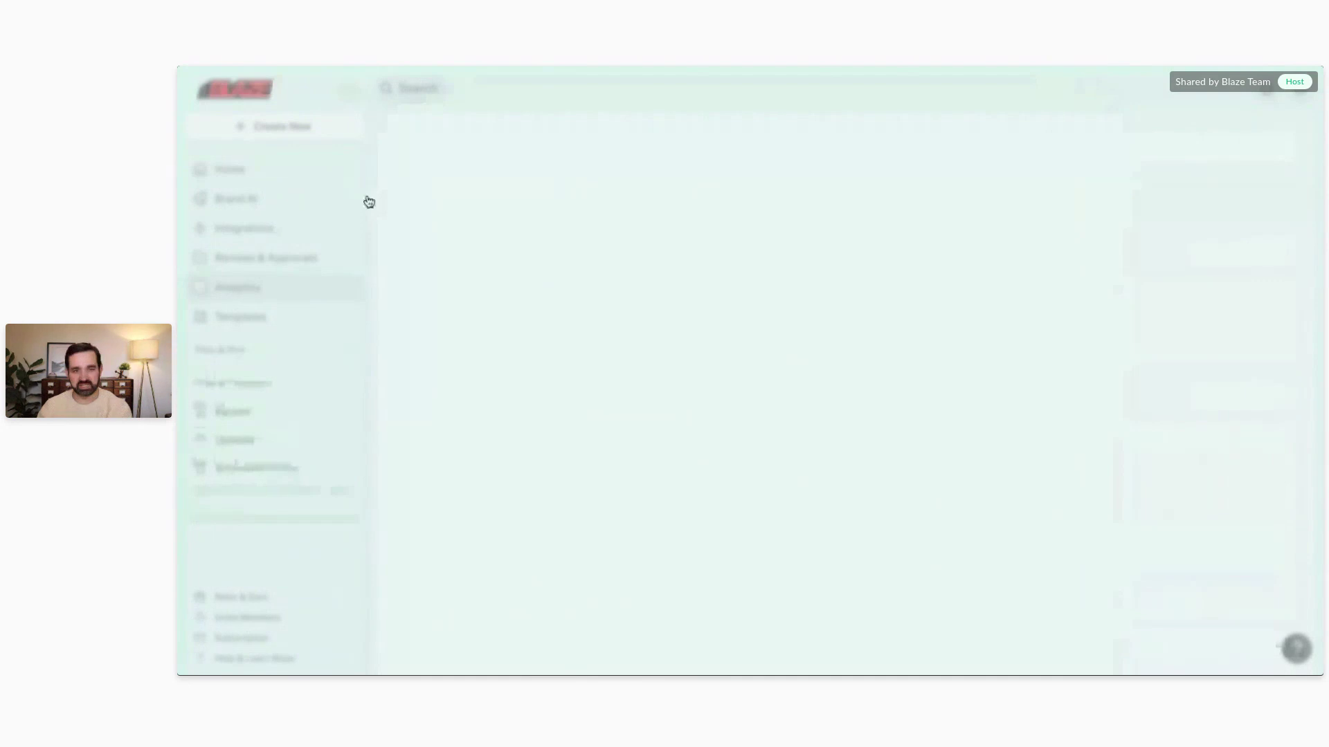
pyautogui.click(1038, 256)
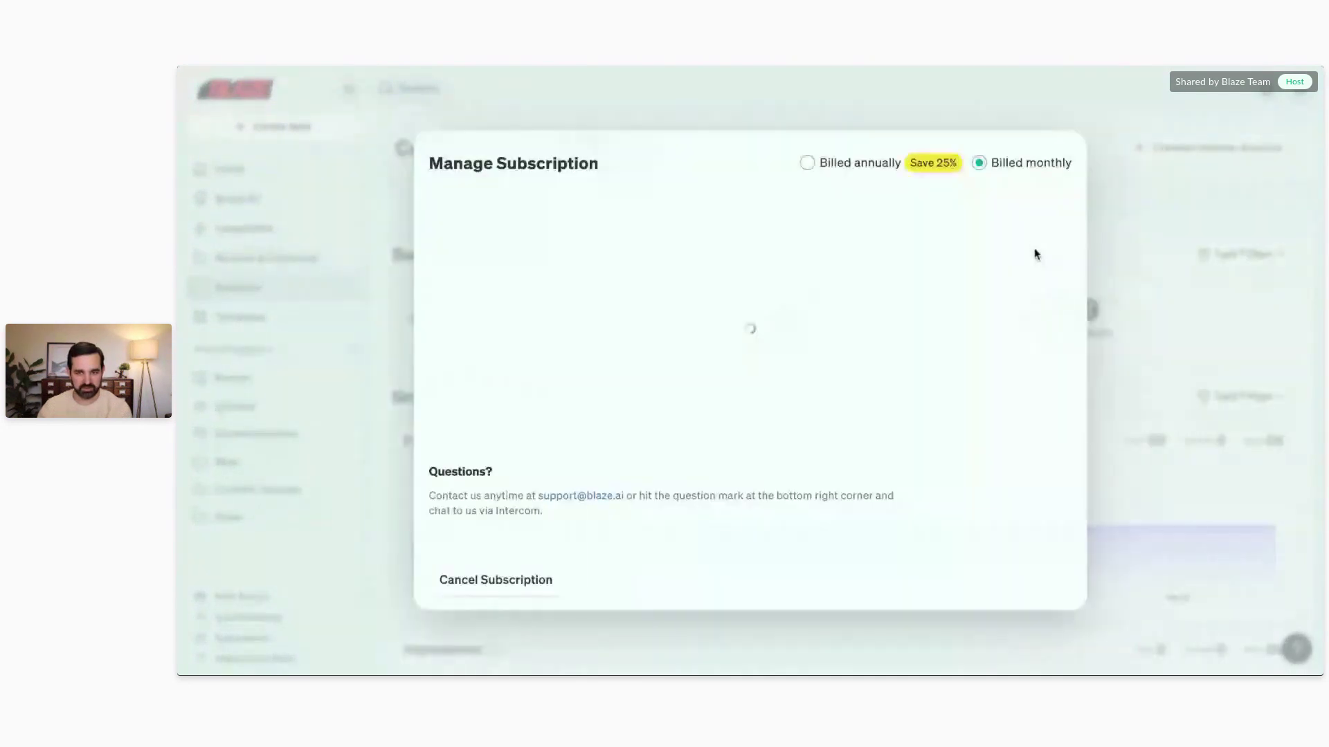
pyautogui.click(805, 134)
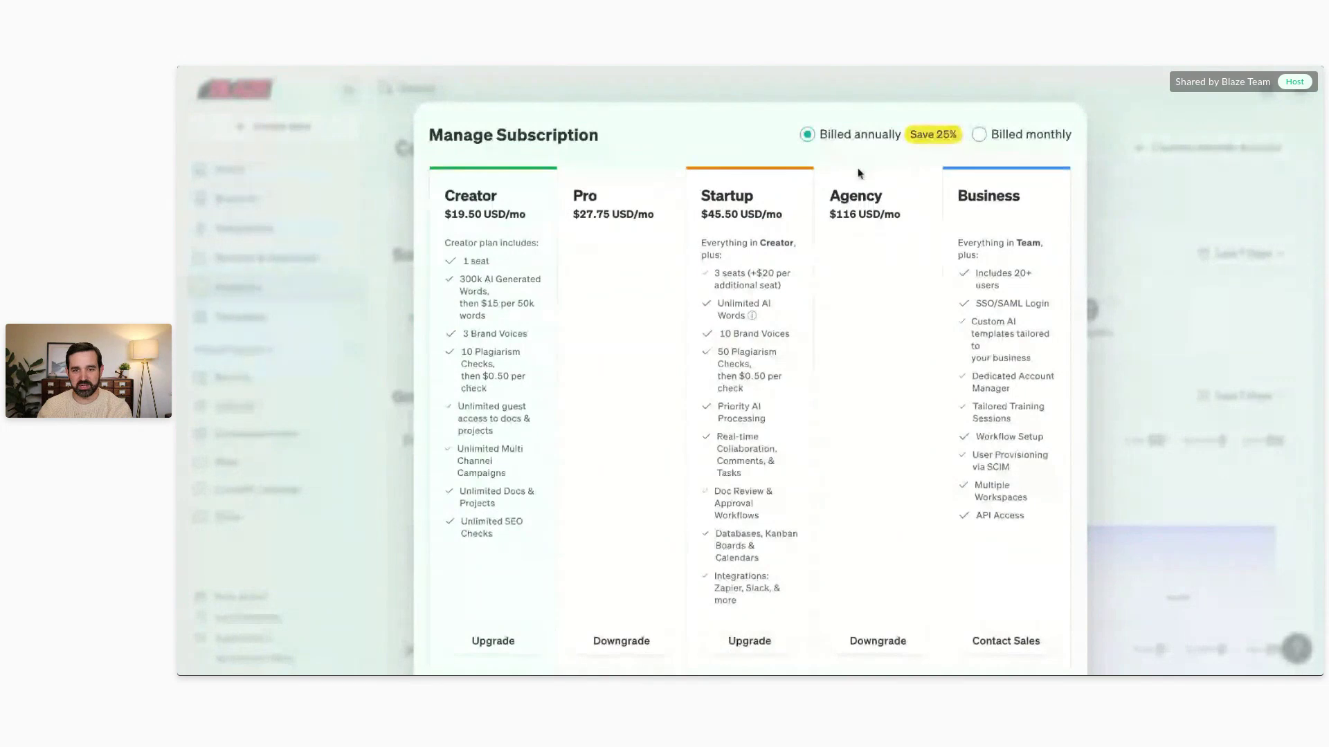
pyautogui.click(490, 647)
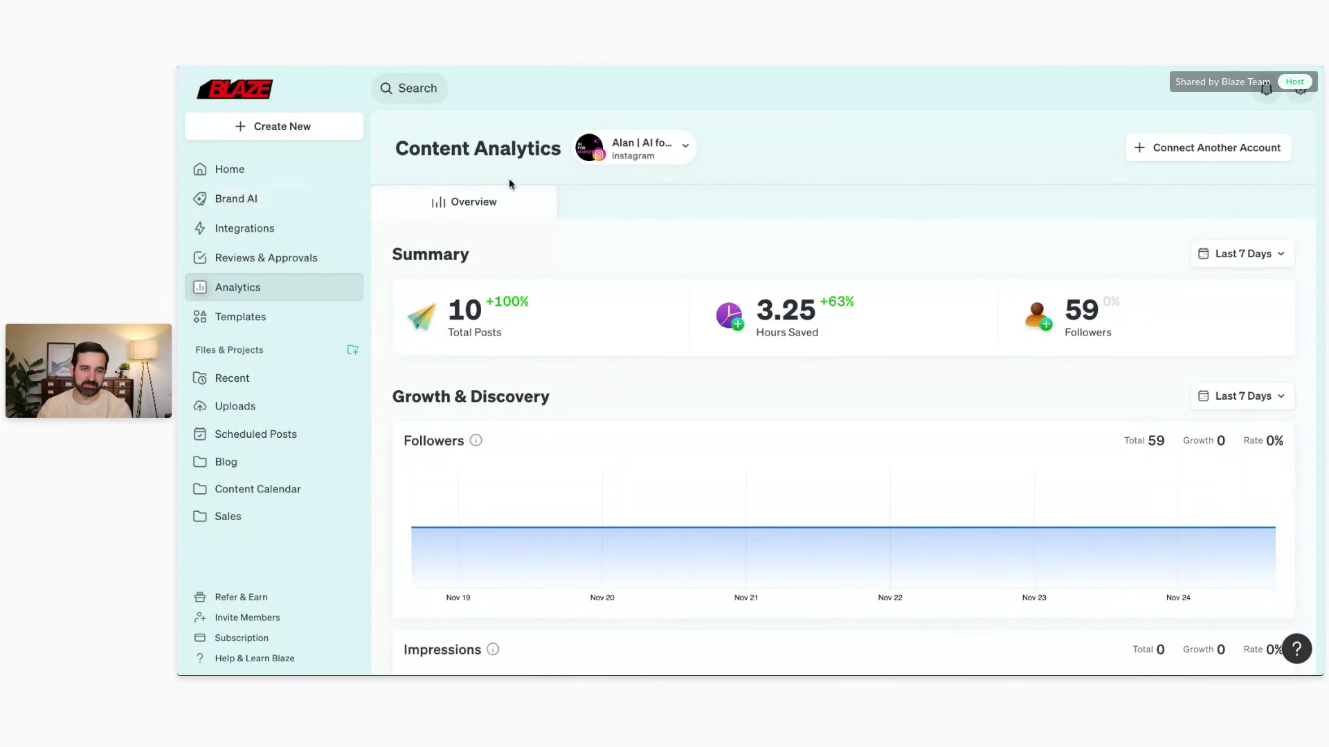
# Step: Open the Blaze Help Center's Integrations collection of articles
pyautogui.click(1296, 649)
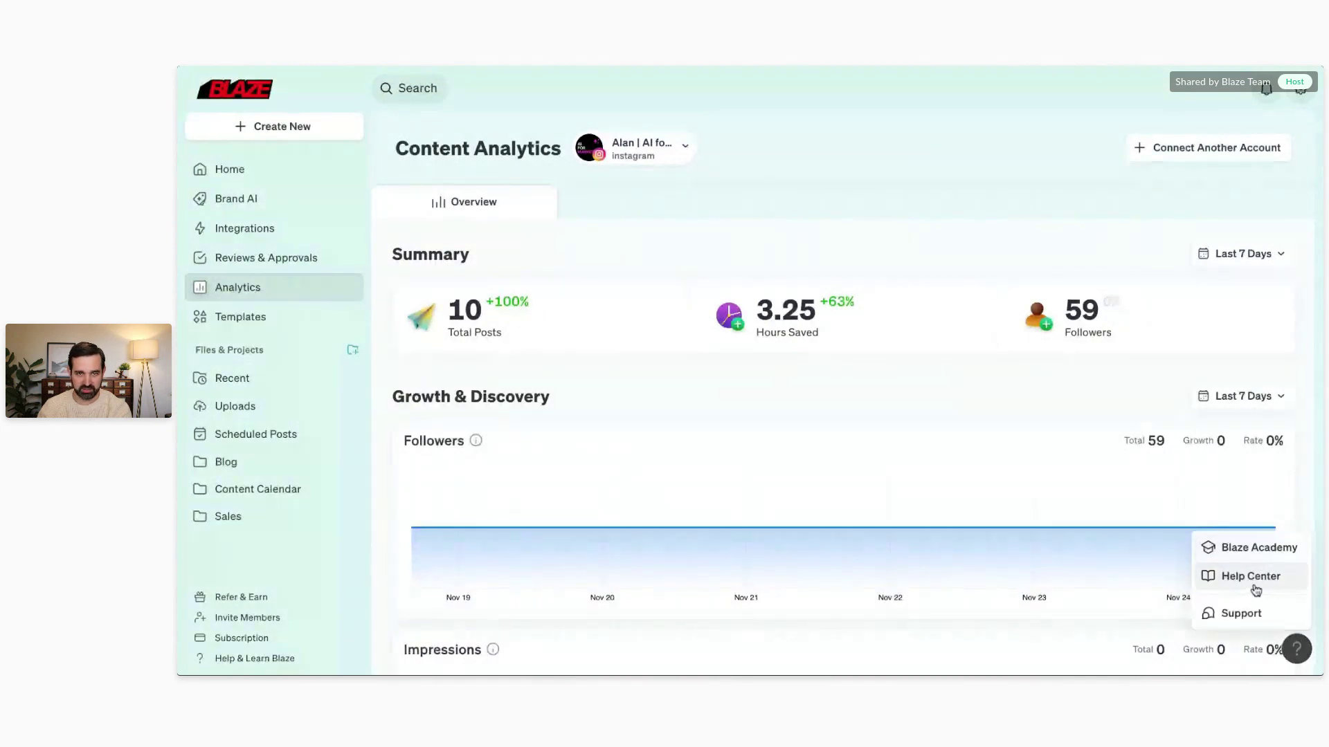
pyautogui.click(1251, 577)
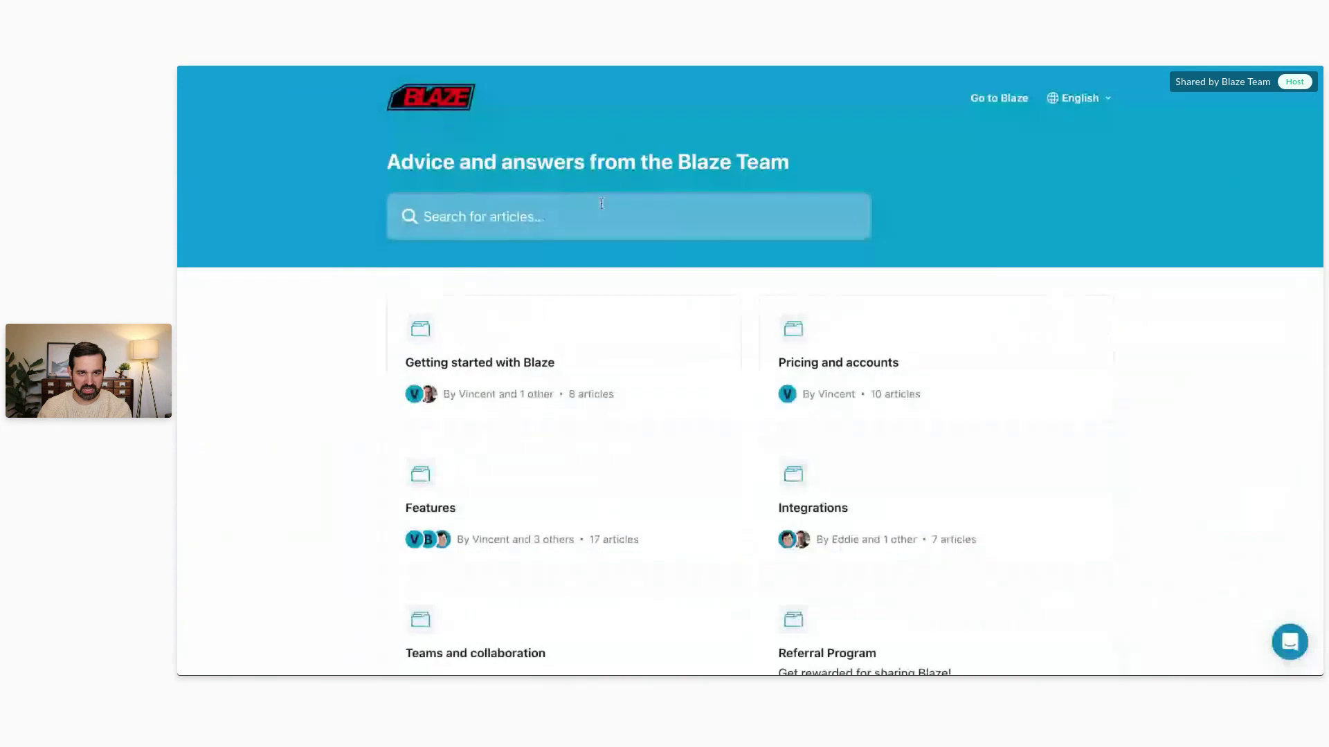
pyautogui.click(810, 505)
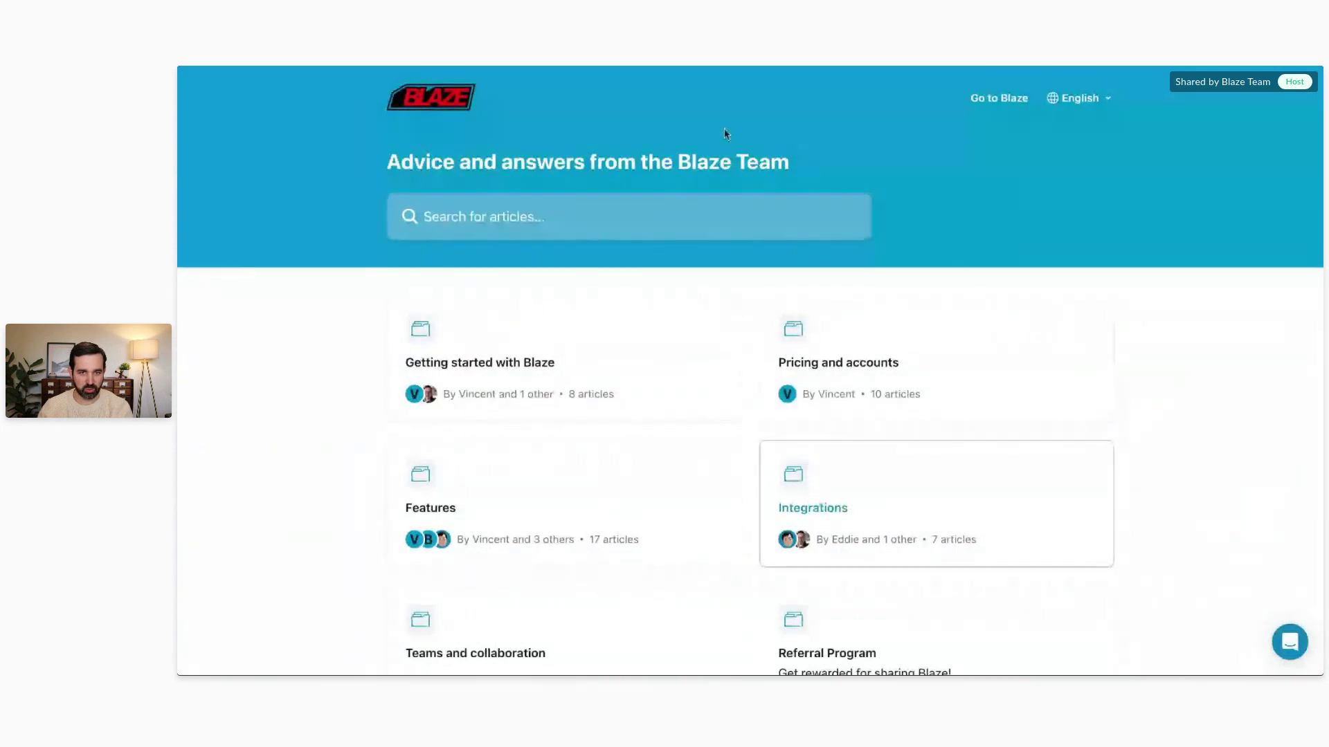
pyautogui.scroll(-4, 674, 252)
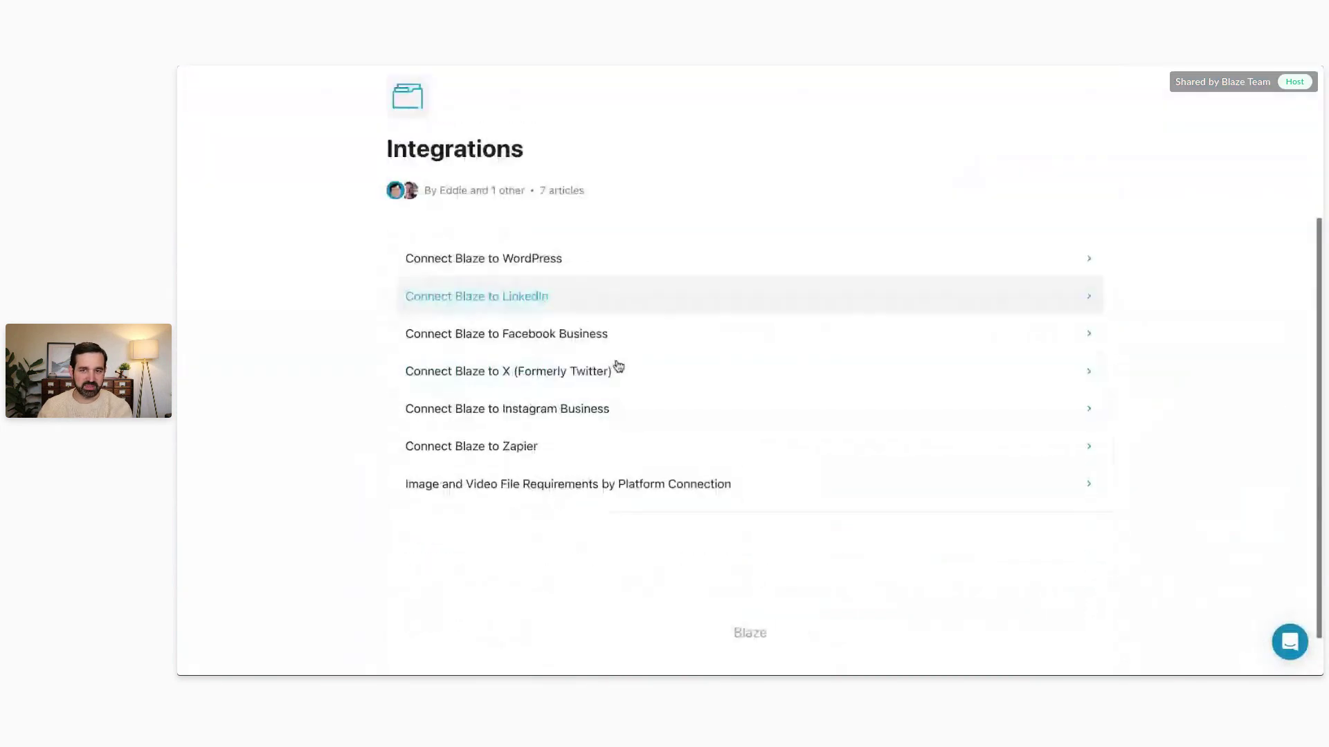
# Step: Read through the 'Connect Blaze to Facebook Business' help article
pyautogui.click(532, 331)
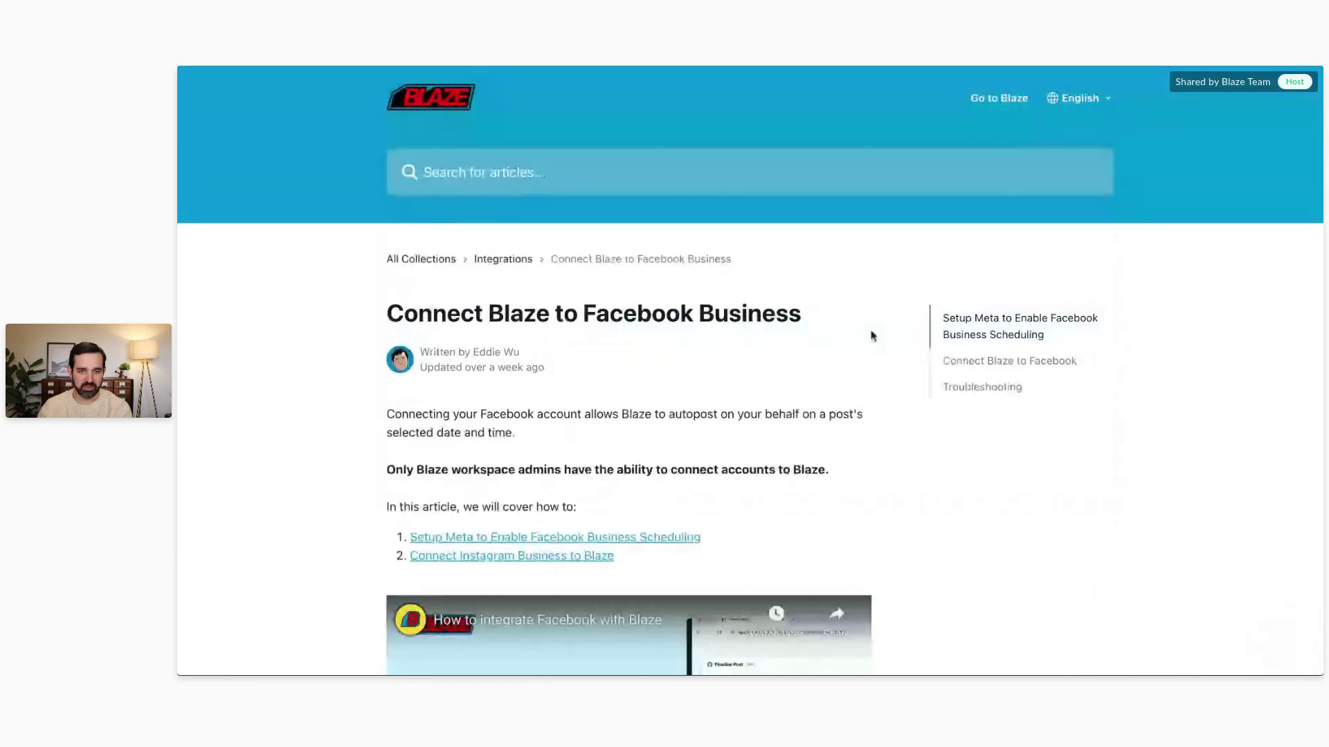
pyautogui.scroll(-4, 911, 318)
pyautogui.scroll(-1, 911, 316)
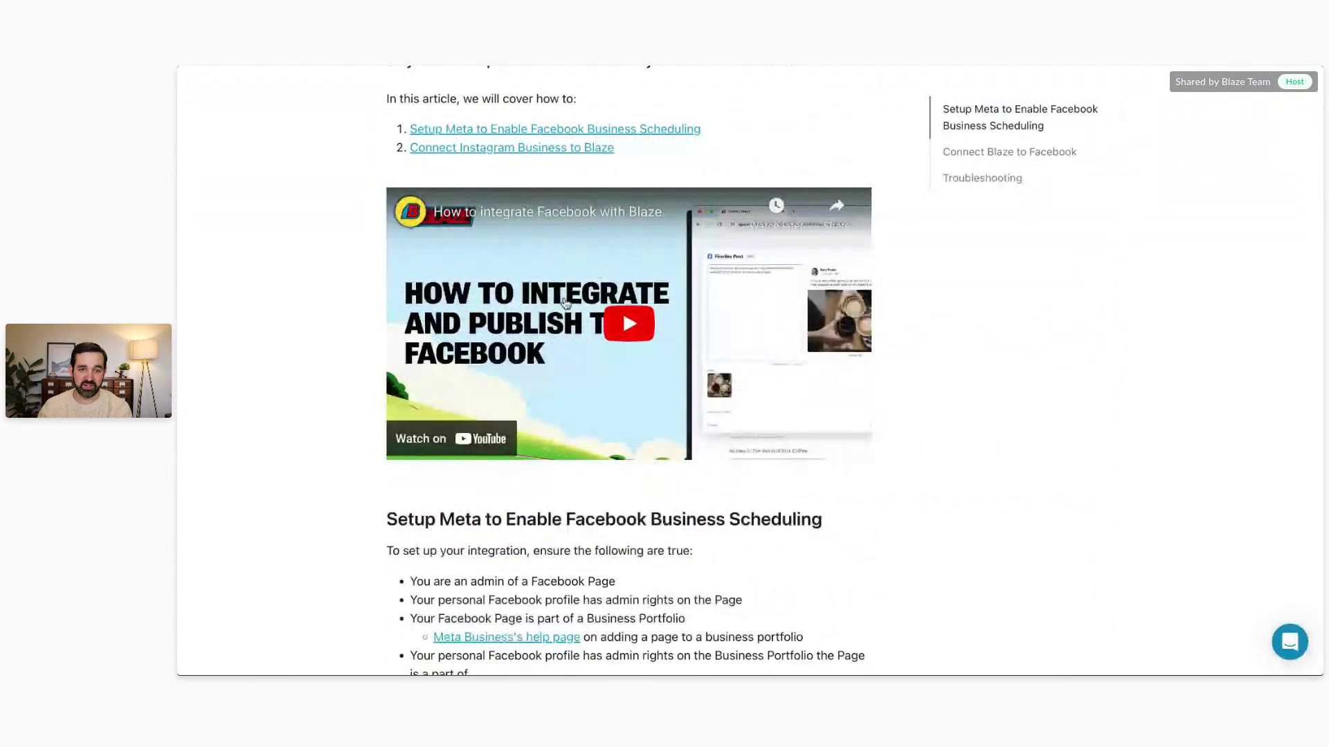
pyautogui.scroll(-4, 642, 258)
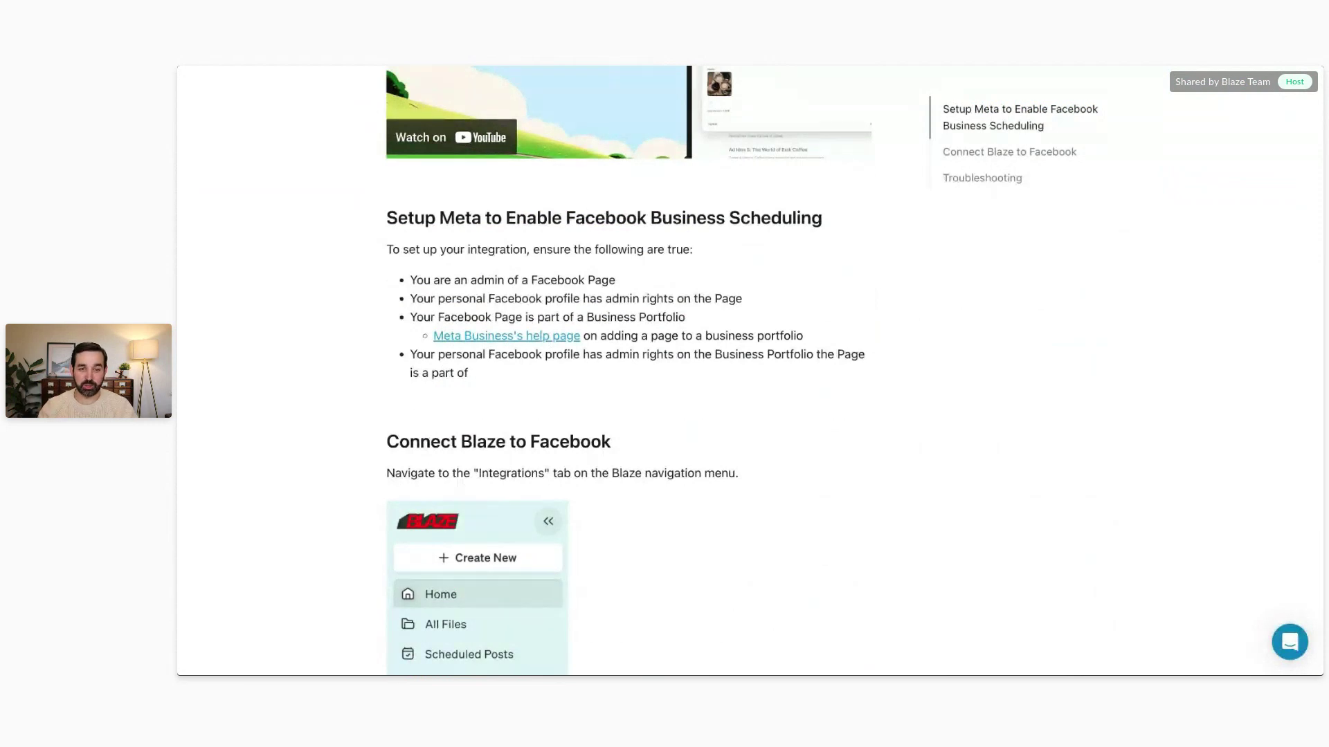
pyautogui.scroll(-10, 662, 296)
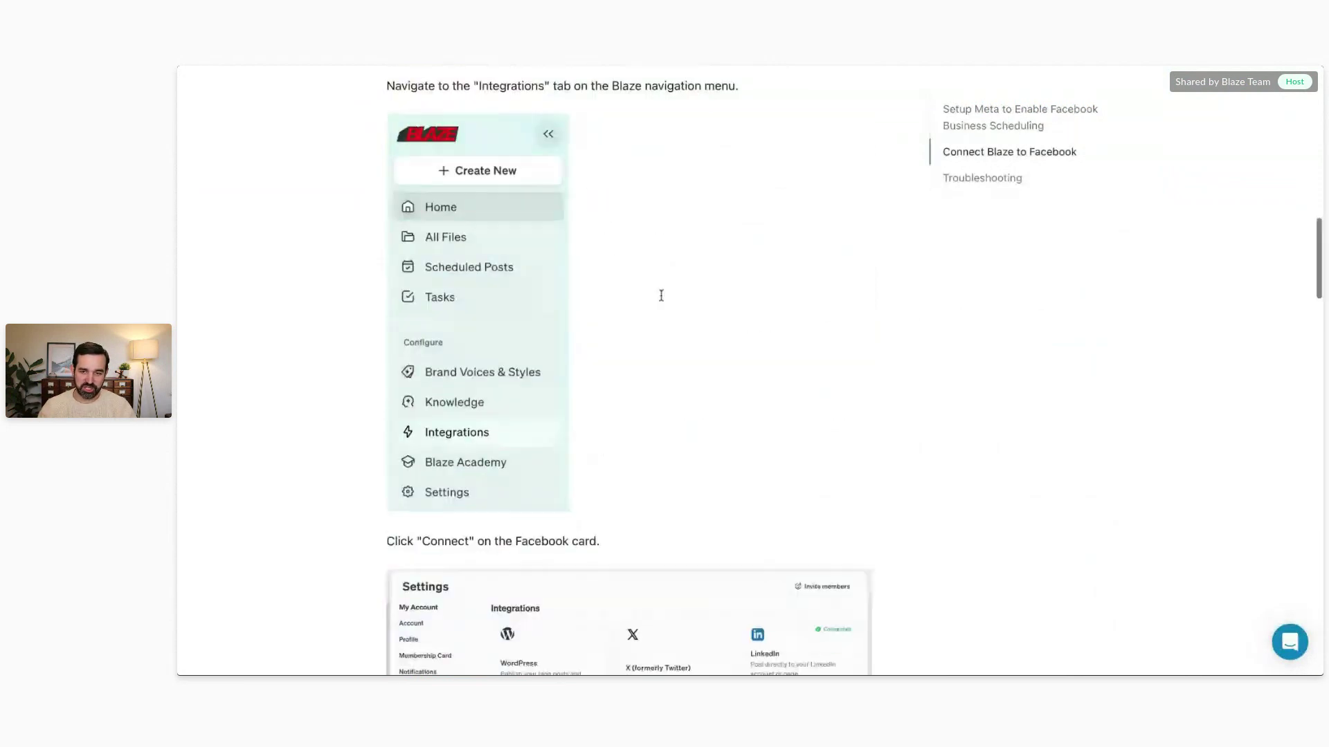
pyautogui.scroll(-14, 662, 299)
pyautogui.scroll(20, 654, 311)
pyautogui.scroll(3, 651, 319)
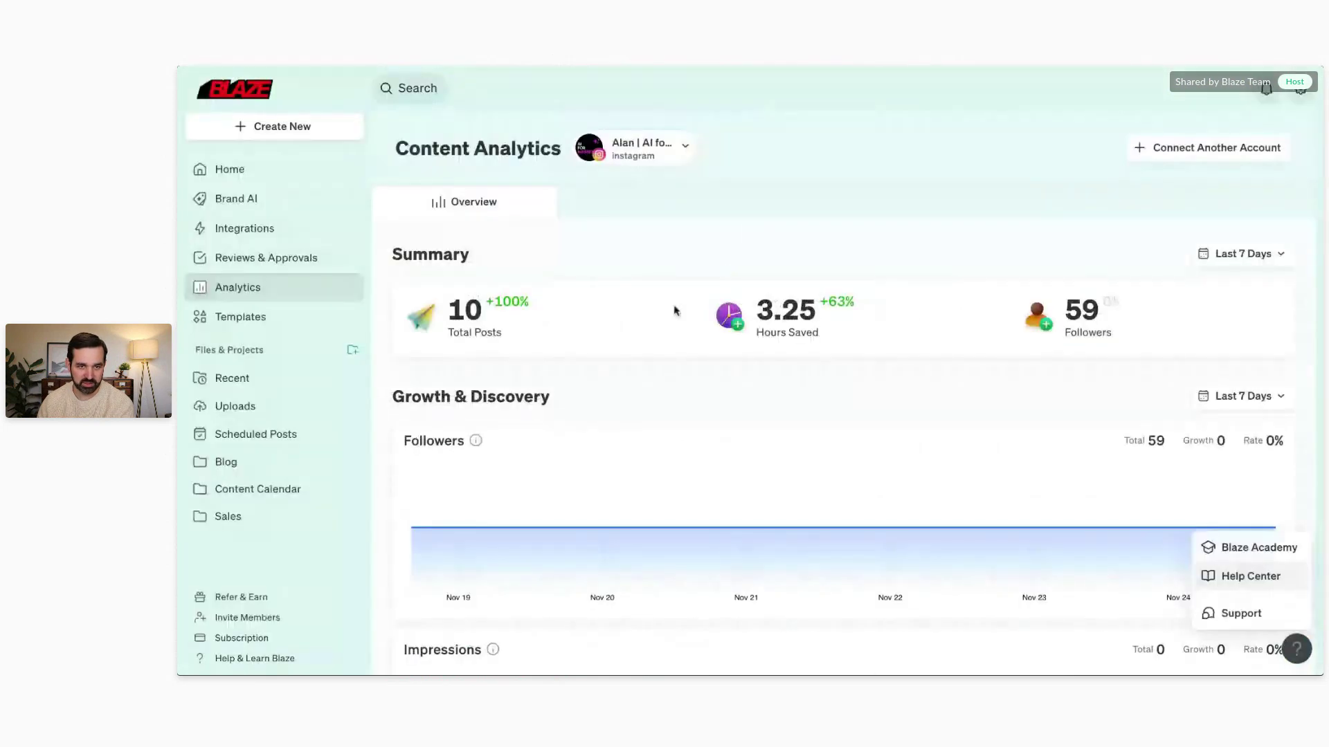
# Step: Close the help menu and go from Home to the Uploads library of logos and images
pyautogui.click(729, 202)
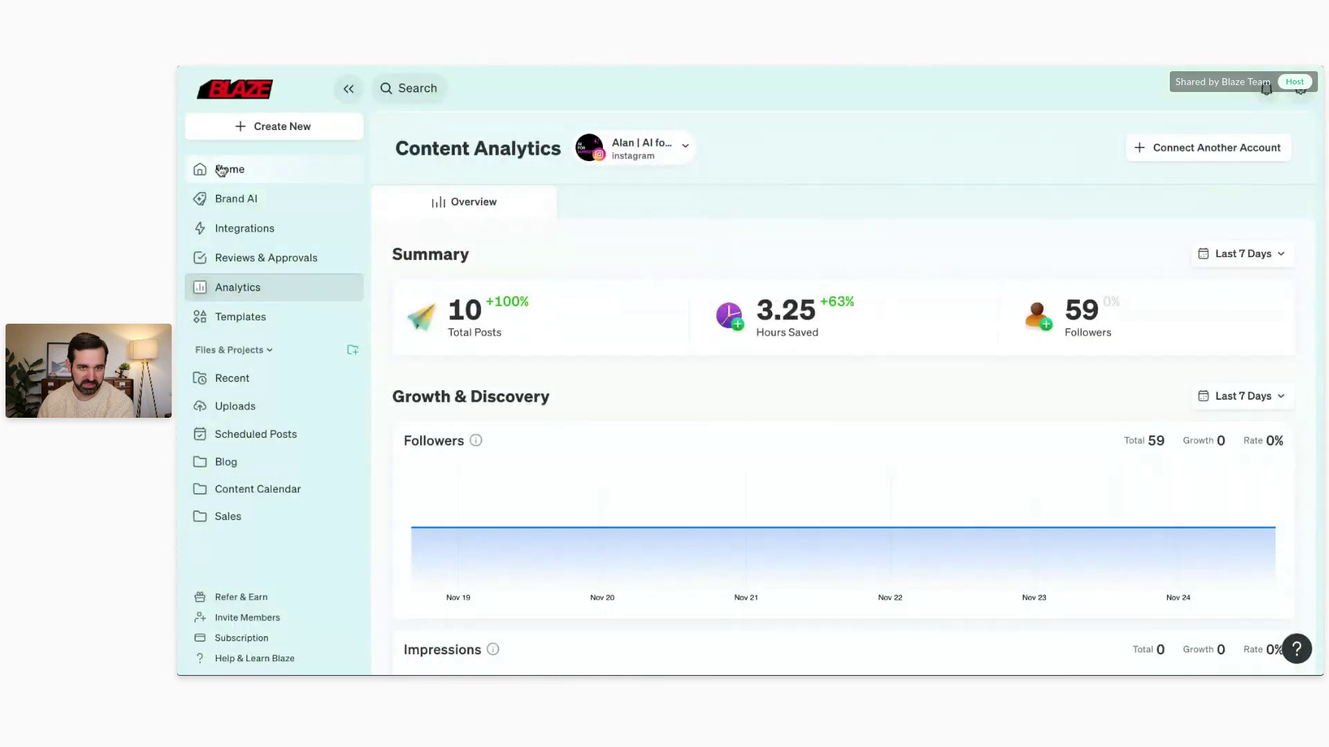
pyautogui.click(221, 171)
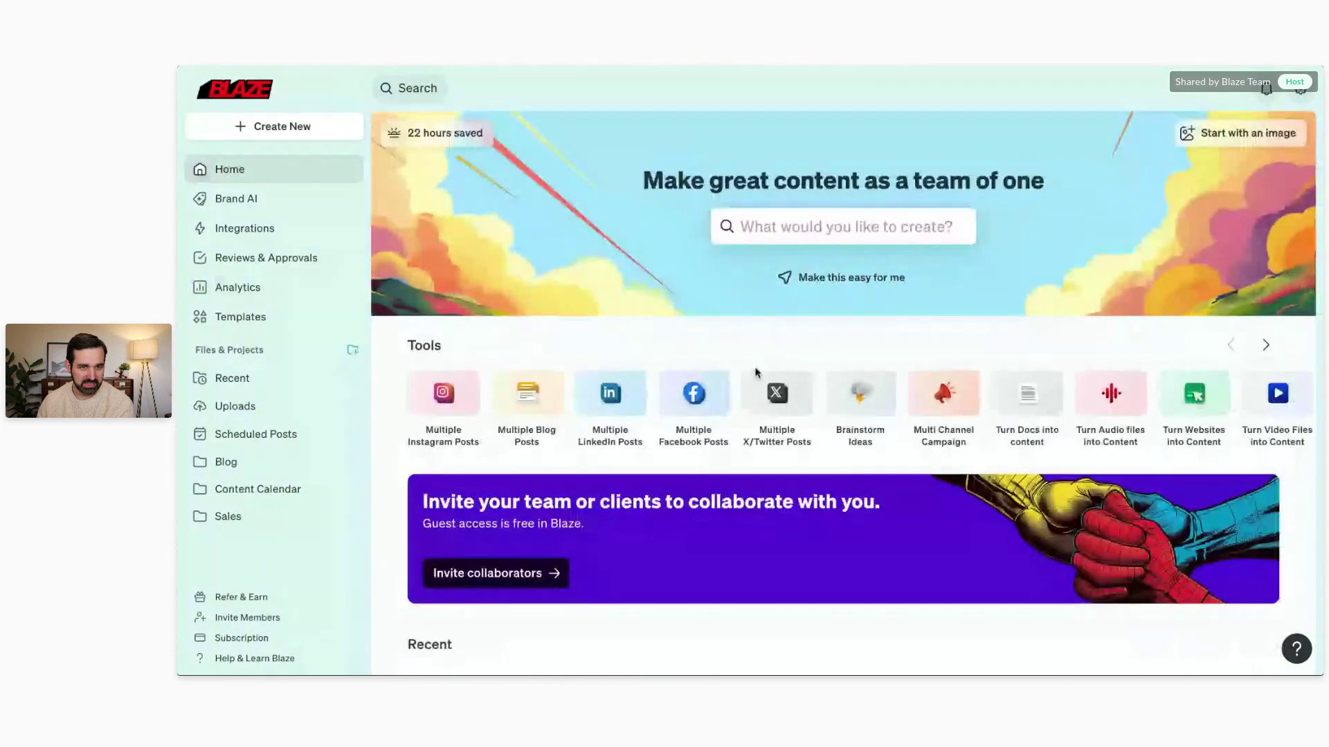
pyautogui.click(245, 409)
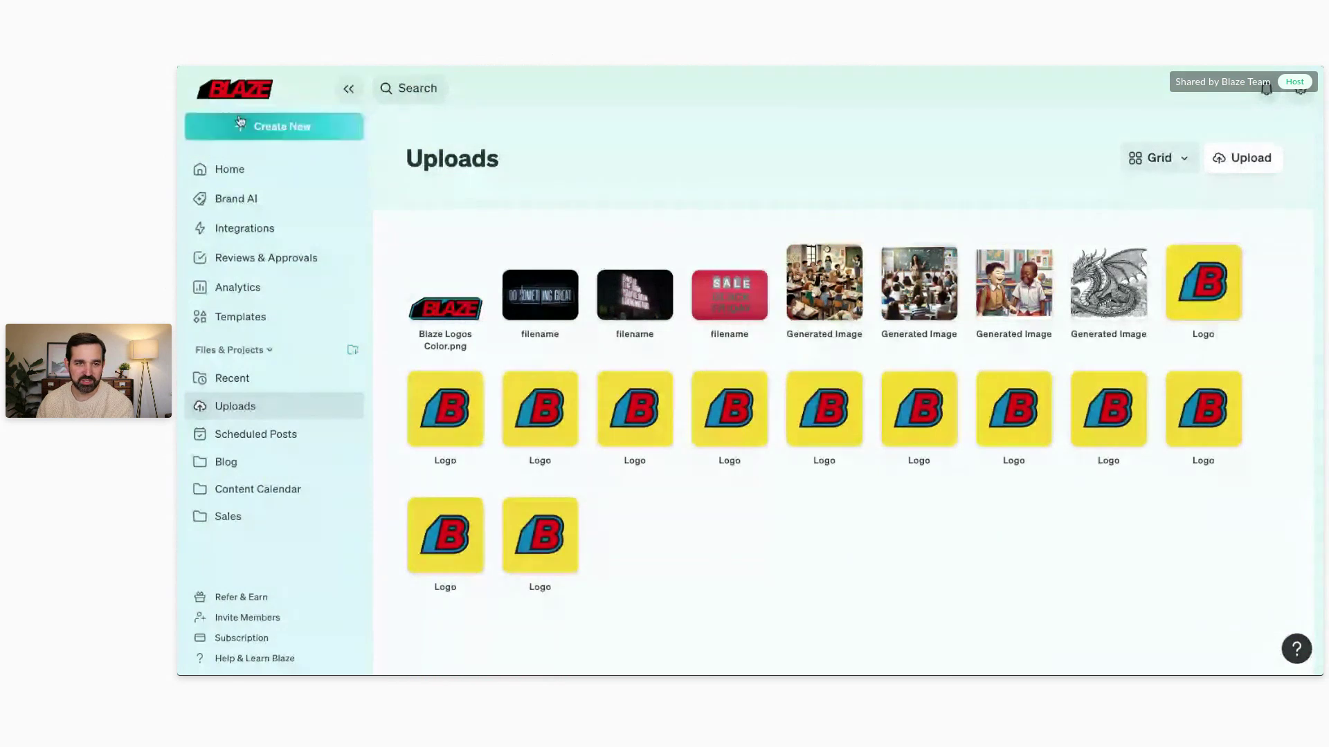
# Step: Start a new Instagram Square Post (1080x1080) design named 'AI generated image'
pyautogui.click(260, 126)
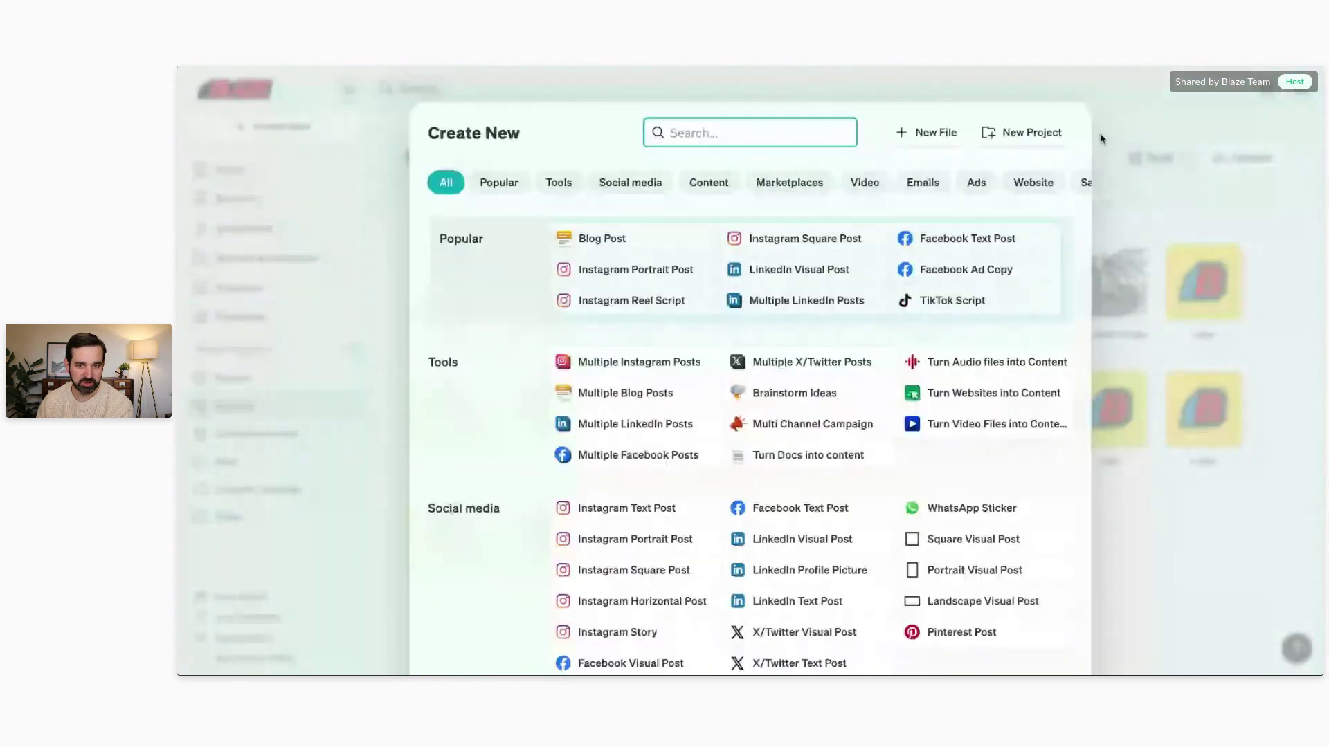
pyautogui.click(927, 132)
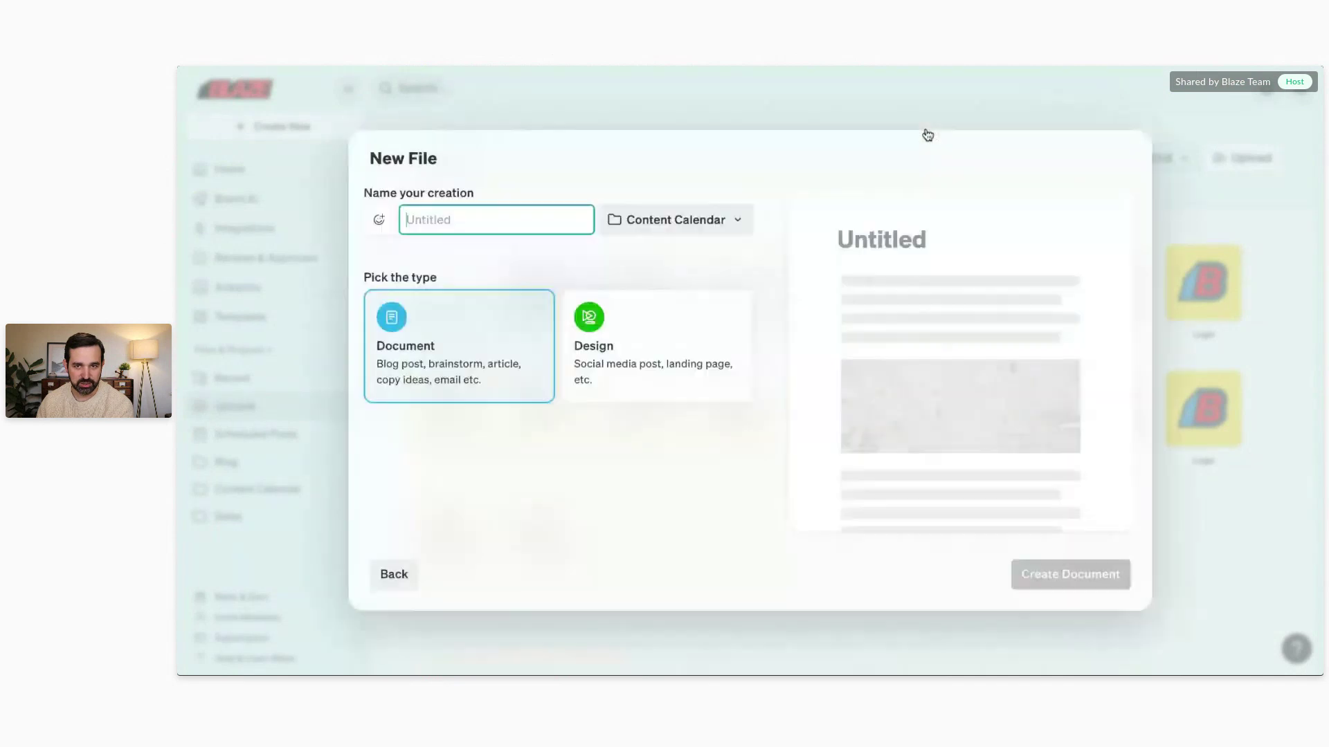
pyautogui.click(643, 339)
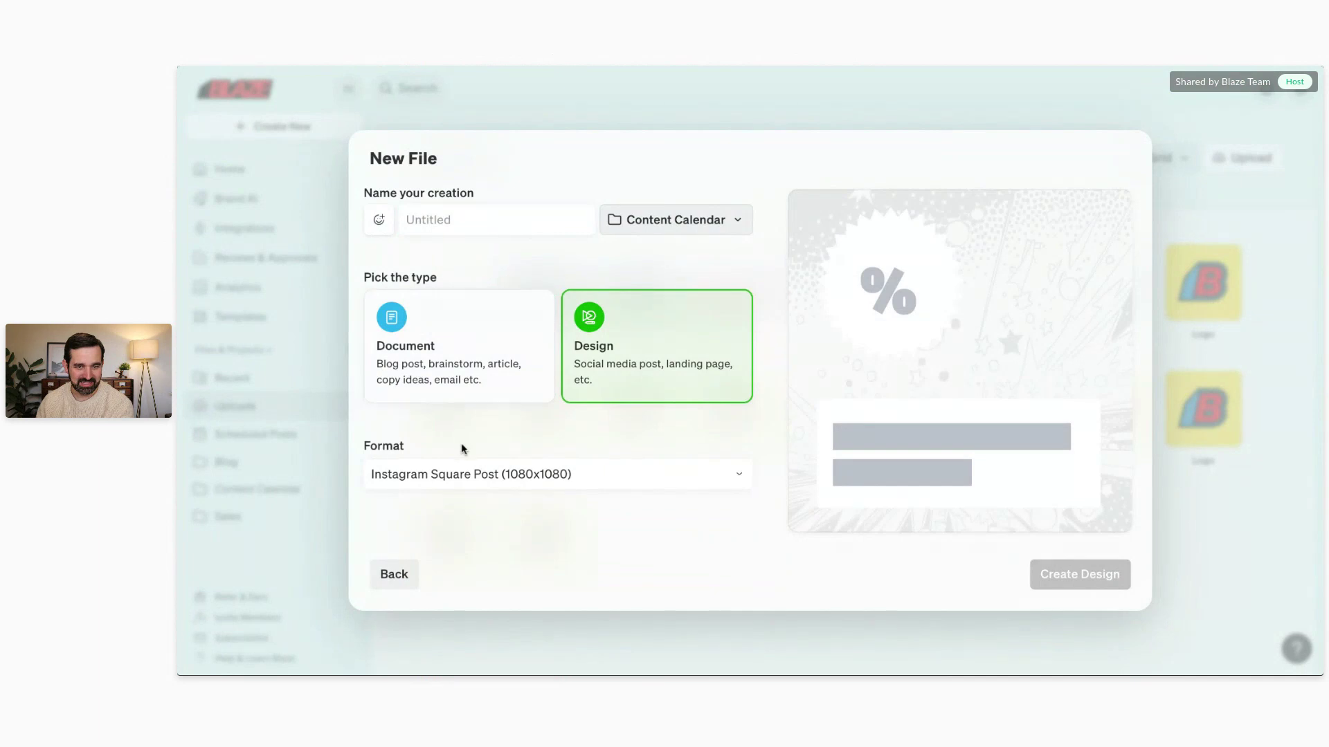
pyautogui.click(463, 474)
pyautogui.scroll(-3, 449, 554)
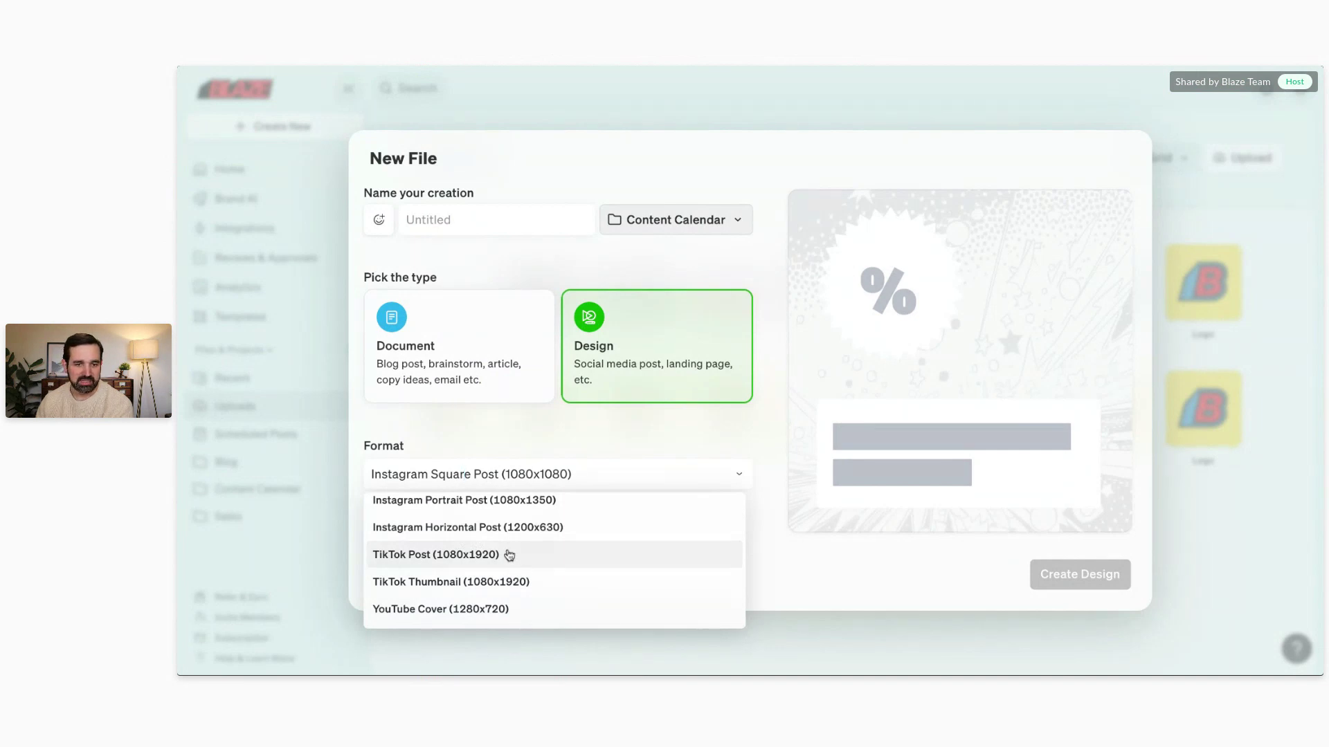
pyautogui.scroll(3, 504, 555)
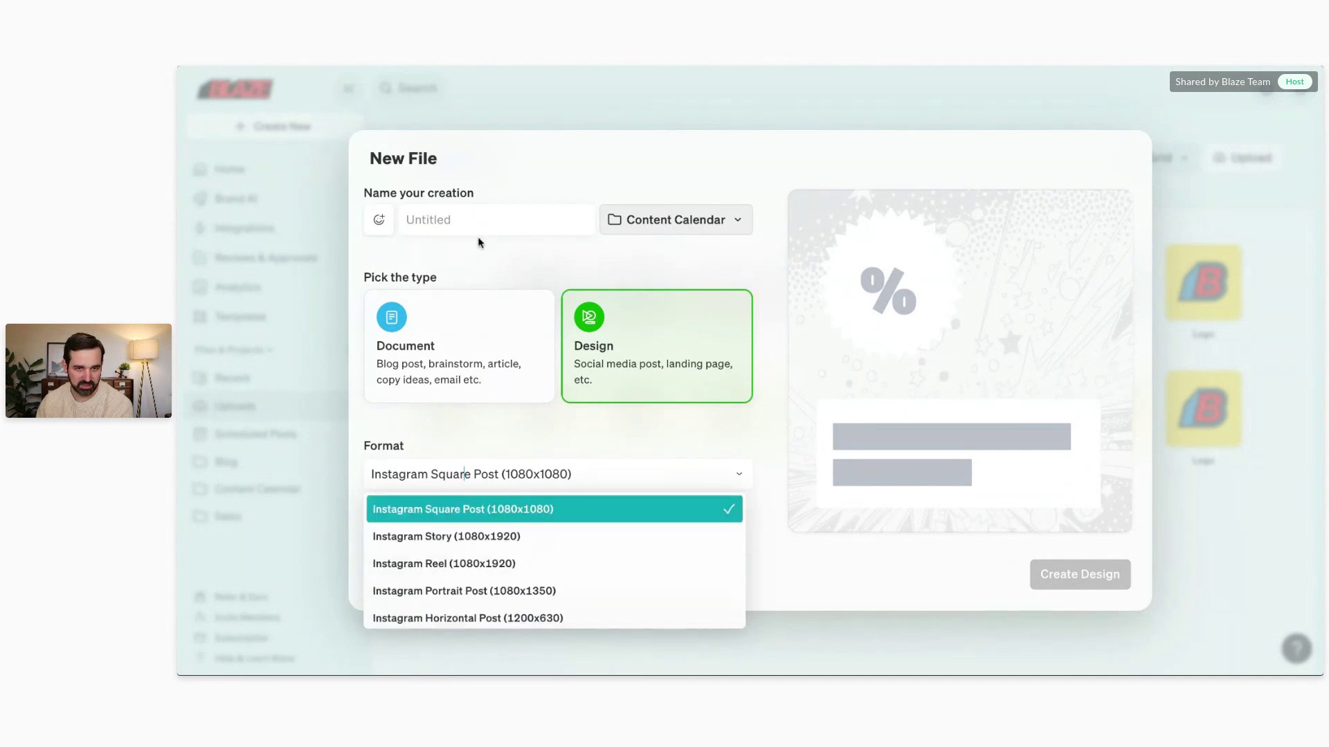
pyautogui.click(484, 223)
pyautogui.write('A')
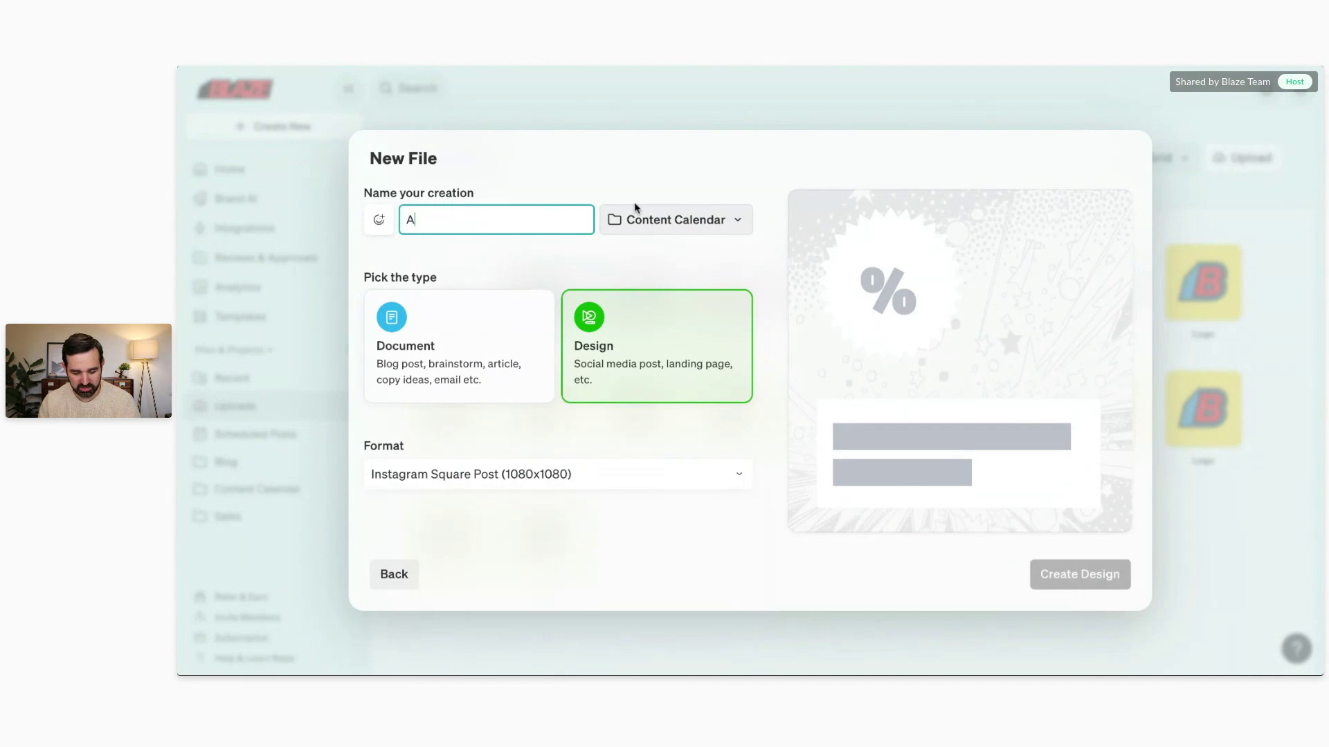
pyautogui.write('I generated image')
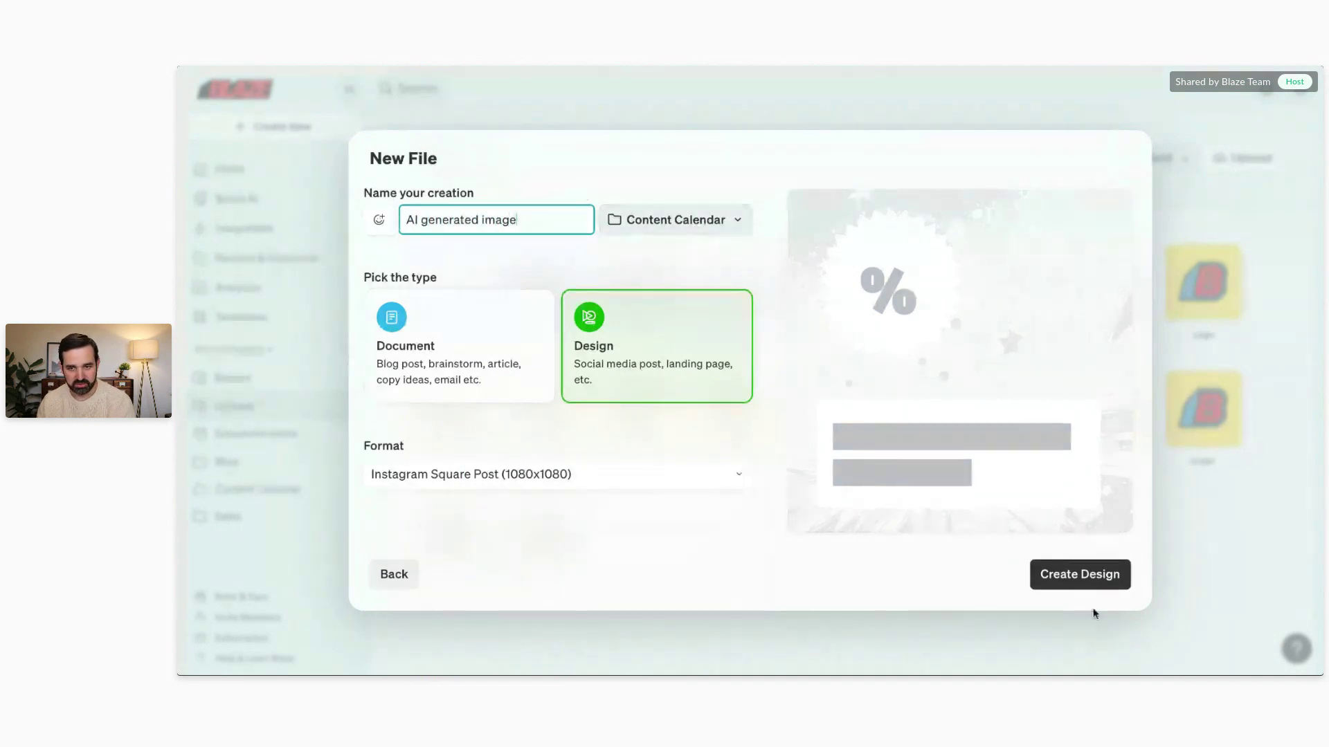
# Step: Create the design and generate a Photo-style image from the prompt 'black friday sale'
pyautogui.click(1084, 573)
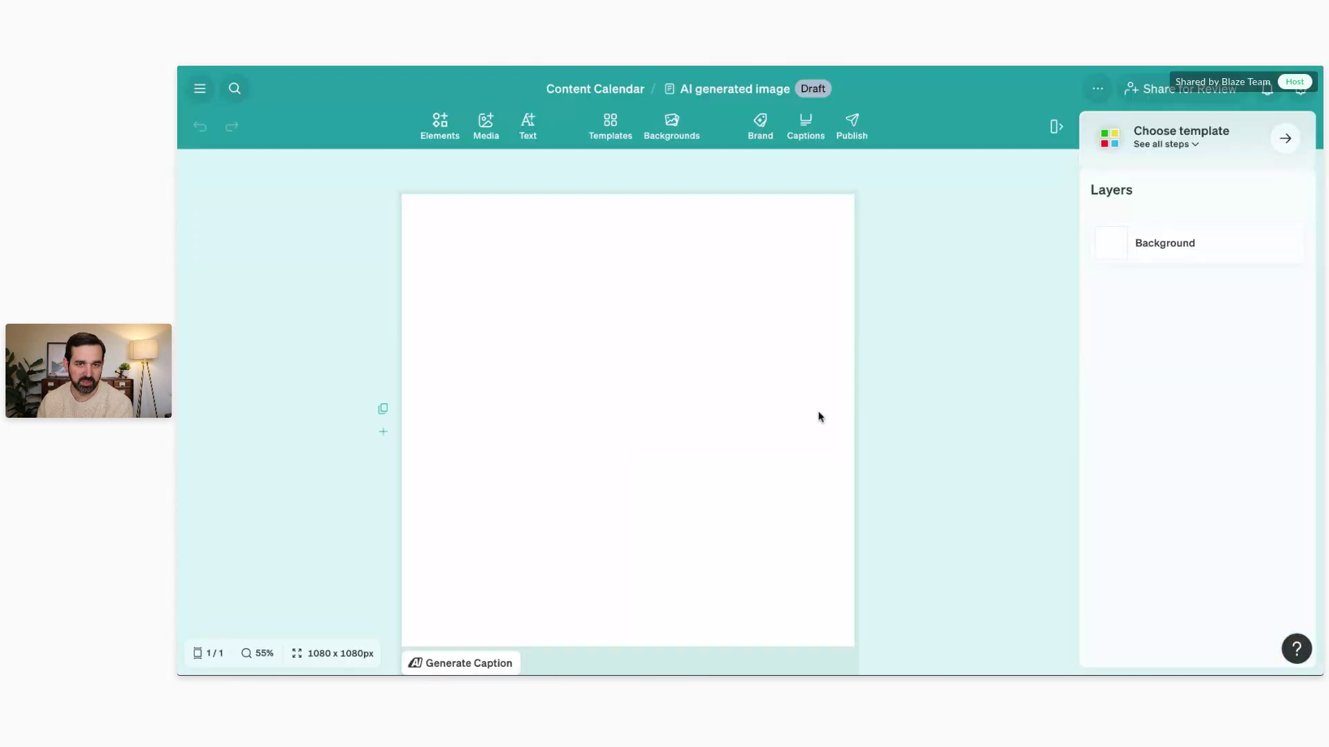
pyautogui.click(487, 123)
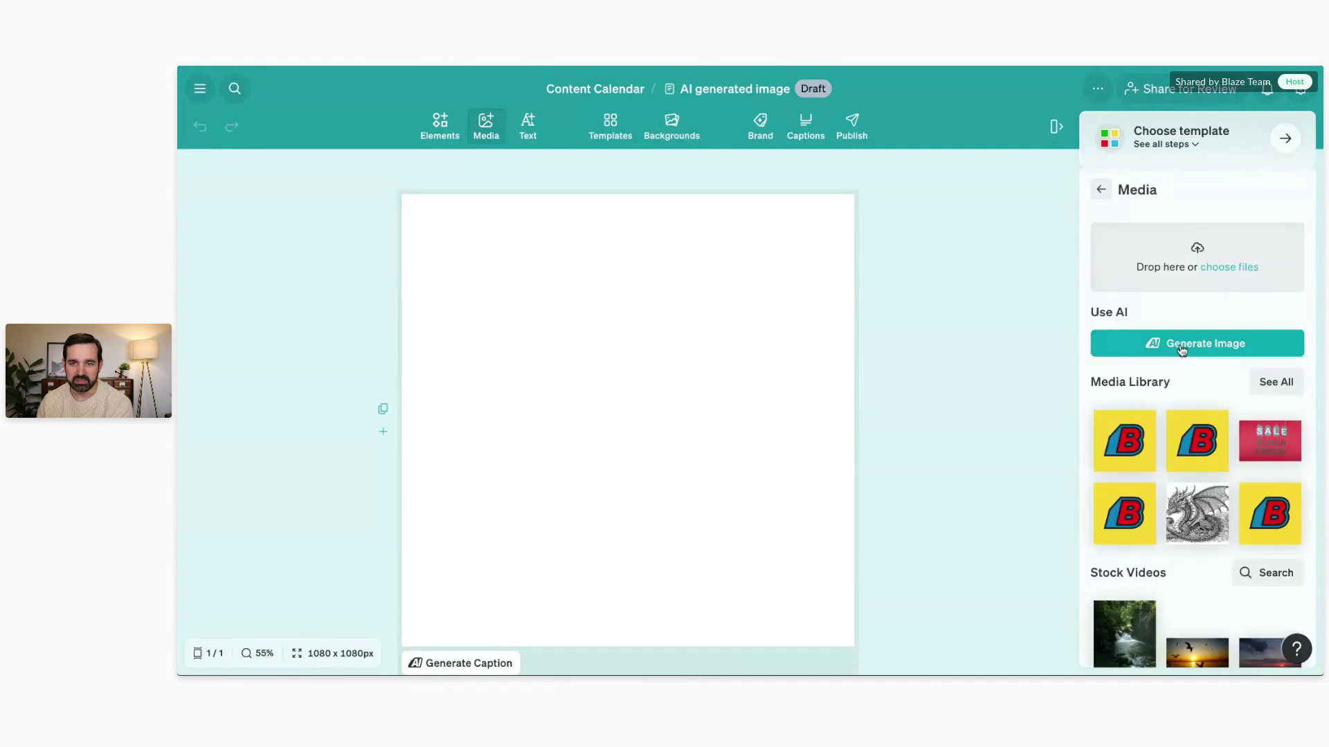
pyautogui.click(1178, 346)
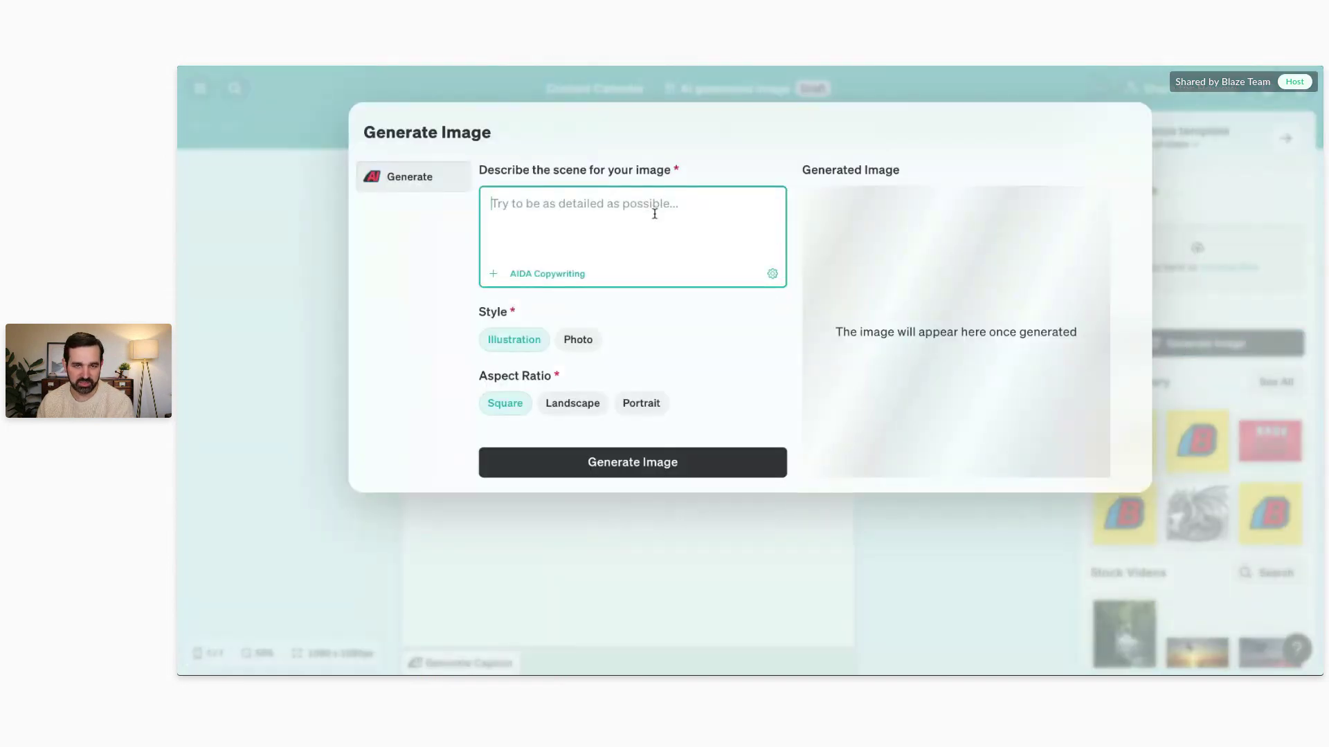
pyautogui.write('black friday sale')
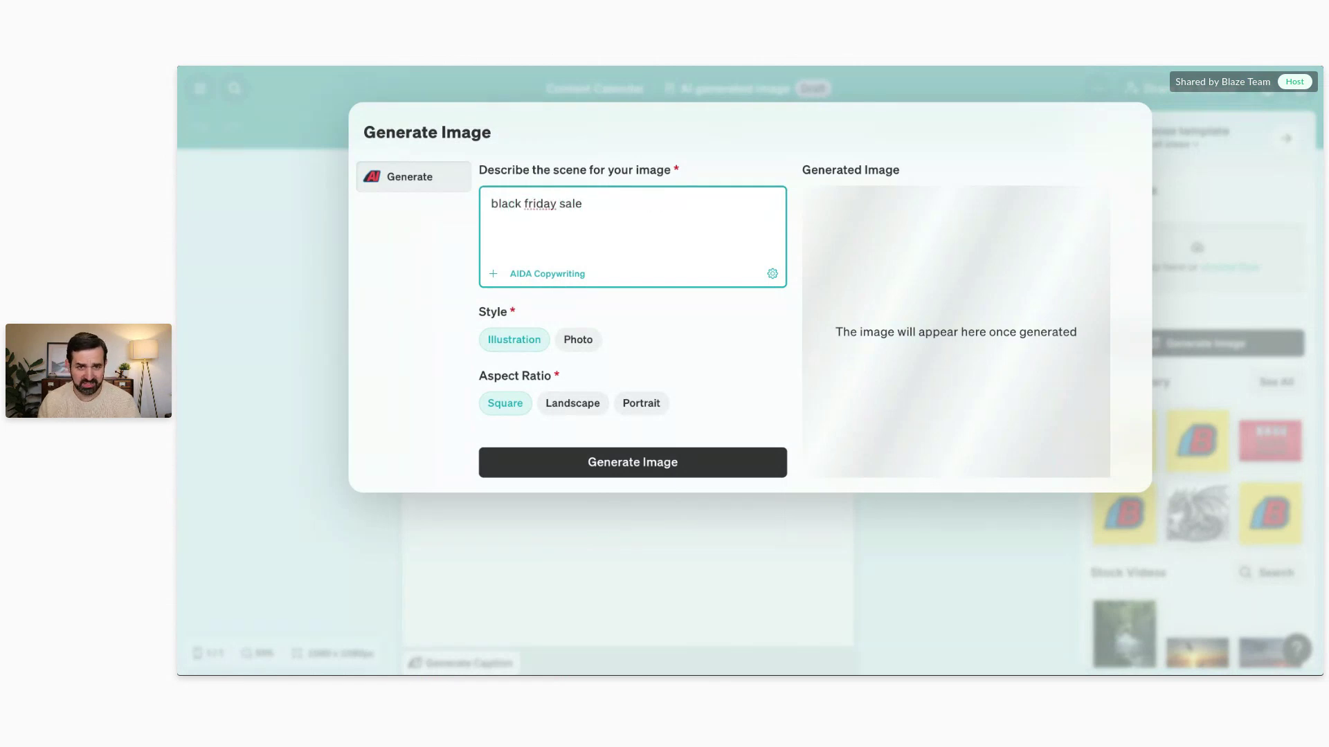
pyautogui.click(582, 338)
pyautogui.click(633, 462)
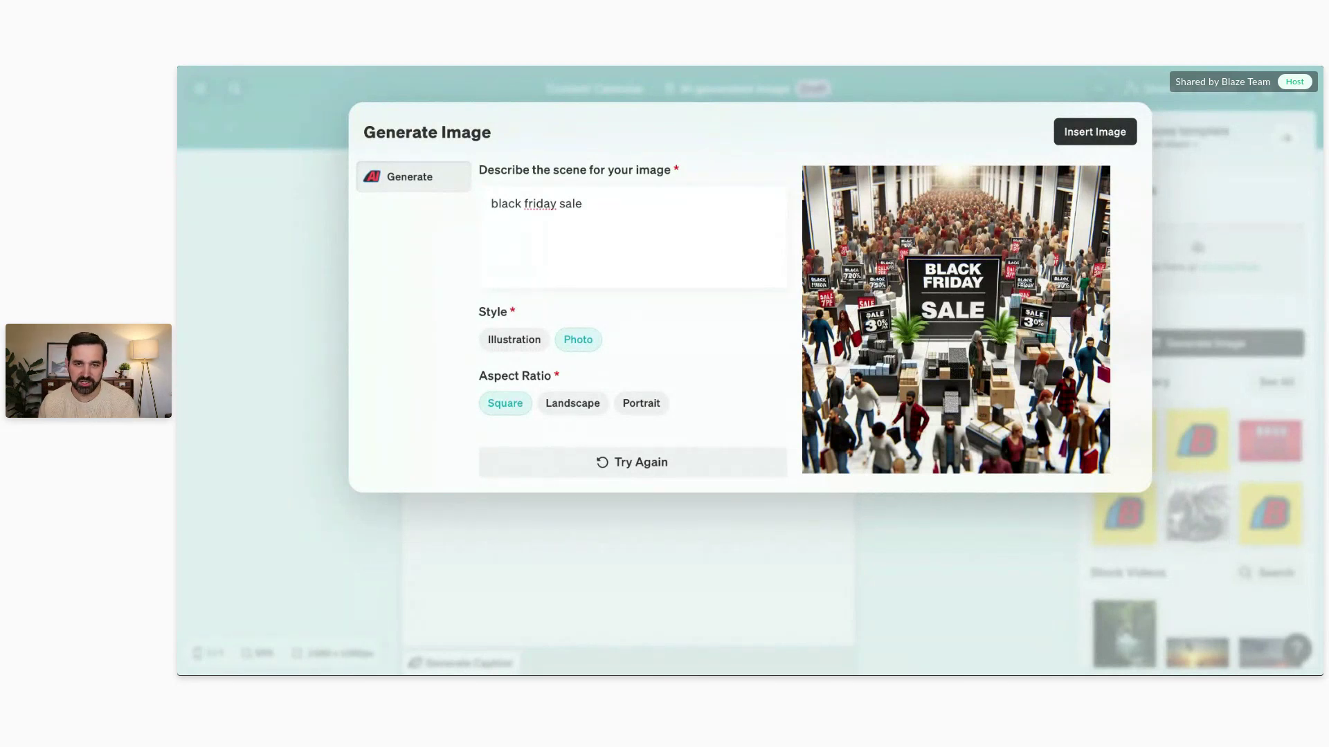
# Step: Generate another version of the Black Friday image, then close the generator without inserting it
pyautogui.click(649, 476)
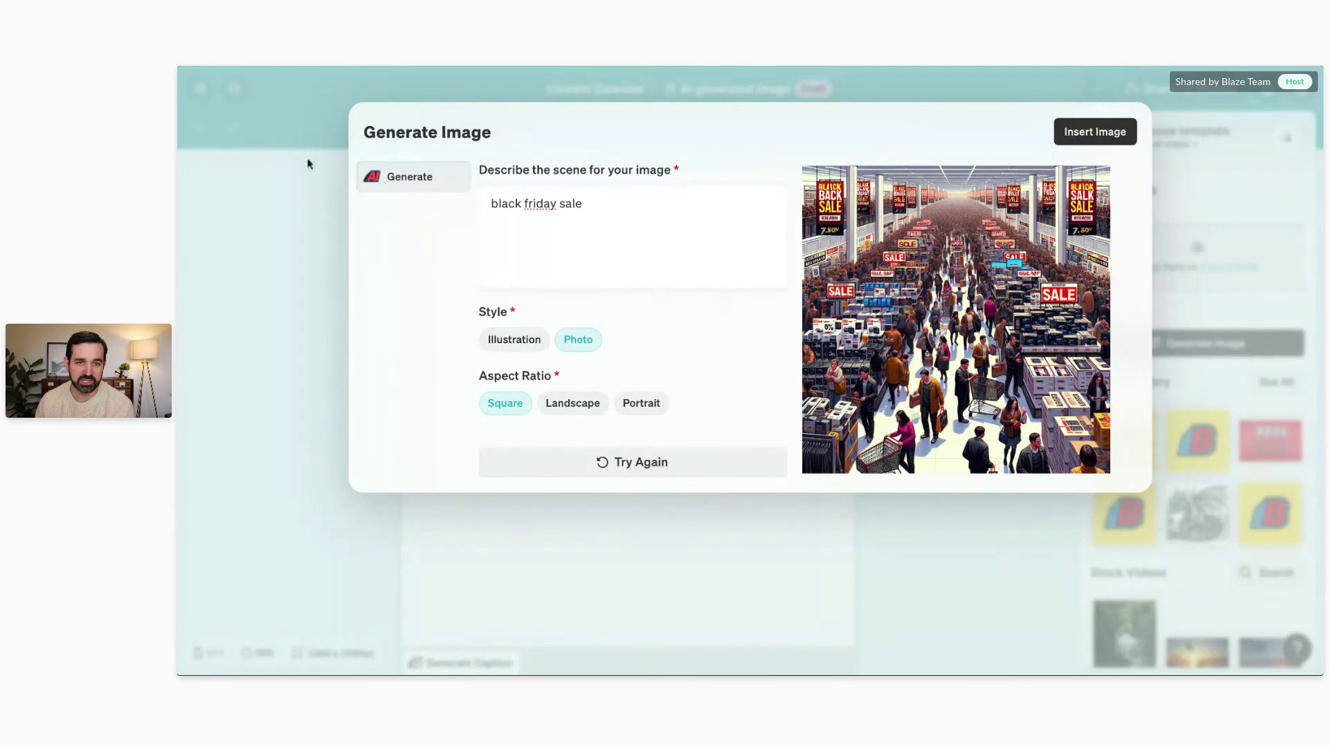
pyautogui.click(293, 139)
# Step: Go to the Home dashboard, open the Multiple Instagram Posts planner, and cancel it
pyautogui.click(200, 88)
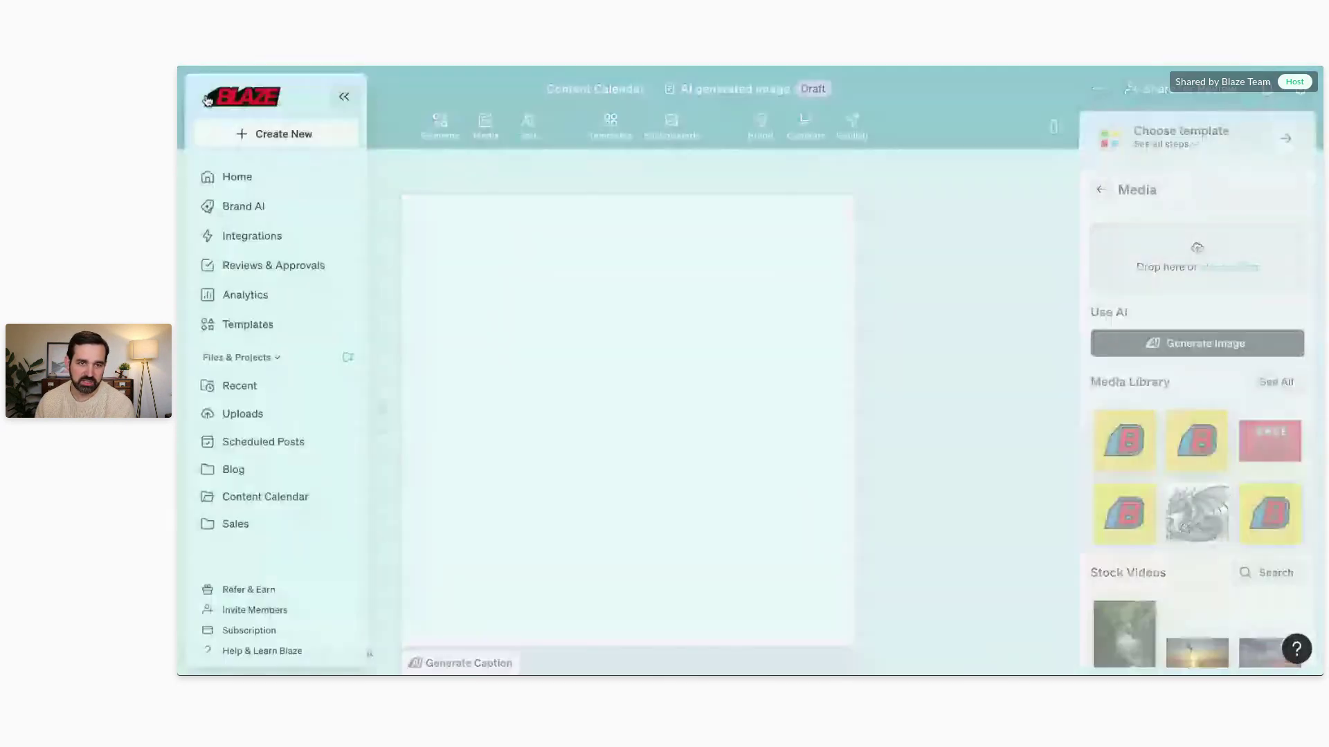
pyautogui.click(231, 177)
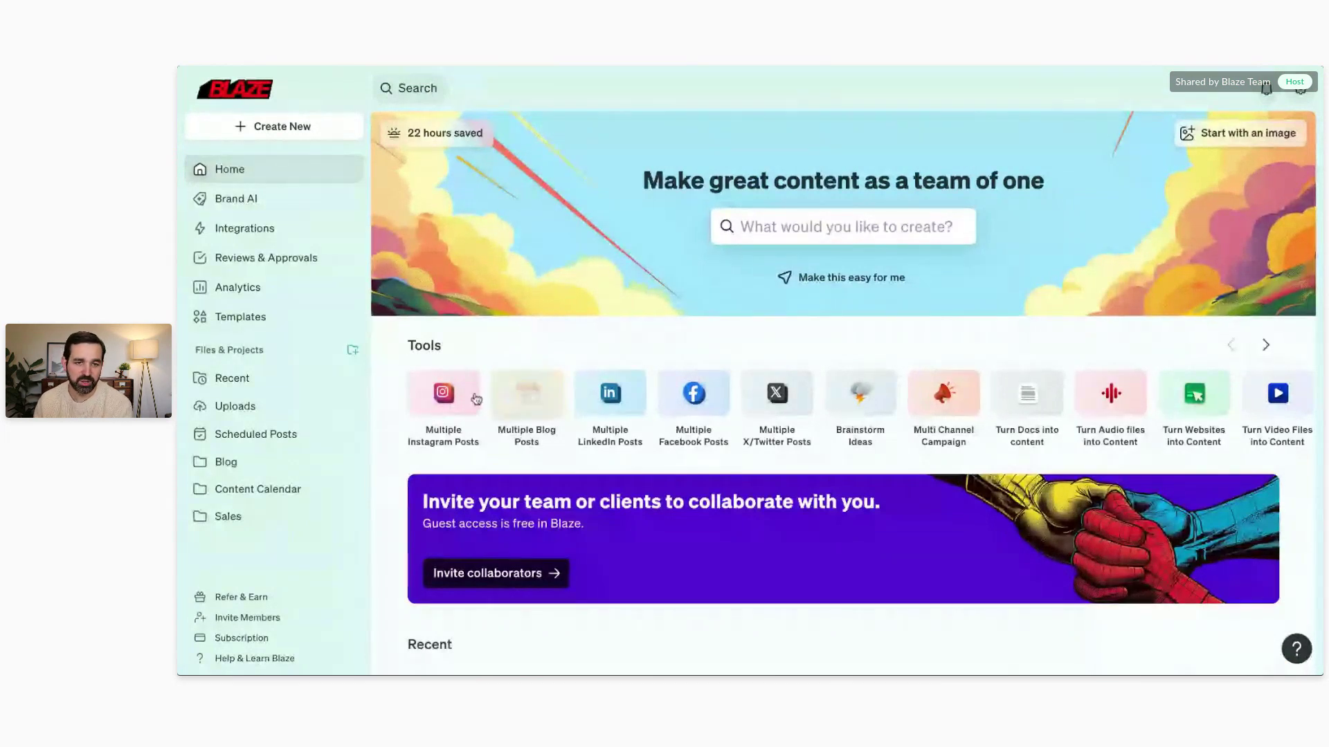
pyautogui.click(454, 394)
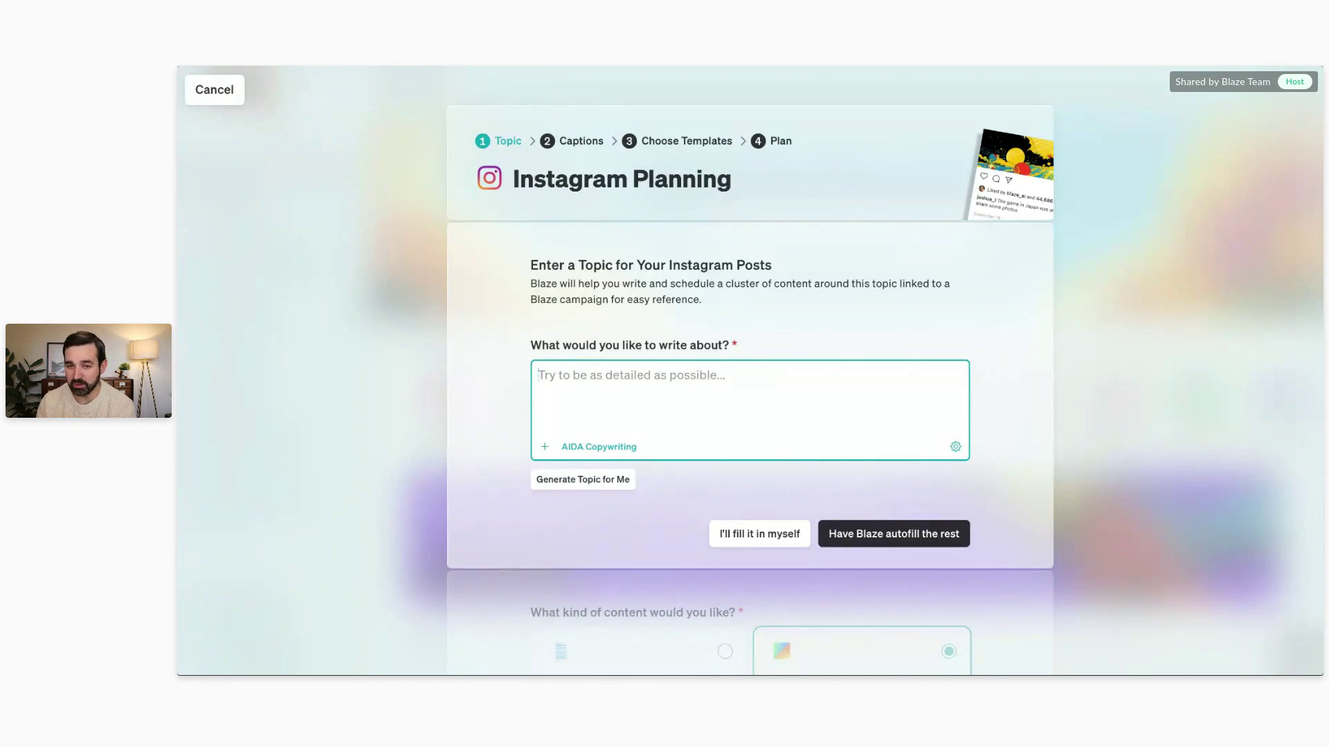
pyautogui.click(446, 227)
pyautogui.click(231, 93)
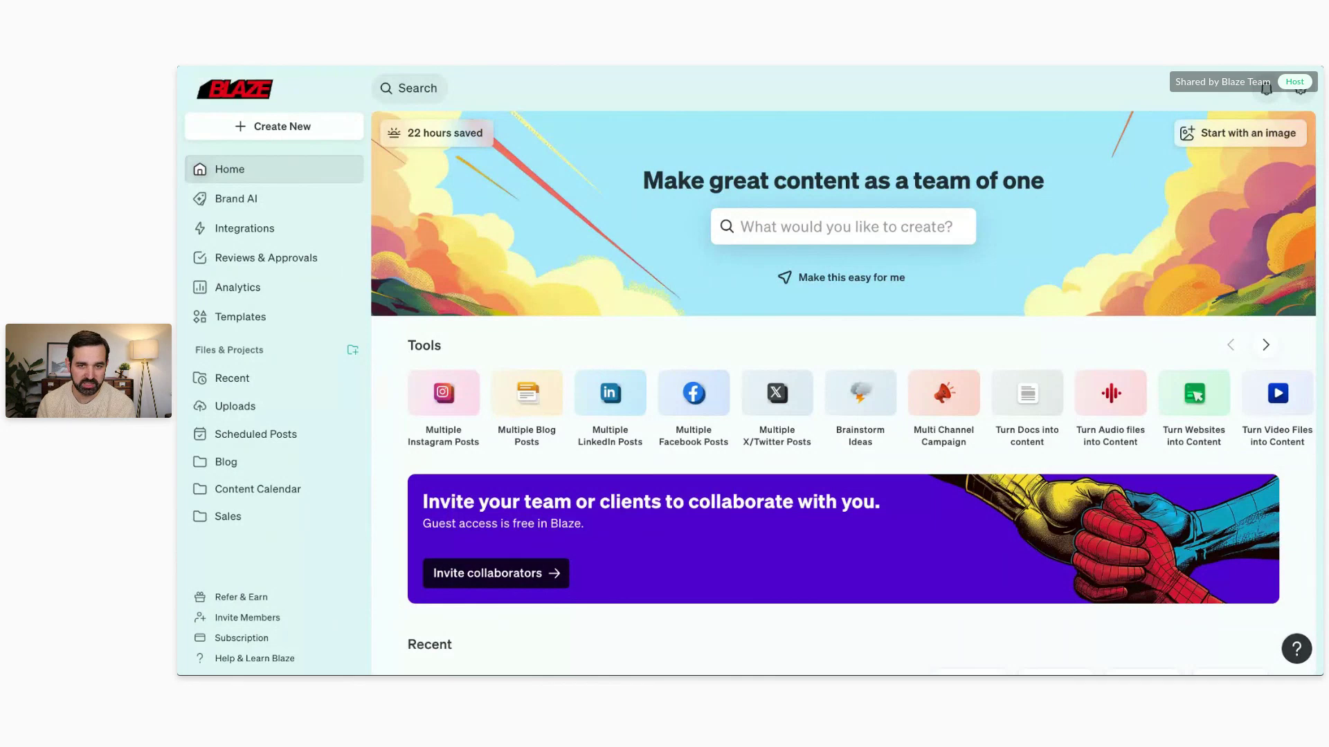
# Step: Browse Uploads, then open the Black Friday draft from the Sales project
pyautogui.click(291, 408)
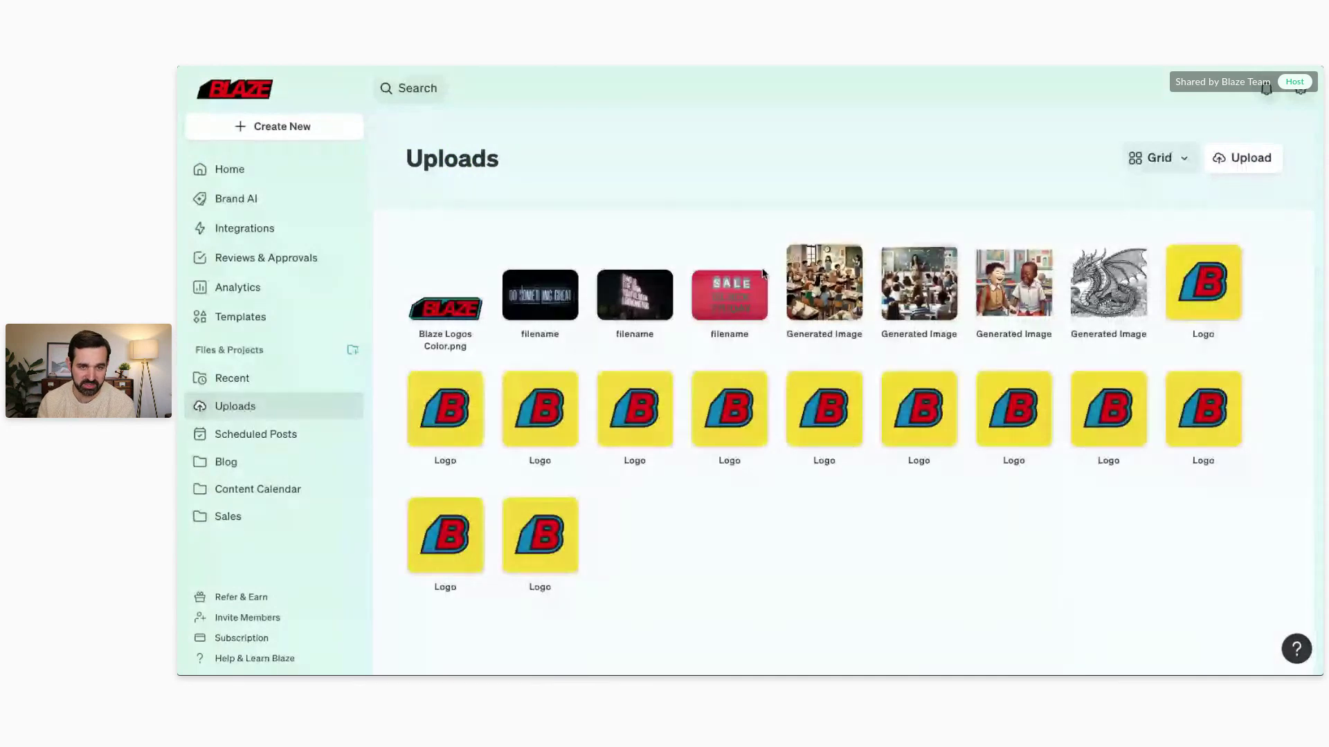
pyautogui.click(229, 517)
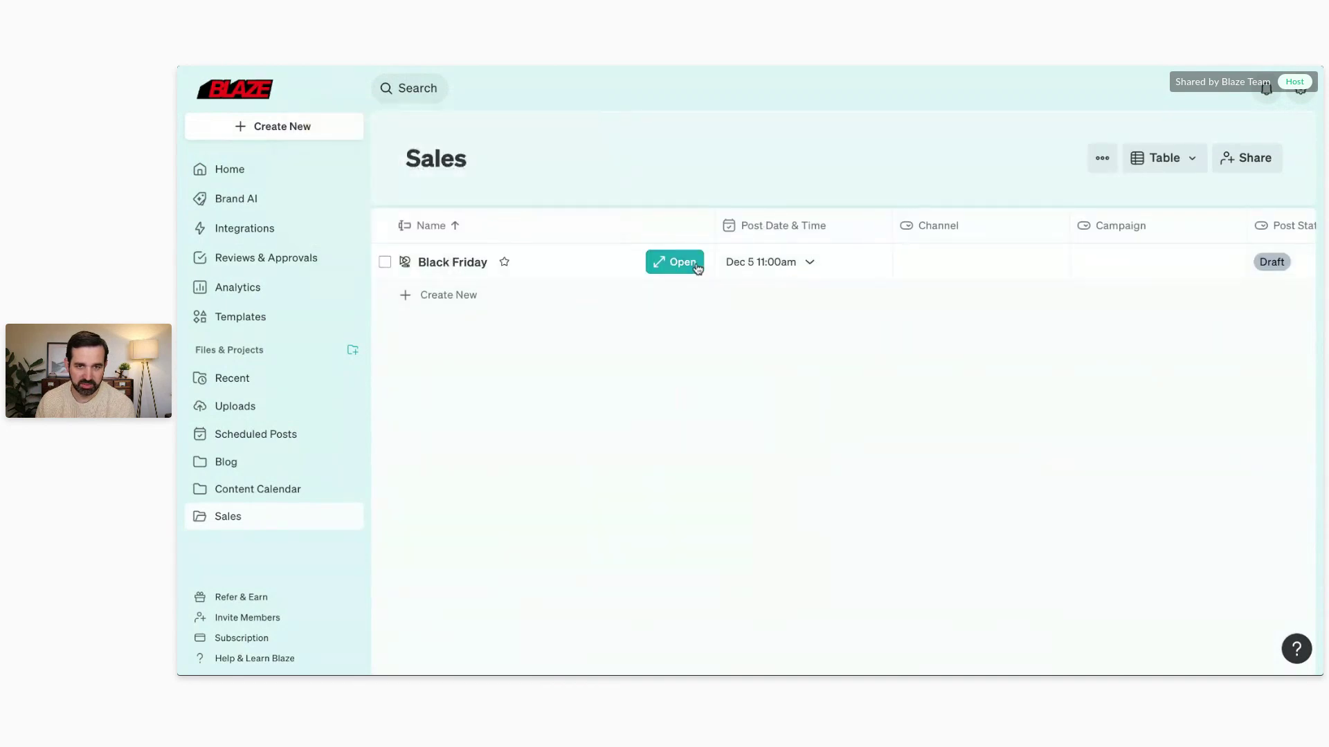
pyautogui.click(698, 268)
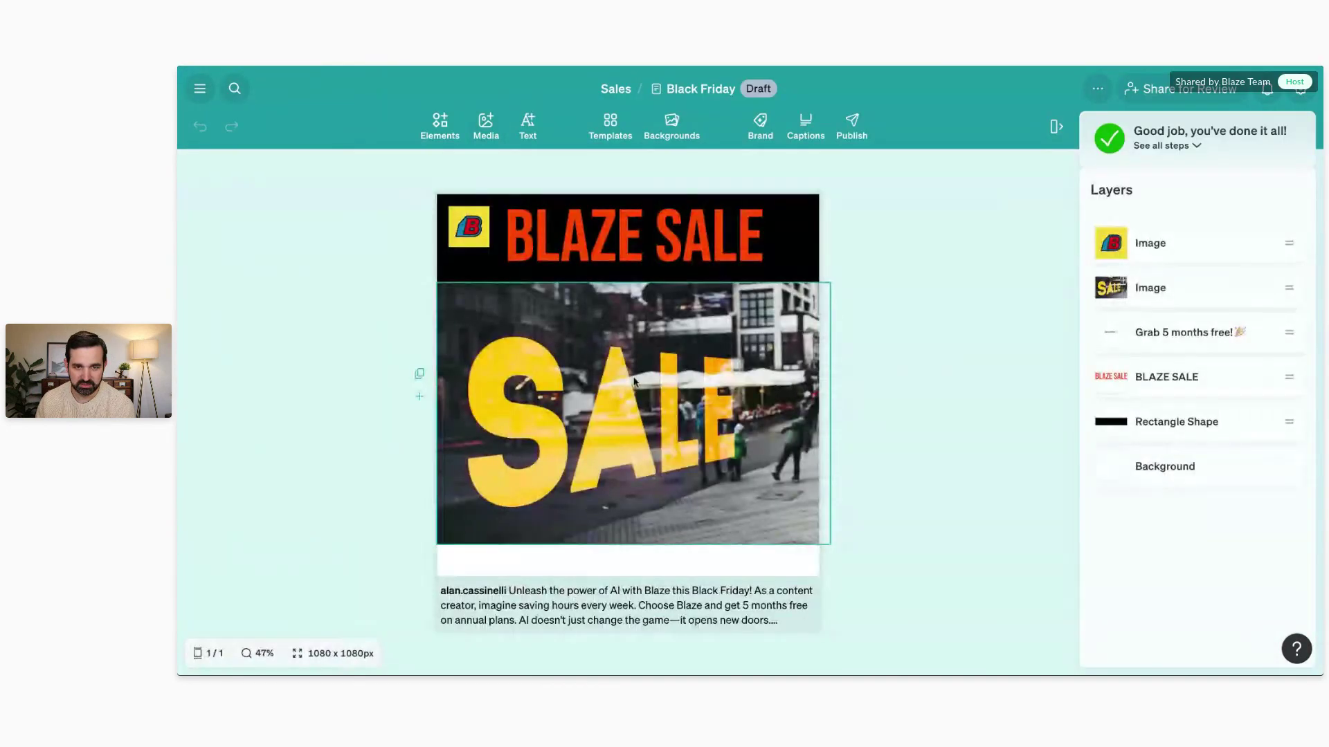
# Step: Swap the Black Friday post's SALE photo for the sunset clip from Media's Stock Videos
pyautogui.click(634, 382)
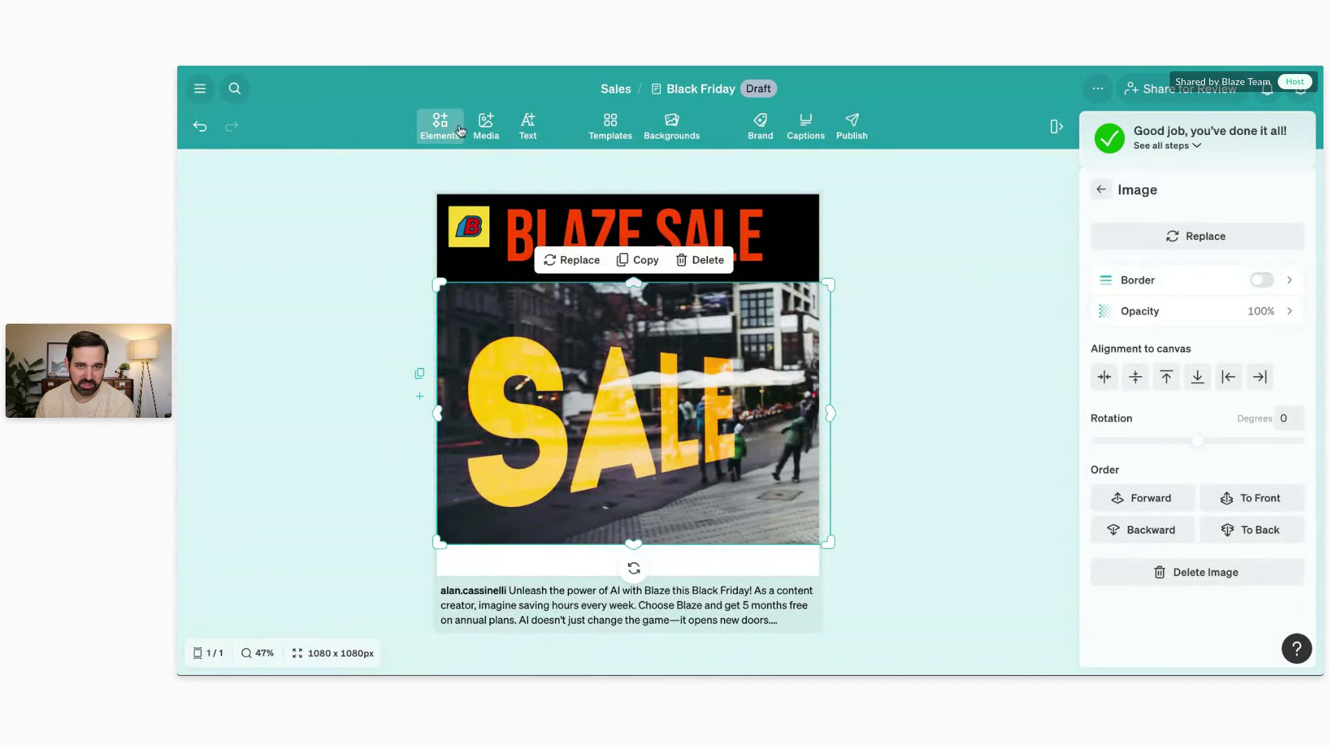
pyautogui.press('Escape')
pyautogui.click(485, 127)
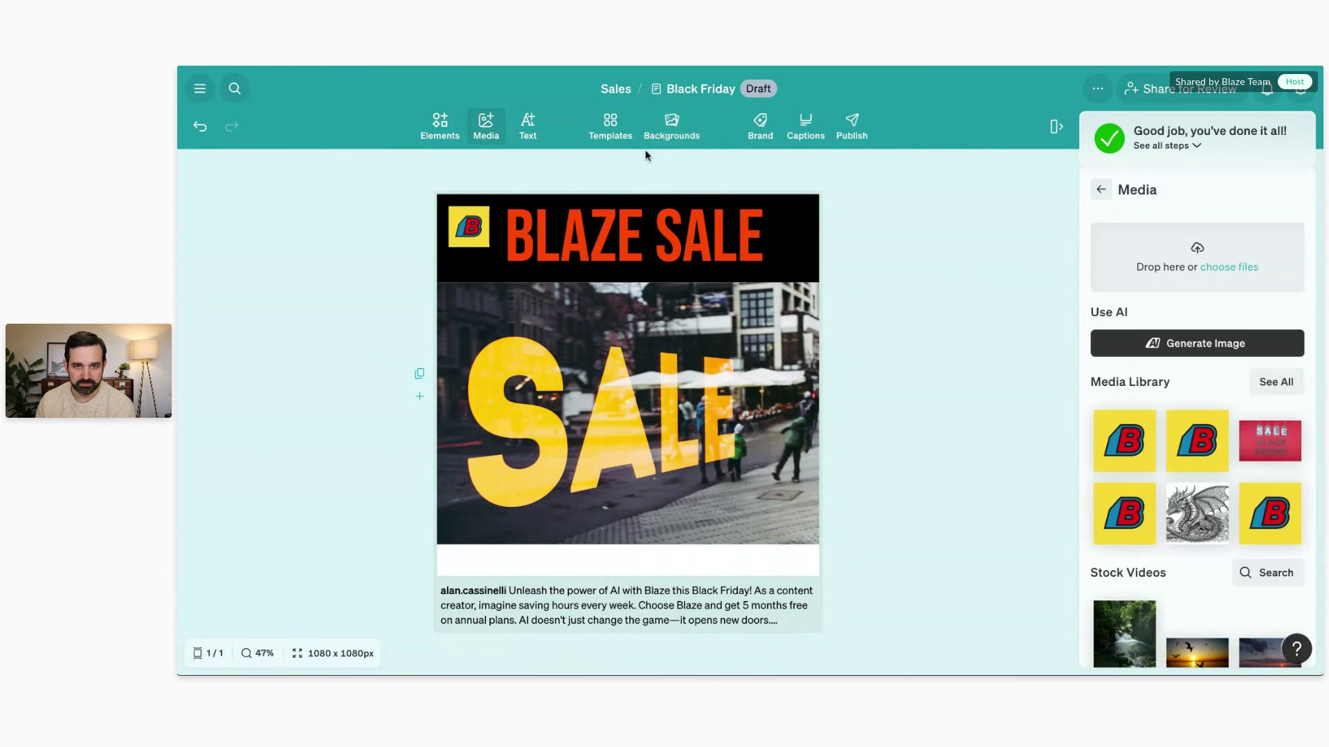
pyautogui.scroll(-4, 1176, 332)
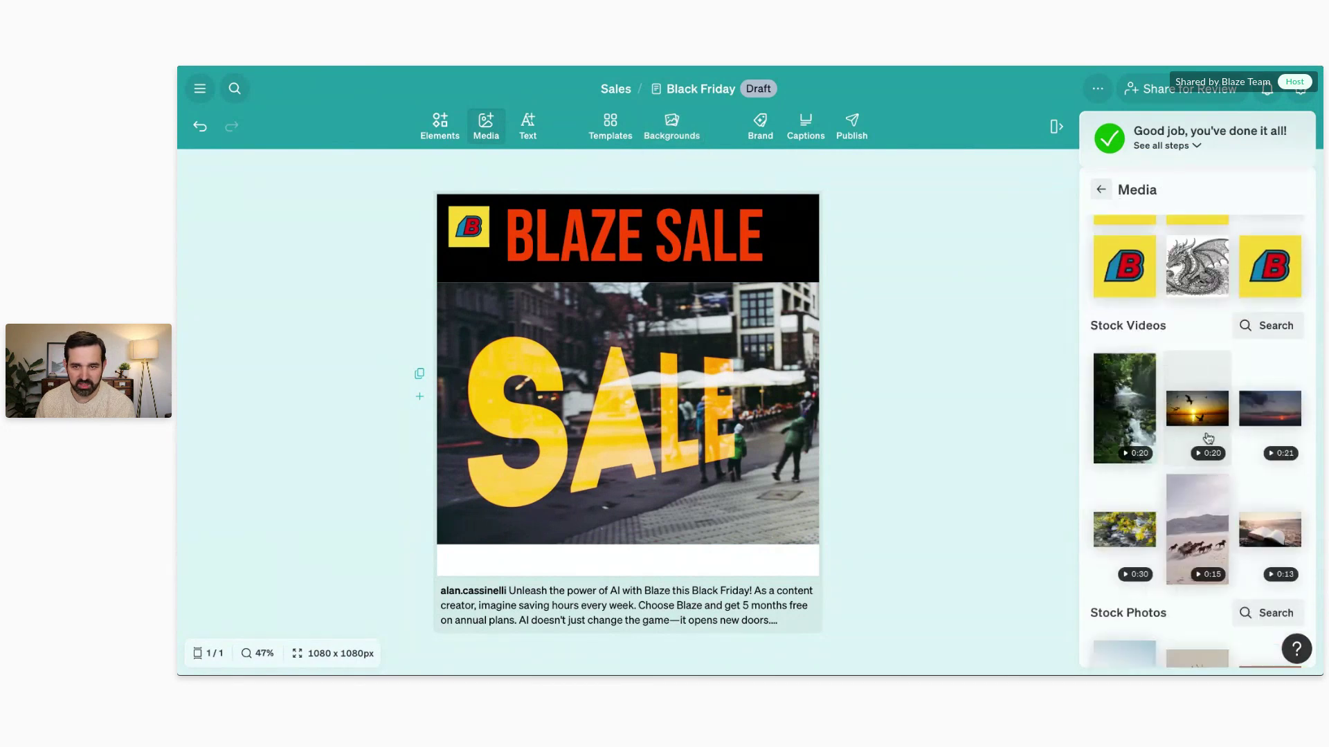
pyautogui.scroll(4, 1206, 415)
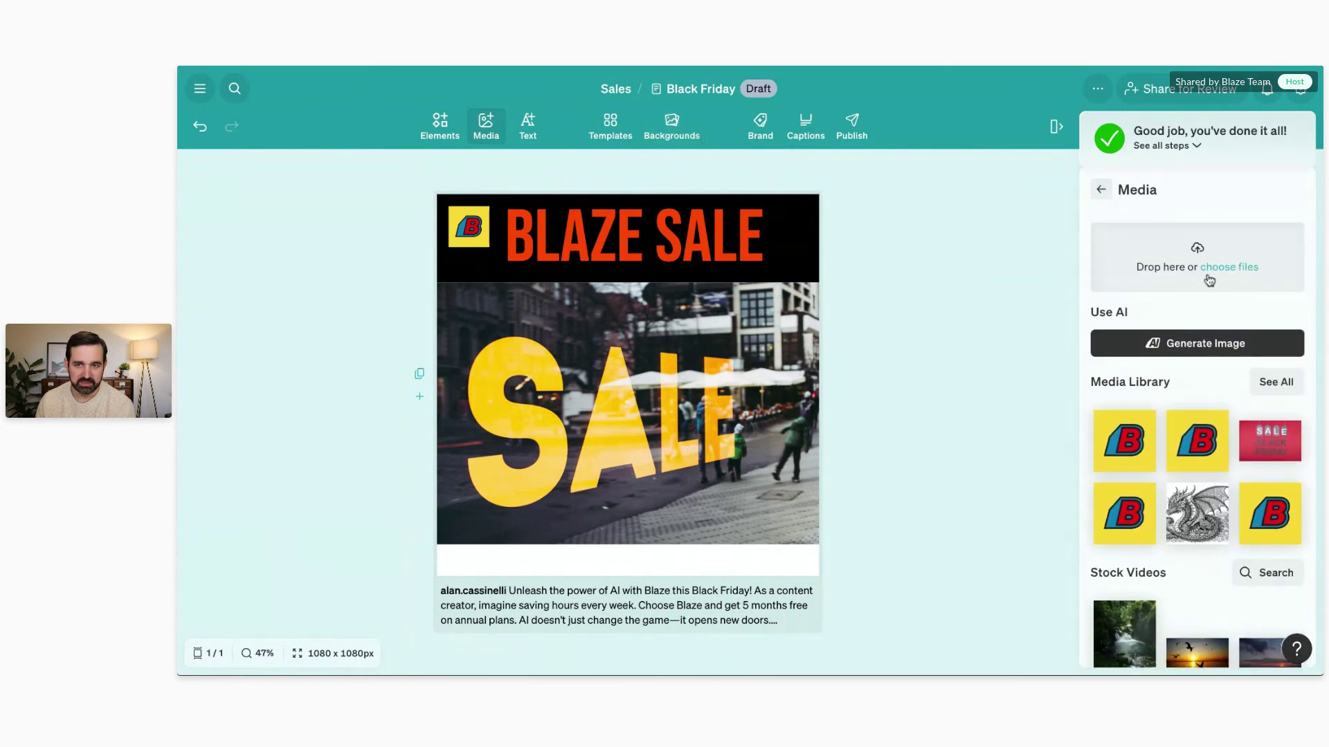
pyautogui.scroll(-4, 1213, 320)
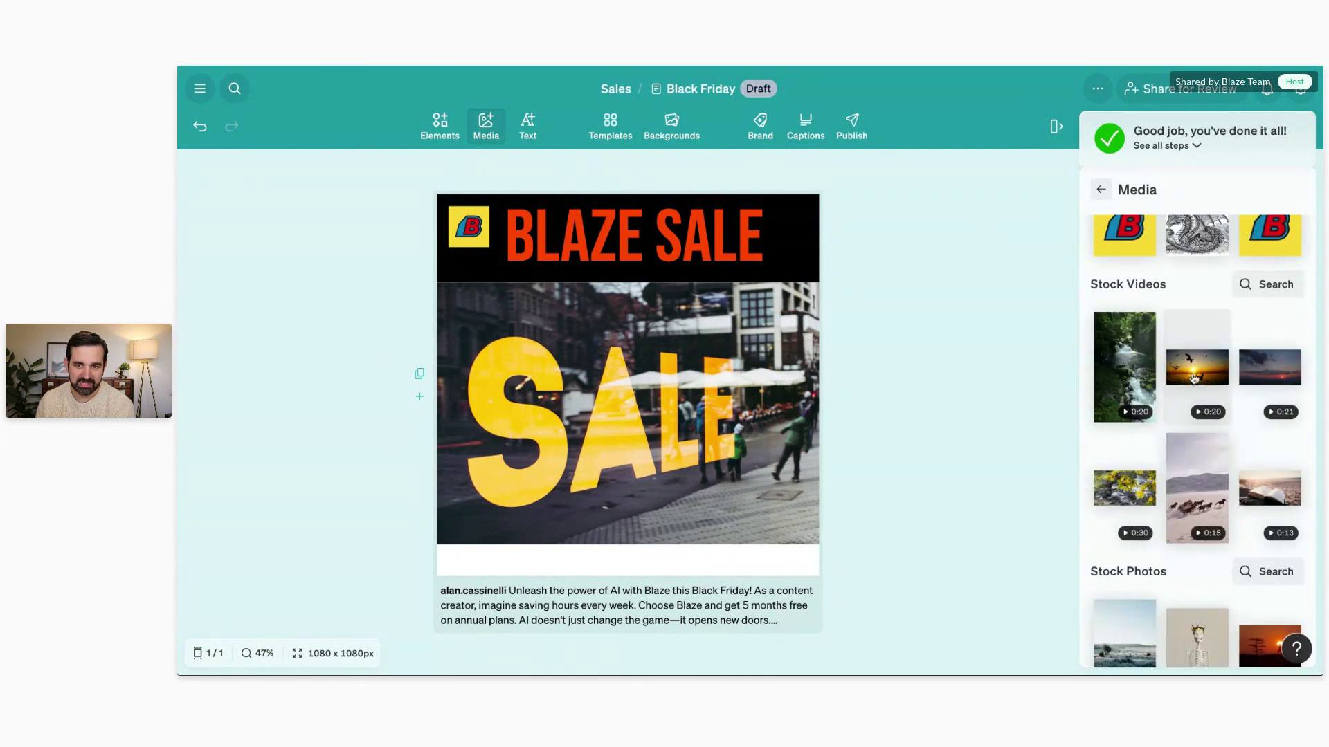
pyautogui.moveTo(1194, 378); pyautogui.dragTo(623, 380)
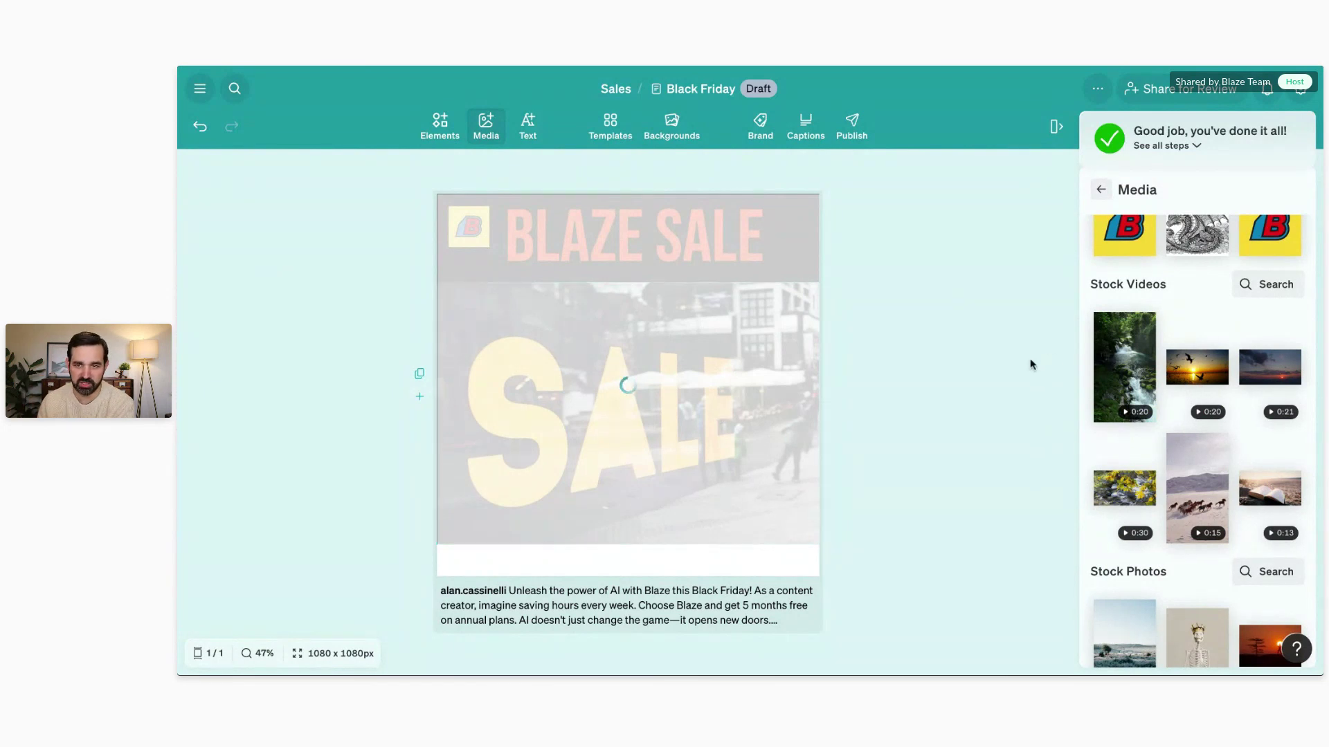
# Step: Glance at the stock video search, then delete the sunset video to restore the SALE photo
pyautogui.click(1262, 297)
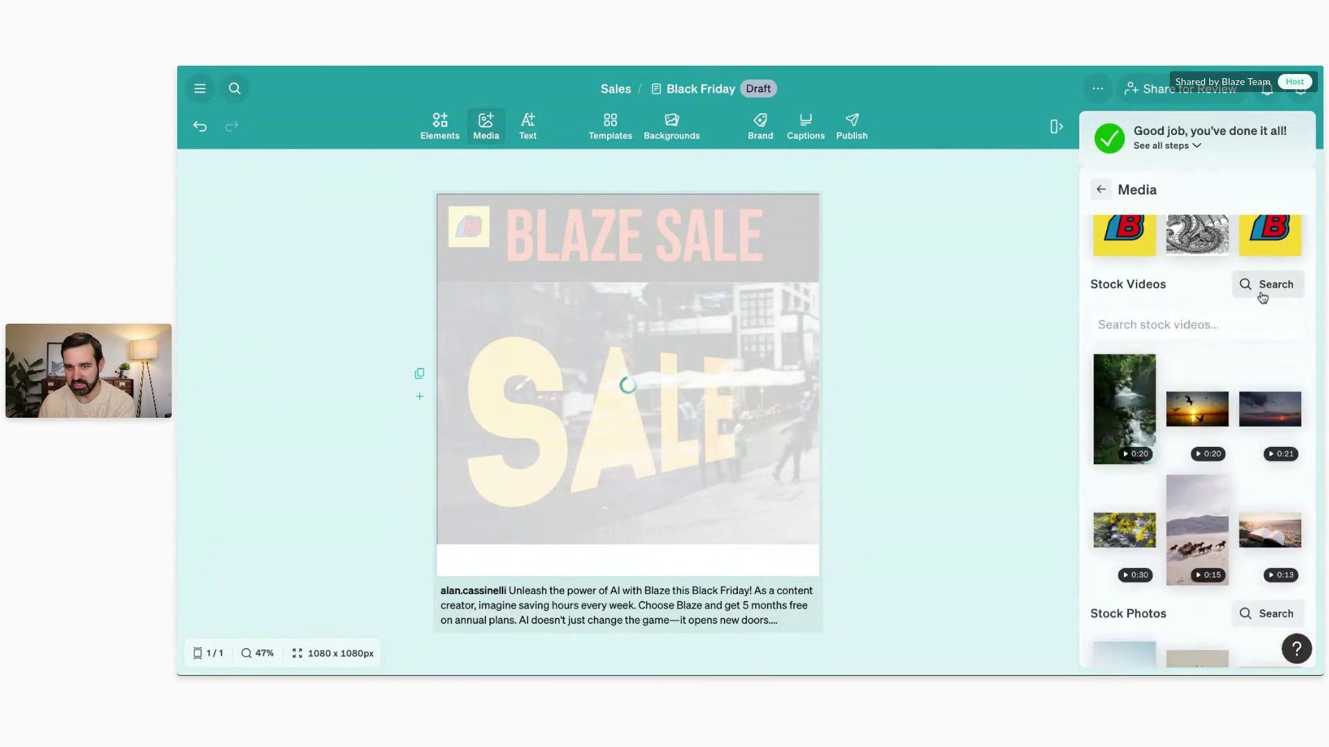
pyautogui.click(1193, 324)
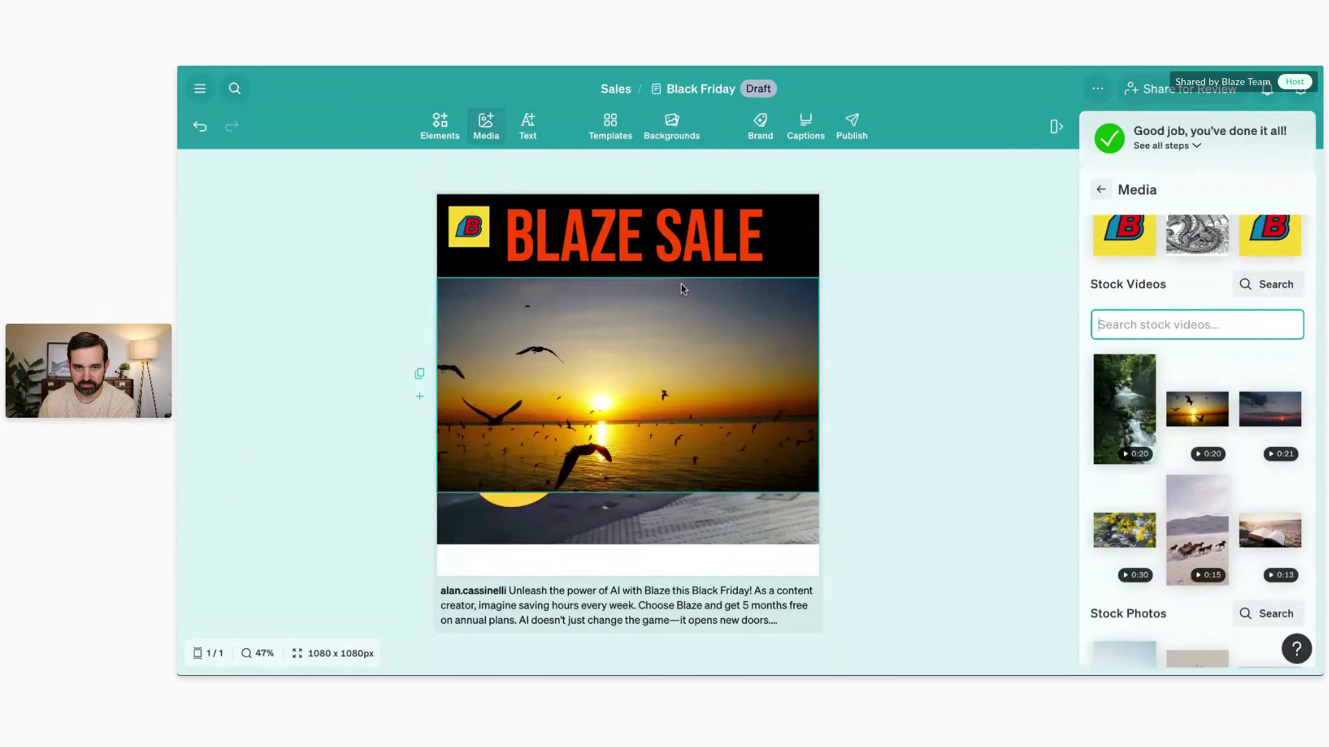
pyautogui.click(675, 304)
pyautogui.press('Delete')
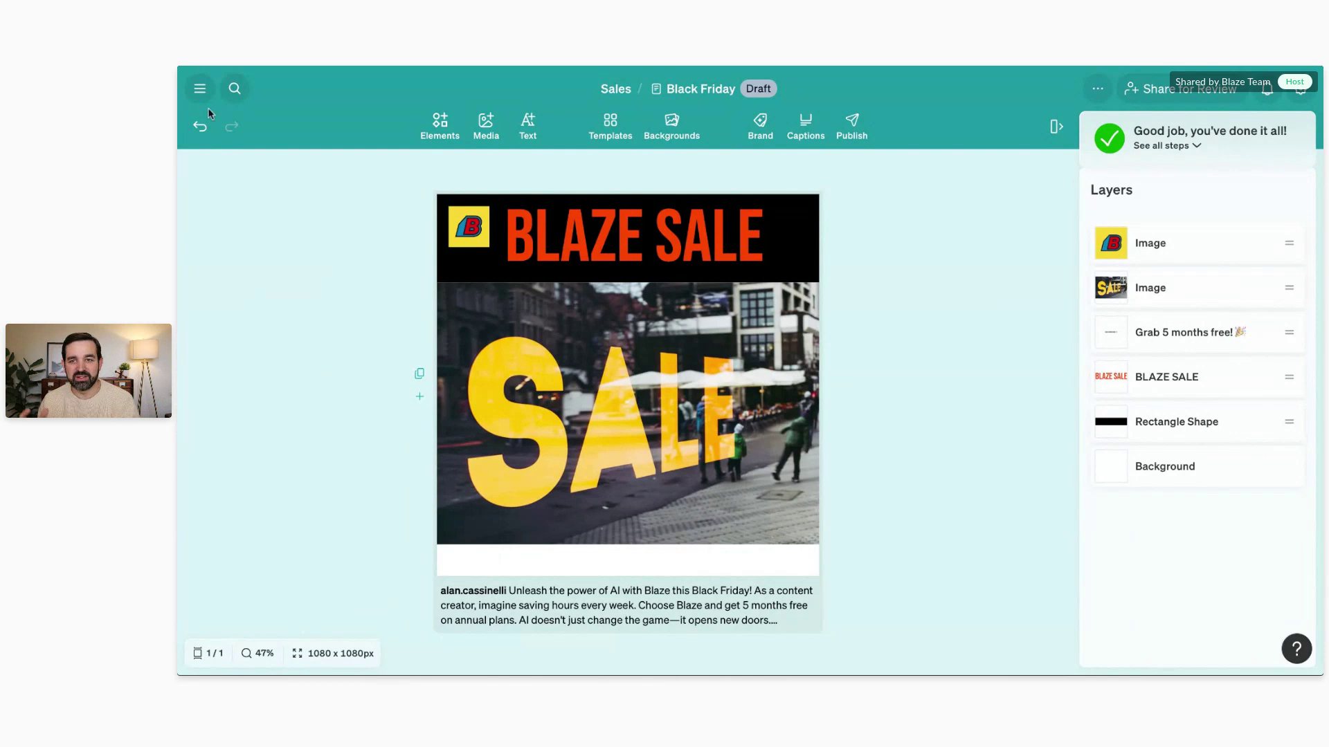
# Step: Go to the Blog project and switch its view from Calendar to Table
pyautogui.click(199, 87)
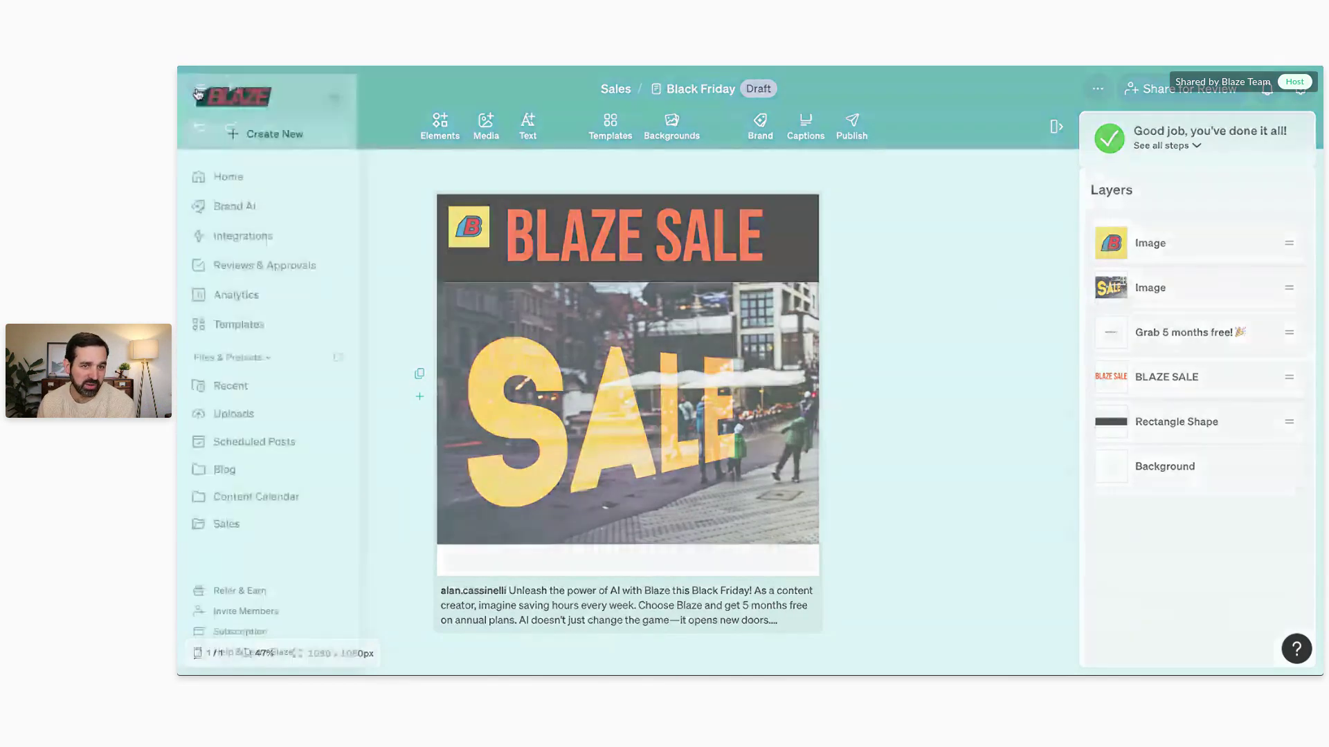
pyautogui.click(255, 476)
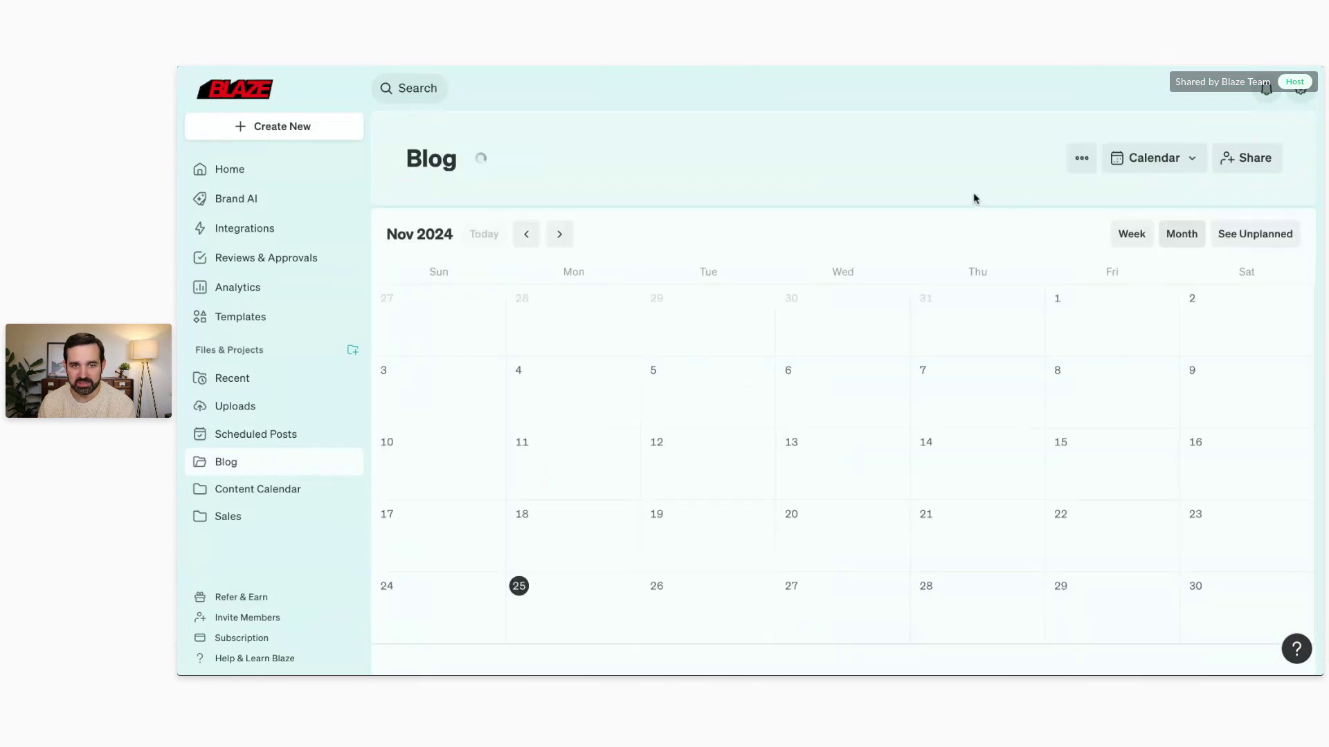
pyautogui.click(1139, 174)
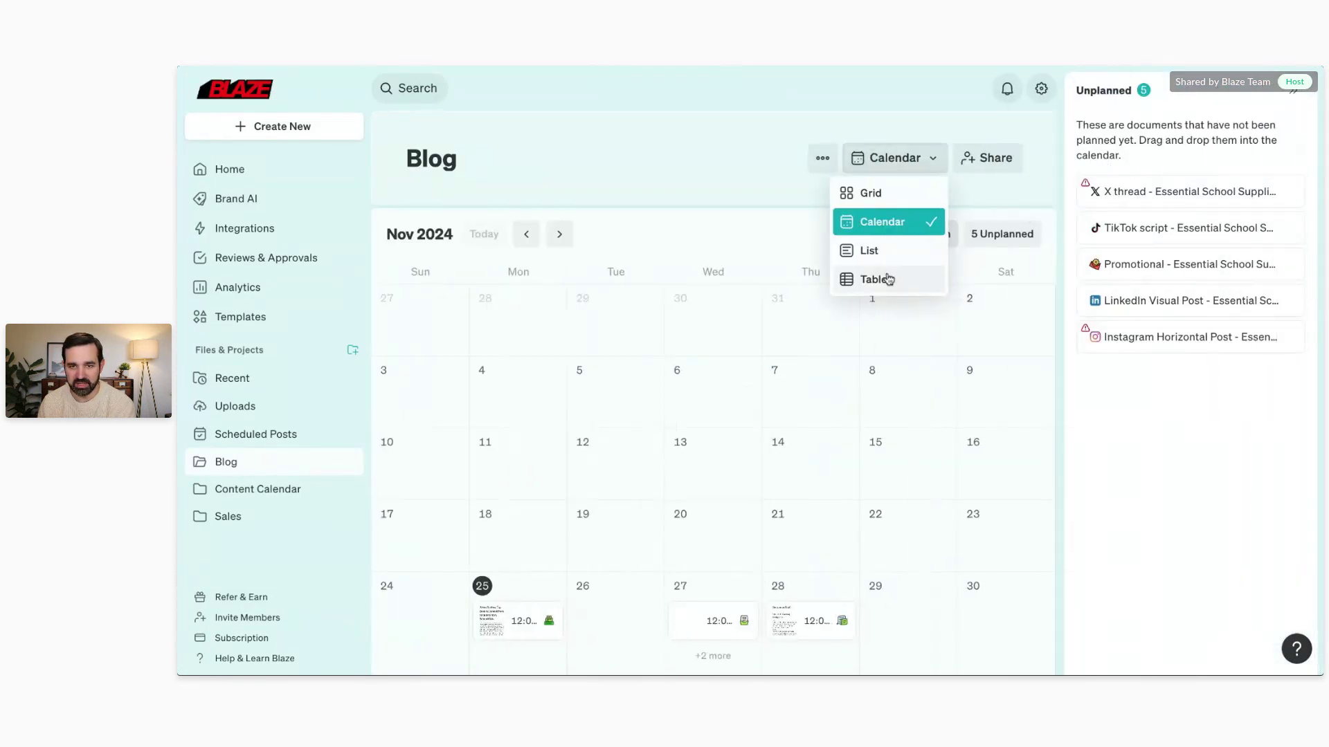
pyautogui.click(886, 277)
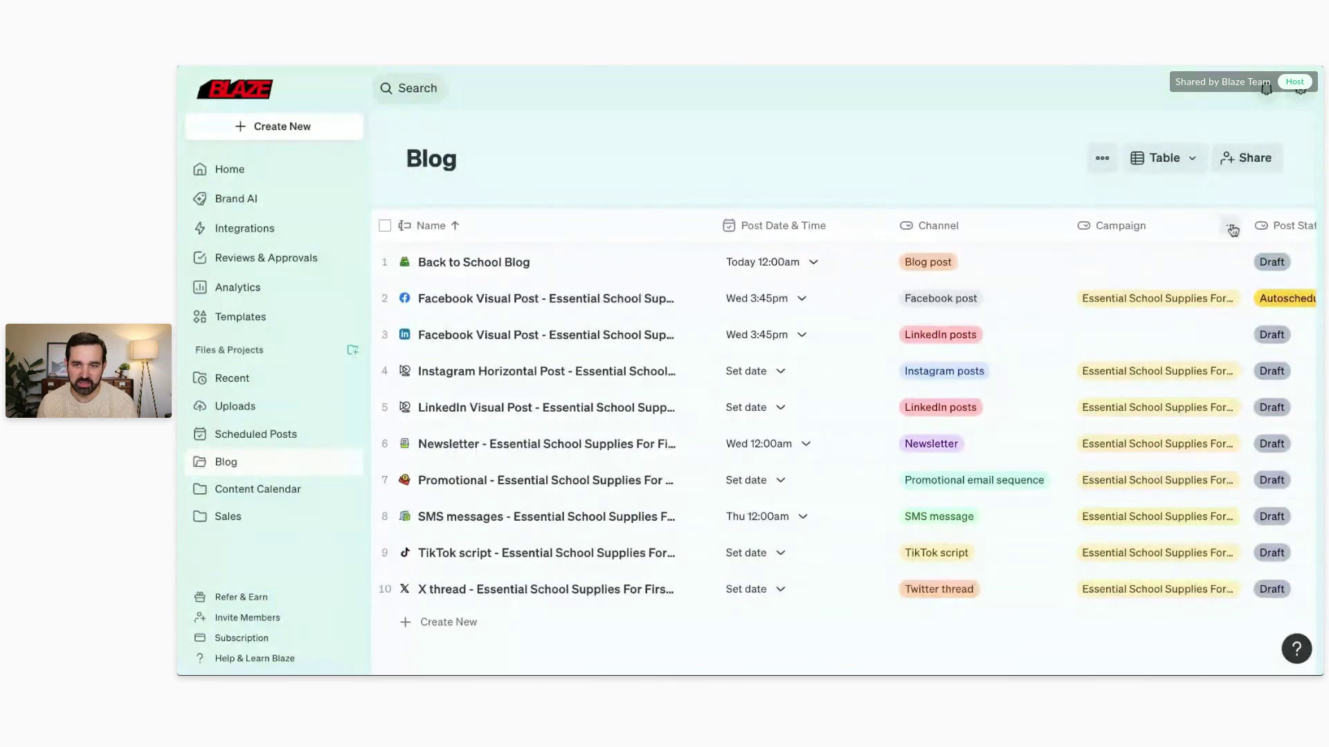
# Step: Inspect the Campaign column options and the project's filter properties without applying any filter
pyautogui.click(1231, 228)
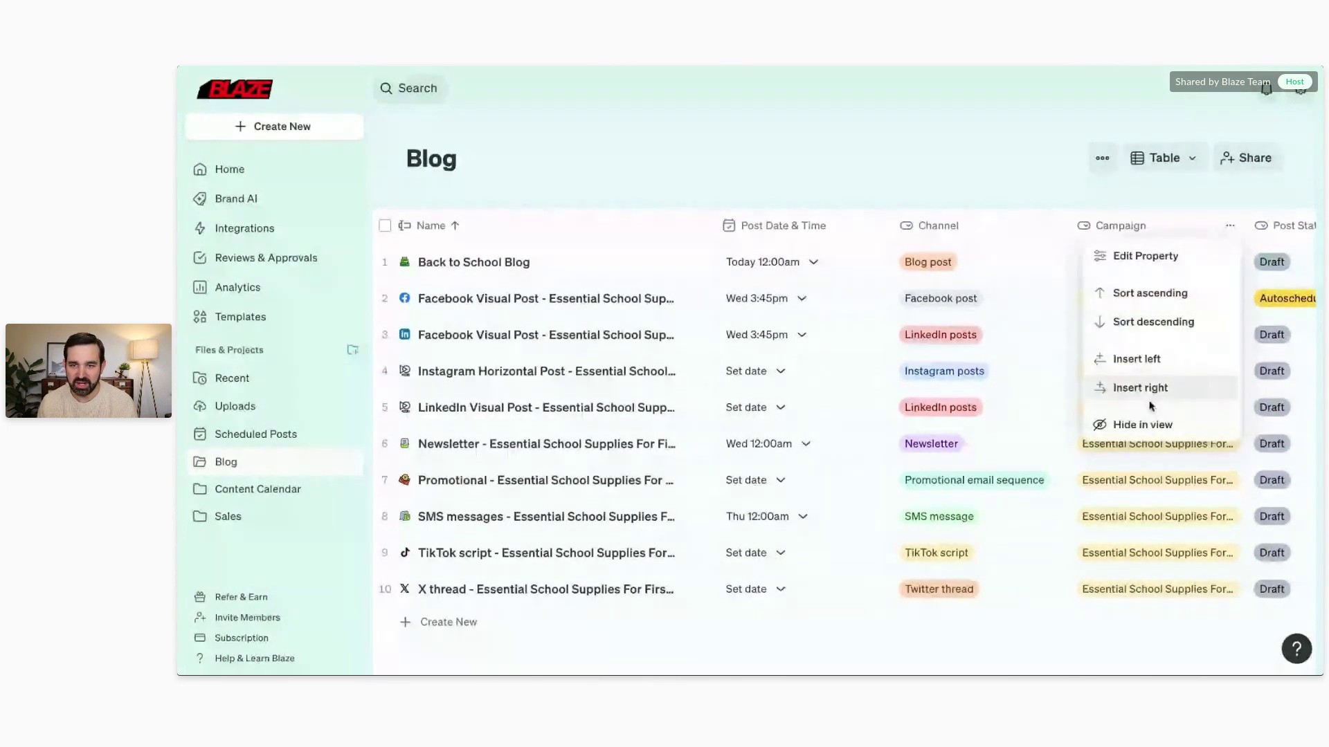
pyautogui.click(1106, 163)
pyautogui.click(1108, 164)
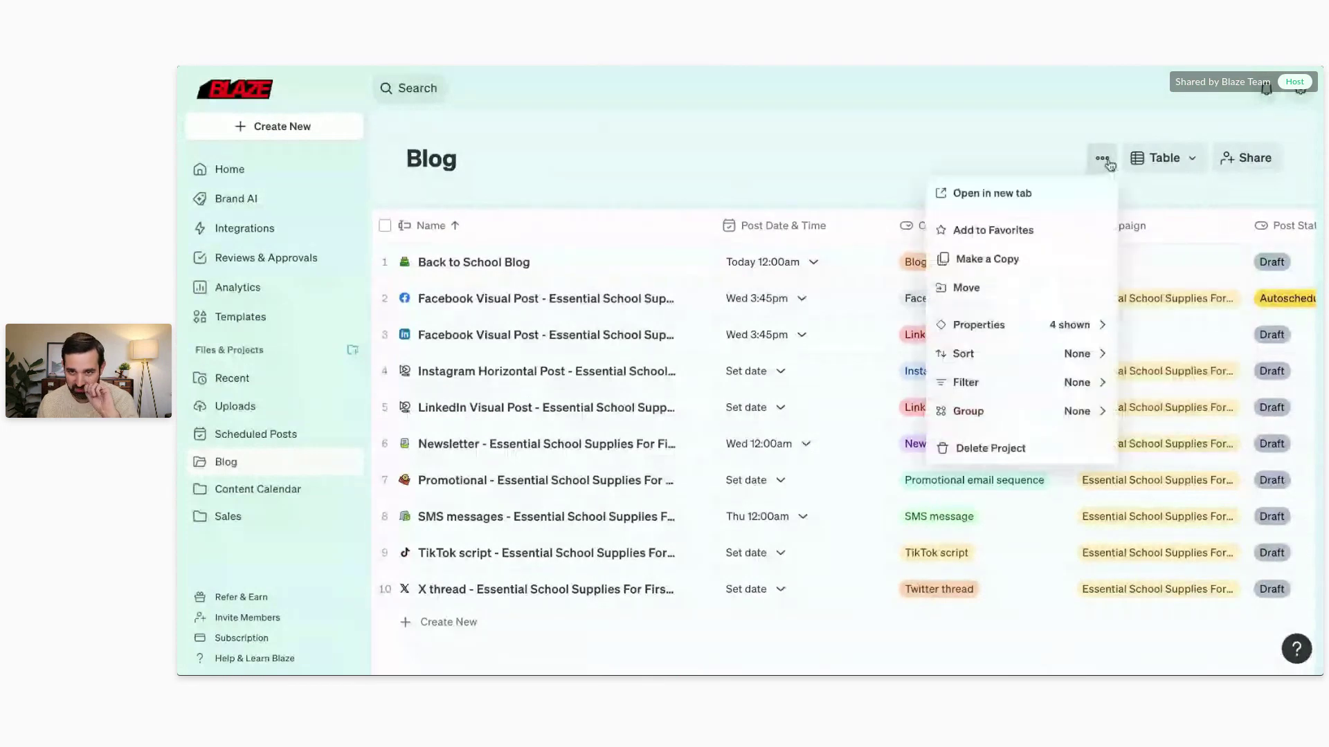
pyautogui.click(1062, 383)
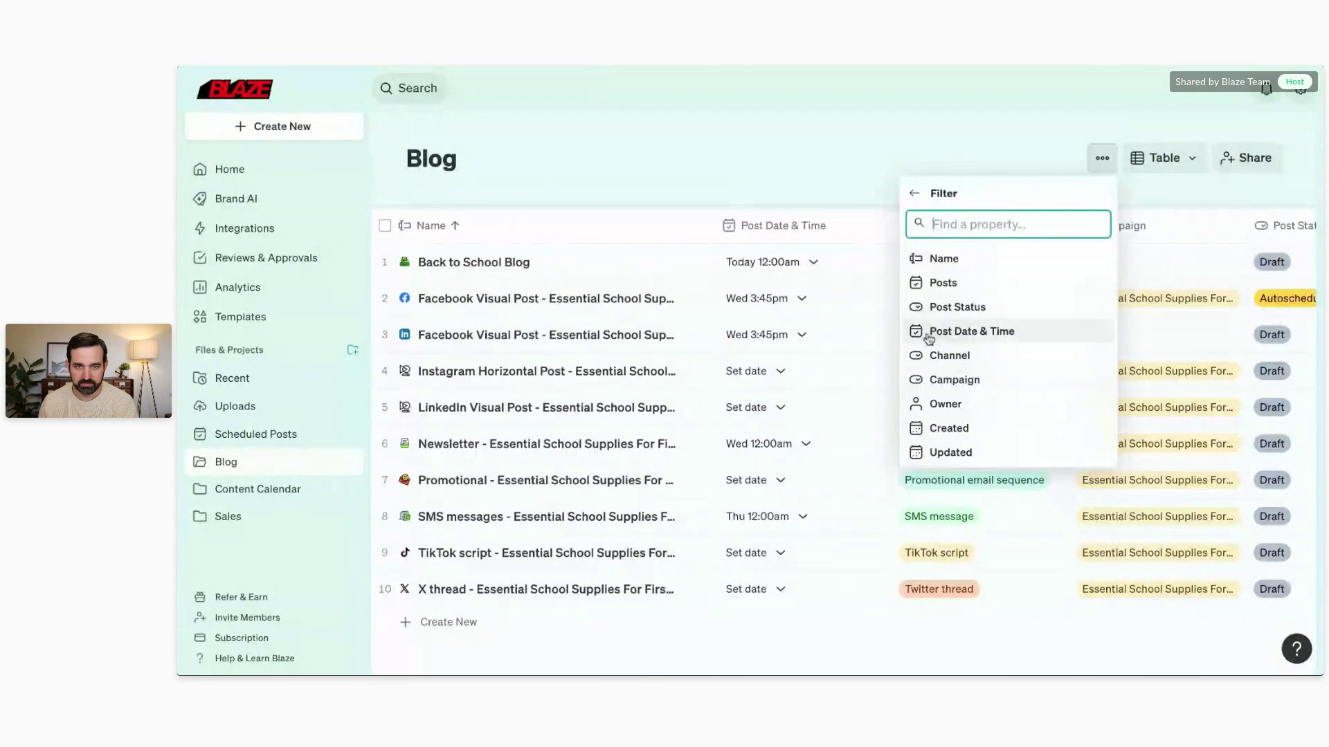
pyautogui.click(704, 130)
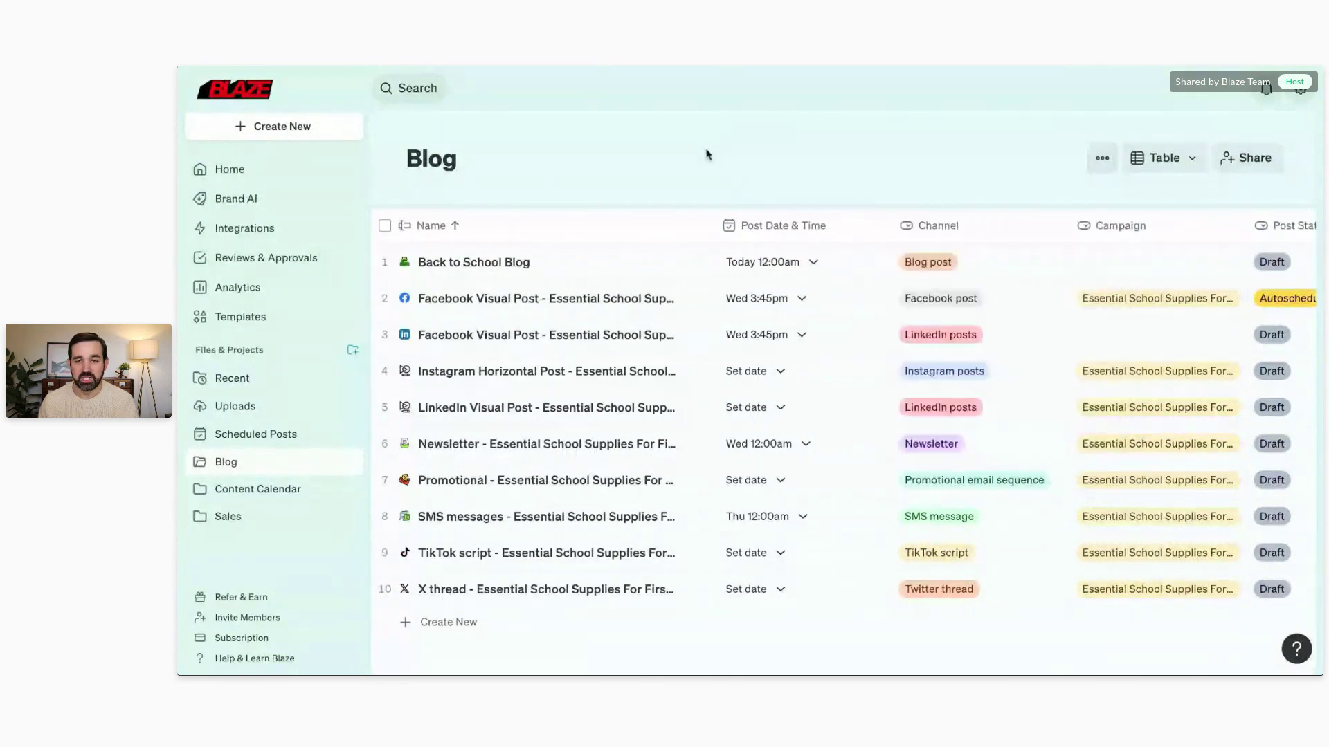